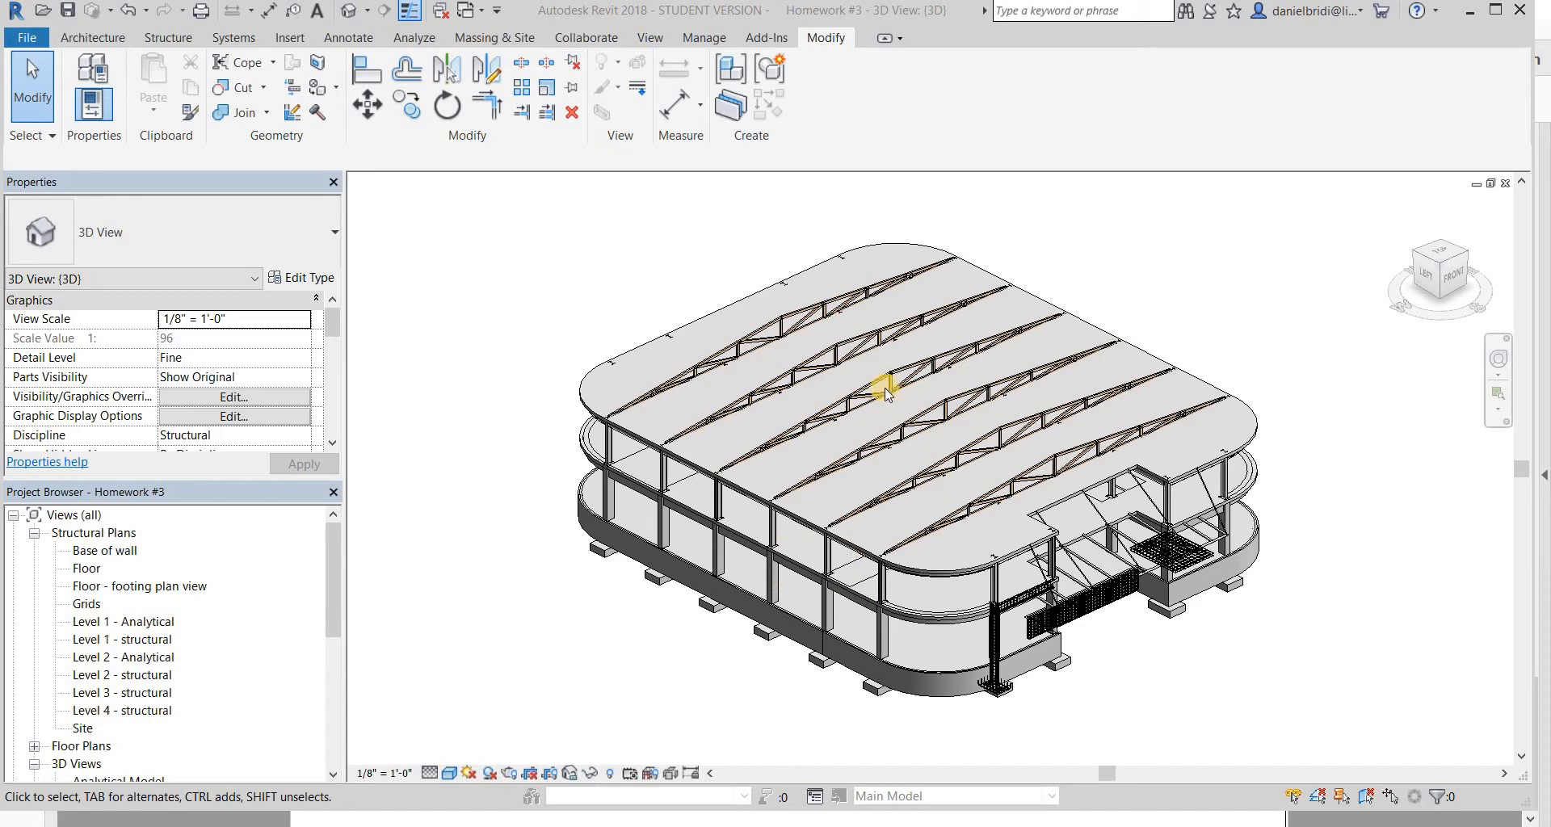
# - Examine the reinforced column, beam and wall at the front of the building in the 3D view
pyautogui.moveTo(892, 381); pyautogui.dragTo(743, 376, button='middle')
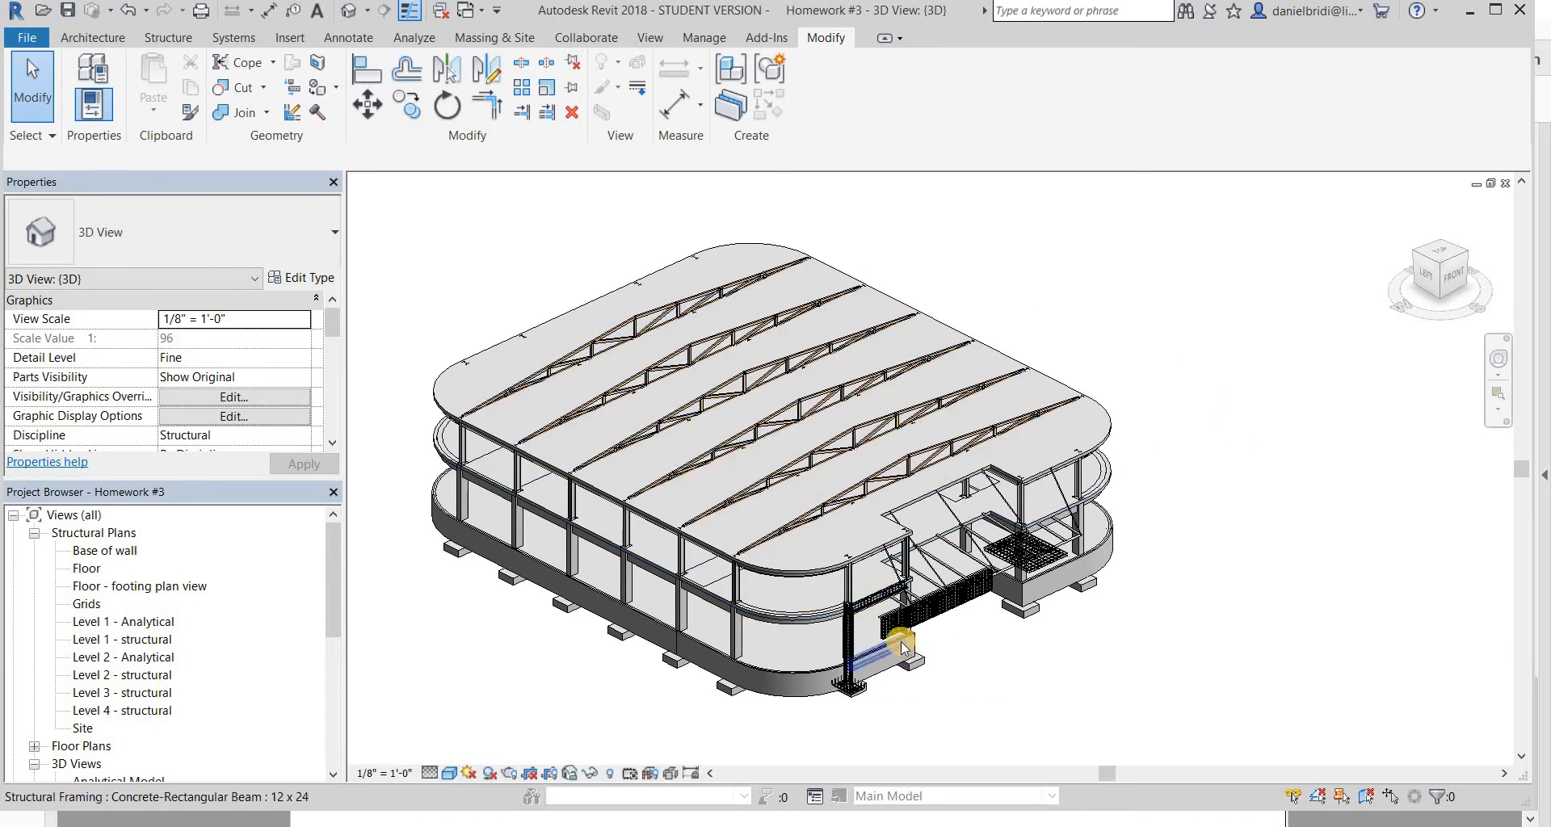
pyautogui.scroll(6, 902, 646)
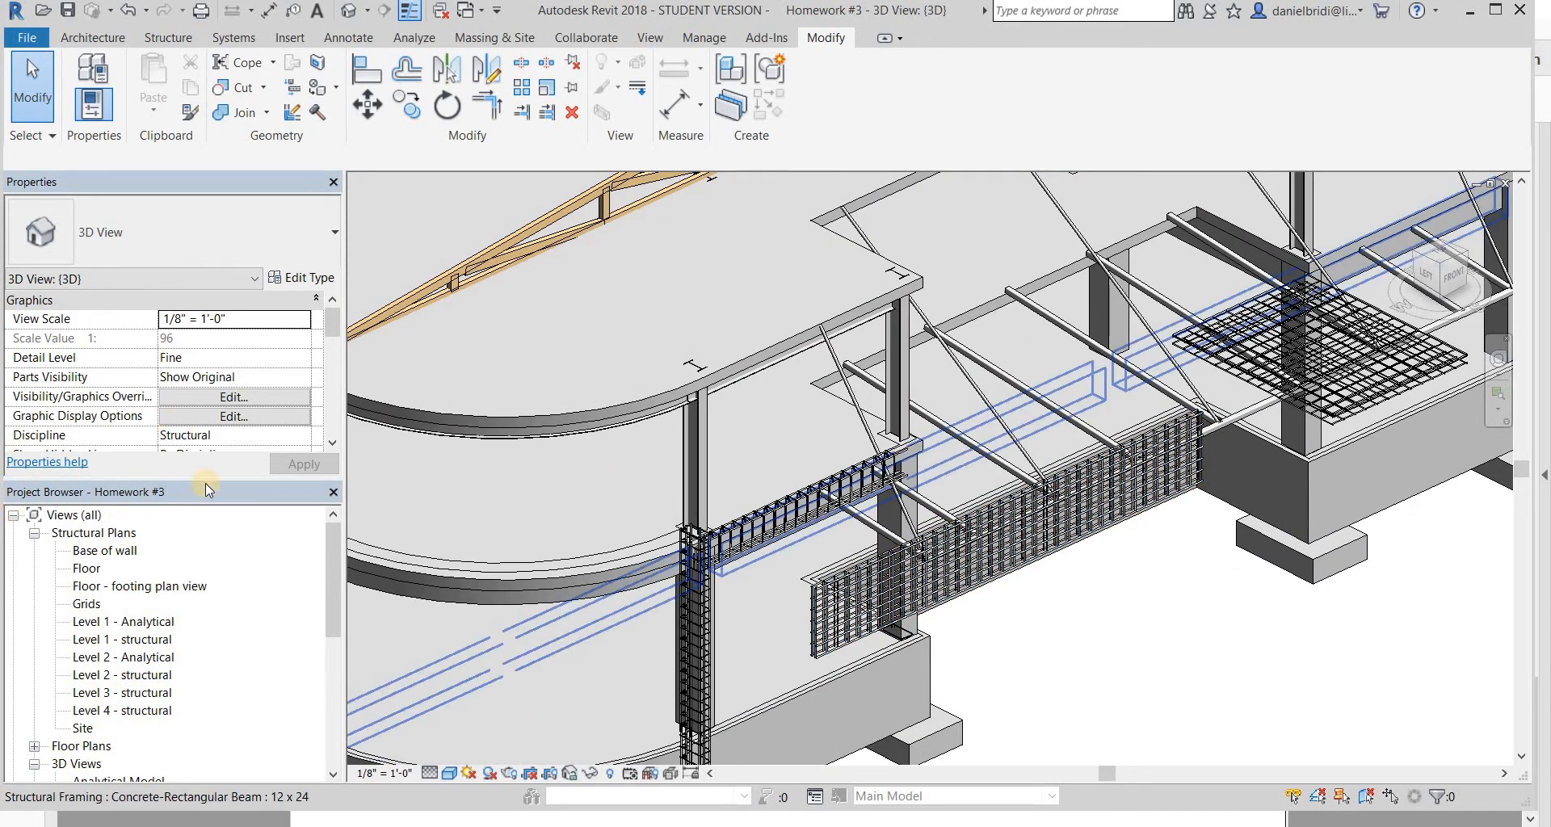
pyautogui.moveTo(894, 565); pyautogui.dragTo(742, 495, button='middle')
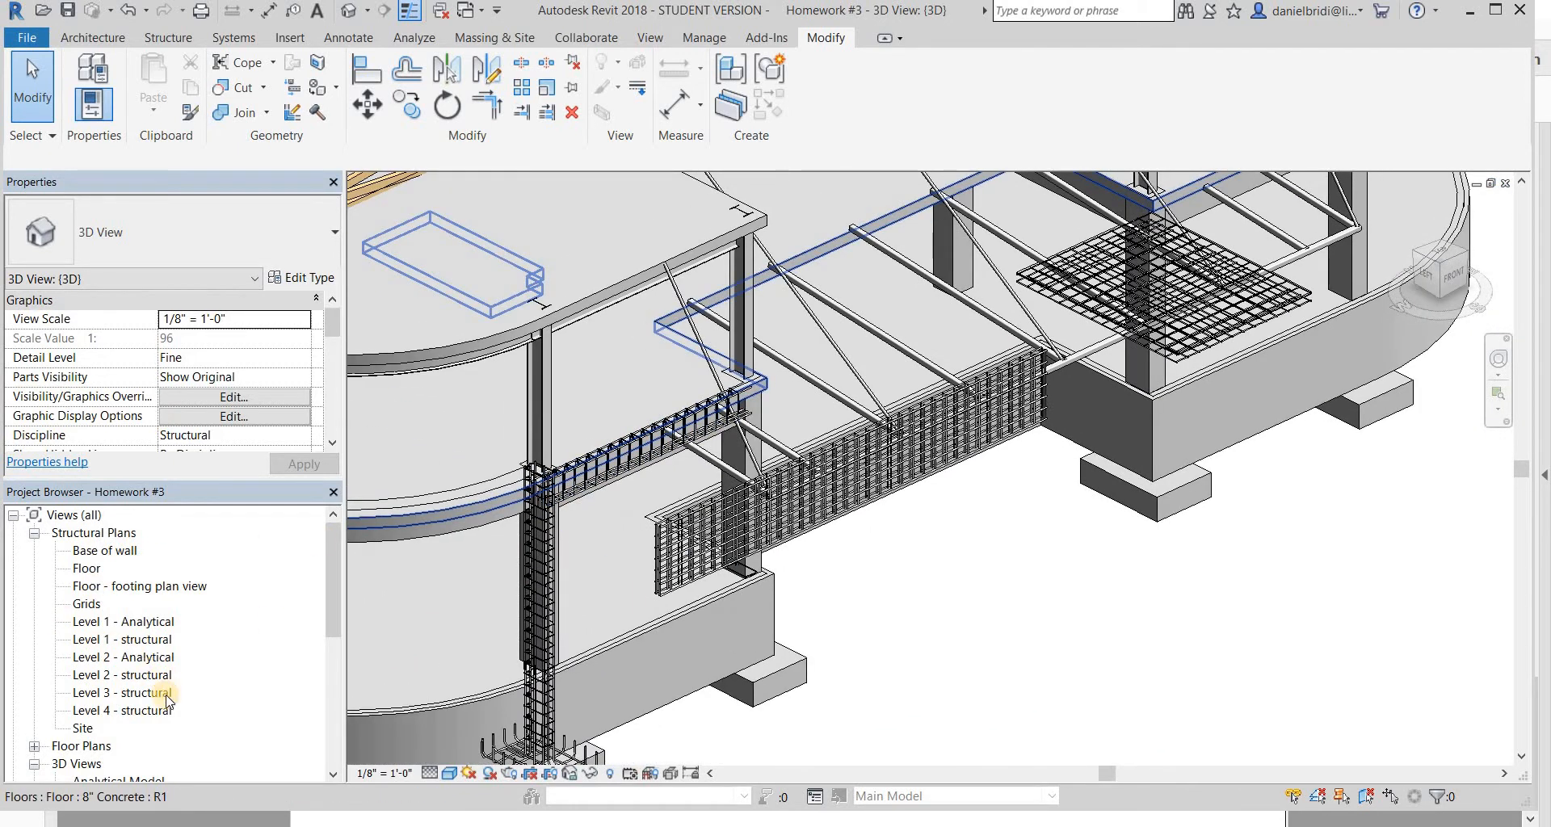
pyautogui.scroll(-1, 158, 660)
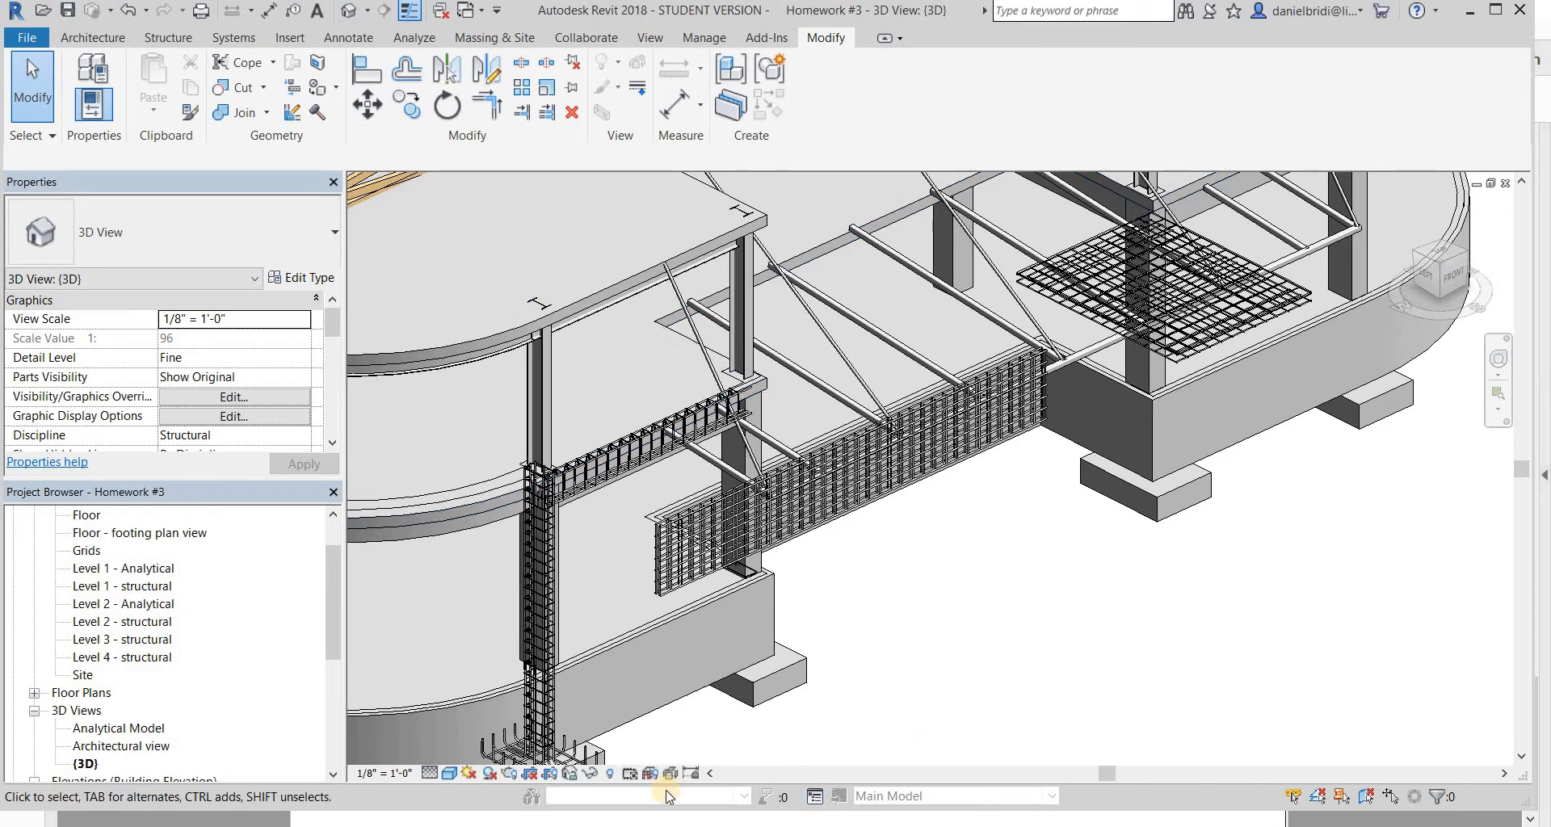
# - Switch to the Homework #4 PDF in Acrobat Reader and examine the bars, stirrups and dimensions in the beam cross section
pyautogui.hotkey('alt', 'Tab')
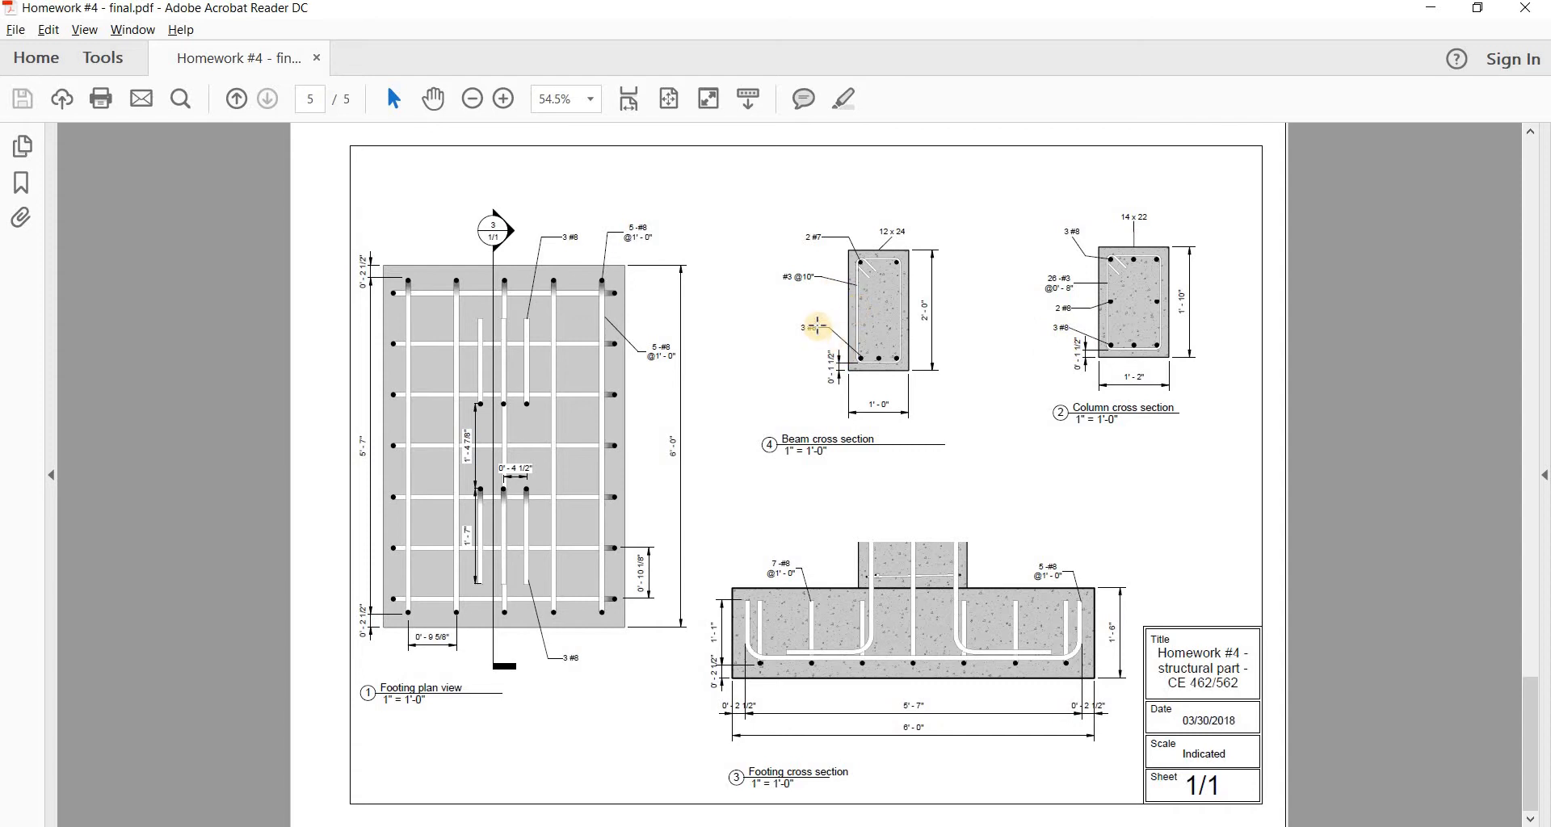
pyautogui.keyDown('ctrl'); pyautogui.scroll(8, 817, 326); pyautogui.keyUp('ctrl')
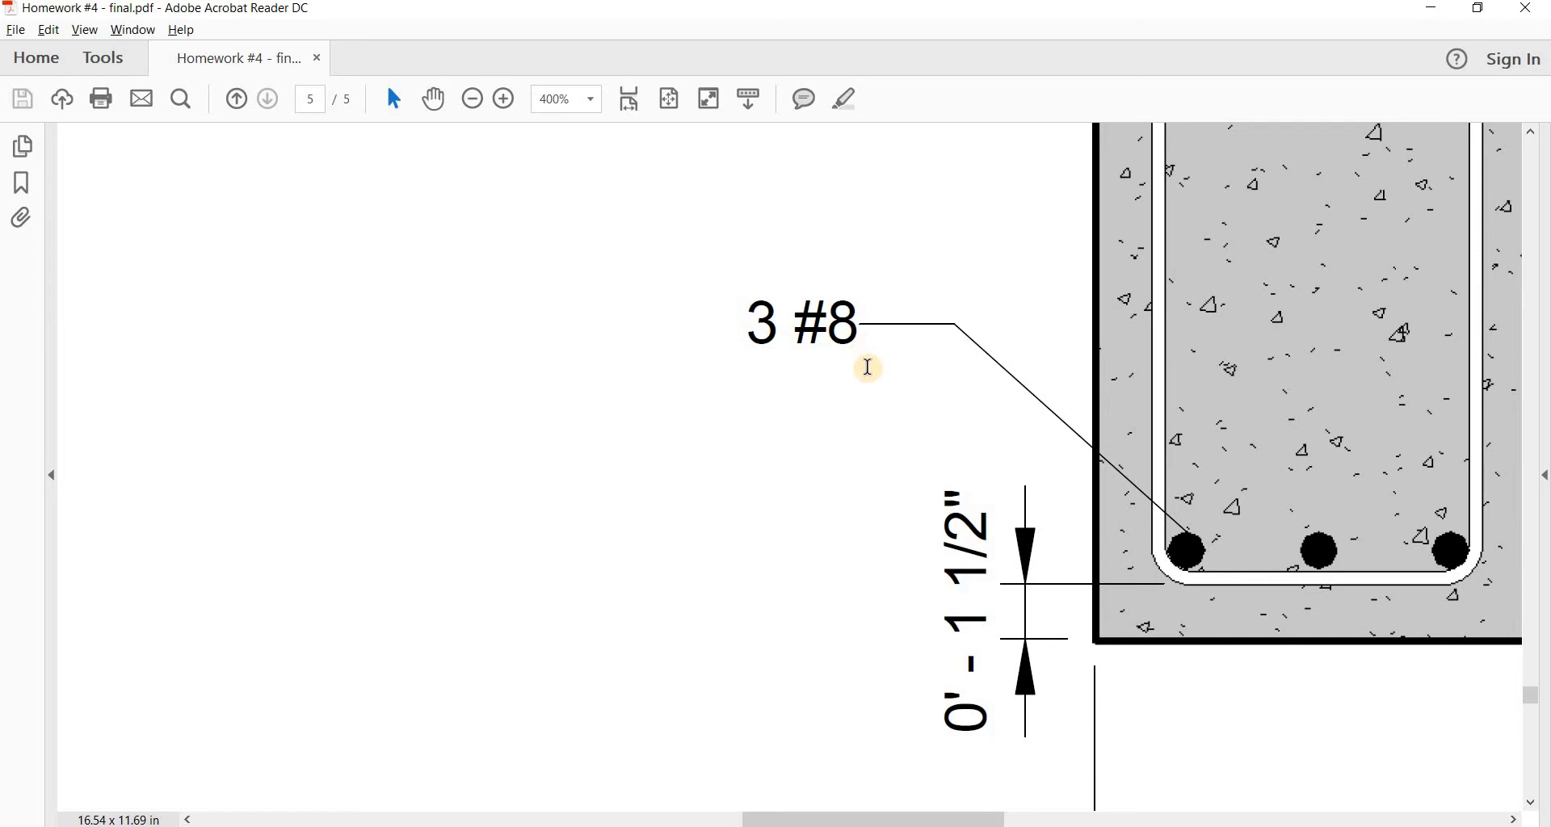
pyautogui.keyDown('ctrl'); pyautogui.scroll(-8, 878, 354); pyautogui.keyUp('ctrl')
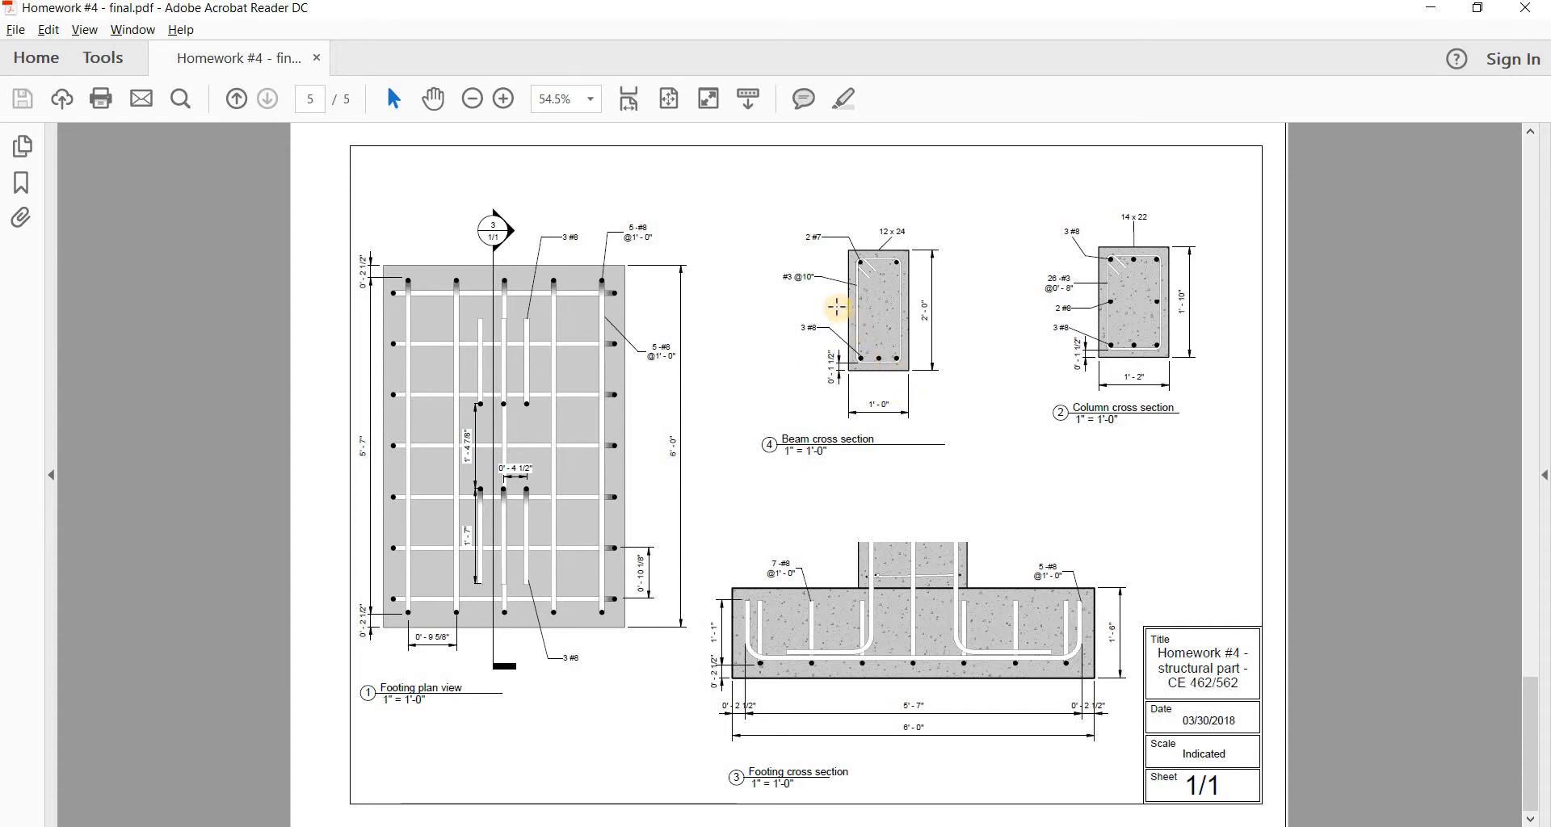
pyautogui.keyDown('ctrl'); pyautogui.scroll(6, 836, 307); pyautogui.keyUp('ctrl')
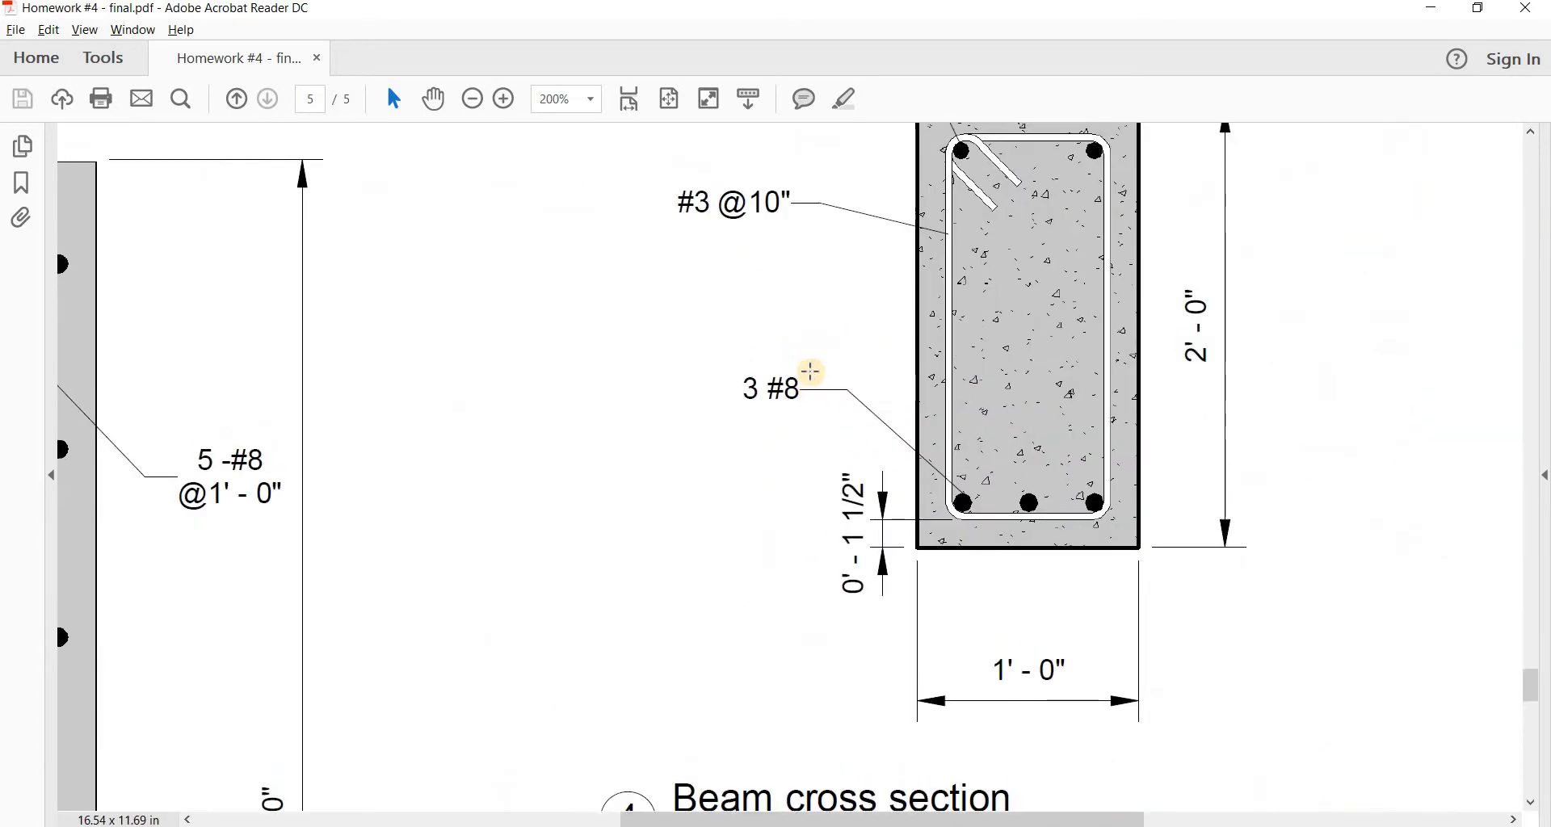
pyautogui.scroll(1, 811, 371)
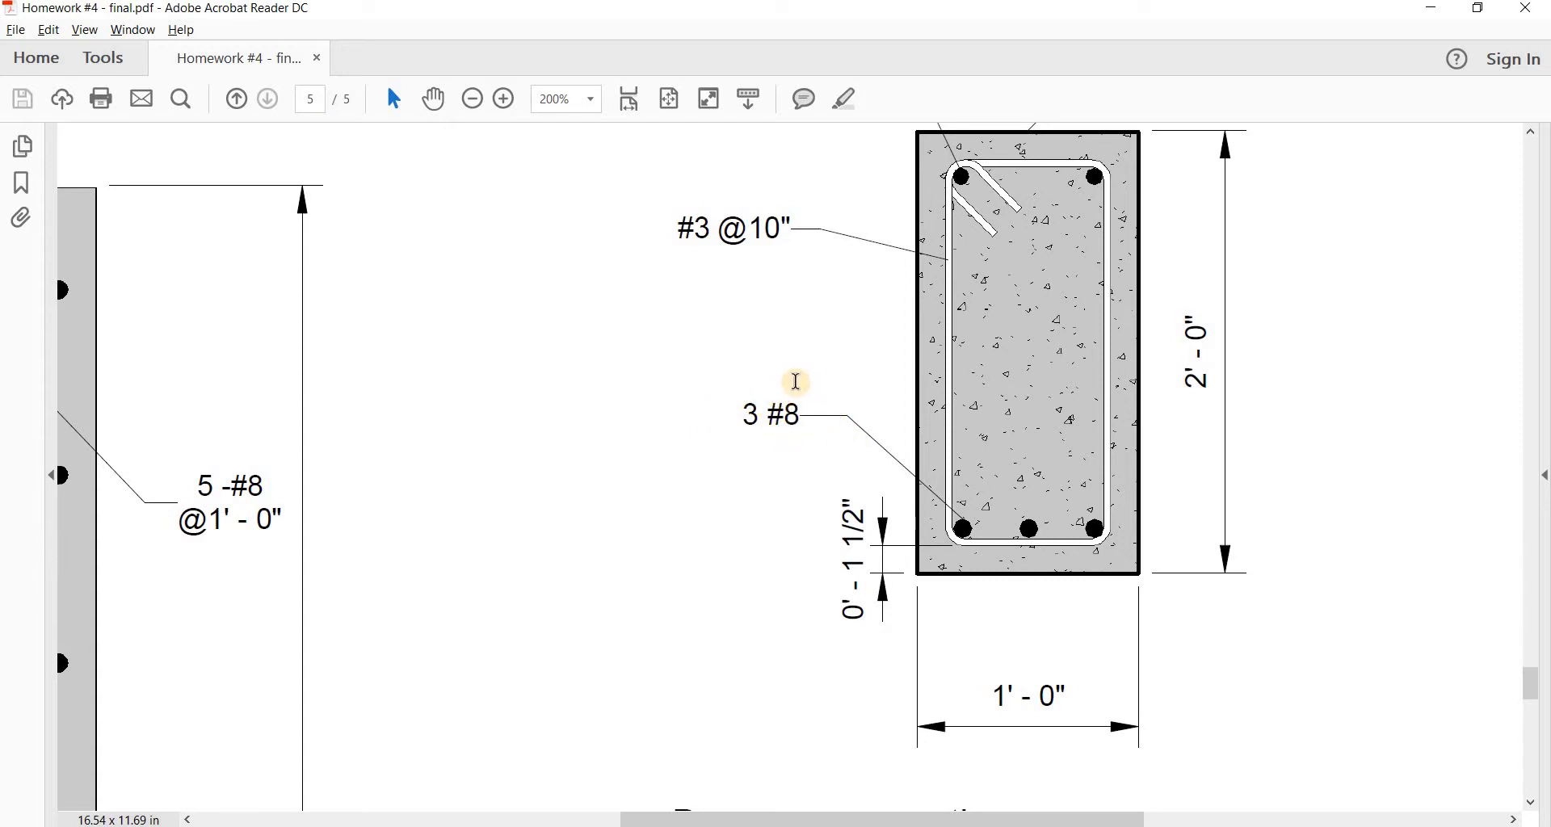
pyautogui.scroll(3, 723, 419)
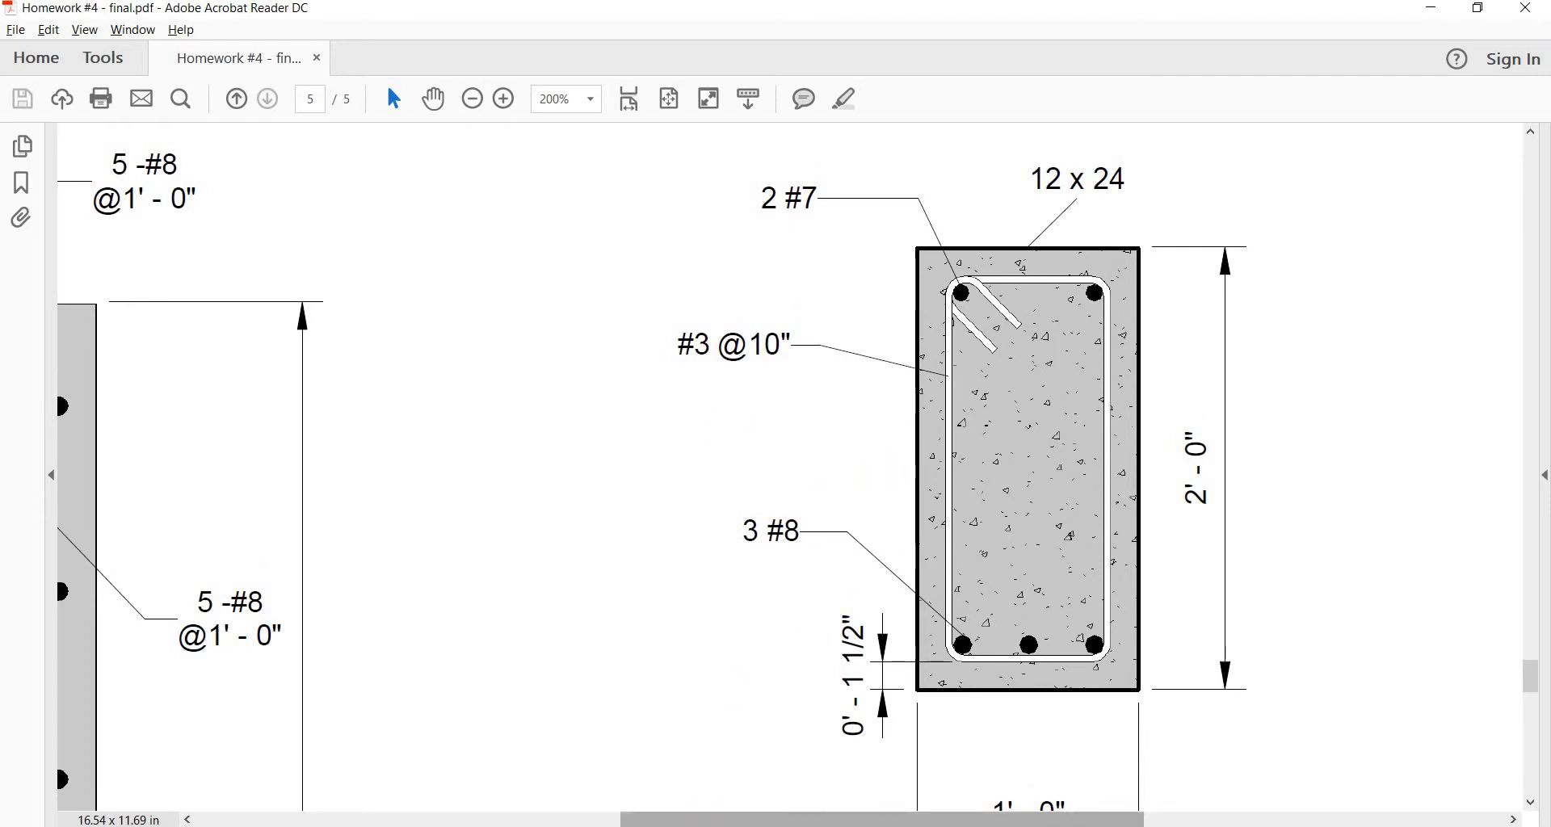
# - Return to Revit and locate the reinforced beam at the front of the building, comparing it with the PDF's beam cross section
pyautogui.hotkey('alt', 'Tab')
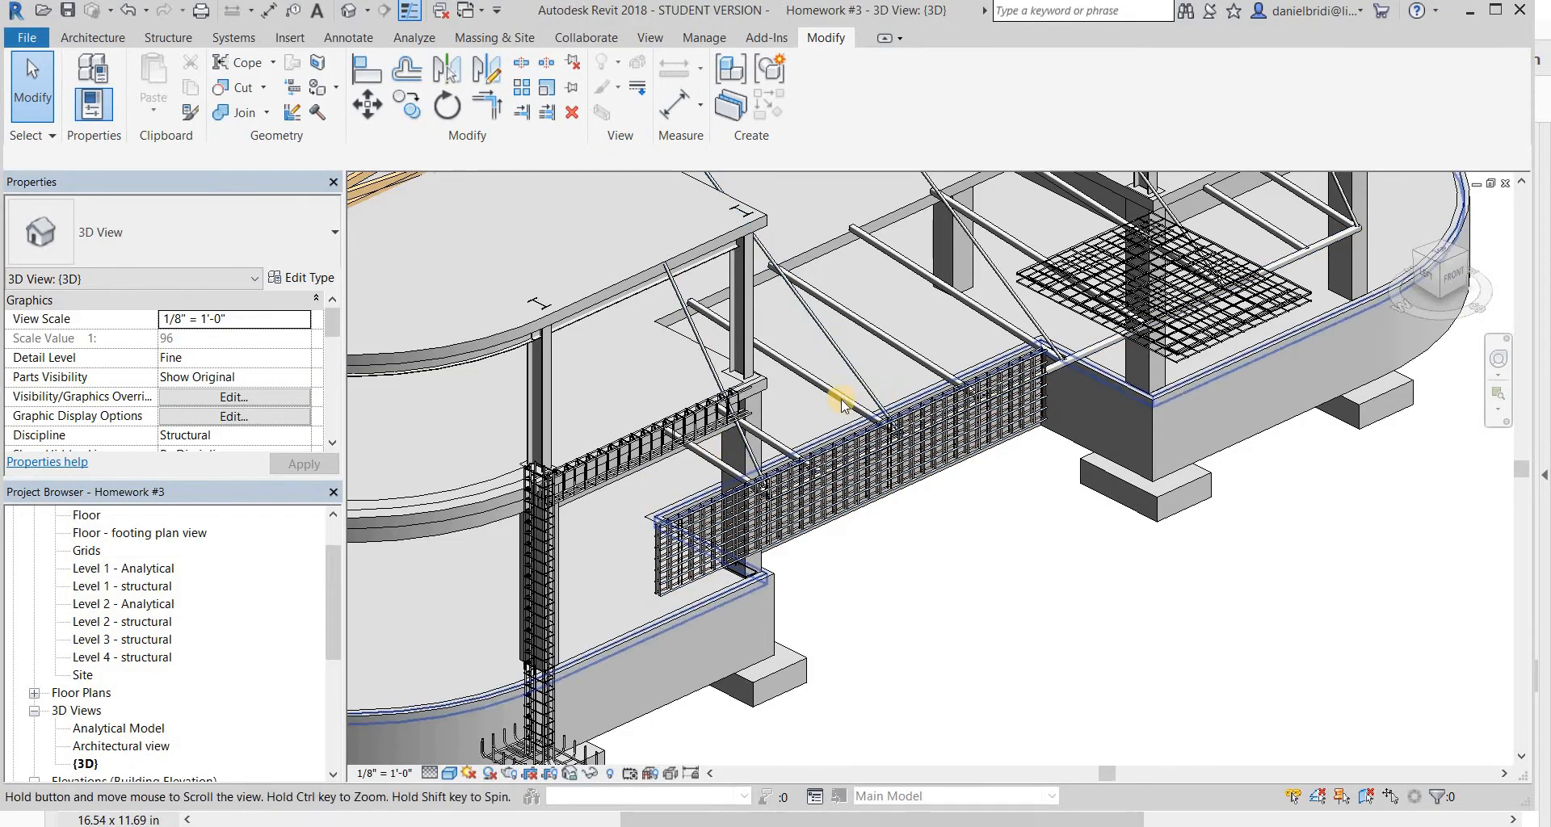
pyautogui.keyDown('shift'); pyautogui.moveTo(842, 401); pyautogui.dragTo(787, 408, button='middle'); pyautogui.keyUp('shift')
pyautogui.moveTo(669, 465); pyautogui.dragTo(897, 428, button='middle')
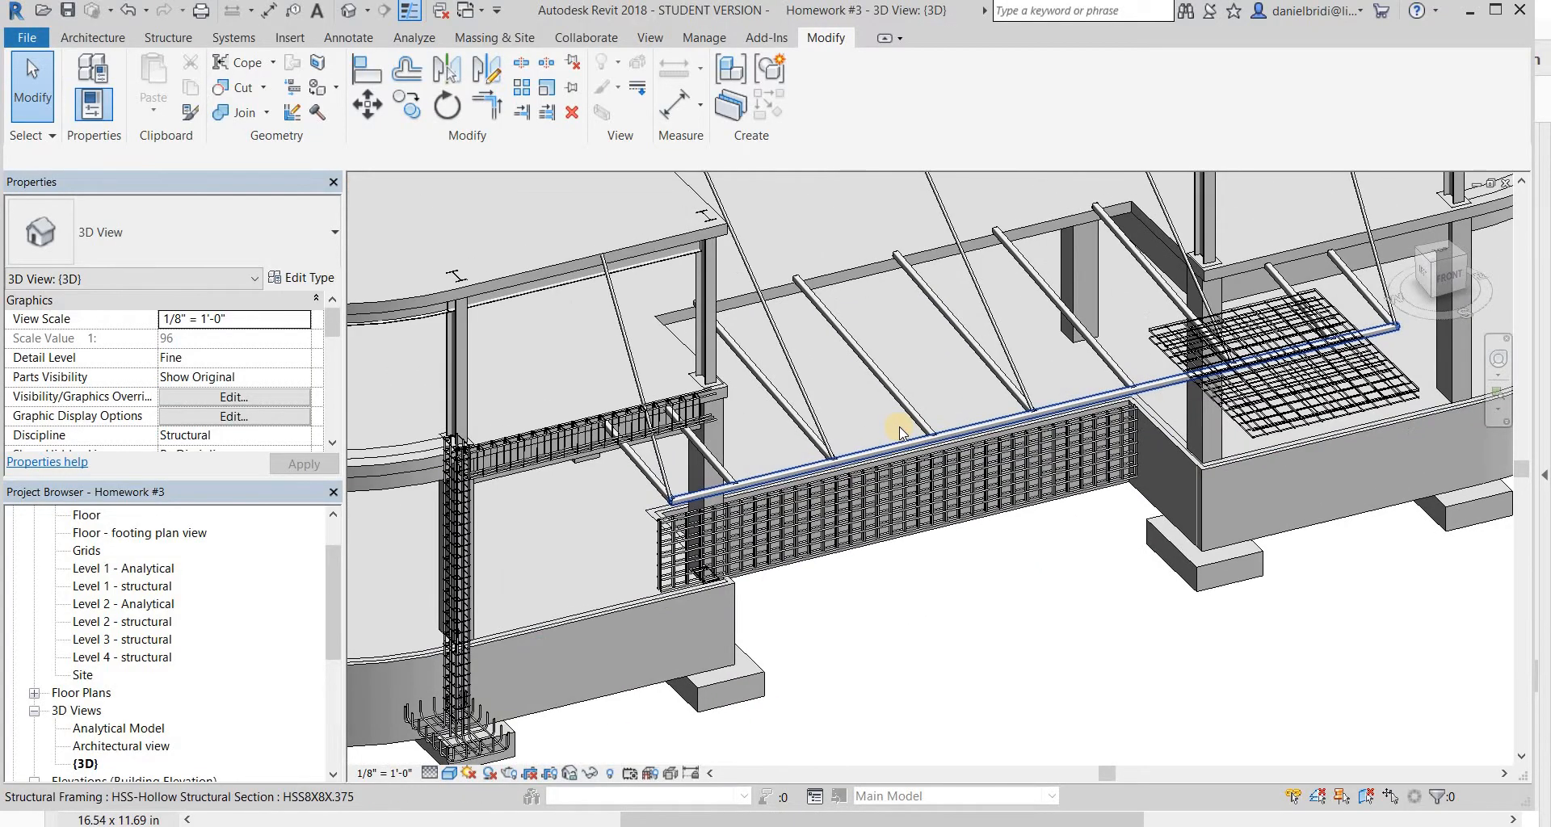
pyautogui.middleClick(901, 427)
pyautogui.middleClick(902, 427)
pyautogui.moveTo(950, 608); pyautogui.dragTo(870, 500, button='middle')
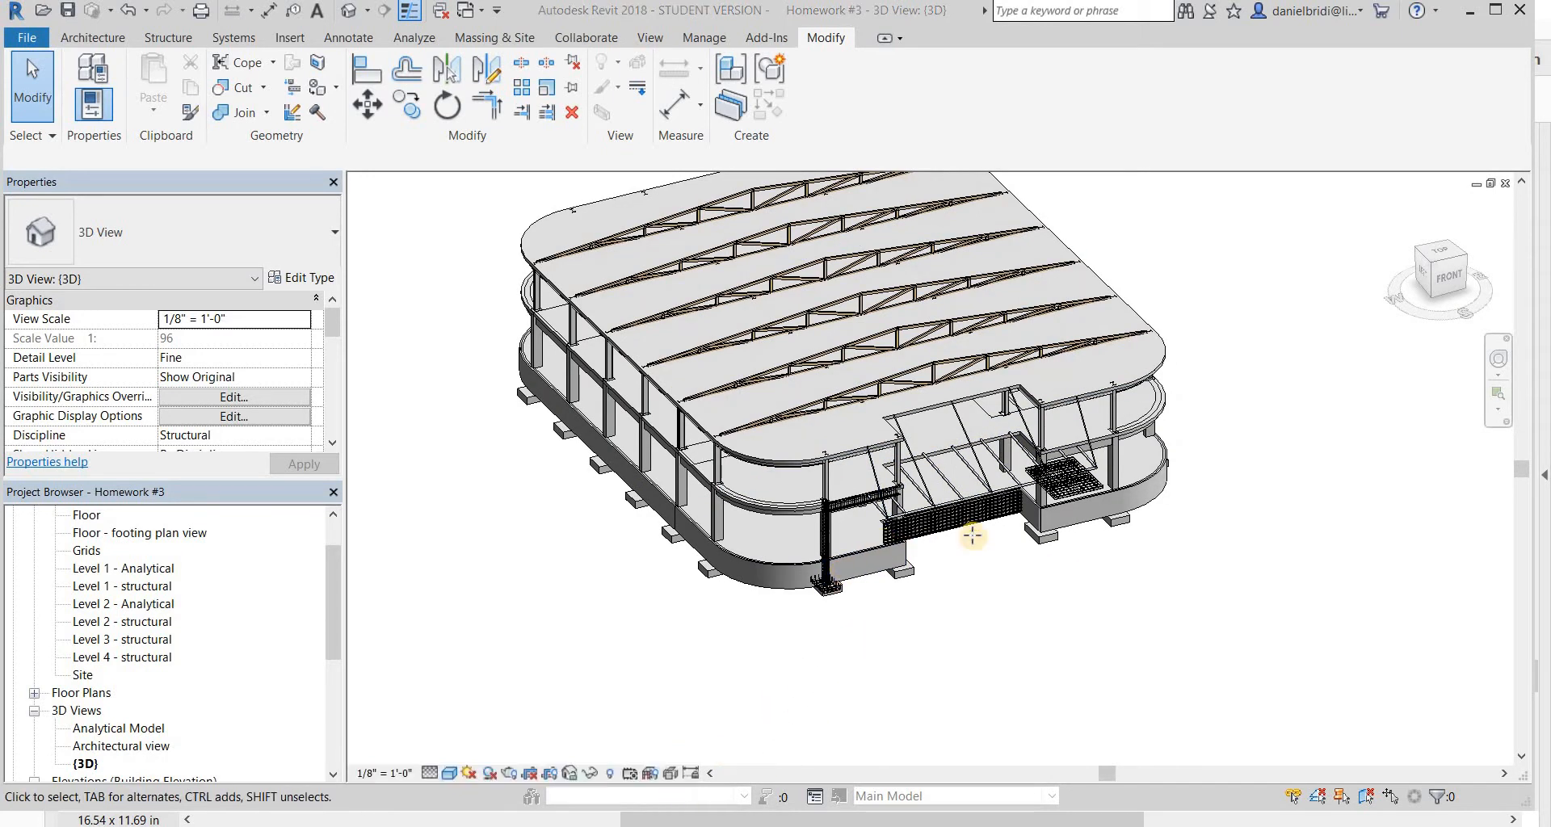
pyautogui.hotkey('alt', 'Tab')
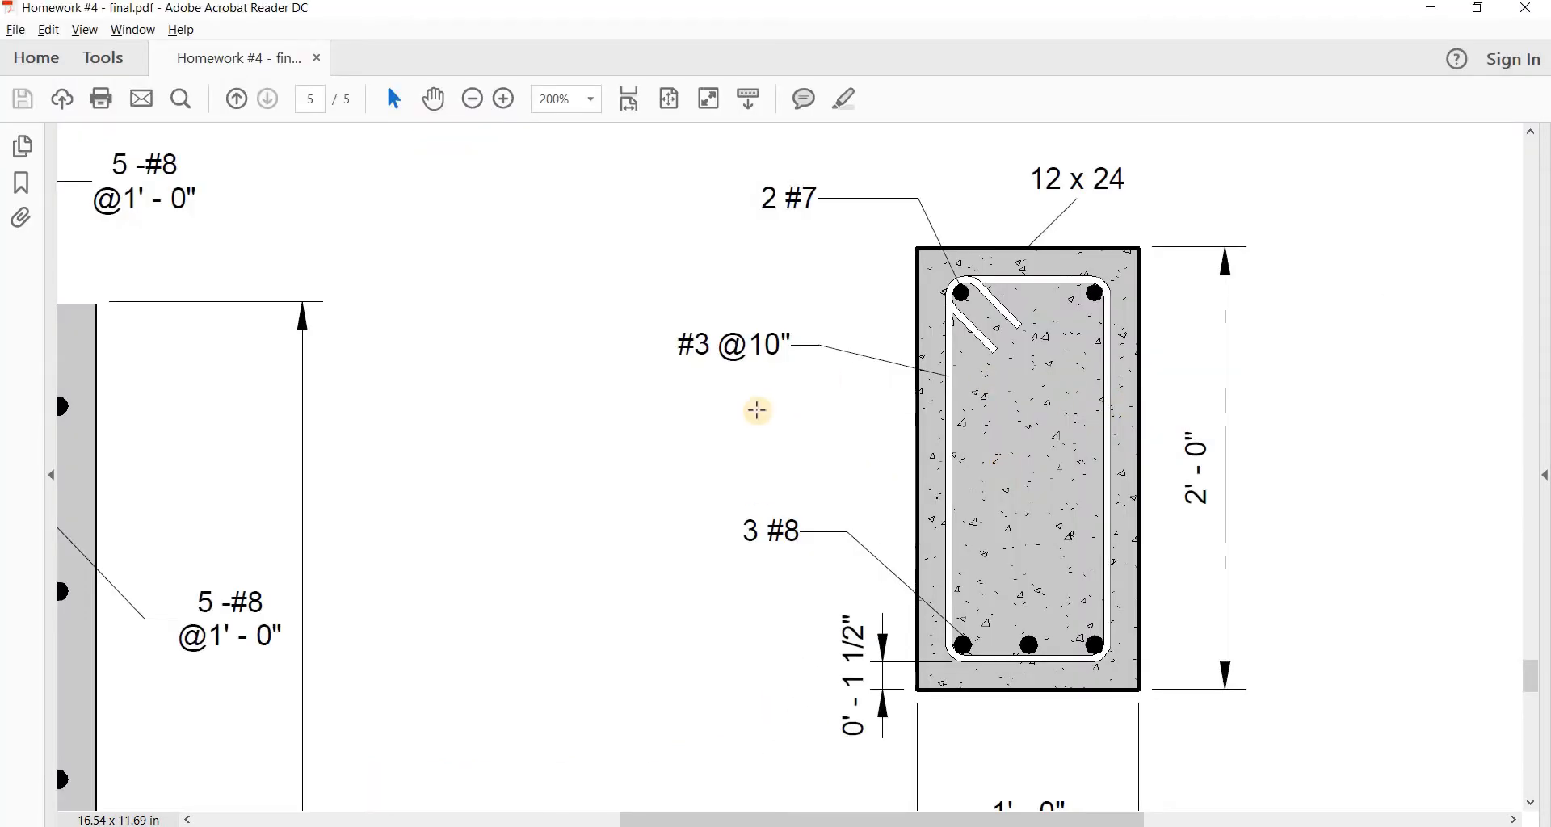
pyautogui.hotkey('alt', 'Tab')
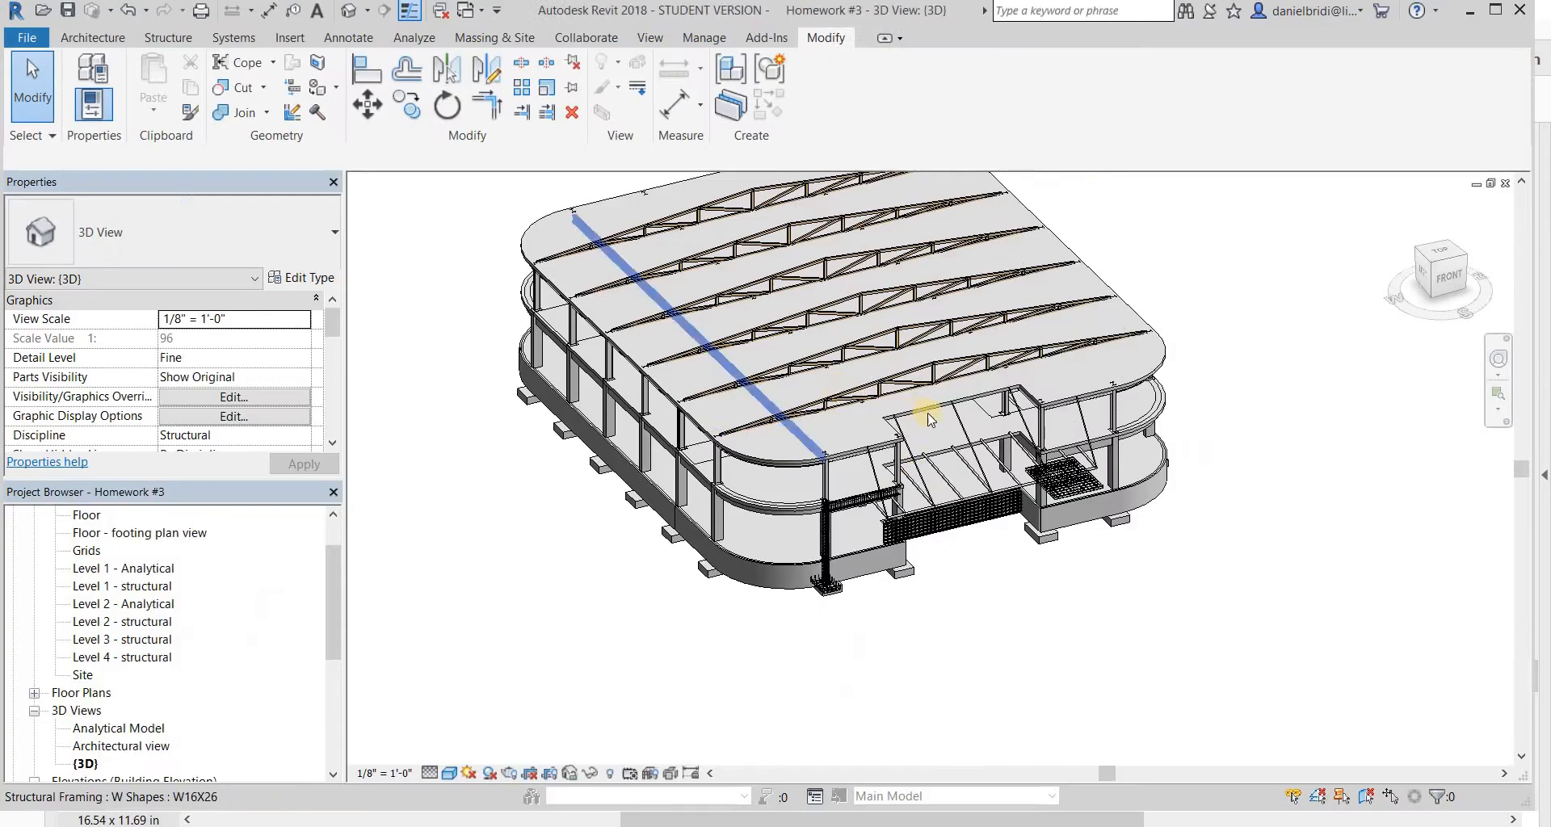
pyautogui.scroll(3, 892, 469)
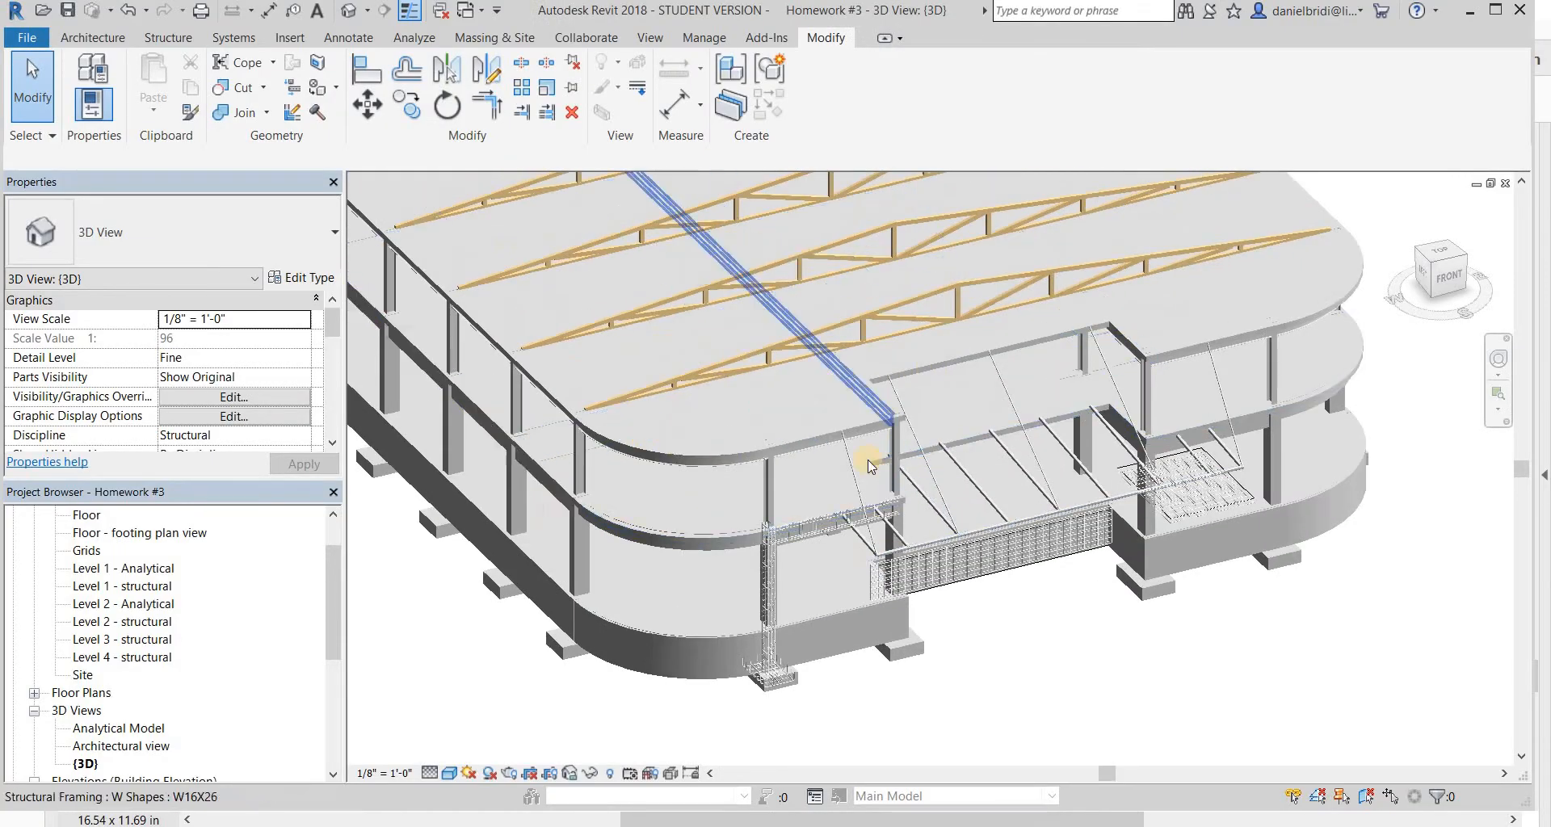
pyautogui.scroll(3, 886, 493)
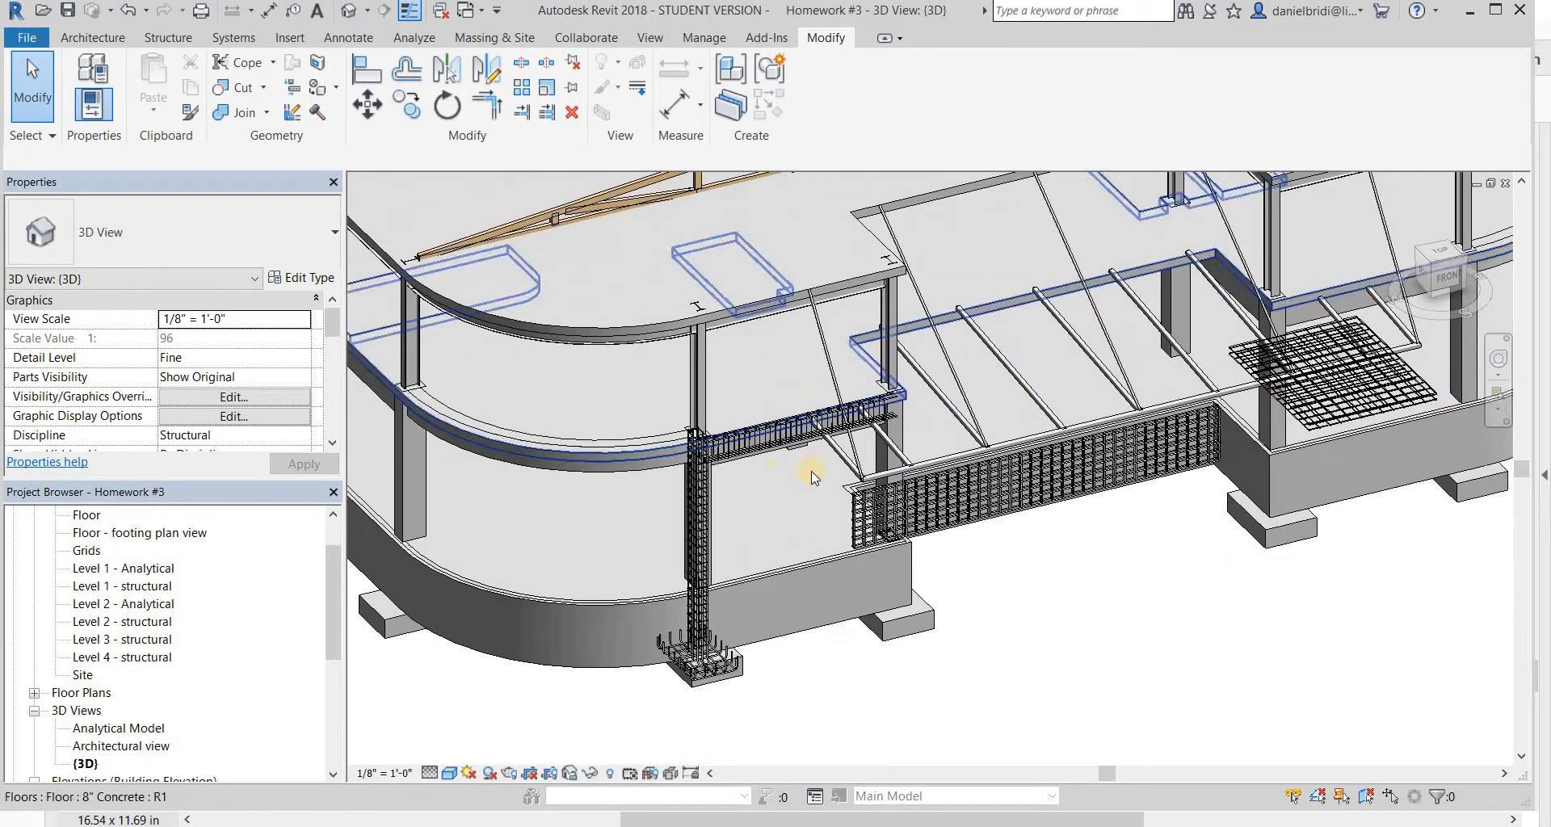
# - Open the Level 1 - structural plan at the front bay beside the reinforced column on grid line 1
pyautogui.doubleClick(153, 573)
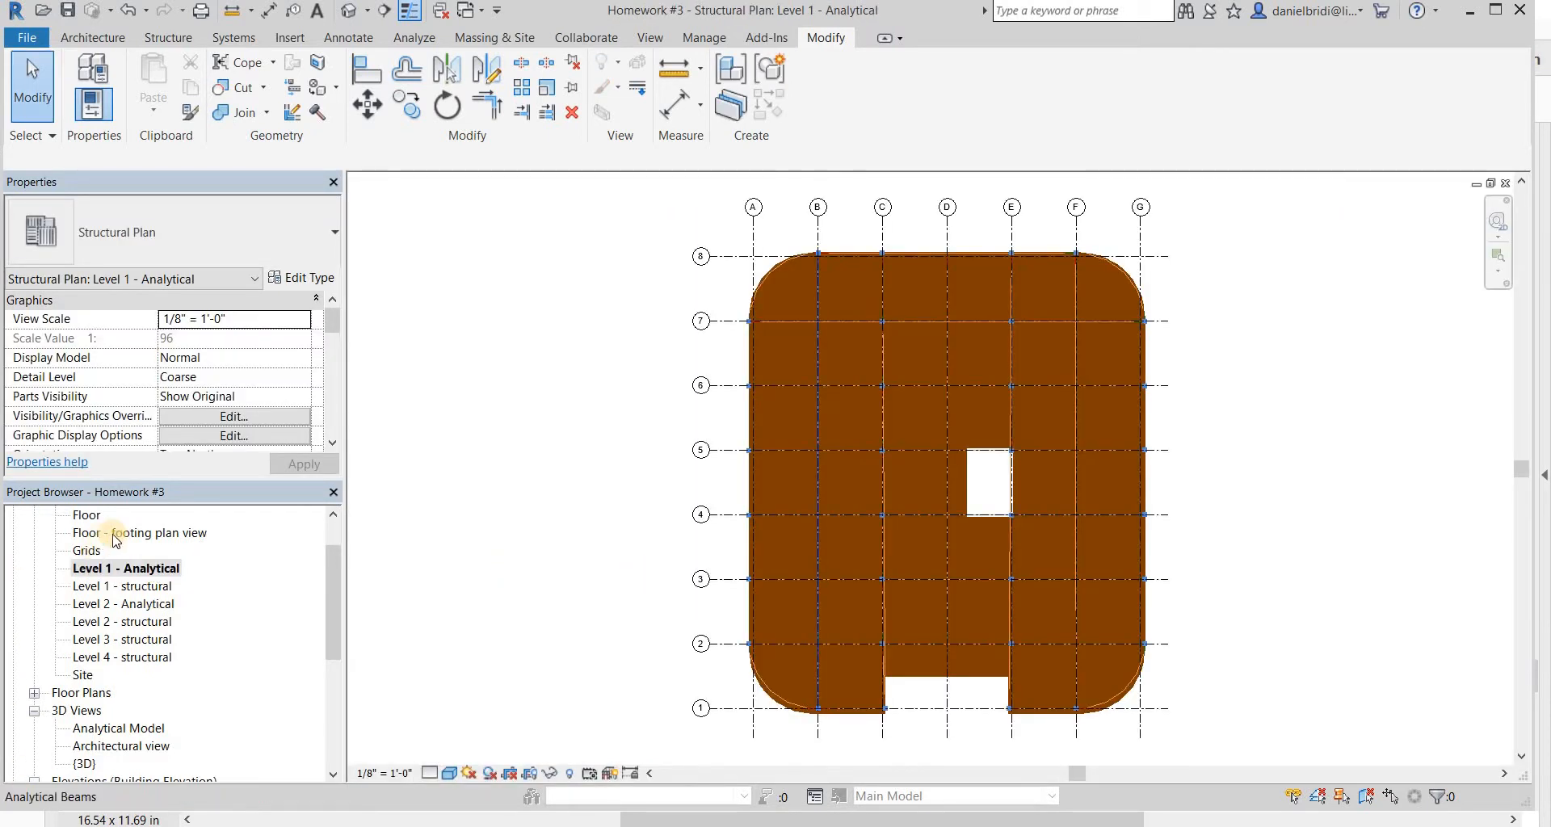
pyautogui.doubleClick(153, 586)
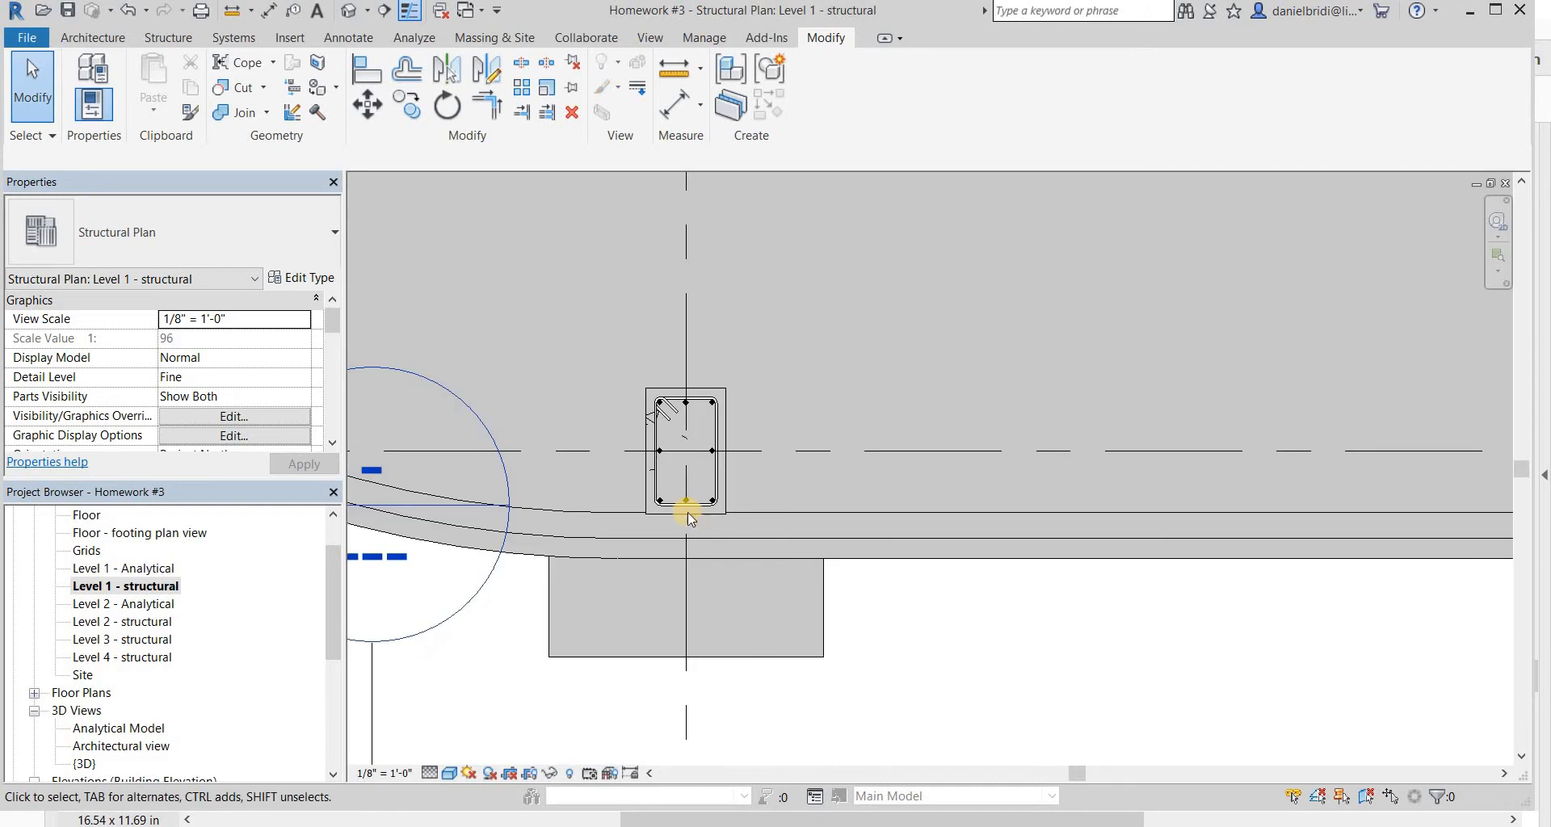
pyautogui.middleClick(685, 509)
pyautogui.middleClick(685, 509)
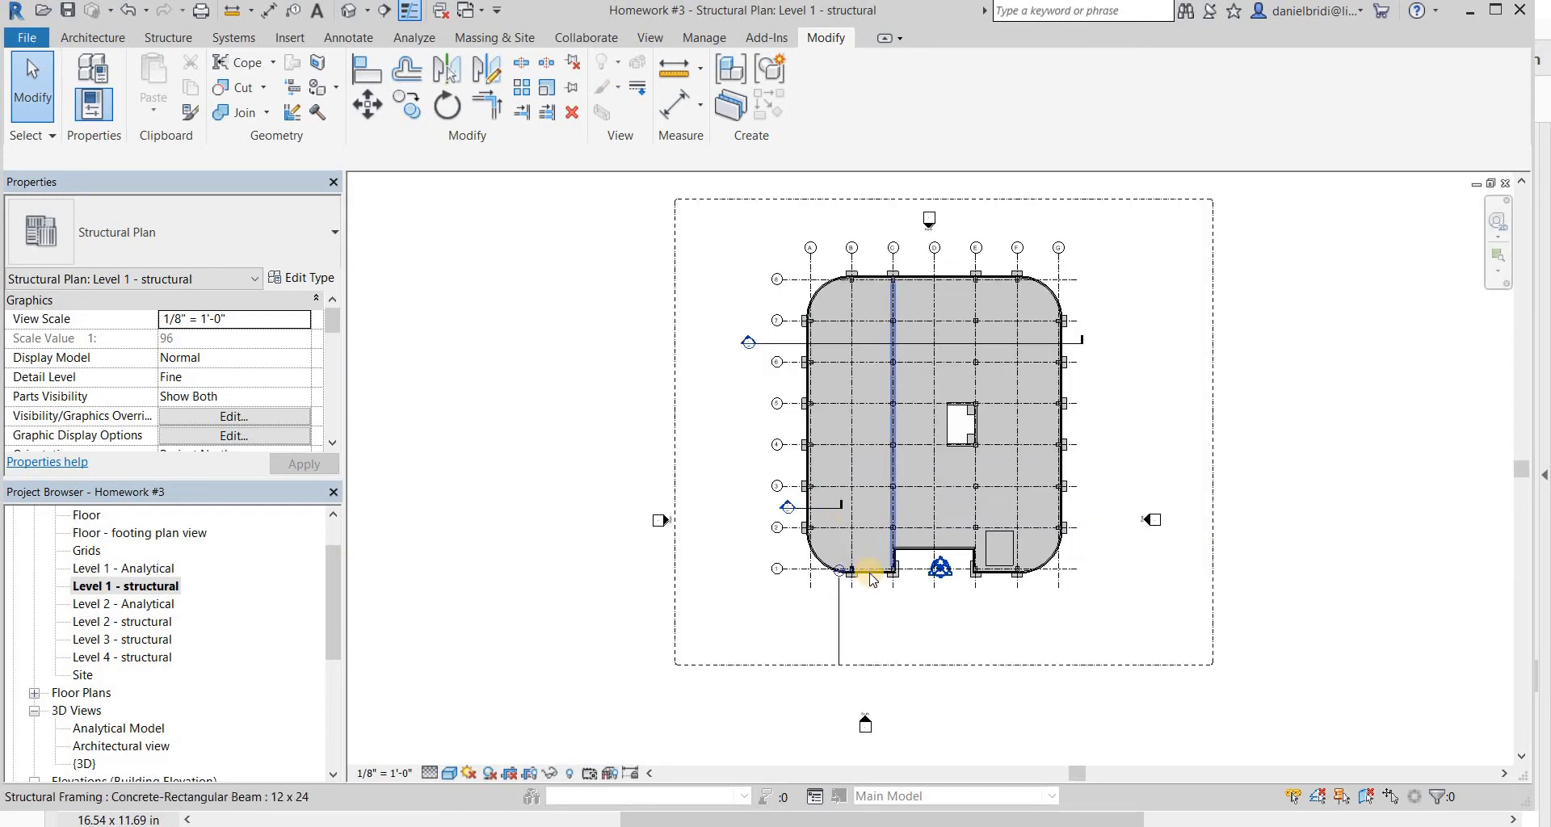
pyautogui.scroll(3, 872, 573)
pyautogui.scroll(5, 870, 573)
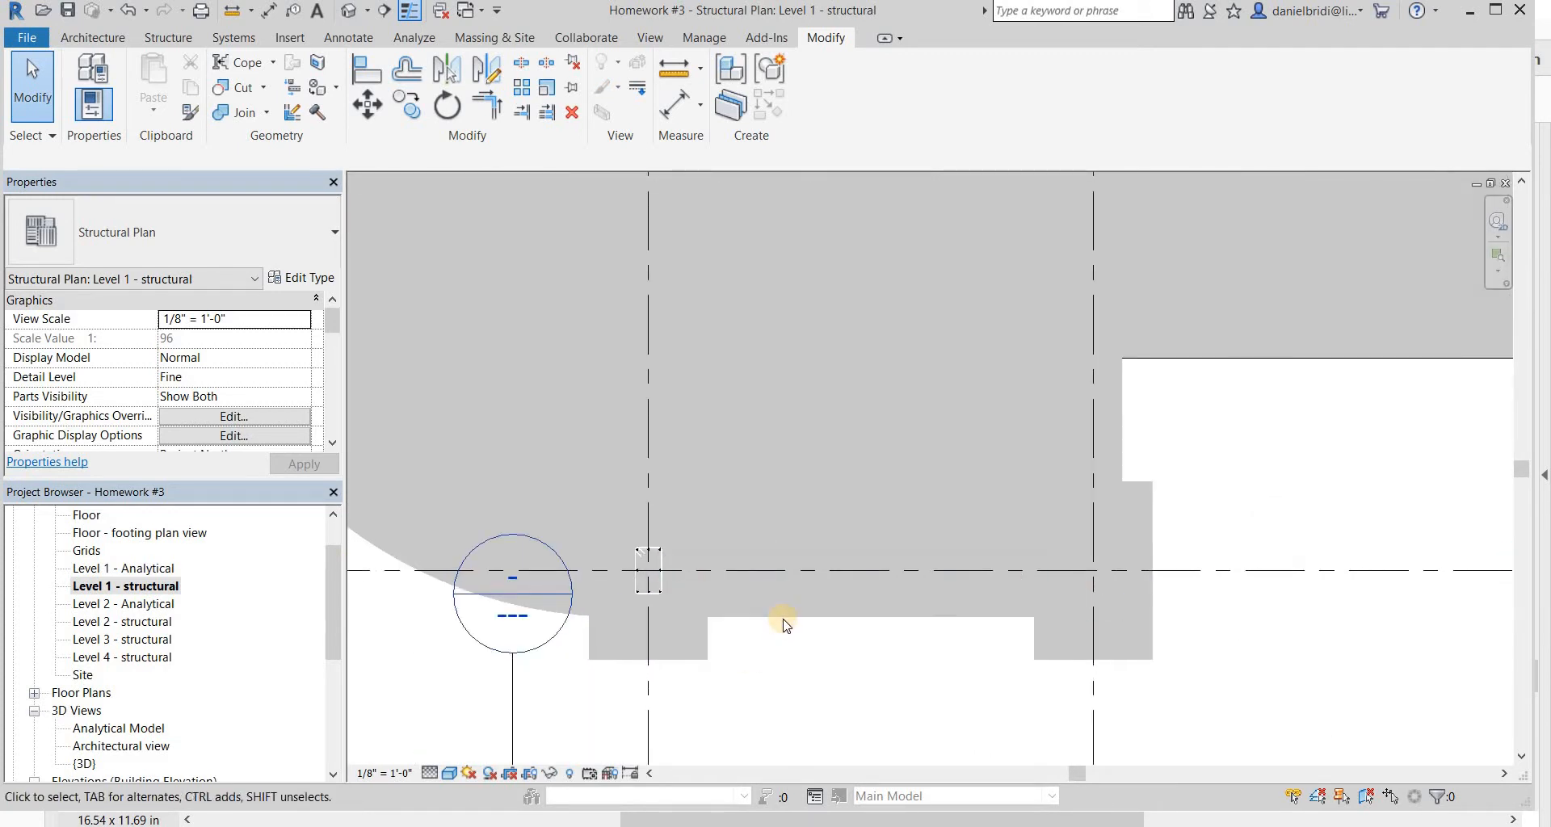
pyautogui.scroll(1, 816, 642)
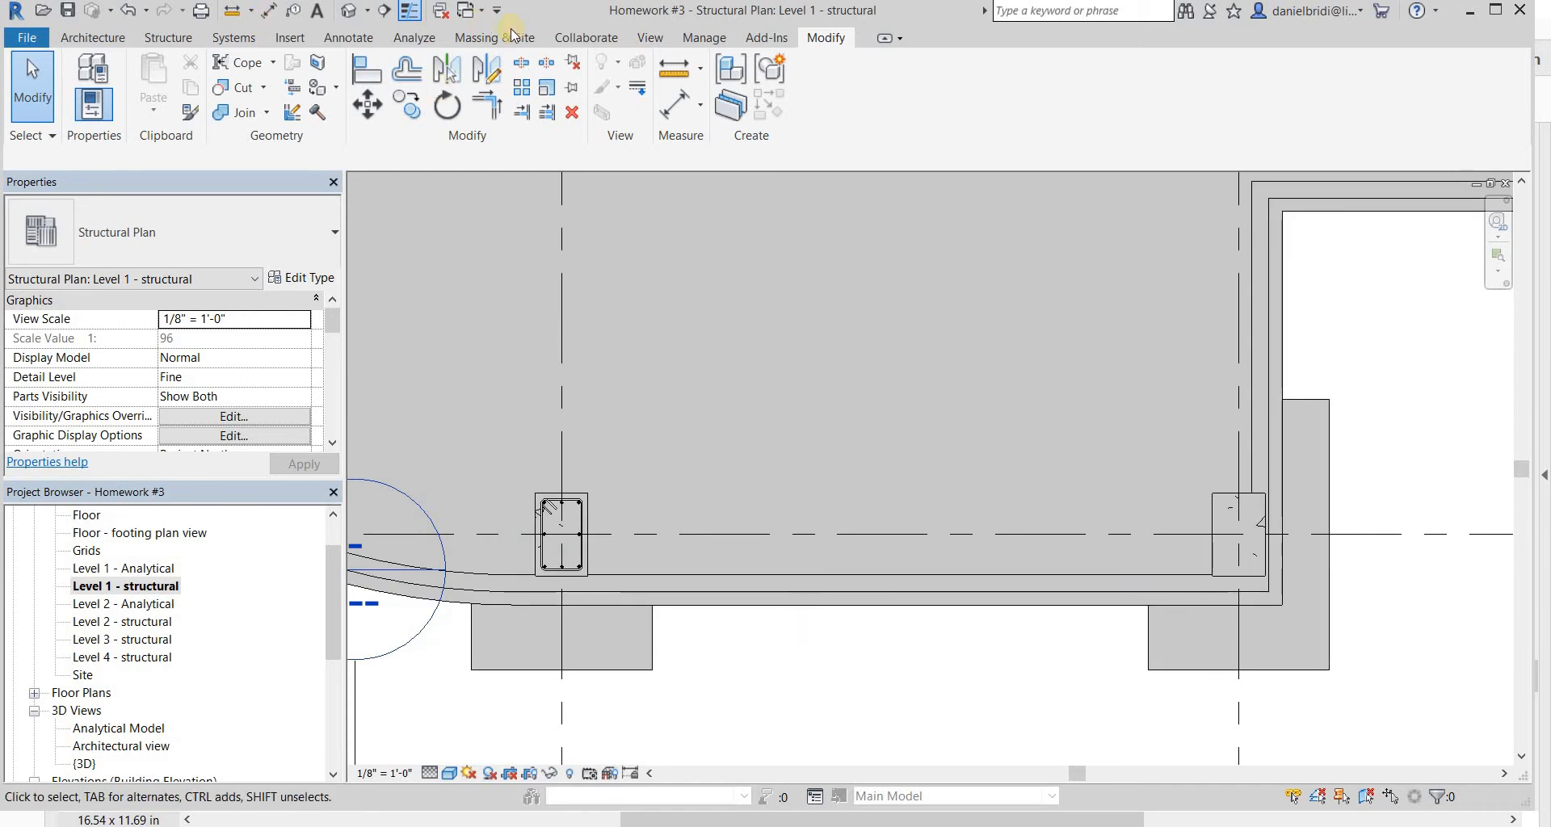
# - Draw a building section across the front bay between the two columns on grid line 1 and open its view
pyautogui.click(644, 38)
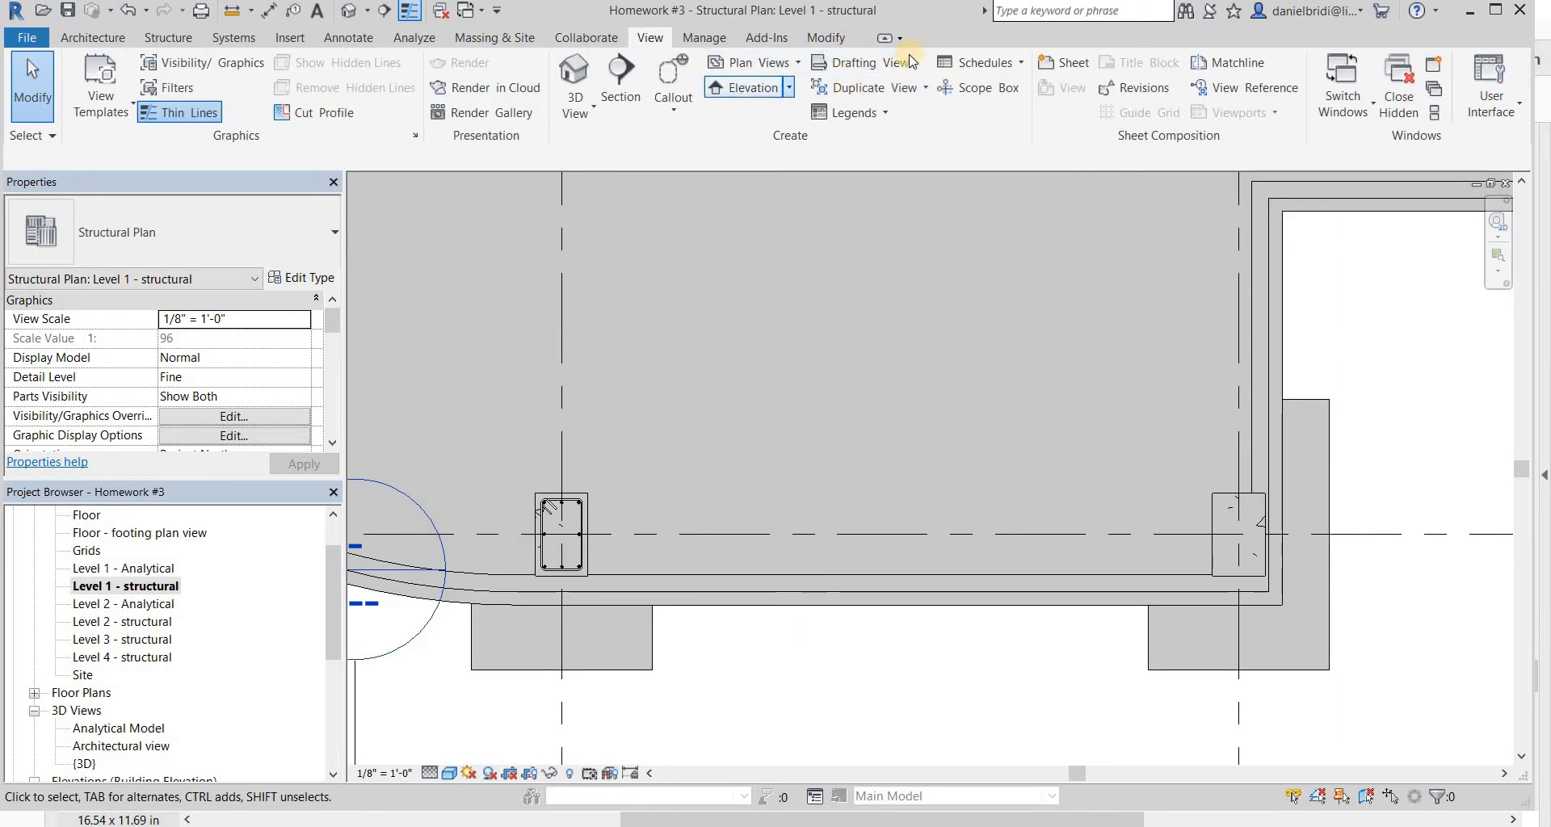
pyautogui.click(621, 85)
pyautogui.click(776, 471)
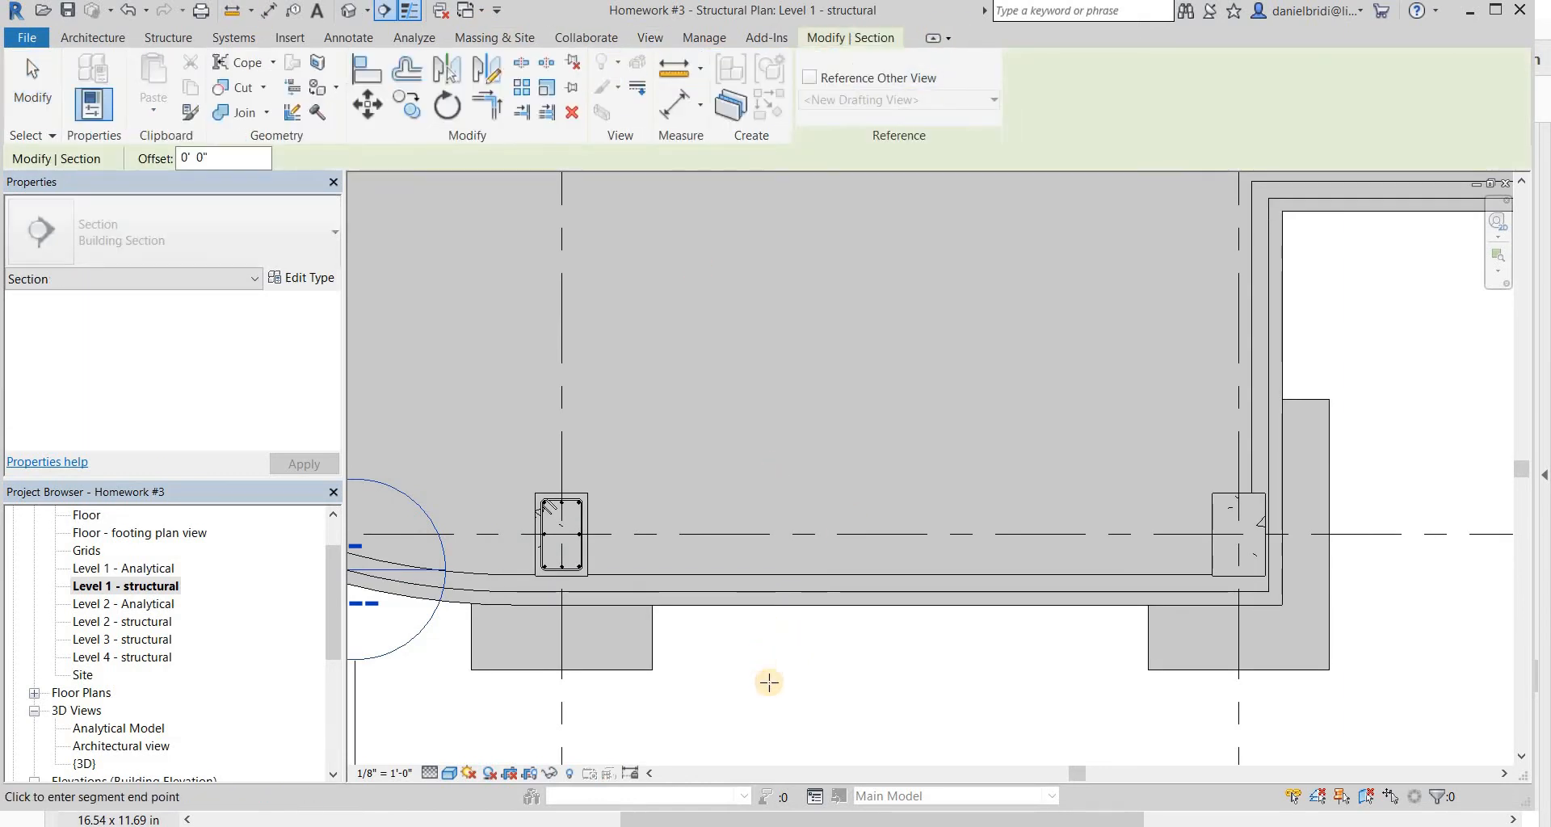
pyautogui.click(777, 712)
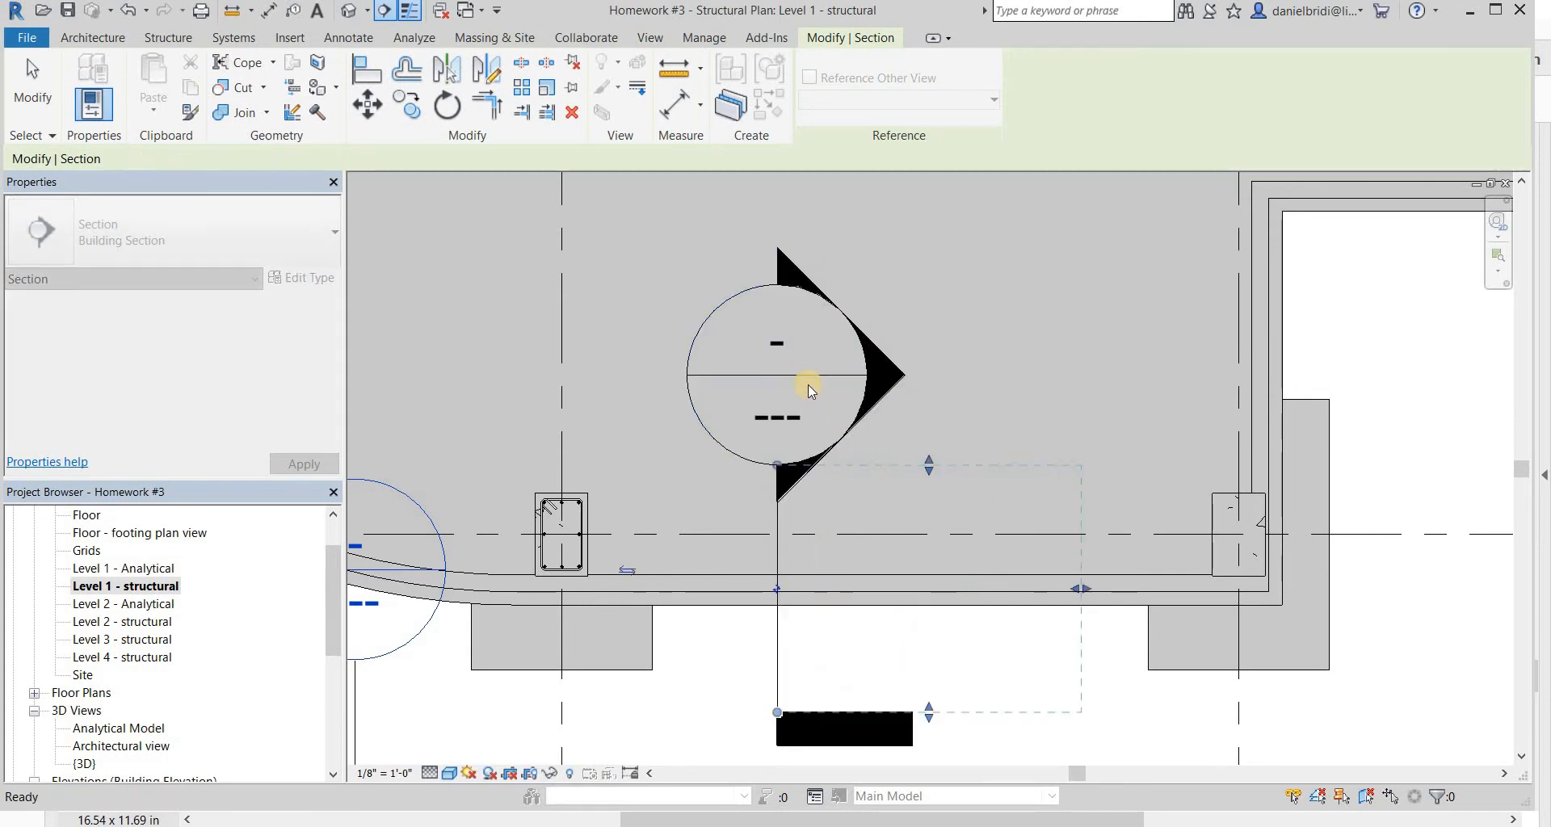
pyautogui.press('Escape')
pyautogui.click(789, 375)
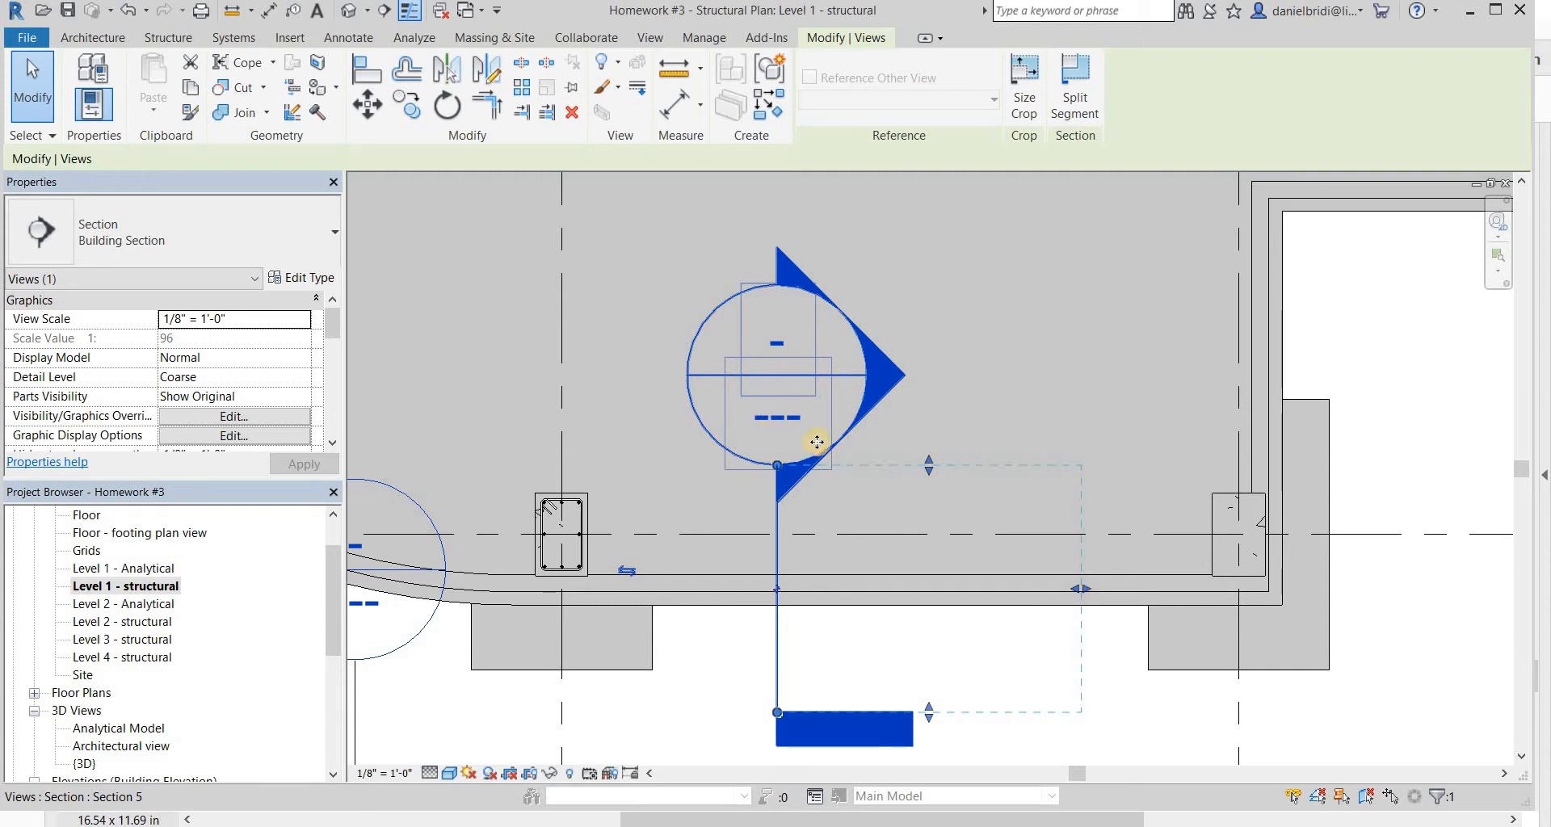
pyautogui.press('Escape')
pyautogui.doubleClick(763, 418)
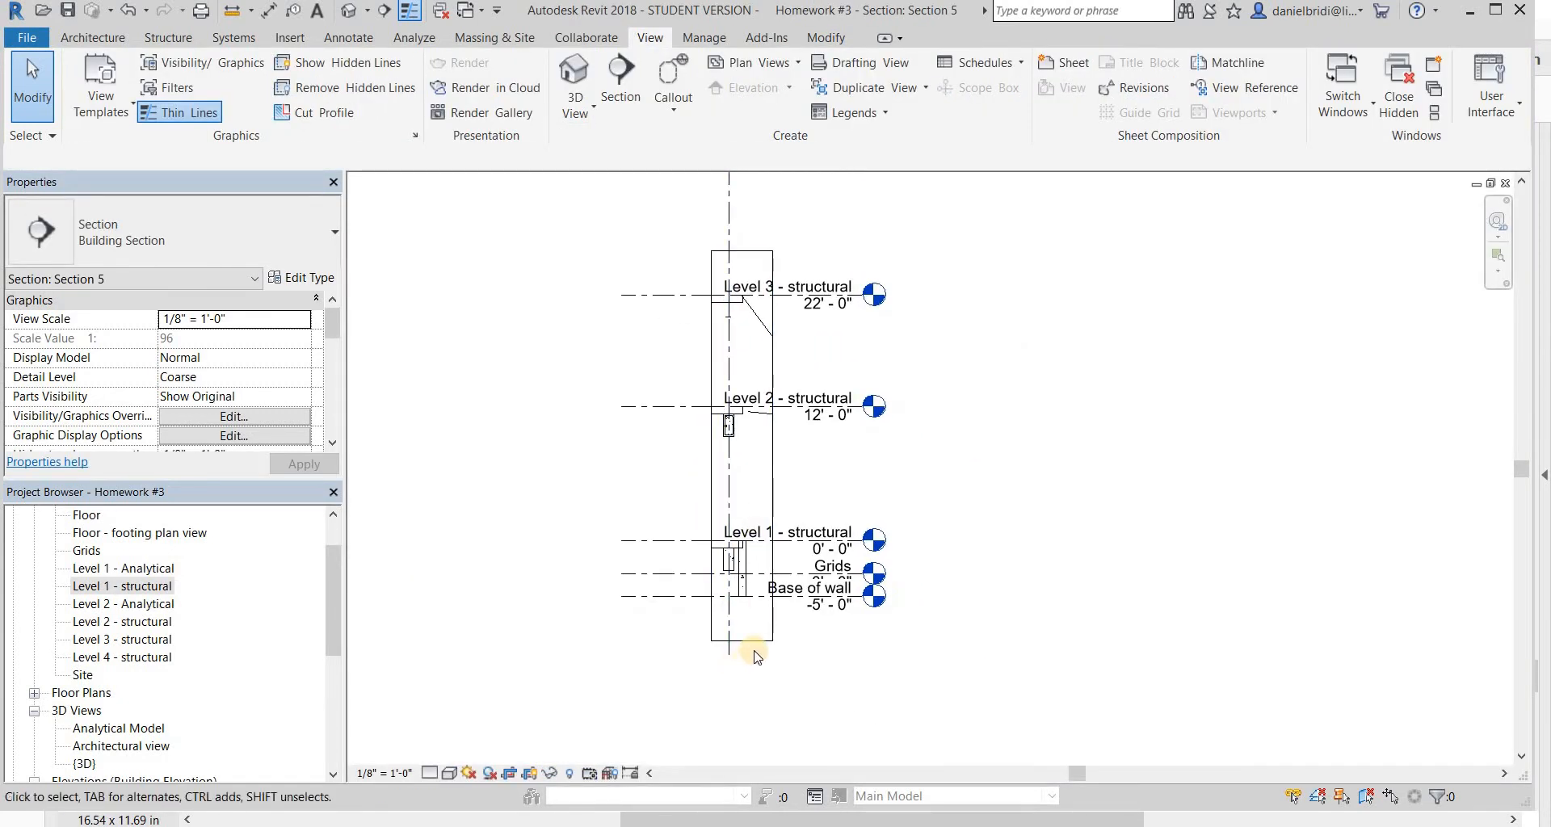
# - Shrink the section's crop region on all sides to closely frame the reinforced beam and slab at Level 2
pyautogui.click(743, 642)
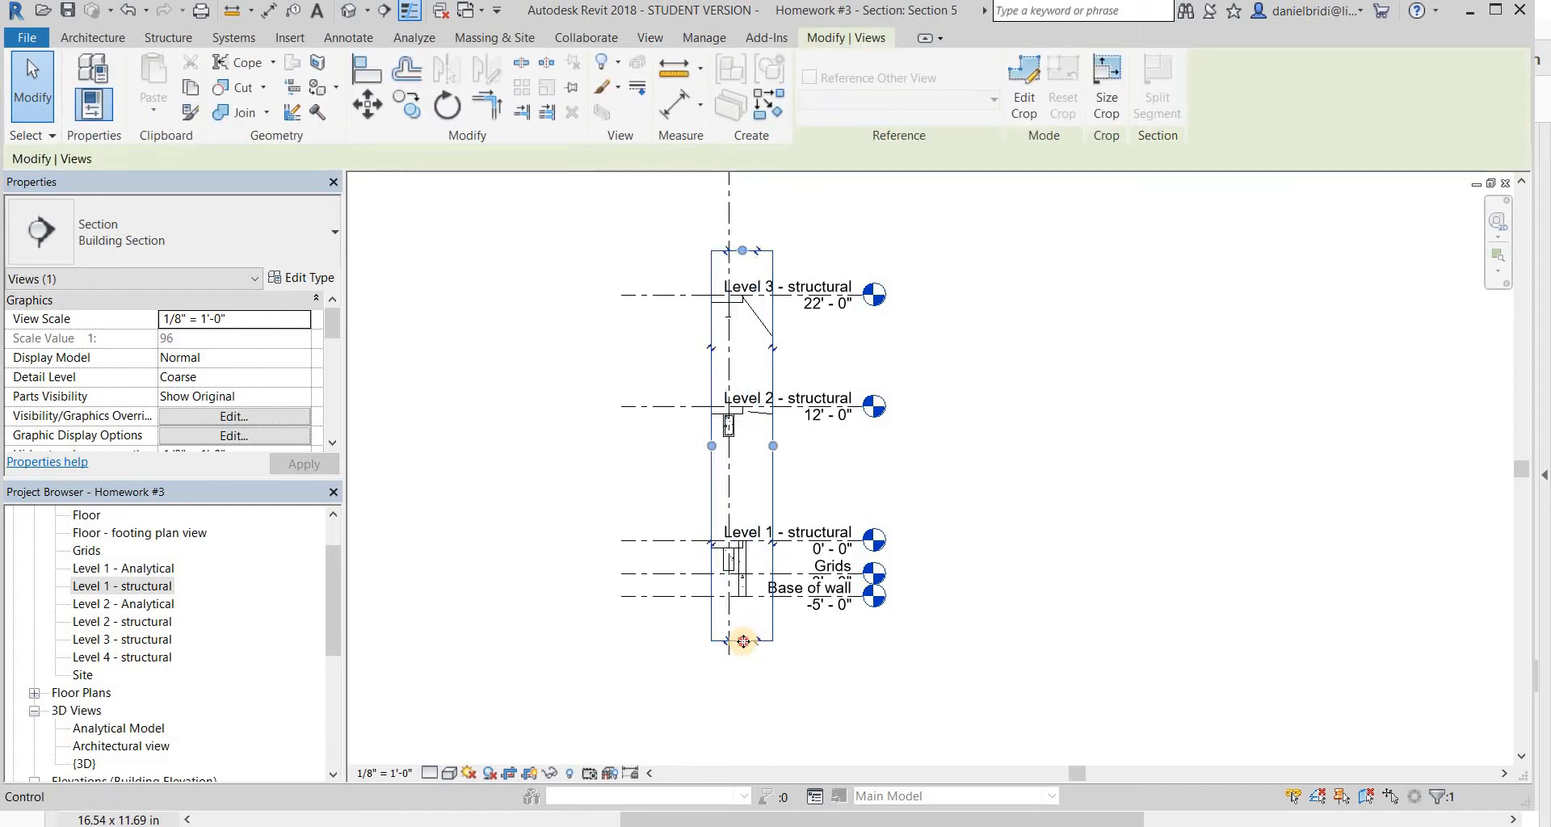
pyautogui.moveTo(743, 641); pyautogui.dragTo(776, 442)
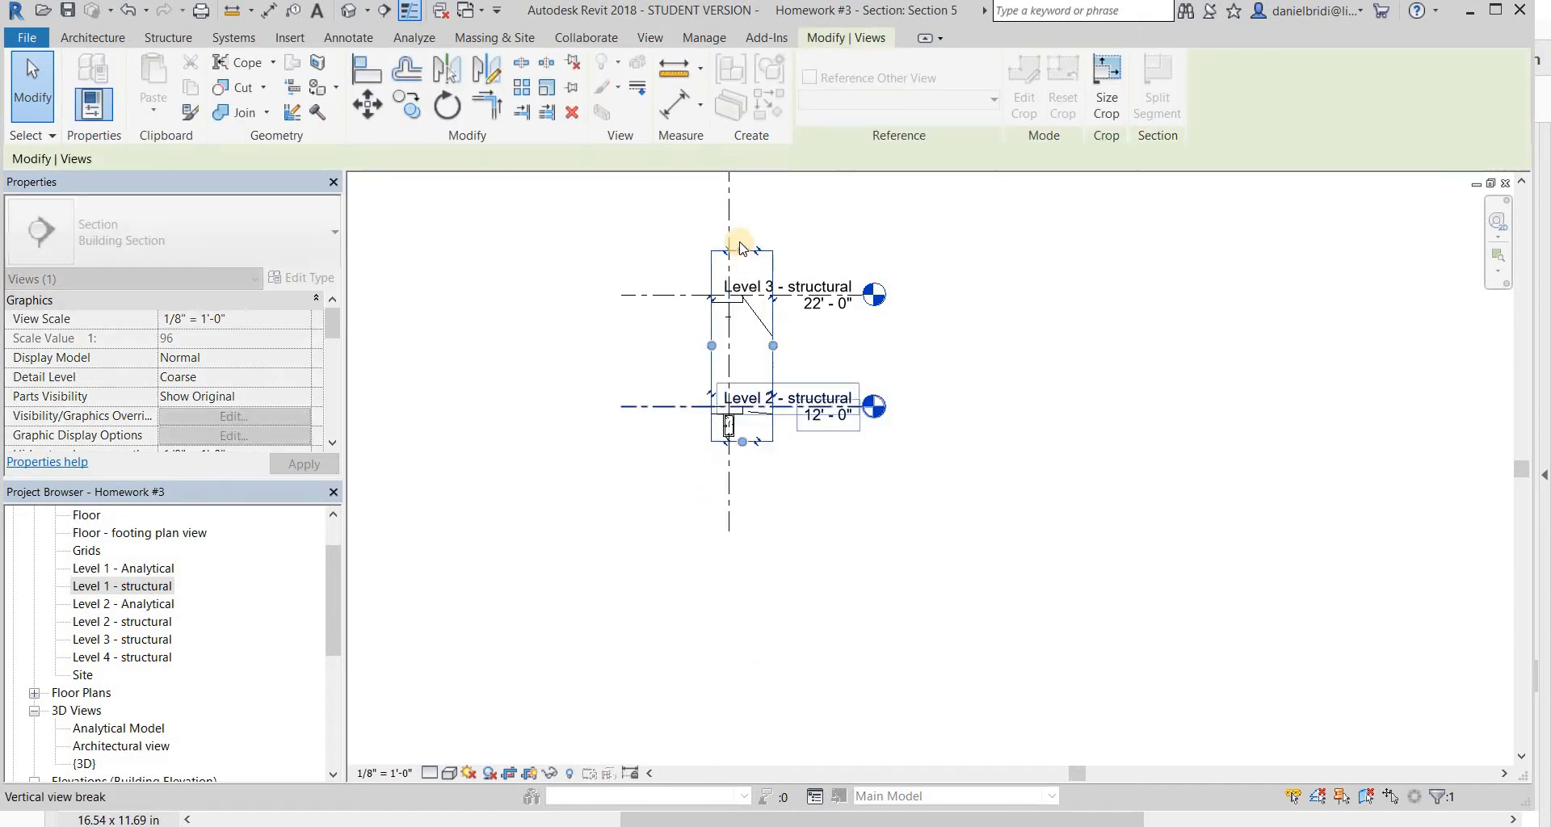
pyautogui.moveTo(741, 248); pyautogui.dragTo(782, 450)
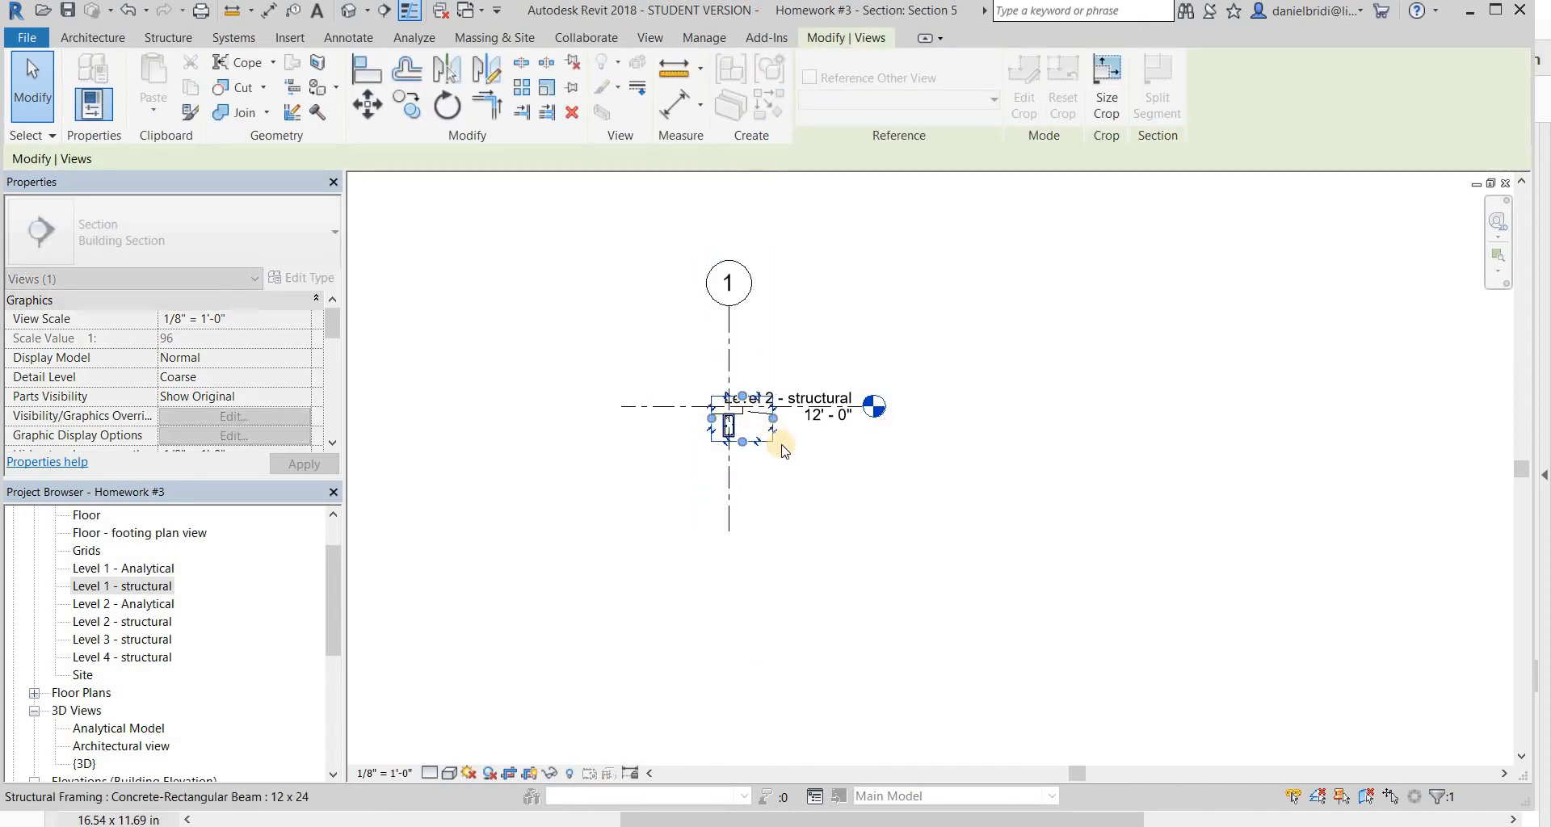
pyautogui.press('Escape')
pyautogui.scroll(2, 727, 468)
pyautogui.scroll(3, 997, 429)
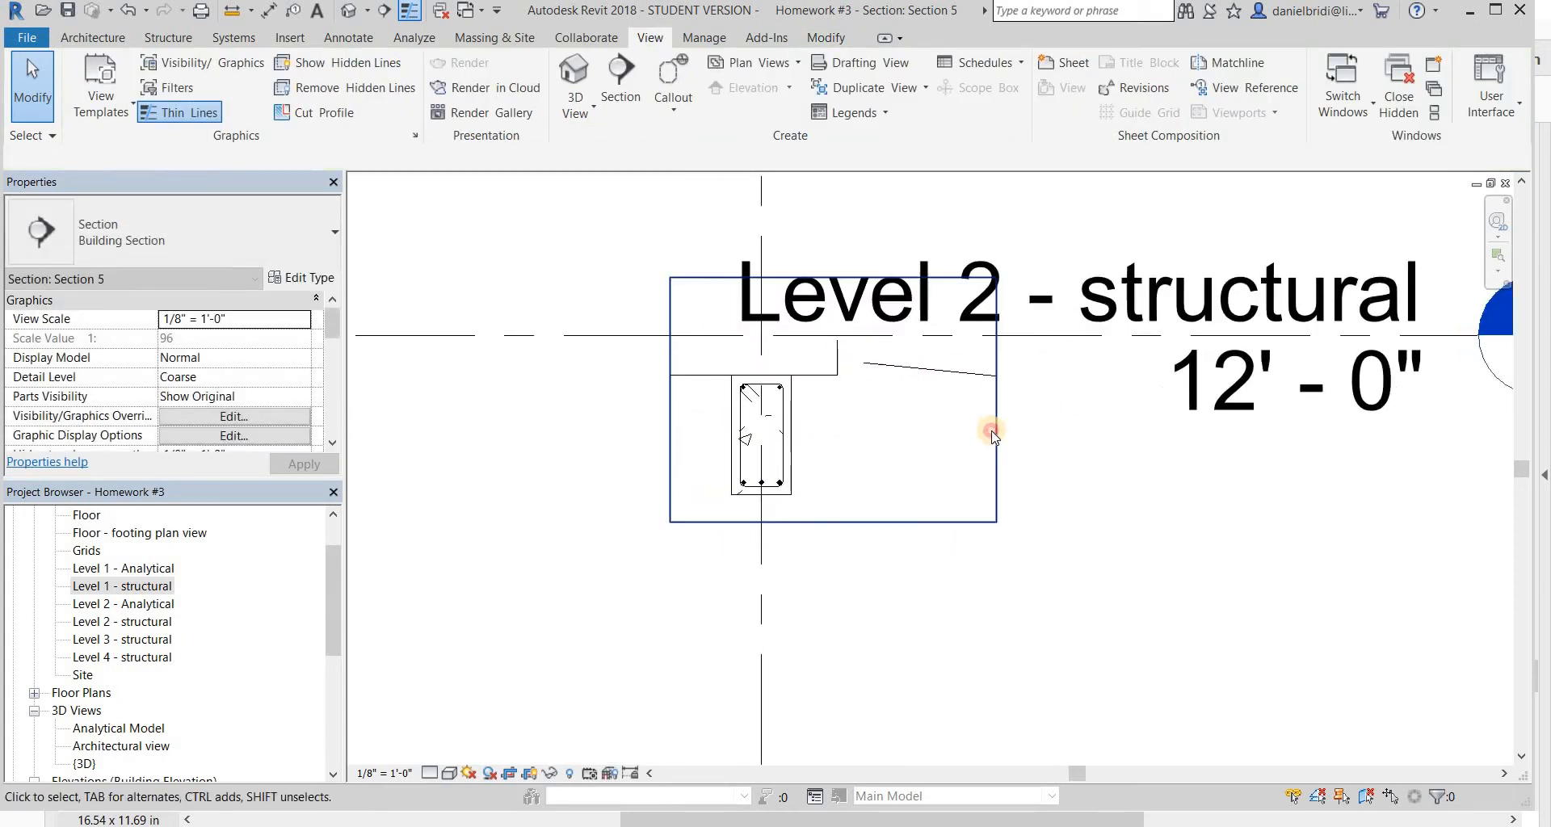
pyautogui.click(999, 399)
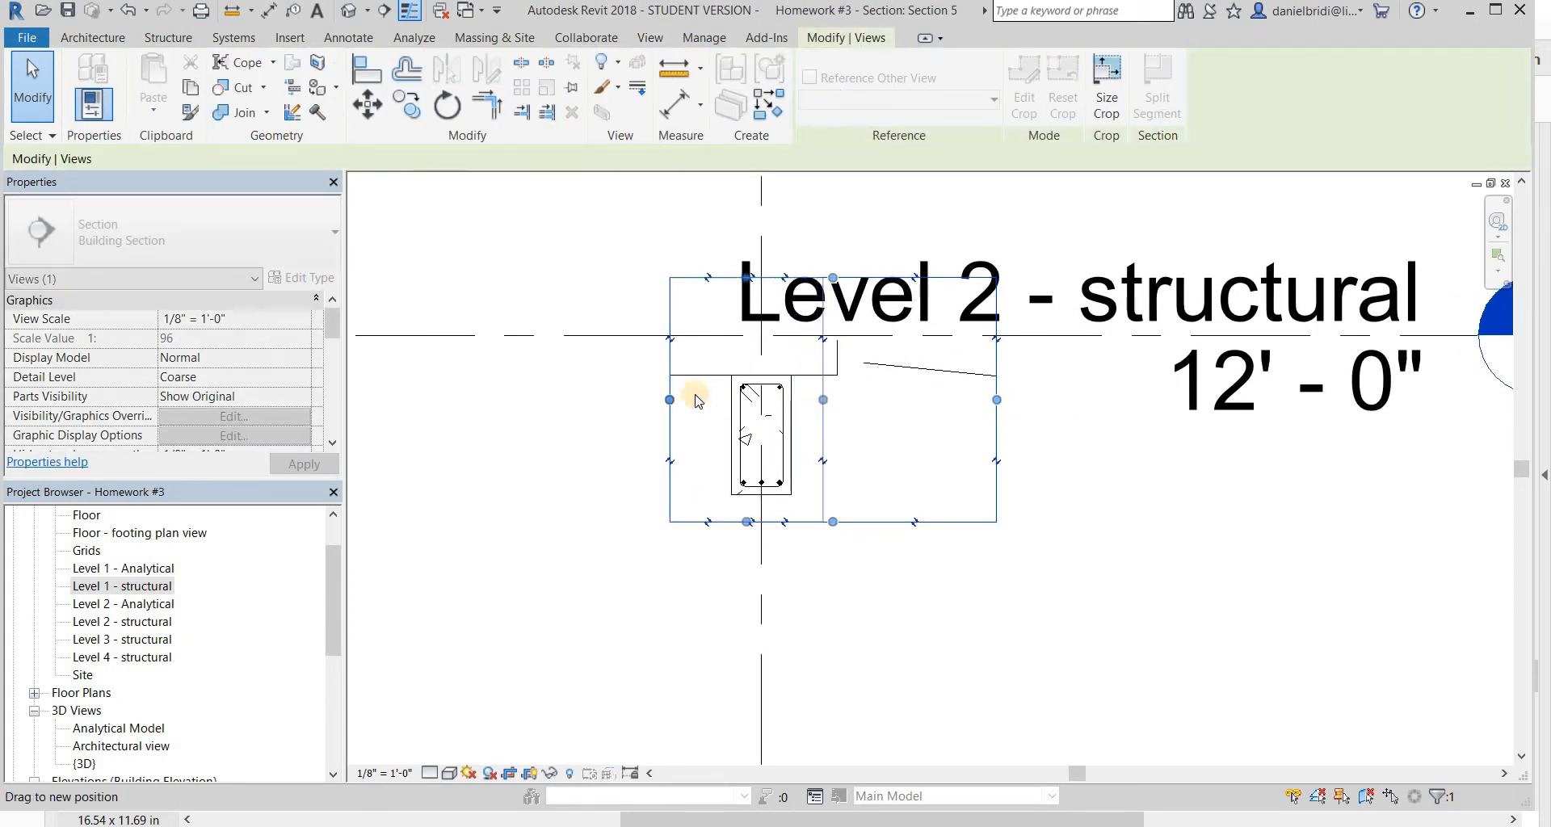
pyautogui.moveTo(695, 401); pyautogui.dragTo(661, 399)
pyautogui.press('Escape')
pyautogui.scroll(-2, 869, 472)
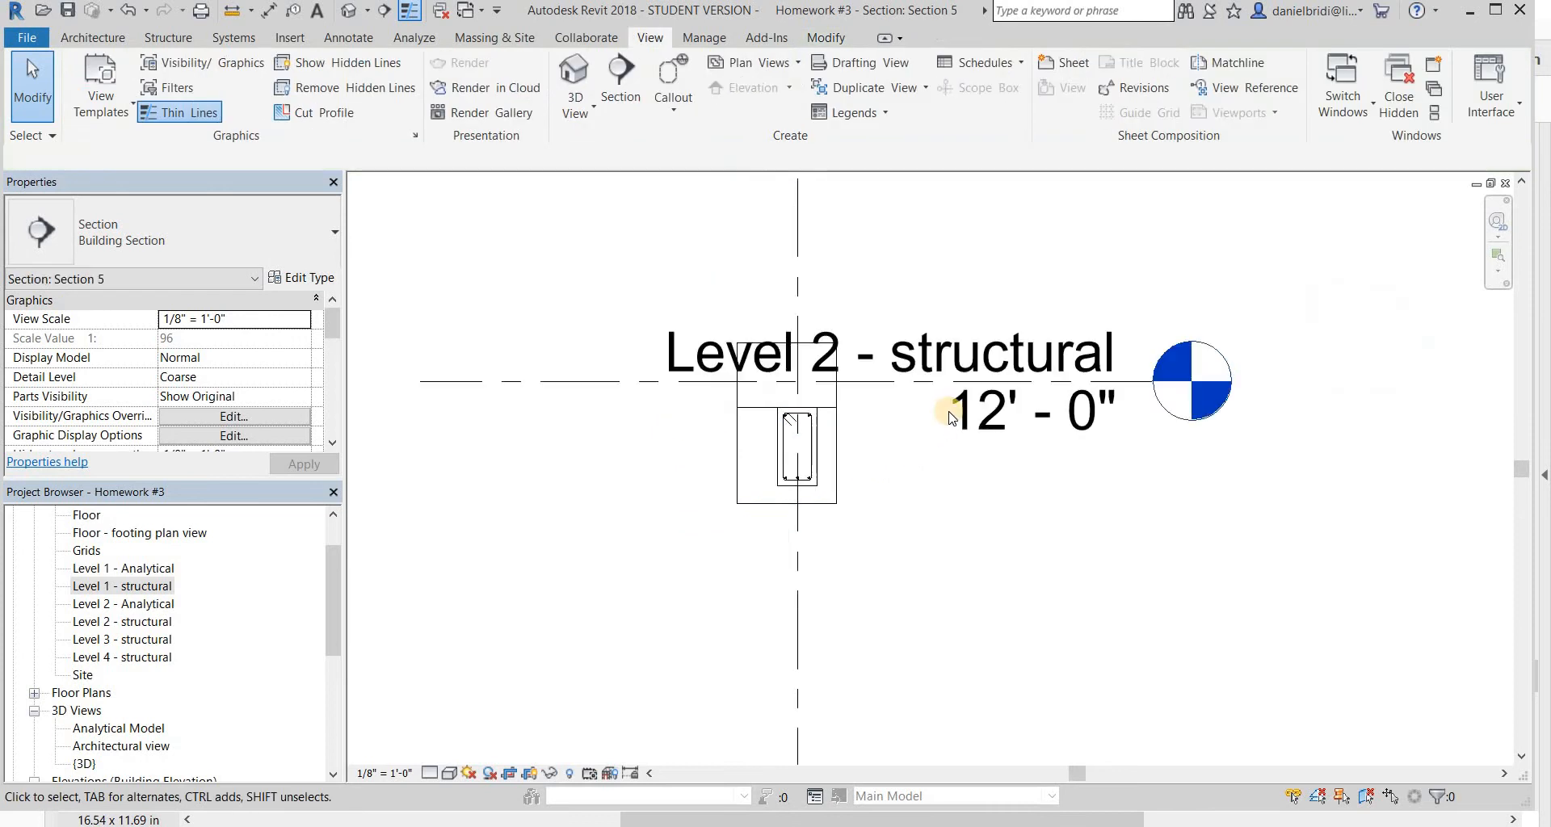
# - Hide the Level 2 line, the vertical grid line and the floor slab in the section view, leaving the beam and its rebar
pyautogui.scroll(-2, 950, 417)
pyautogui.click(953, 416)
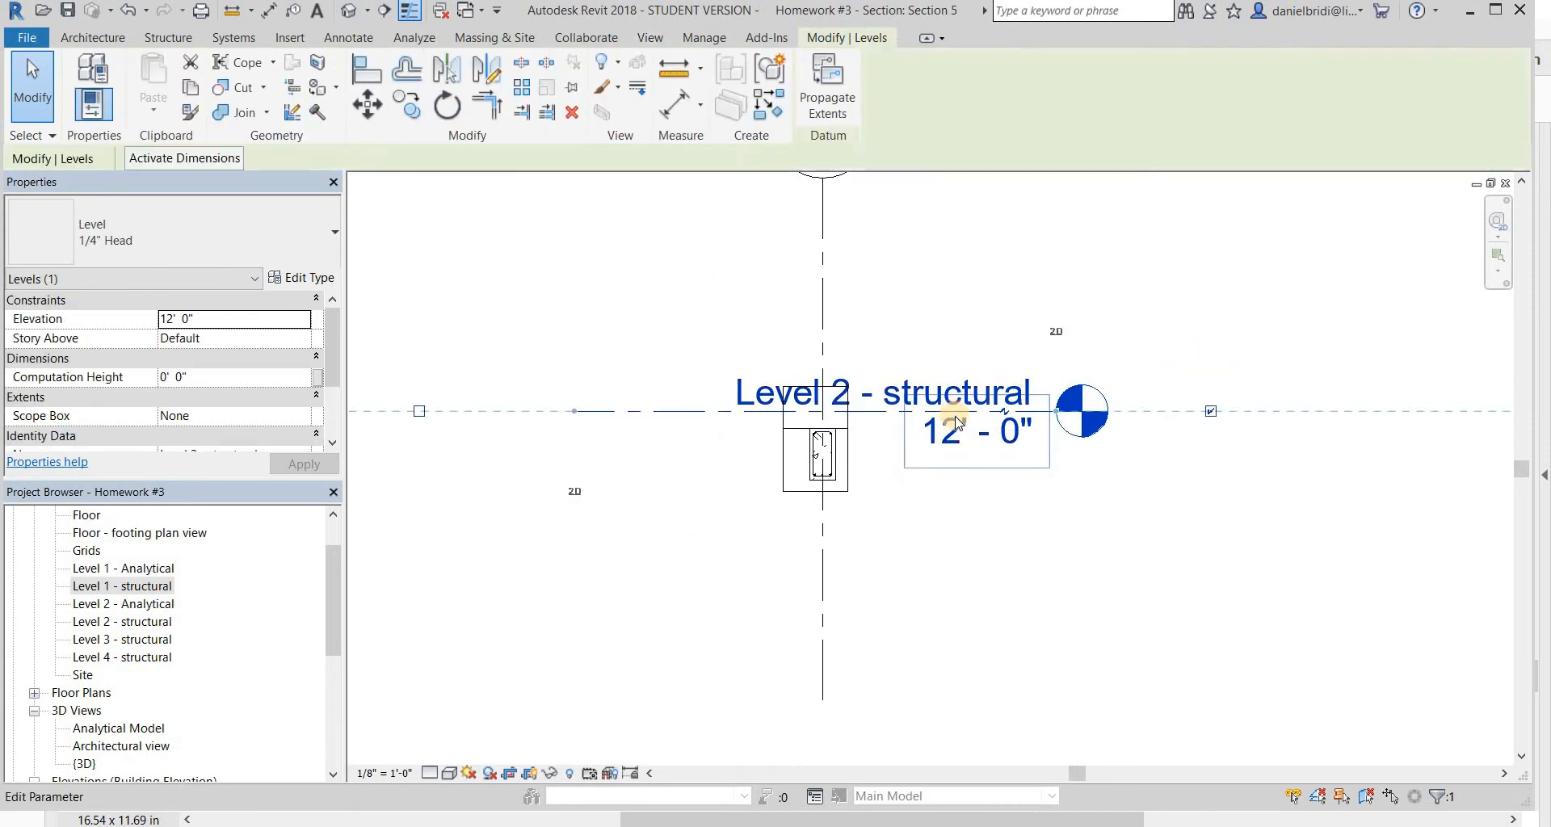
pyautogui.press('h')
pyautogui.click(822, 352)
pyautogui.press('e')
pyautogui.press('h')
pyautogui.click(816, 412)
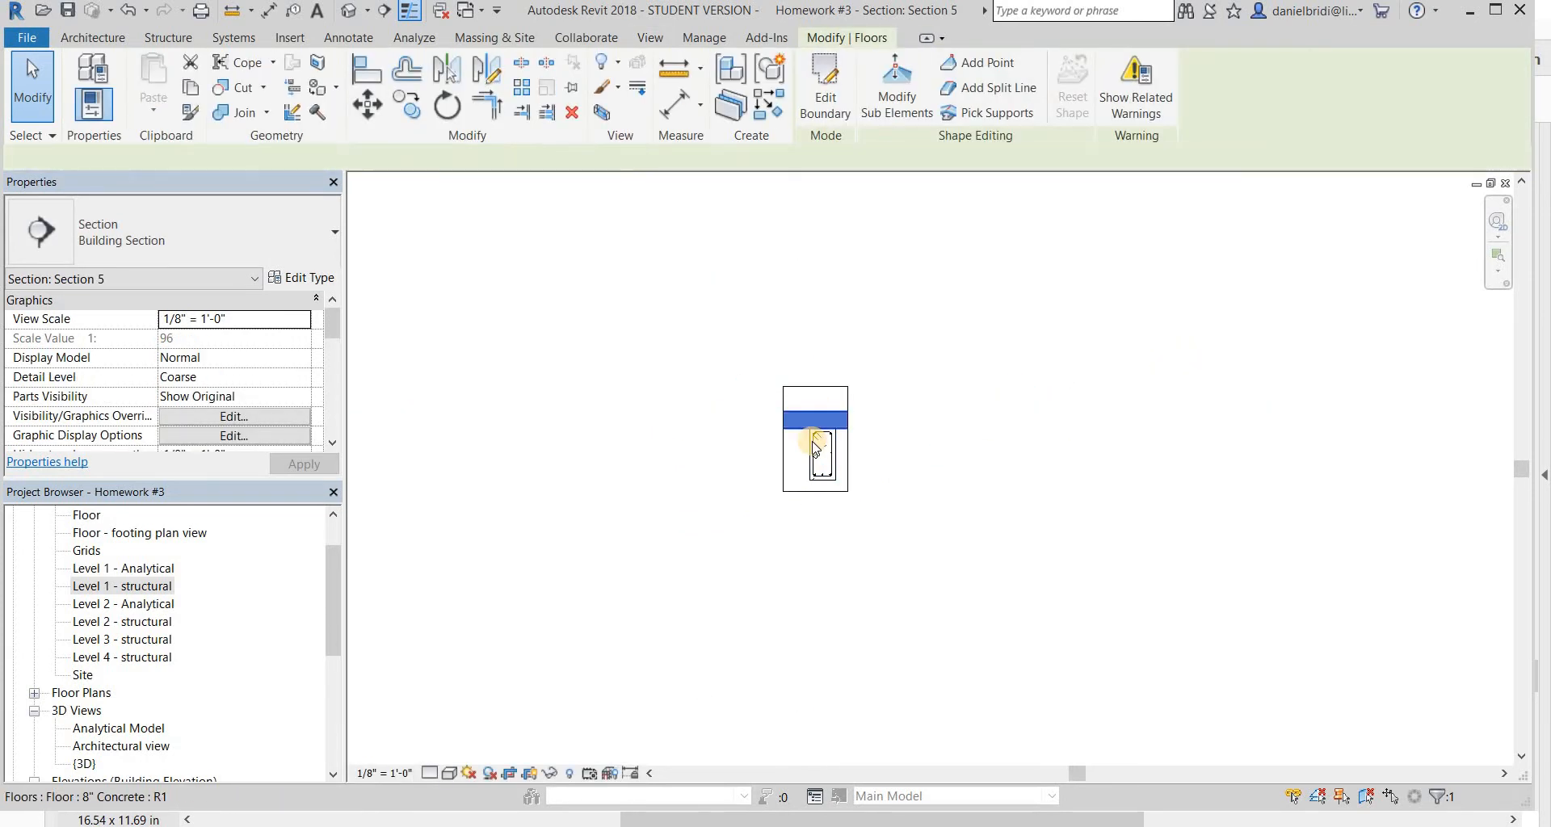
pyautogui.press('e')
pyautogui.press('h')
pyautogui.scroll(4, 809, 529)
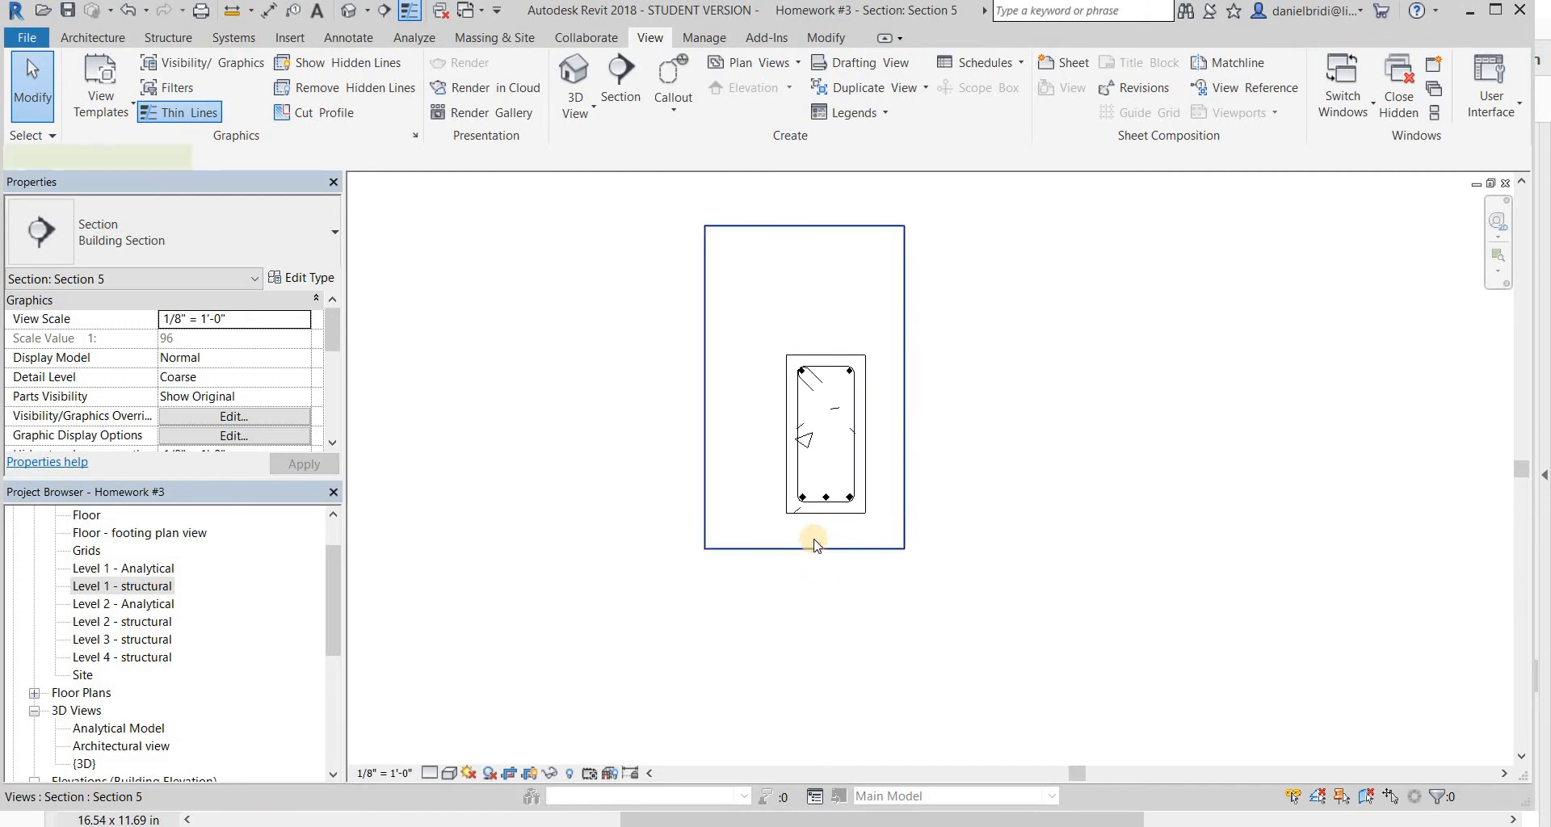
pyautogui.click(814, 547)
pyautogui.press('Escape')
# - Set the section view's detail level to Fine and its visual style to Shaded
pyautogui.scroll(3, 847, 512)
pyautogui.click(428, 773)
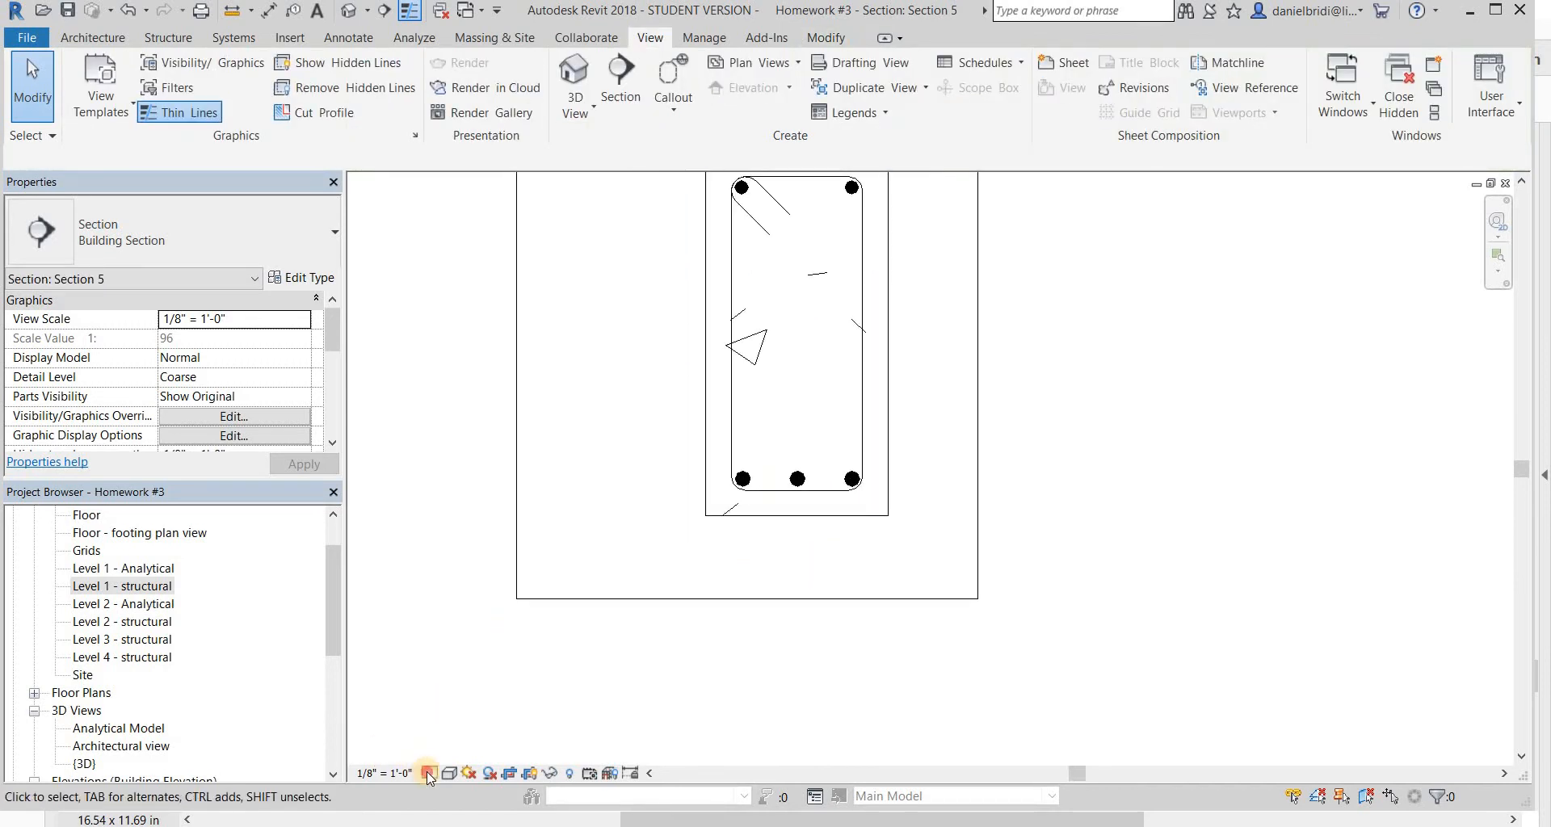
pyautogui.click(452, 754)
pyautogui.click(449, 776)
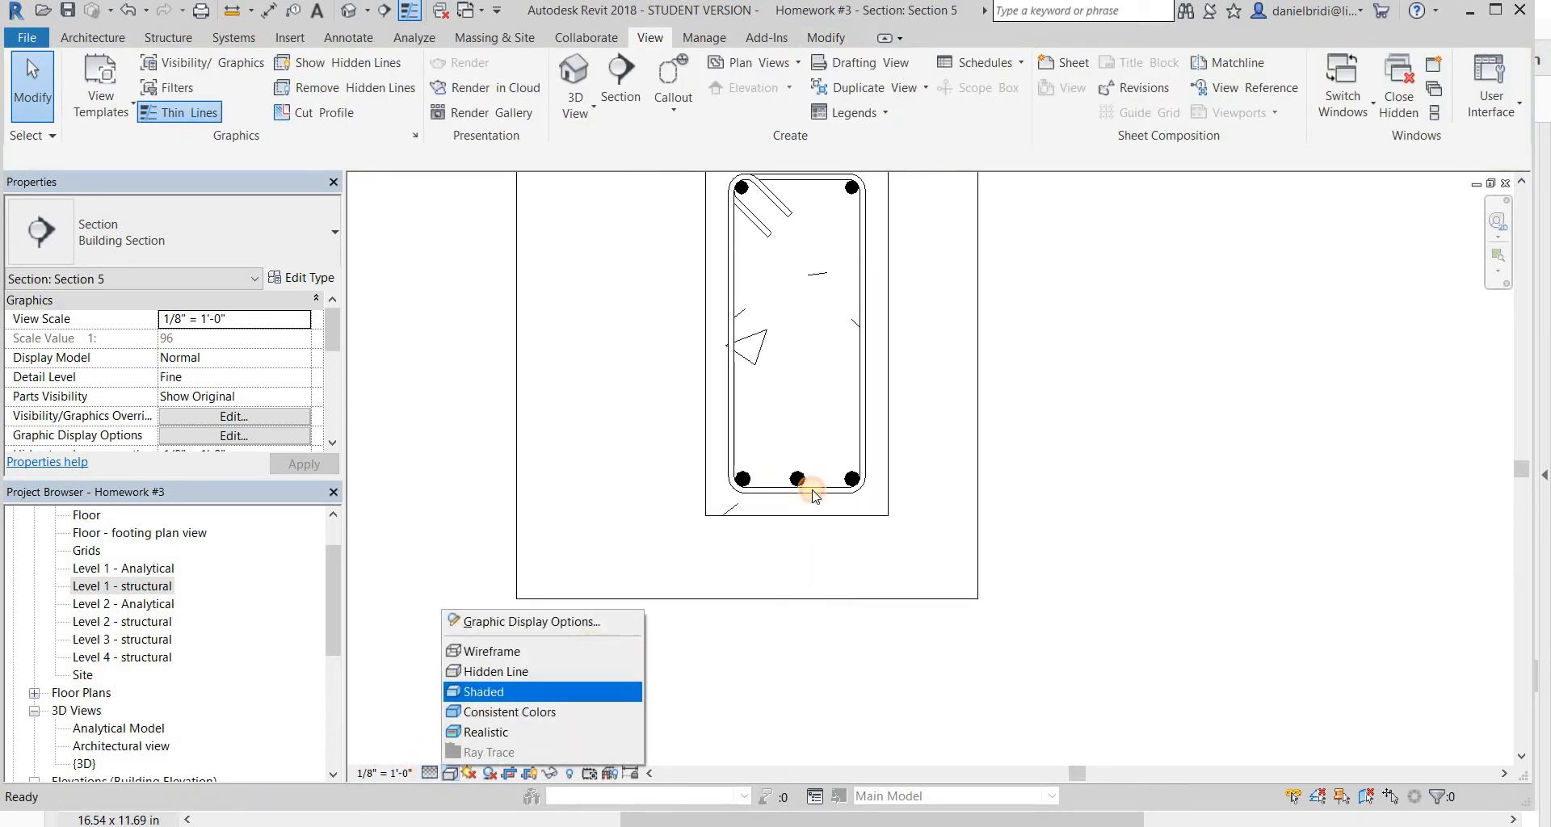
pyautogui.moveTo(593, 587); pyautogui.dragTo(499, 730, button='middle')
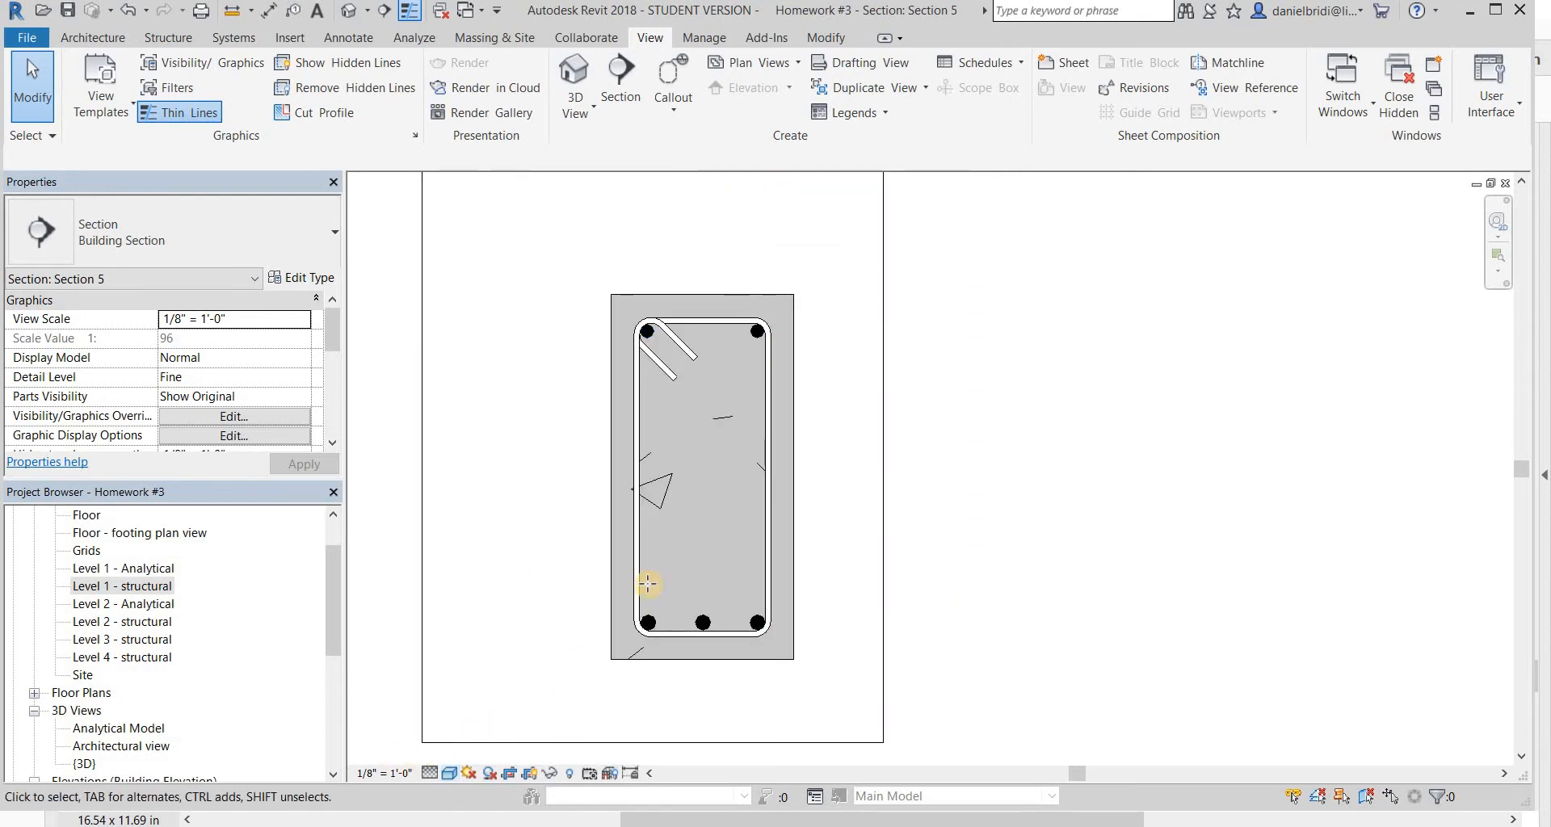
# - Check the beam cross section's scale in the Homework #4 PDF, then set the Revit section view's scale to 1" = 1'-0"
pyautogui.hotkey('alt', 'Tab')
pyautogui.scroll(-1, 999, 482)
pyautogui.keyDown('ctrl'); pyautogui.scroll(-2, 1001, 493); pyautogui.keyUp('ctrl')
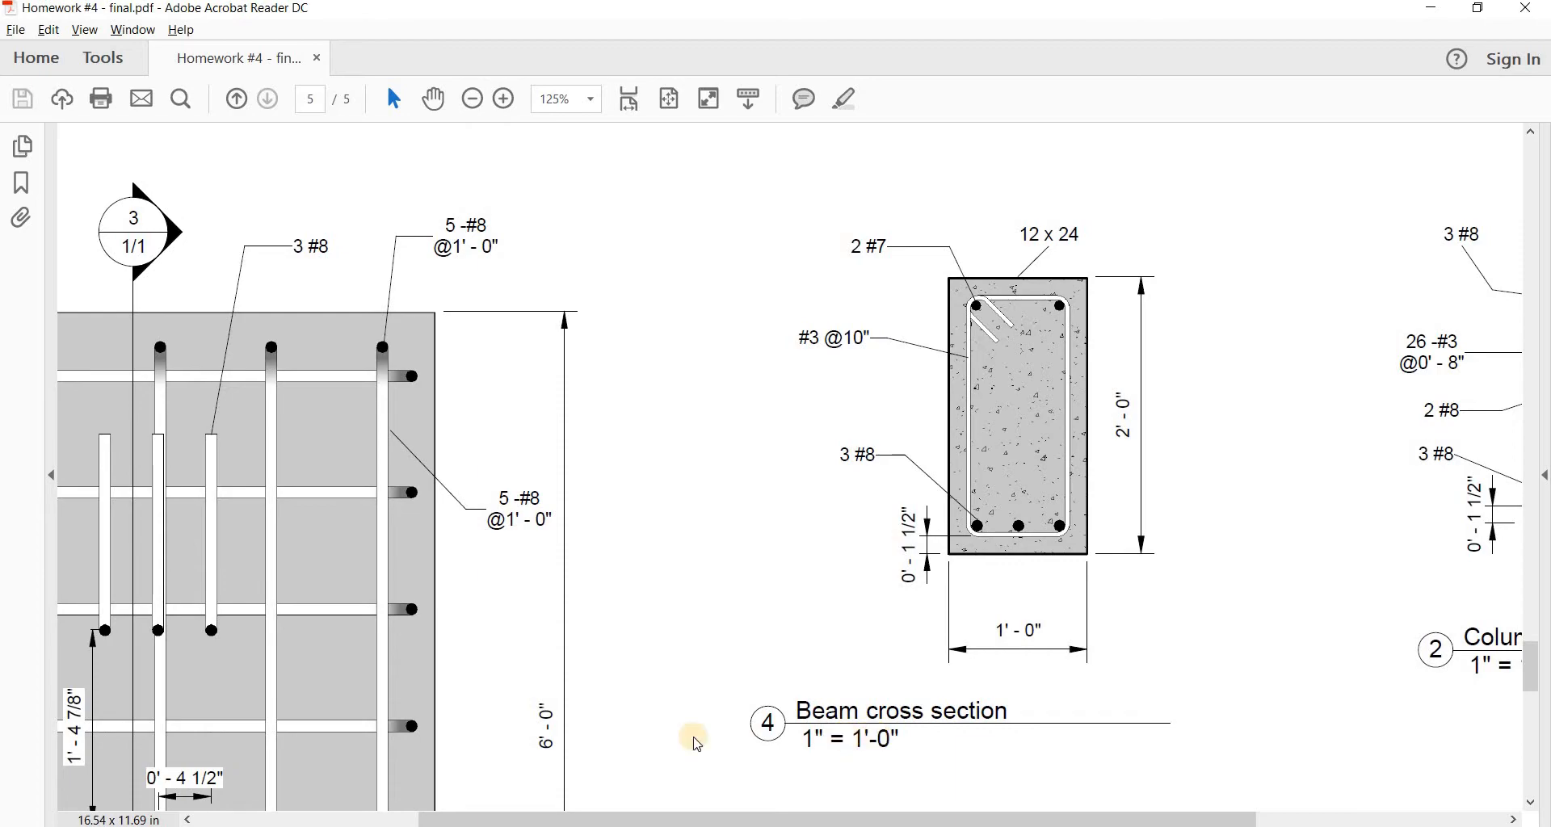
pyautogui.hotkey('alt', 'Tab')
pyautogui.click(383, 773)
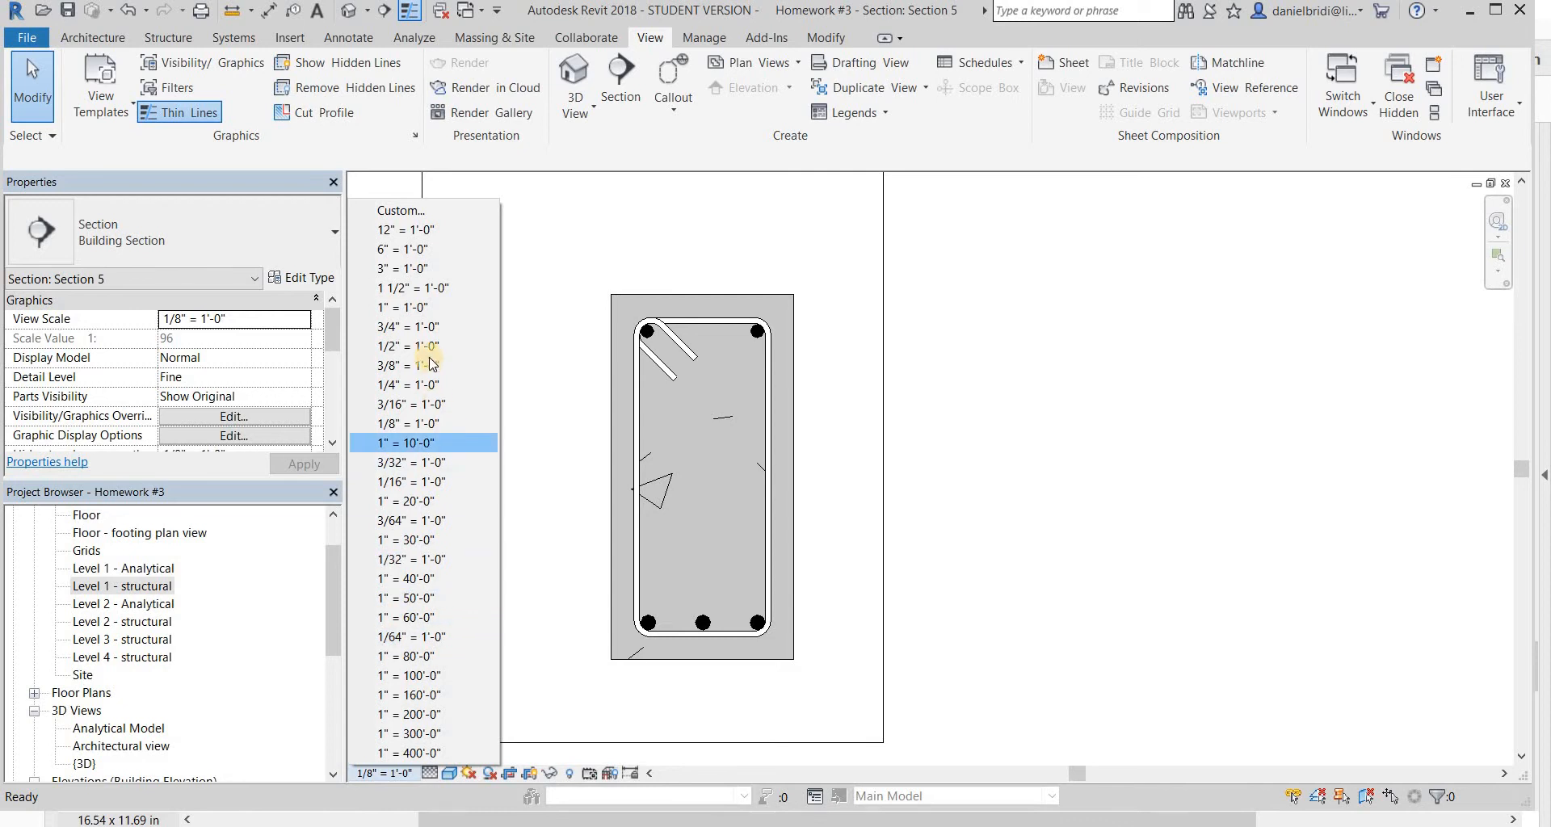
pyautogui.click(427, 309)
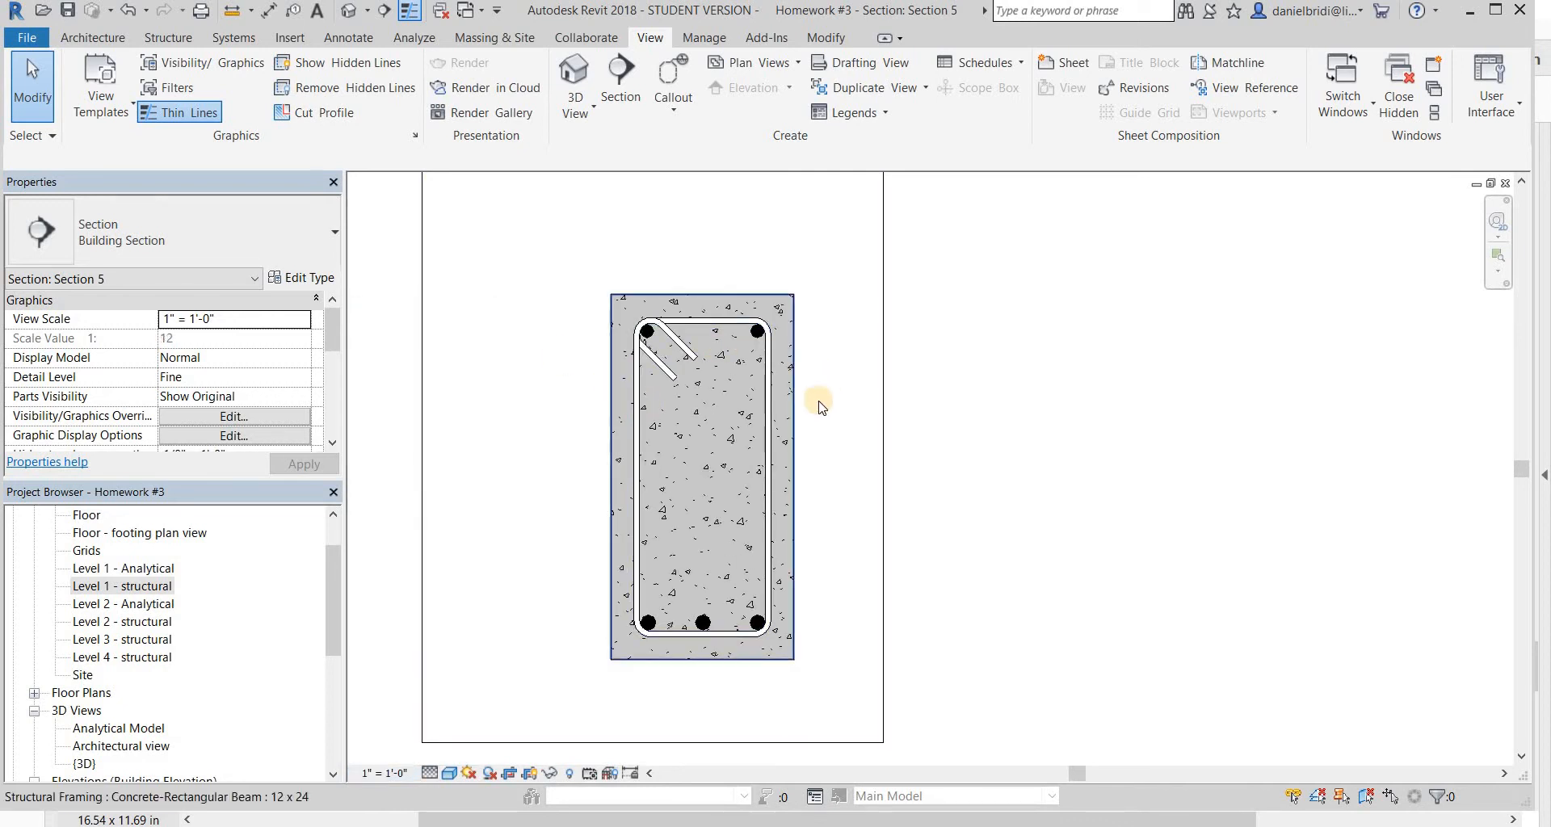
pyautogui.moveTo(820, 407); pyautogui.dragTo(858, 348, button='middle')
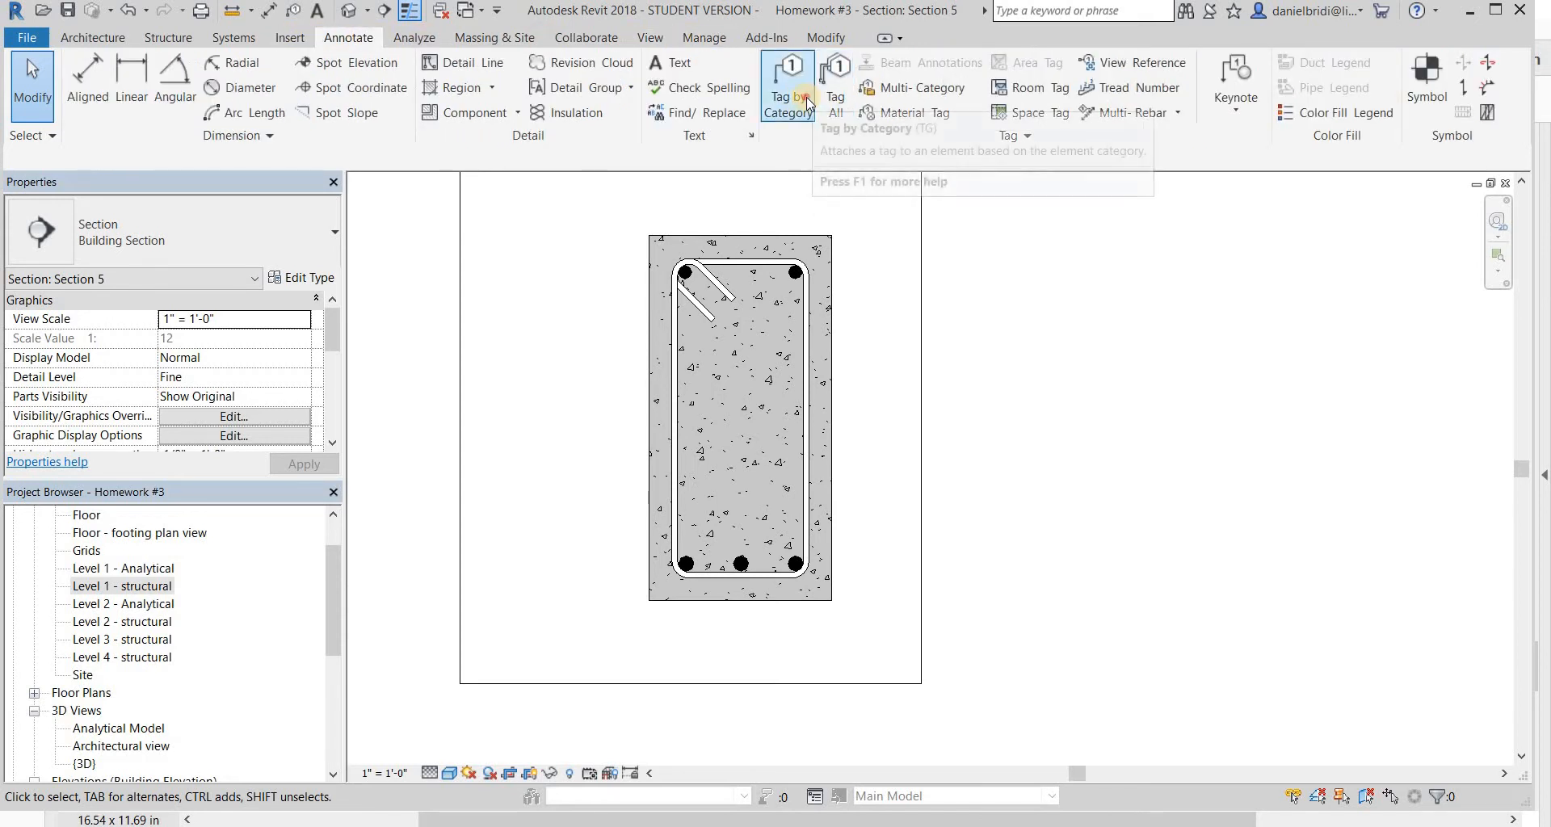
# - Tag the beam's bottom #8 bars by category with a free-end leader, placing the tag outside the beam's left edge
pyautogui.click(808, 103)
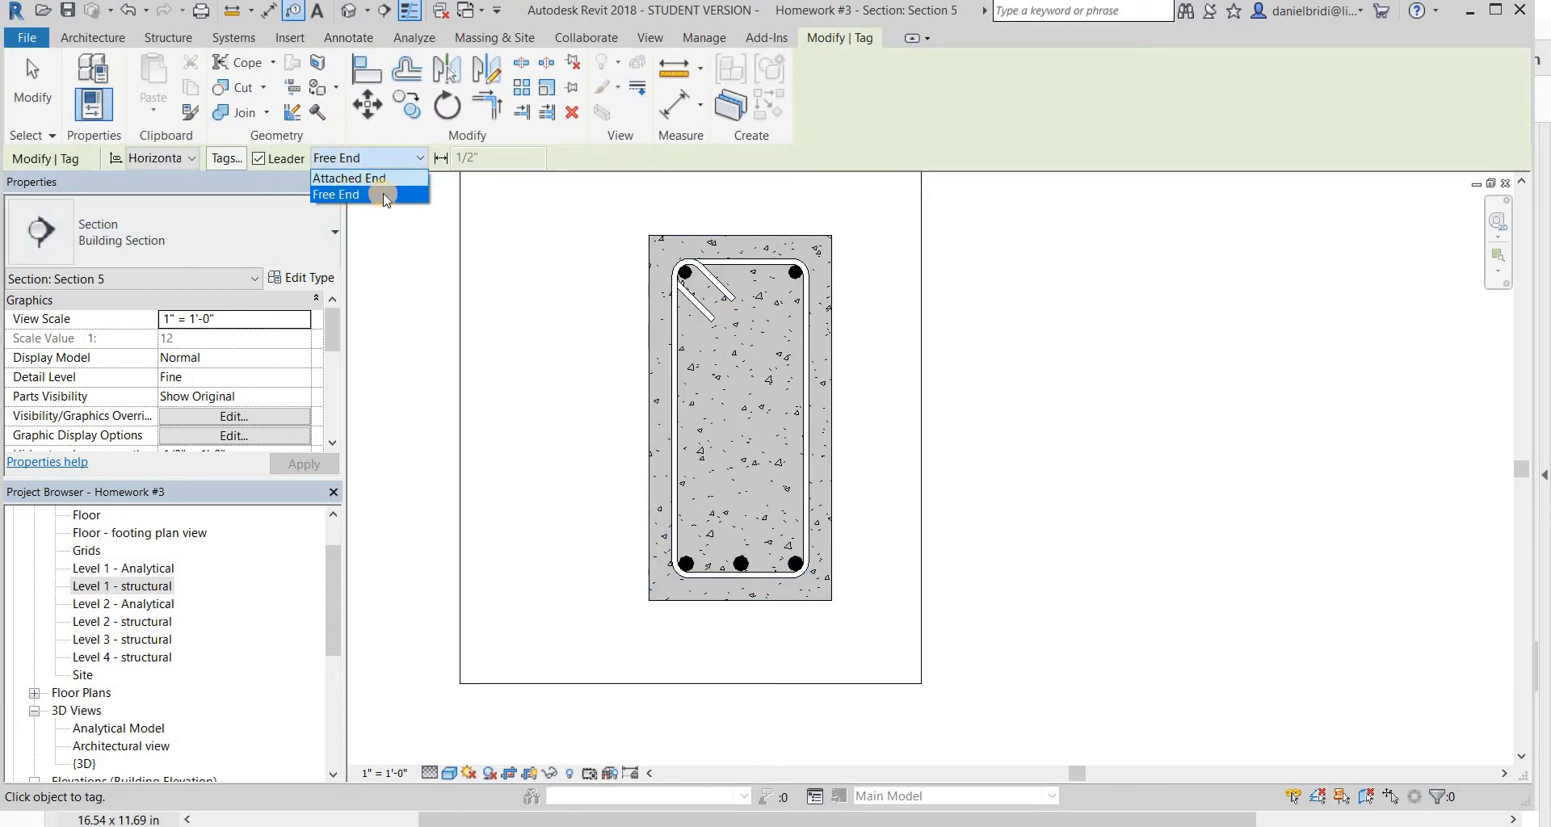
pyautogui.click(383, 194)
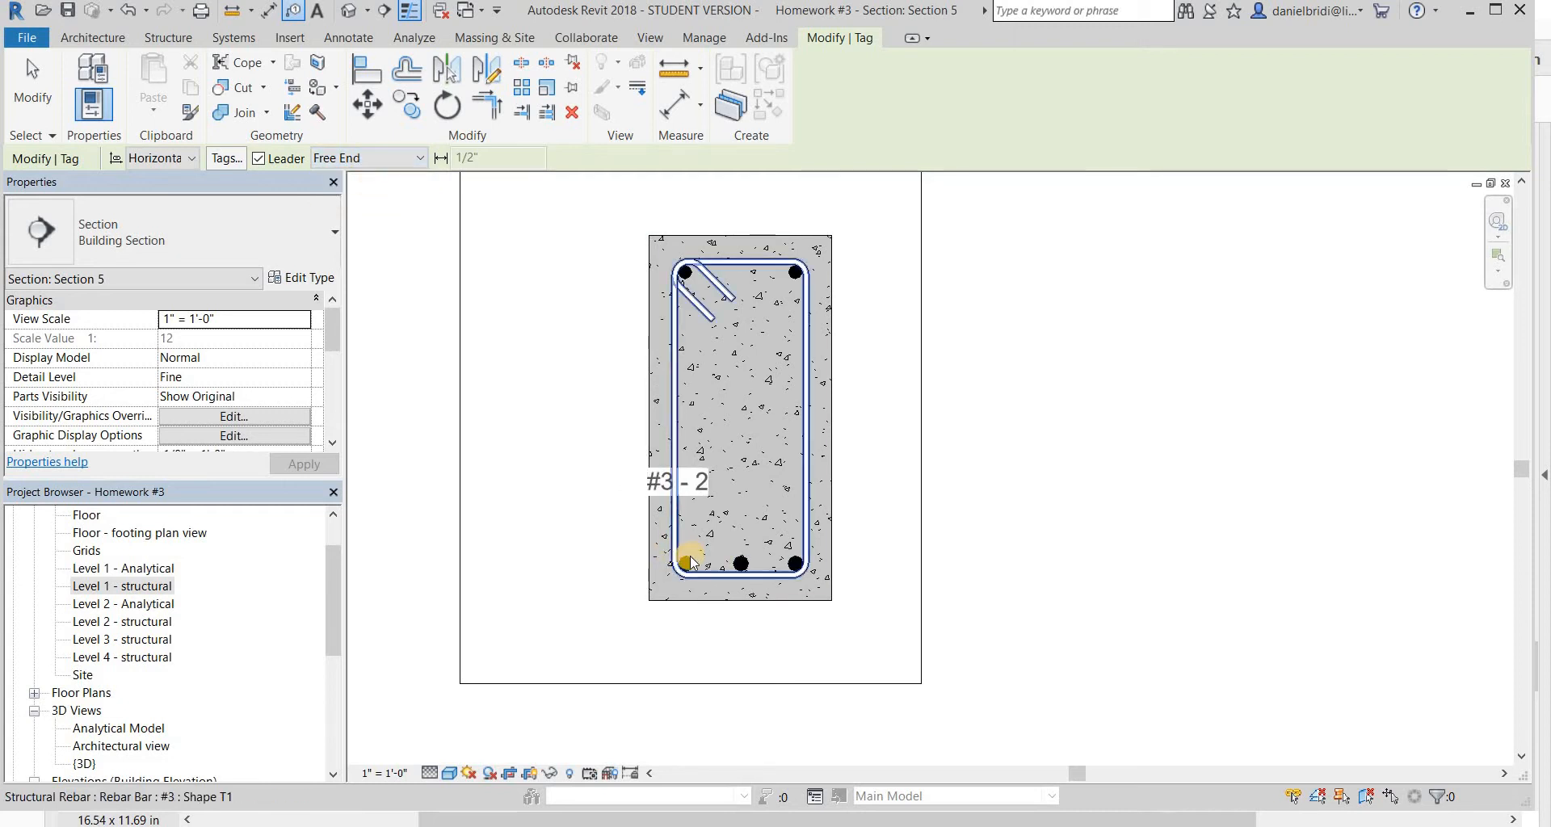
pyautogui.scroll(2, 692, 565)
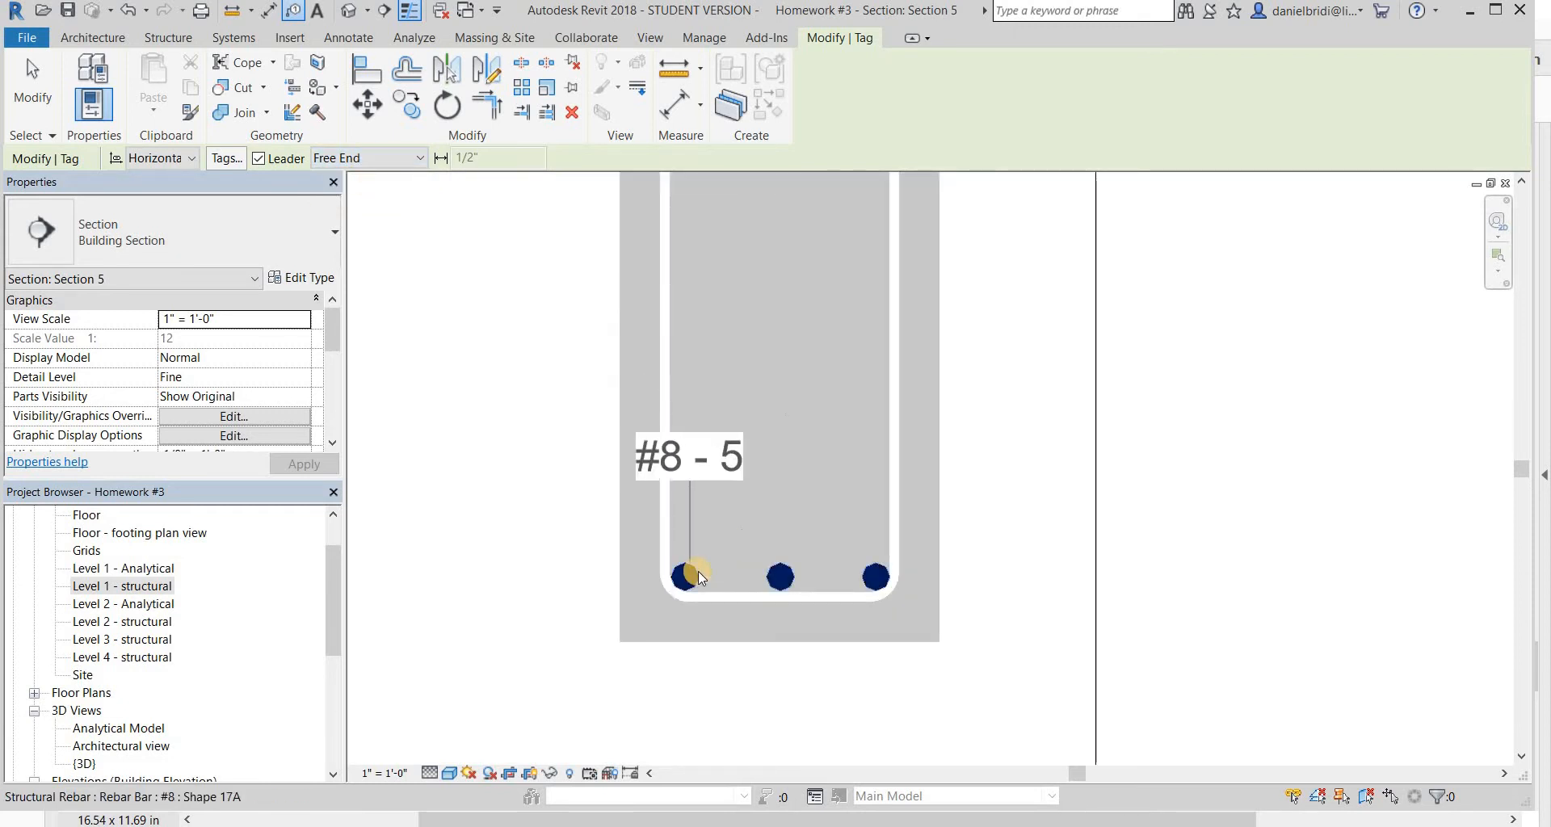
pyautogui.click(698, 575)
pyautogui.click(554, 453)
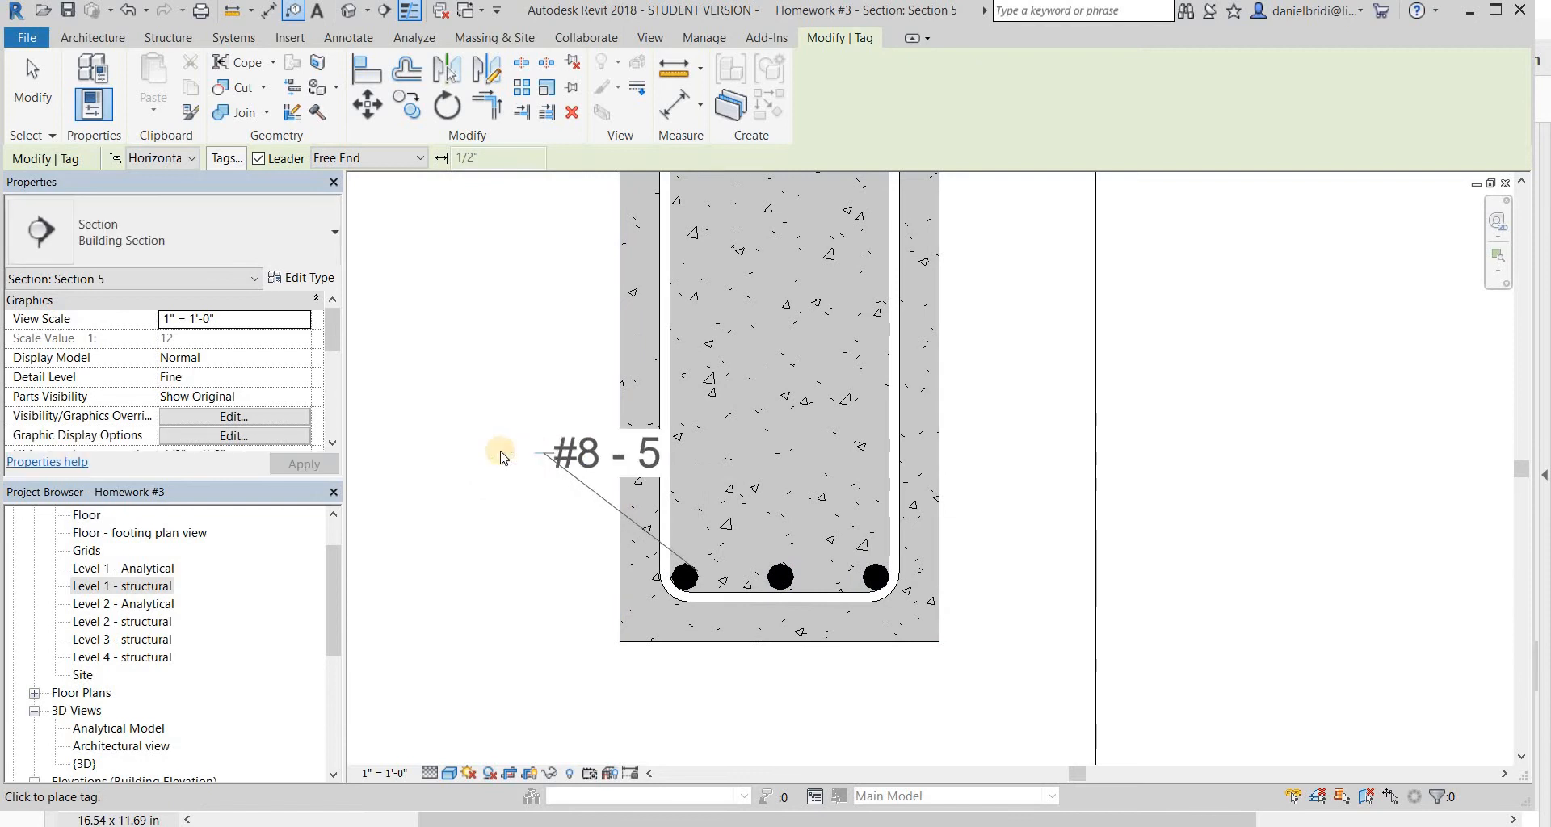
pyautogui.scroll(-2, 500, 456)
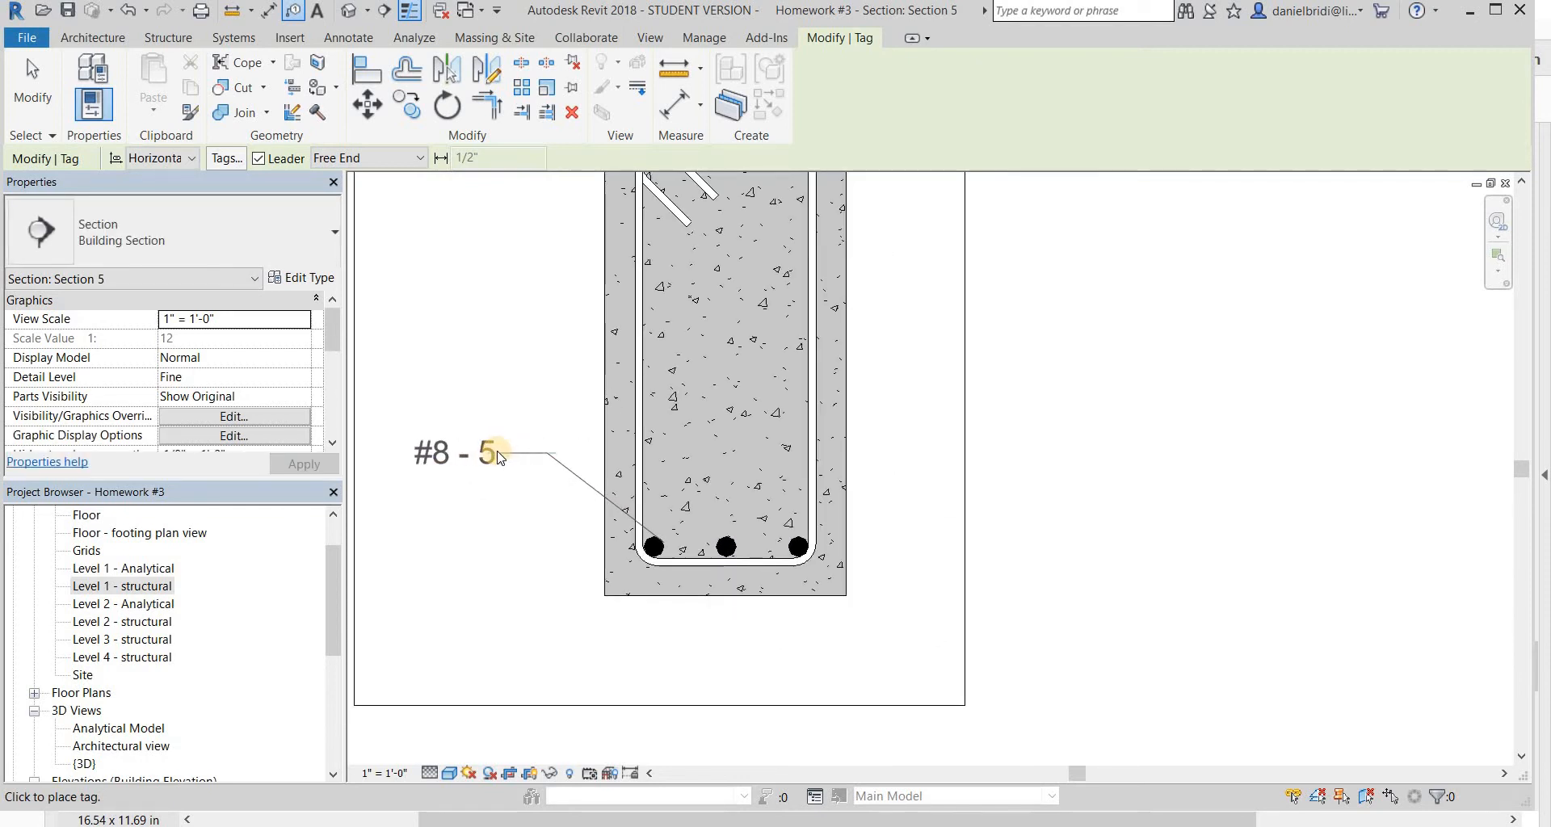
pyautogui.click(455, 494)
pyautogui.moveTo(456, 470); pyautogui.dragTo(602, 475, button='middle')
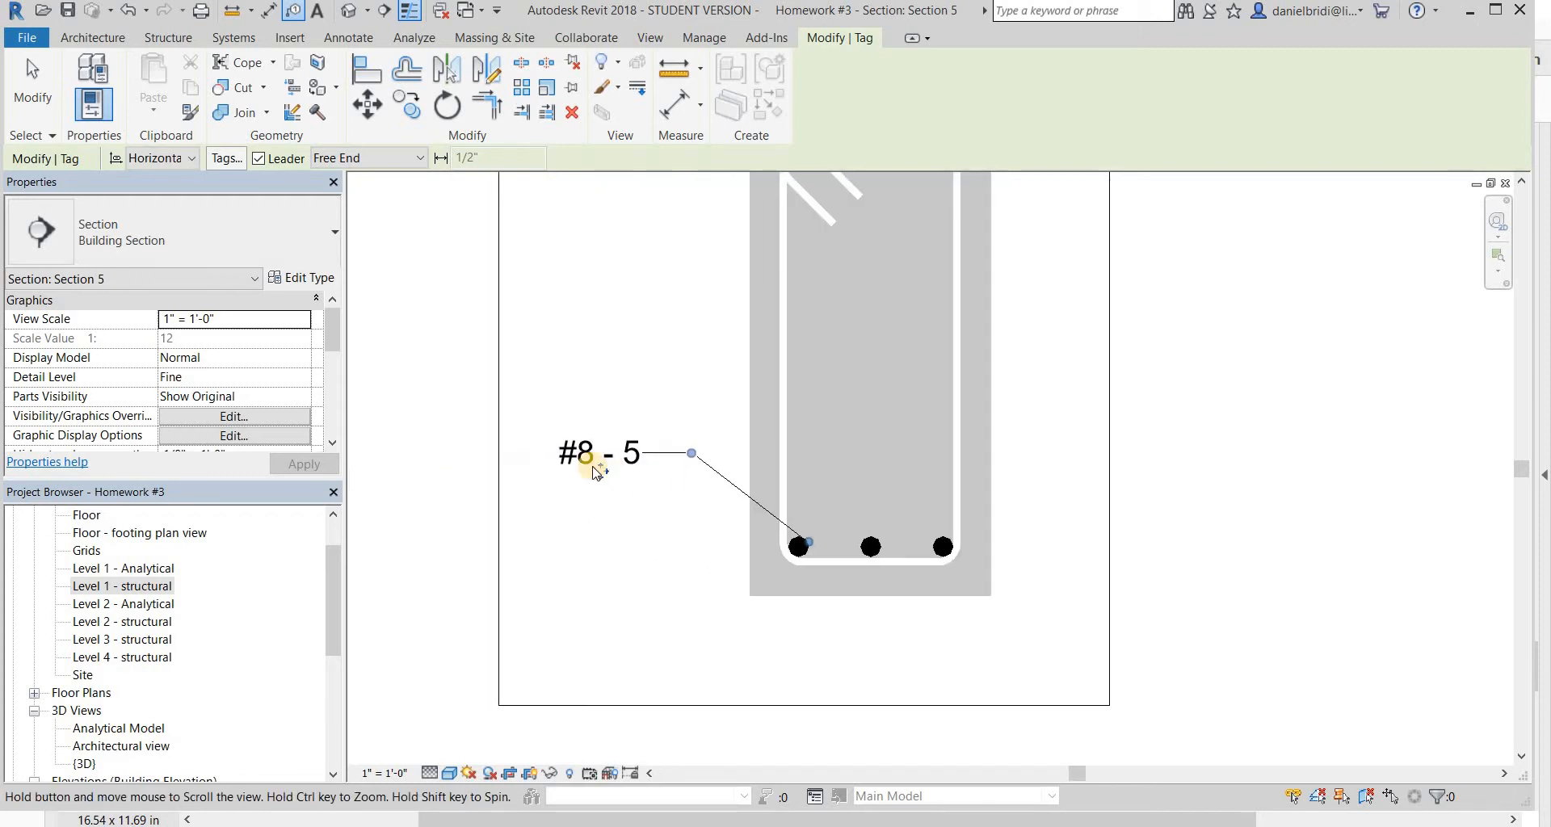
pyautogui.press('Escape')
pyautogui.press('Escape')
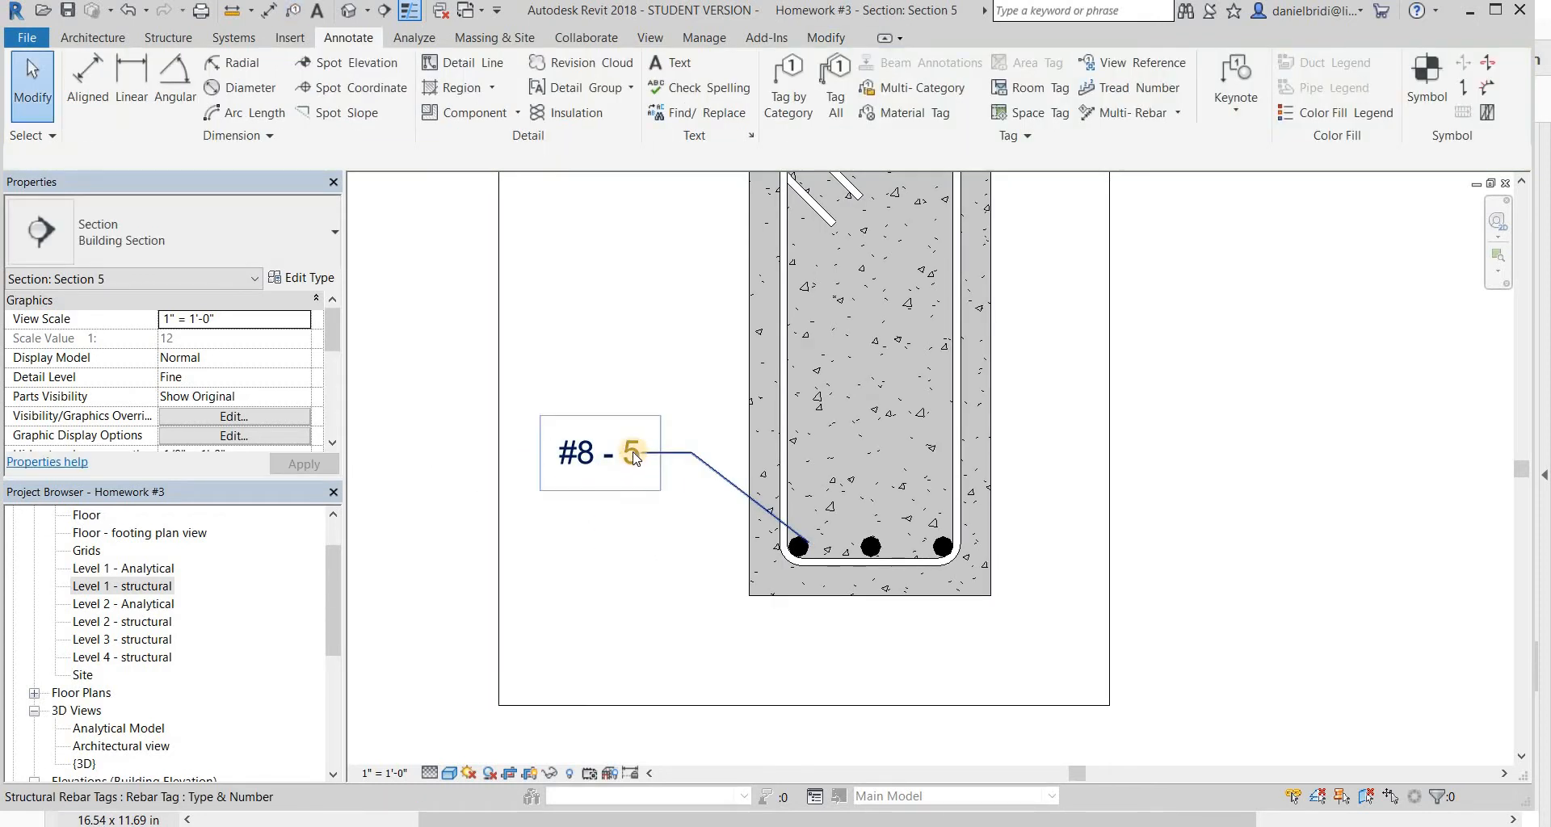
pyautogui.moveTo(634, 458); pyautogui.dragTo(635, 487)
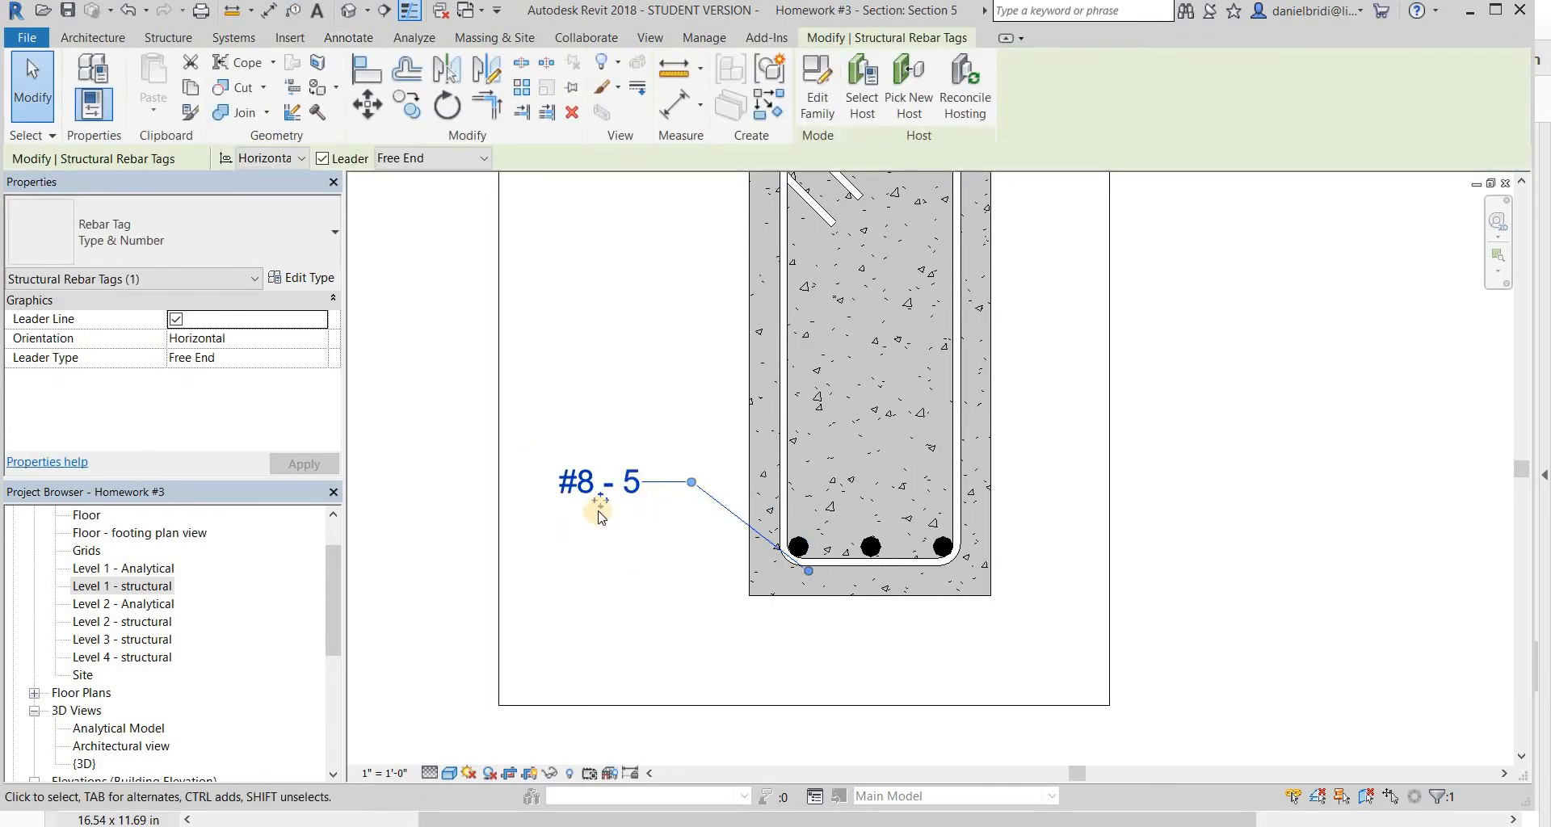
pyautogui.hotkey('ctrl', 'z')
# - Try the Quantity & Number, Quantity Type & Number and Type & Number types on the bottom bars' rebar tag
pyautogui.click(627, 452)
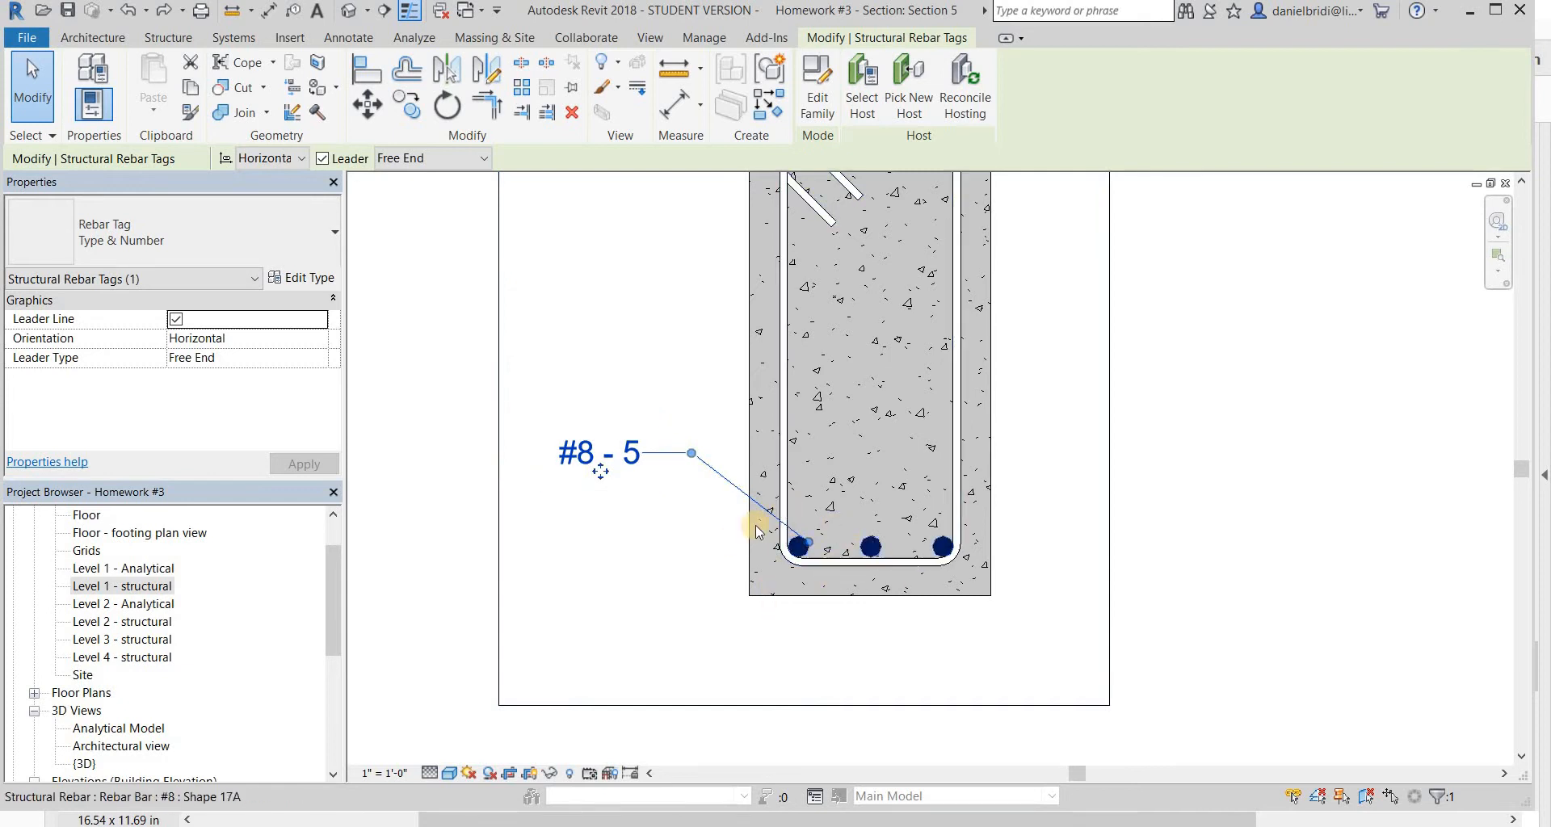
pyautogui.click(280, 245)
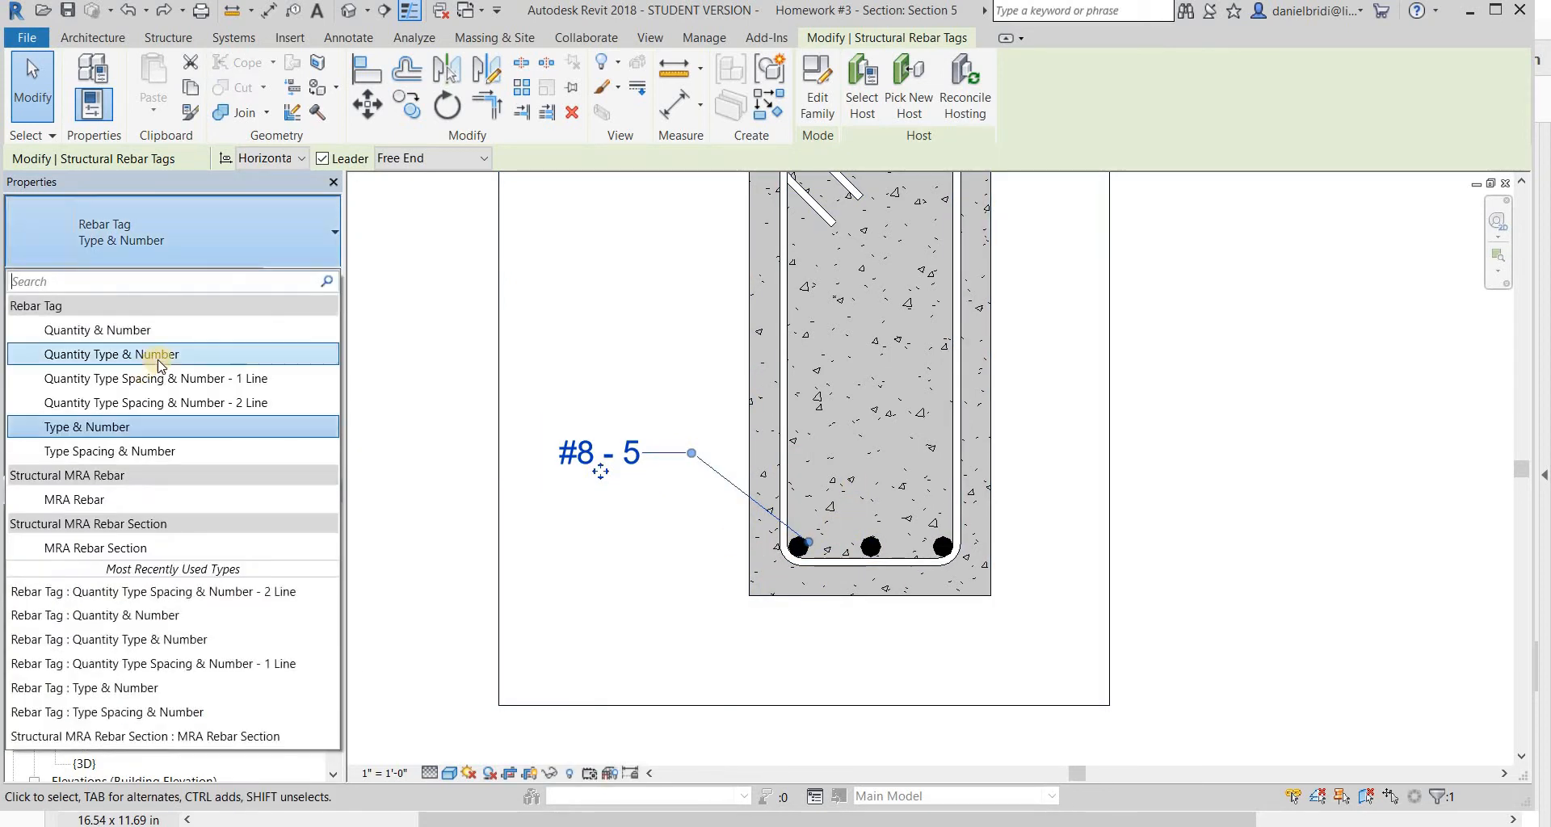
pyautogui.click(171, 333)
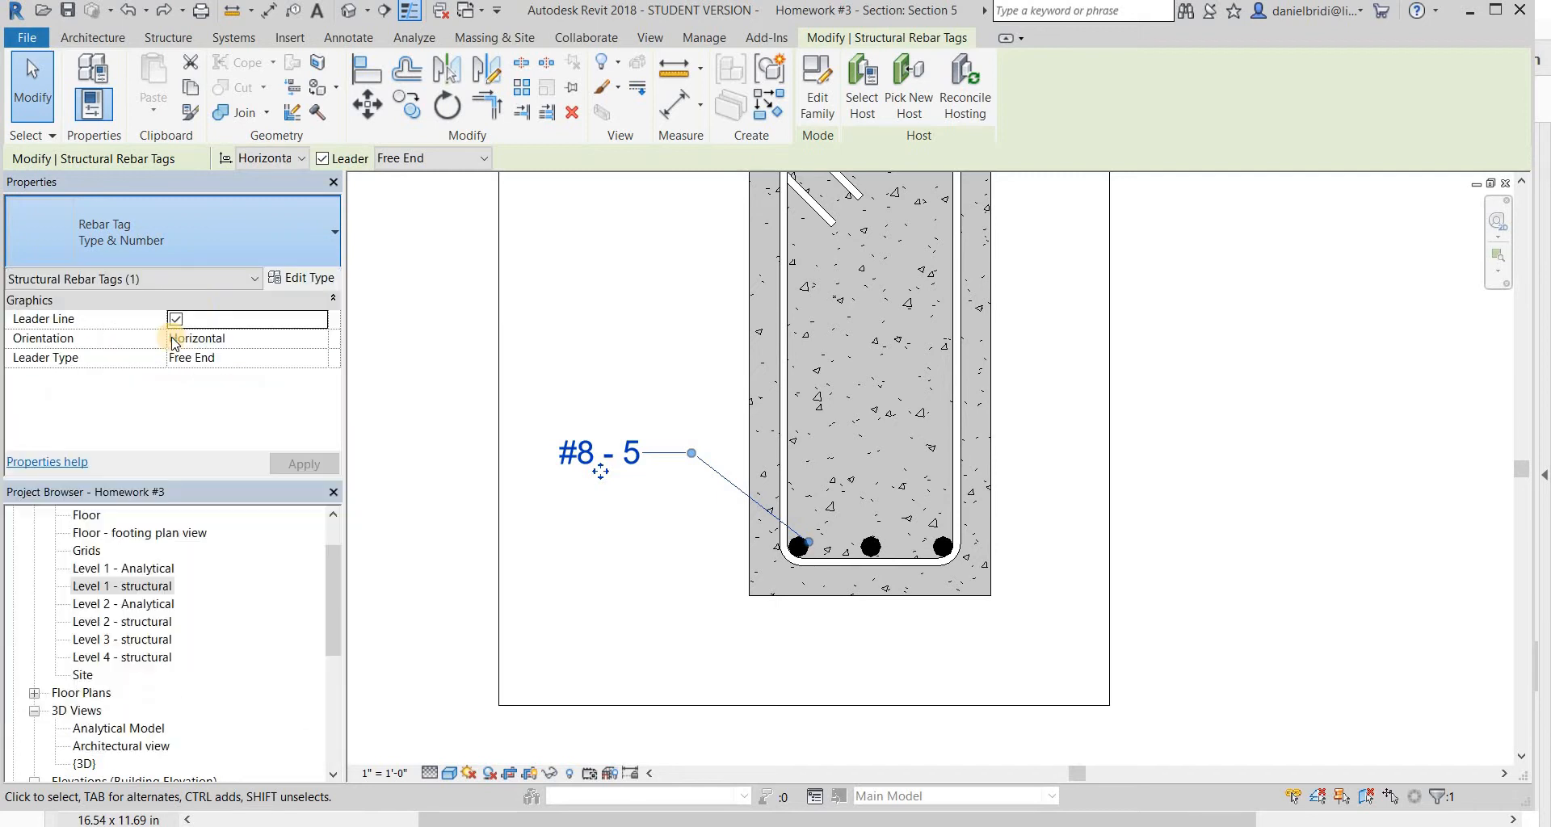
pyautogui.click(215, 248)
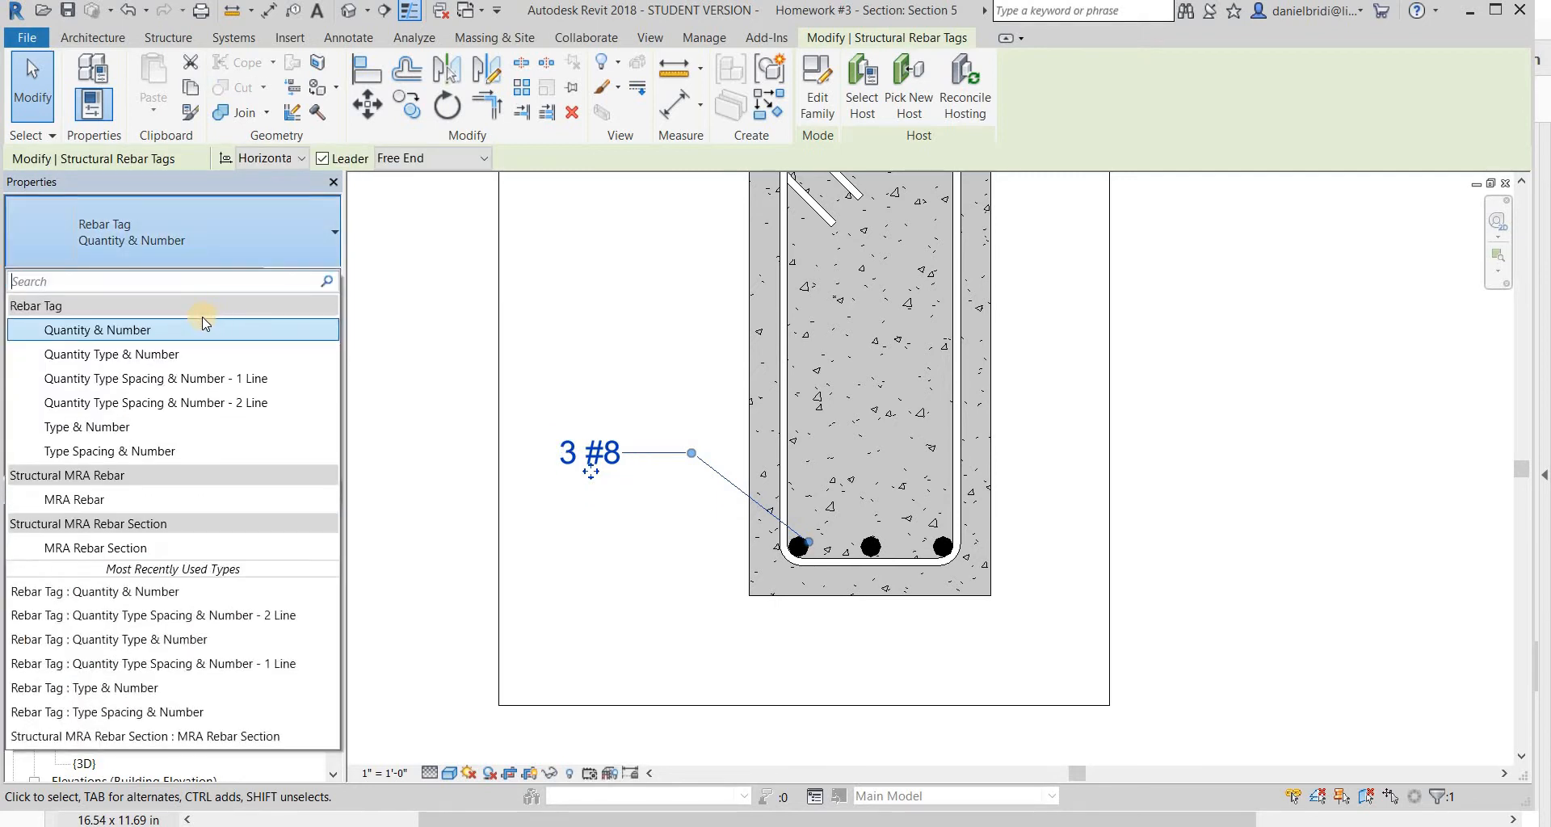
pyautogui.click(209, 356)
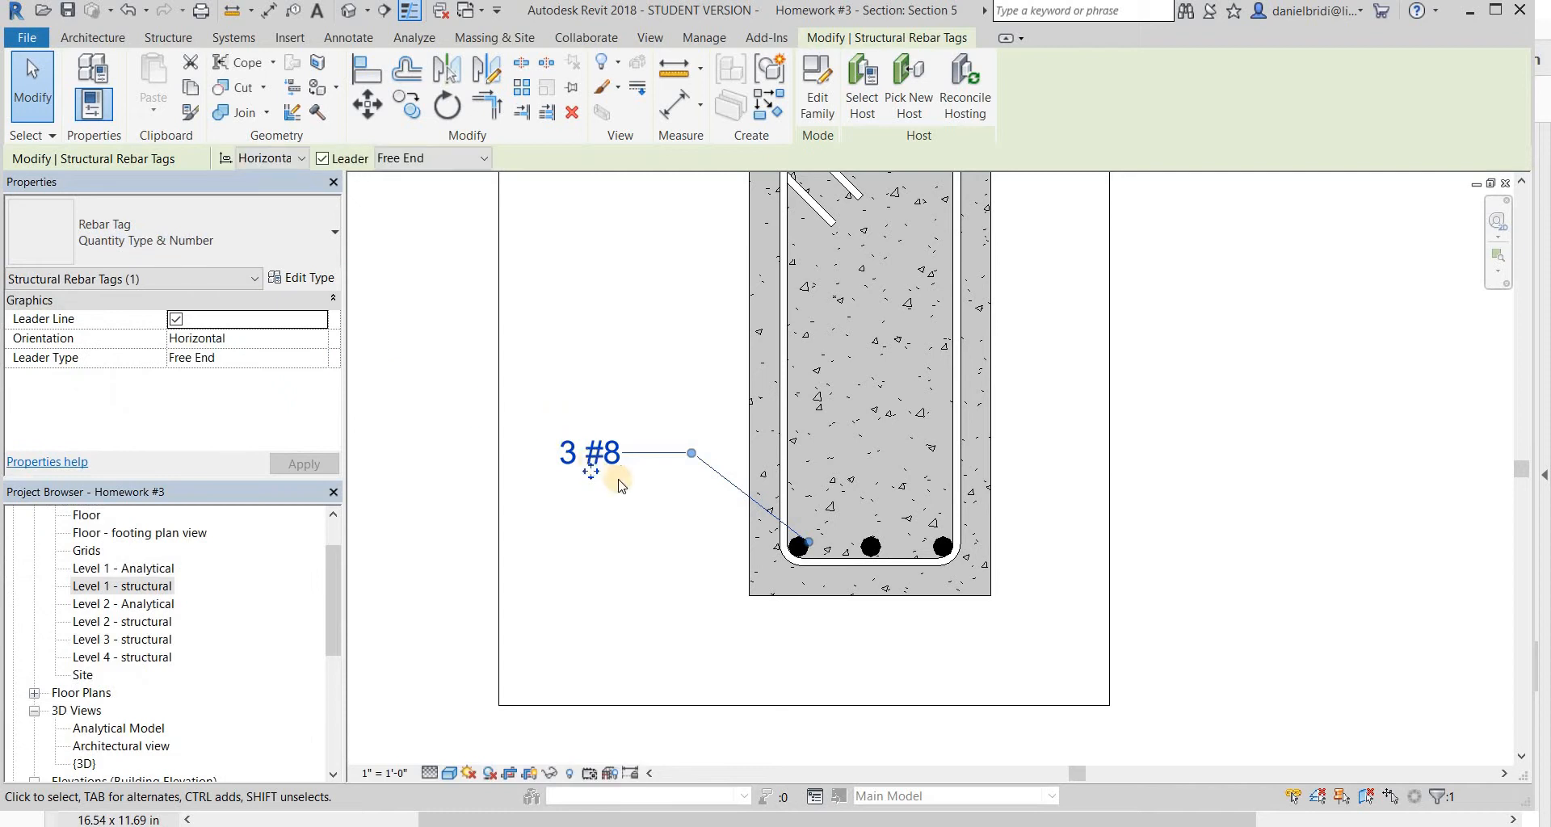
pyautogui.click(197, 217)
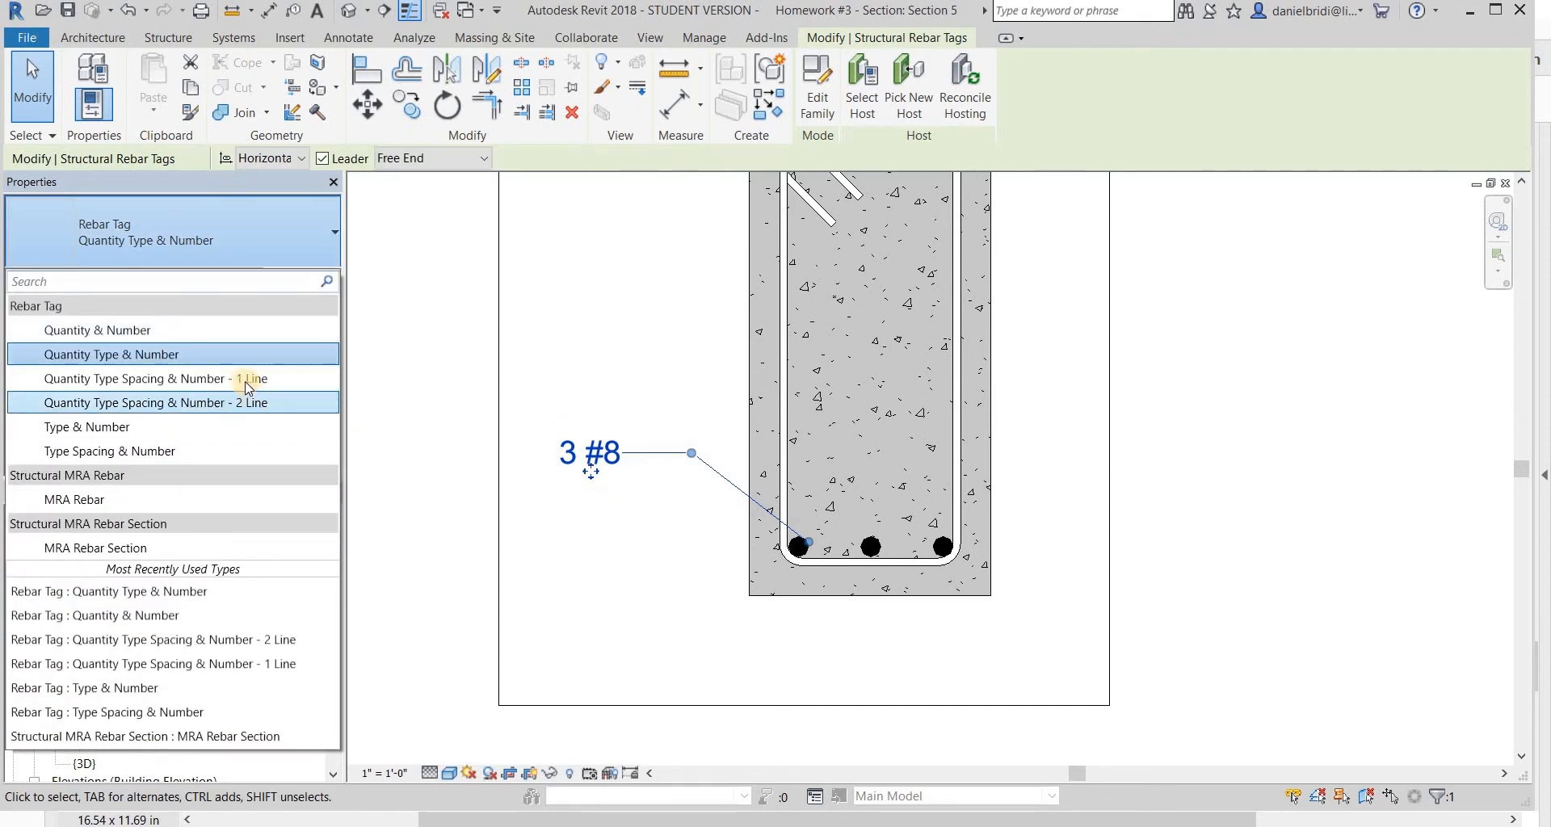
pyautogui.click(184, 427)
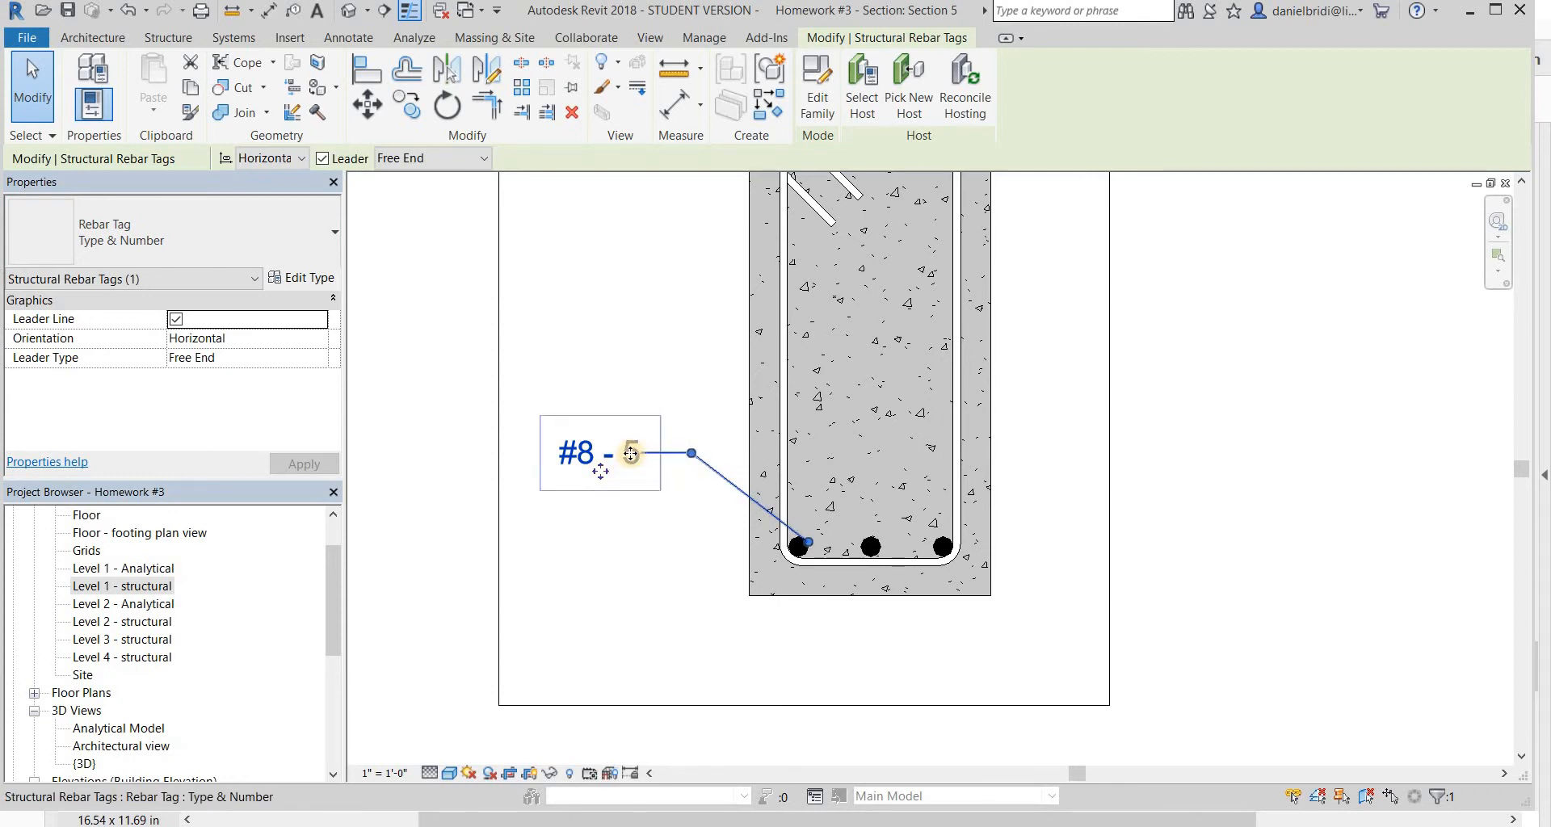
# - Set the bottom bars' rebar tag type to Quantity & Number
pyautogui.click(135, 281)
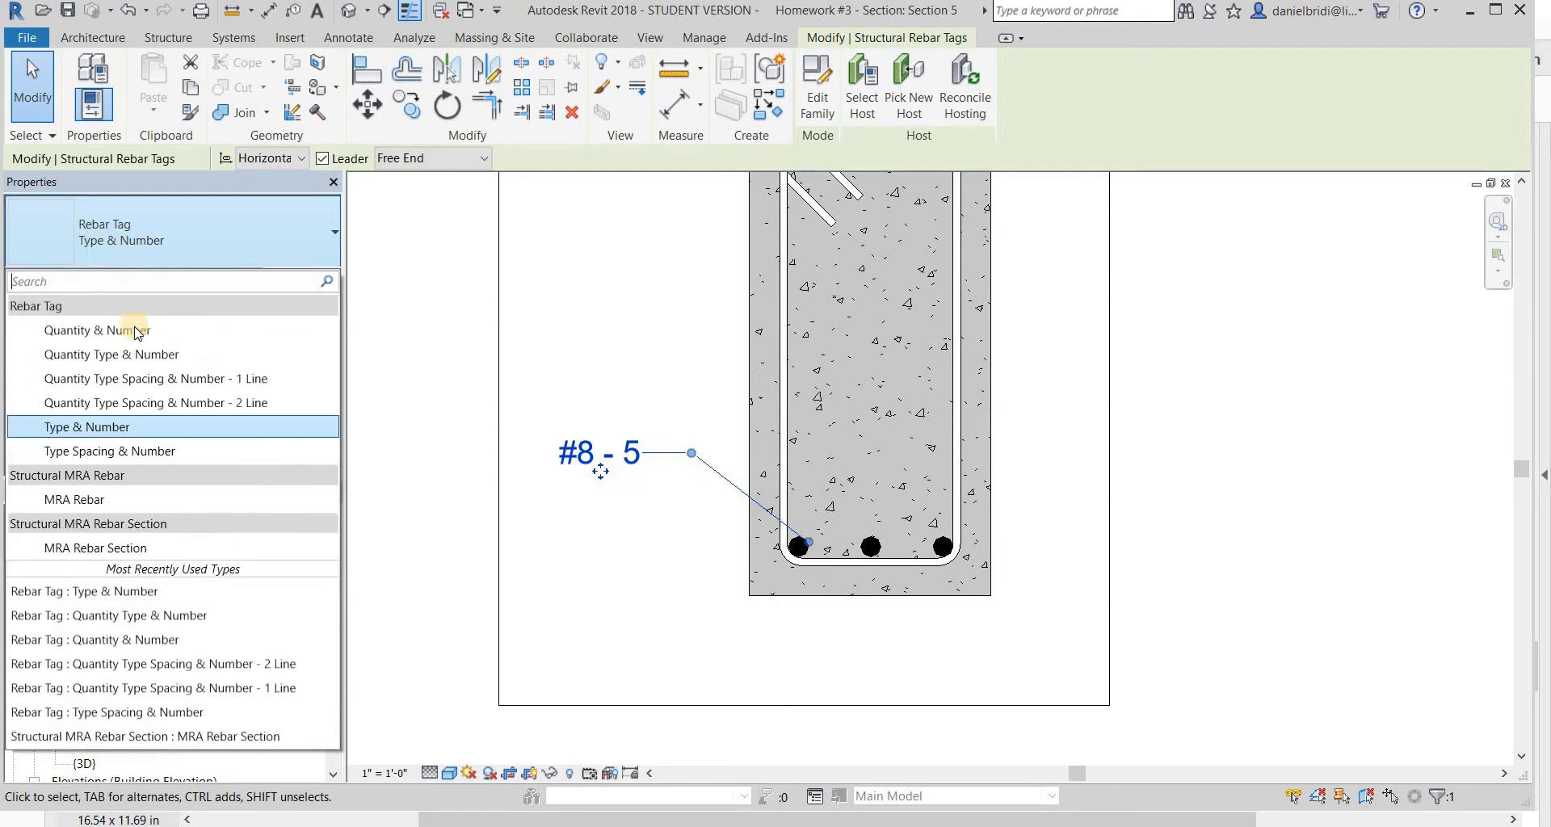
pyautogui.click(131, 325)
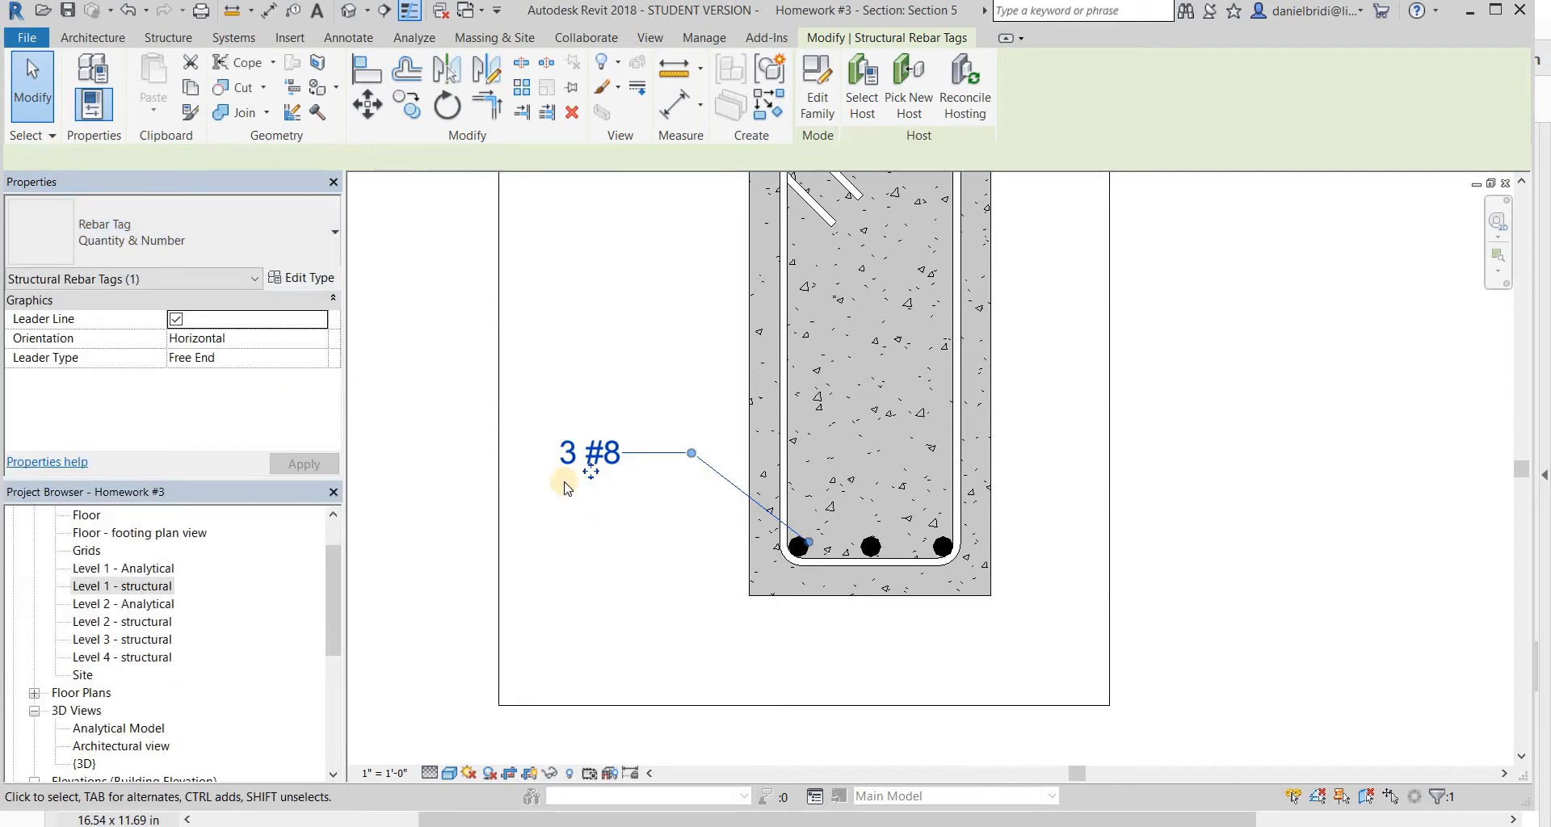
pyautogui.click(208, 243)
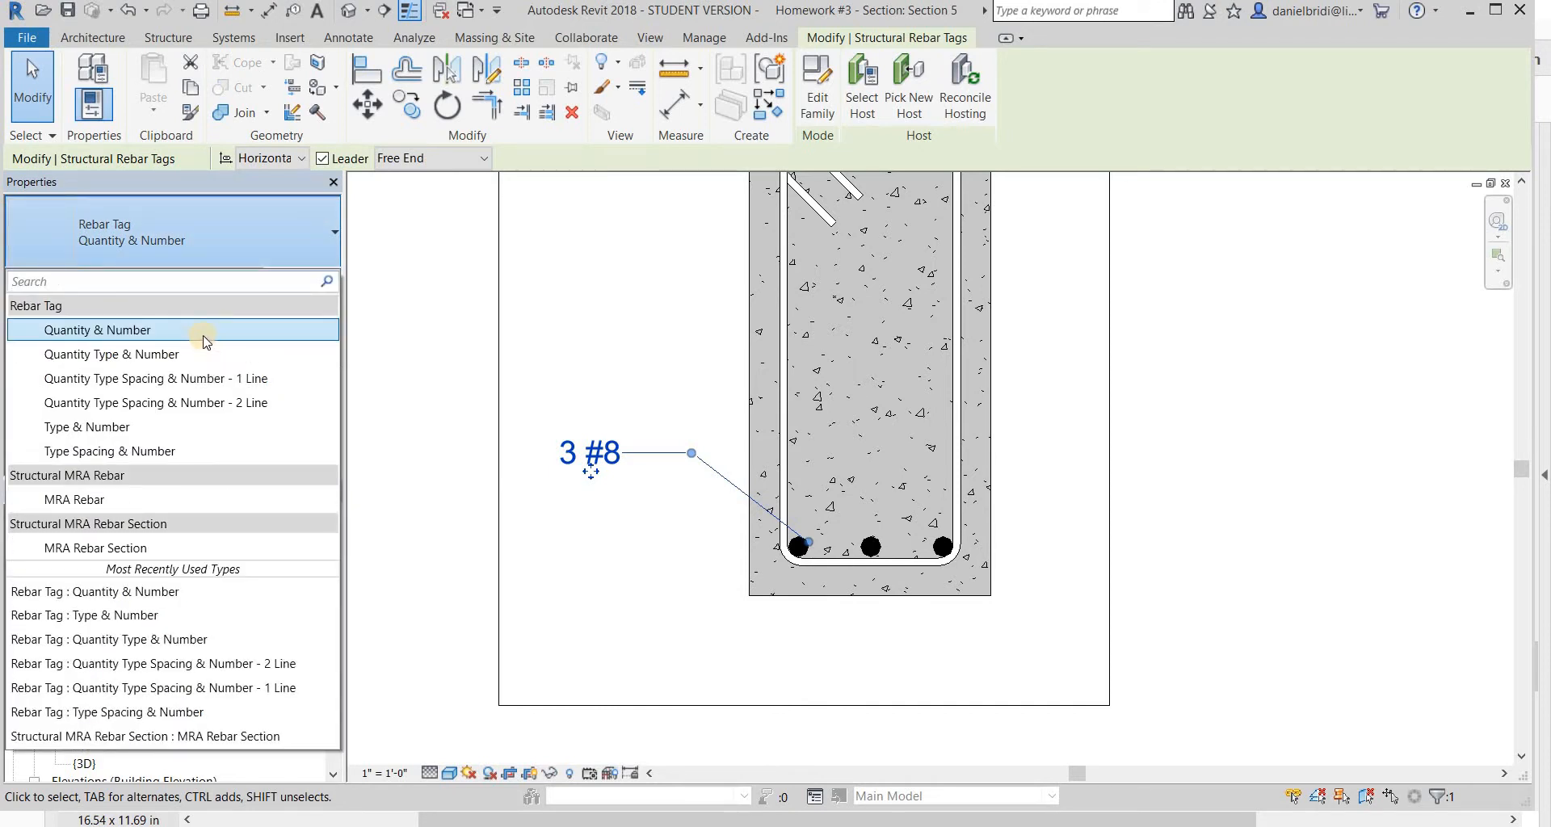
pyautogui.click(249, 342)
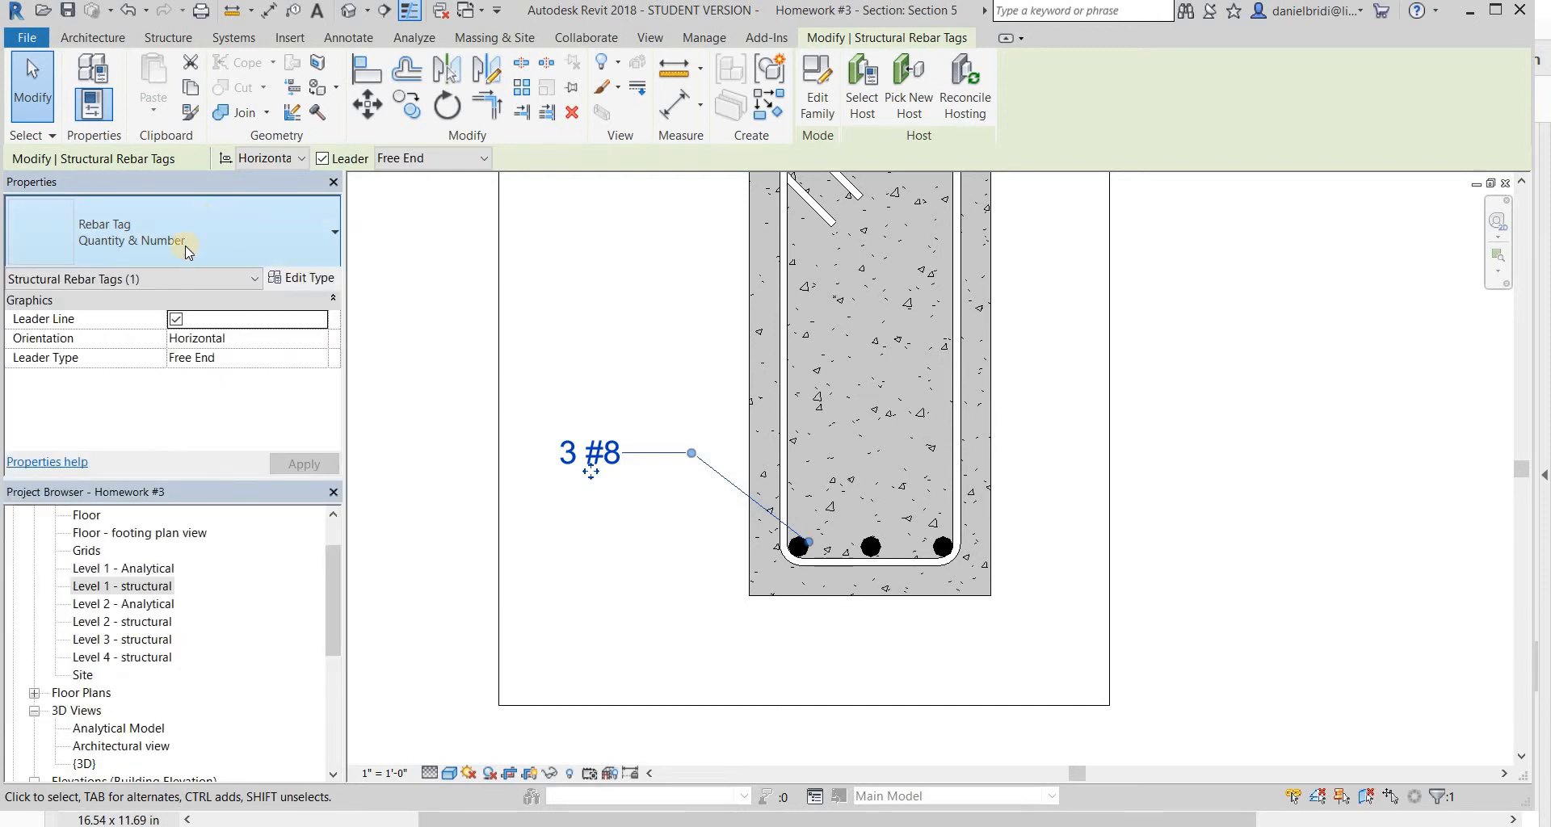
pyautogui.click(186, 246)
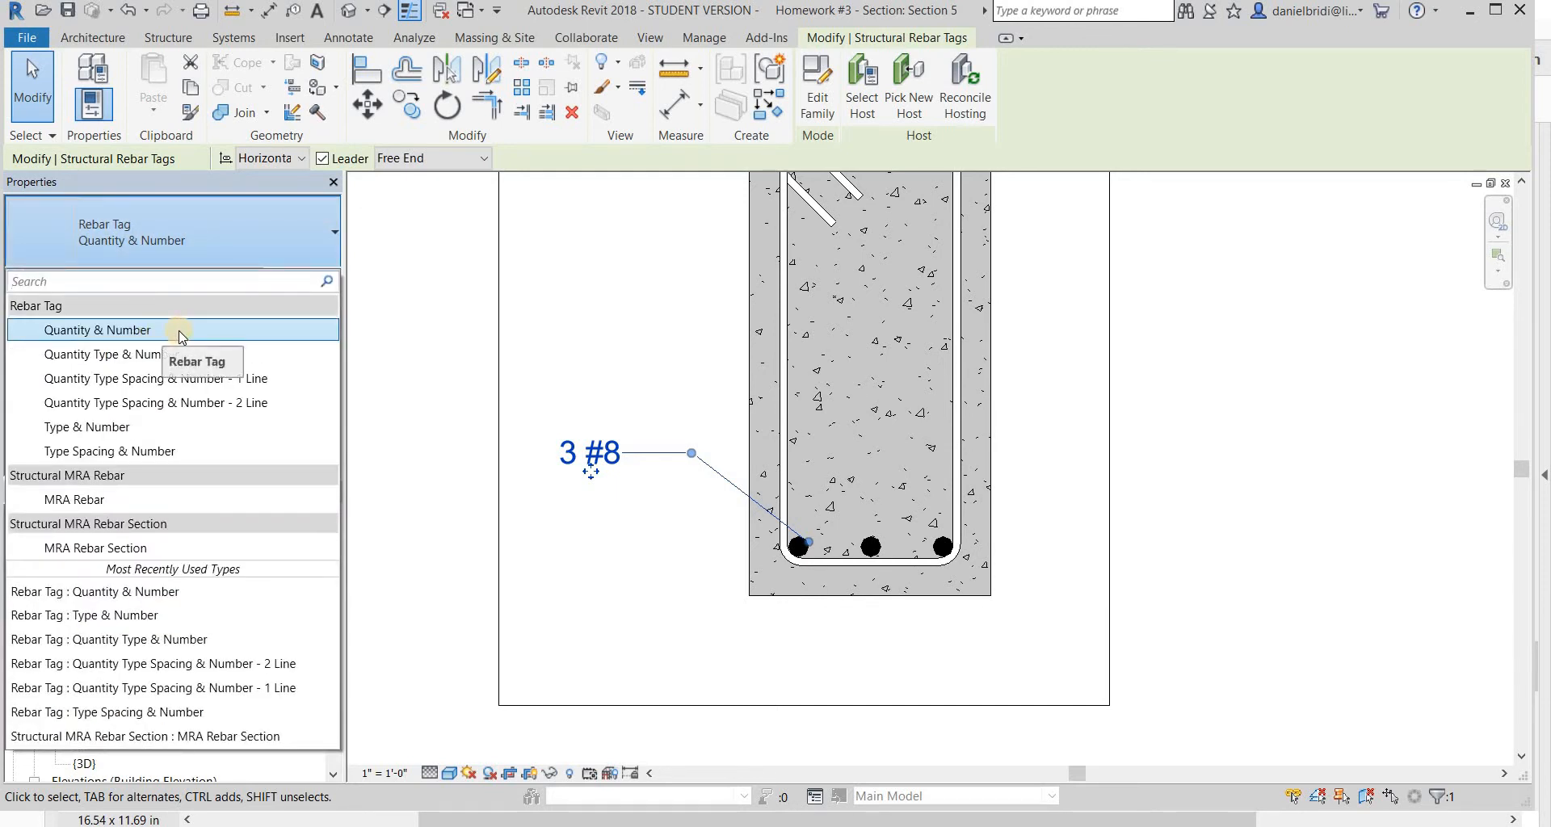
pyautogui.click(152, 327)
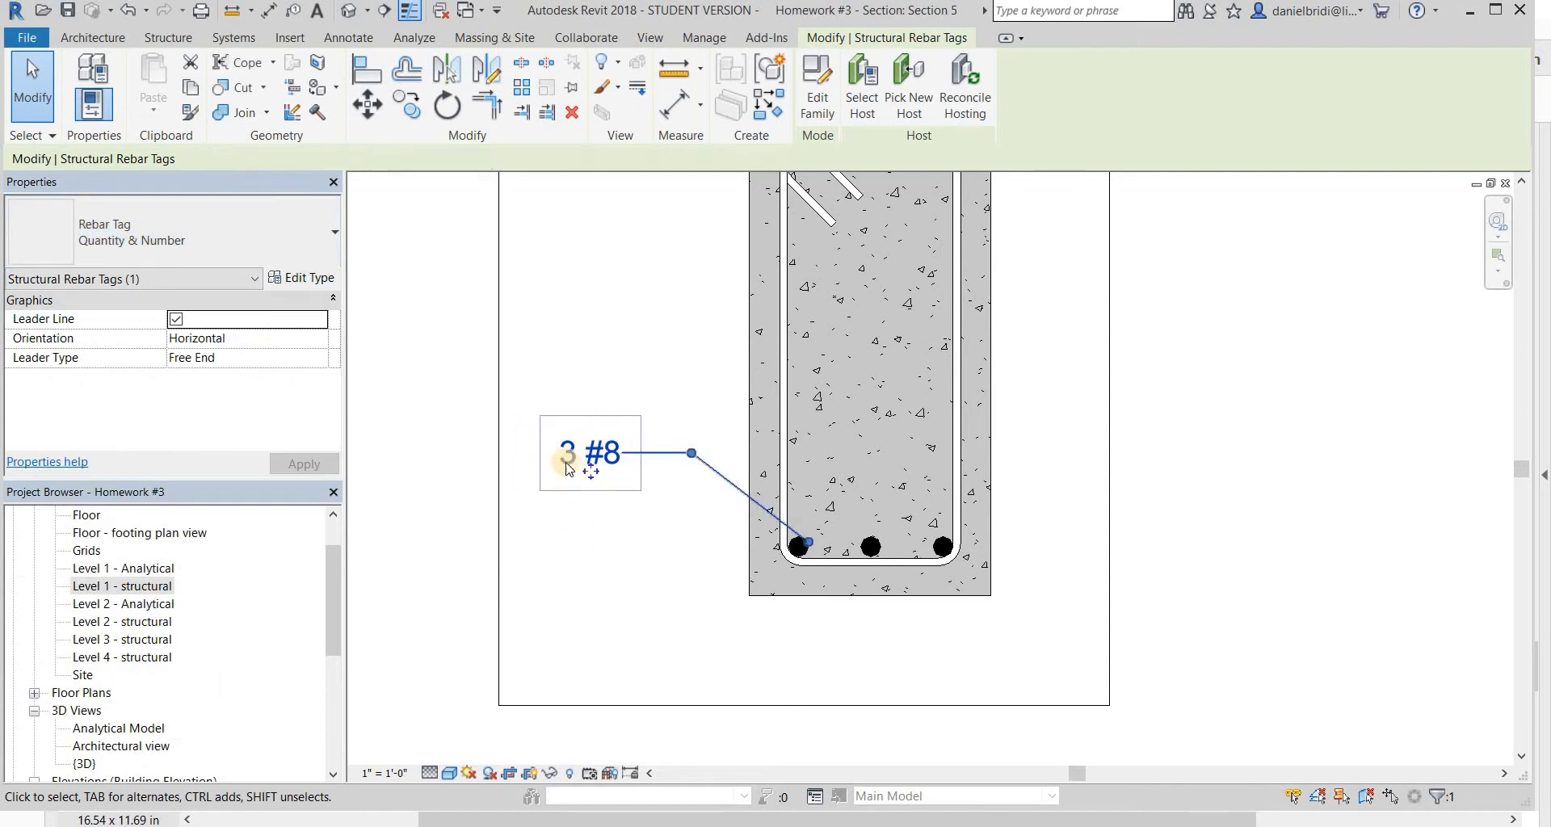
pyautogui.moveTo(698, 294); pyautogui.dragTo(668, 419, button='middle')
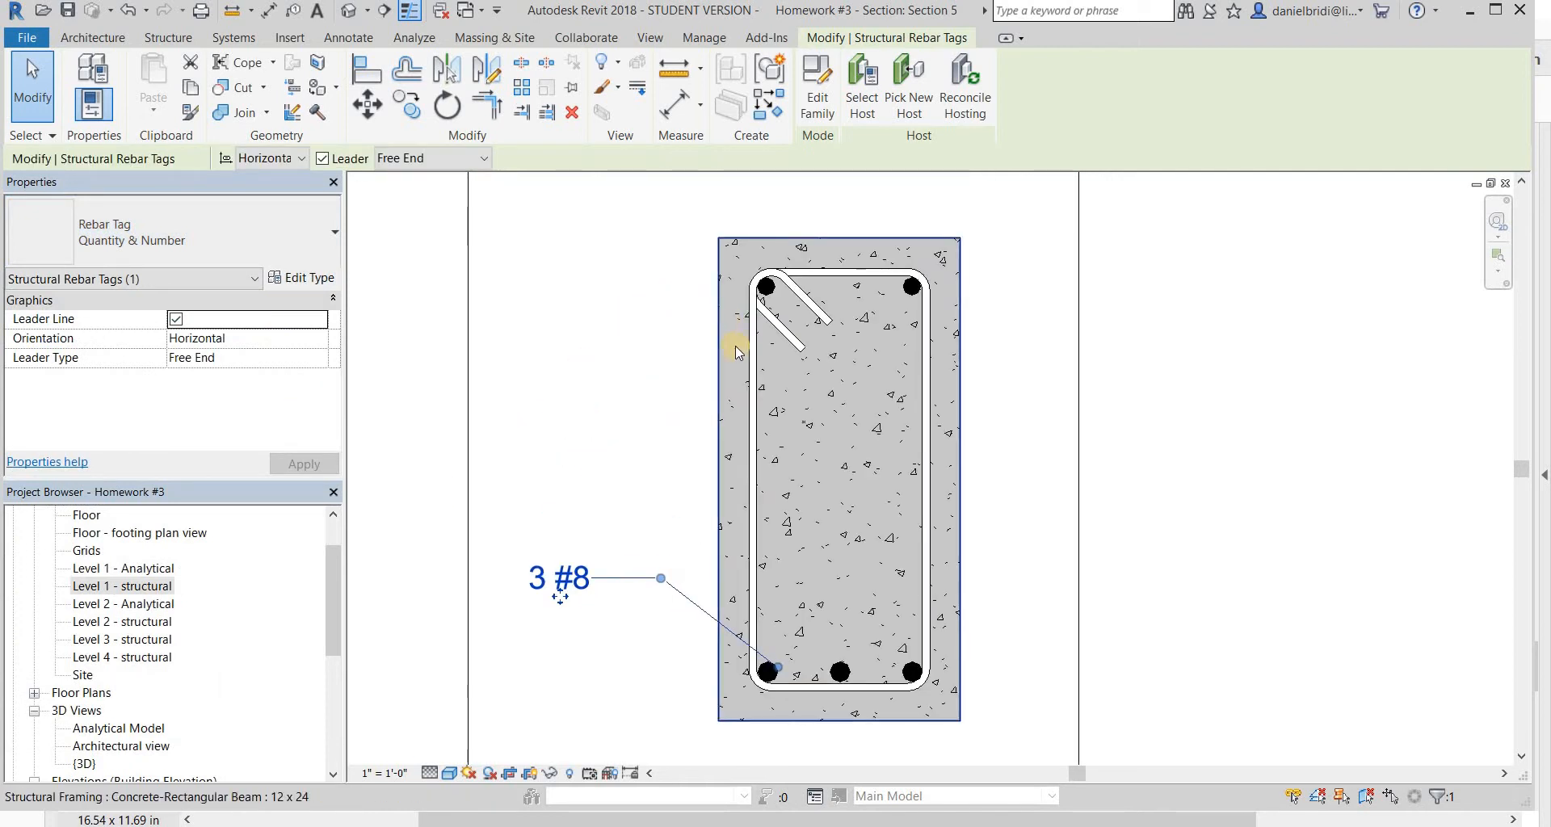
pyautogui.click(747, 208)
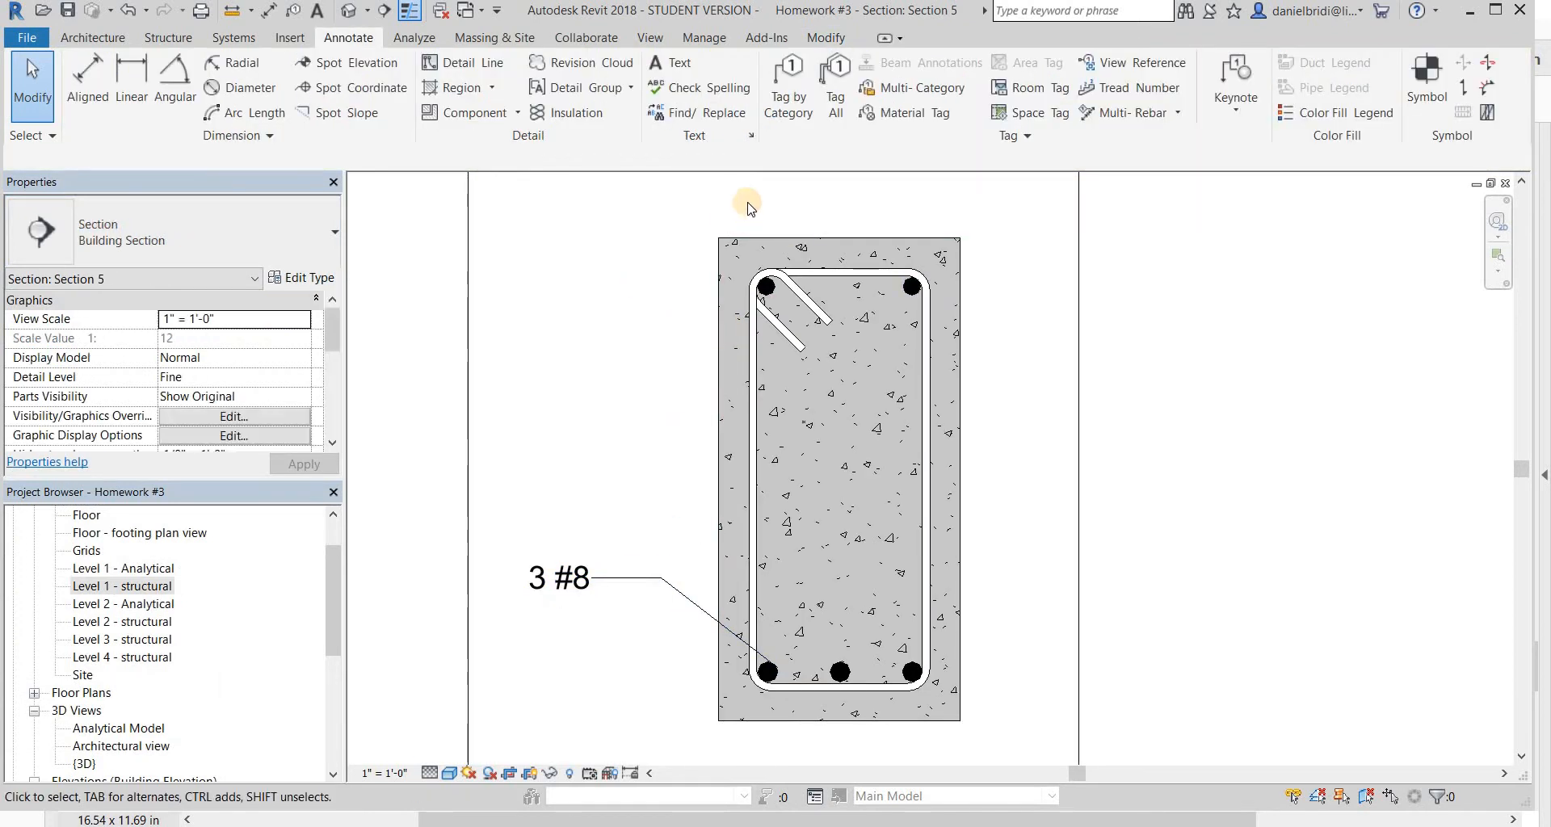
# - Tag the beam's top #7 bars by category with a free-end leader, placing the tag outside the beam's left edge
pyautogui.click(798, 98)
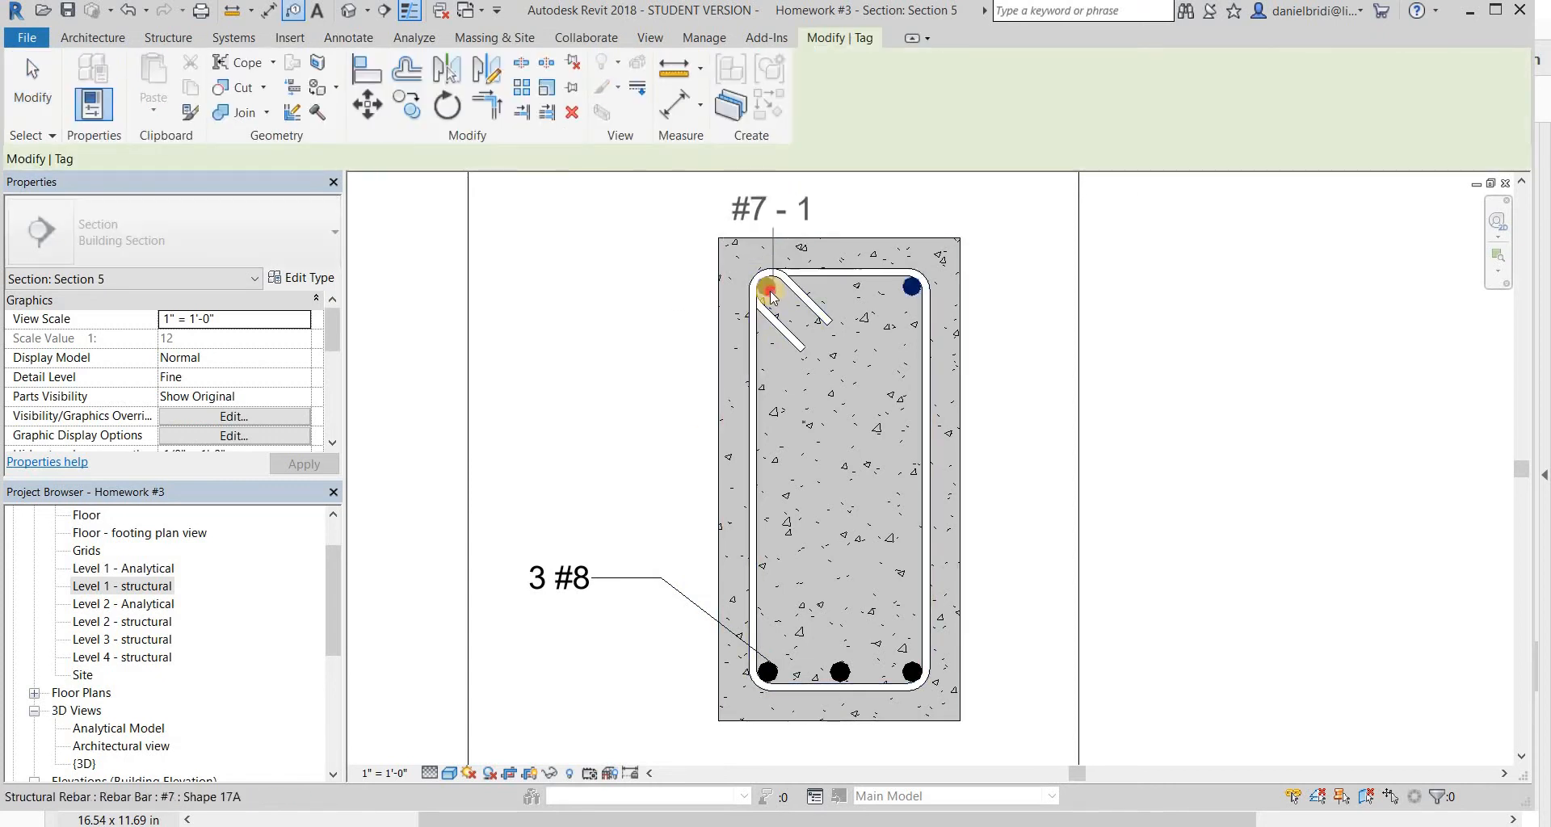
pyautogui.click(769, 291)
pyautogui.click(662, 226)
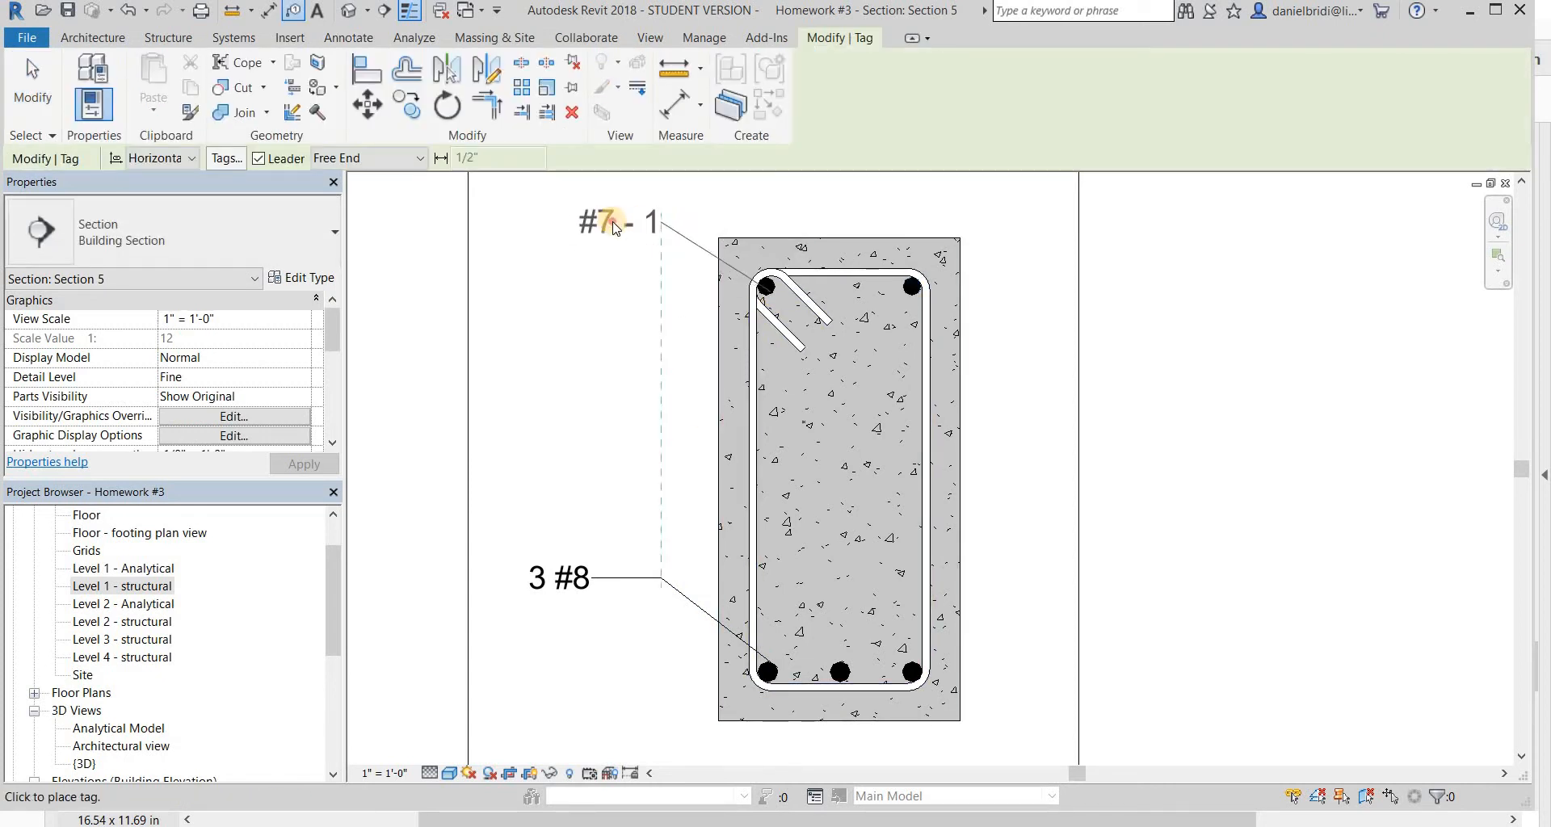
pyautogui.click(613, 223)
pyautogui.press('Escape')
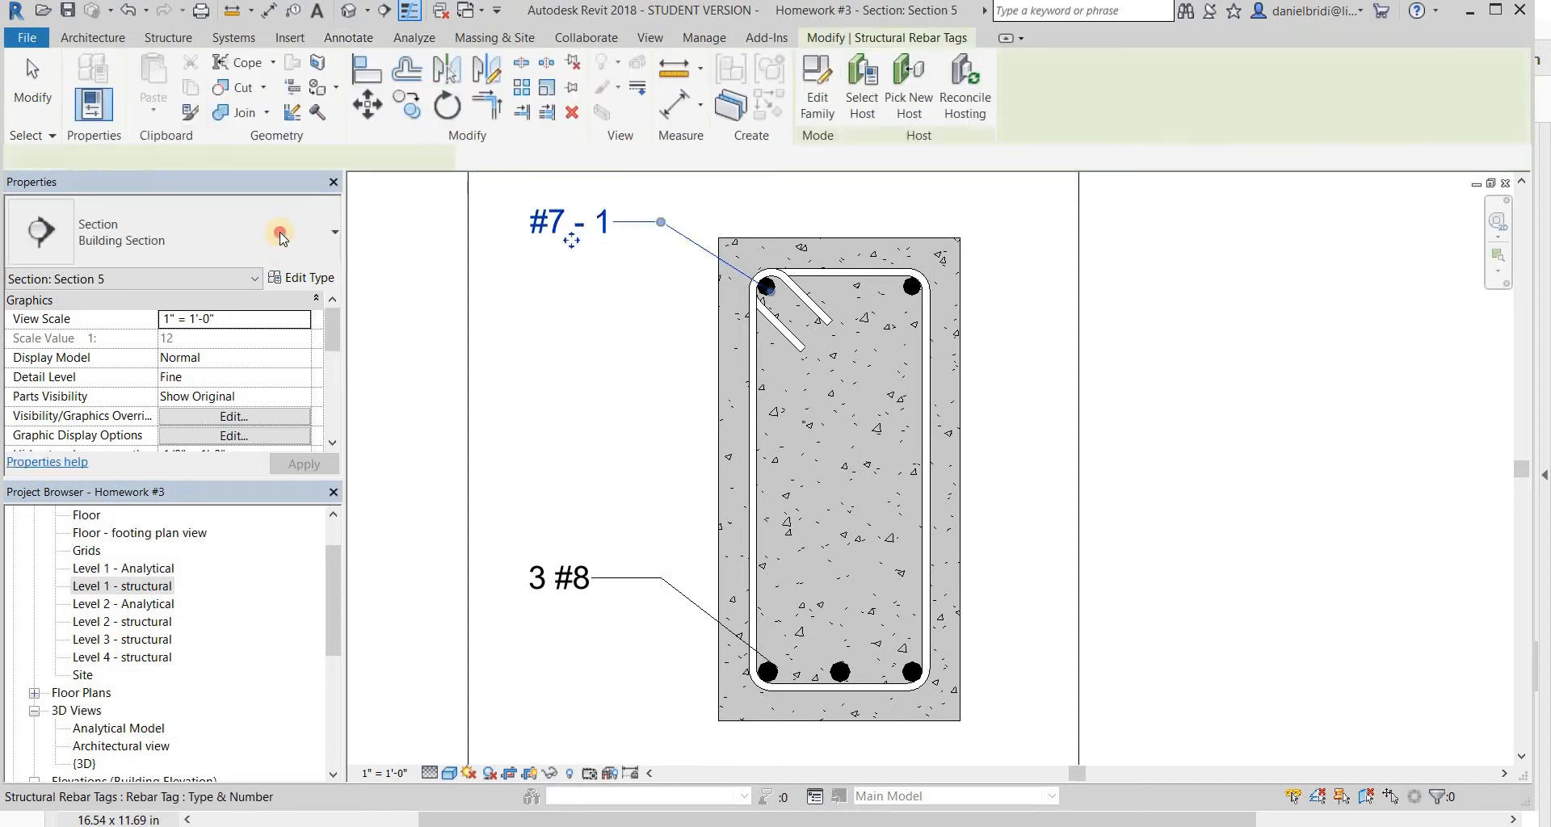
# - Set the top bars' rebar tag type to Quantity & Number
pyautogui.click(279, 231)
pyautogui.click(129, 328)
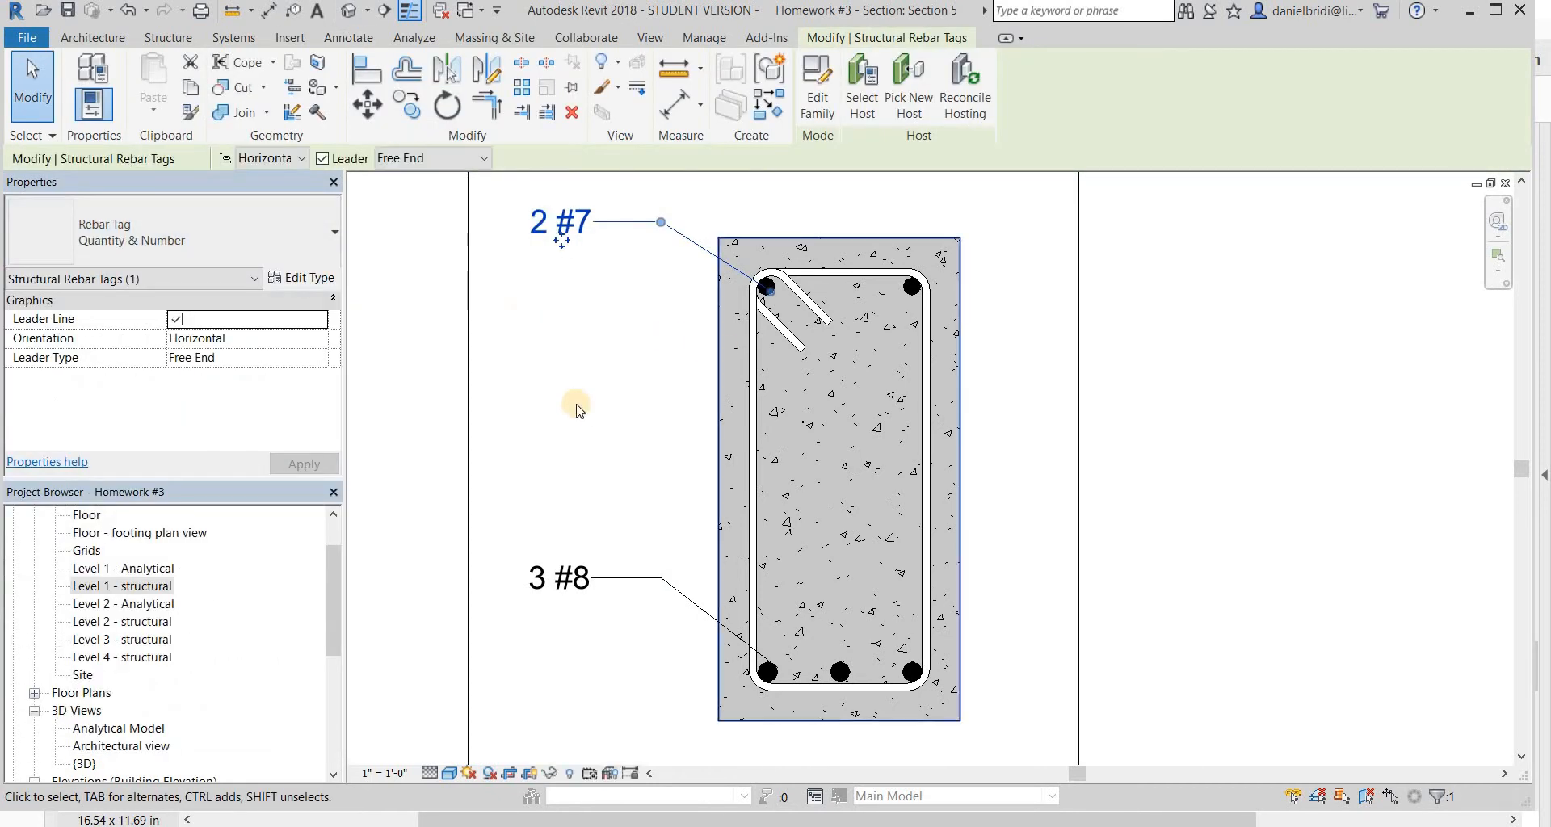
pyautogui.moveTo(823, 331); pyautogui.dragTo(679, 377, button='middle')
pyautogui.moveTo(470, 602); pyautogui.dragTo(581, 492, button='middle')
pyautogui.press('Escape')
# - Tag the #3 stirrup by category with a leader, placing the tag outside the beam between the two existing bar tags
pyautogui.moveTo(754, 438); pyautogui.dragTo(697, 525, button='middle')
pyautogui.click(782, 91)
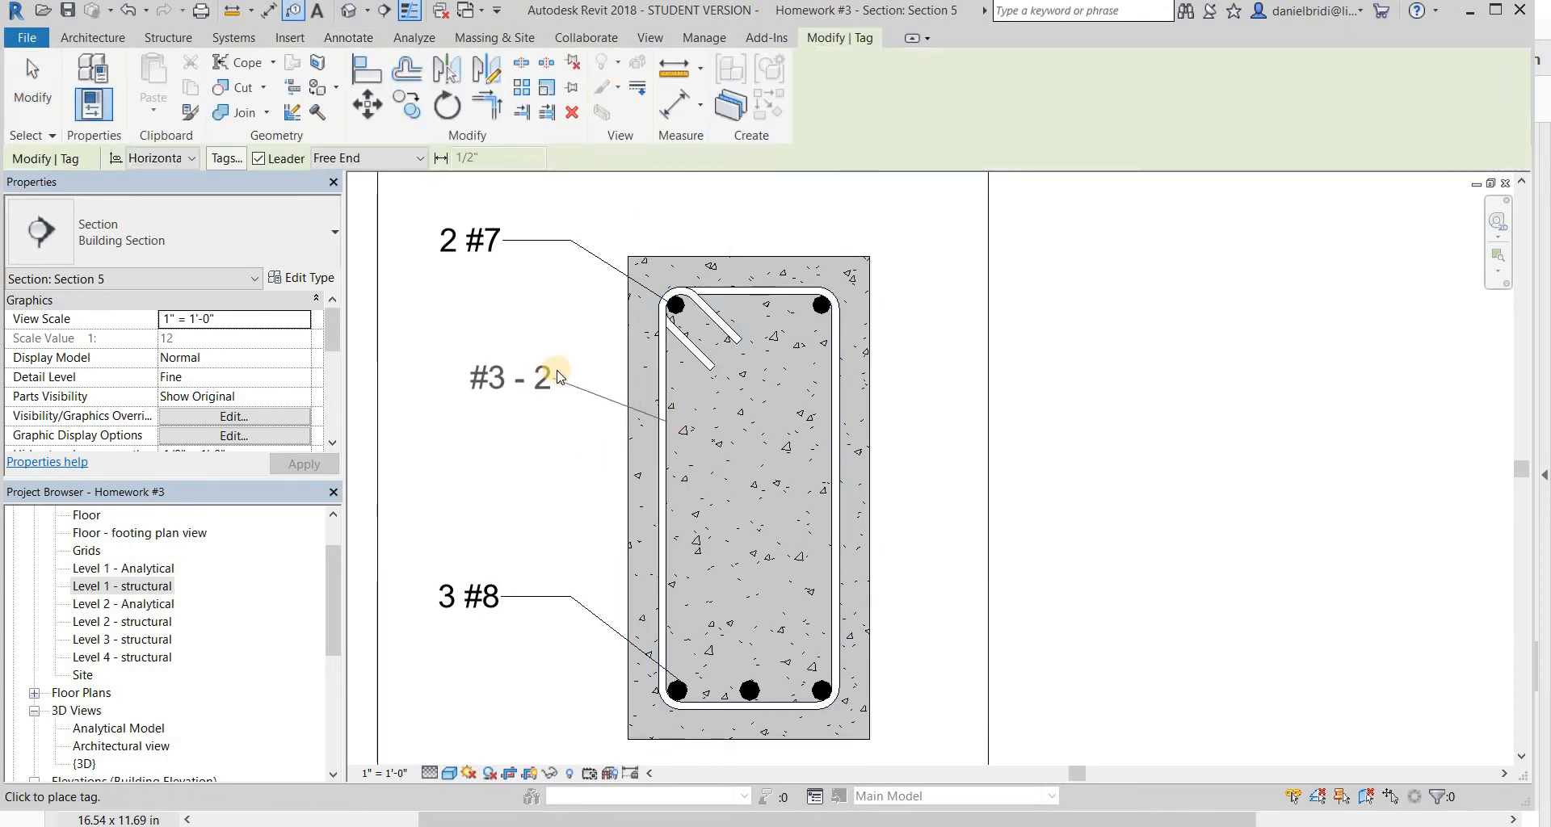
pyautogui.click(492, 380)
pyautogui.press('Escape')
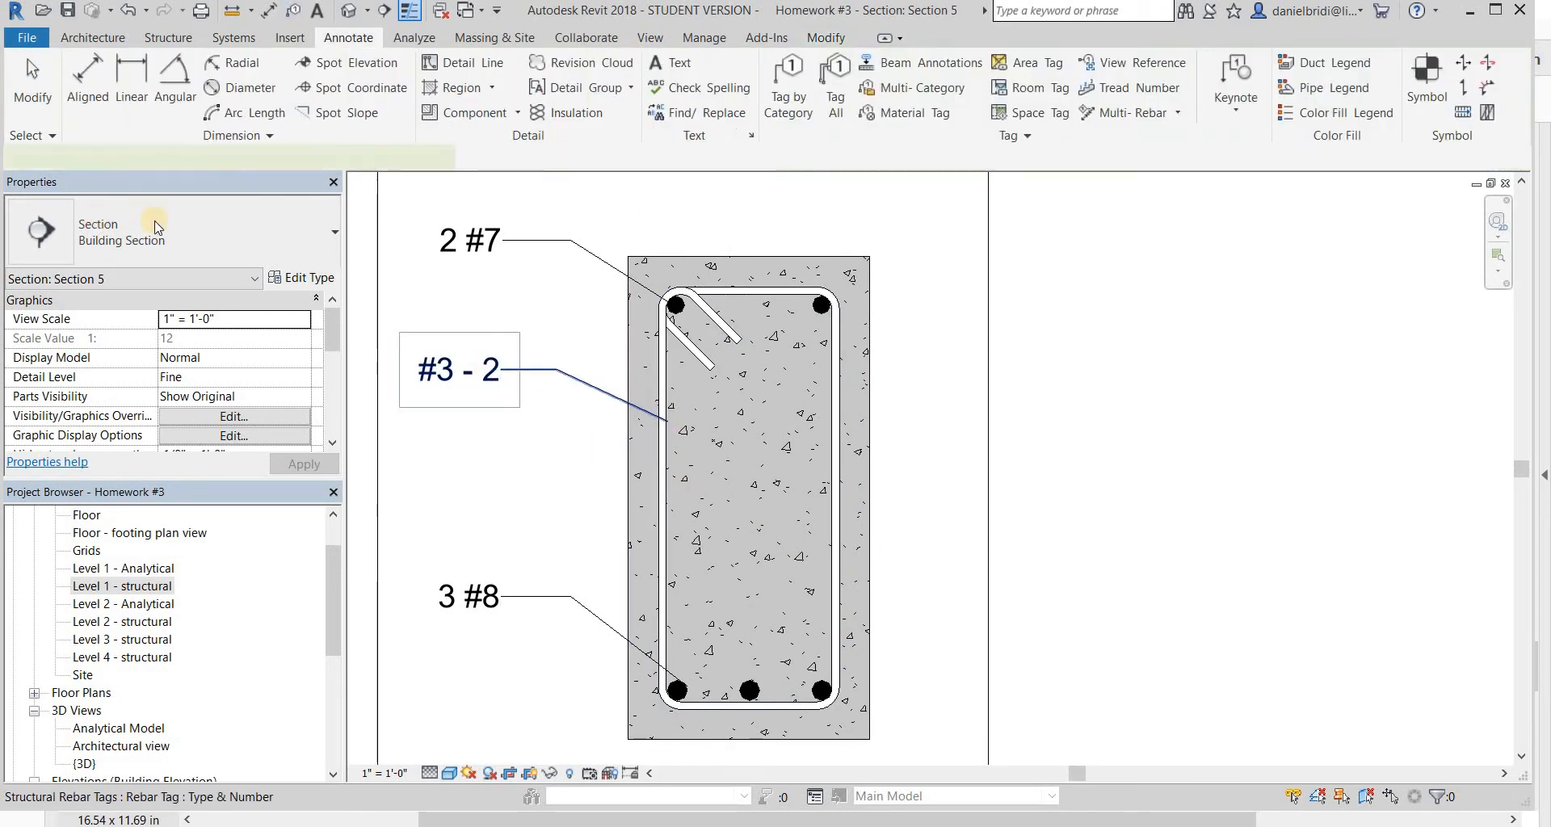
# - Set the stirrup's rebar tag type to Quantity Type Spacing & Number - 2 Line
pyautogui.click(460, 372)
pyautogui.click(201, 234)
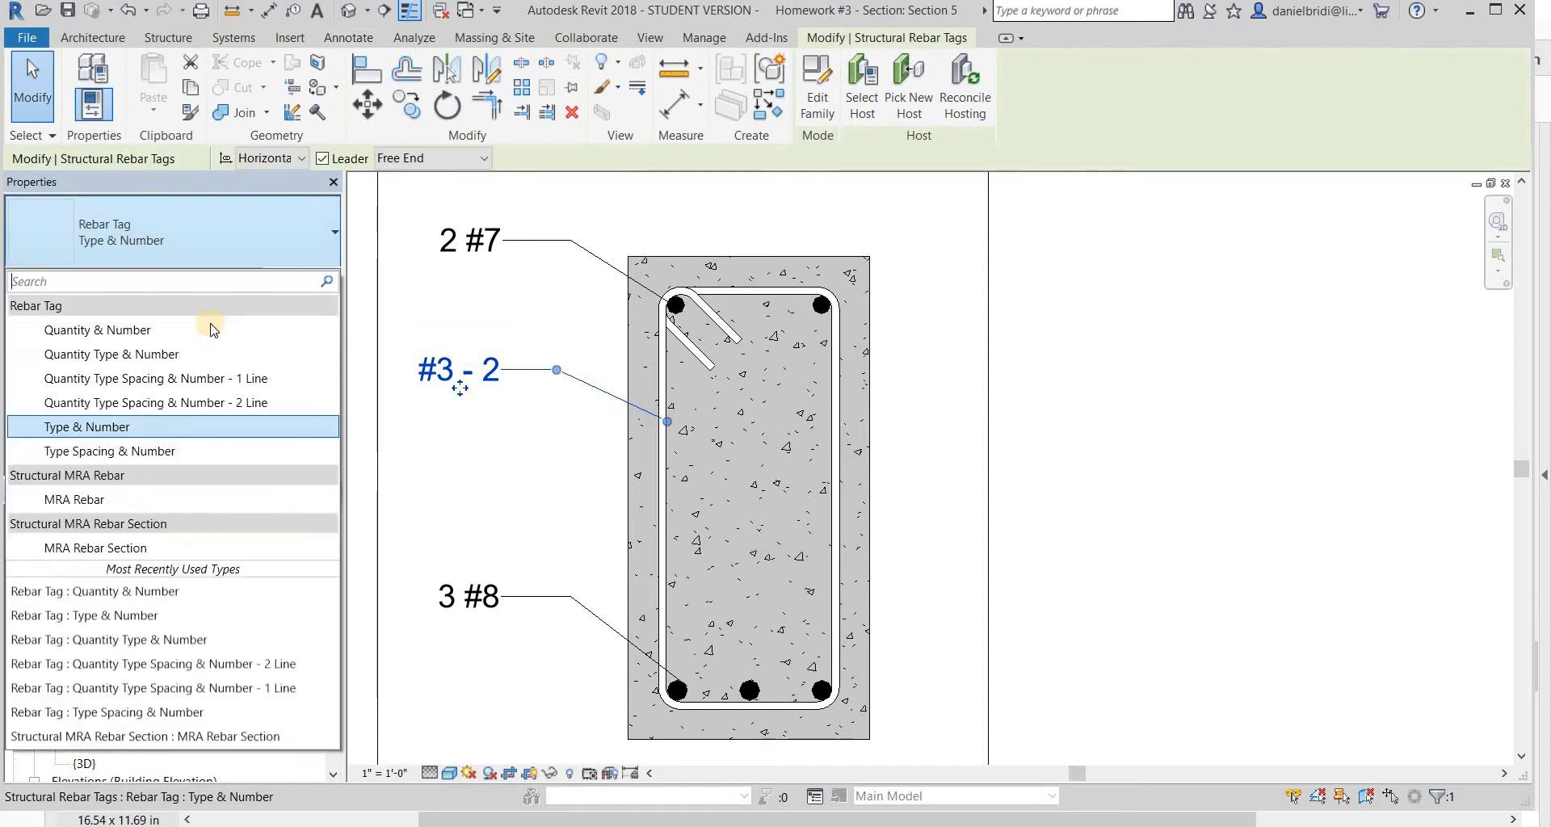
pyautogui.click(232, 403)
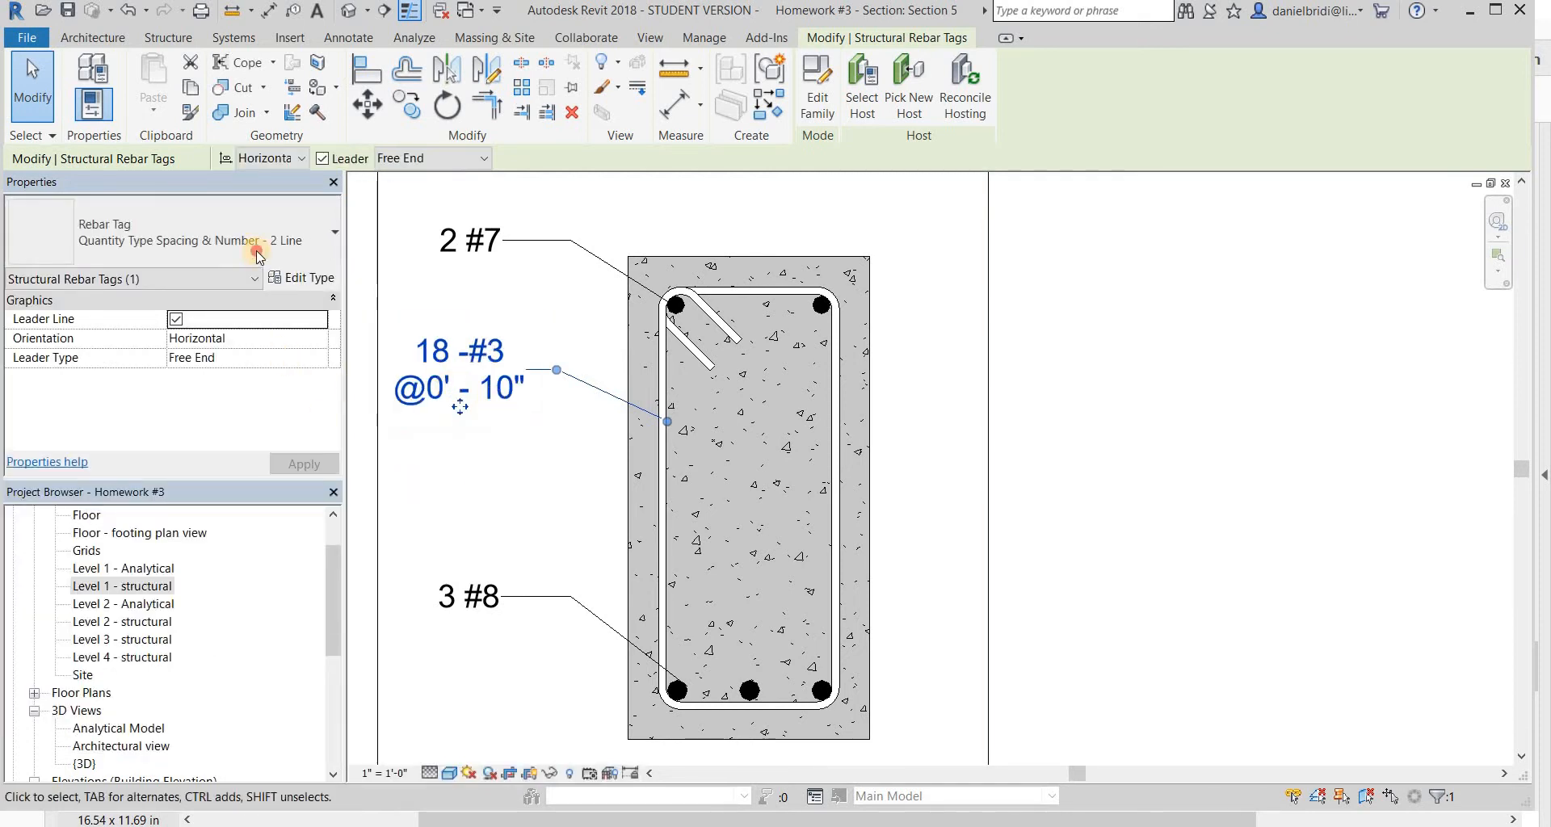
pyautogui.click(257, 252)
pyautogui.click(1033, 438)
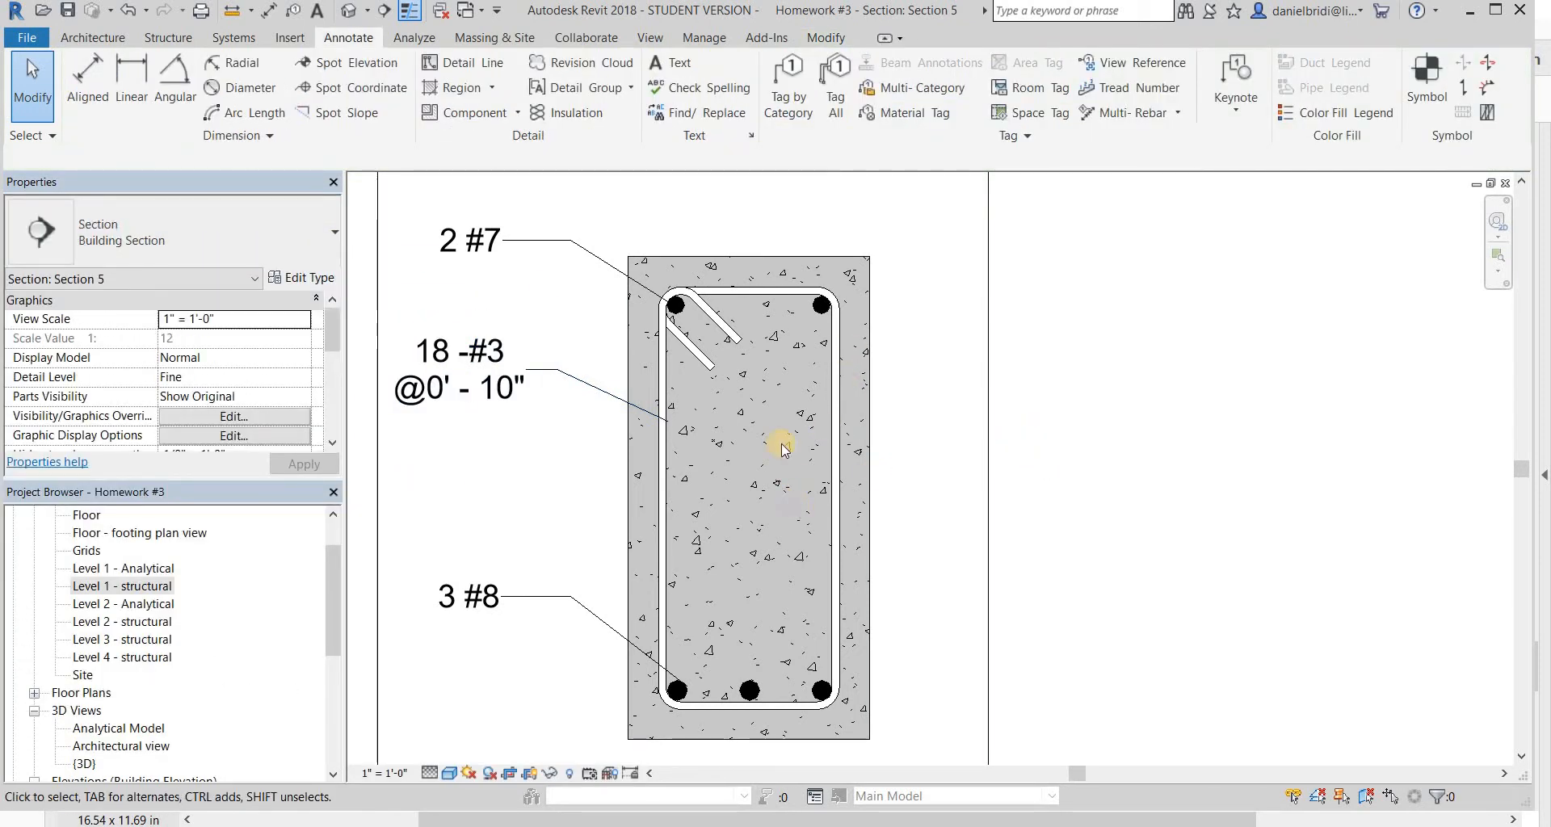
# - Tag the 12 x 24 concrete beam by category with a vertical leader, placing the tag above its top edge
pyautogui.moveTo(751, 250); pyautogui.dragTo(695, 404, button='middle')
pyautogui.press('t')
pyautogui.press('g')
pyautogui.click(701, 406)
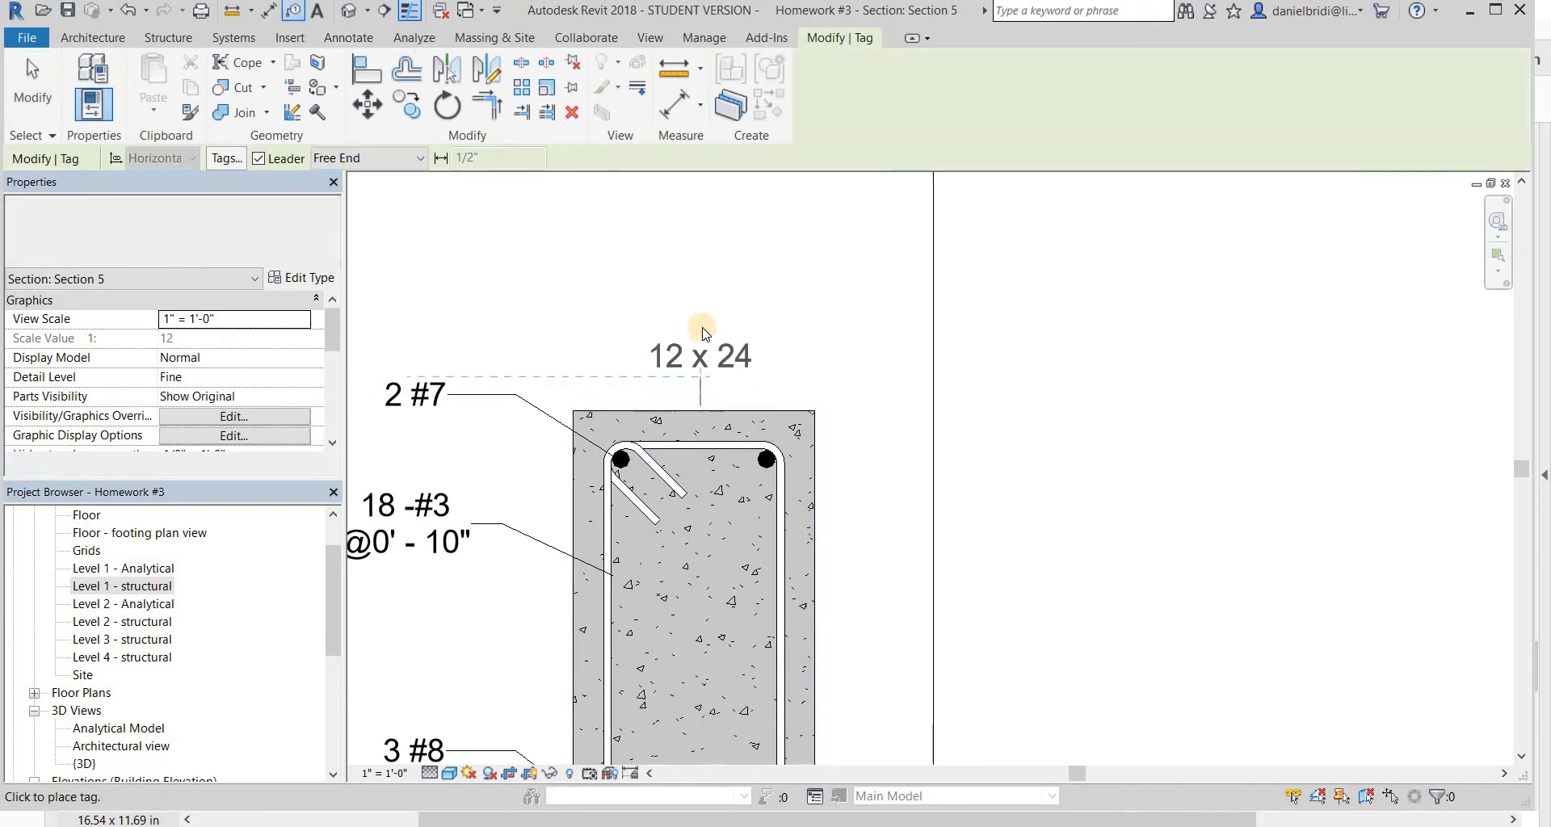
pyautogui.scroll(-2, 719, 297)
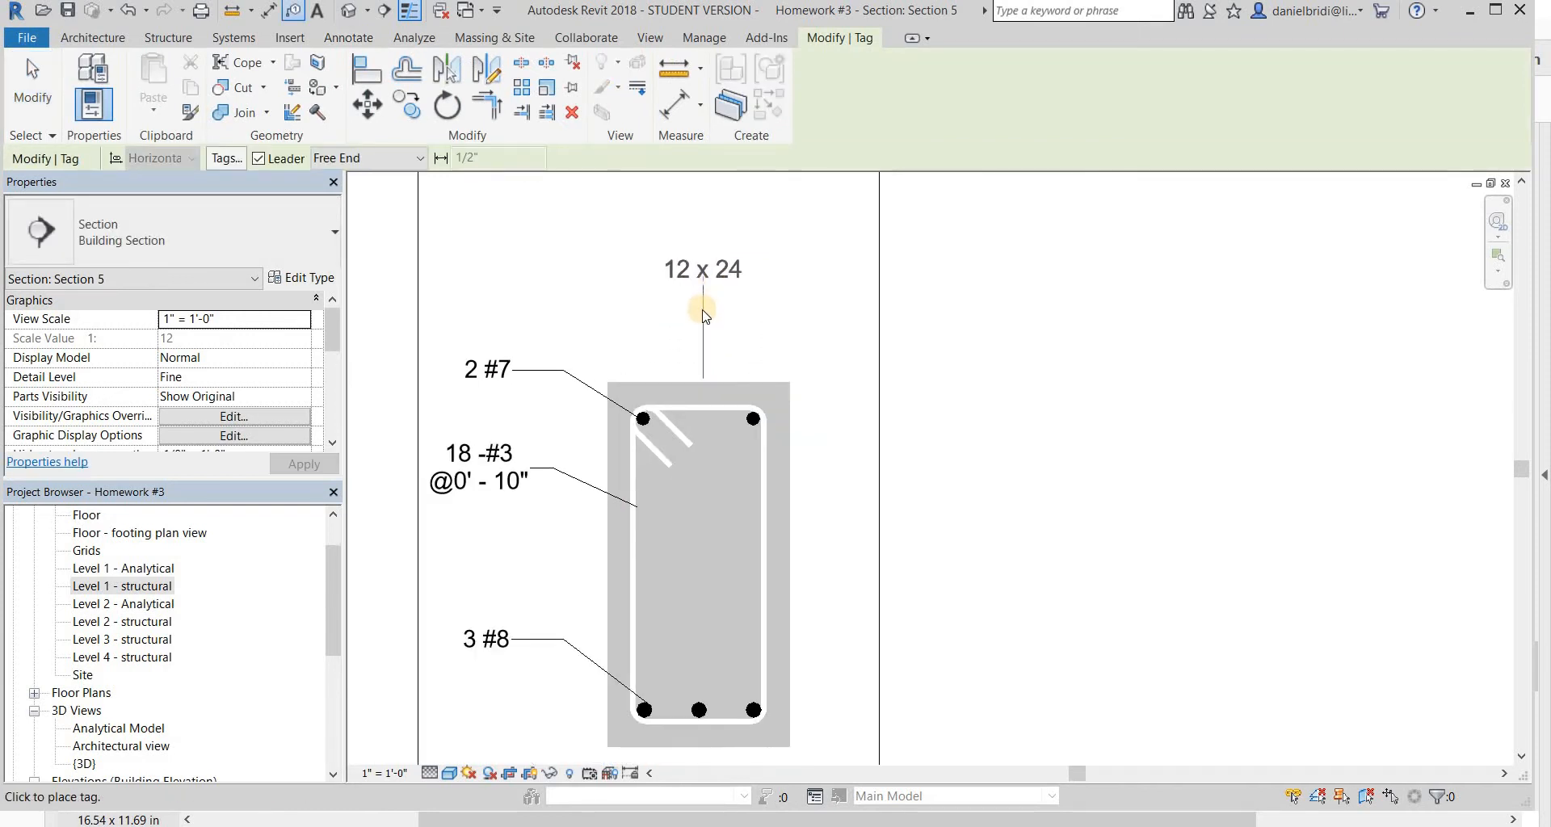
pyautogui.click(702, 282)
pyautogui.scroll(-2, 702, 283)
pyautogui.scroll(2, 726, 497)
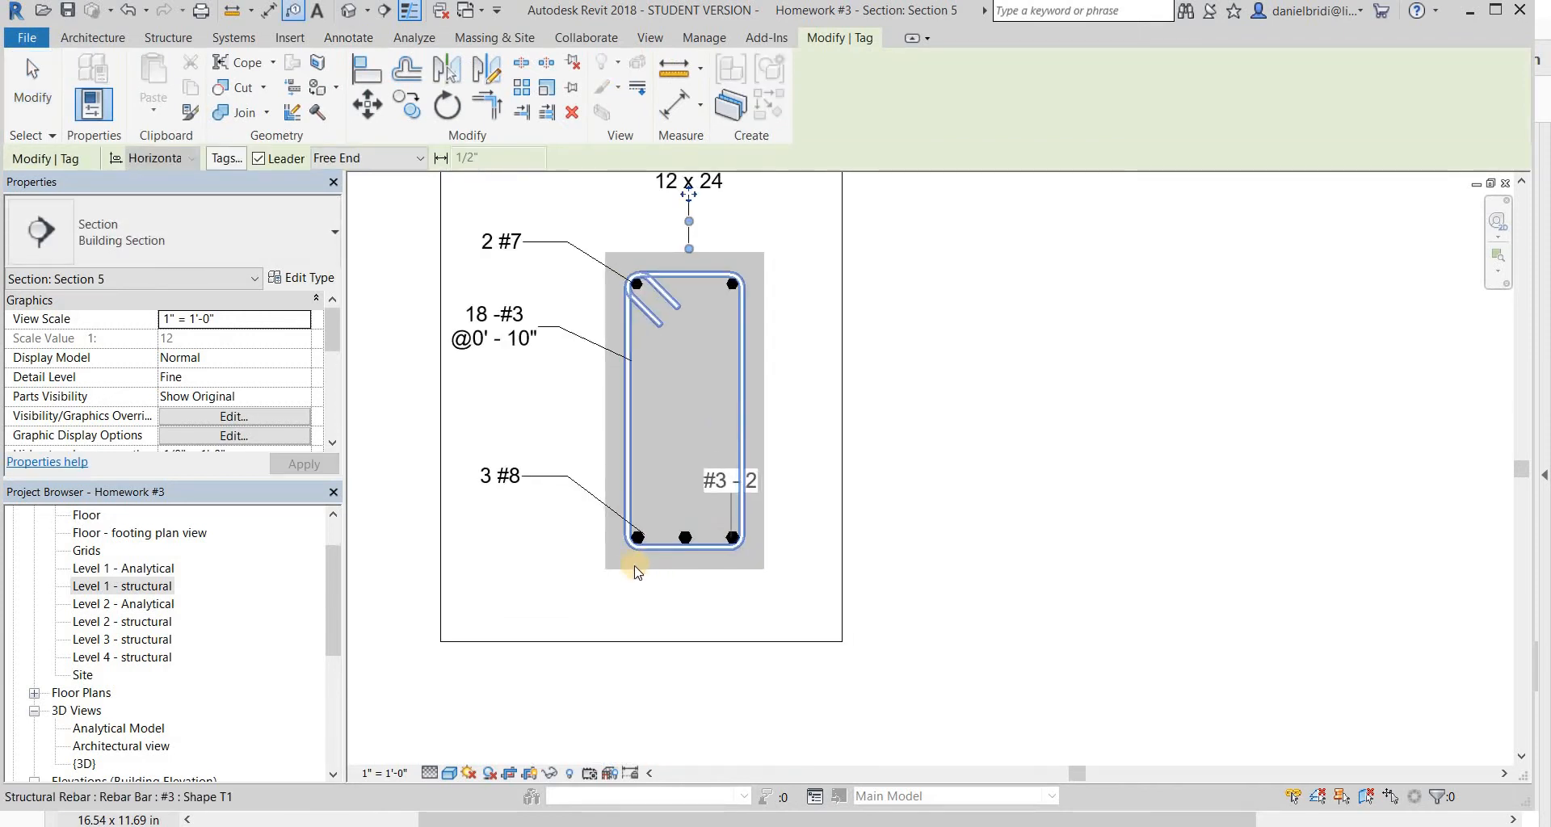
pyautogui.press('Escape')
# - Dimension the beam's overall width between its two side faces with an aligned dimension below the section
pyautogui.moveTo(899, 576); pyautogui.dragTo(958, 592, button='middle')
pyautogui.press('d')
pyautogui.press('i')
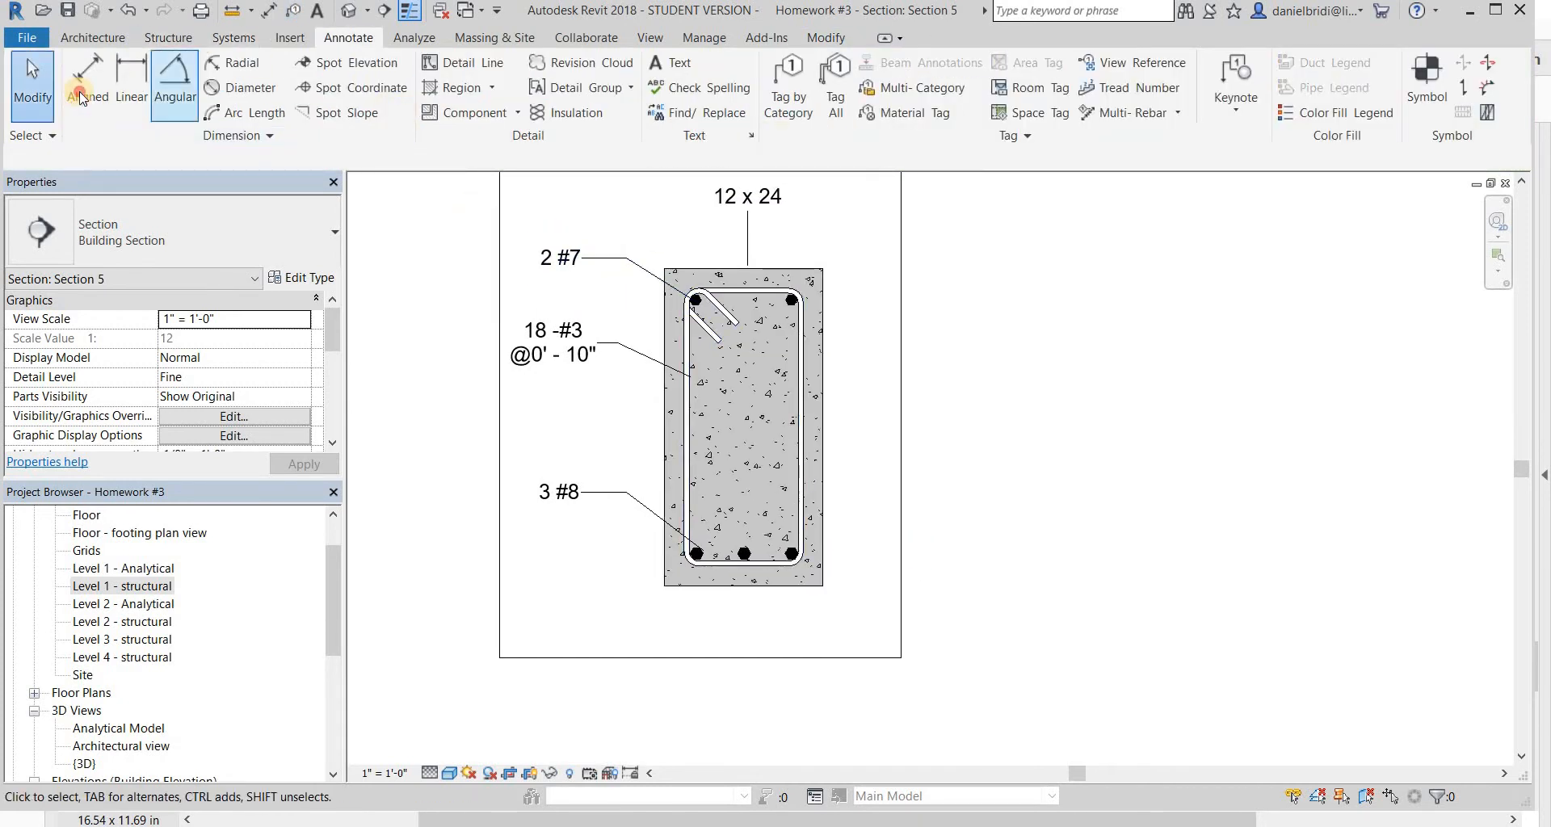
pyautogui.click(665, 566)
pyautogui.click(822, 574)
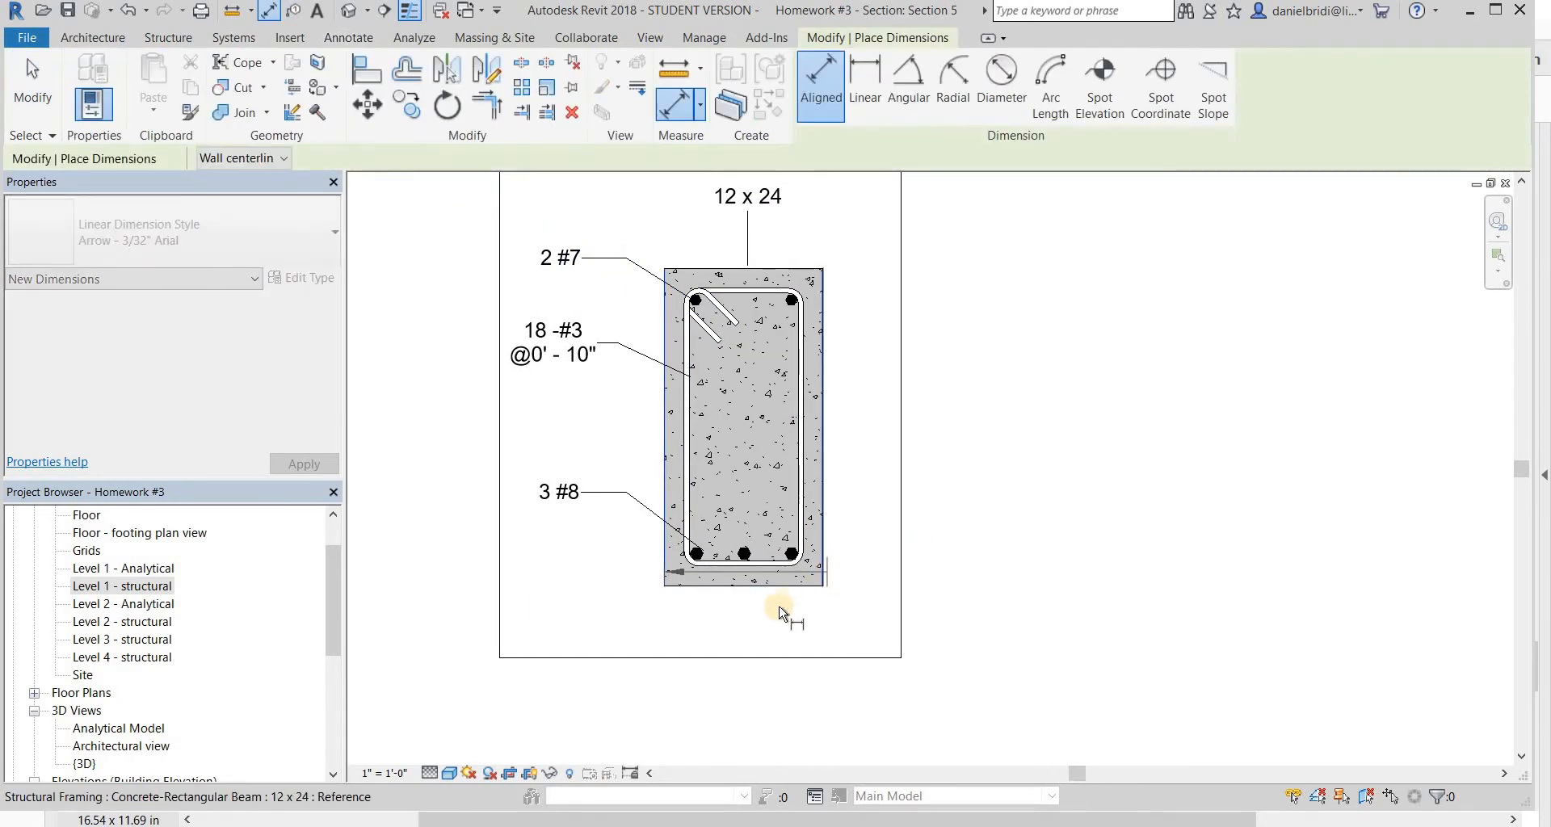
# - Dimension the bottom concrete cover from the beam's bottom face to the stirrup's outer edge, placing it outside the beam's left edge
pyautogui.scroll(4, 683, 580)
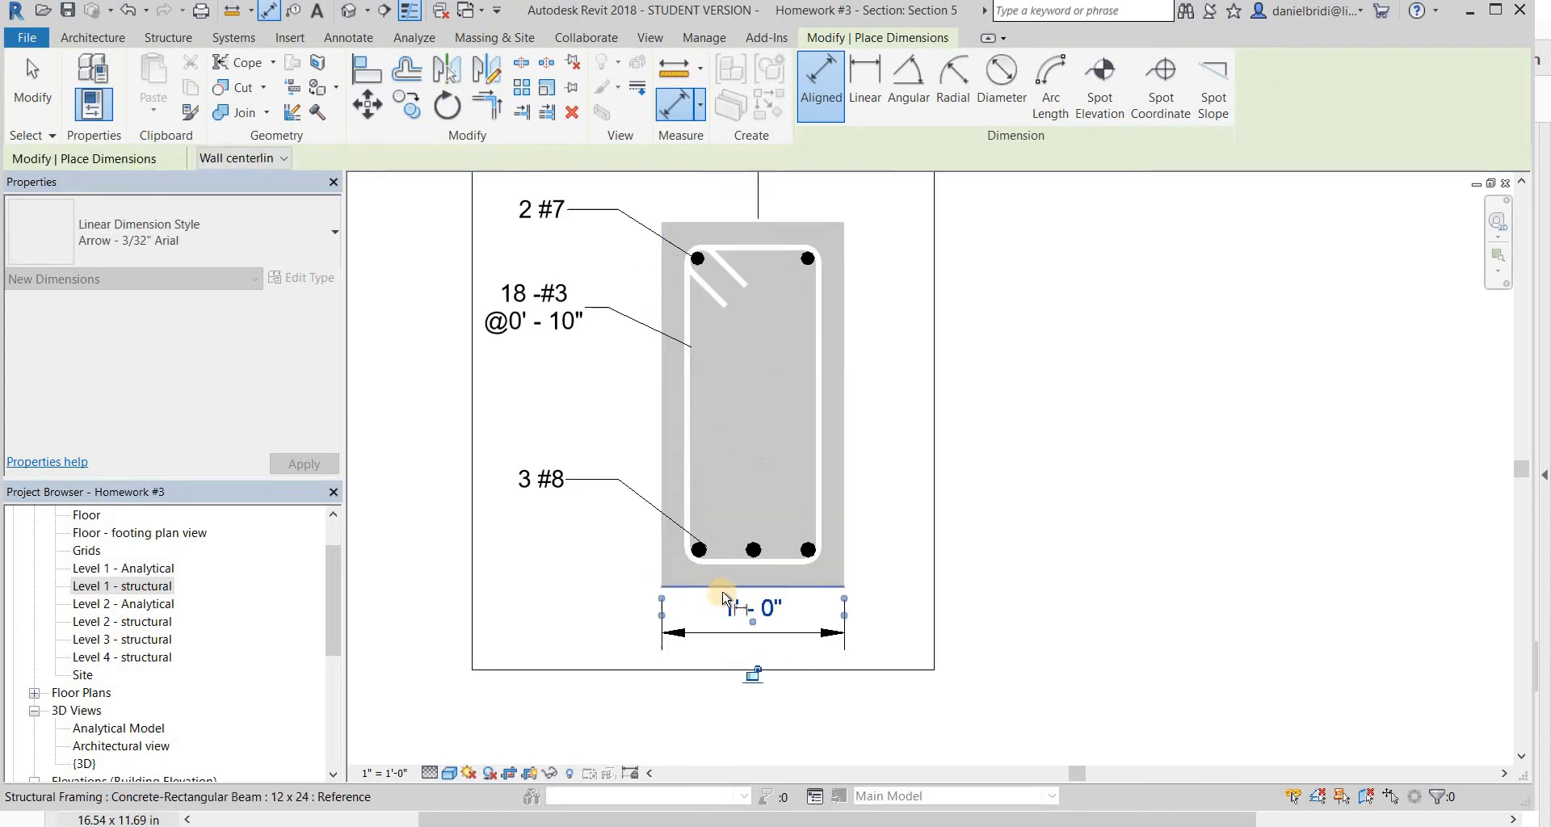
pyautogui.click(723, 591)
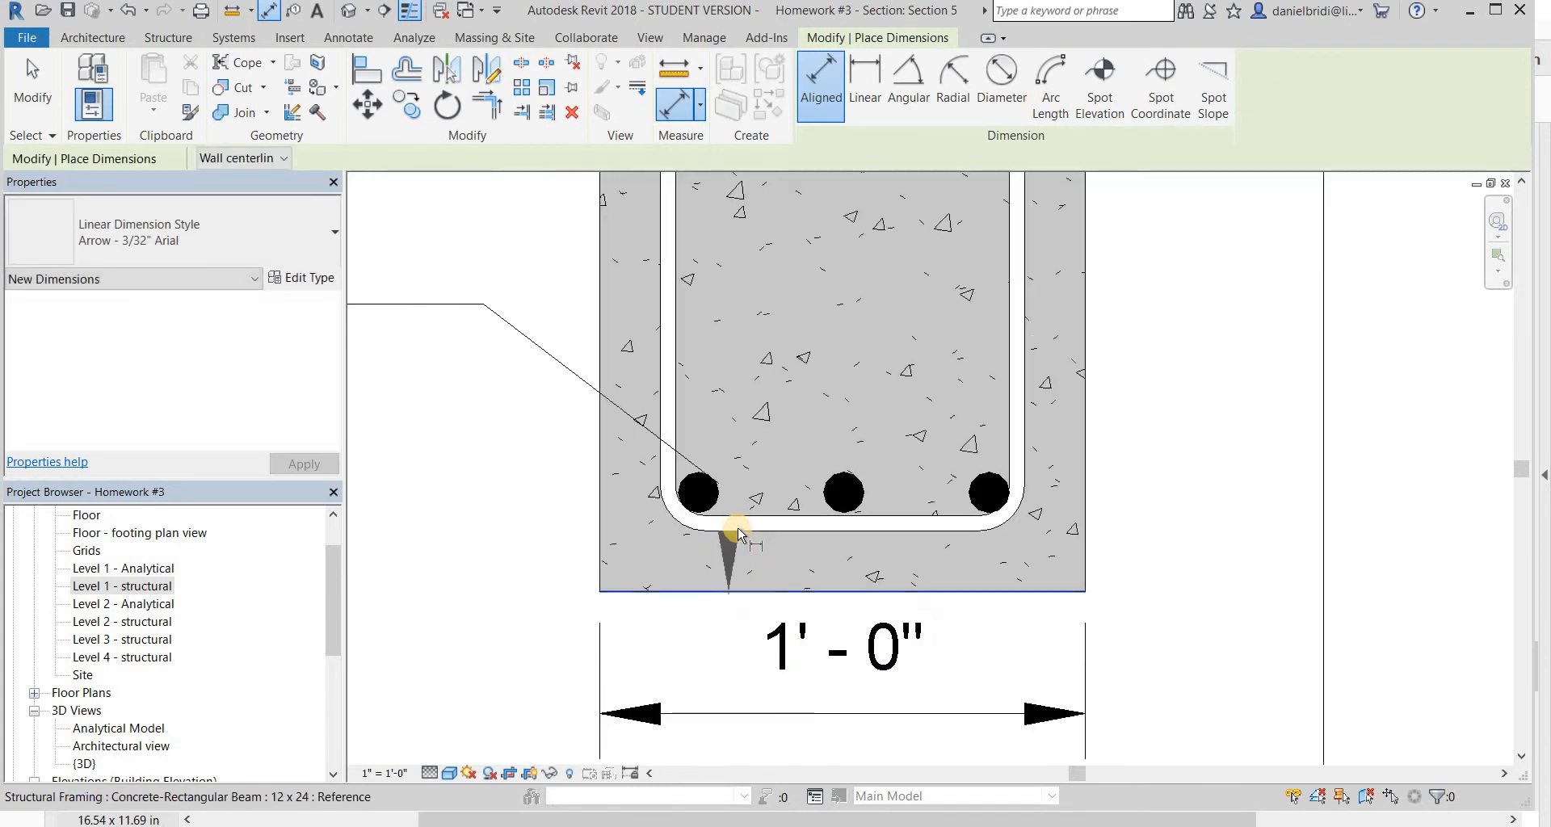
pyautogui.click(790, 529)
pyautogui.scroll(-3, 644, 551)
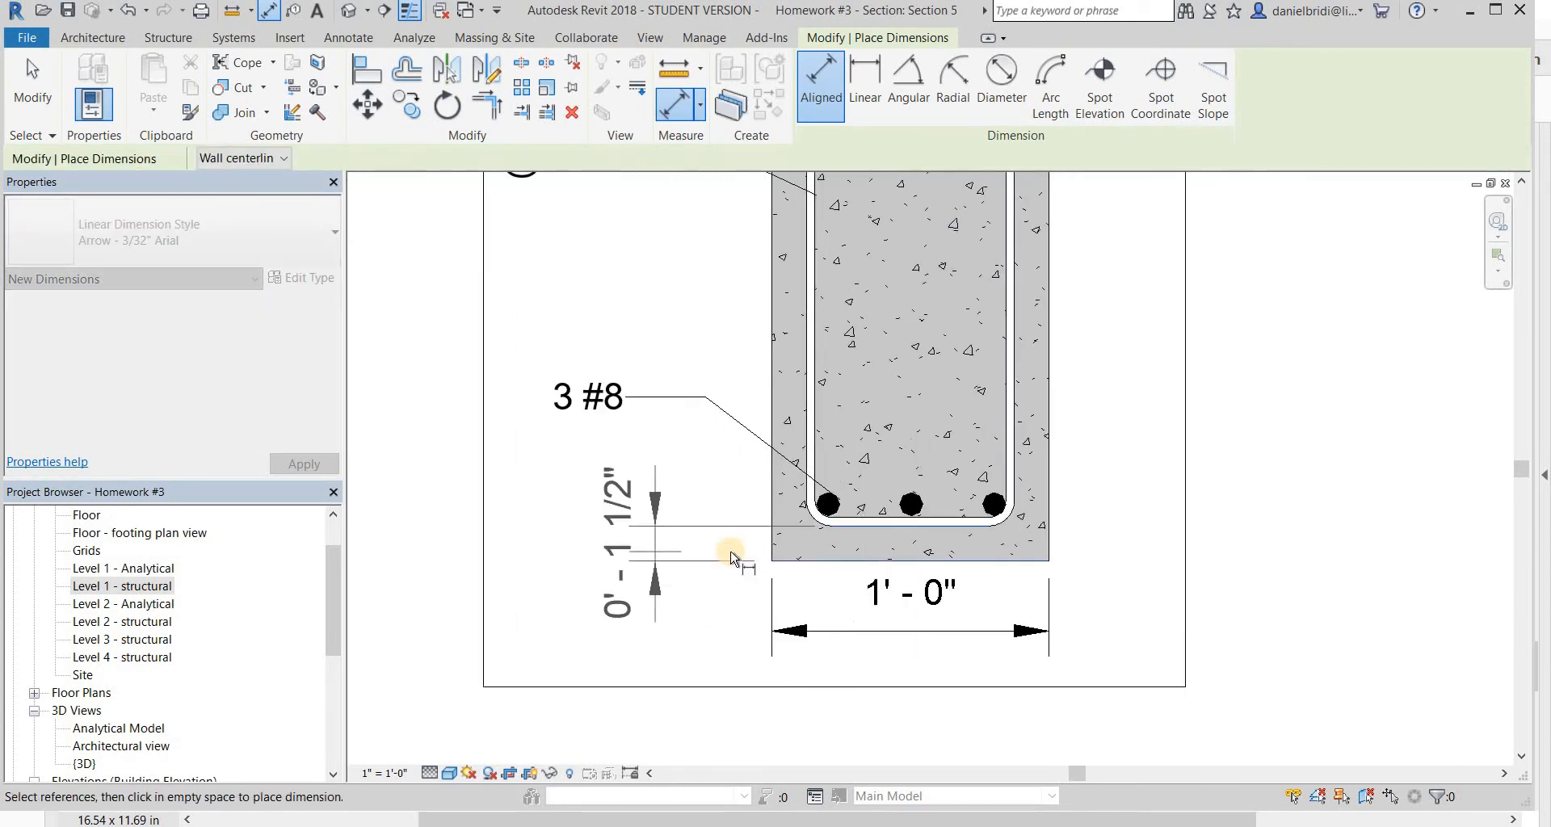
pyautogui.click(727, 557)
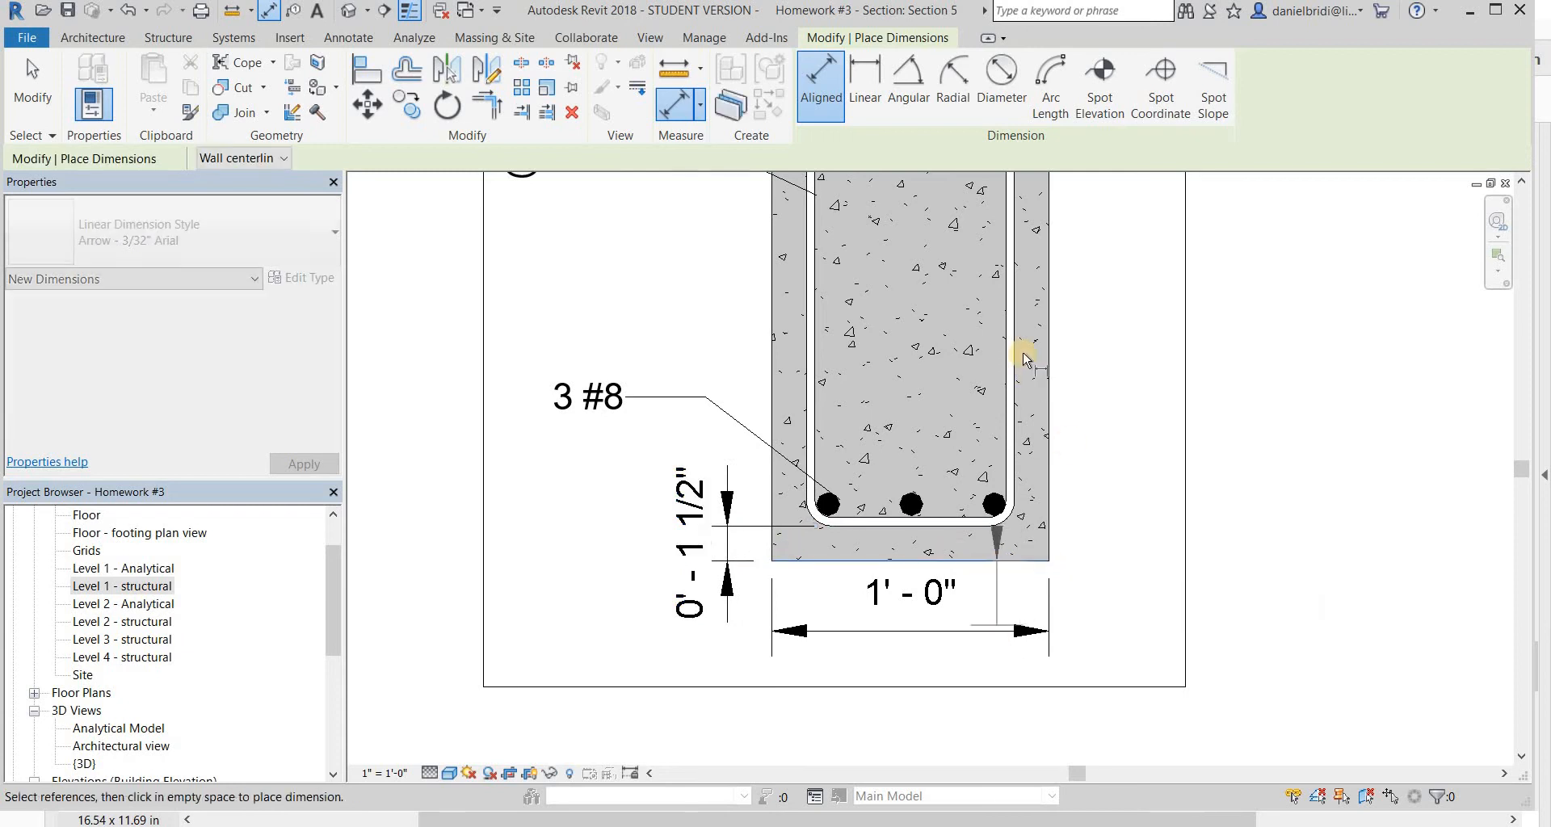
# - Dimension the beam's overall height outside its right edge and compare the annotations with the beam cross section in the Homework #4 PDF
pyautogui.scroll(-3, 1023, 359)
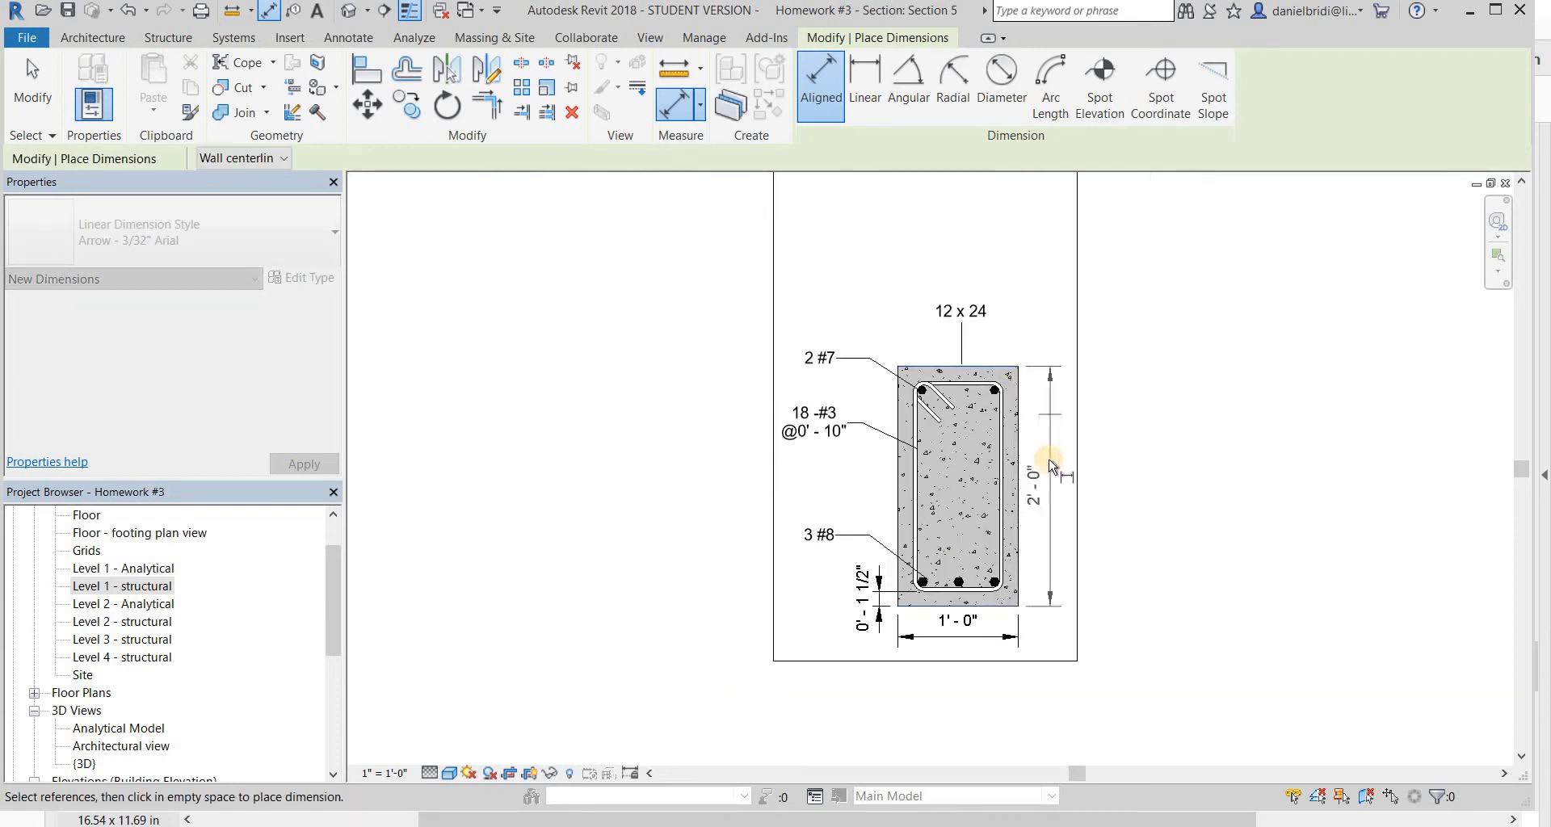
pyautogui.hotkey('alt', 'Tab')
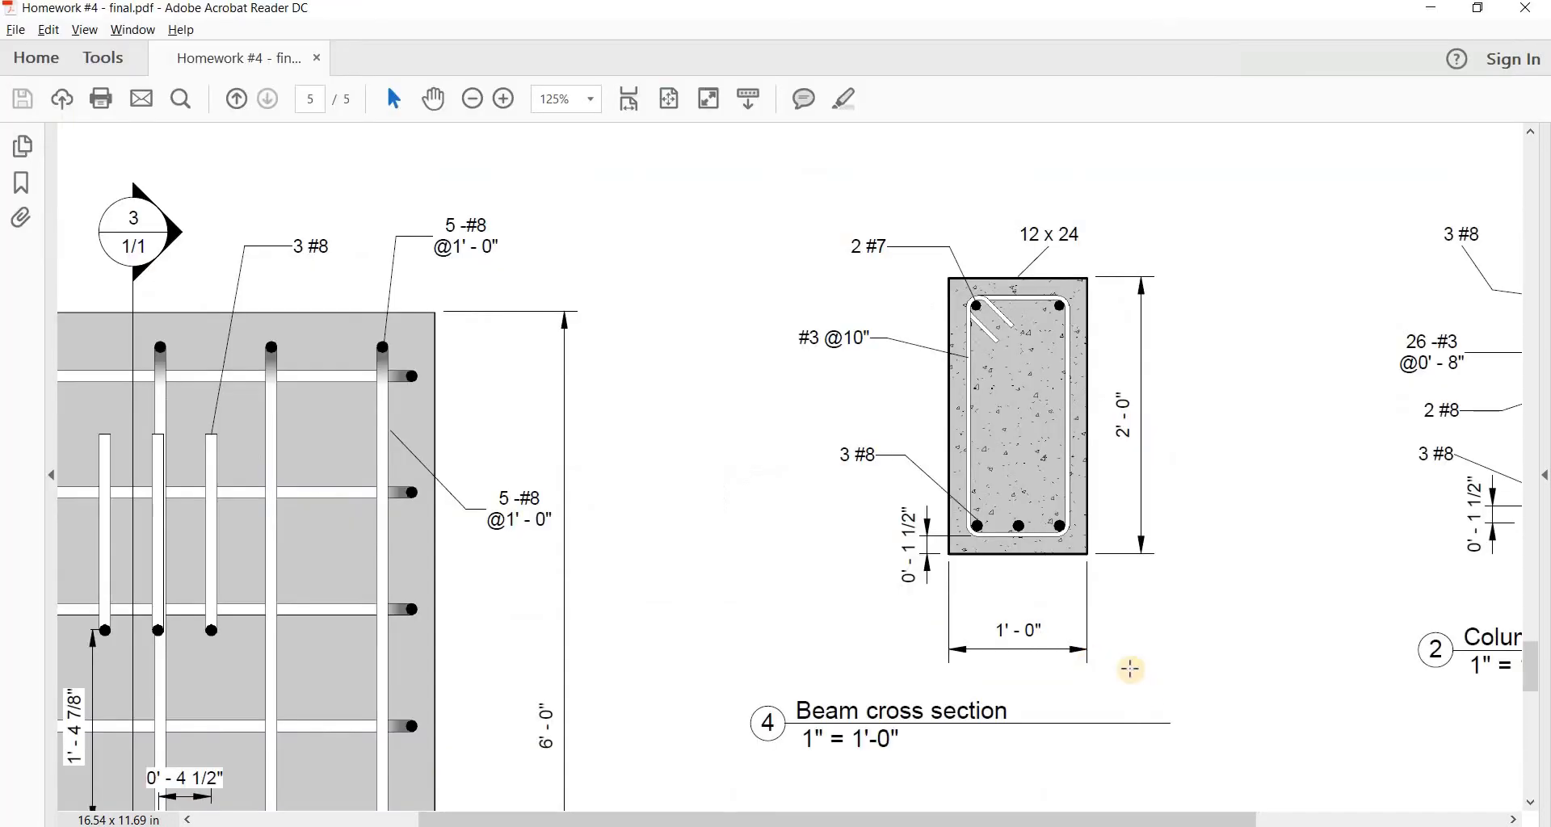
pyautogui.hotkey('alt', 'Tab')
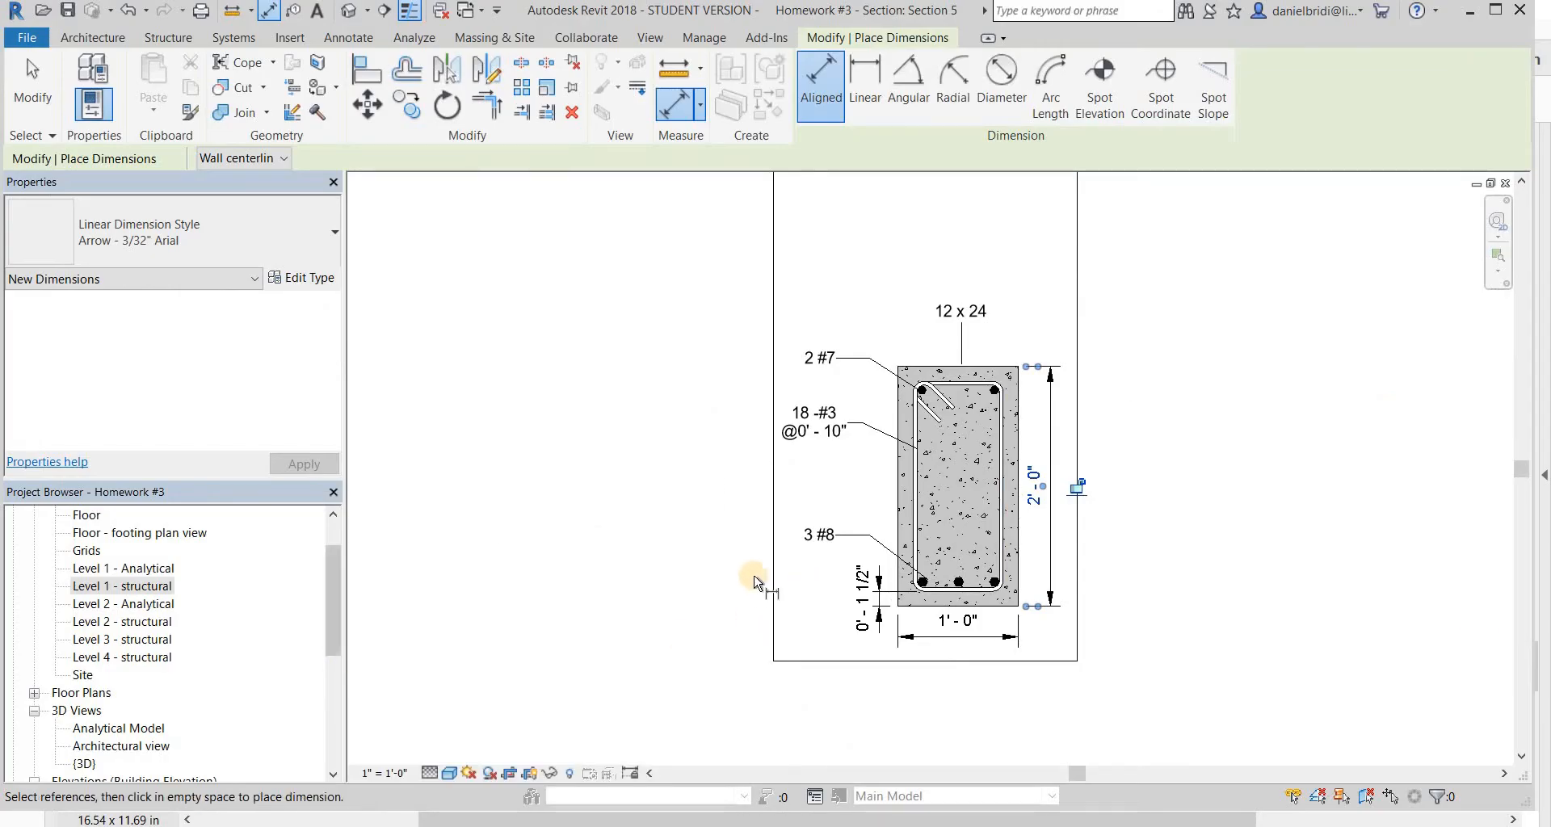
pyautogui.press('Escape')
pyautogui.press('Escape')
# - Lower the crop region's top edge to just above the 12 x 24 tag and hide the crop region
pyautogui.scroll(-2, 744, 596)
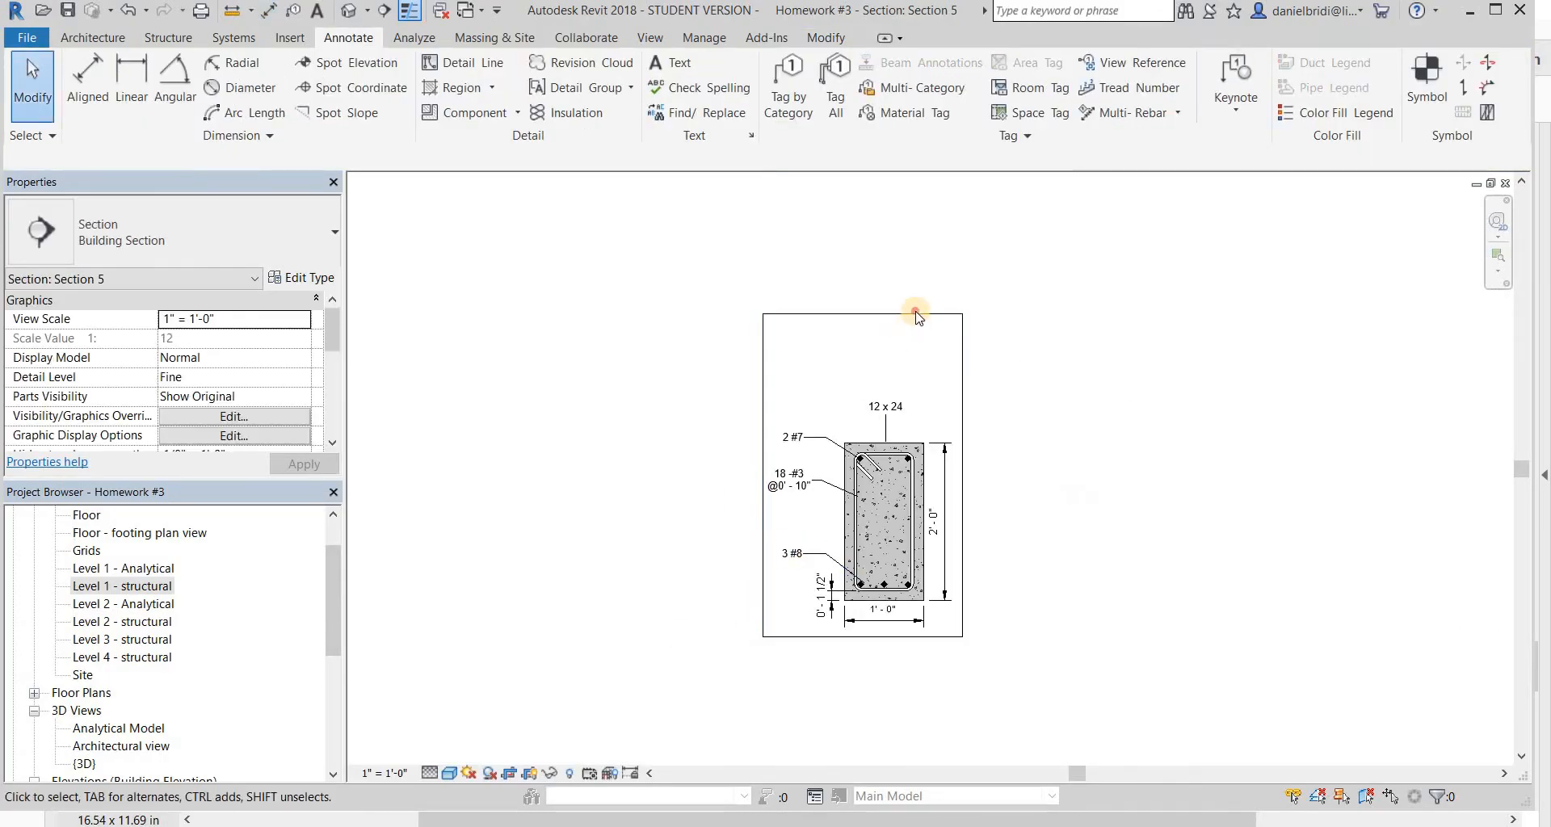
pyautogui.click(867, 315)
pyautogui.moveTo(862, 313); pyautogui.dragTo(861, 394)
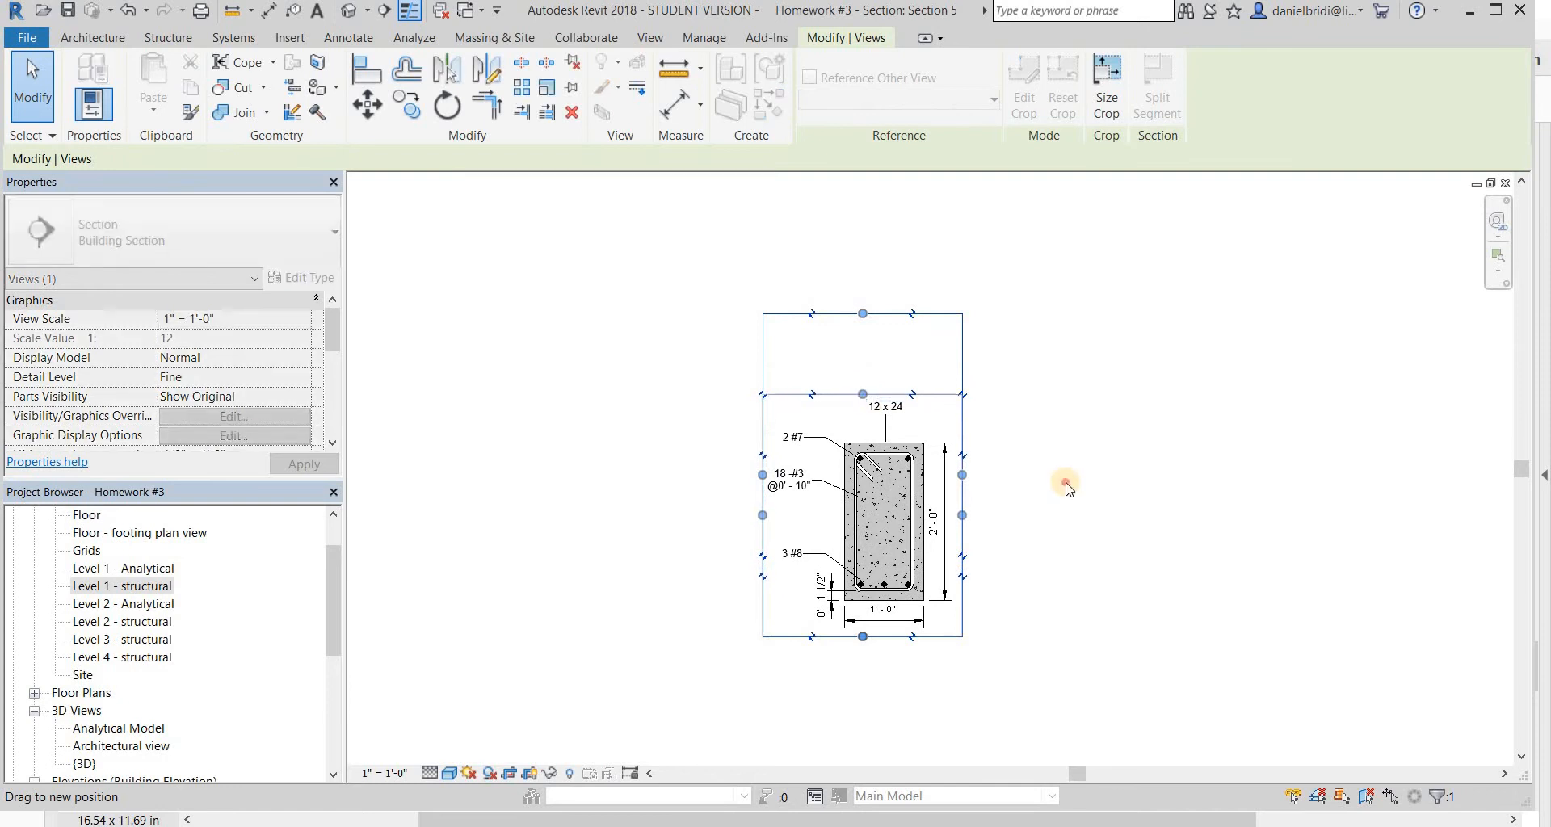
pyautogui.press('Escape')
pyautogui.moveTo(643, 509); pyautogui.dragTo(499, 467, button='middle')
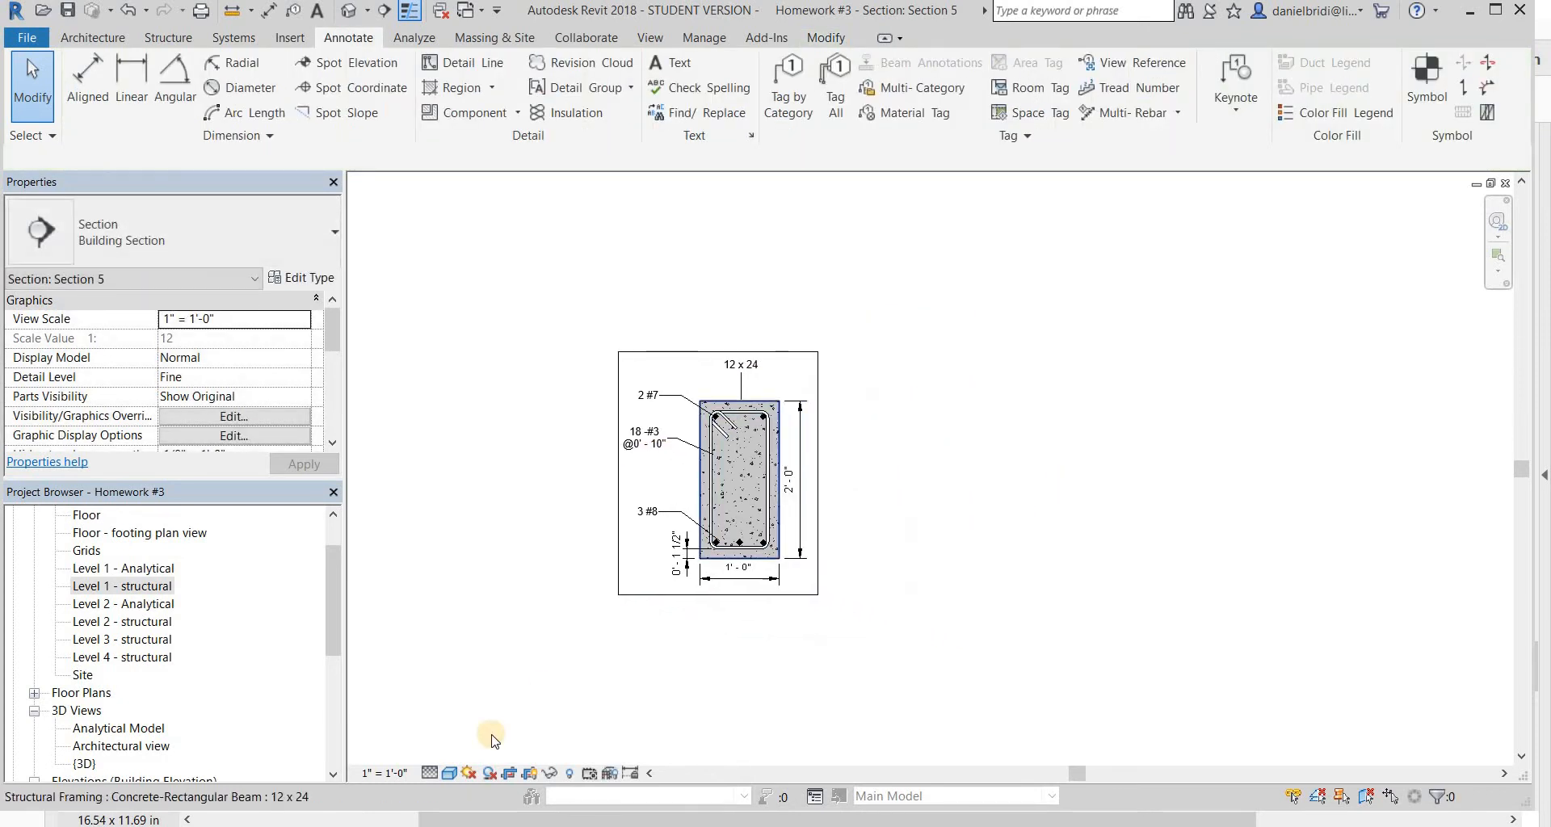
pyautogui.click(532, 776)
# - Rename the Section 5 view as "Beam cross section"
pyautogui.scroll(-5, 132, 725)
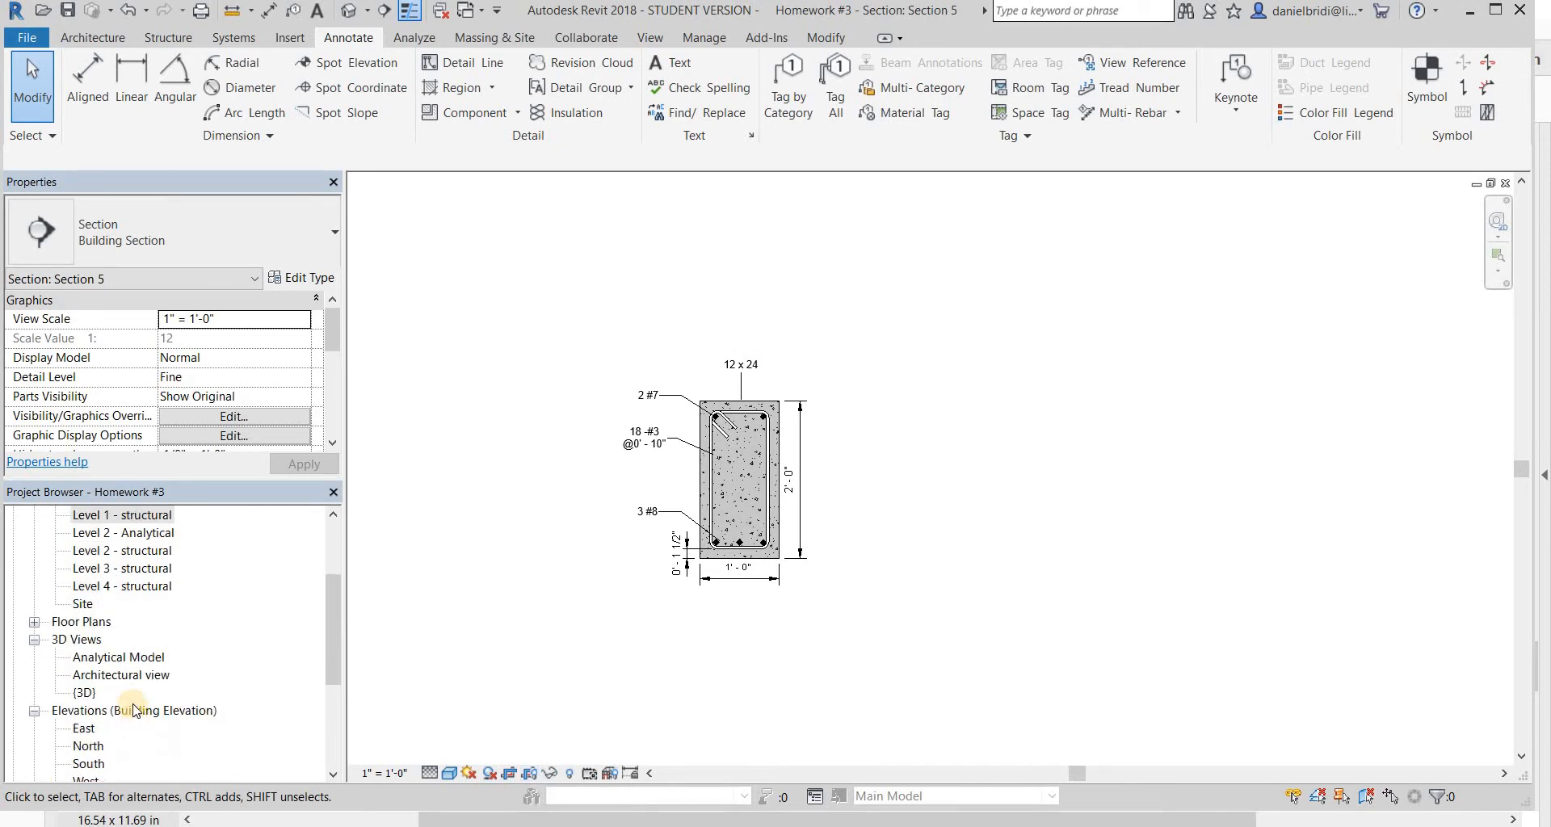
pyautogui.click(108, 657)
pyautogui.rightClick(108, 658)
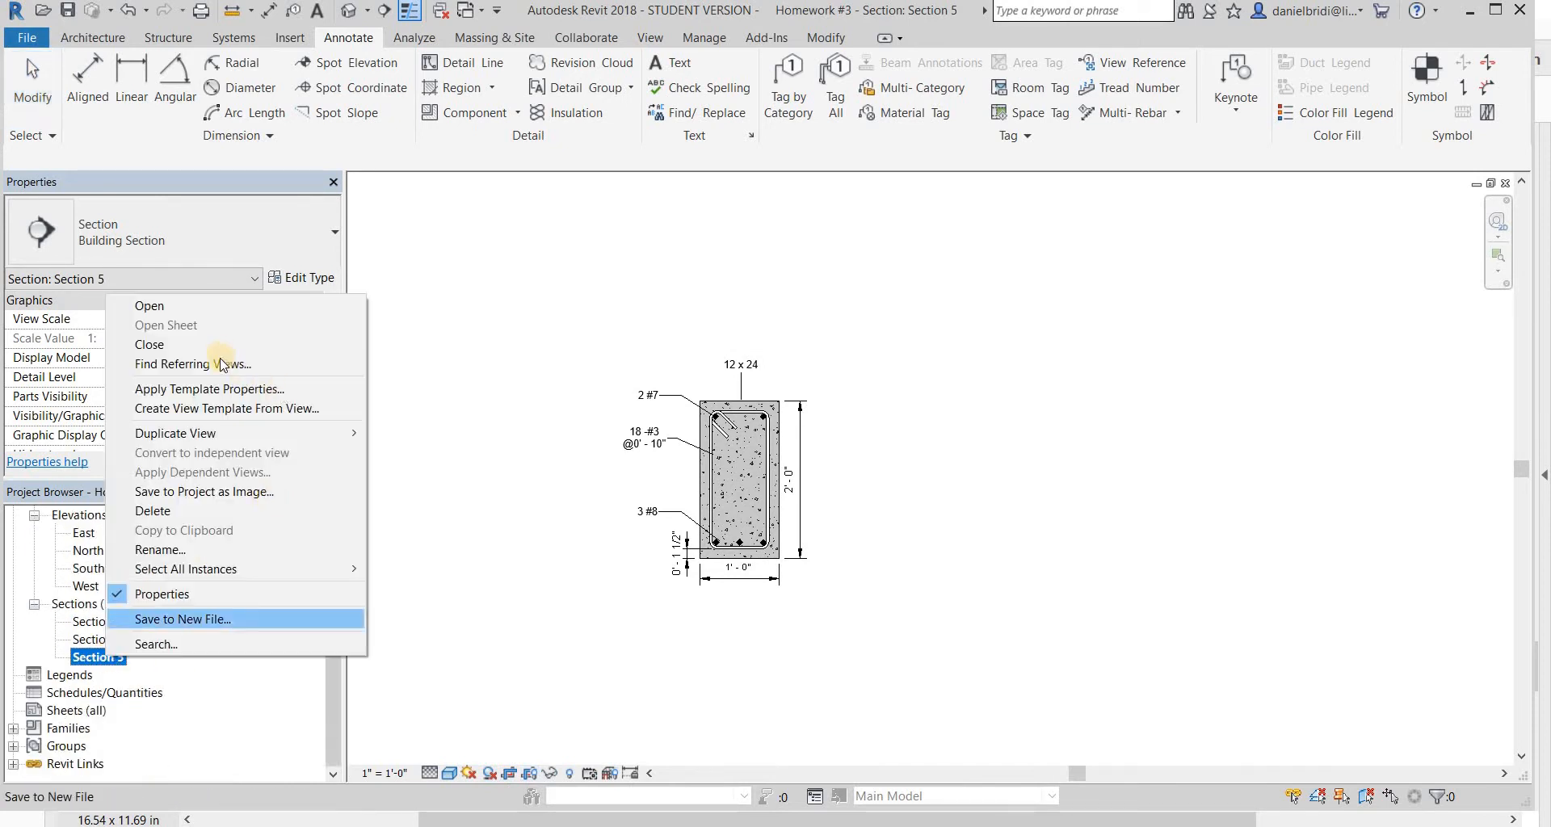
pyautogui.click(241, 550)
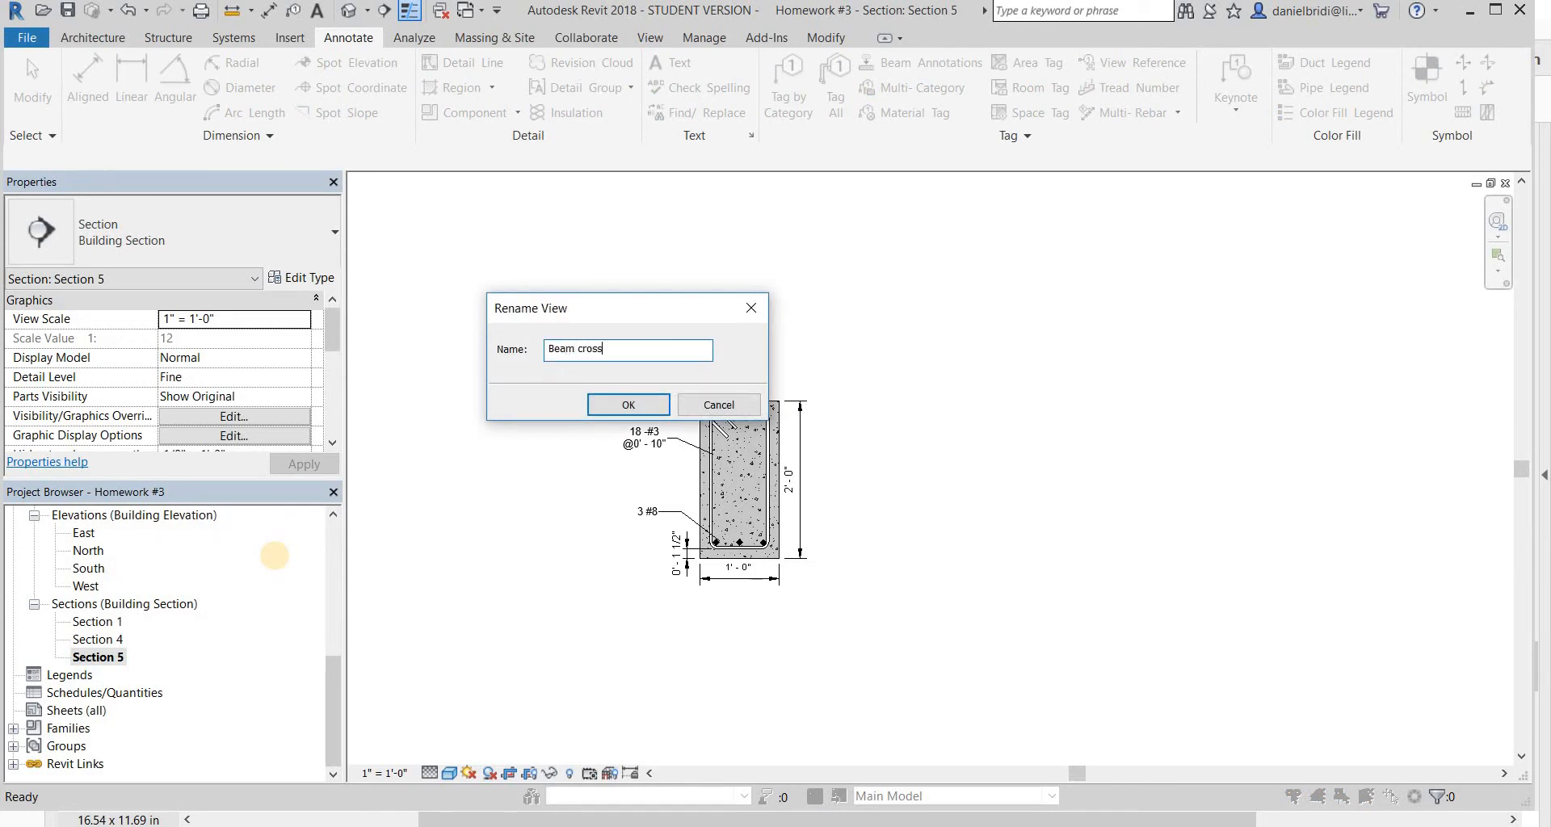
pyautogui.press('Return')
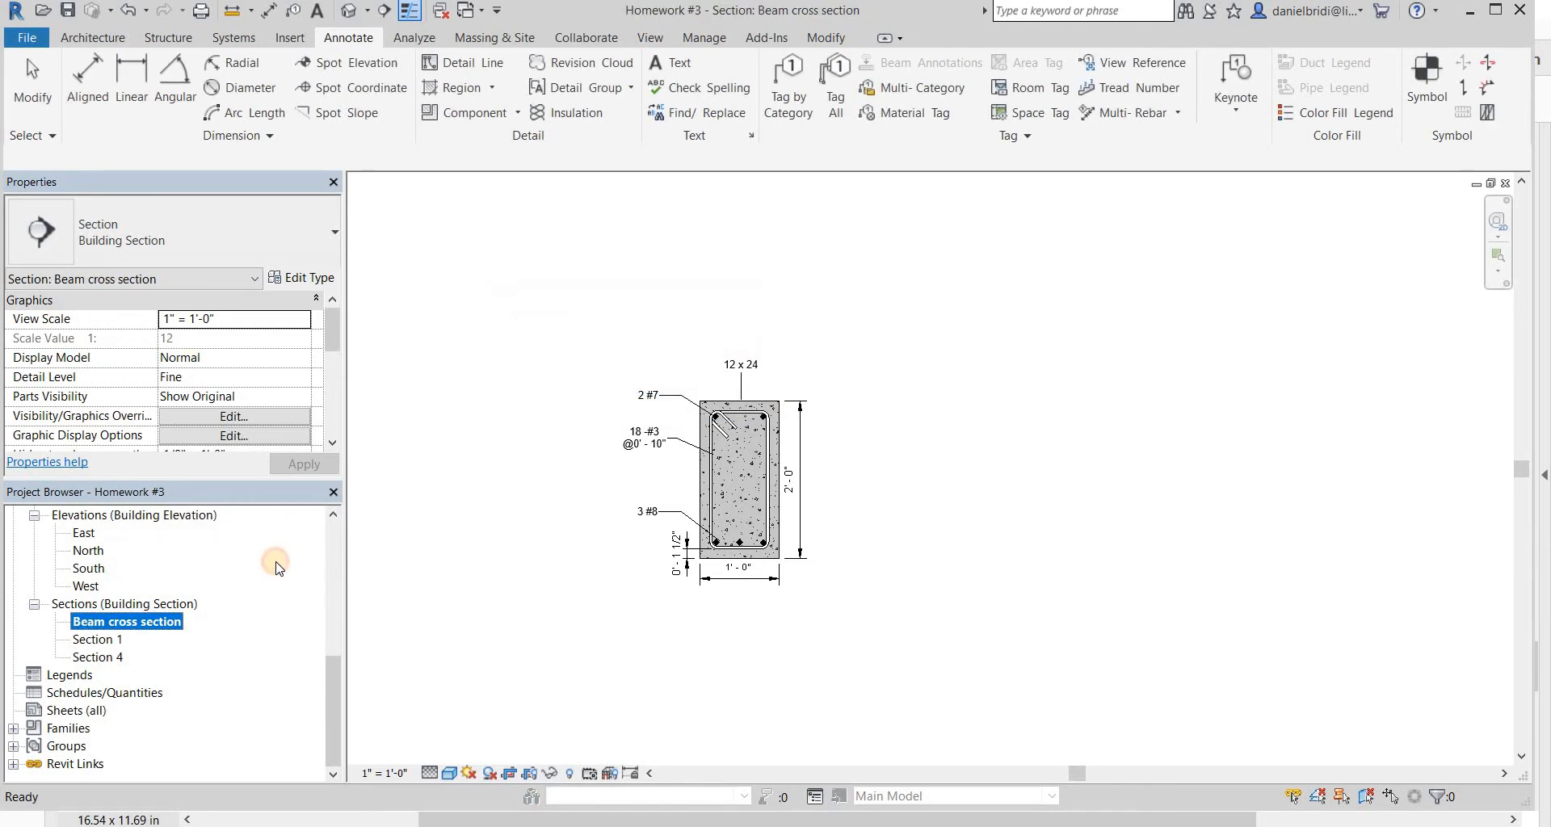
# - Open the Level 1 - structural plan and examine the reinforced 14 x 22 column and its footing on grid line 1
pyautogui.scroll(6, 275, 567)
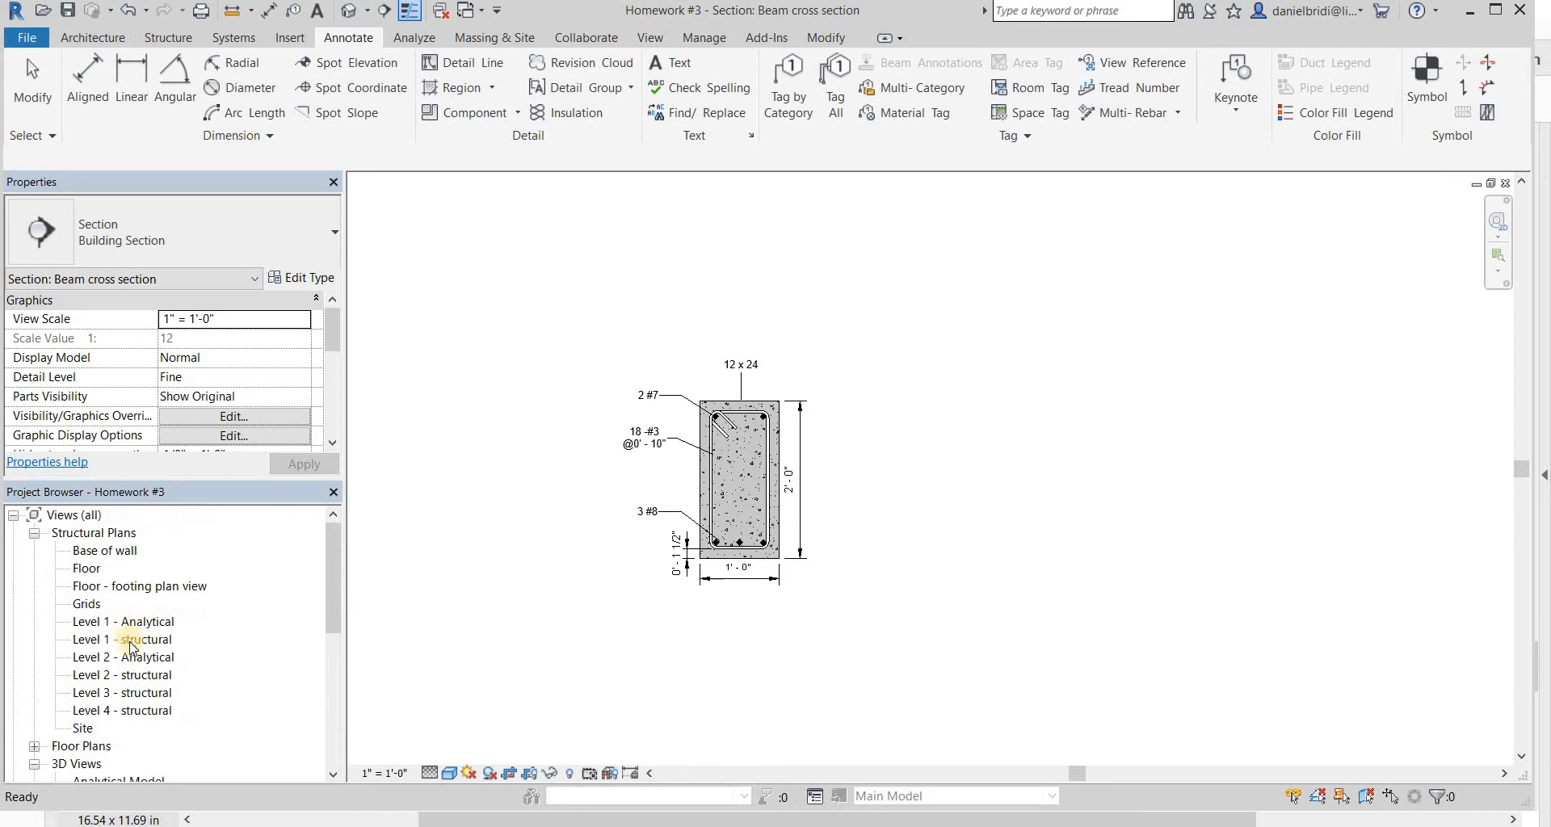
pyautogui.doubleClick(136, 639)
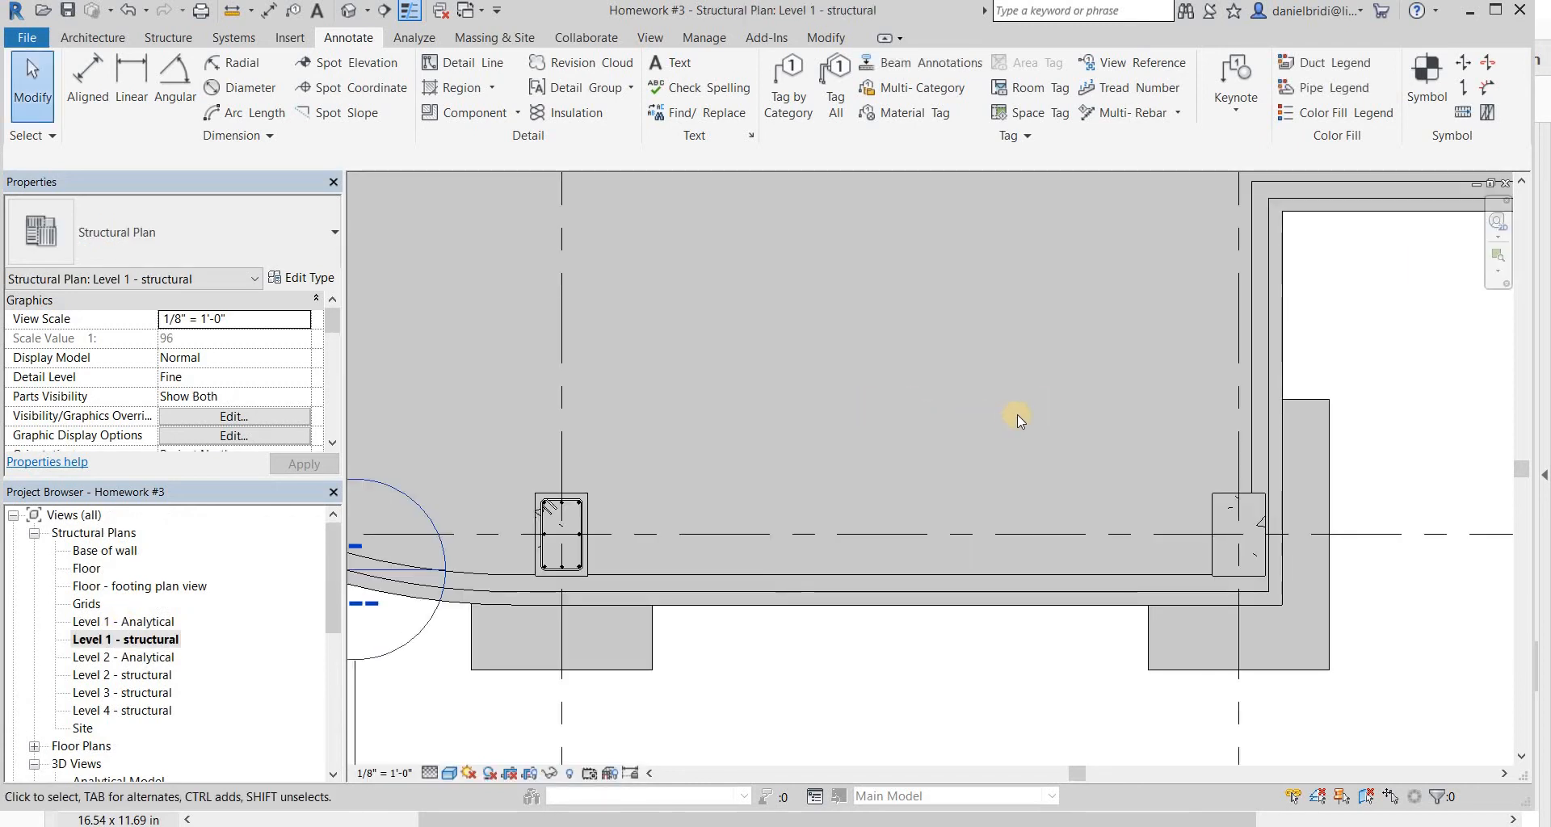
pyautogui.scroll(-4, 1021, 405)
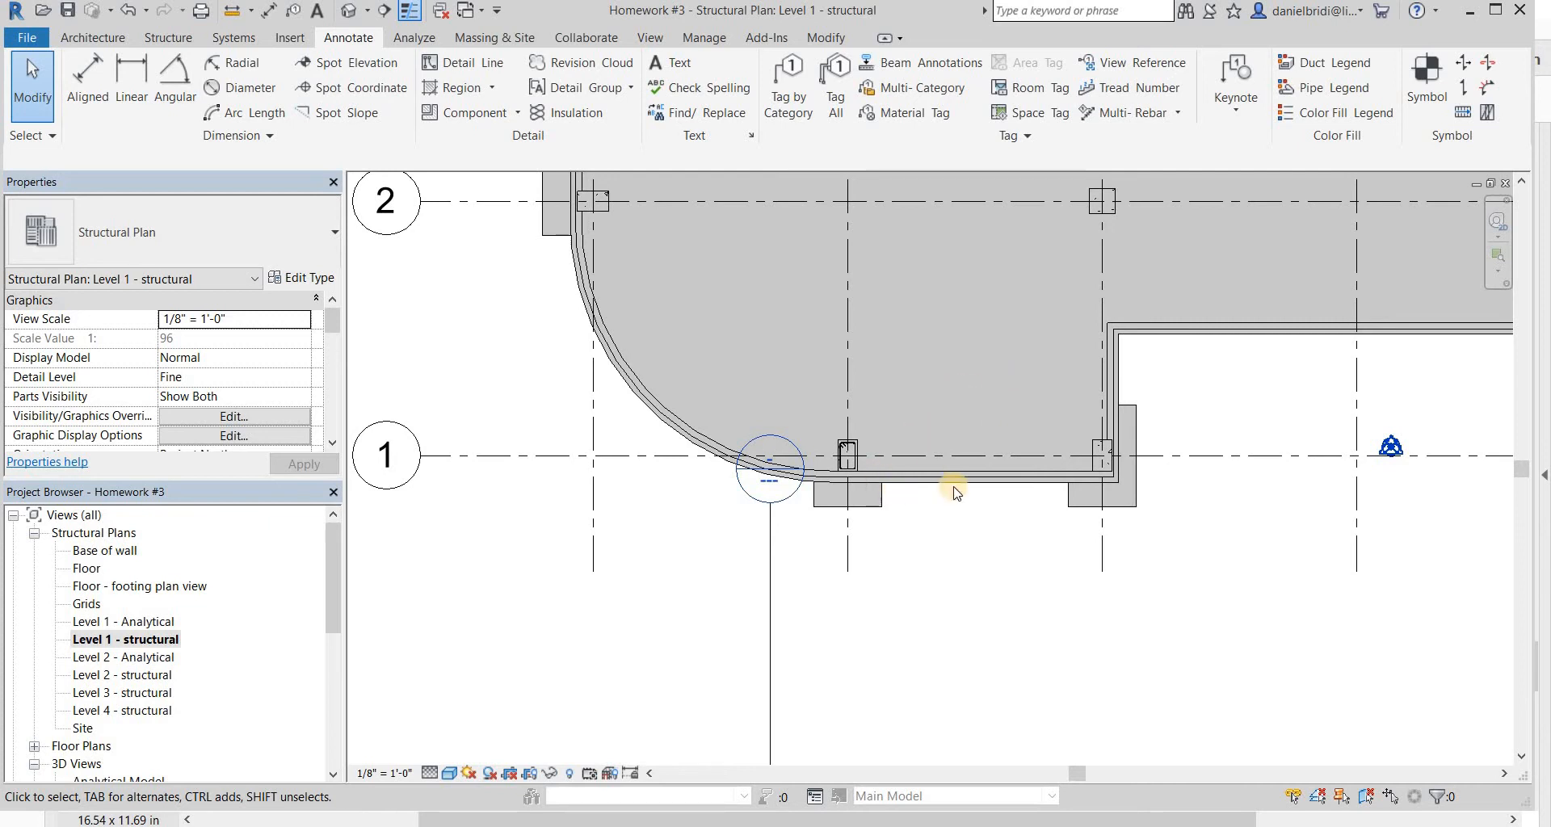
pyautogui.scroll(4, 864, 429)
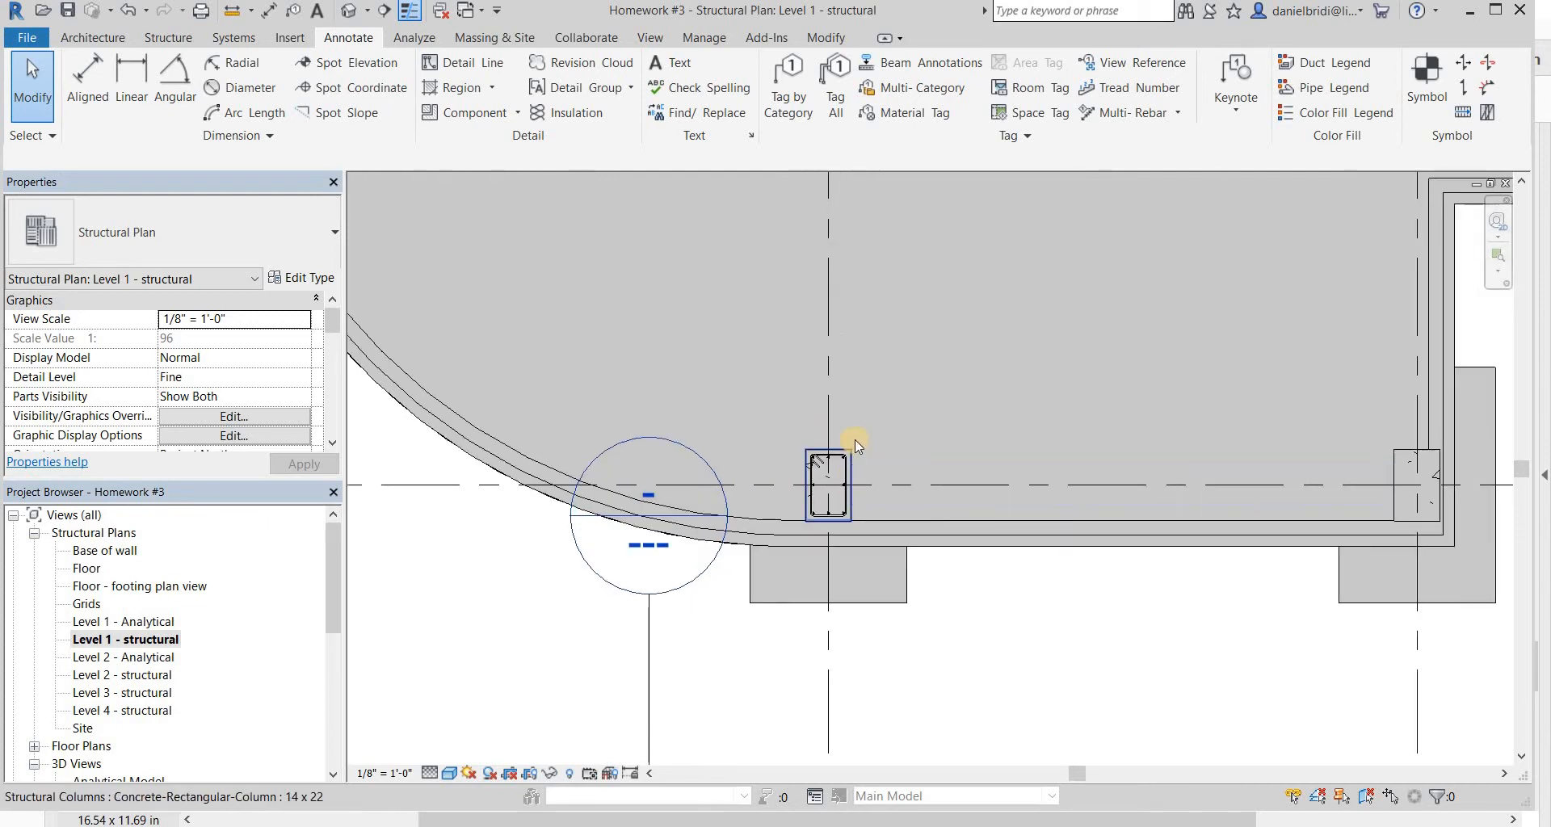
pyautogui.scroll(-6, 855, 439)
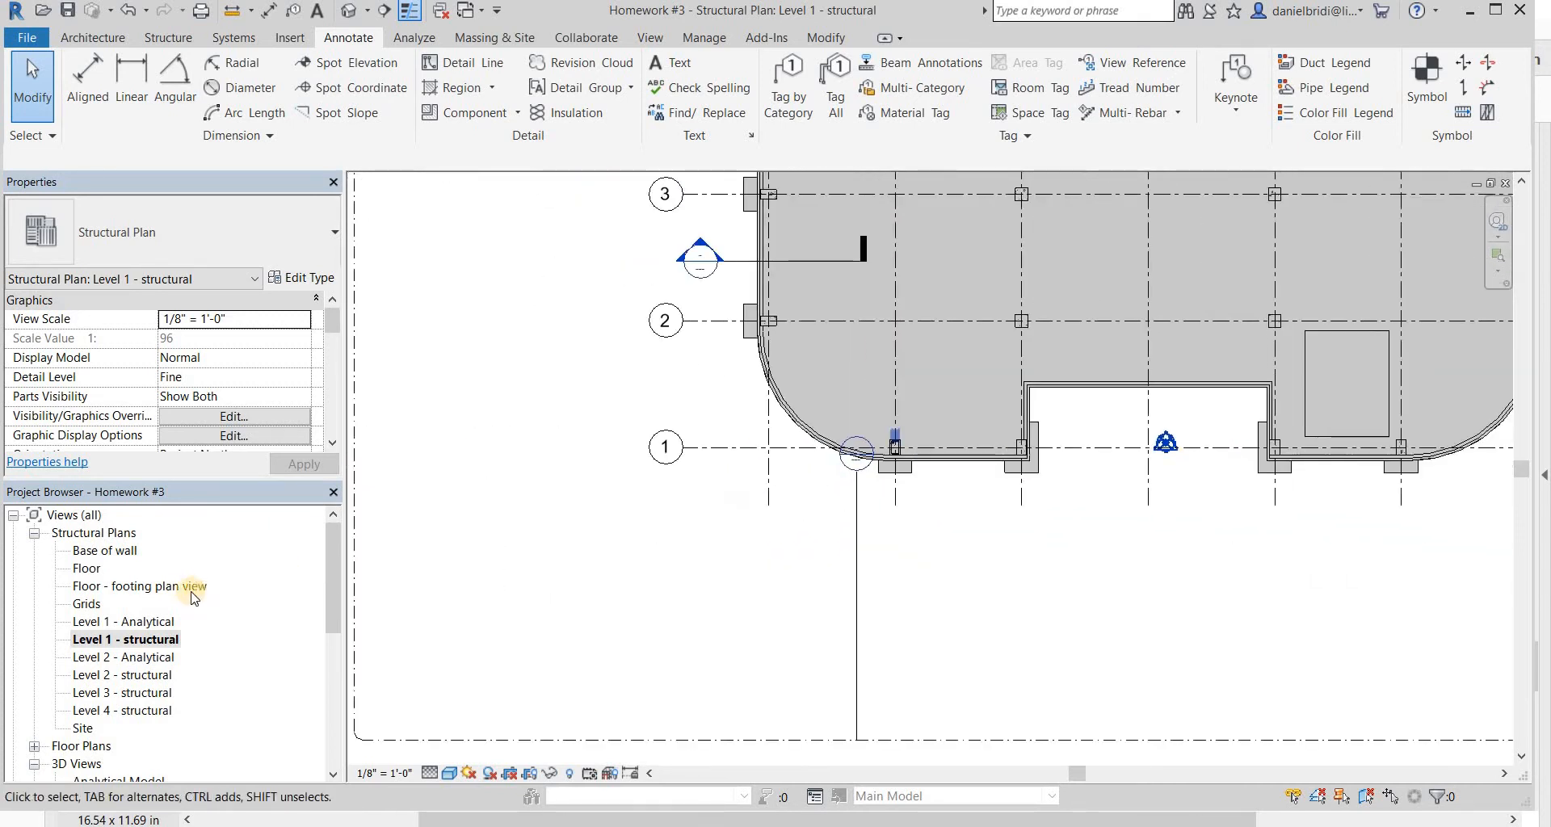
pyautogui.rightClick(98, 640)
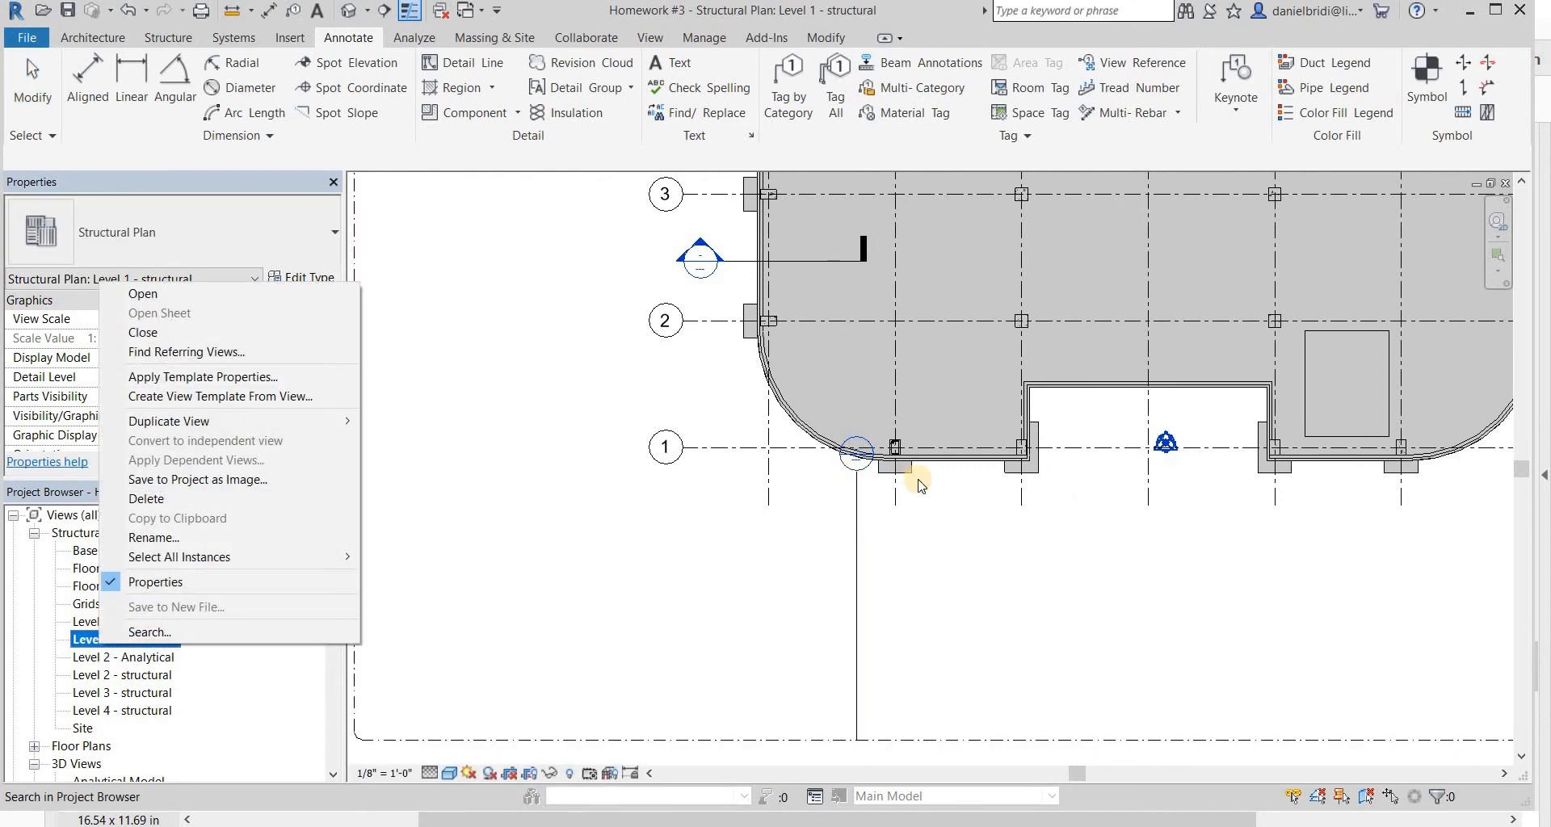
pyautogui.click(913, 453)
pyautogui.scroll(2, 904, 433)
pyautogui.scroll(4, 906, 434)
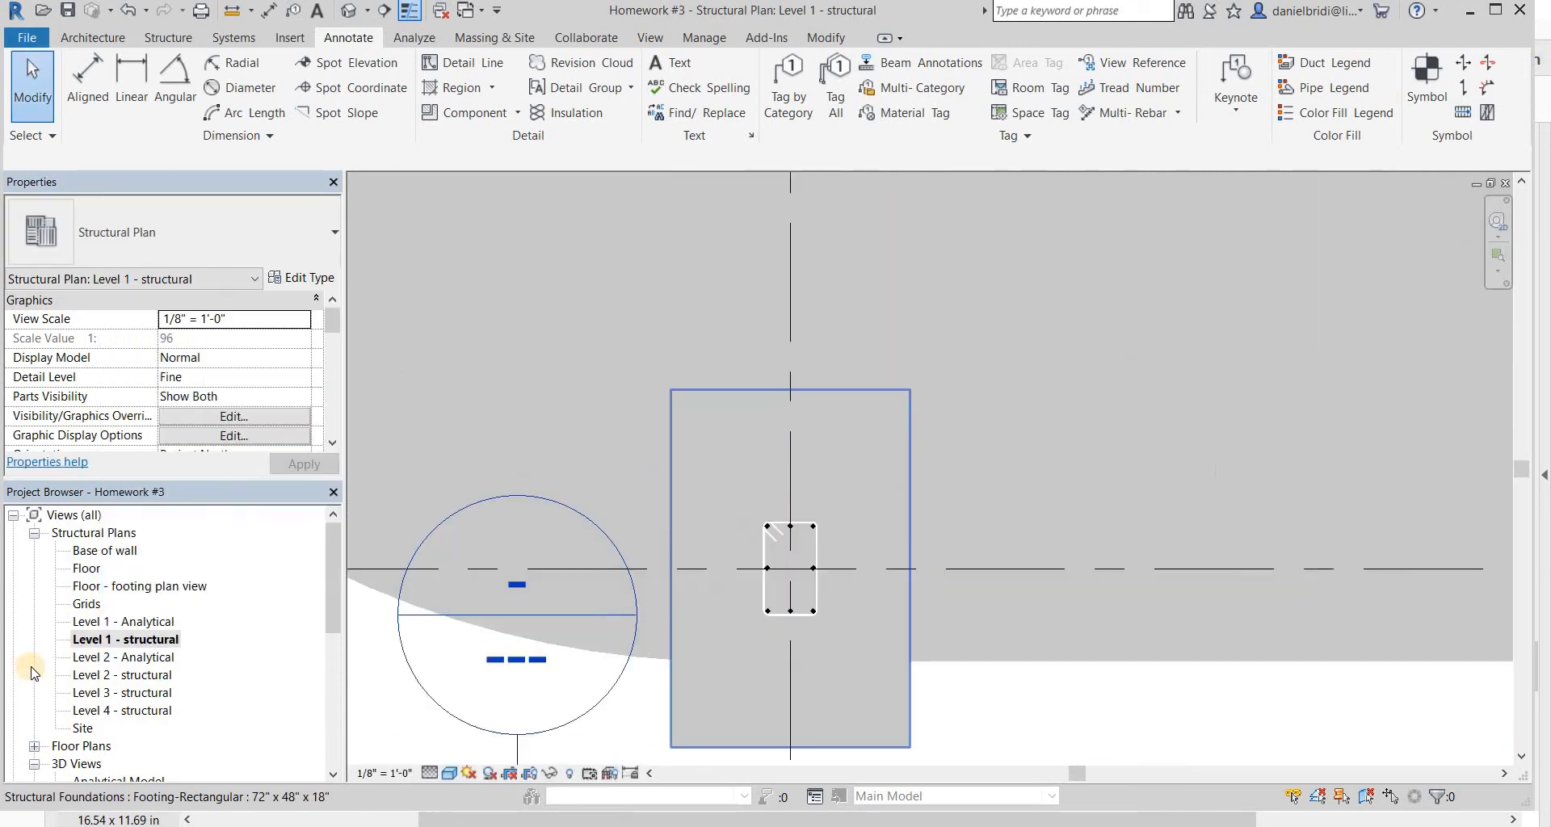
# - Duplicate the Level 1 - structural plan and rename the copy as "Column cross section"
pyautogui.rightClick(142, 642)
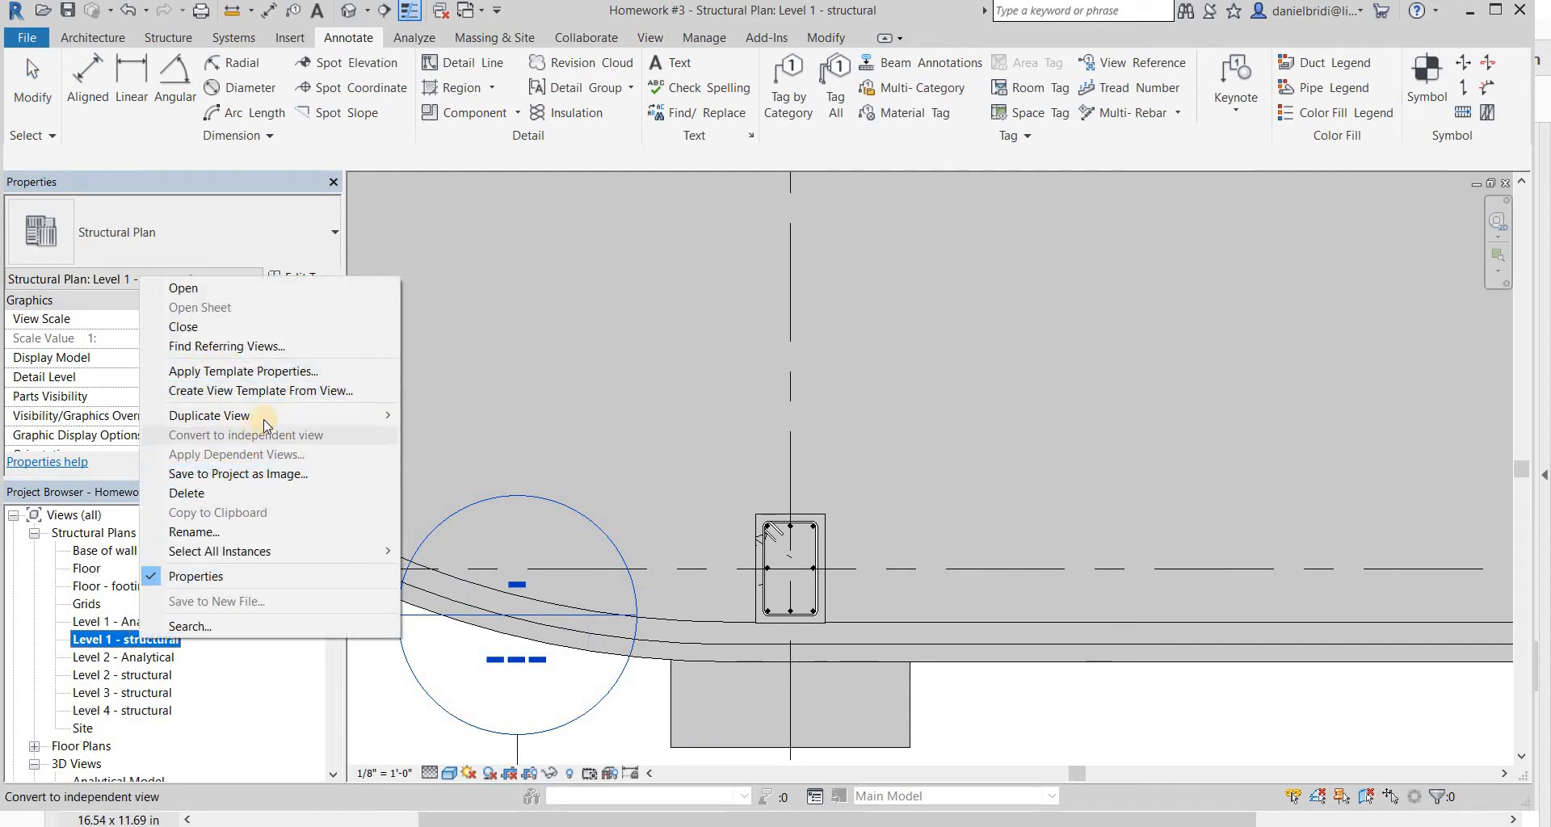
pyautogui.moveTo(250, 415)
pyautogui.click(453, 416)
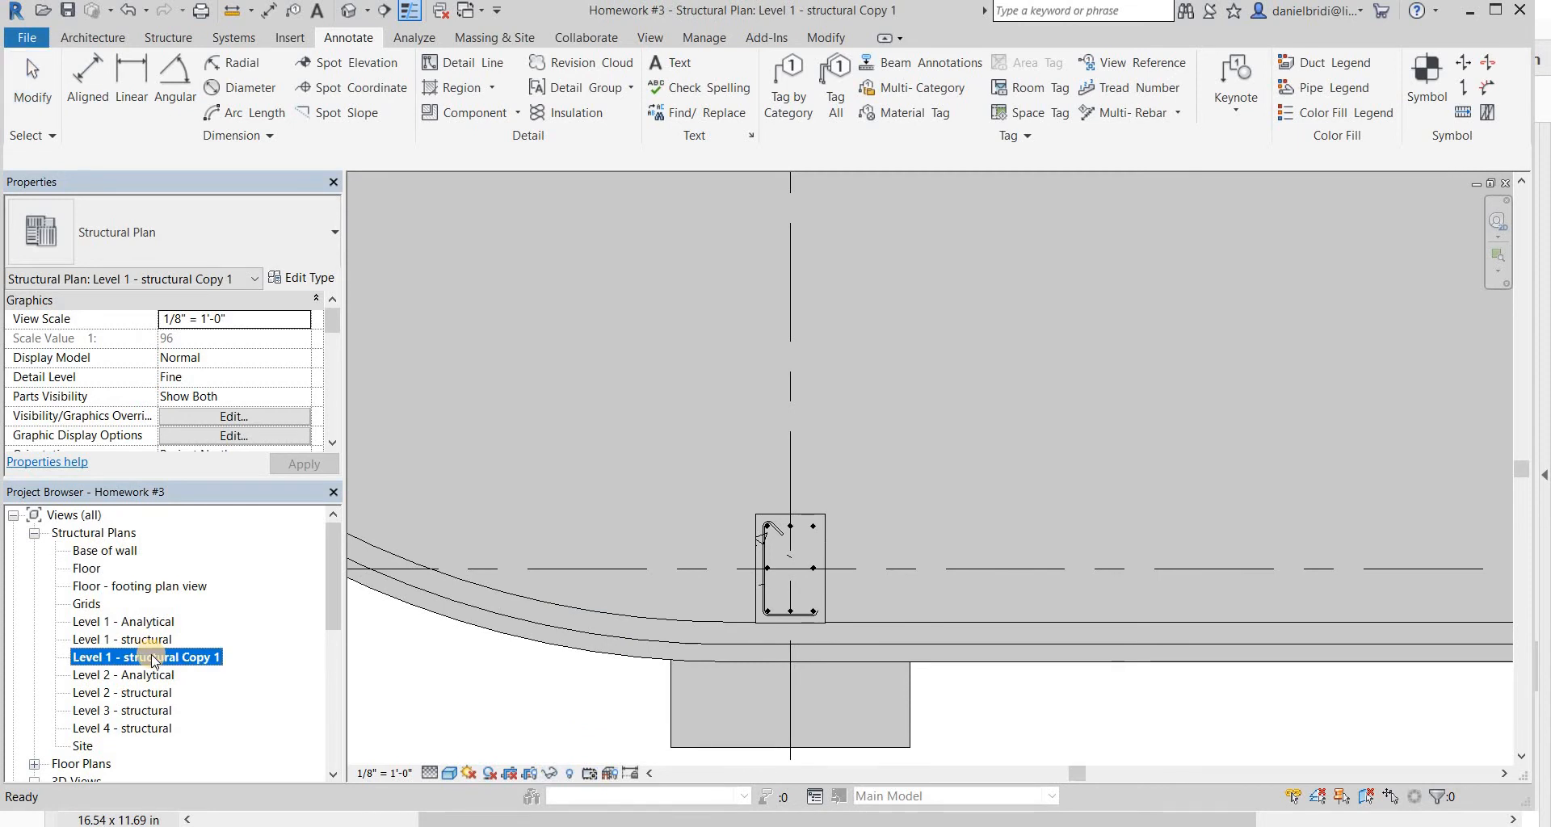
pyautogui.press('F2')
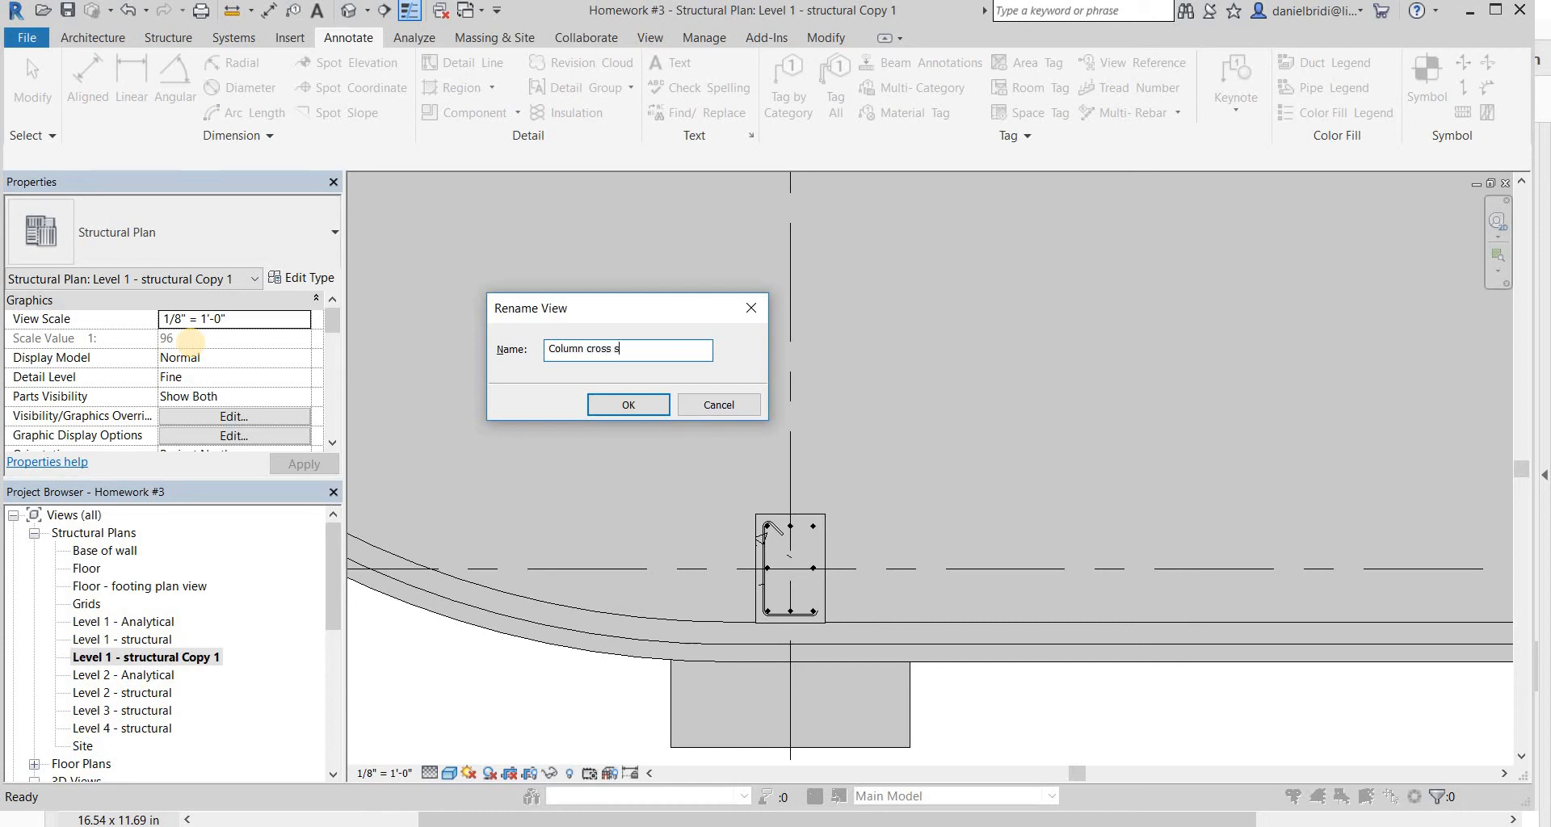
pyautogui.write('Column cross section')
pyautogui.press('Return')
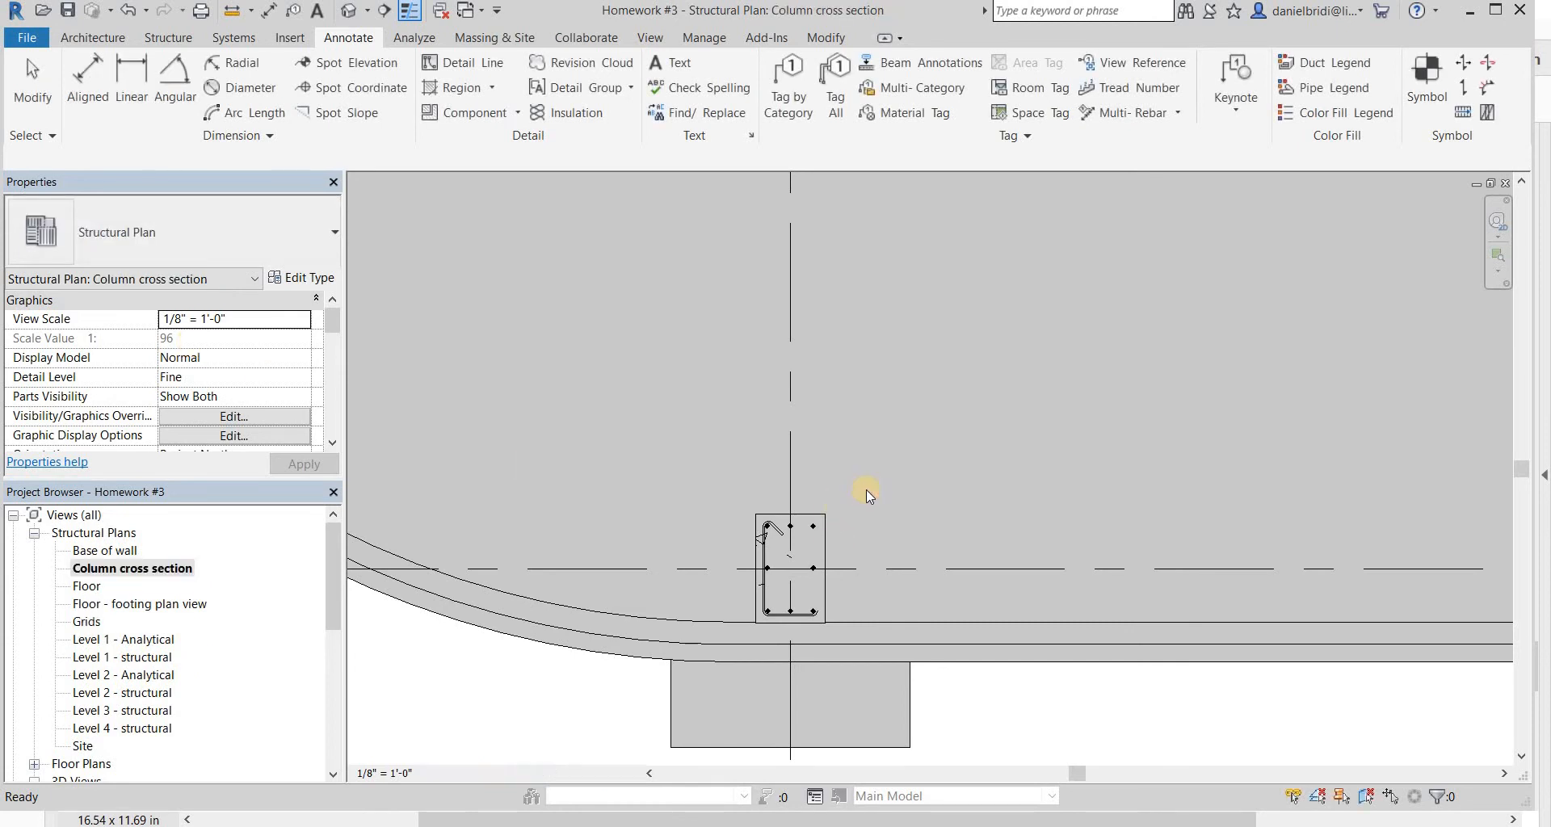
# - Compare how the column's tie is displayed in the Column cross section view and in the Level 1 - structural plan
pyautogui.scroll(-1, 860, 488)
pyautogui.scroll(-3, 859, 488)
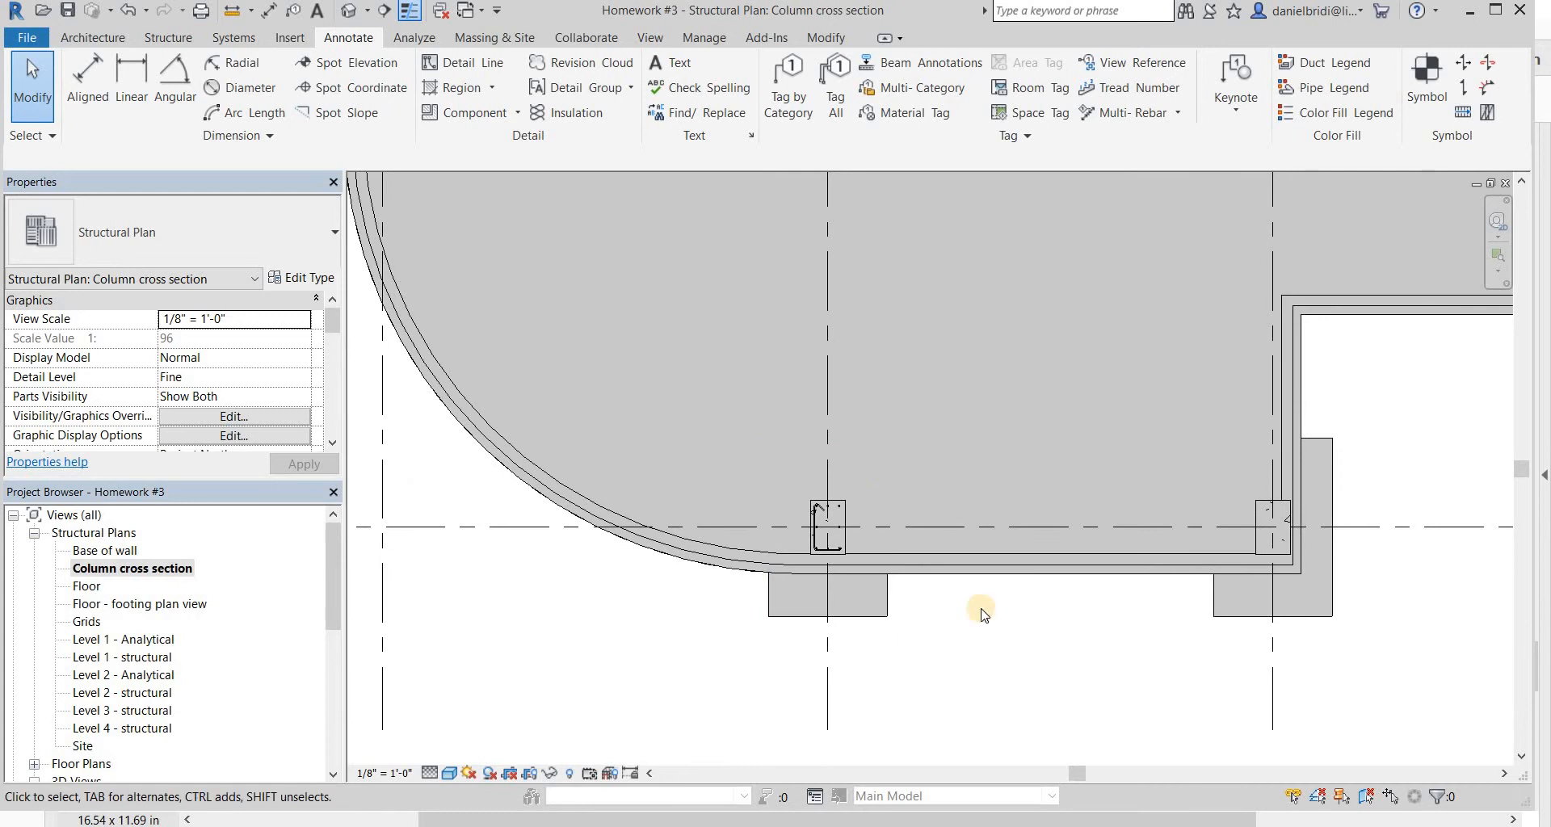
pyautogui.scroll(2, 983, 614)
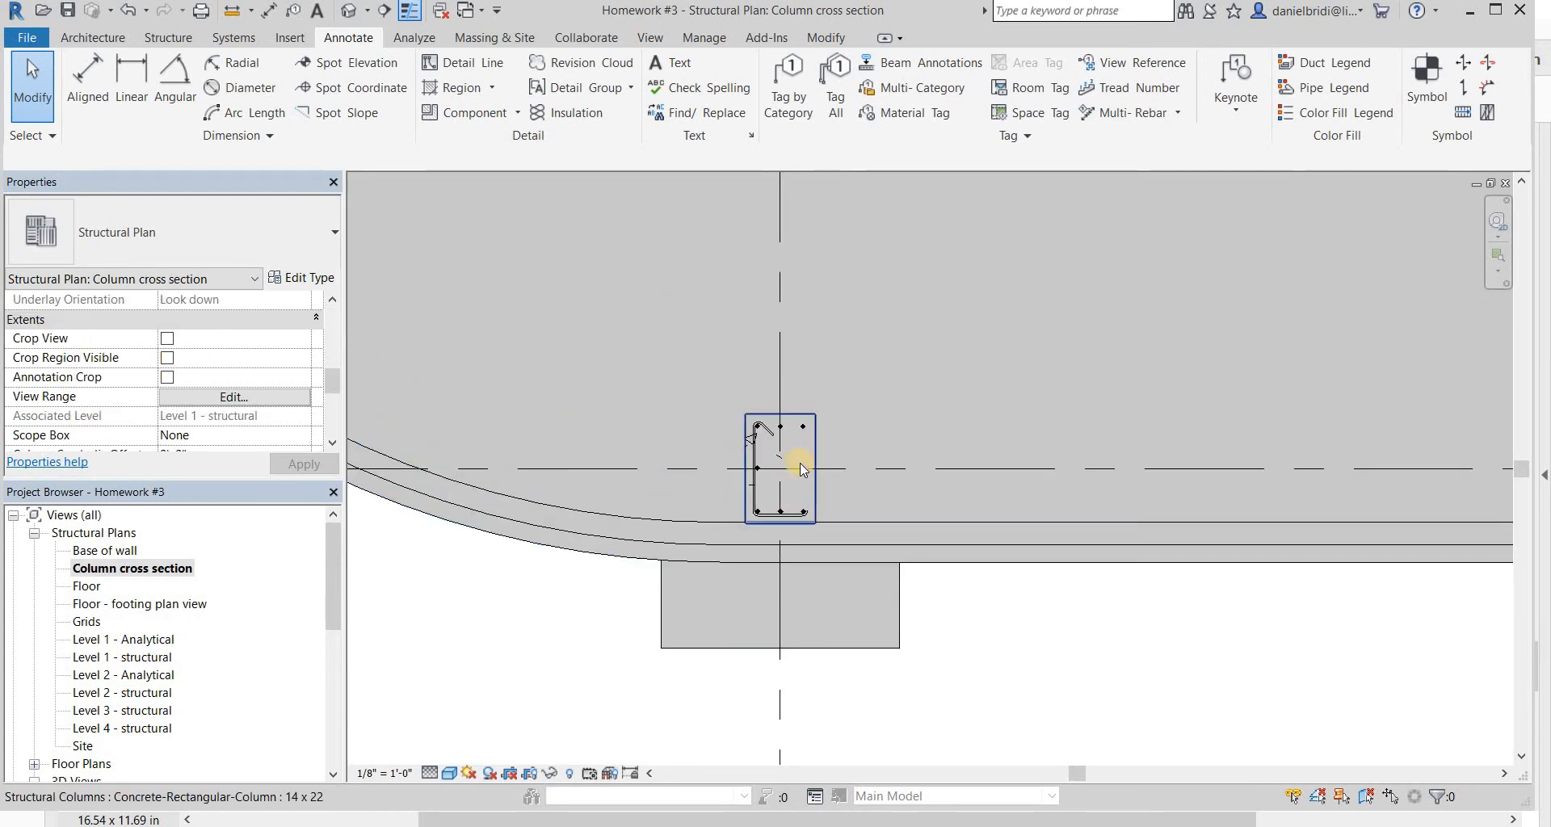
pyautogui.scroll(5, 794, 467)
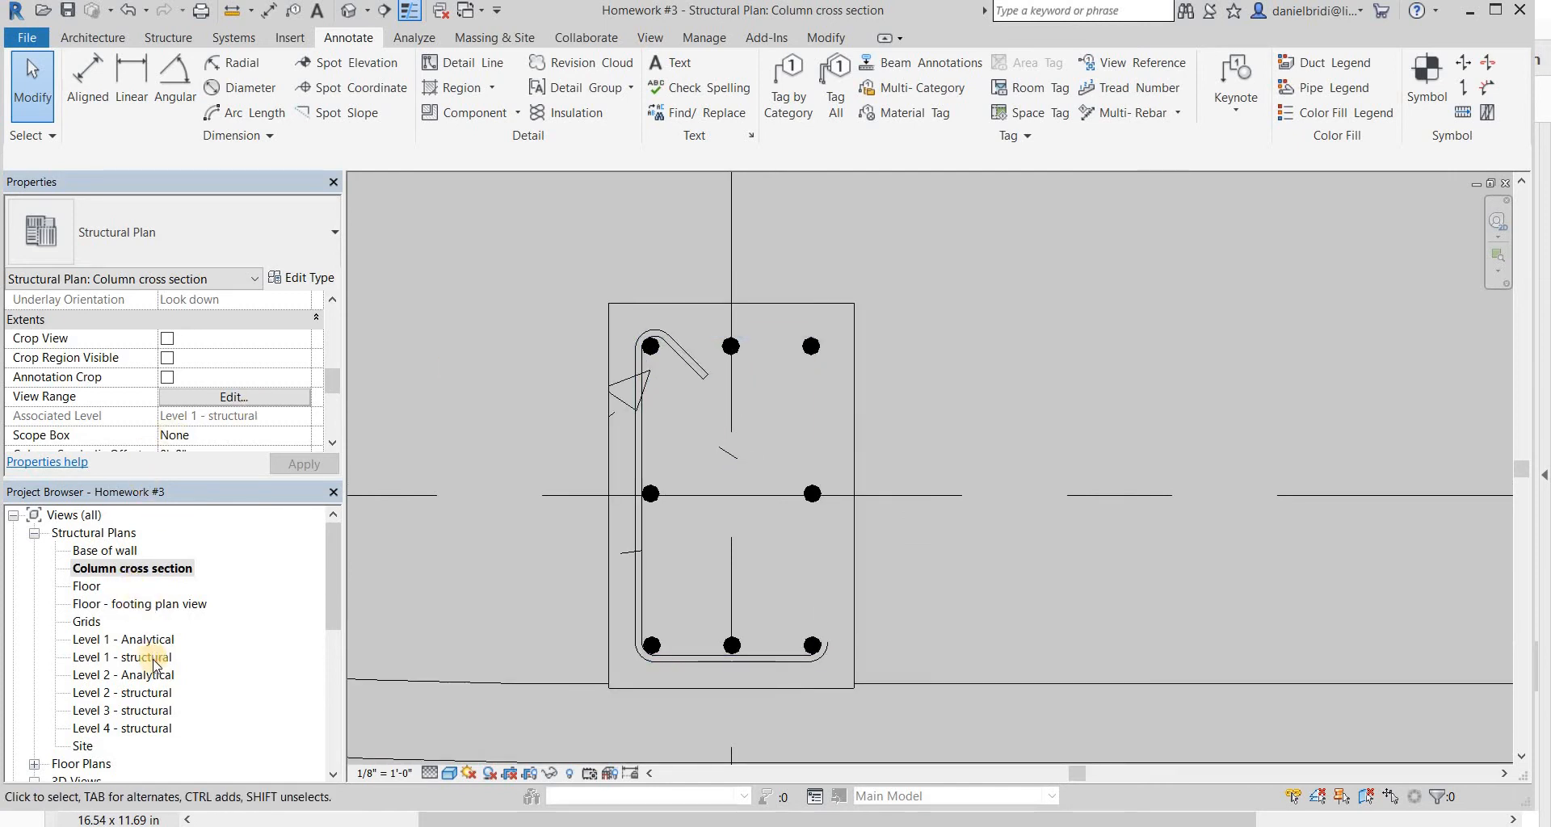
pyautogui.doubleClick(154, 657)
pyautogui.scroll(4, 727, 578)
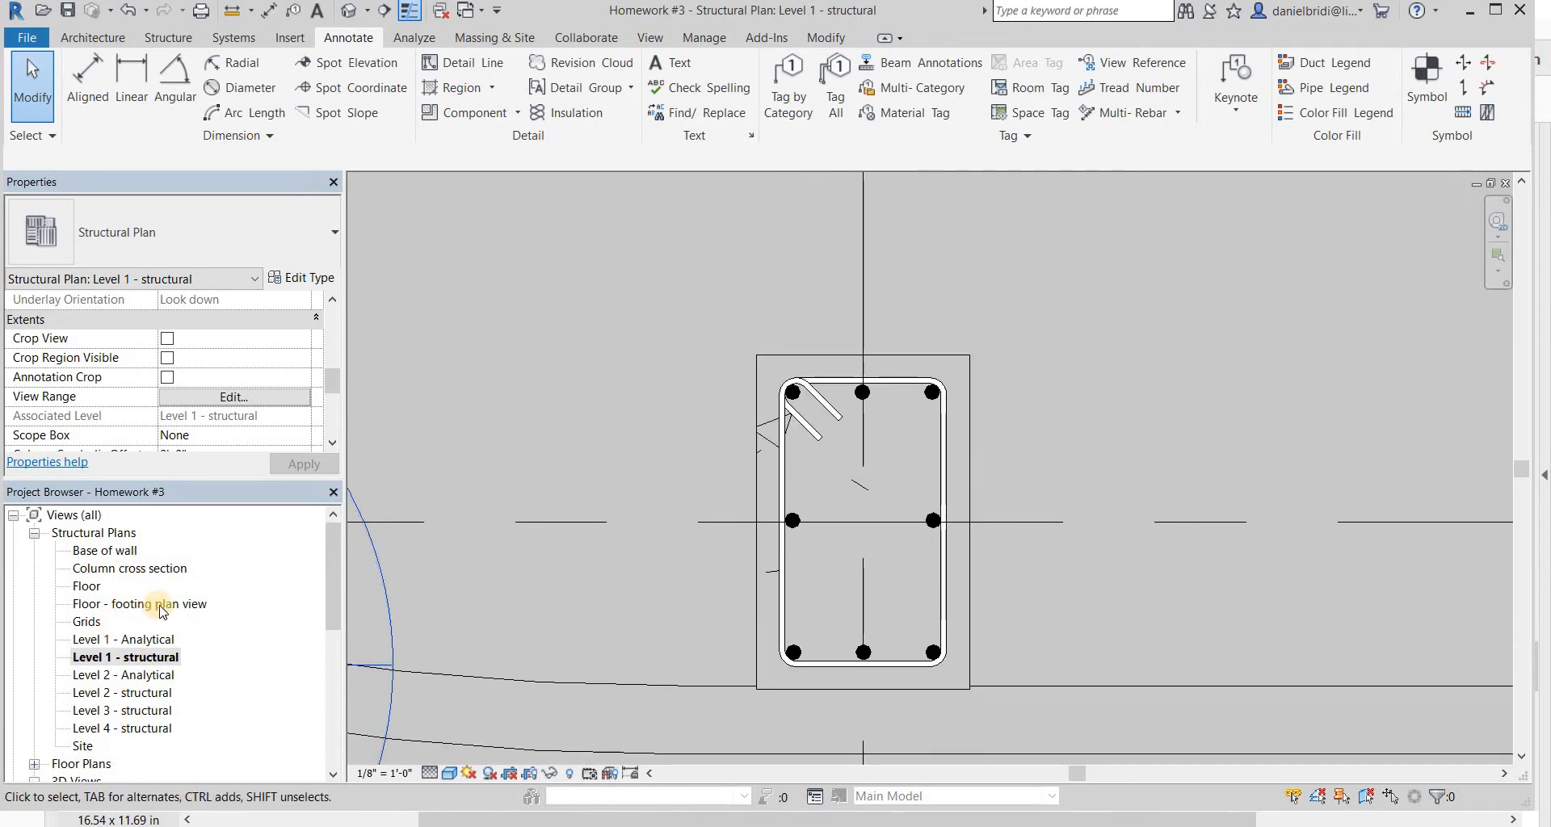
pyautogui.doubleClick(139, 570)
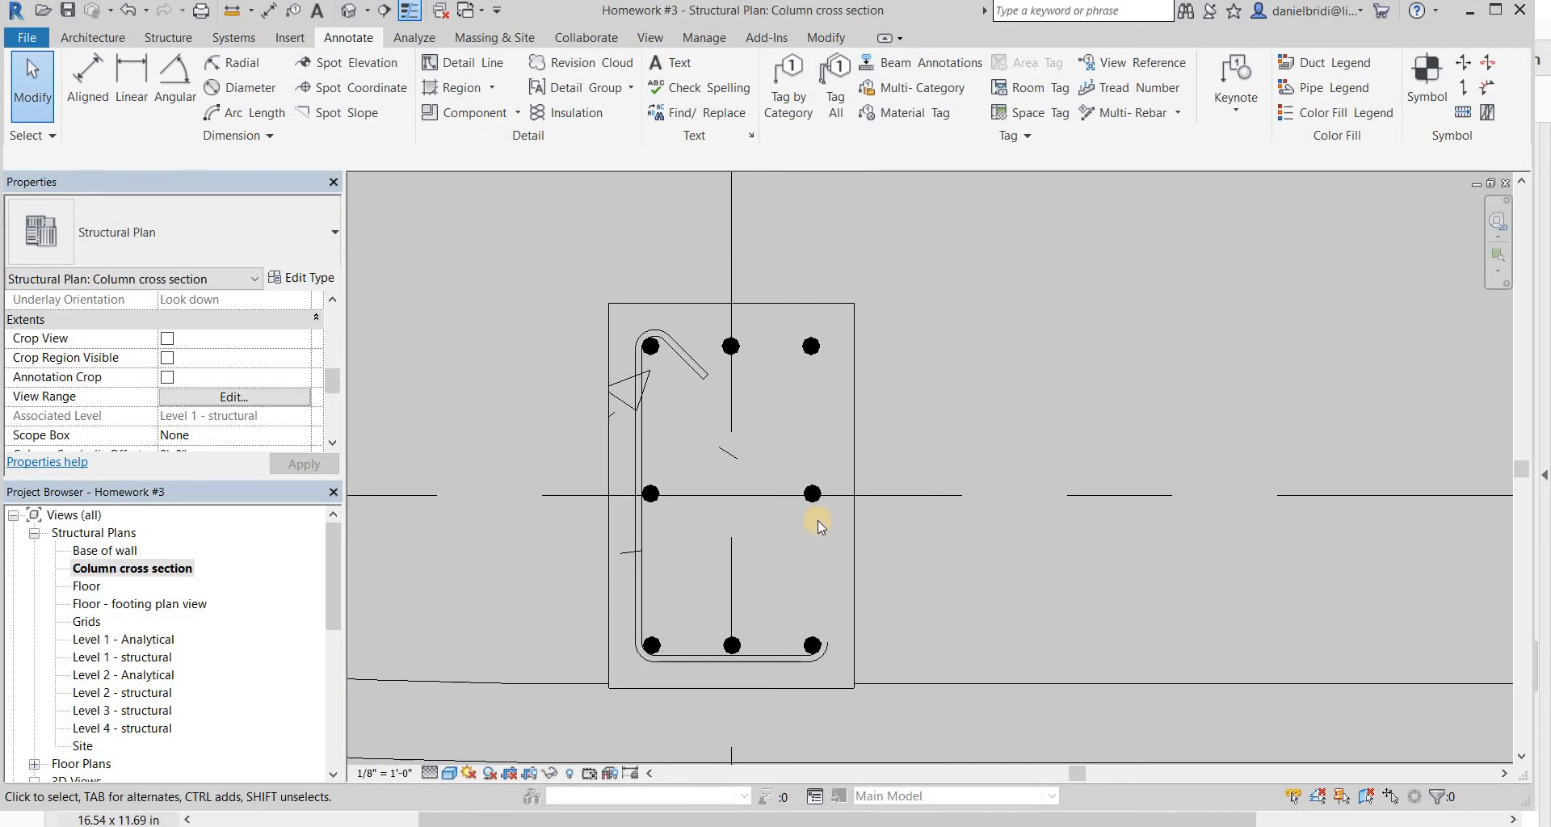
# - Set the column's #3 tie rebar to be viewed unobscured in the Column cross section view
pyautogui.click(645, 439)
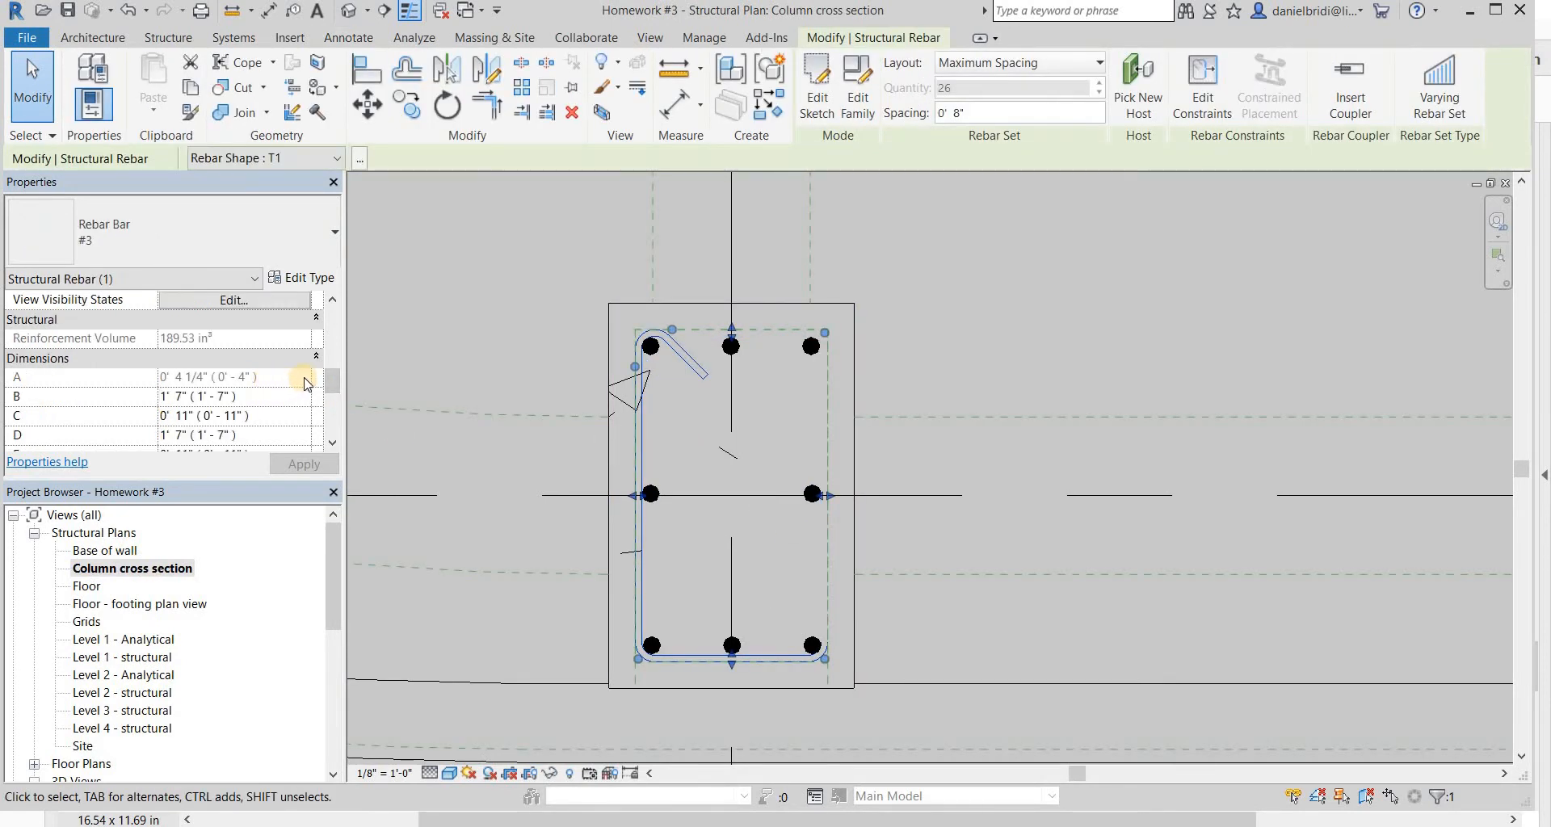
pyautogui.scroll(4, 308, 384)
pyautogui.scroll(-3, 241, 380)
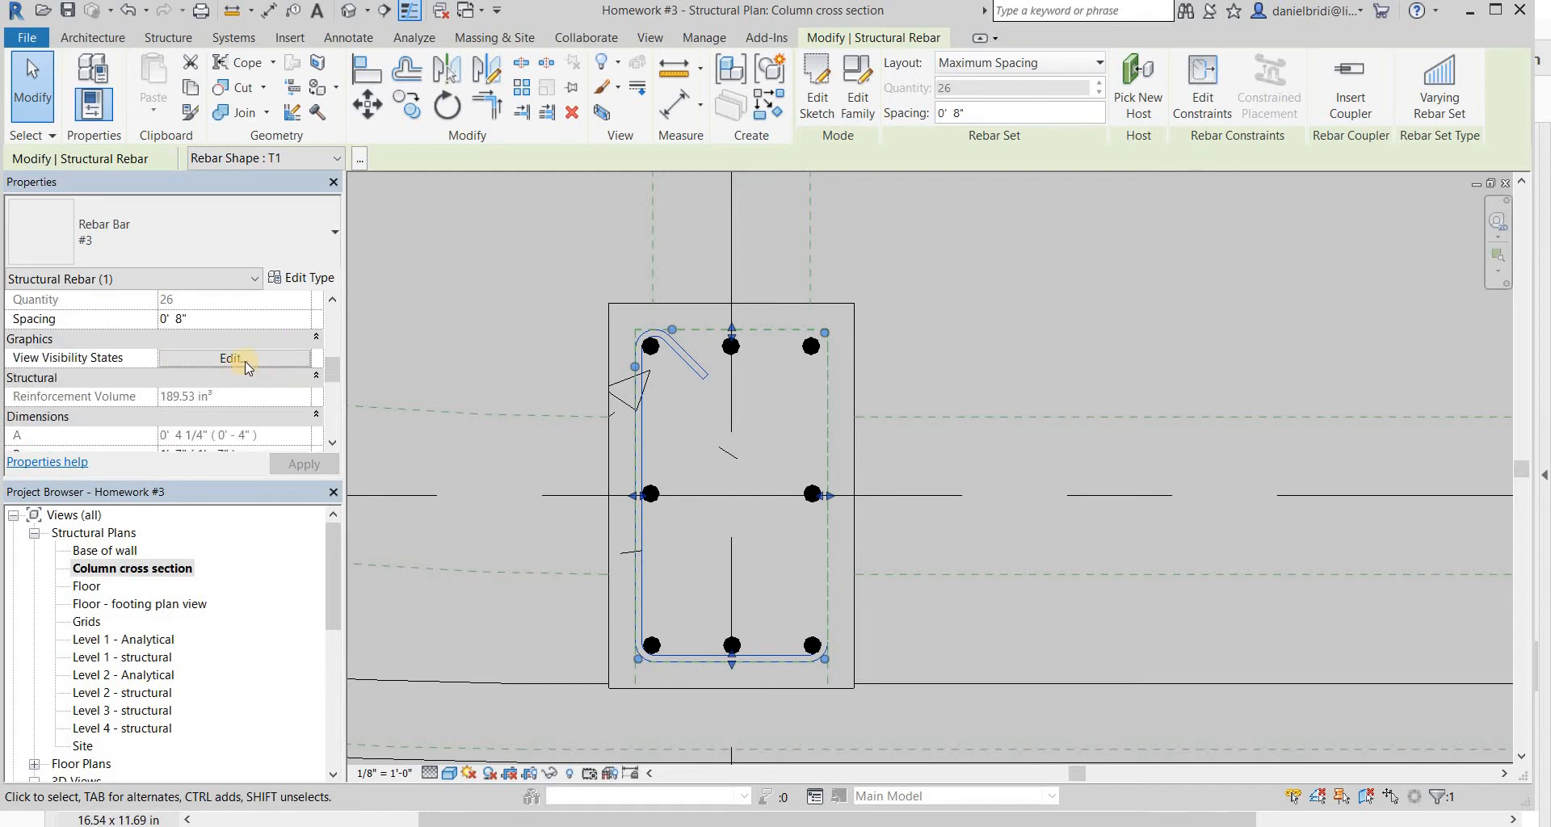
pyautogui.click(245, 360)
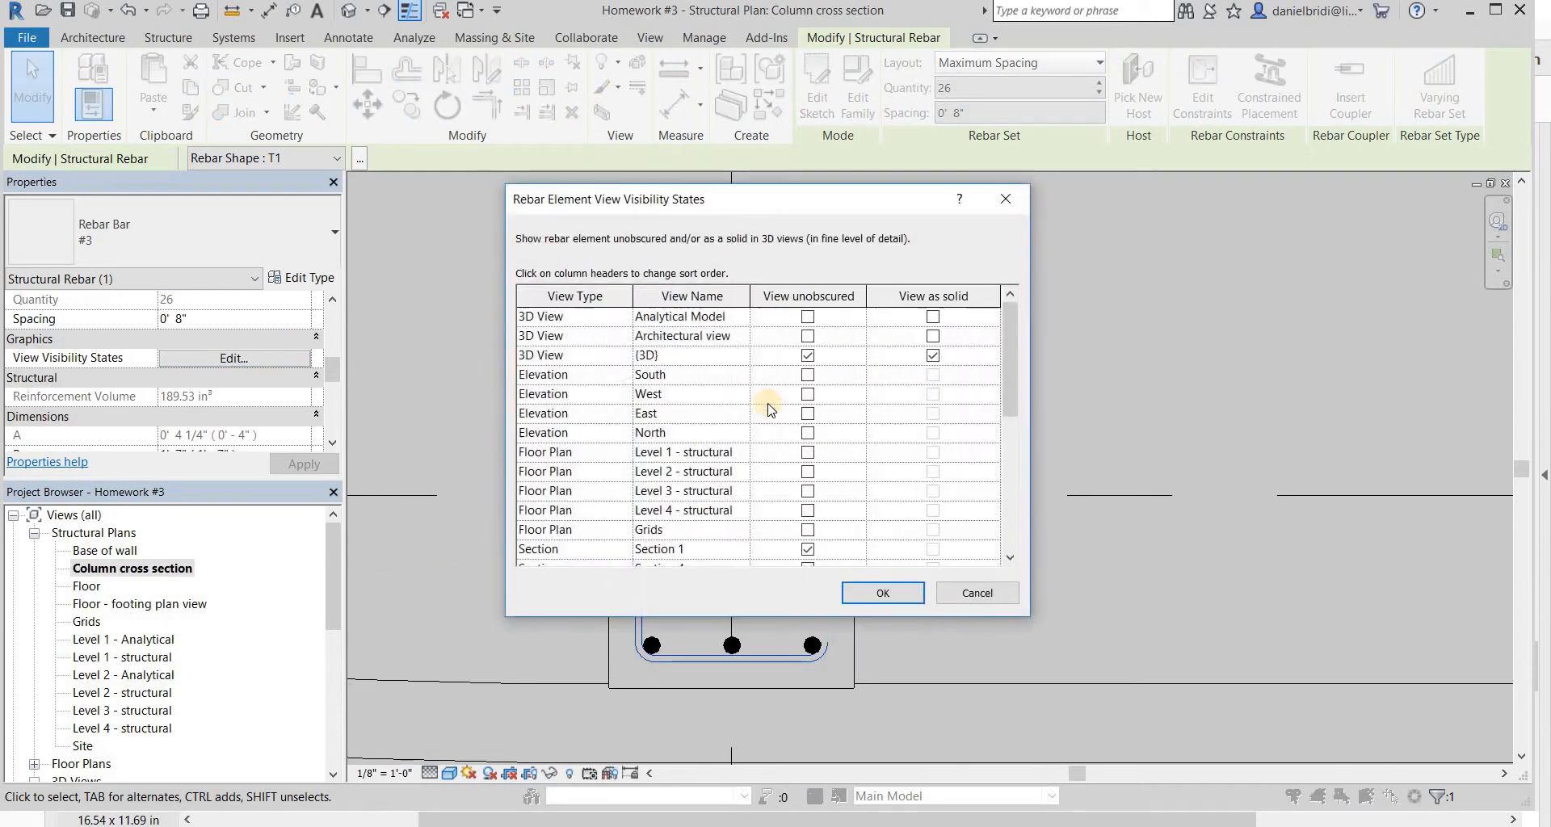
pyautogui.scroll(-5, 808, 420)
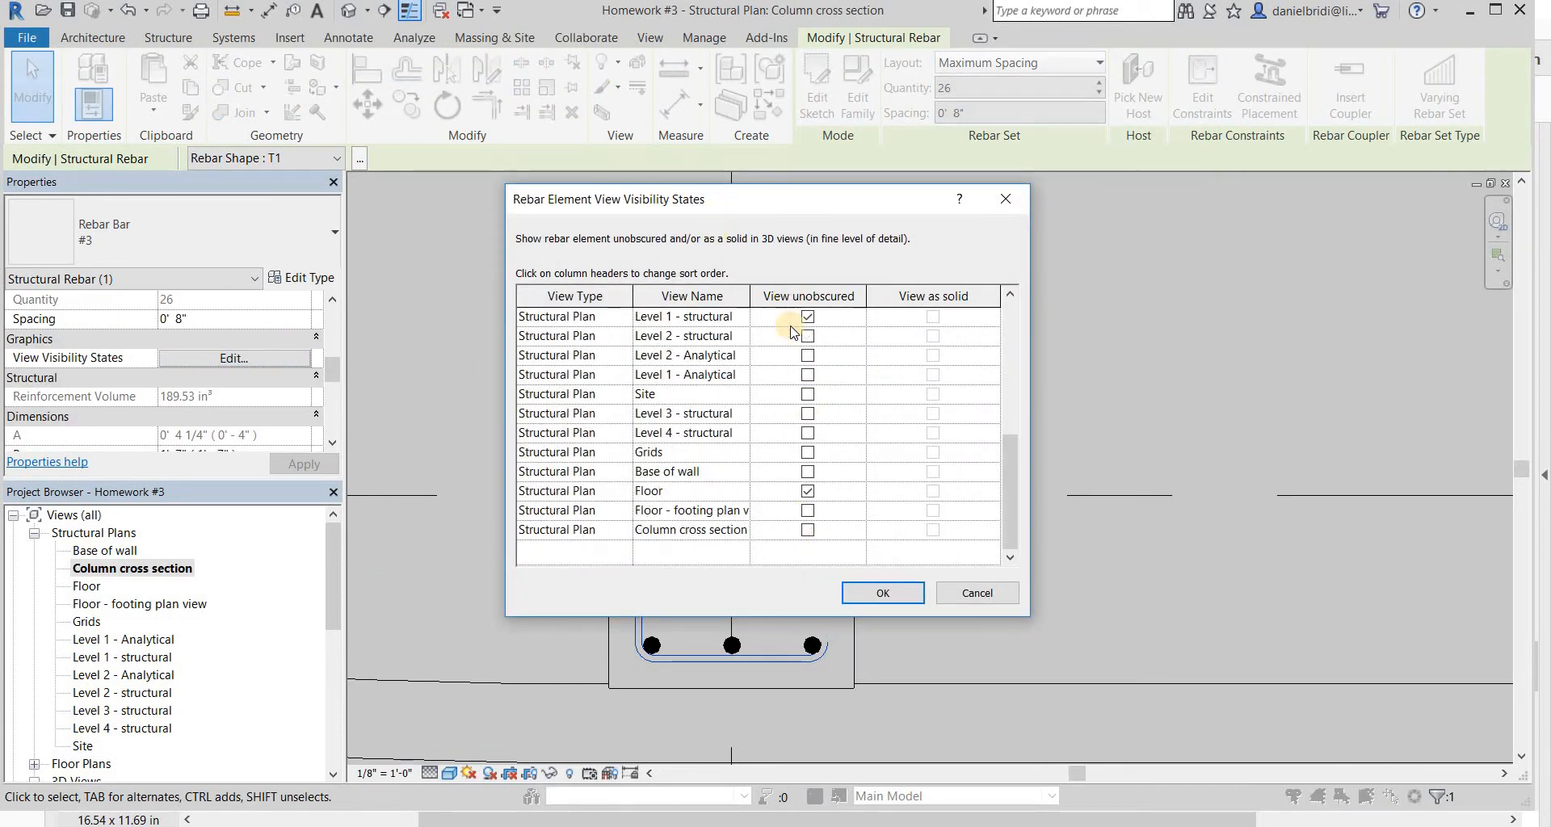
pyautogui.click(808, 531)
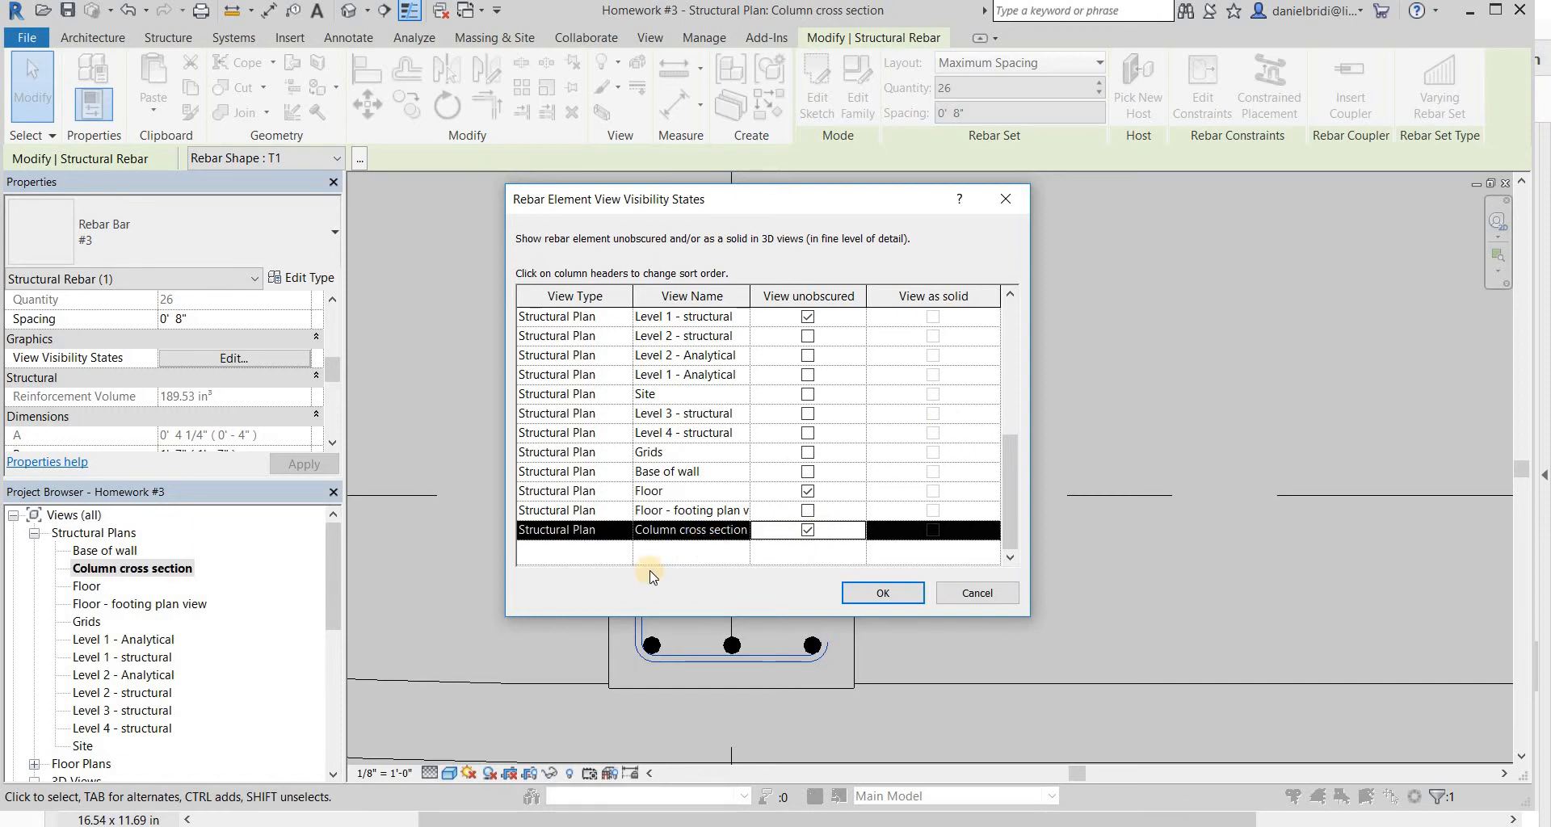
pyautogui.click(881, 594)
pyautogui.click(899, 464)
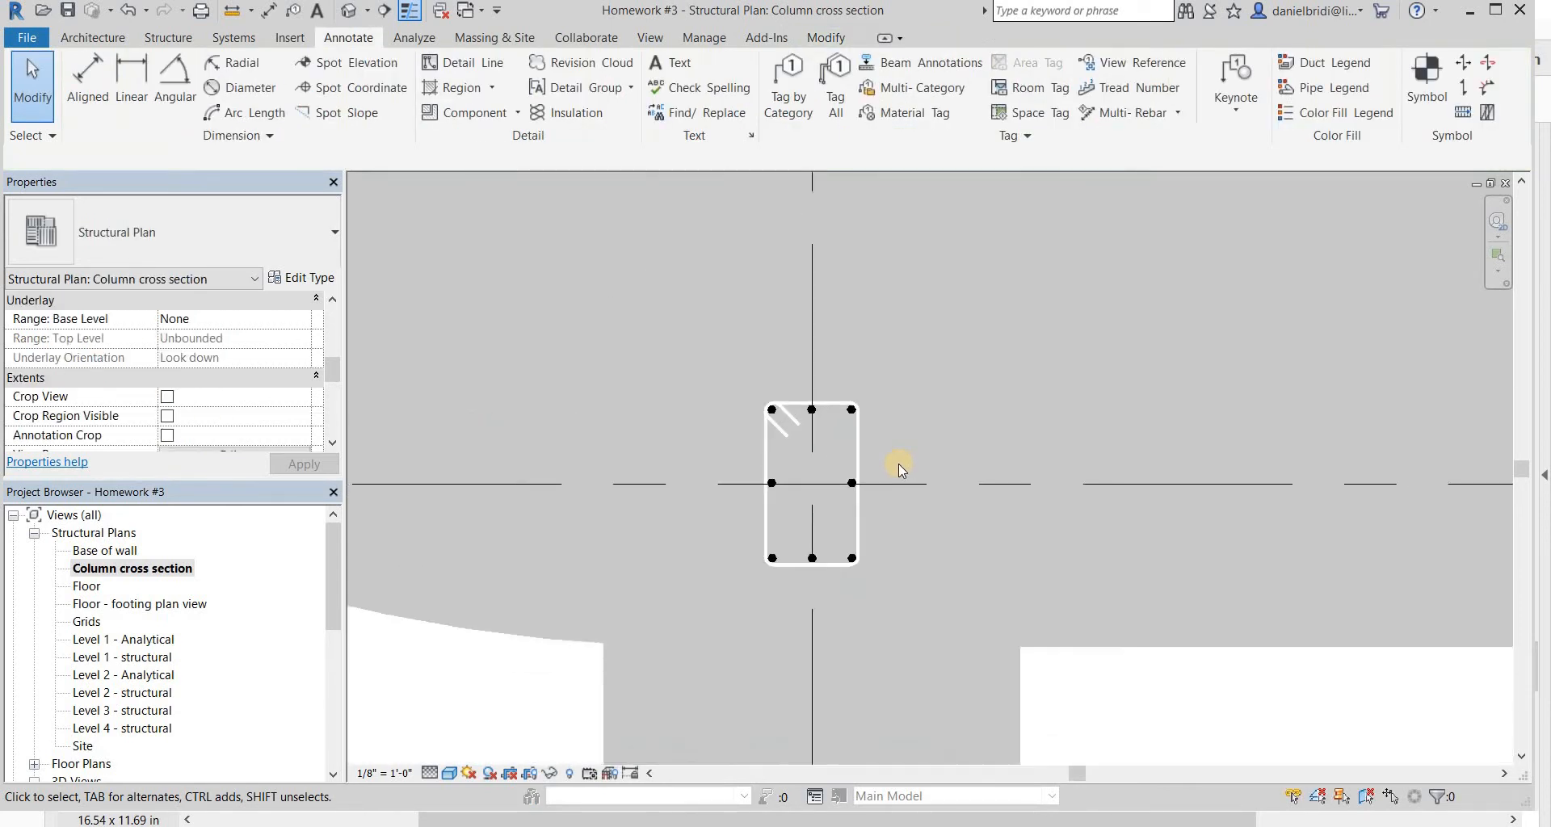
# - Enable cropping for the Column cross section view and show its crop region
pyautogui.scroll(-8, 899, 464)
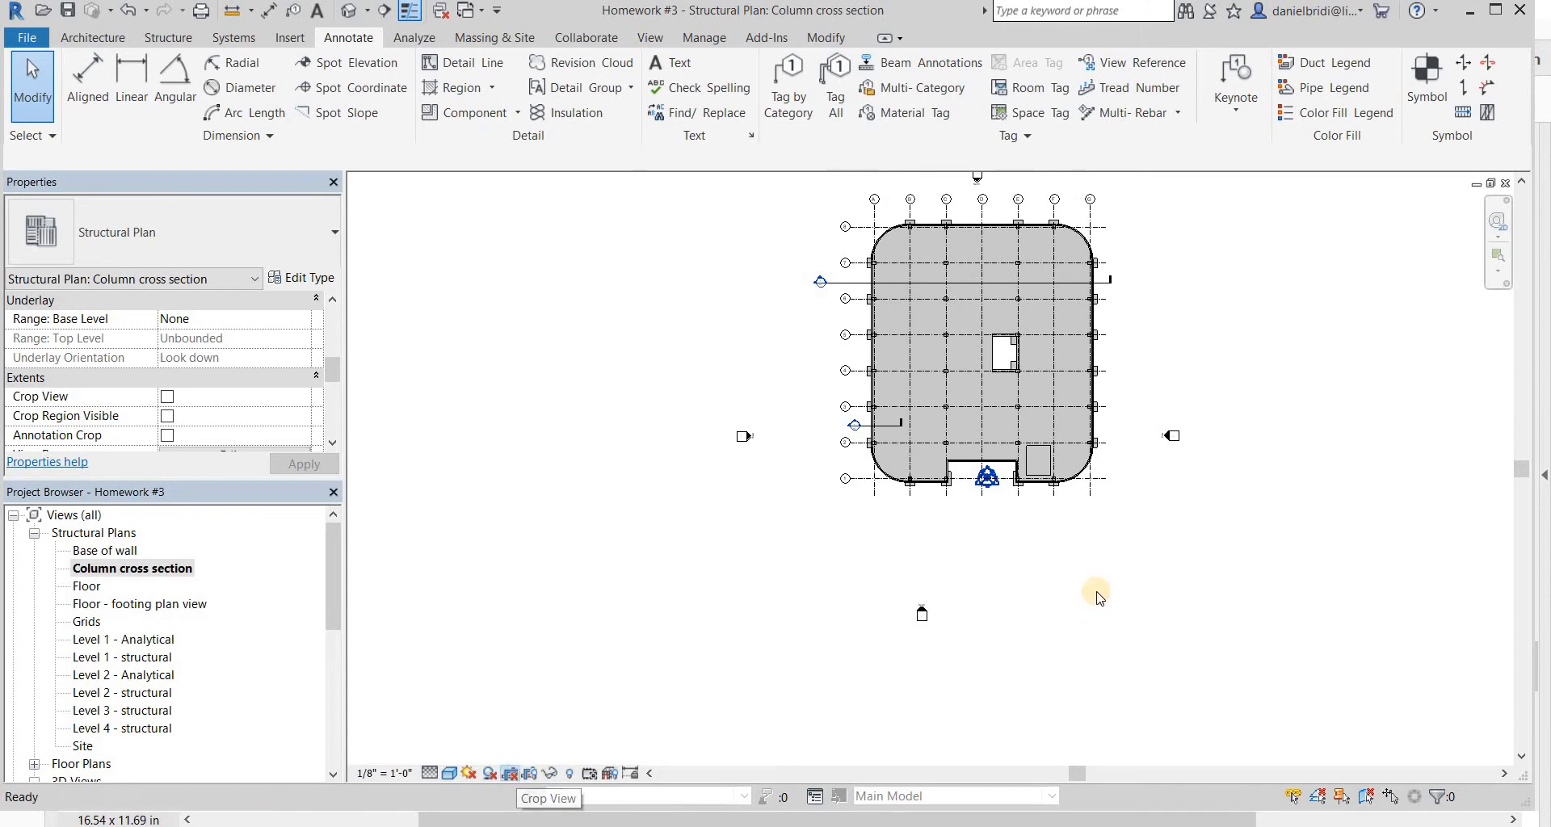
pyautogui.moveTo(1015, 496); pyautogui.dragTo(989, 569, button='middle')
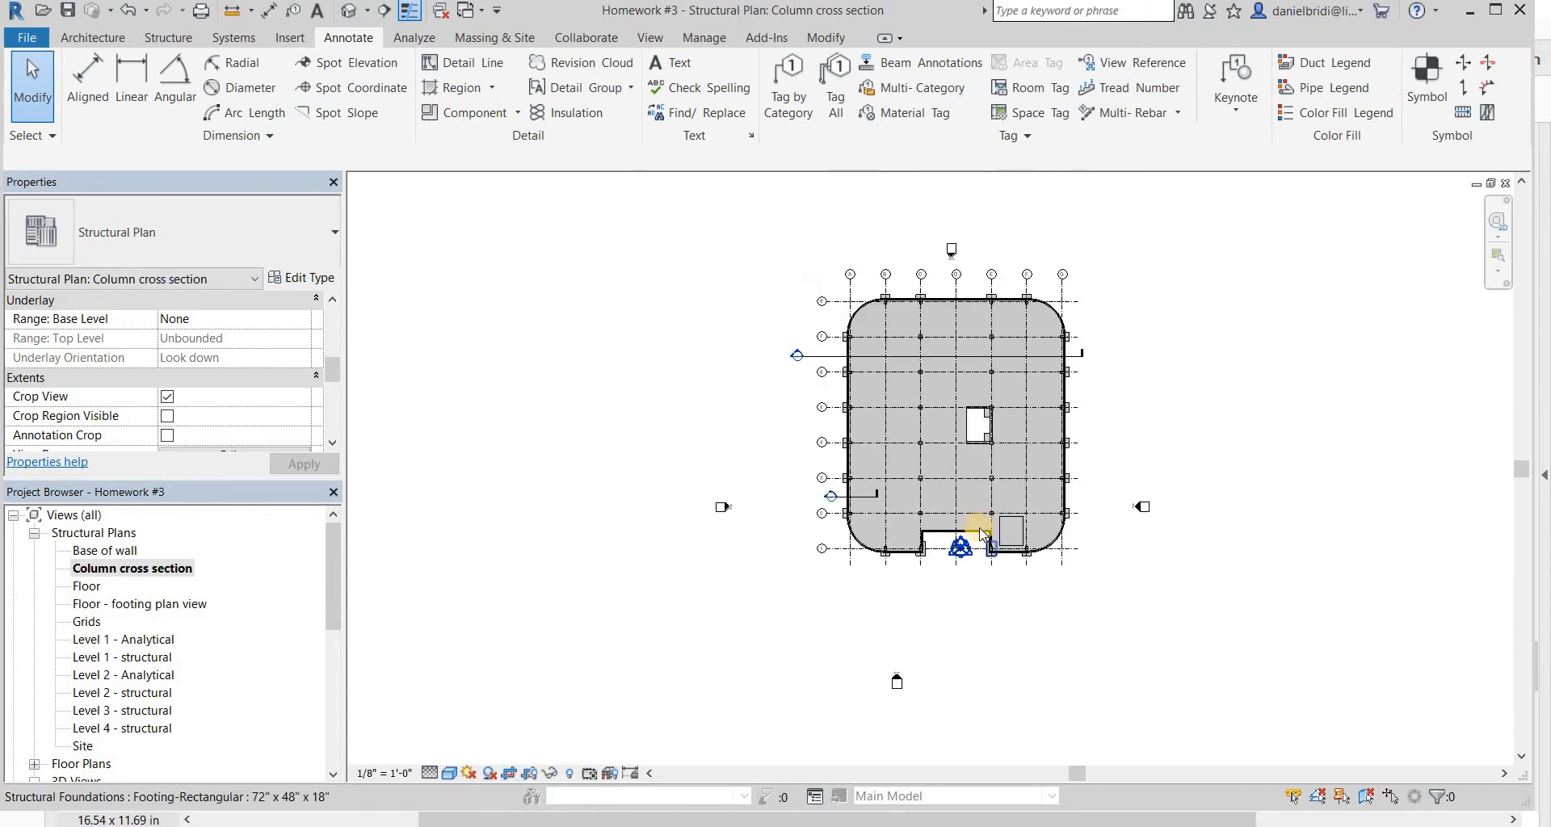
pyautogui.scroll(-1, 974, 525)
pyautogui.click(530, 773)
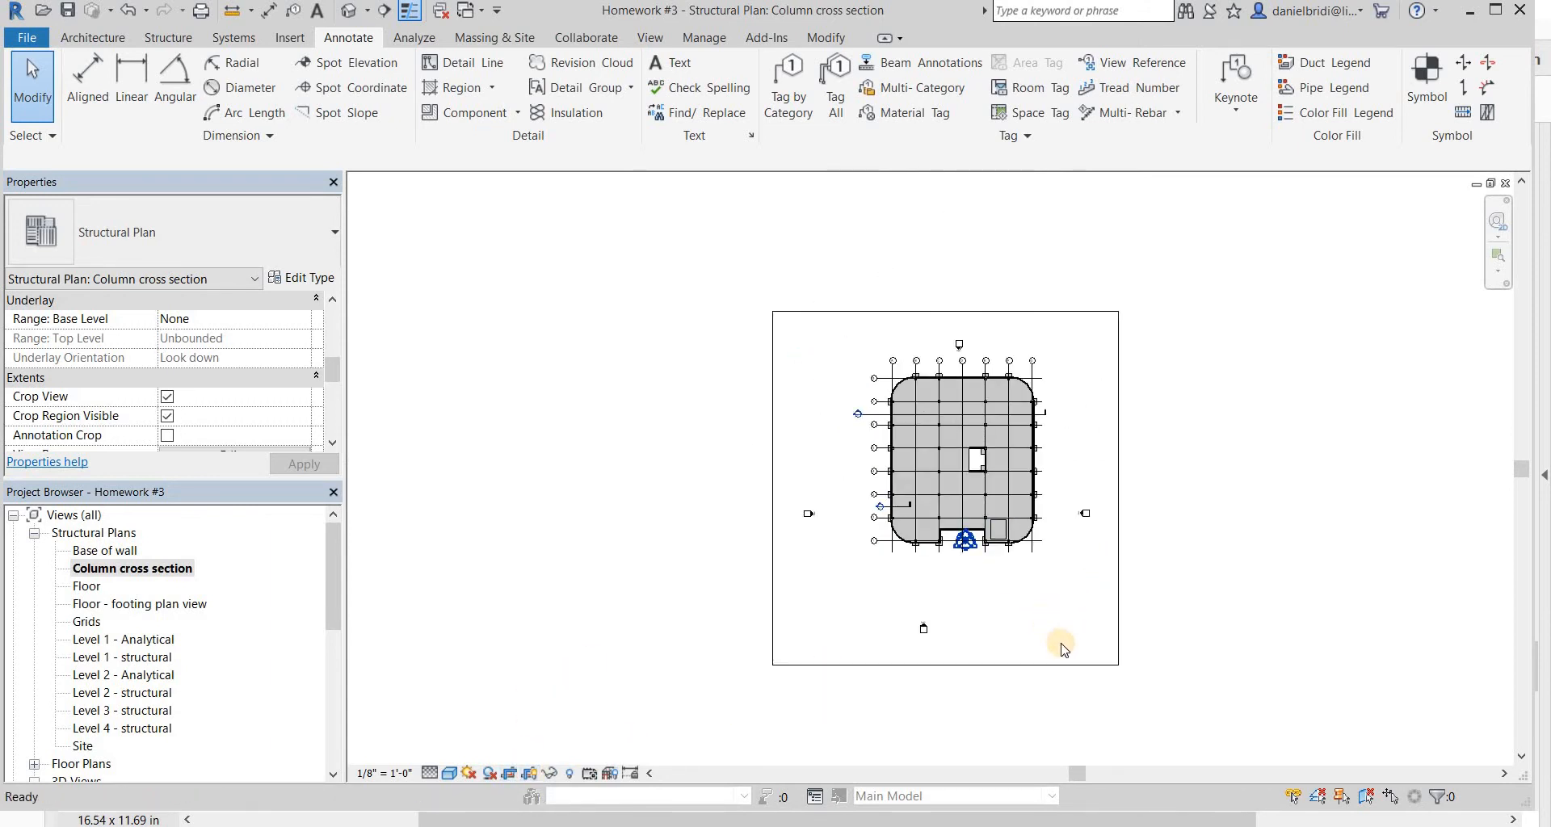
# - Shrink the crop region to a narrow rectangle around the reinforced column at grid intersection B-1
pyautogui.click(939, 664)
pyautogui.moveTo(946, 665); pyautogui.dragTo(962, 545)
pyautogui.moveTo(1118, 426); pyautogui.dragTo(925, 429)
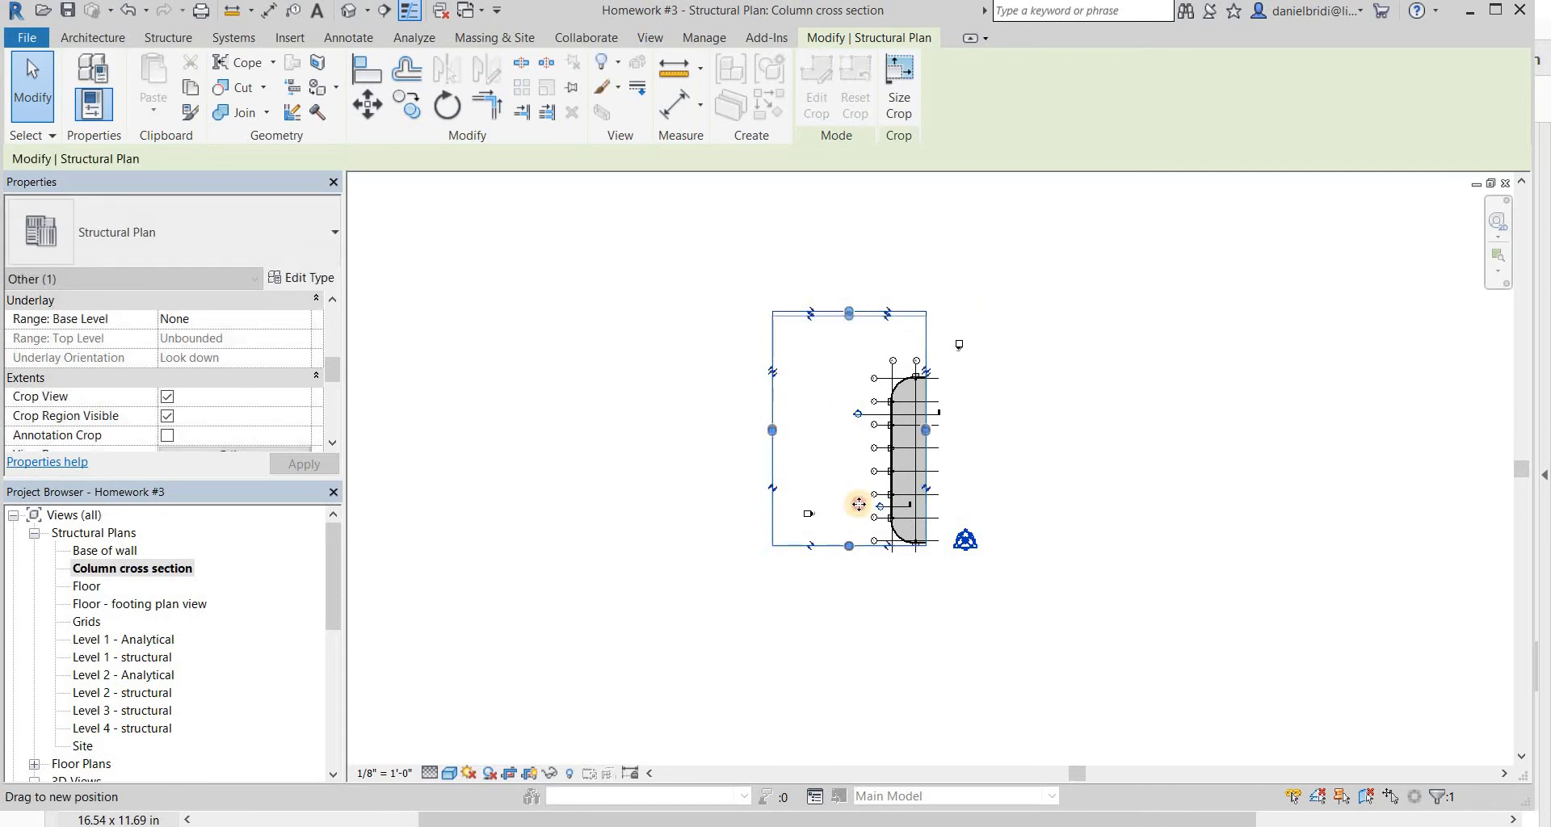
pyautogui.moveTo(867, 542); pyautogui.dragTo(907, 551)
pyautogui.scroll(3, 907, 550)
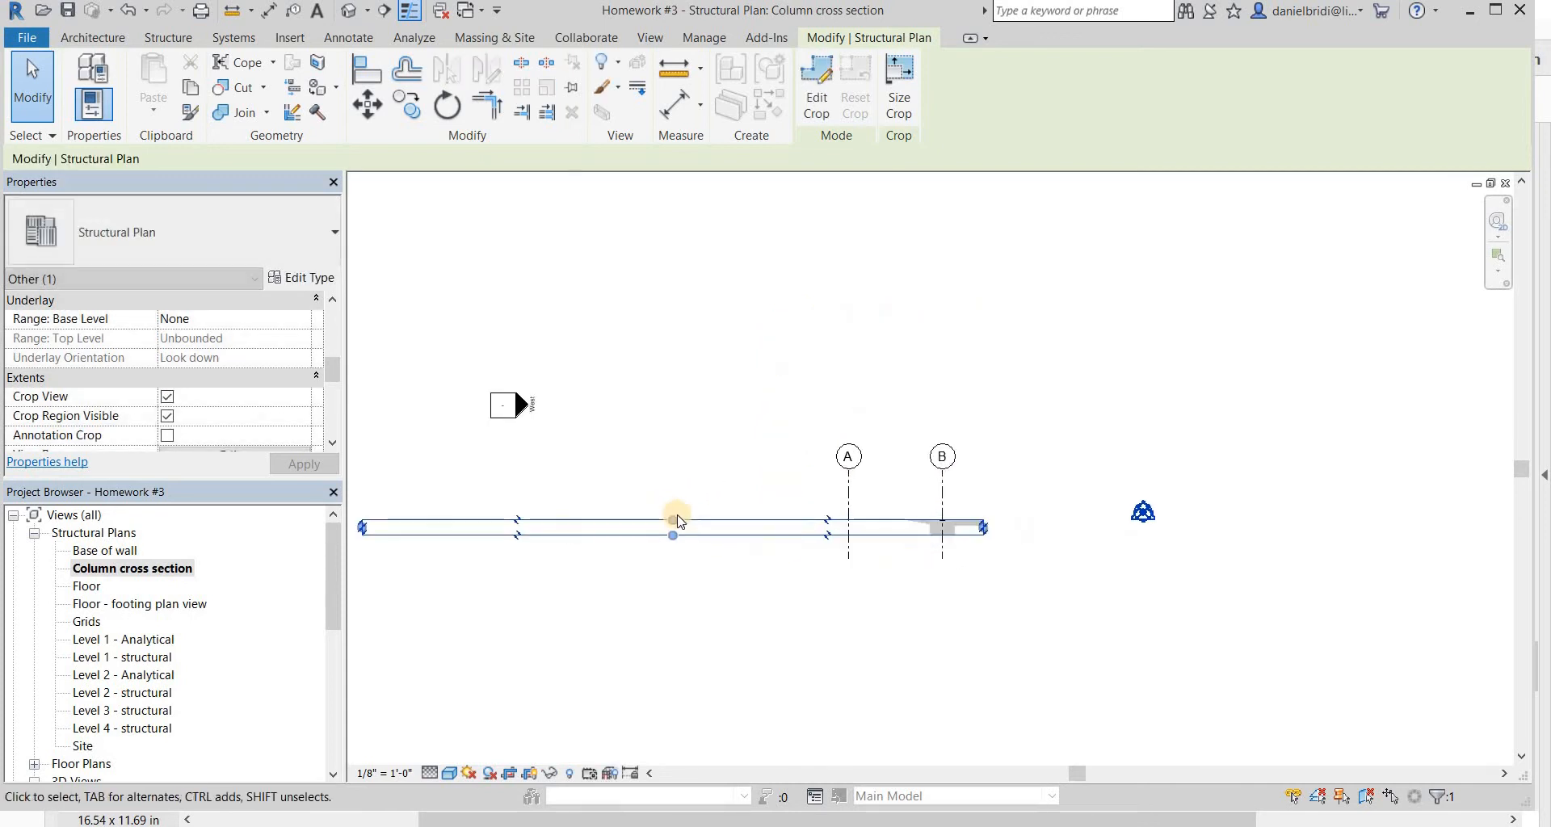
pyautogui.moveTo(500, 486); pyautogui.dragTo(501, 482)
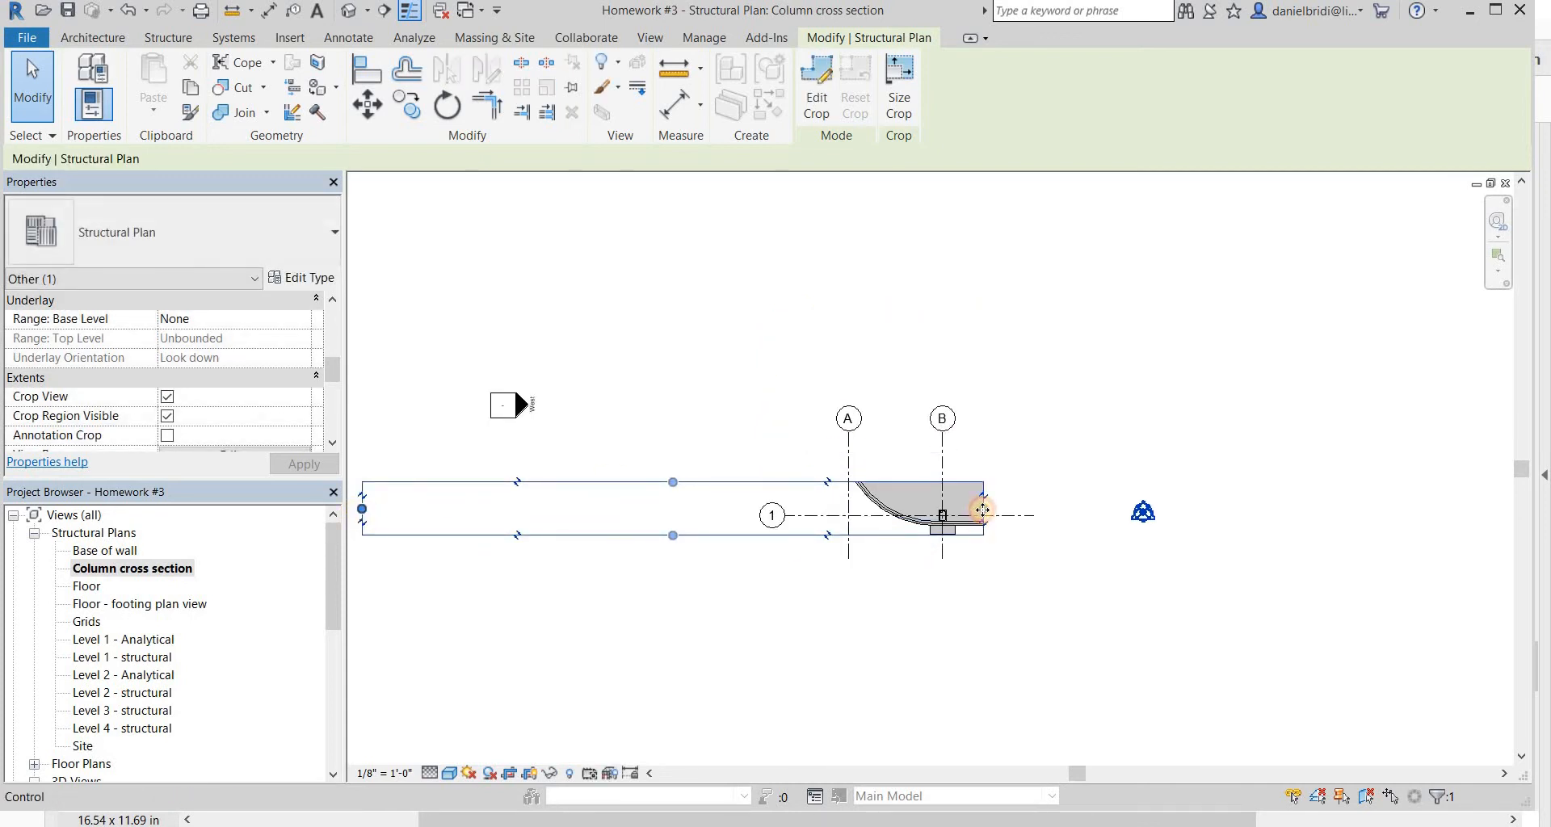
pyautogui.moveTo(982, 509); pyautogui.dragTo(927, 512)
pyautogui.scroll(3, 967, 518)
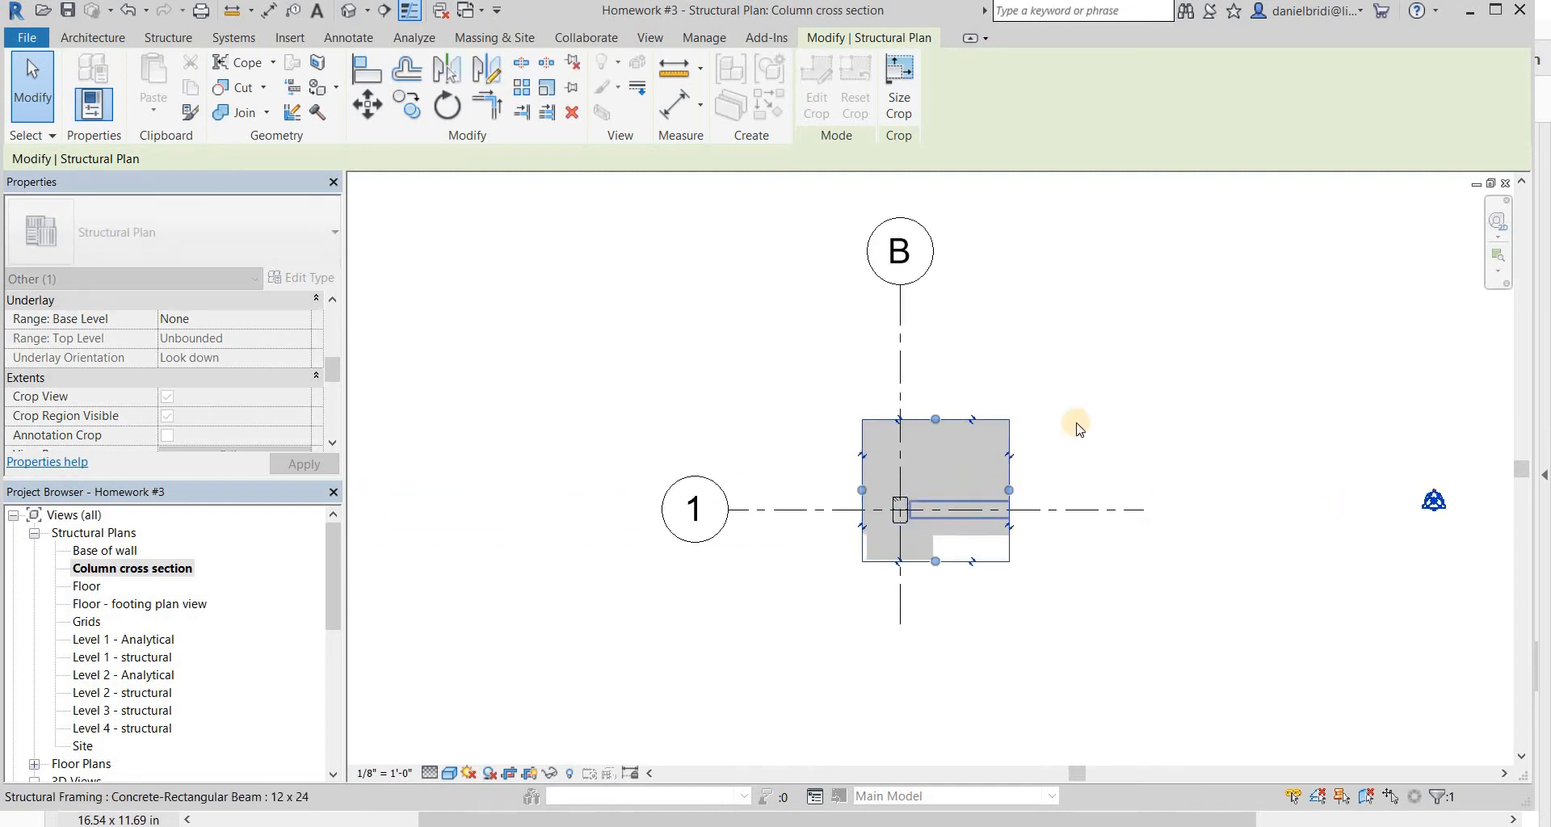
pyautogui.scroll(3, 1078, 428)
pyautogui.moveTo(1101, 444); pyautogui.dragTo(859, 450)
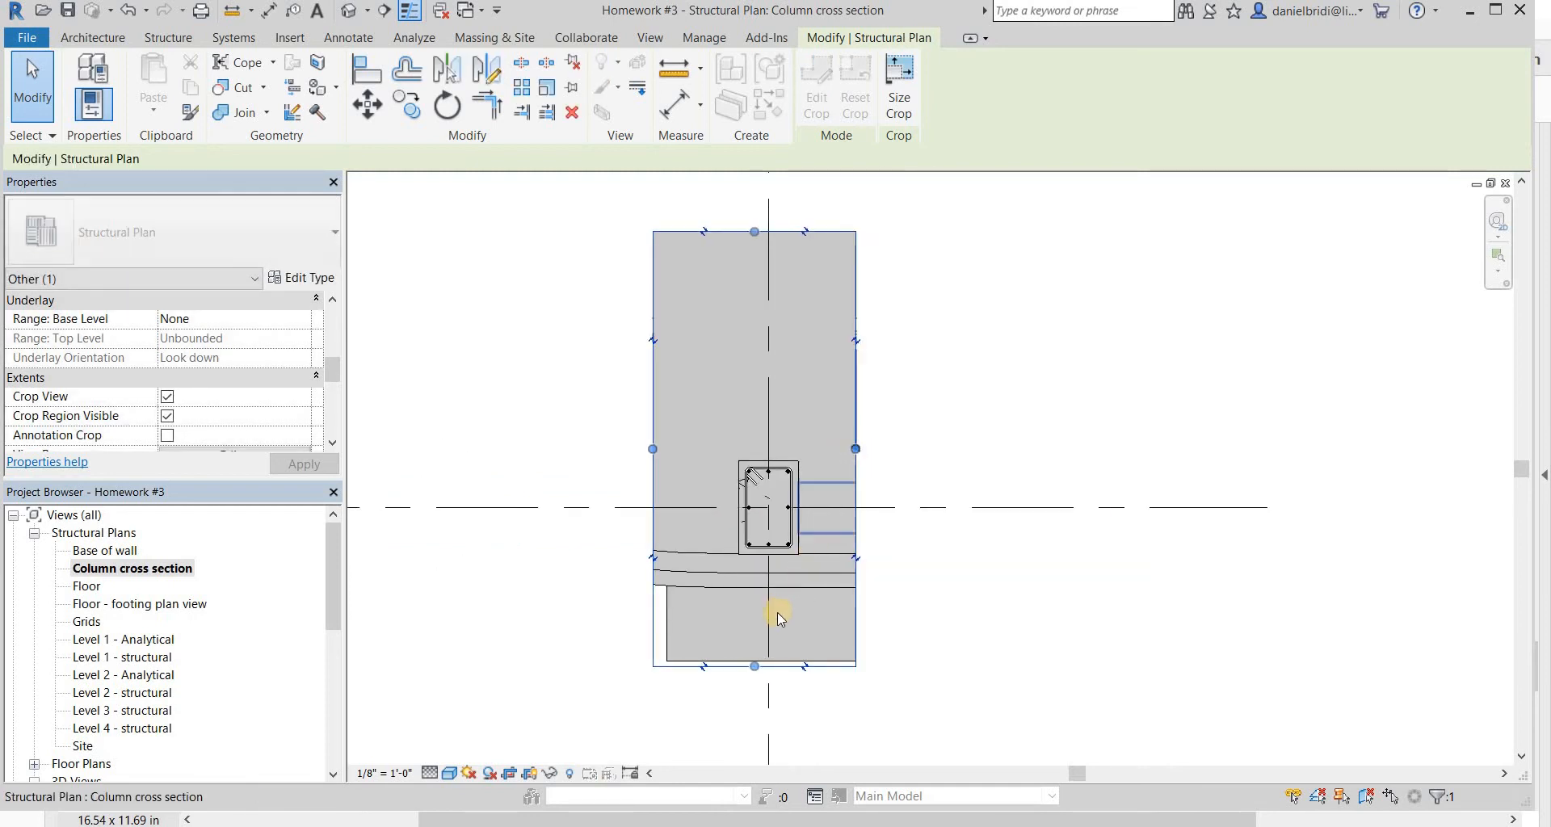
pyautogui.press('Escape')
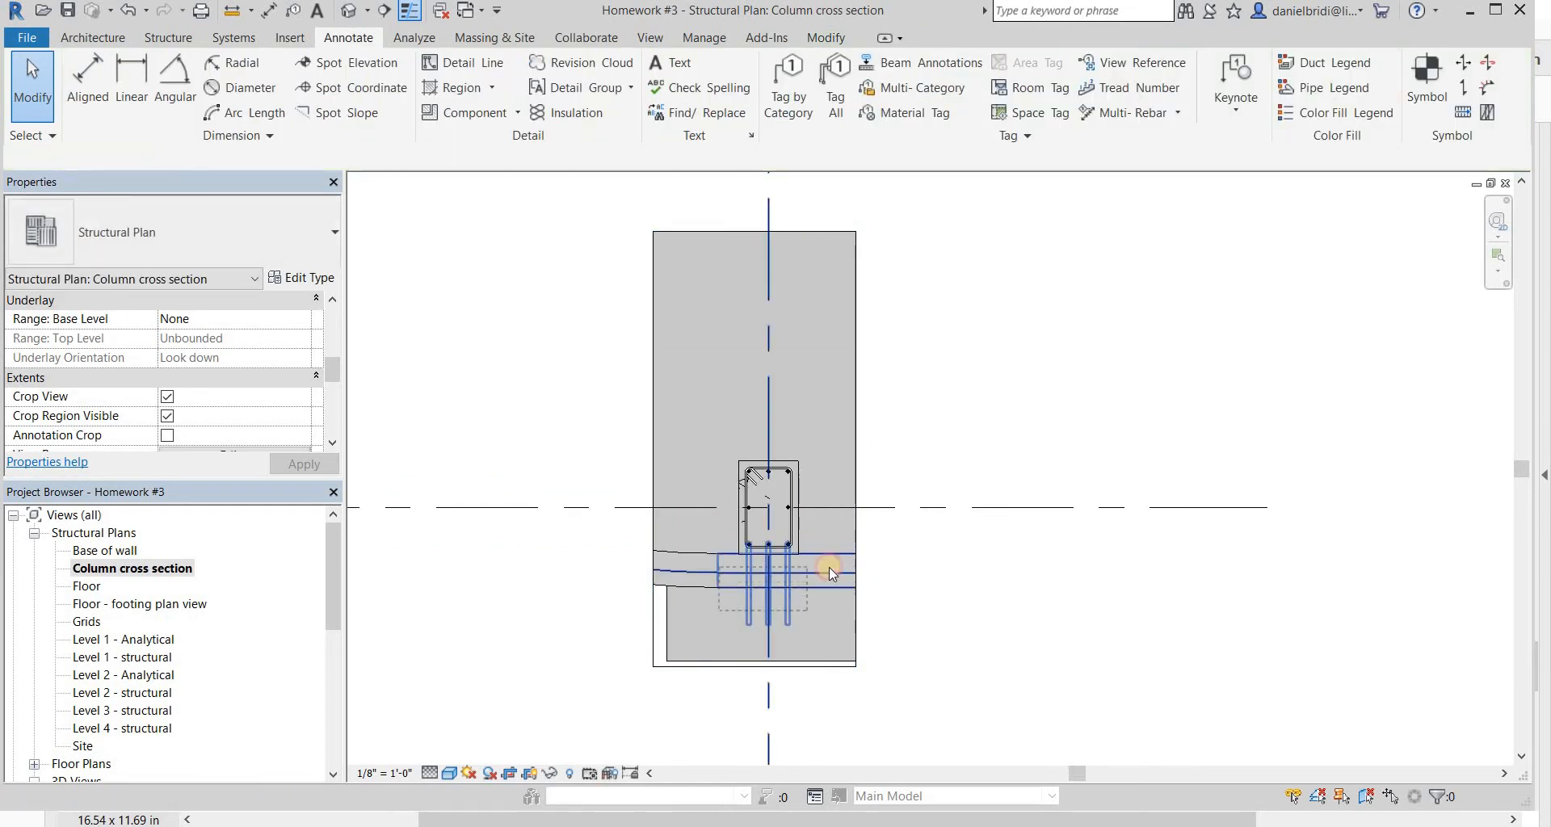
# - Hide the floor slab and the exterior concrete walls beside the column in the Column cross section view
pyautogui.click(815, 561)
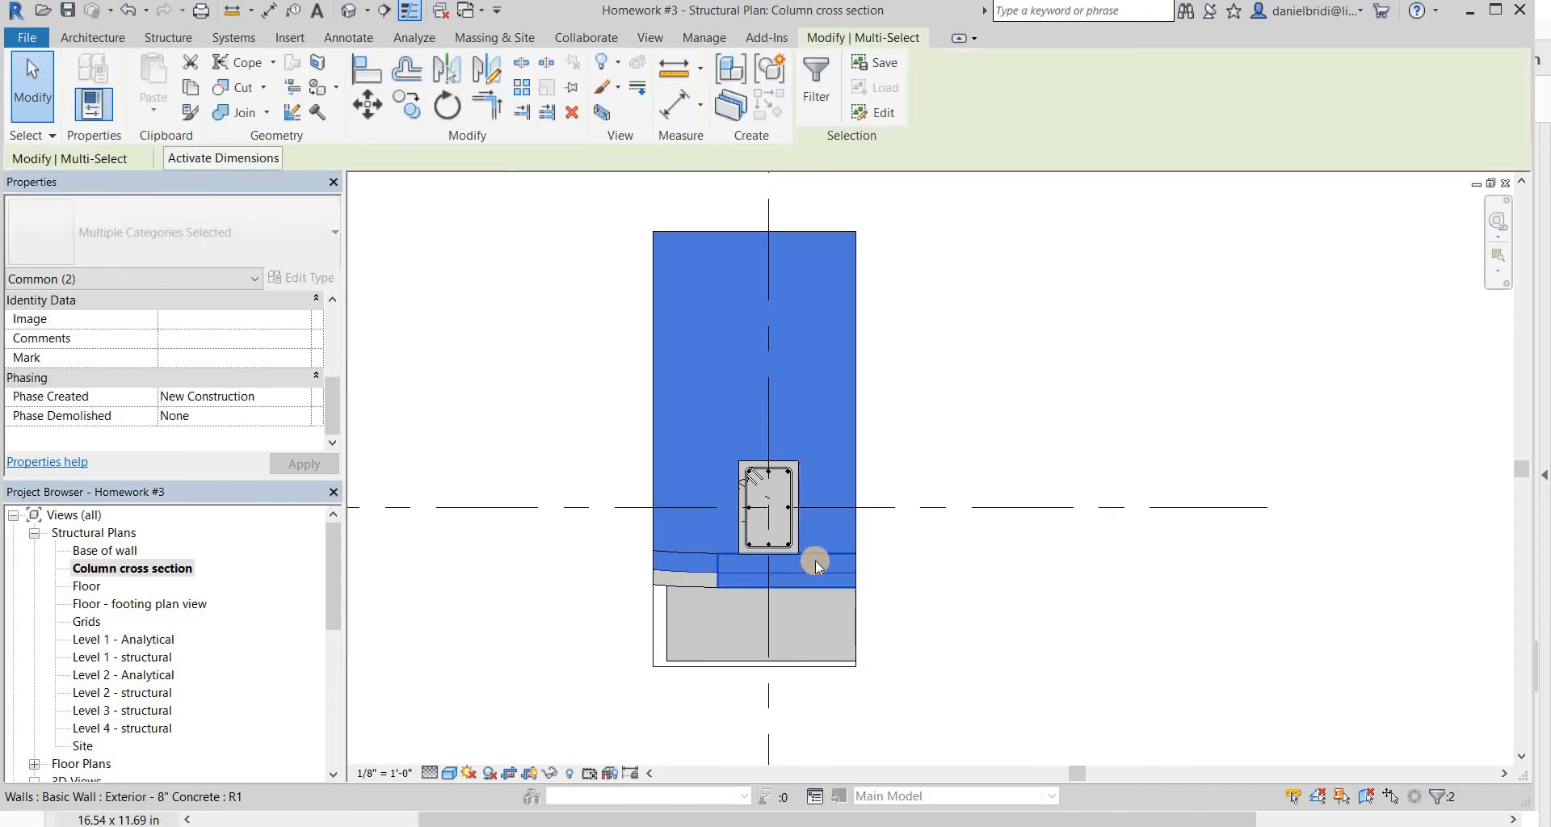
pyautogui.press('r')
pyautogui.press('h')
pyautogui.press('r')
pyautogui.press('h')
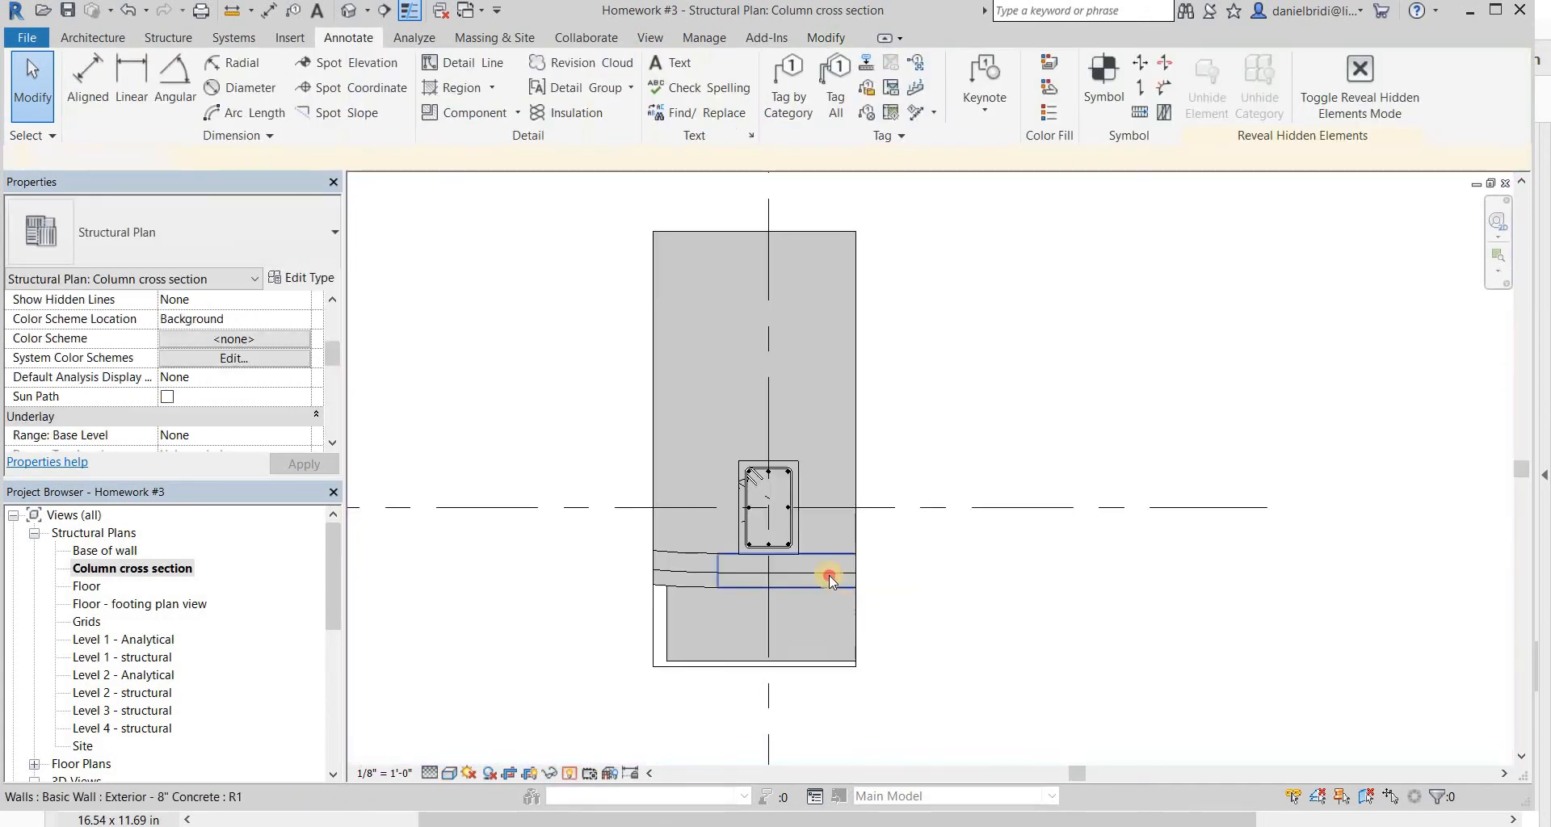
pyautogui.click(702, 597)
pyautogui.press('e')
pyautogui.press('h')
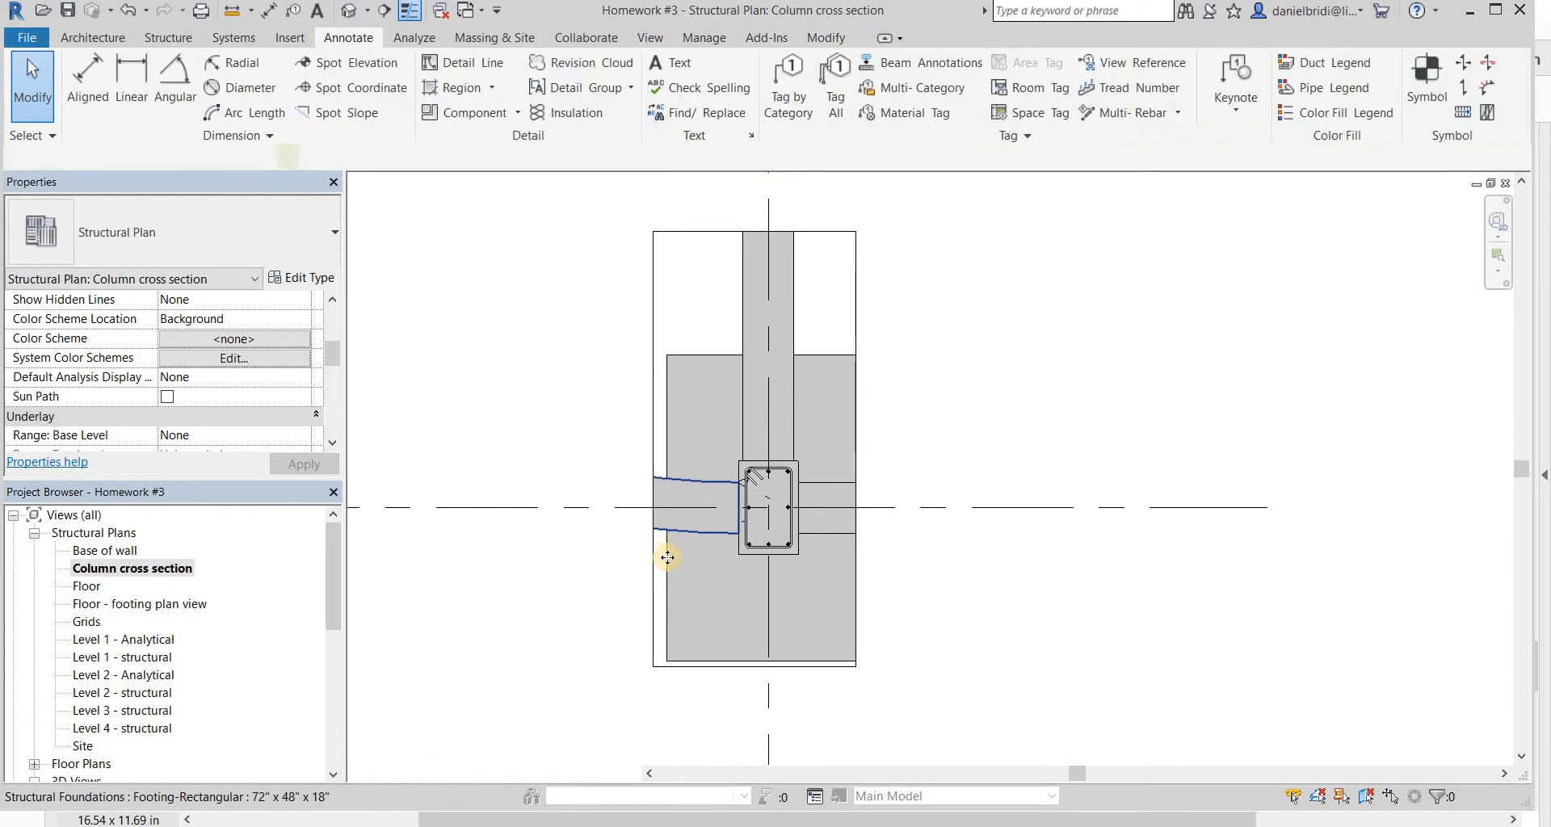
# - Hide the rectangular footing and the beams framing into the column in the Column cross section view
pyautogui.click(667, 557)
pyautogui.press('e')
pyautogui.press('h')
pyautogui.click(812, 571)
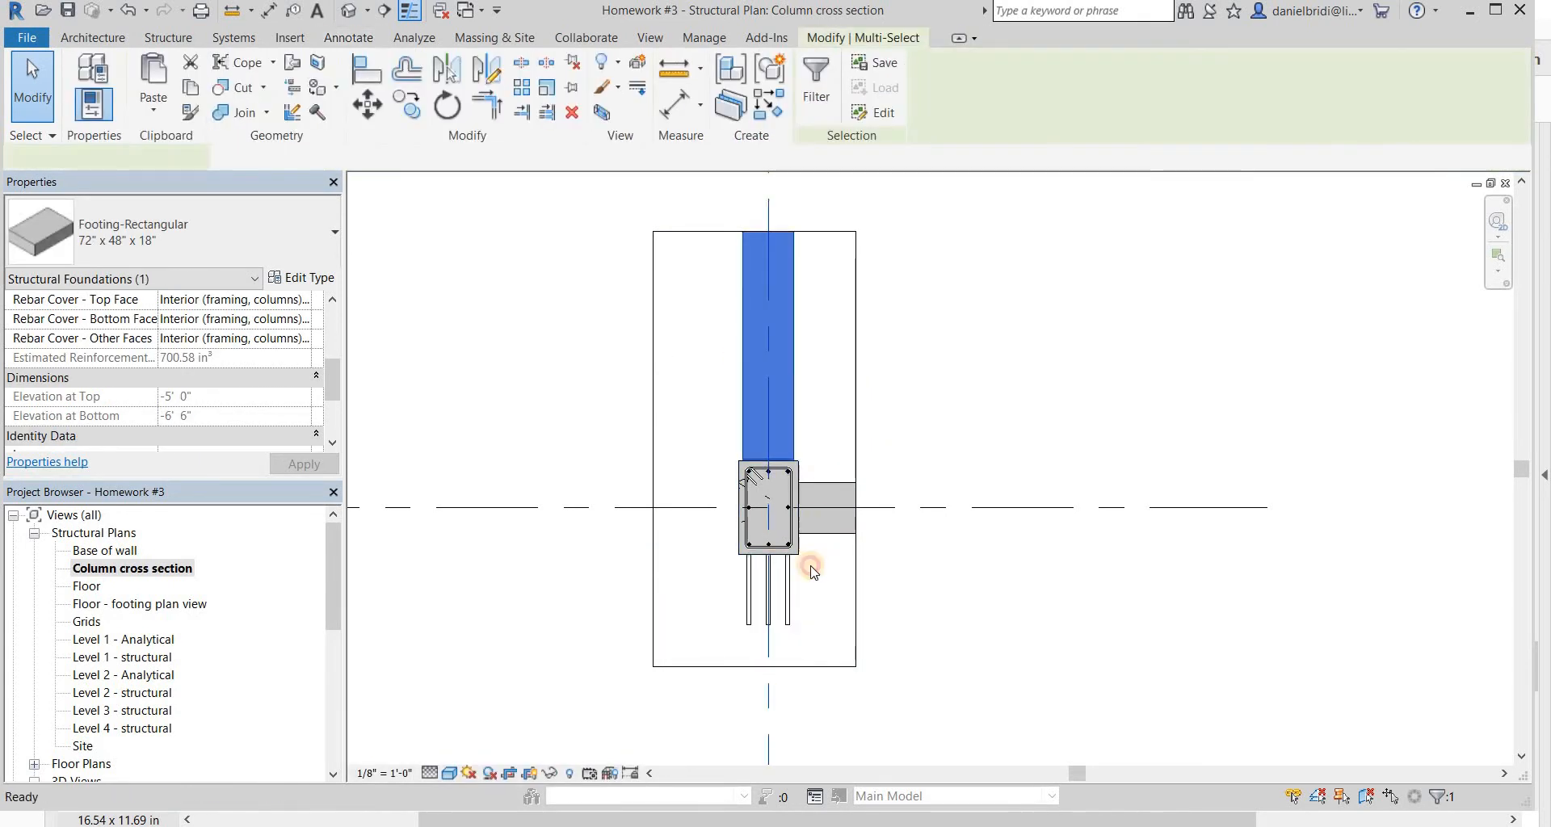
pyautogui.press('e')
pyautogui.press('h')
pyautogui.click(827, 507)
pyautogui.press('e')
pyautogui.press('h')
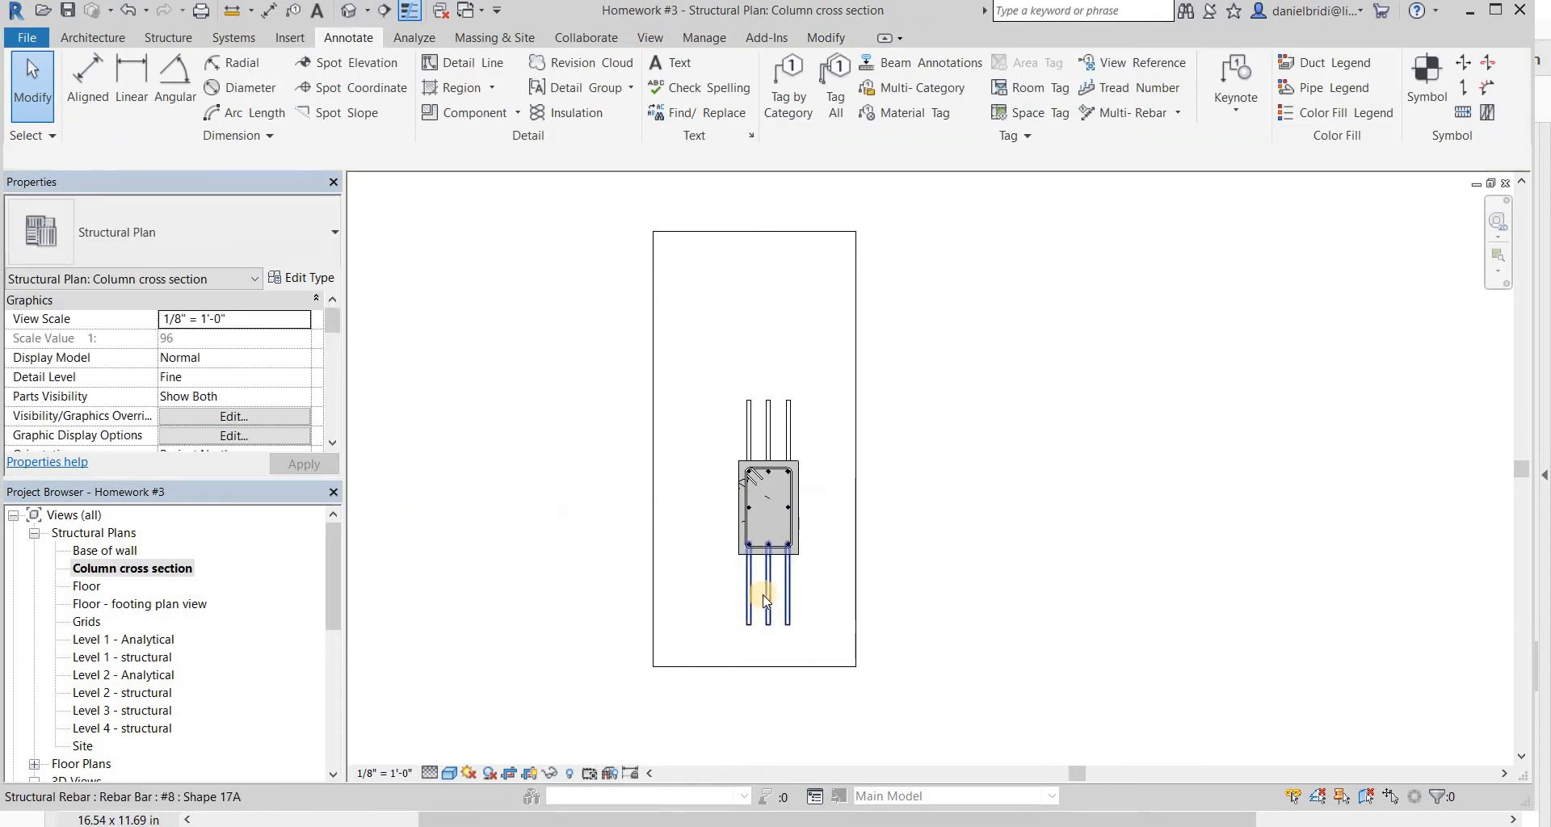
# - Select the set of #8 bars projecting below the column outline and switch to the 3D view to locate them
pyautogui.scroll(4, 767, 592)
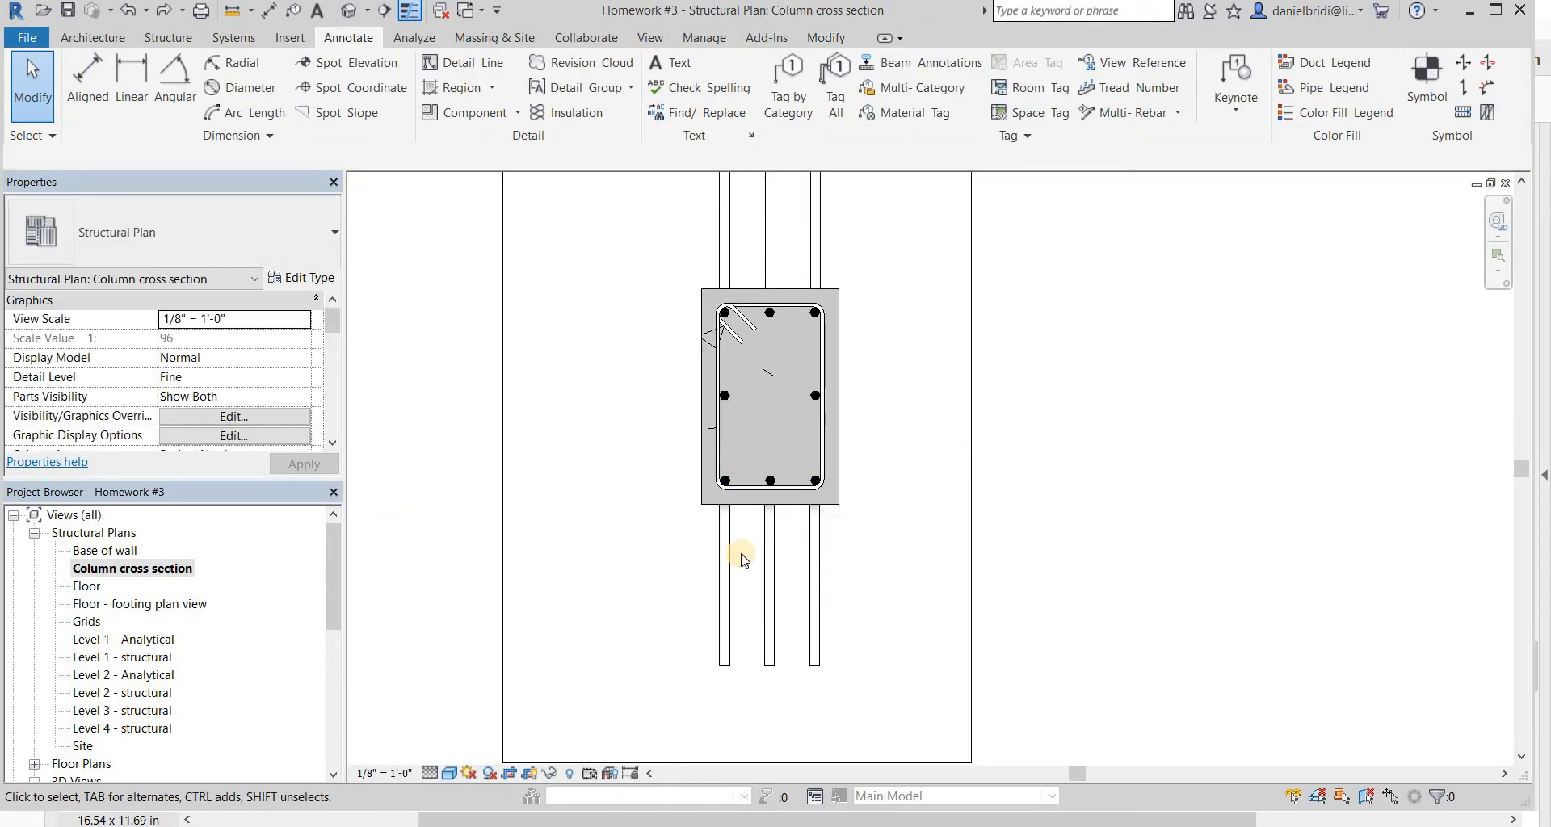
pyautogui.scroll(-2, 708, 554)
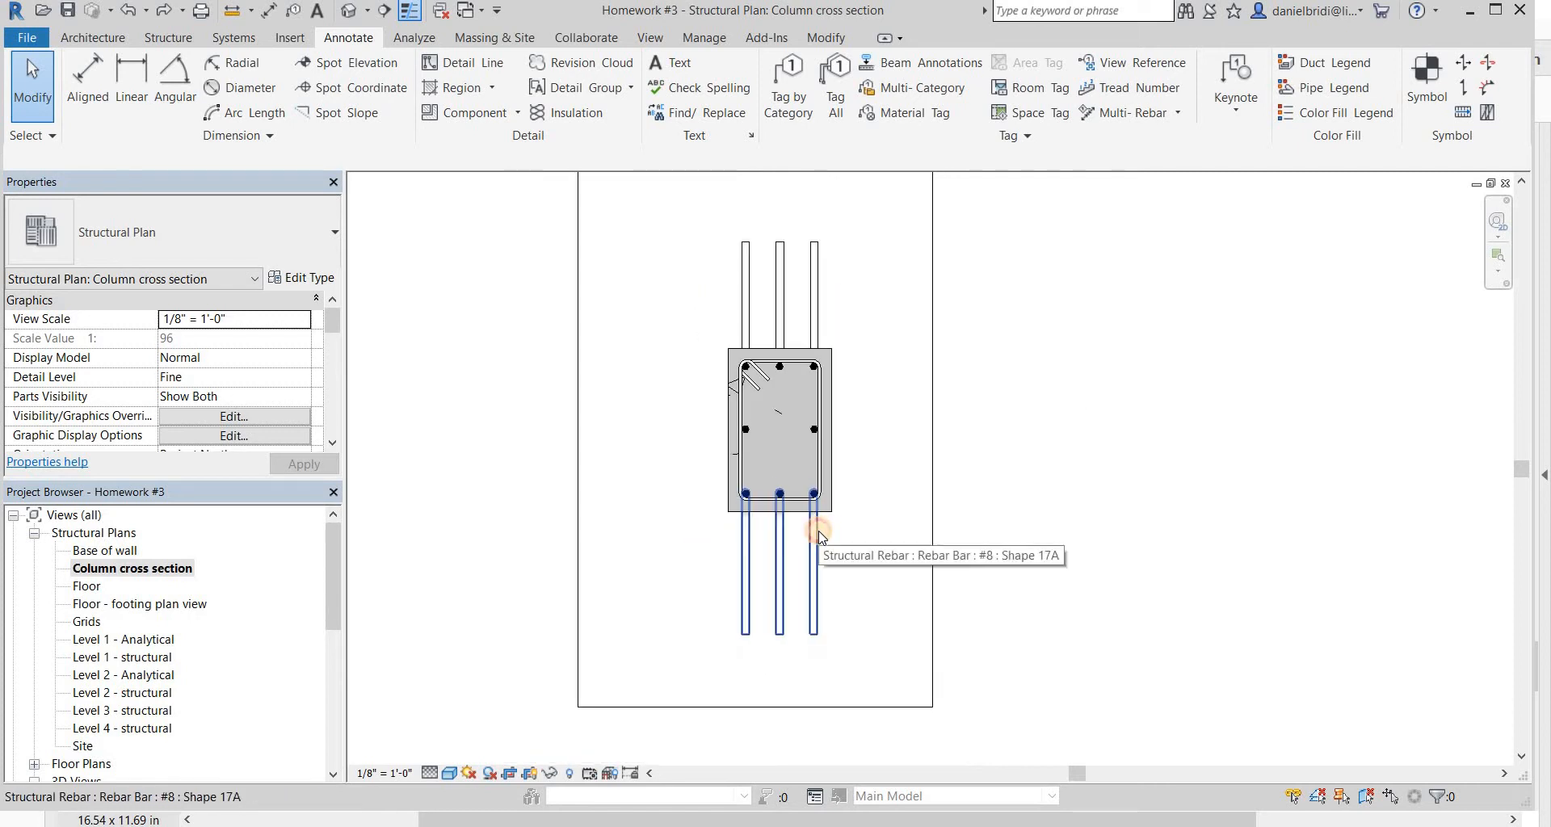
pyautogui.click(776, 551)
pyautogui.click(776, 551)
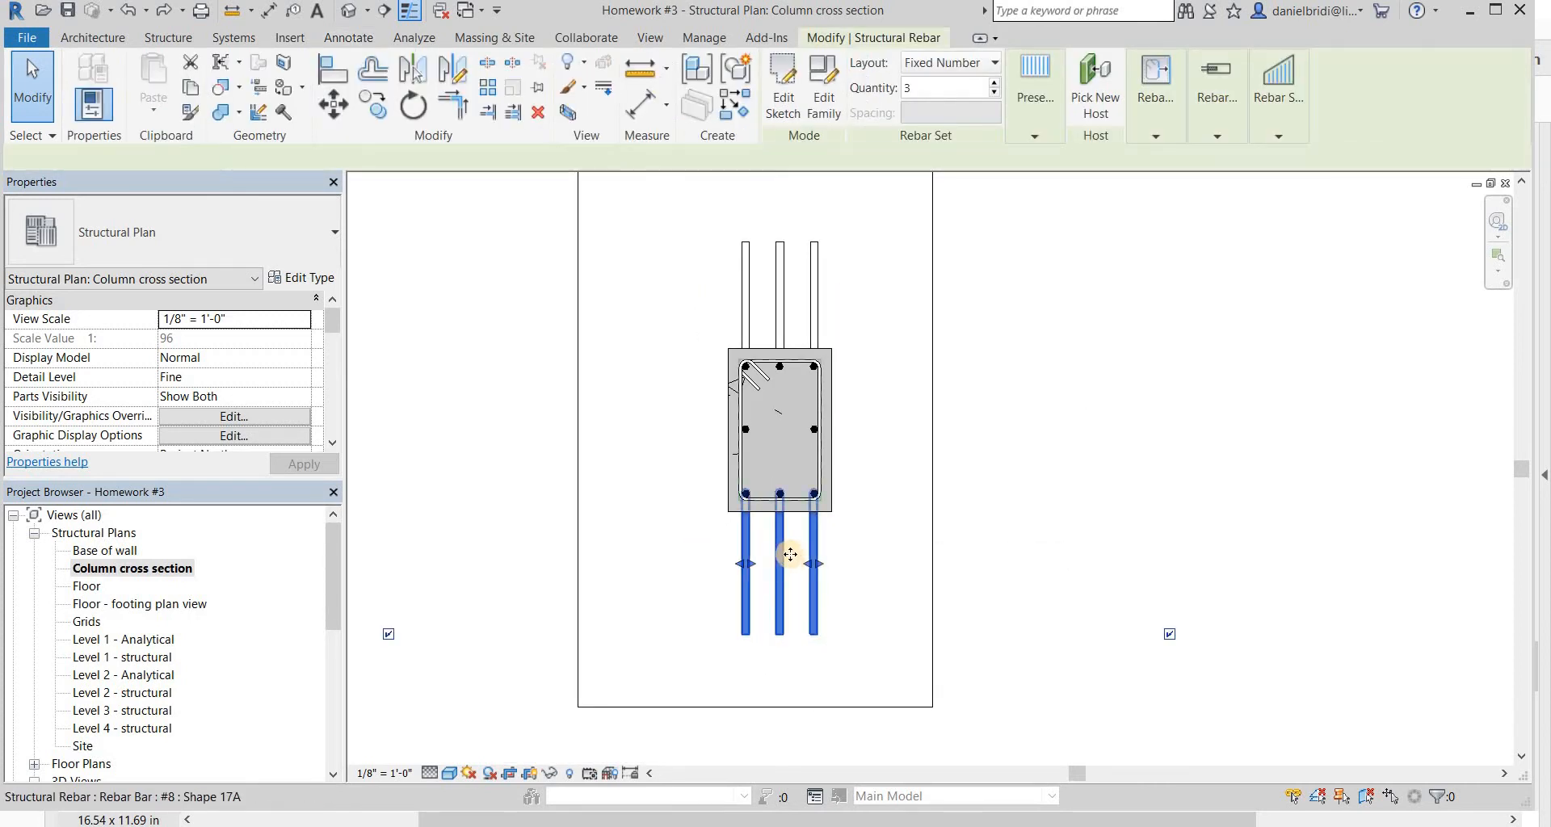
pyautogui.scroll(2, 790, 554)
pyautogui.scroll(2, 821, 472)
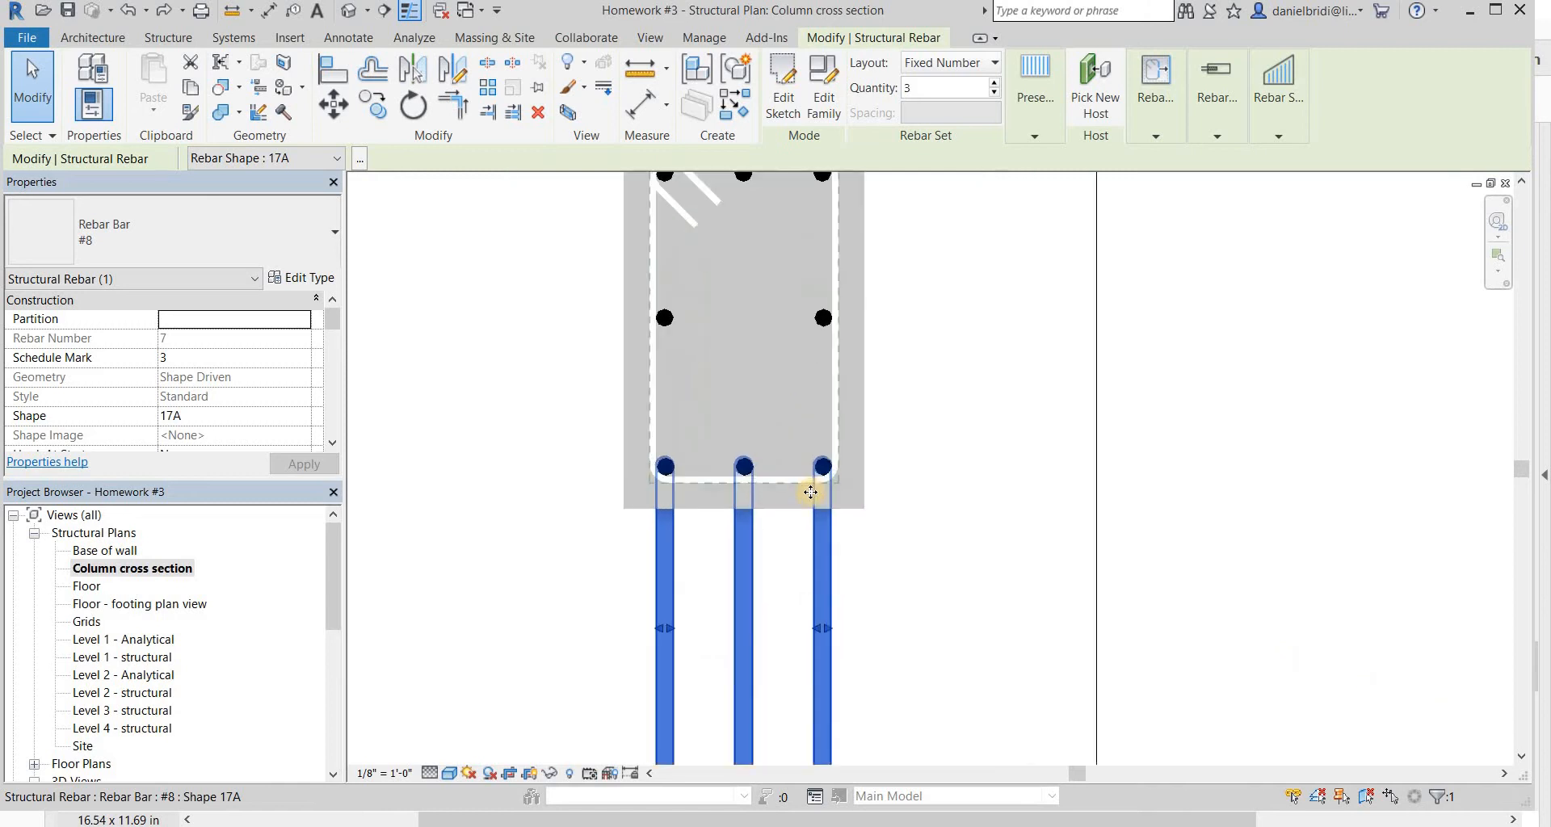
pyautogui.scroll(-3, 821, 492)
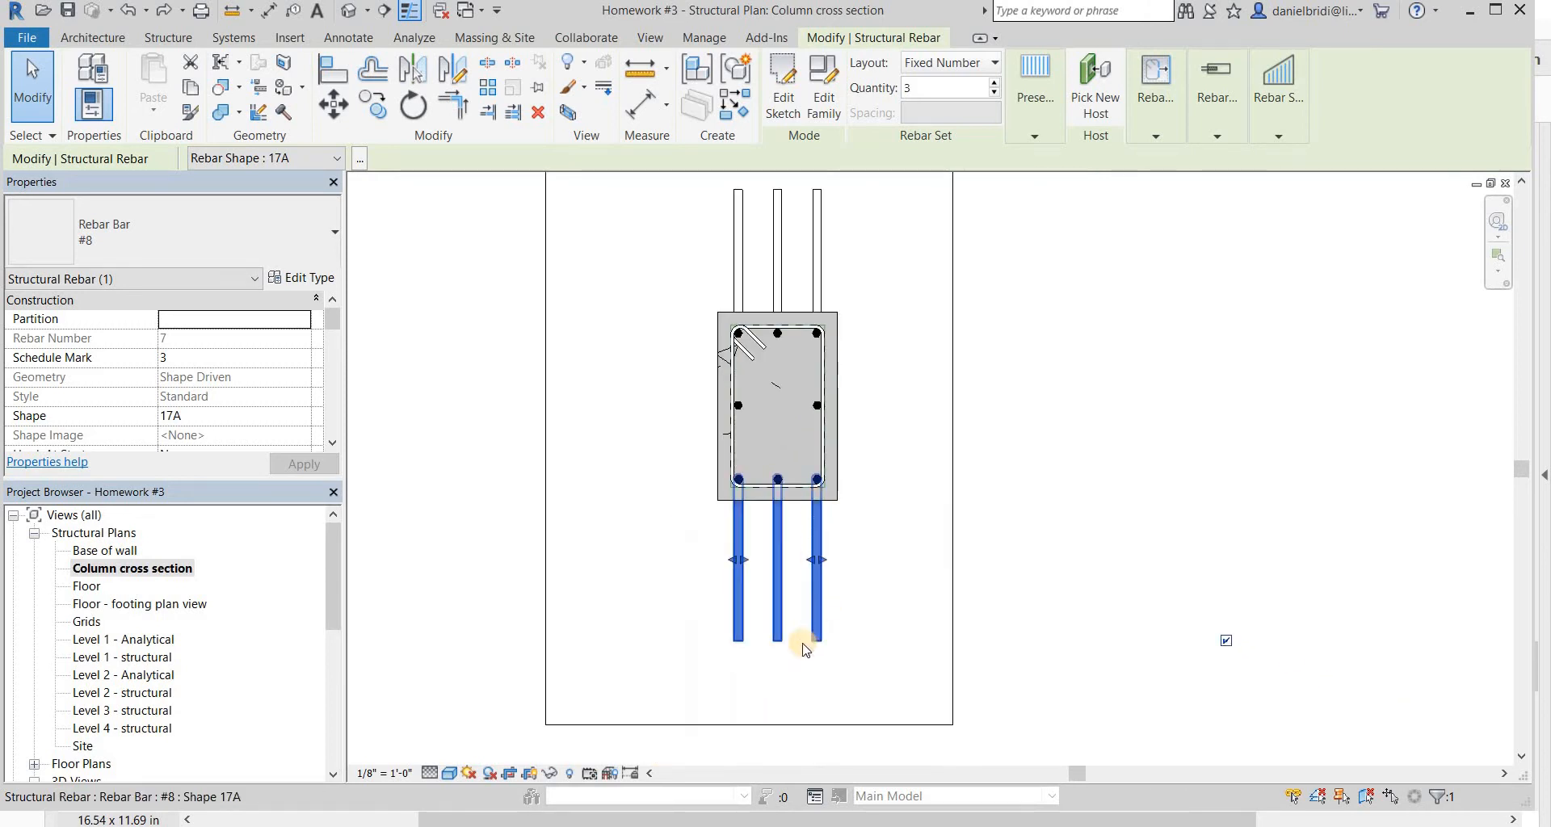
pyautogui.hotkey('ctrl', 'Tab')
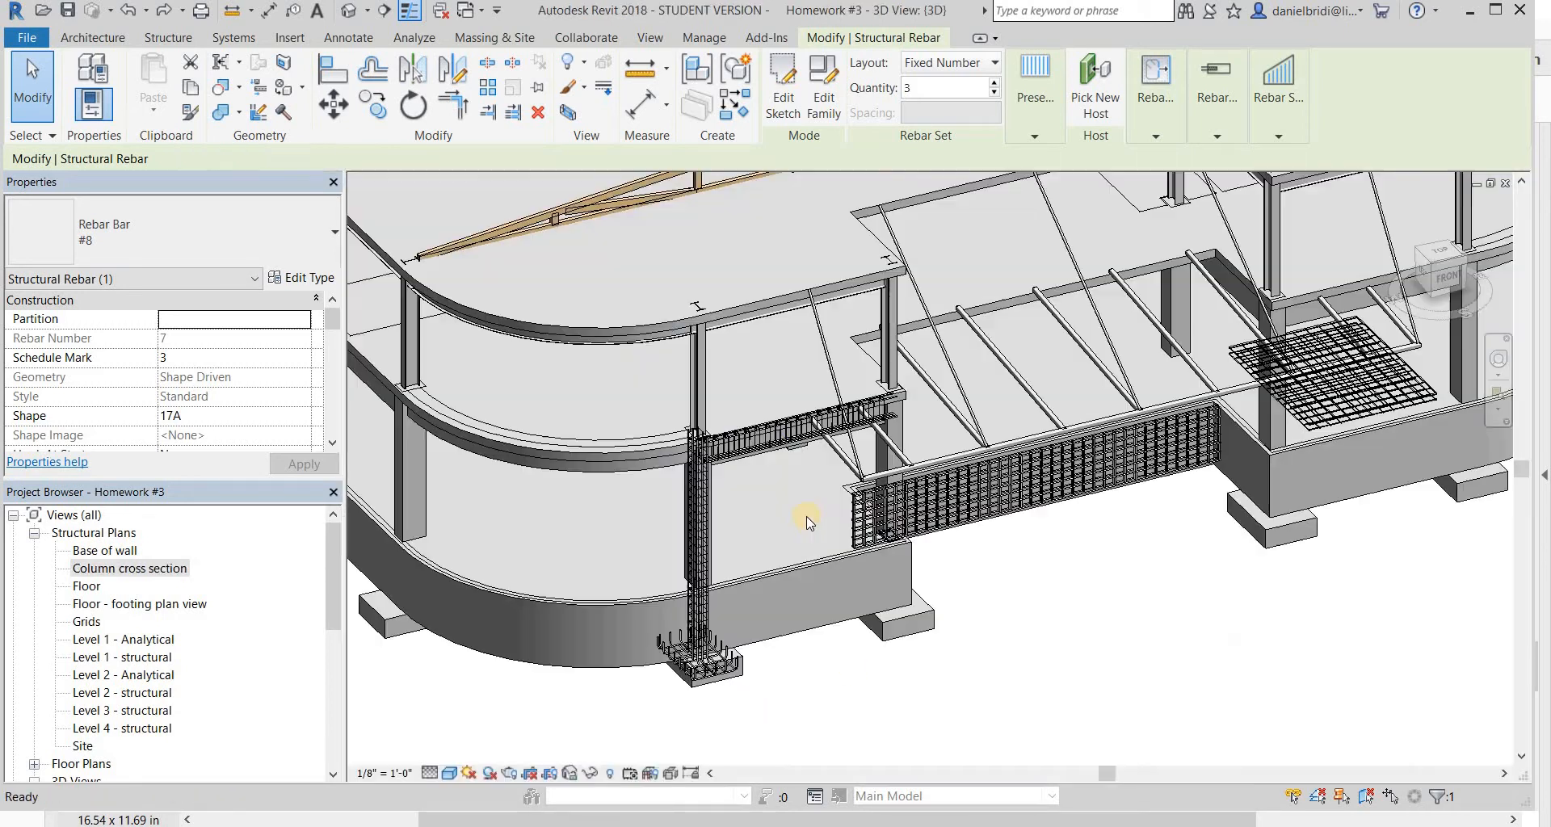
# - Examine the bent #8 dowel bars at the base of the column in the 3D view to see how they extend into the footing
pyautogui.keyDown('shift'); pyautogui.moveTo(869, 537); pyautogui.dragTo(1361, 469, button='middle'); pyautogui.keyUp('shift')
pyautogui.scroll(6, 1347, 471)
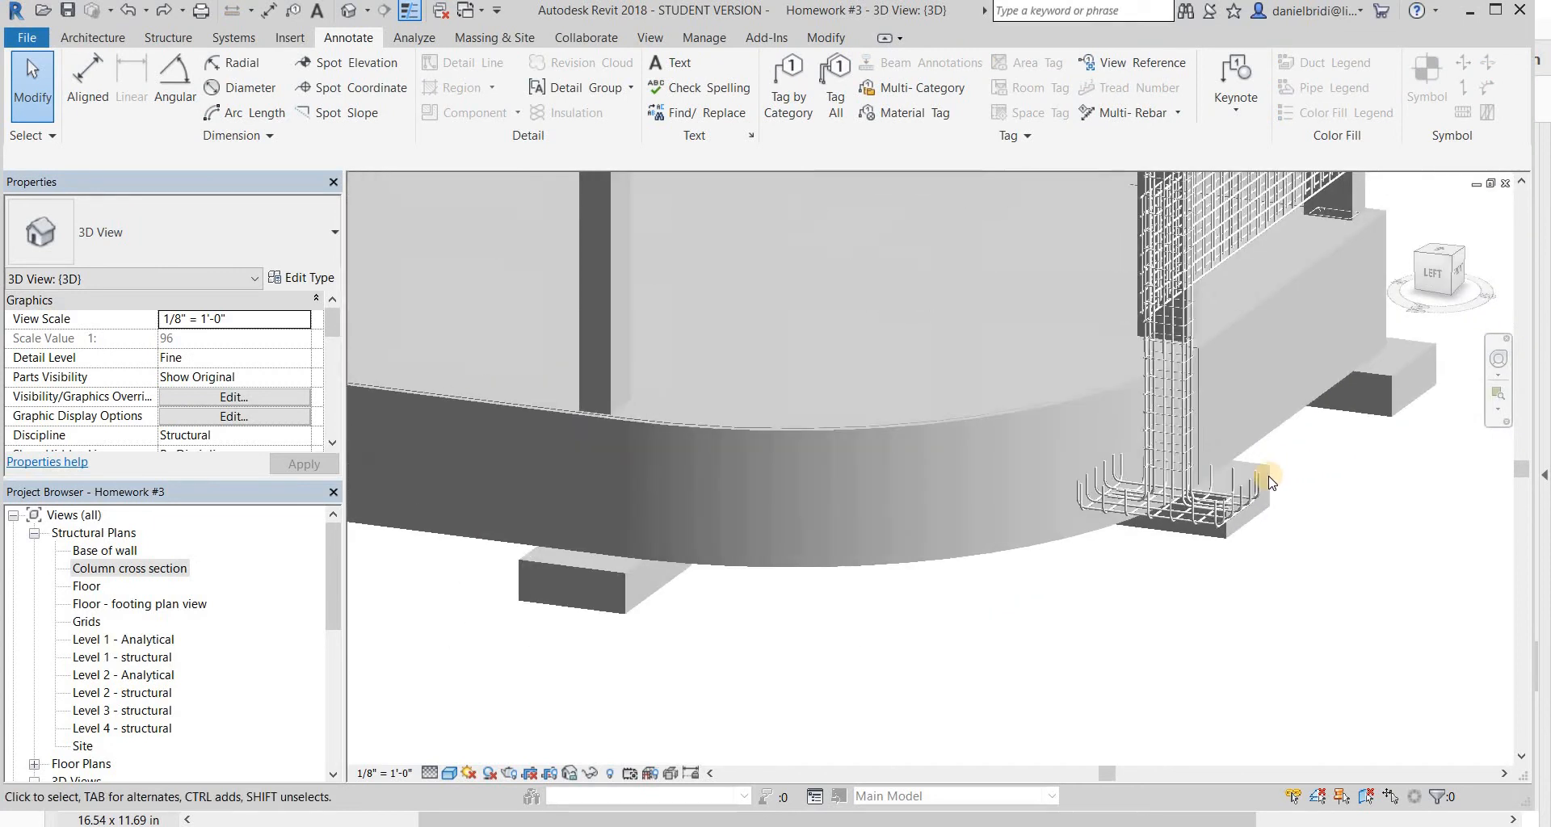
pyautogui.press('Tab')
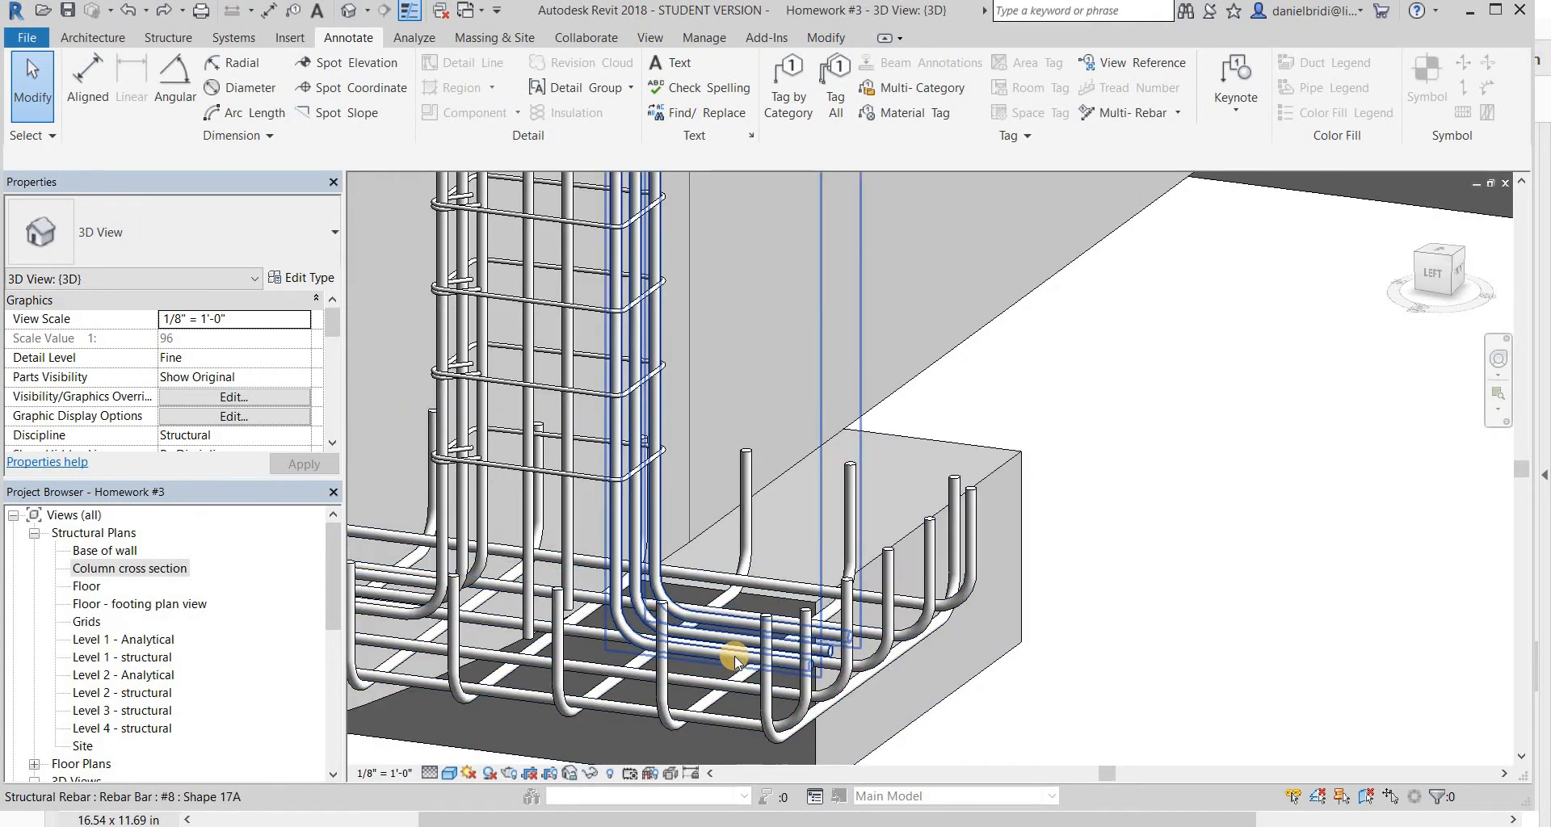
pyautogui.click(634, 583)
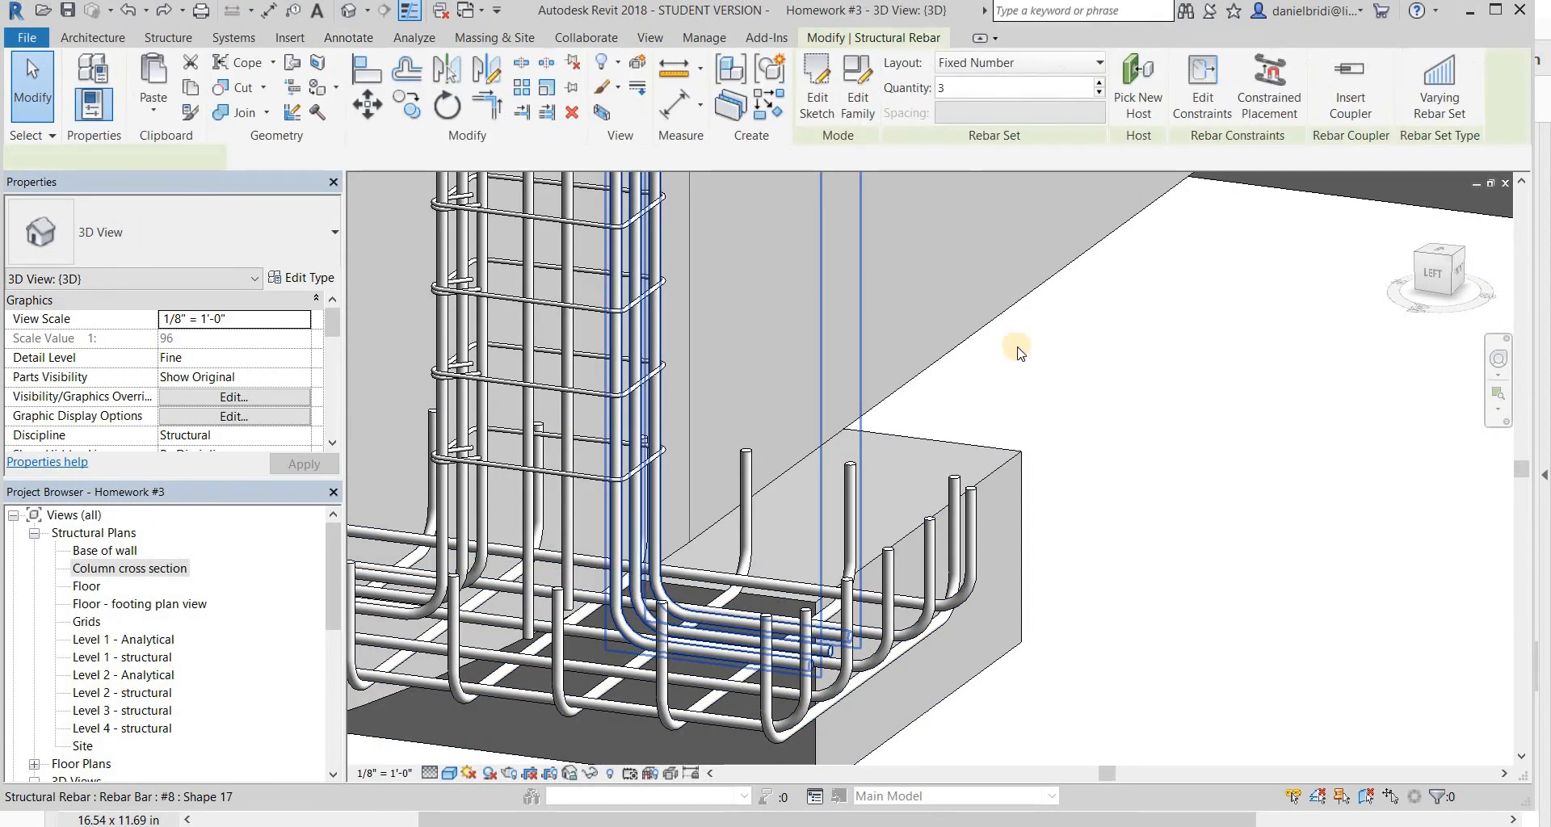
pyautogui.press('Escape')
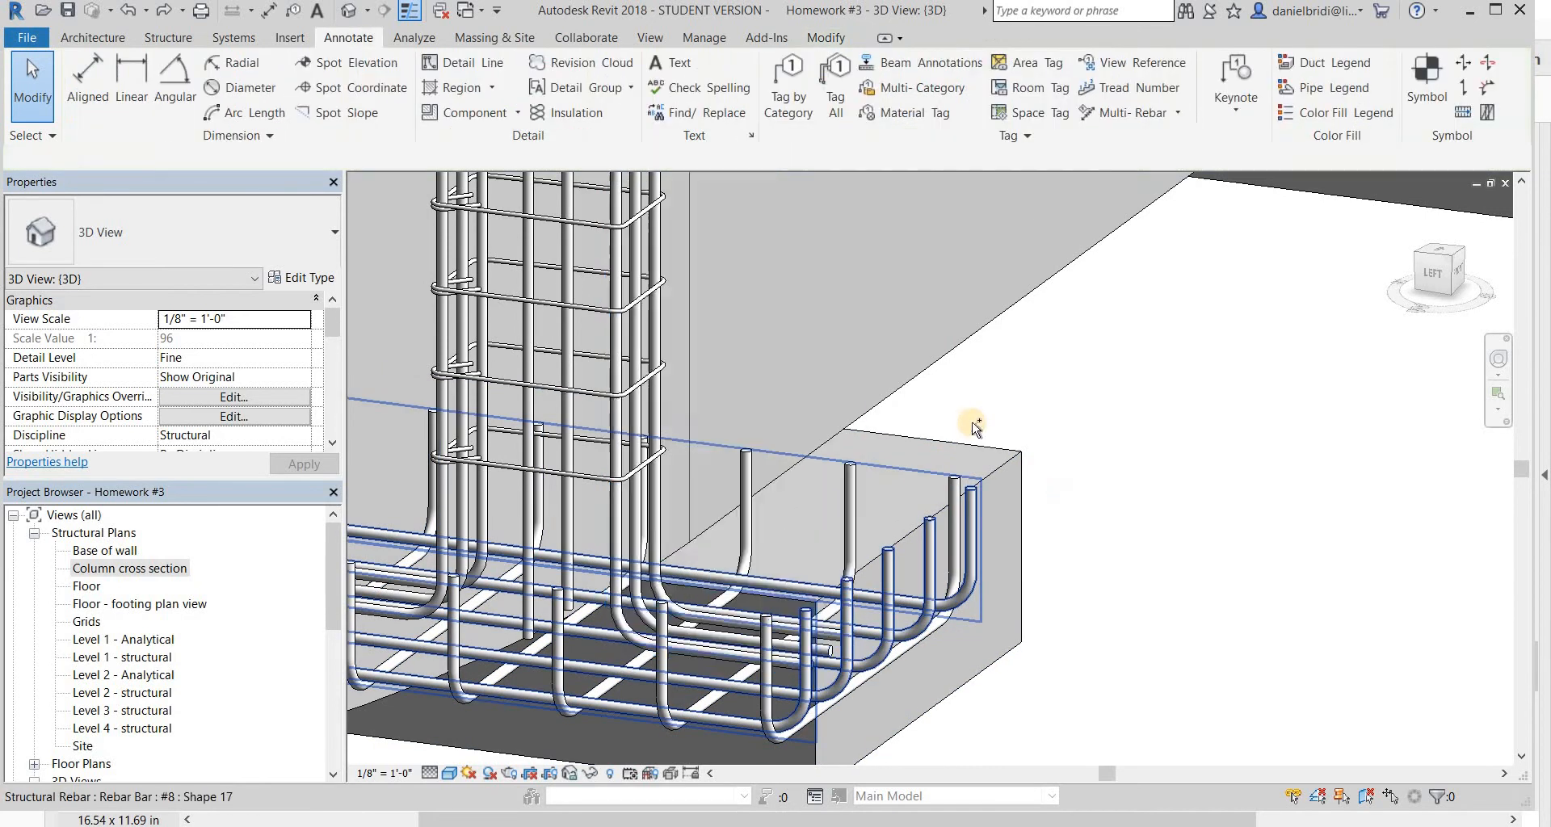
# - Return to the Column cross section view and adjust its view range to exclude the #8 bars extending beyond the column outline
pyautogui.hotkey('ctrl', 'Tab')
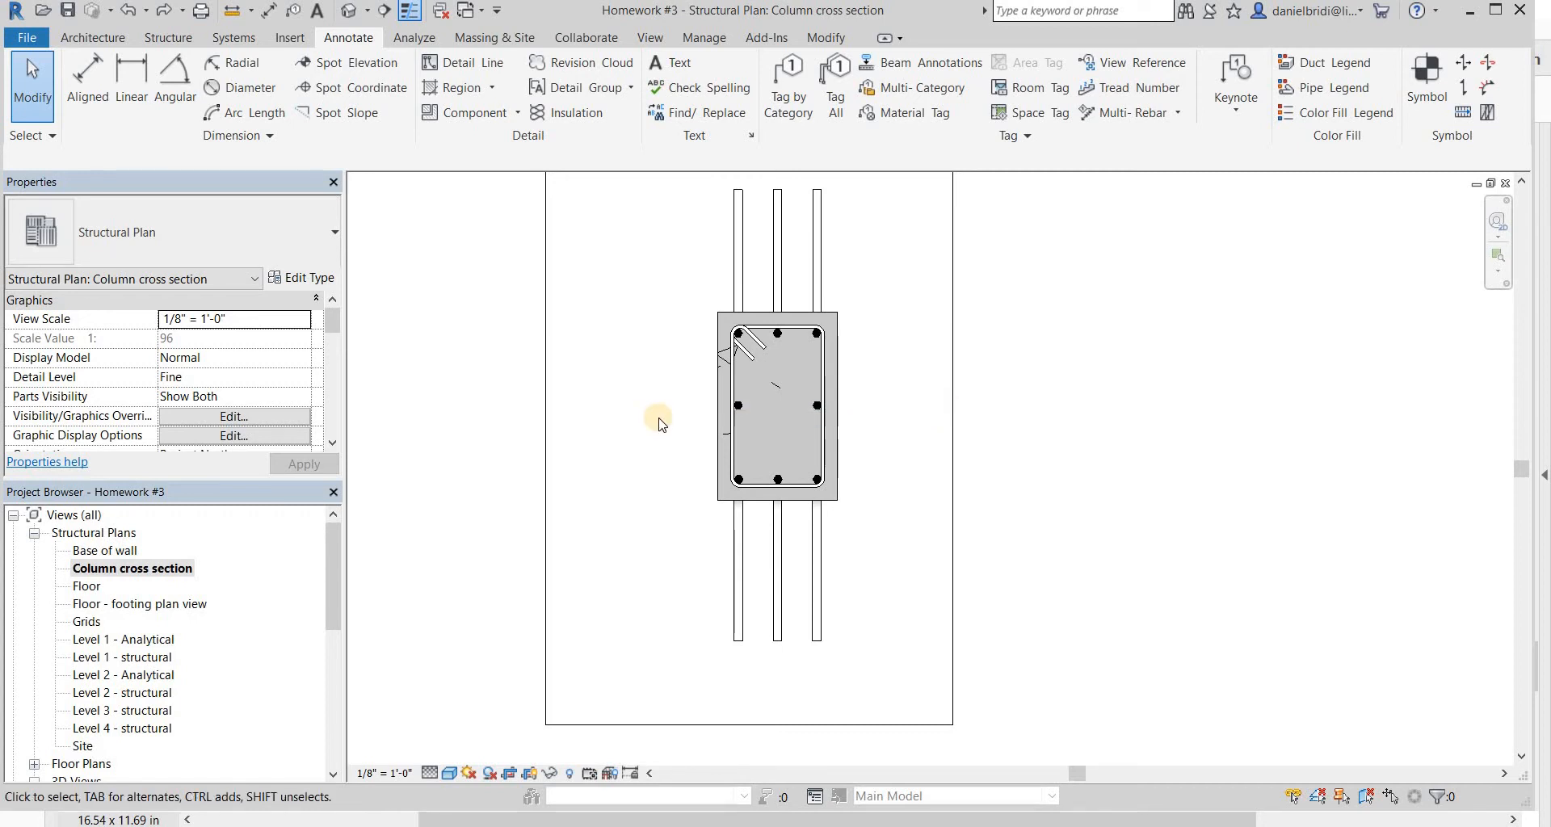
pyautogui.press('r')
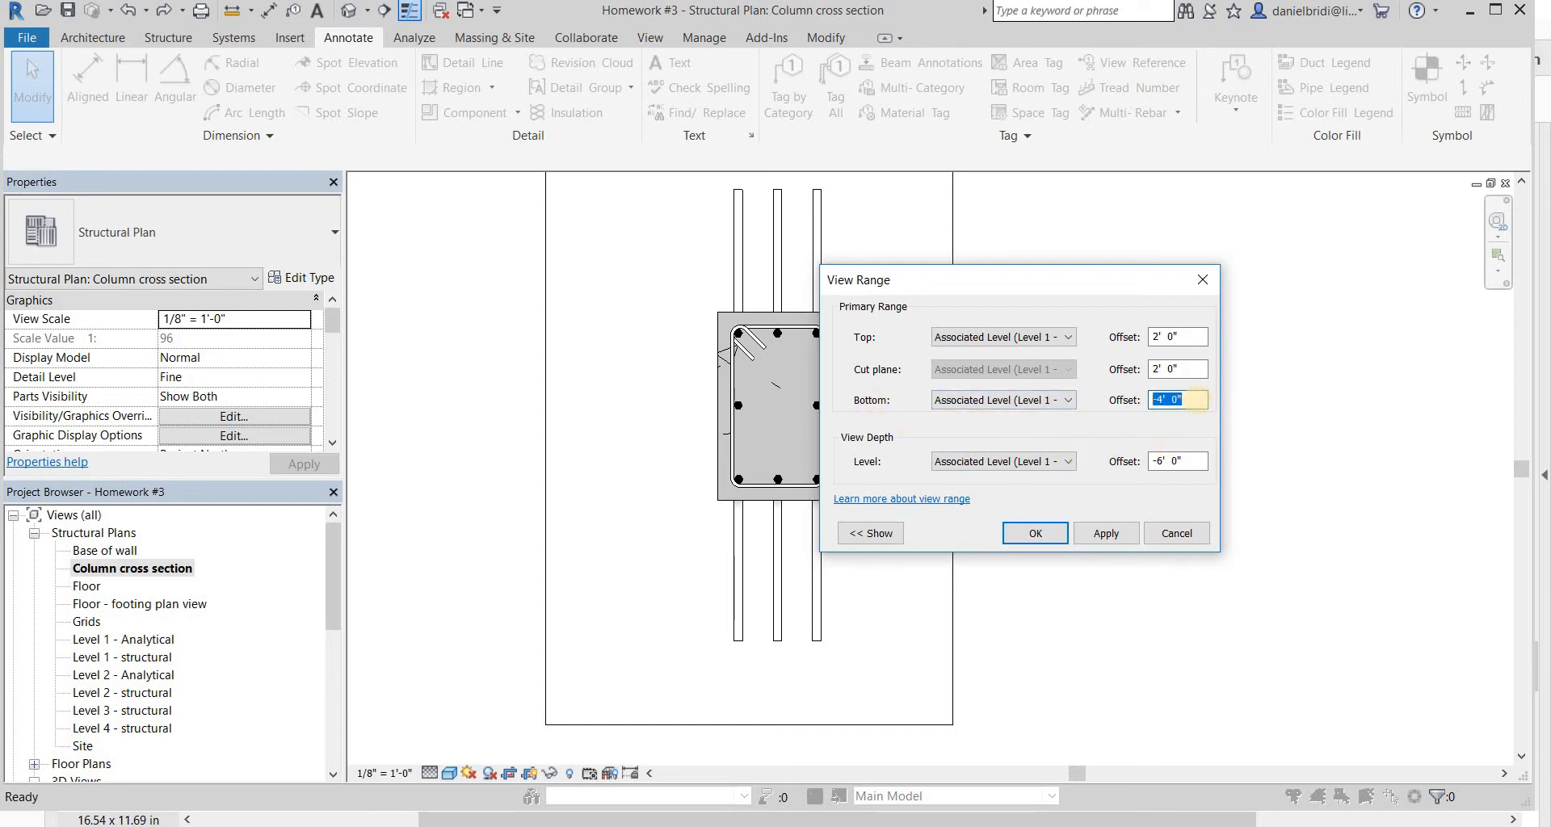
pyautogui.click(1031, 533)
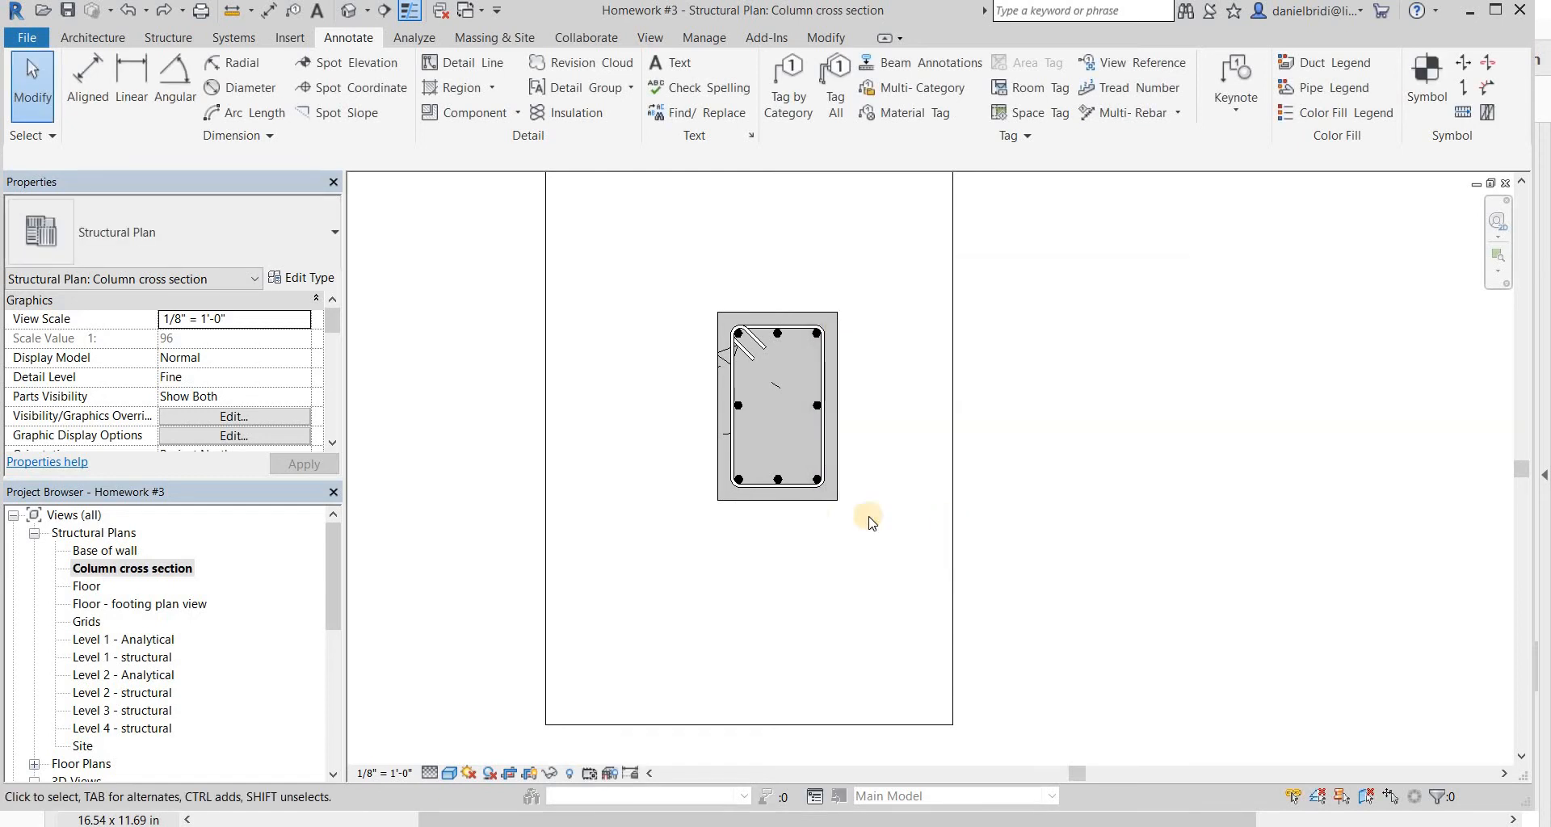
# - Move the lower edge of the crop region closer to the column outline
pyautogui.click(791, 722)
pyautogui.moveTo(748, 724); pyautogui.dragTo(761, 560)
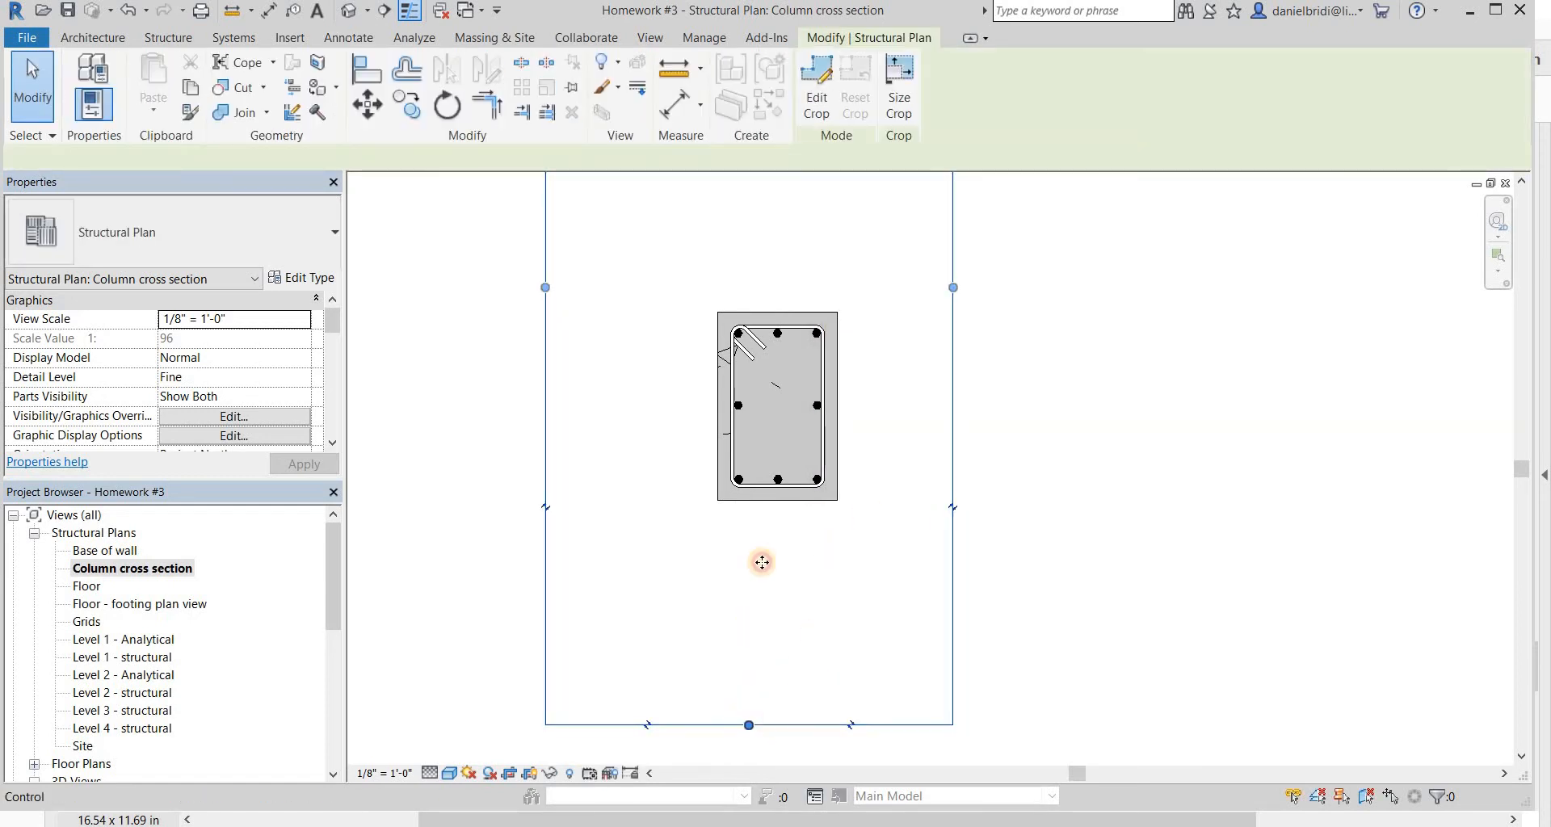
pyautogui.moveTo(929, 505); pyautogui.dragTo(899, 588, button='middle')
pyautogui.press('Escape')
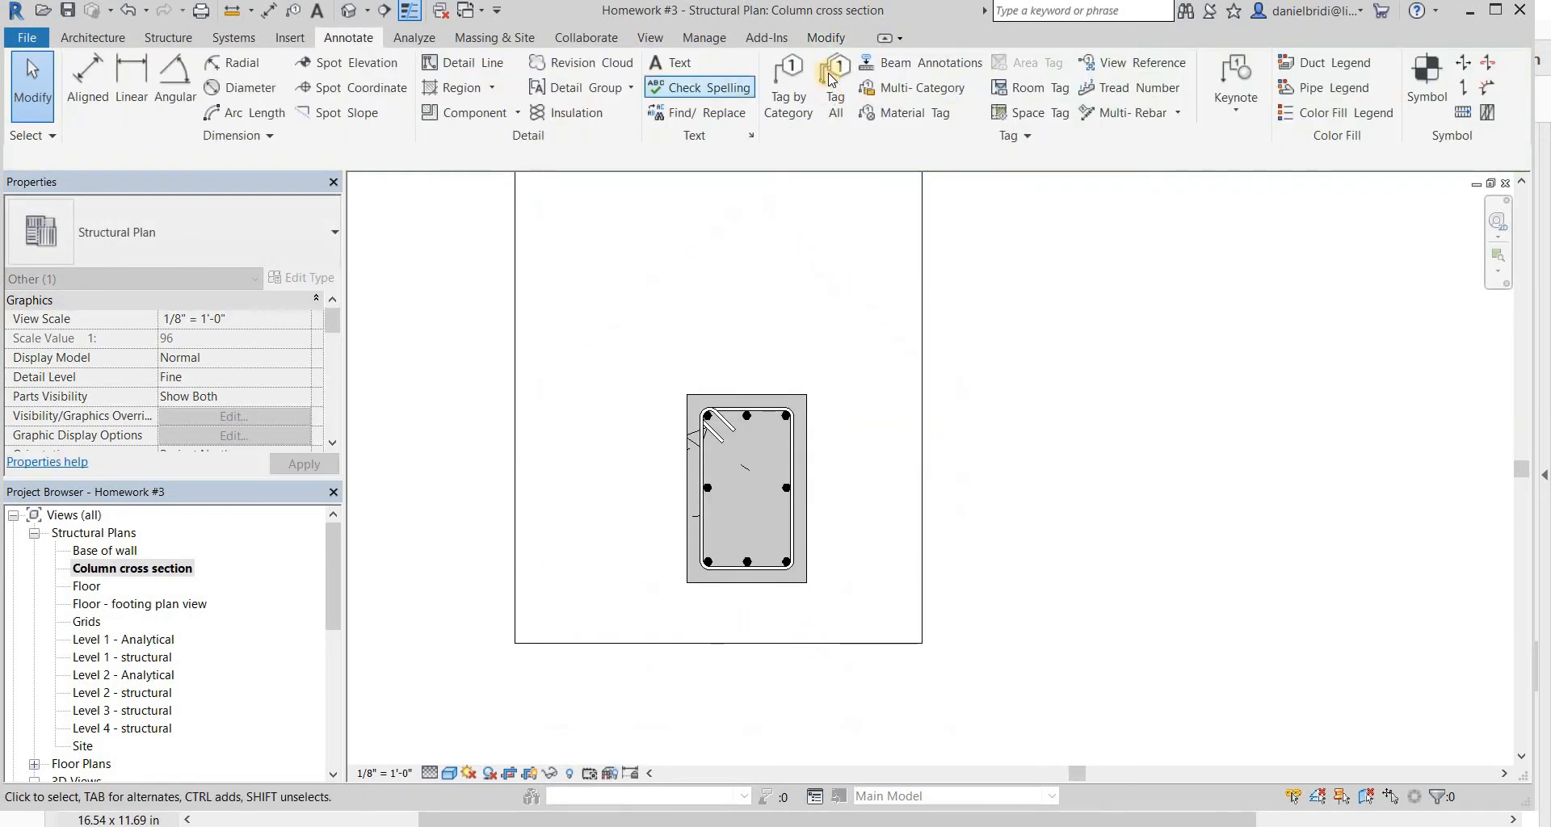
# - Tag the bottom row of #8 bars by category with a leader, placing the tag left of the column
pyautogui.click(793, 80)
pyautogui.scroll(5, 694, 561)
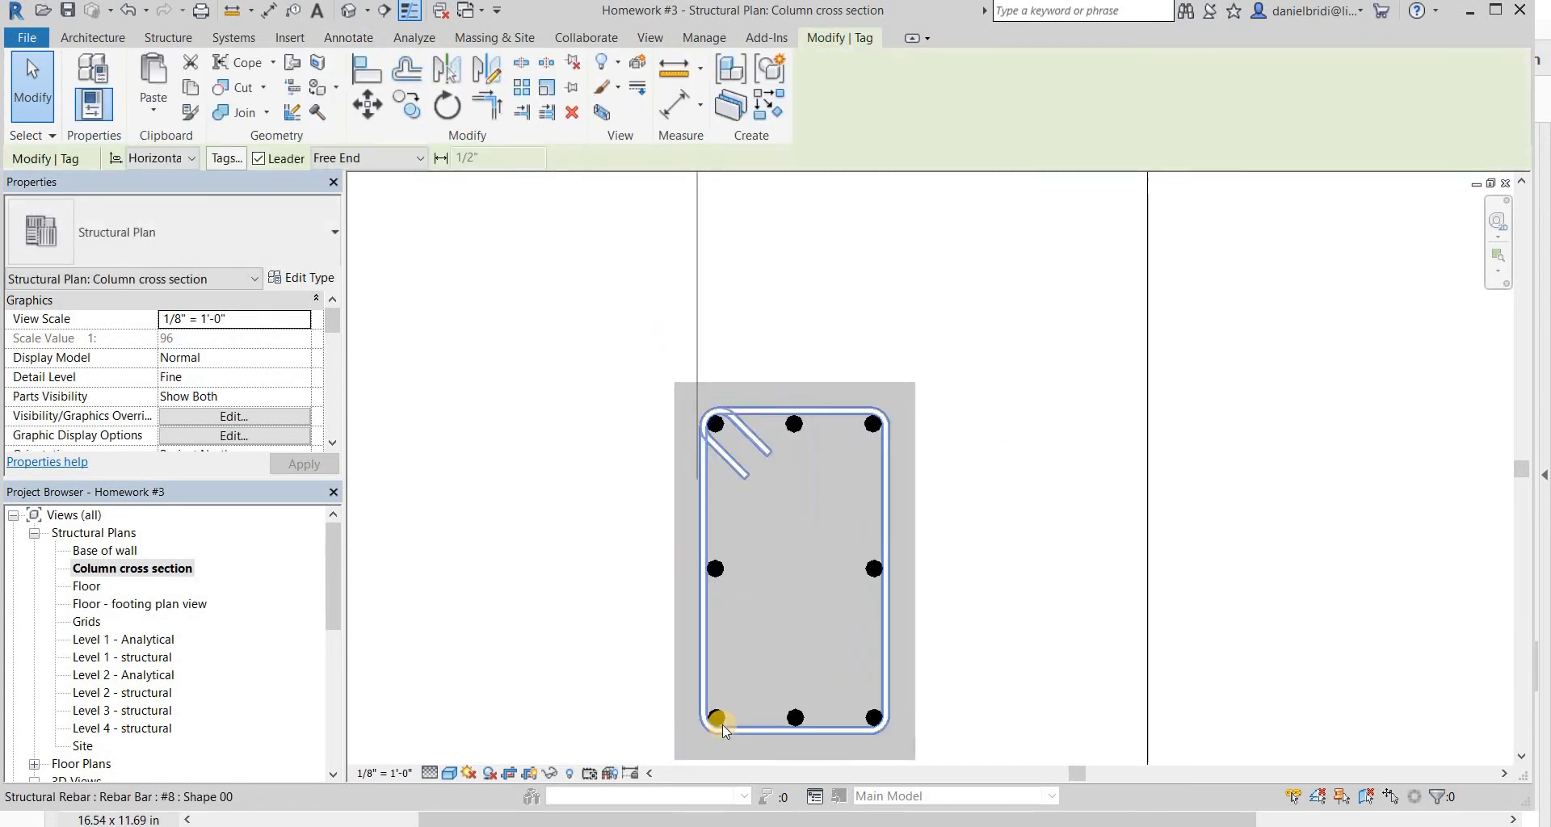
pyautogui.click(740, 693)
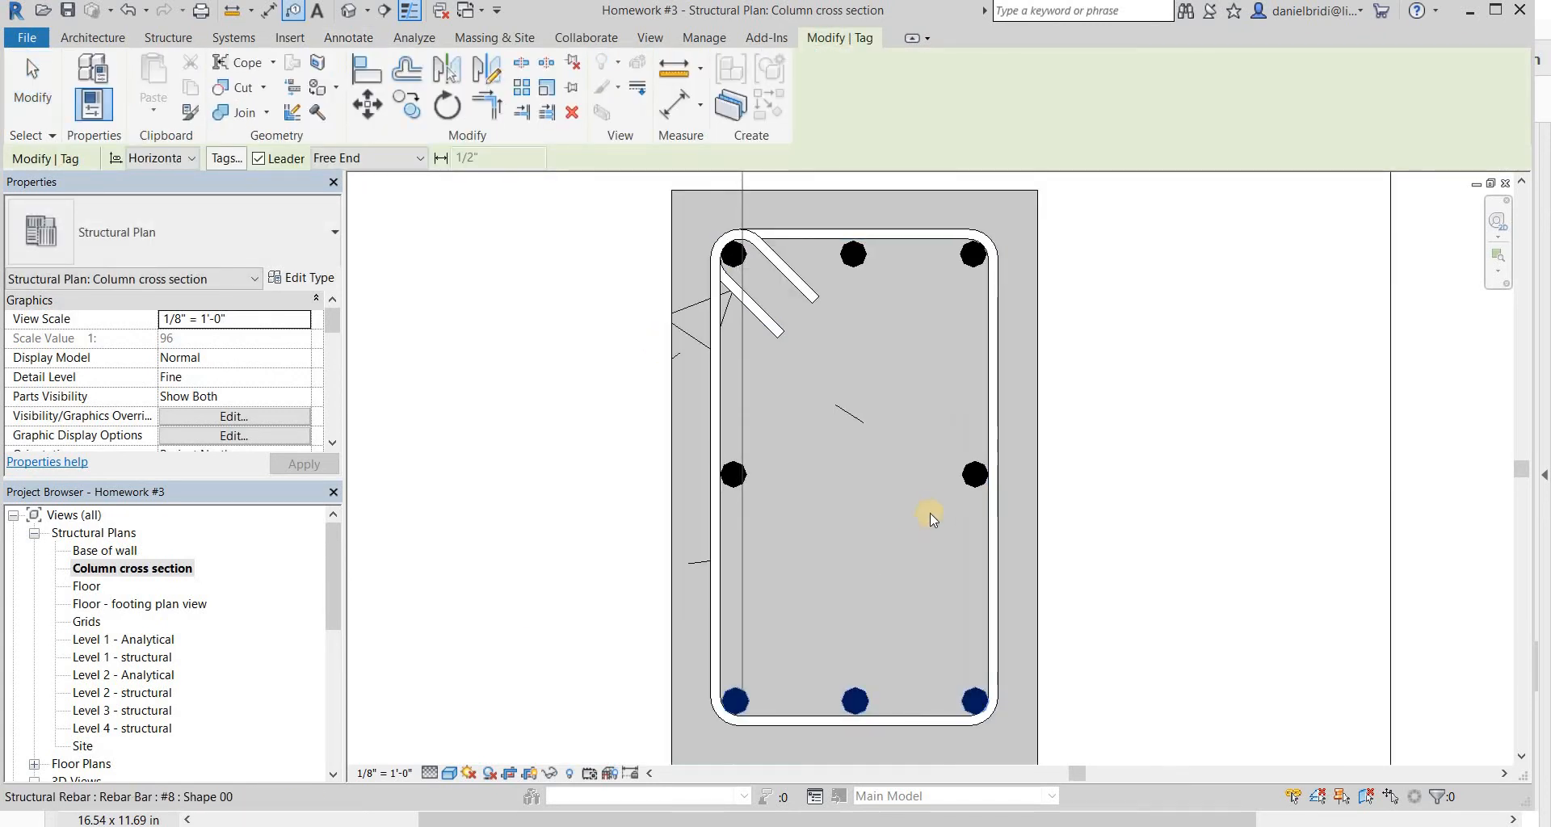
pyautogui.scroll(-5, 929, 512)
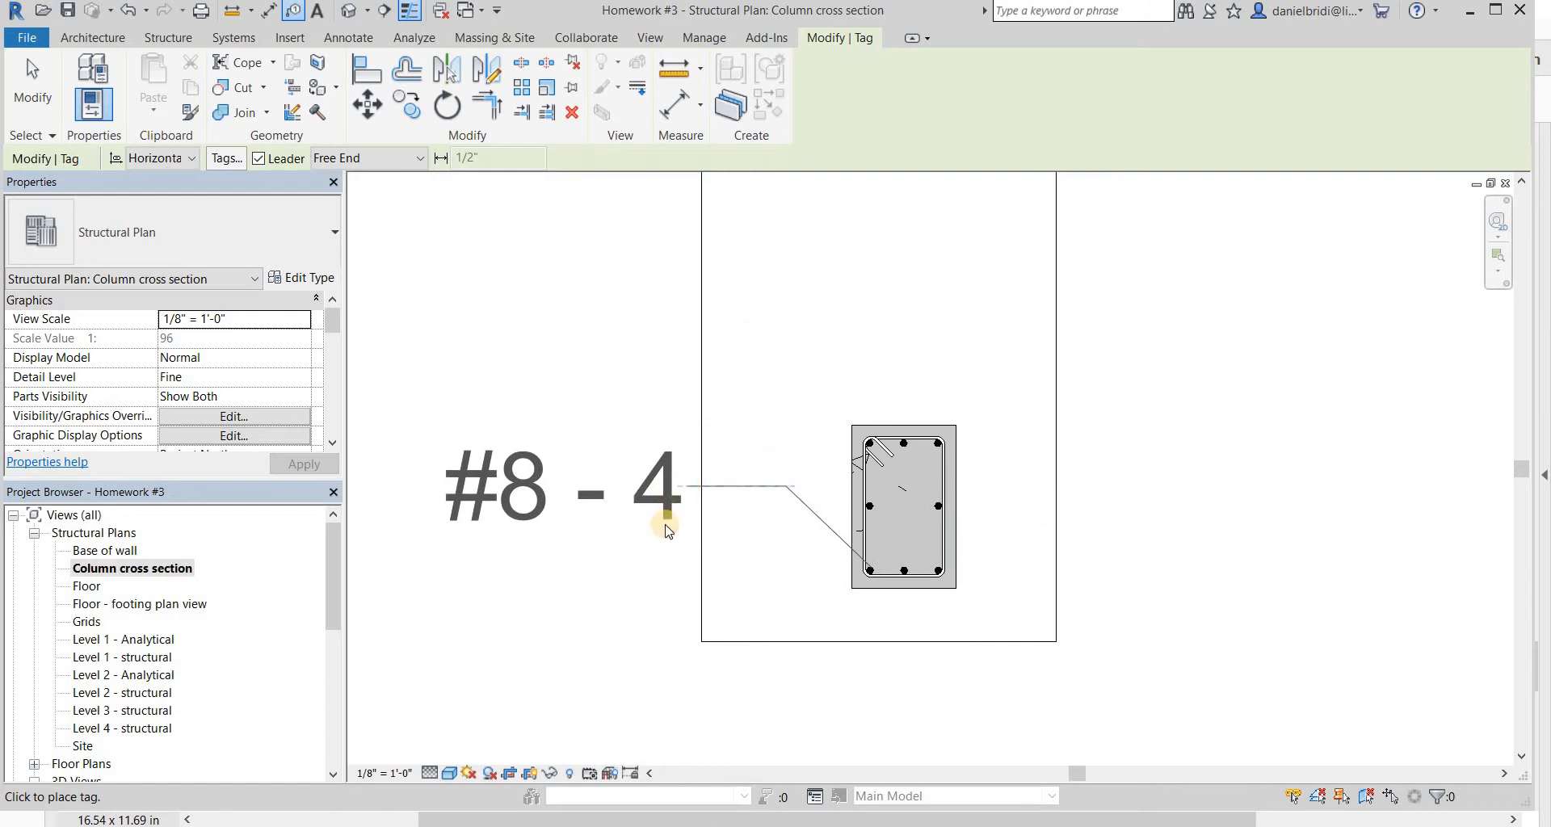
pyautogui.click(635, 495)
pyautogui.press('Escape')
pyautogui.press('Escape')
# - Set the view scale to 1" = 1'-0" and delete the existing #8 bar tag
pyautogui.click(380, 773)
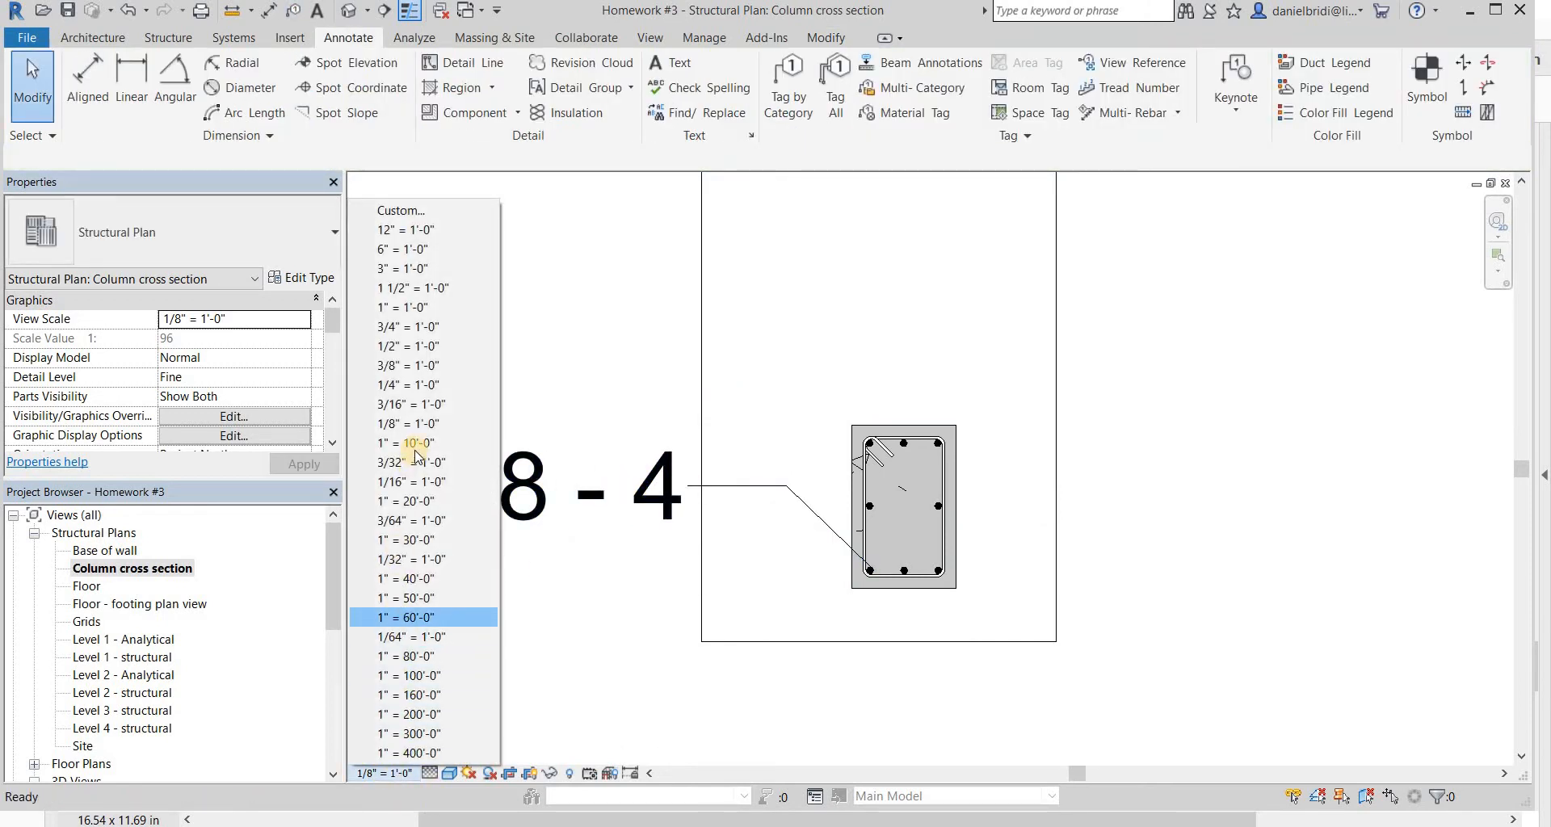
pyautogui.click(445, 309)
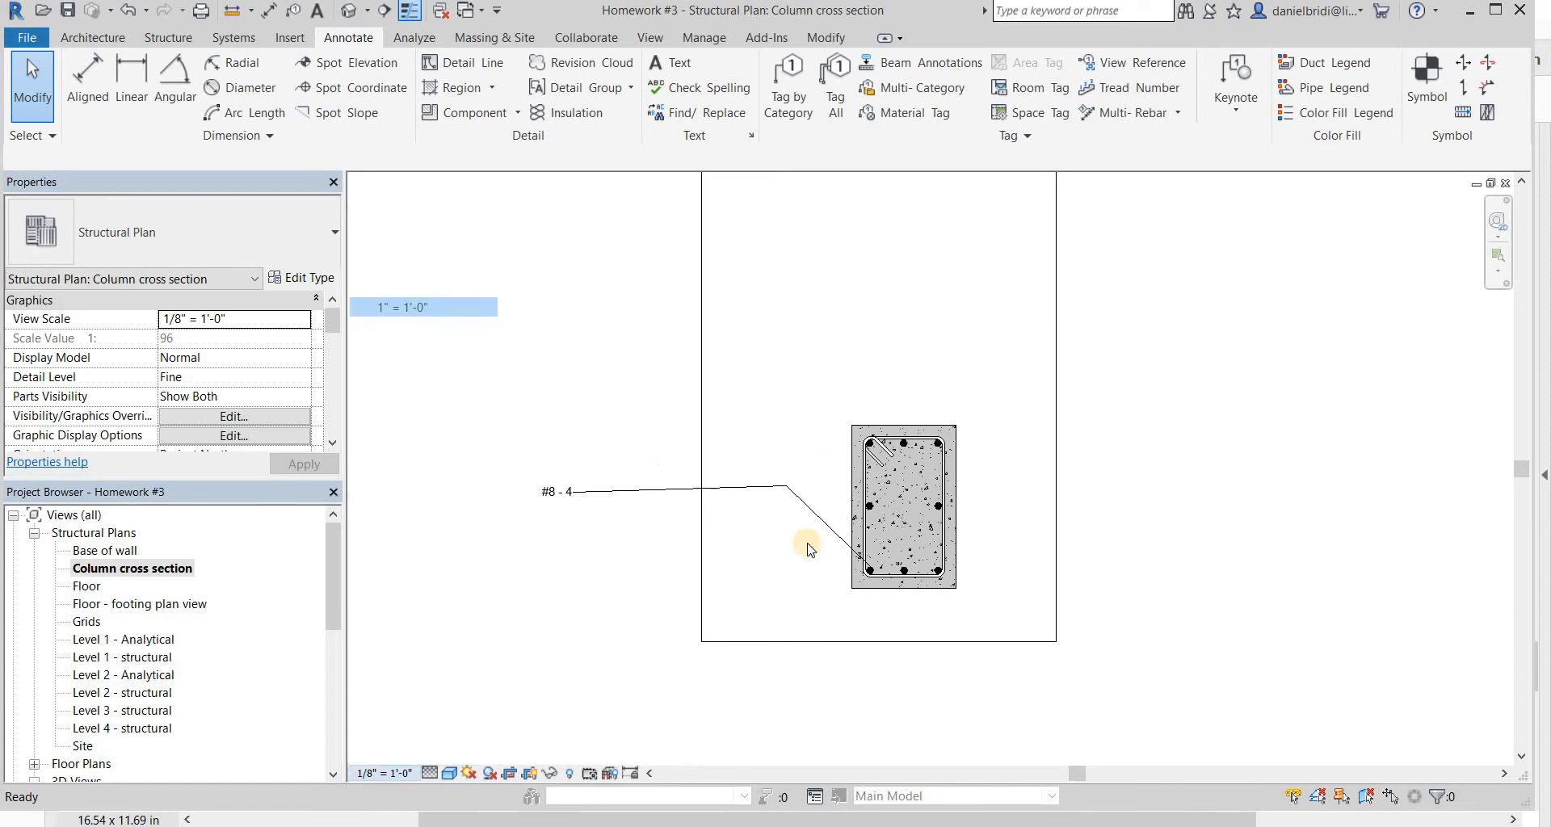
pyautogui.click(649, 489)
pyautogui.press('Delete')
# - Tag the bottom row of #8 bars left of the column and change the tag type to Quantity & Number
pyautogui.click(788, 95)
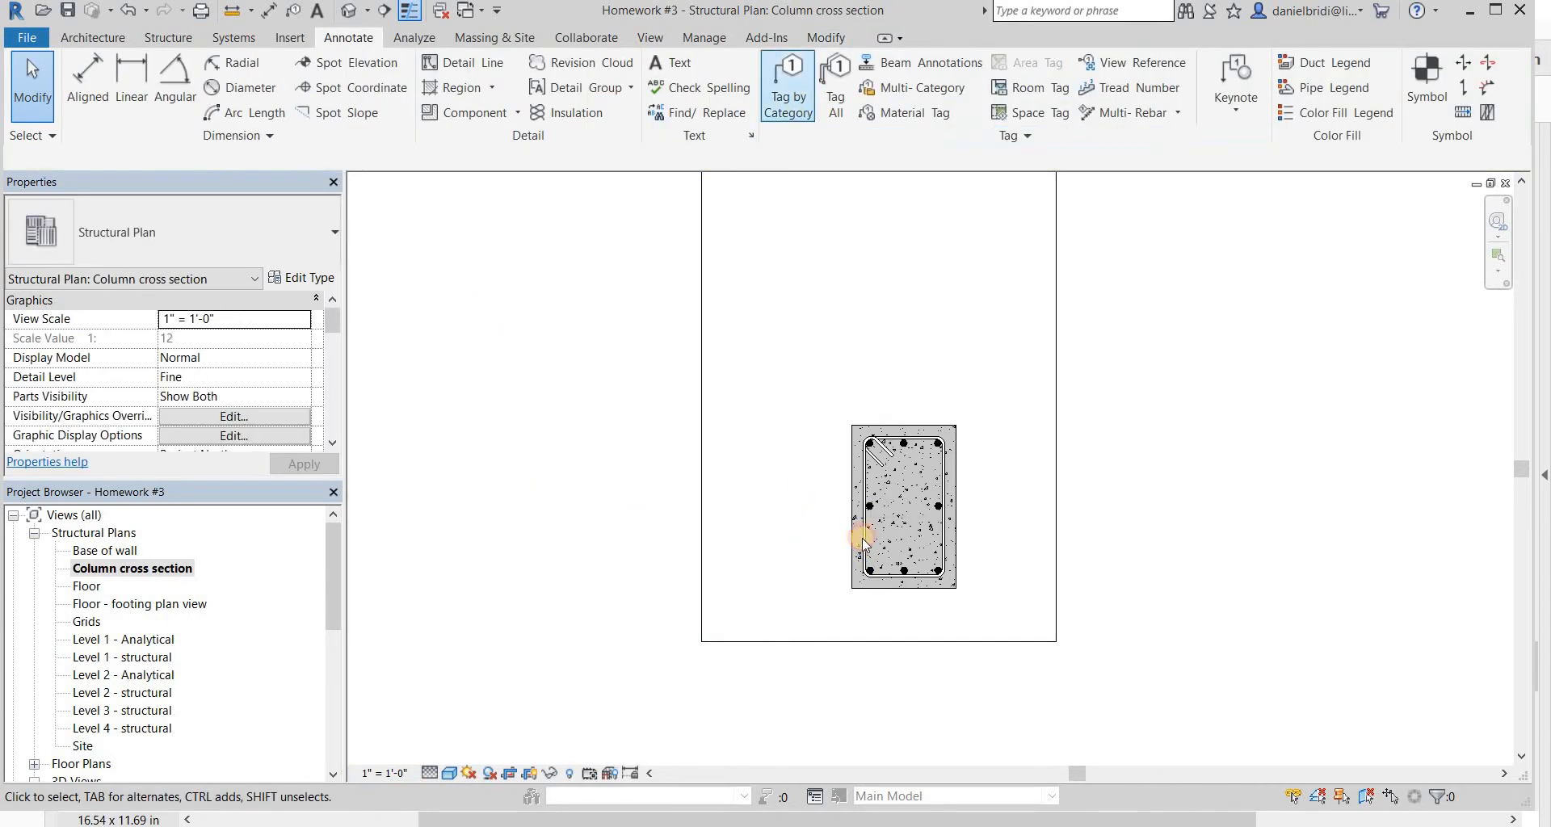
pyautogui.scroll(3, 874, 577)
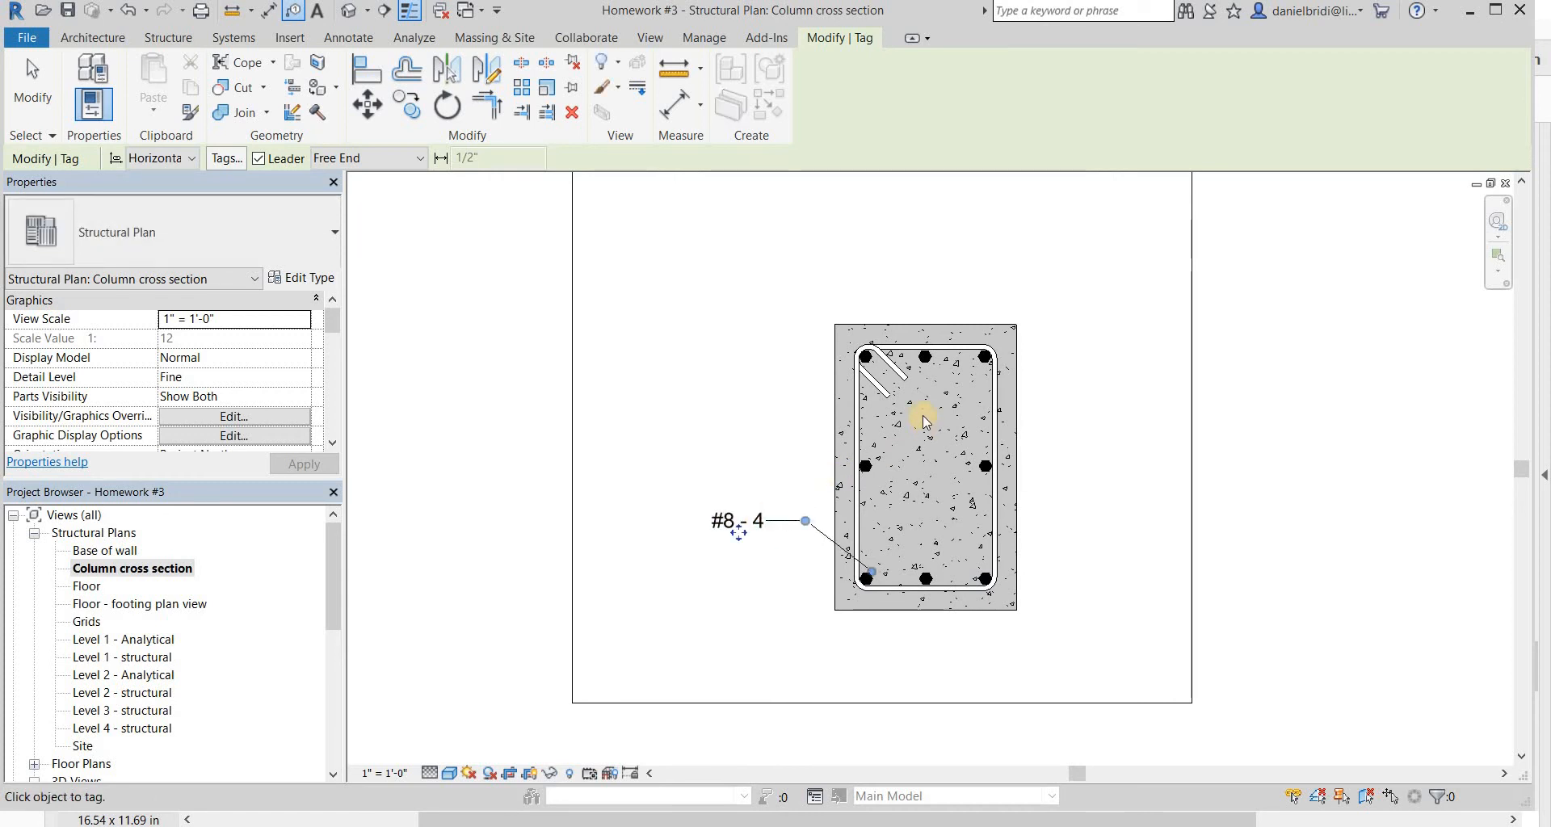
pyautogui.press('Escape')
pyautogui.click(736, 523)
pyautogui.click(196, 254)
pyautogui.scroll(1, 136, 318)
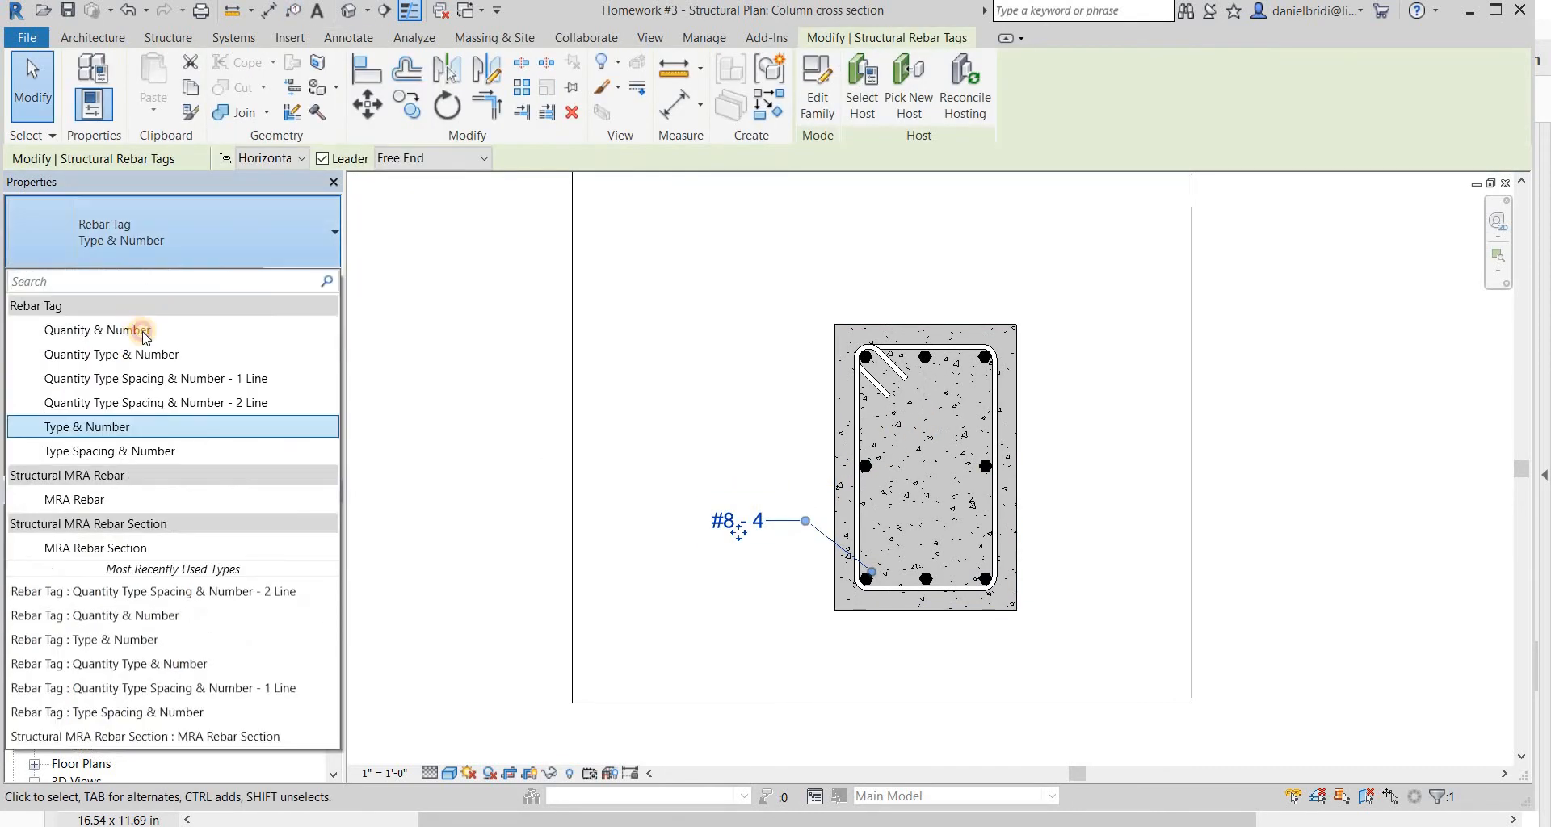
pyautogui.click(136, 318)
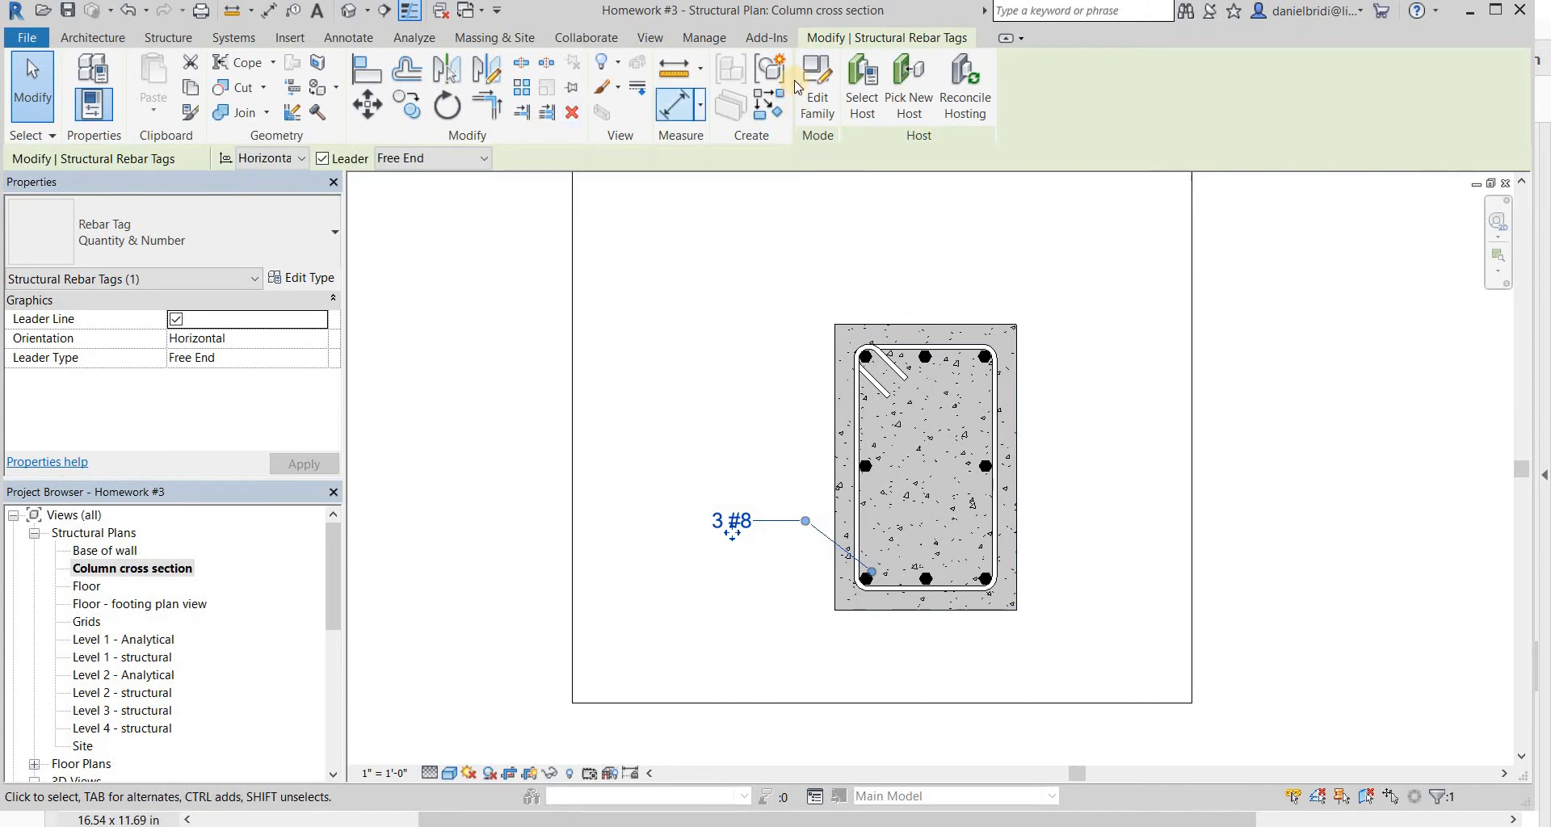
pyautogui.press('Escape')
# - Tag the top row of #8 bars by category, placing the tag above and left of the column
pyautogui.click(795, 87)
pyautogui.press('Escape')
pyautogui.click(801, 95)
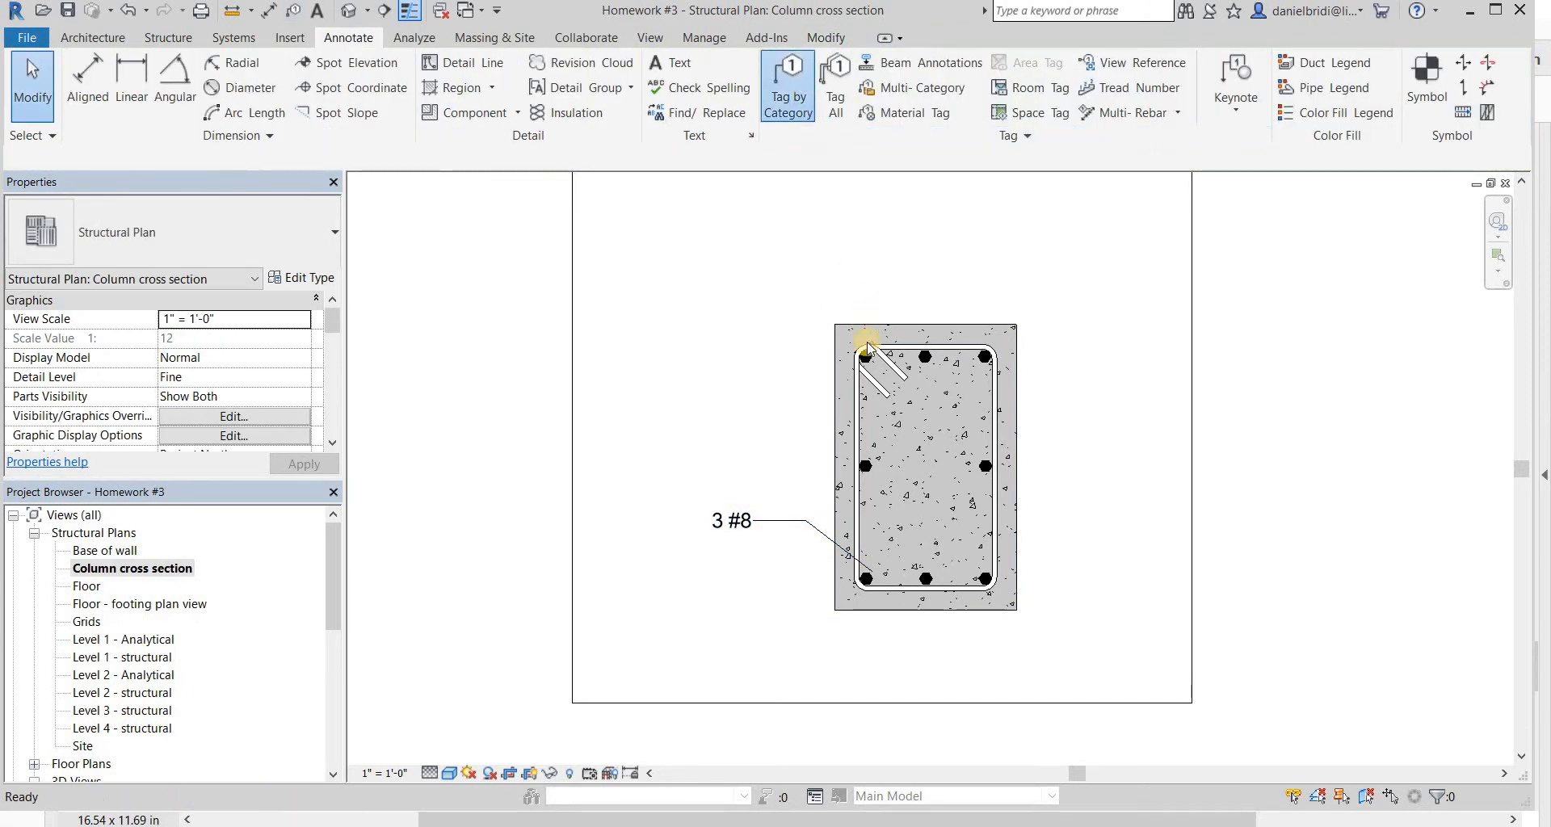
pyautogui.click(867, 348)
pyautogui.scroll(2, 861, 349)
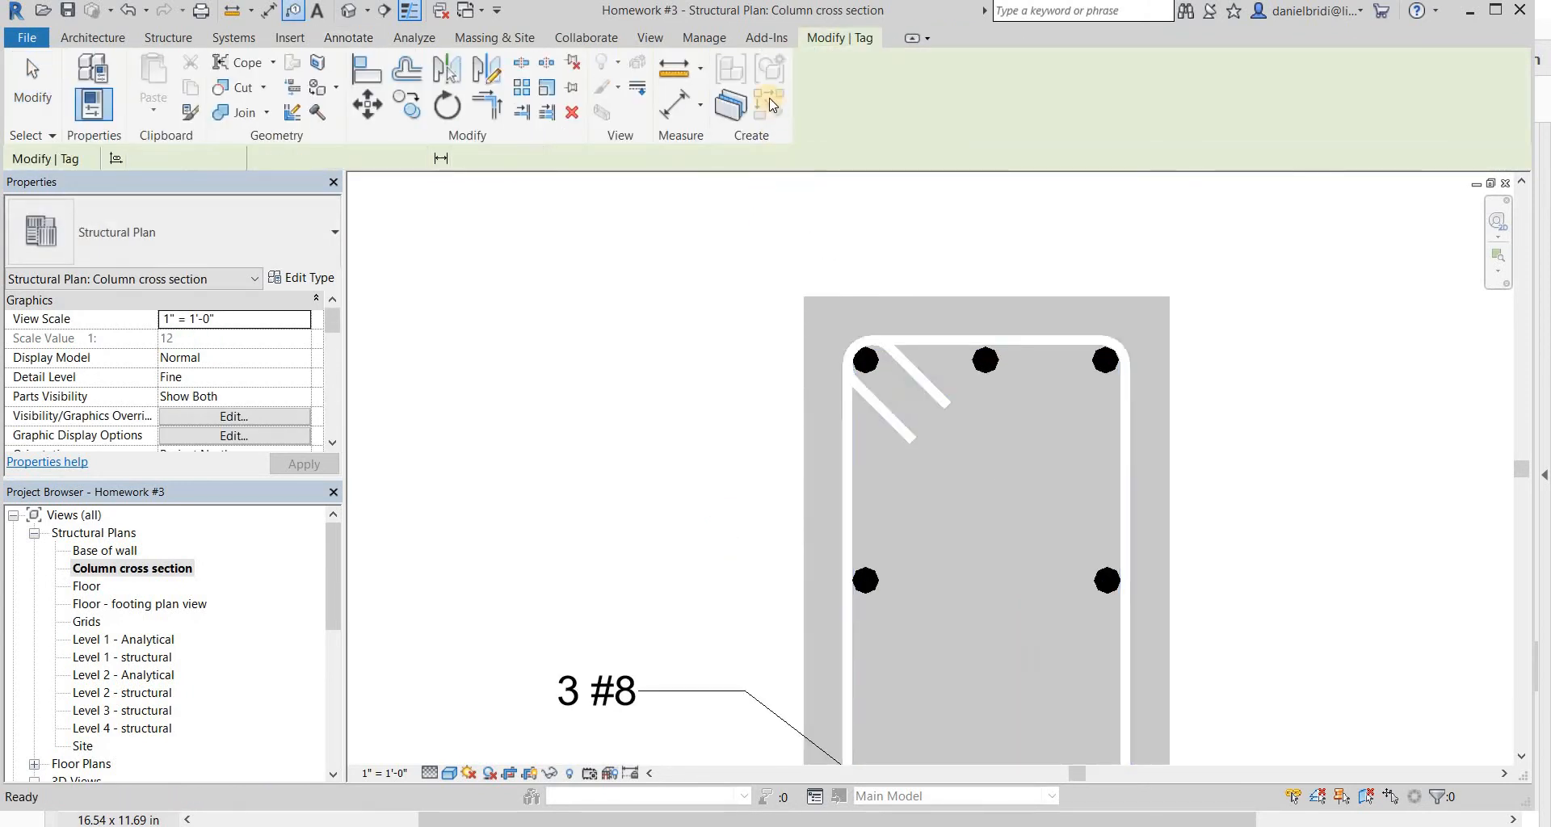
pyautogui.press('Escape')
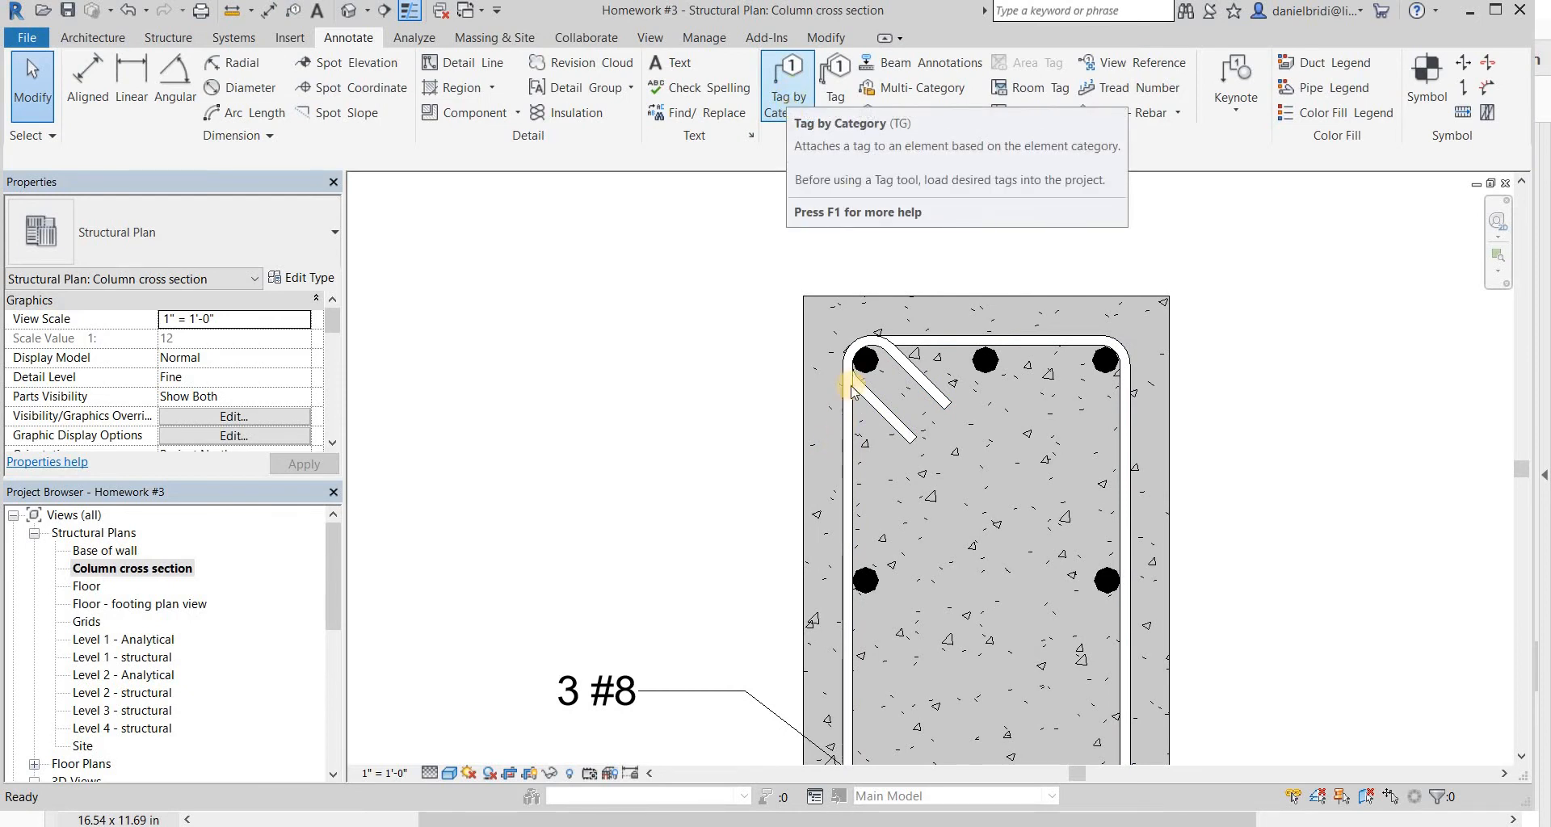
pyautogui.click(873, 363)
pyautogui.scroll(-2, 932, 366)
pyautogui.click(827, 275)
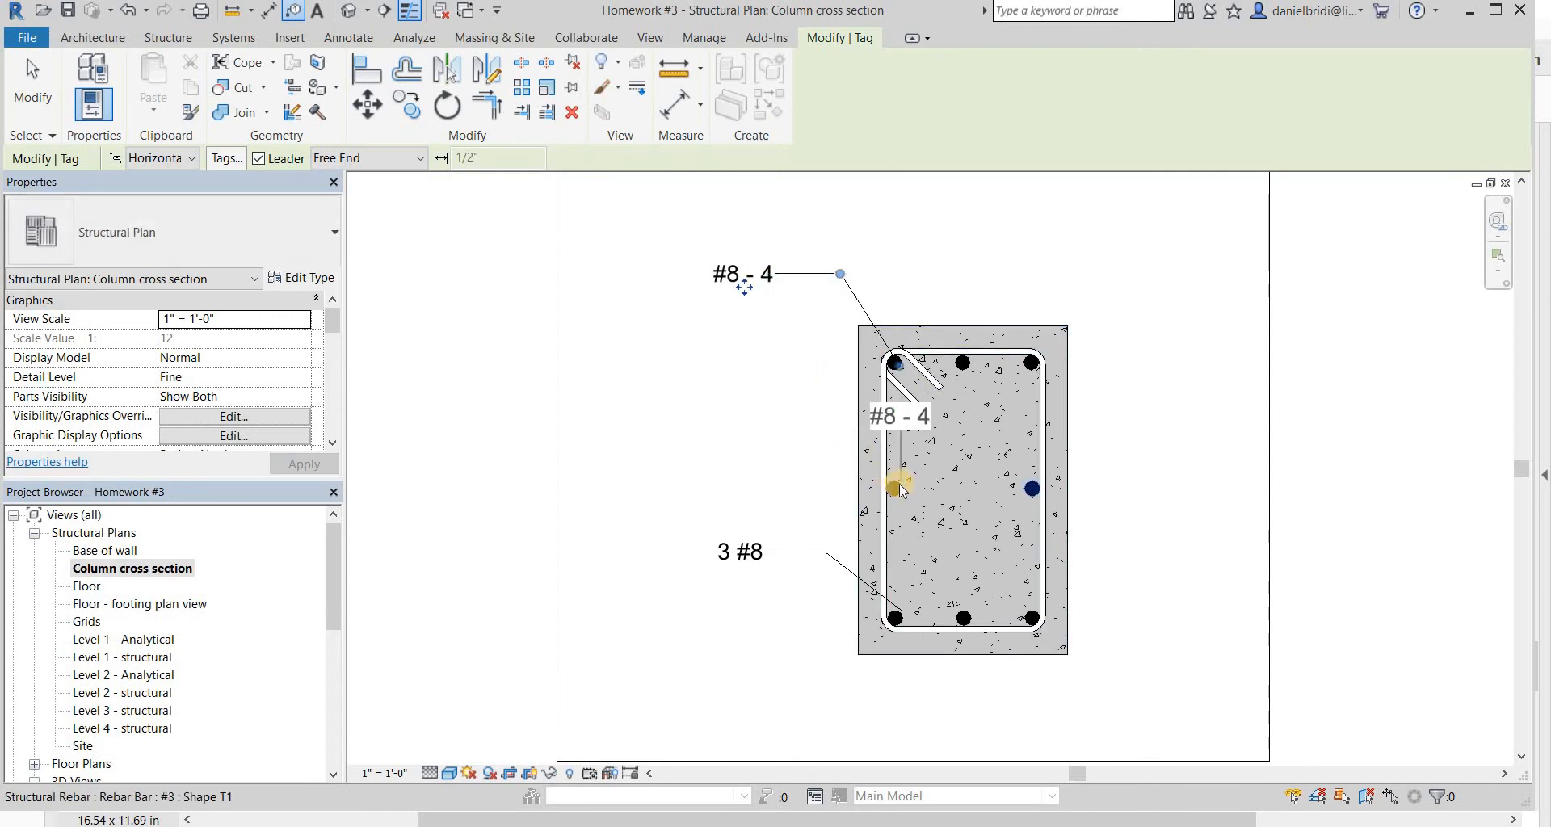
pyautogui.press('Escape')
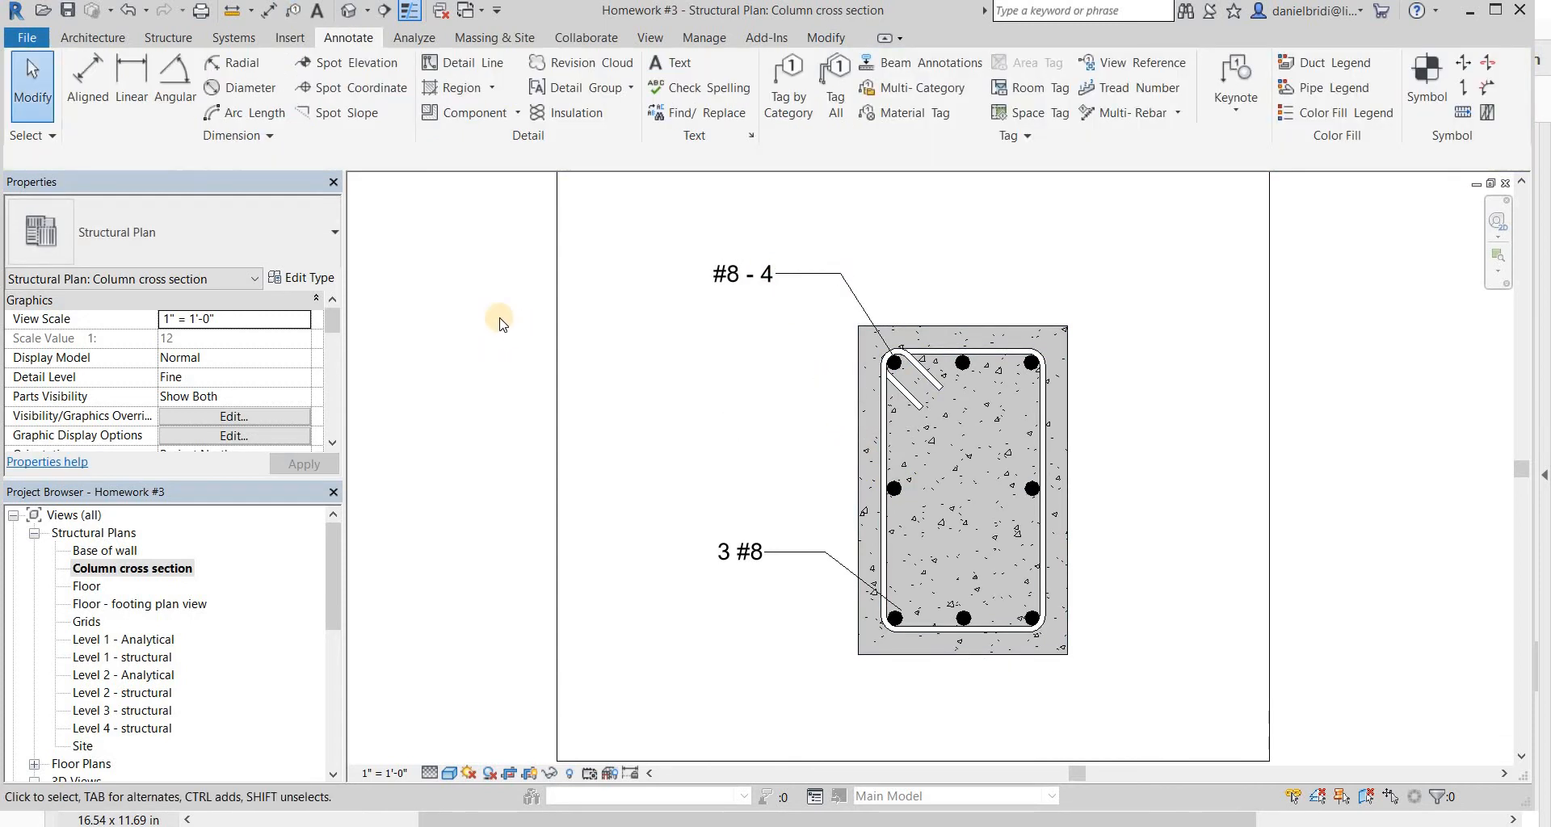
# - Tag the middle pair of #8 bars, placing the tag left of the column between the other two tags
pyautogui.press('t')
pyautogui.press('g')
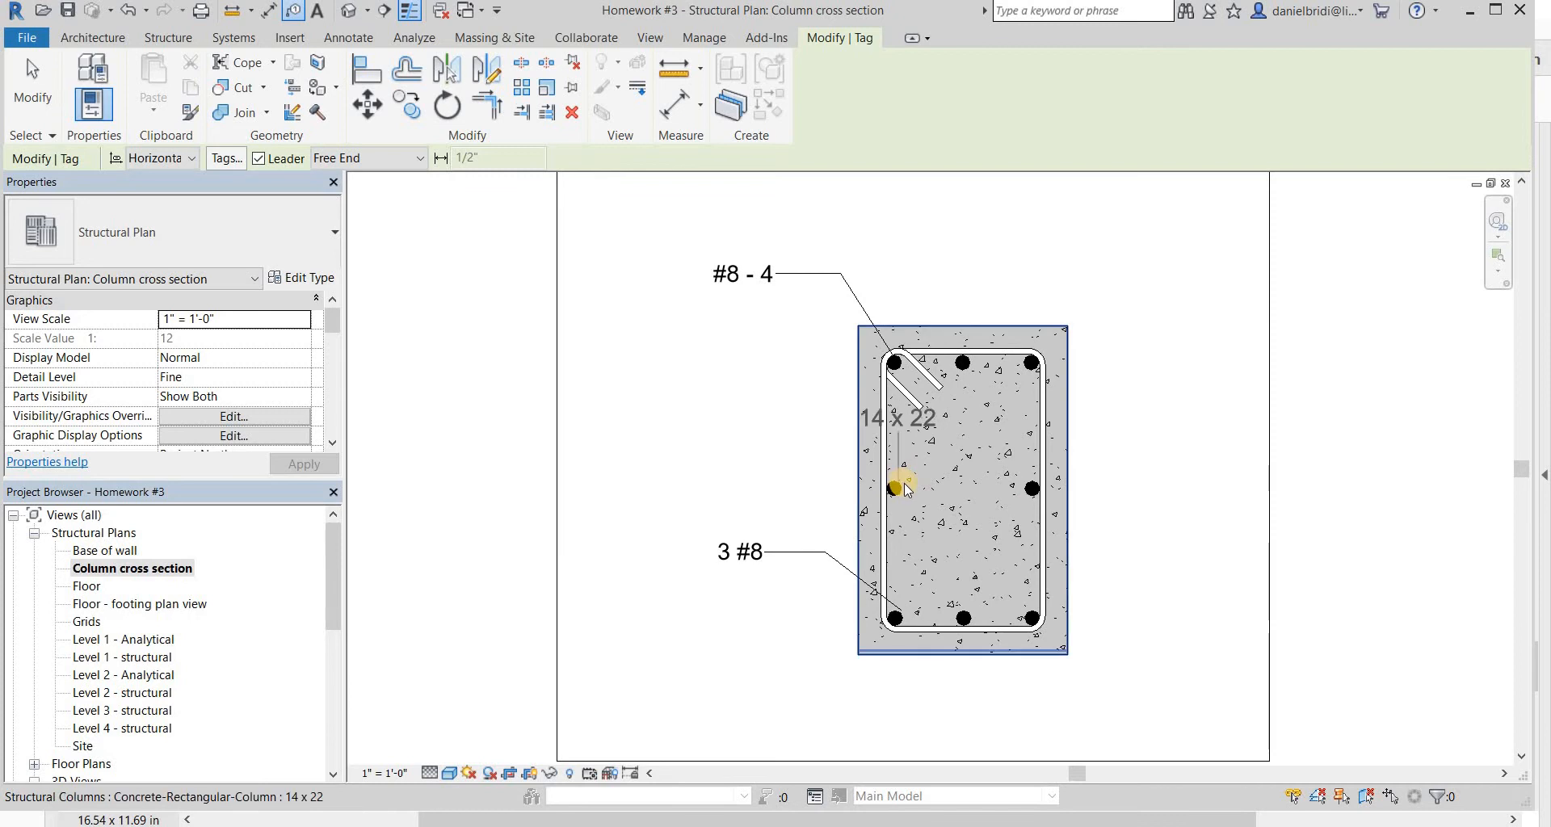
pyautogui.scroll(3, 899, 488)
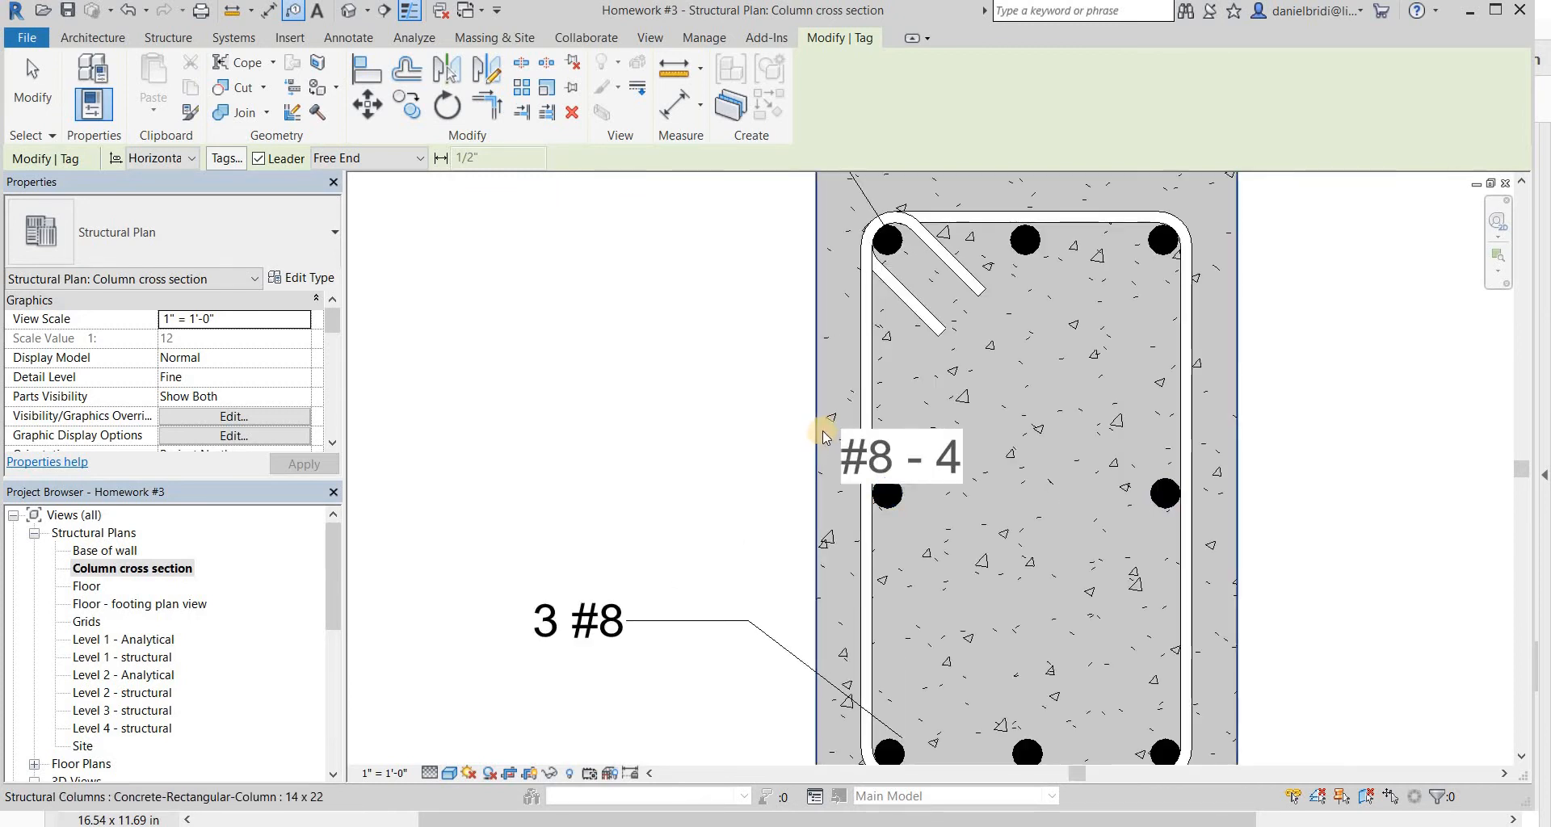
pyautogui.scroll(-3, 808, 435)
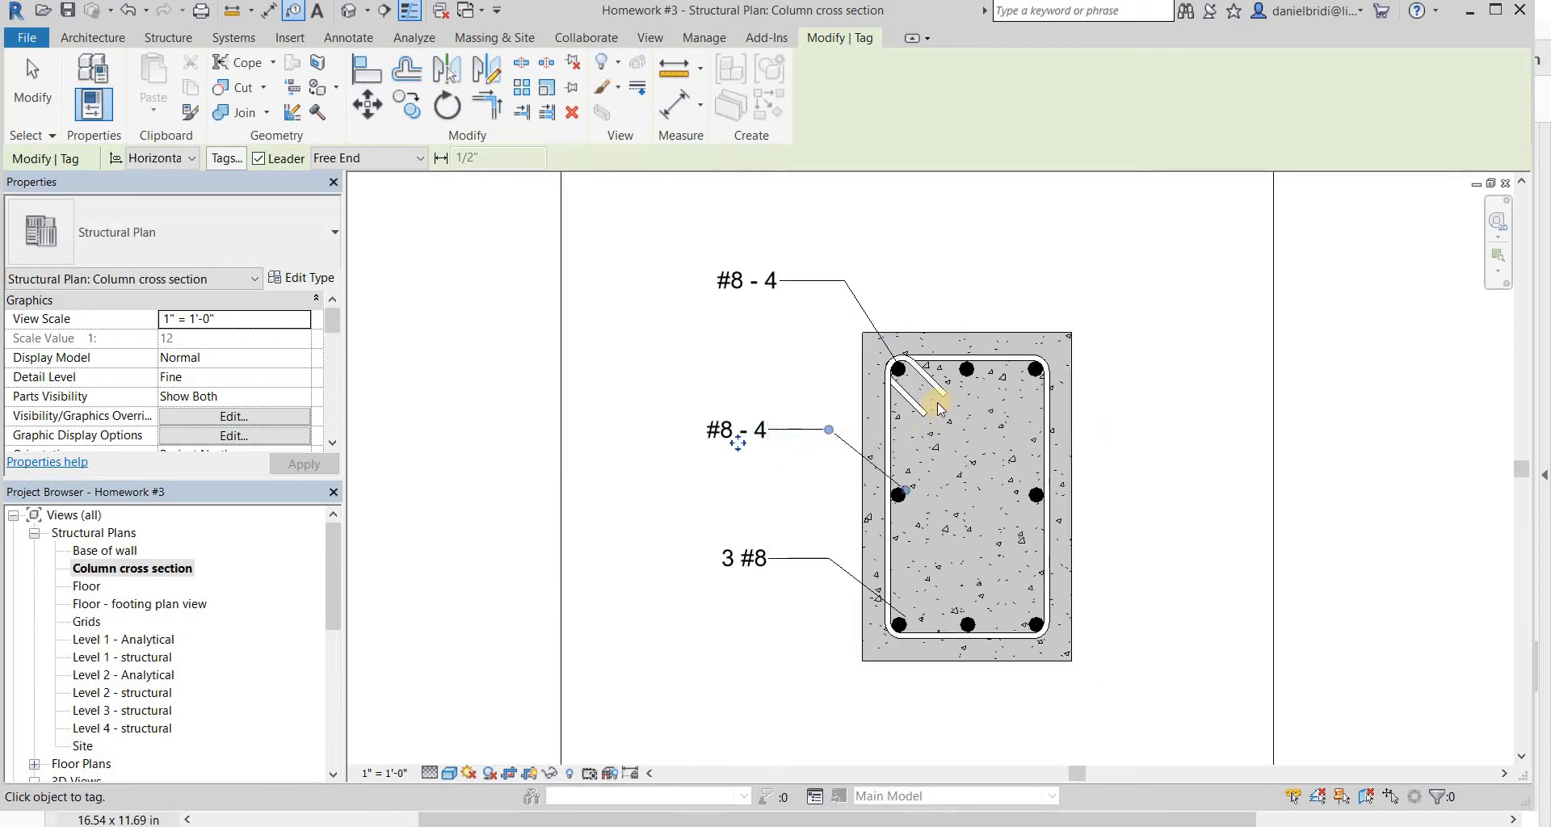
# - Tag the #3 tie to the right of the column and tag the column itself above its outline
pyautogui.click(1105, 420)
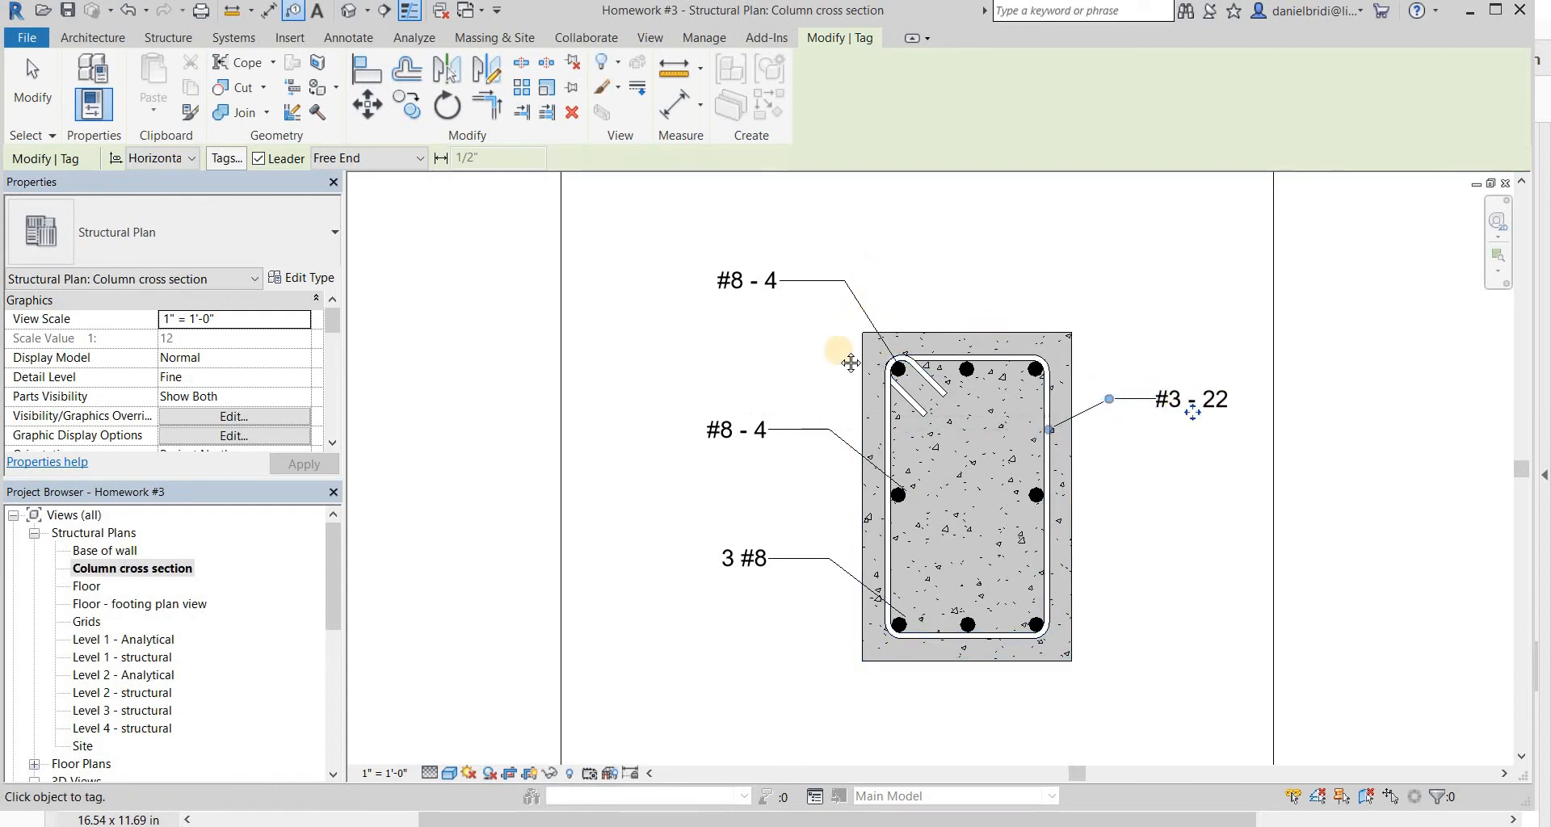
pyautogui.moveTo(851, 363); pyautogui.dragTo(858, 394, button='middle')
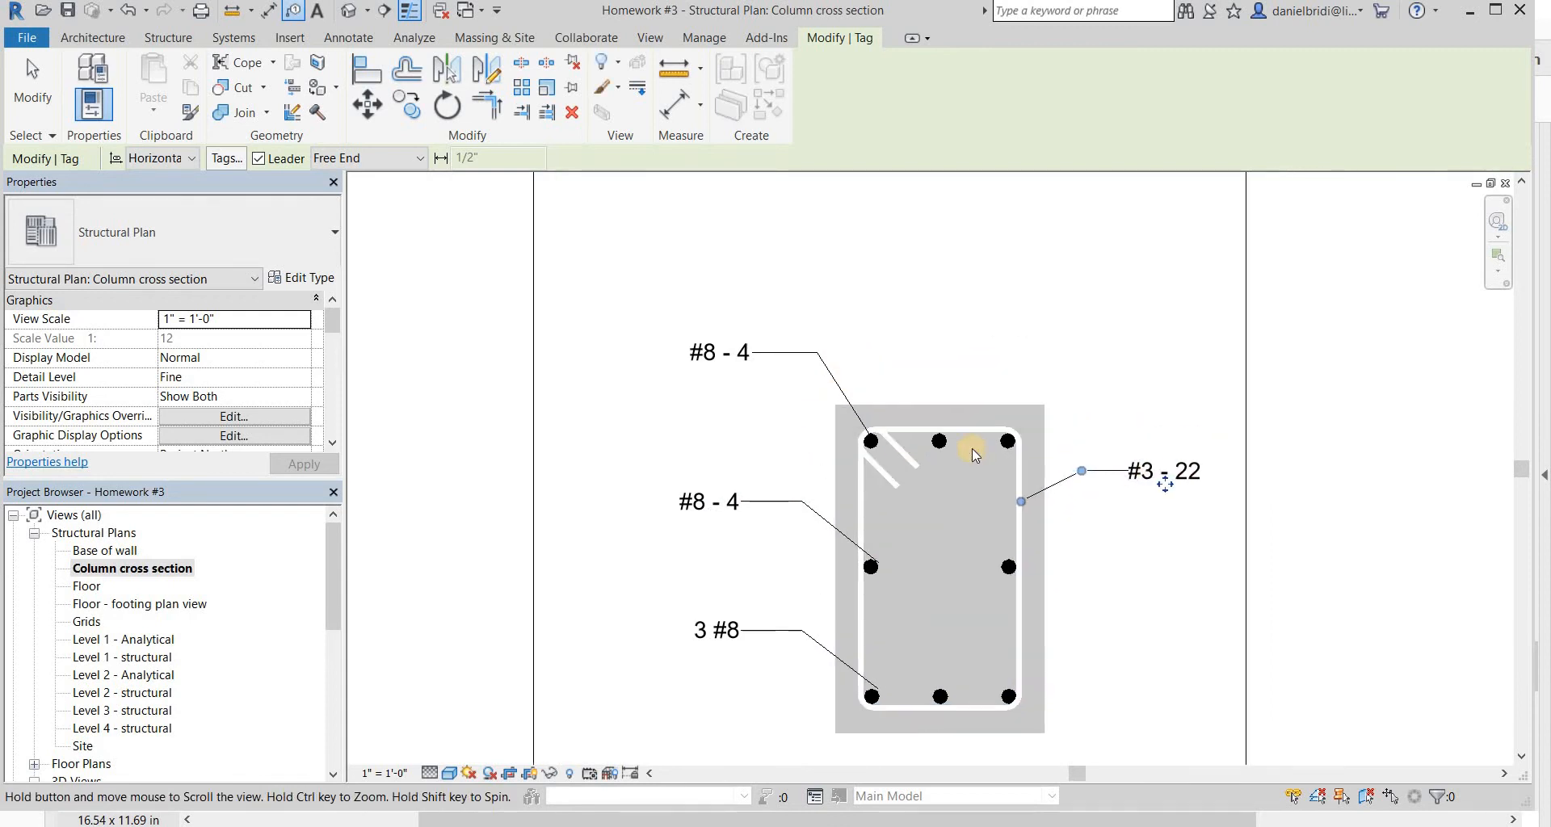
pyautogui.click(929, 365)
pyautogui.scroll(-2, 927, 364)
pyautogui.press('Escape')
# - Change the top and middle #8 tags to Quantity & Number and the #3 tie tag to Quantity Type Spacing & Number - 2 Line
pyautogui.click(786, 477)
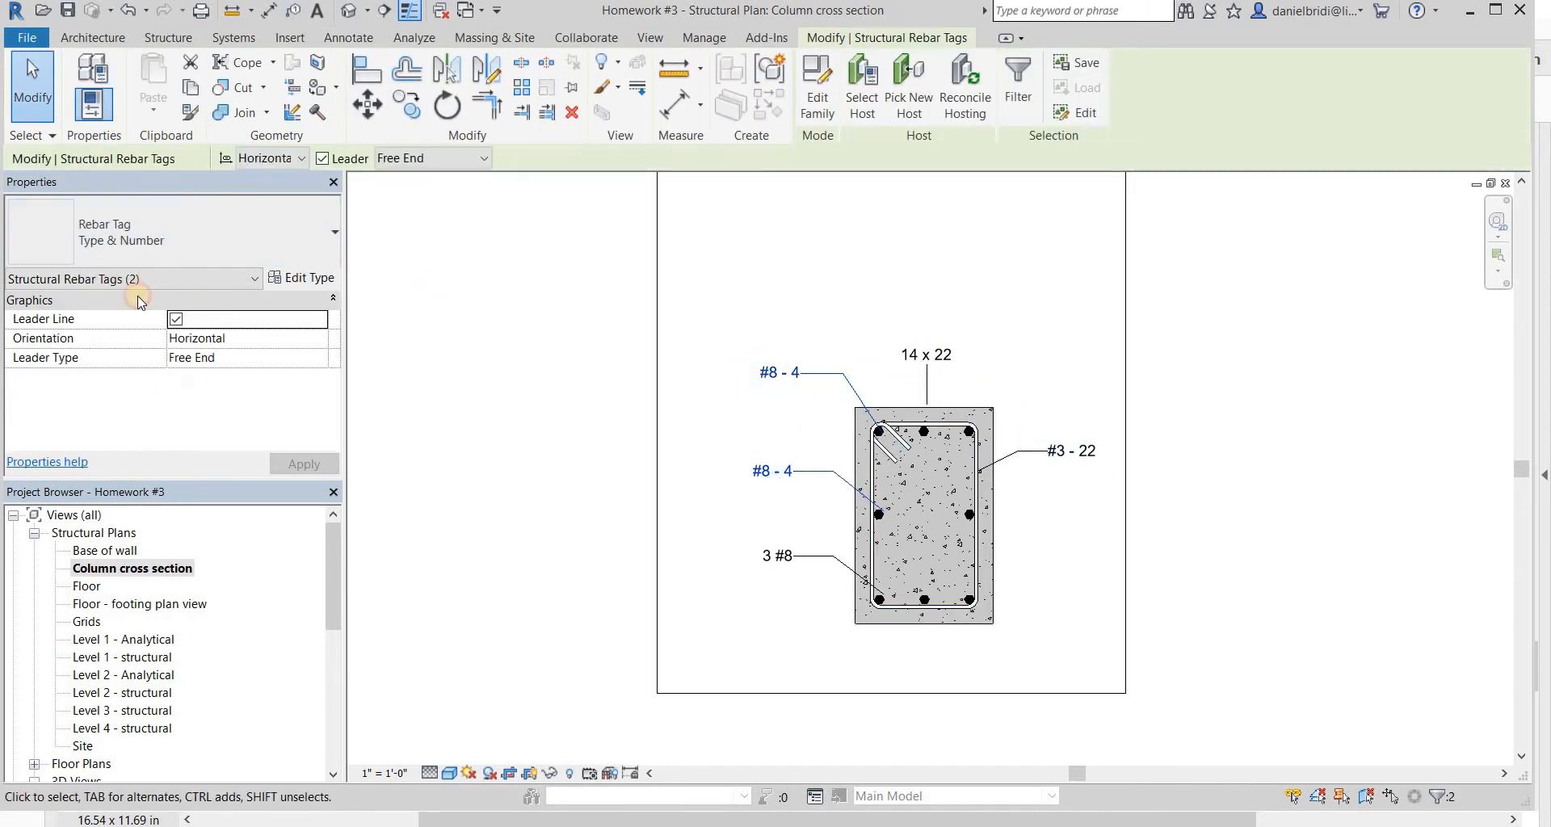
pyautogui.click(145, 242)
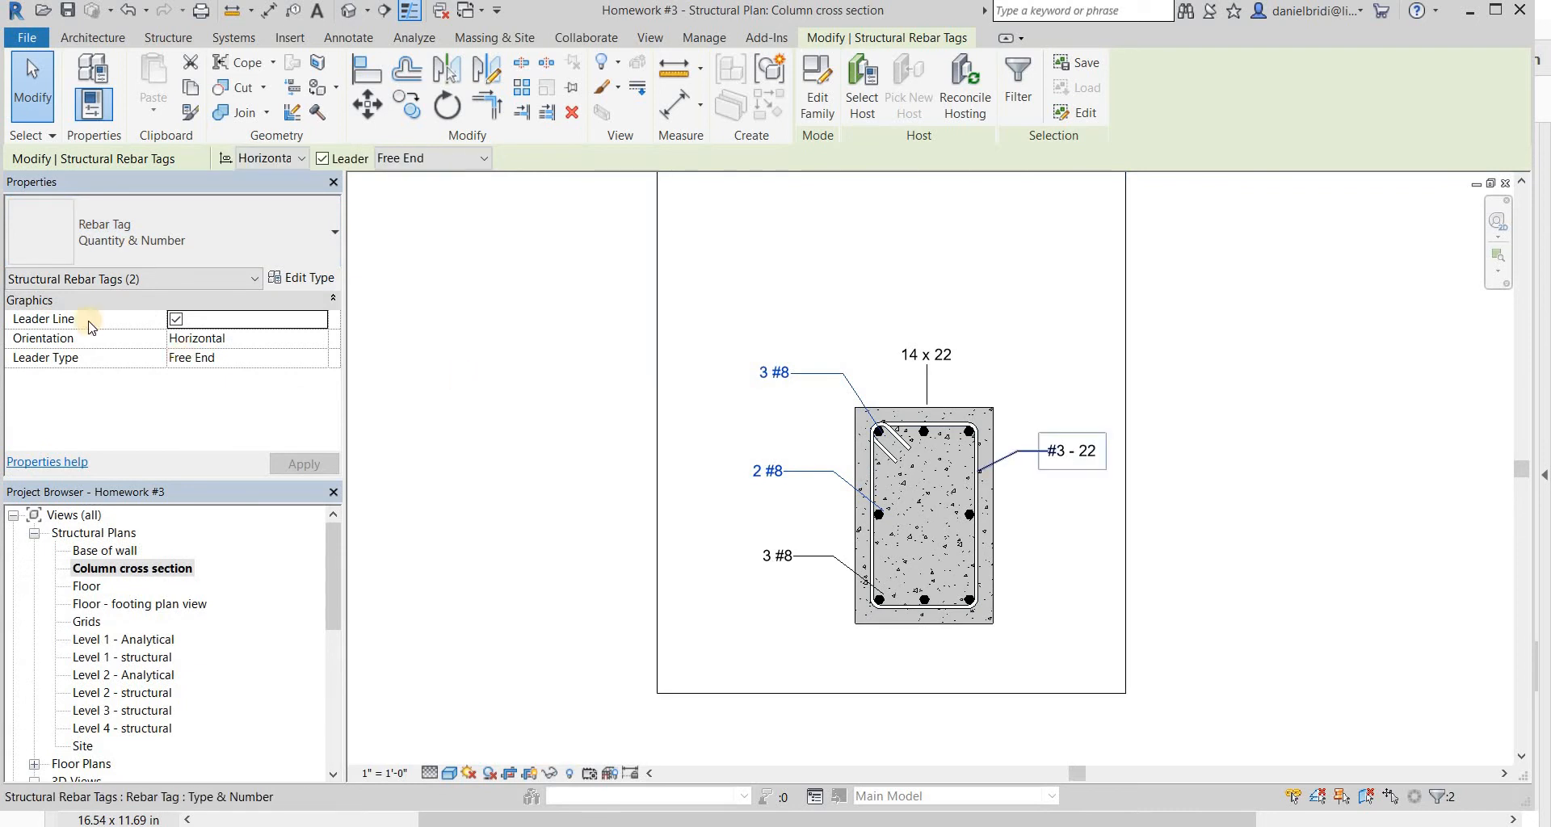
pyautogui.click(1071, 451)
pyautogui.click(162, 239)
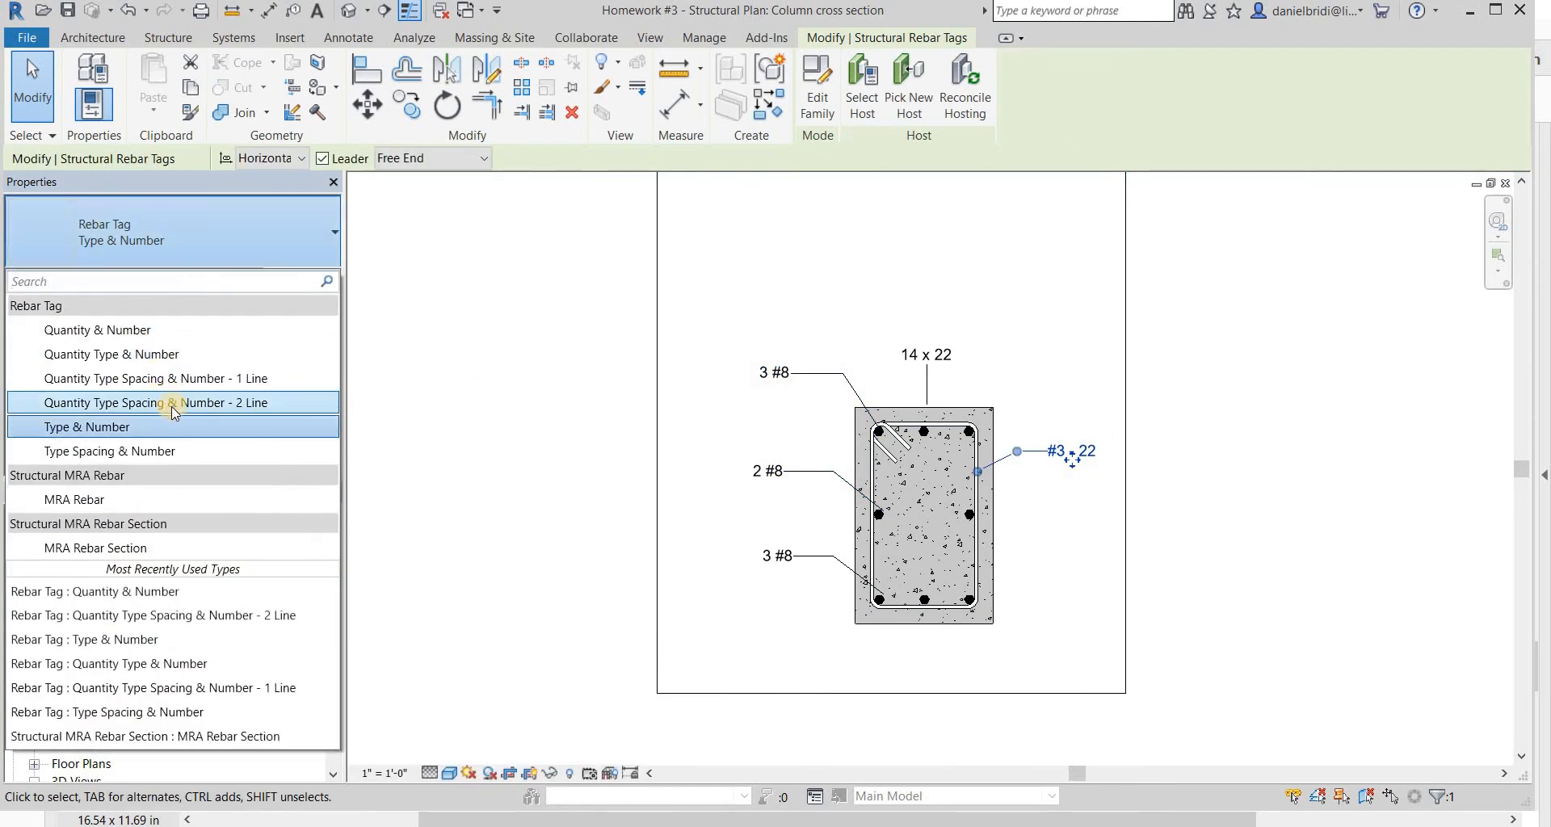
pyautogui.click(927, 362)
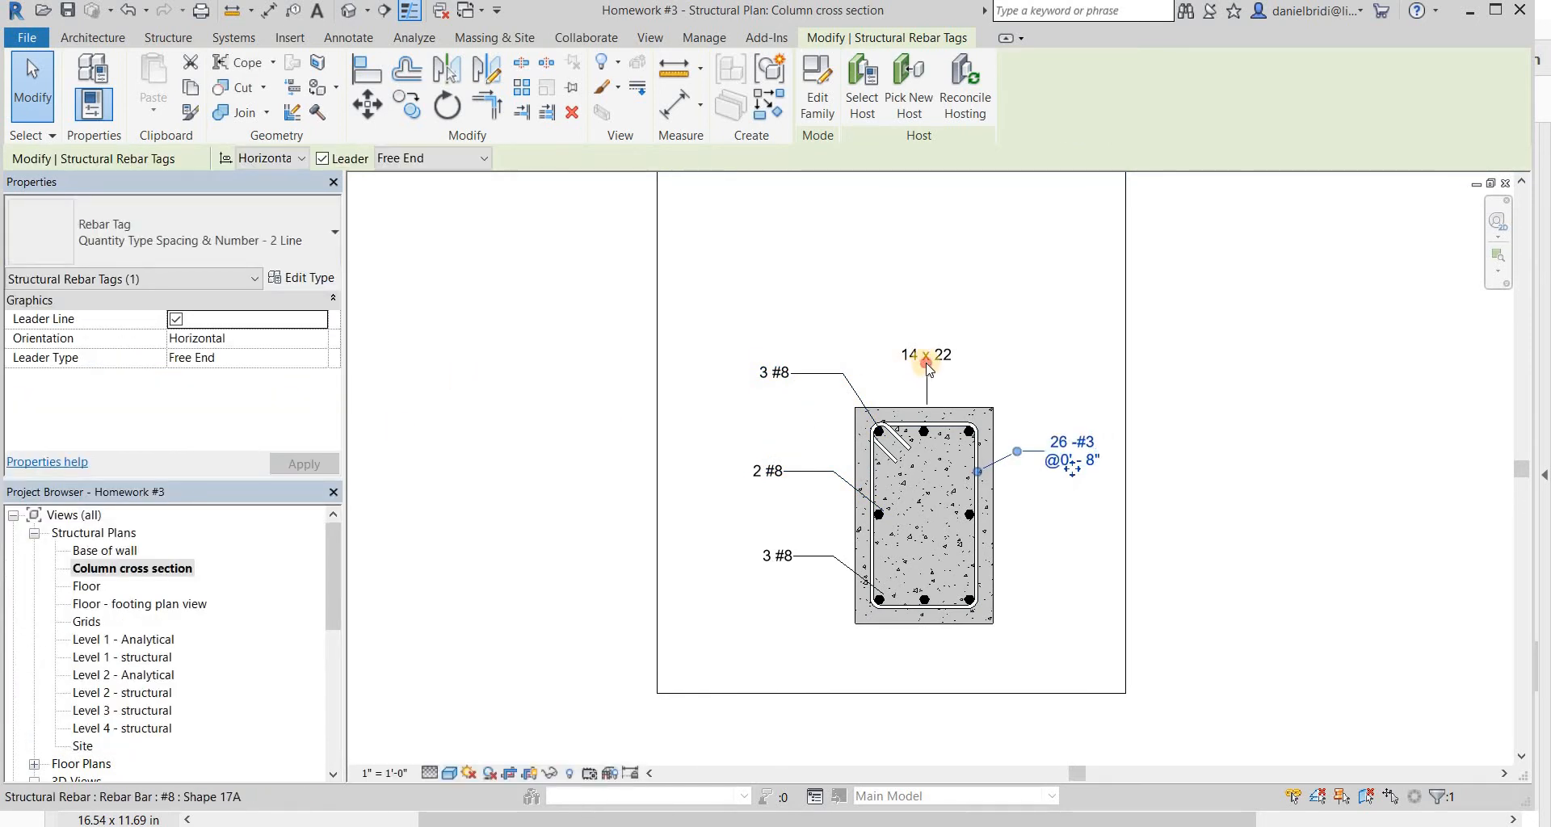
pyautogui.click(1030, 563)
# - Add an aligned dimension for the column's width below the cross section
pyautogui.moveTo(898, 523); pyautogui.dragTo(771, 462, button='middle')
pyautogui.press('d')
pyautogui.press('i')
pyautogui.scroll(2, 716, 552)
pyautogui.click(737, 548)
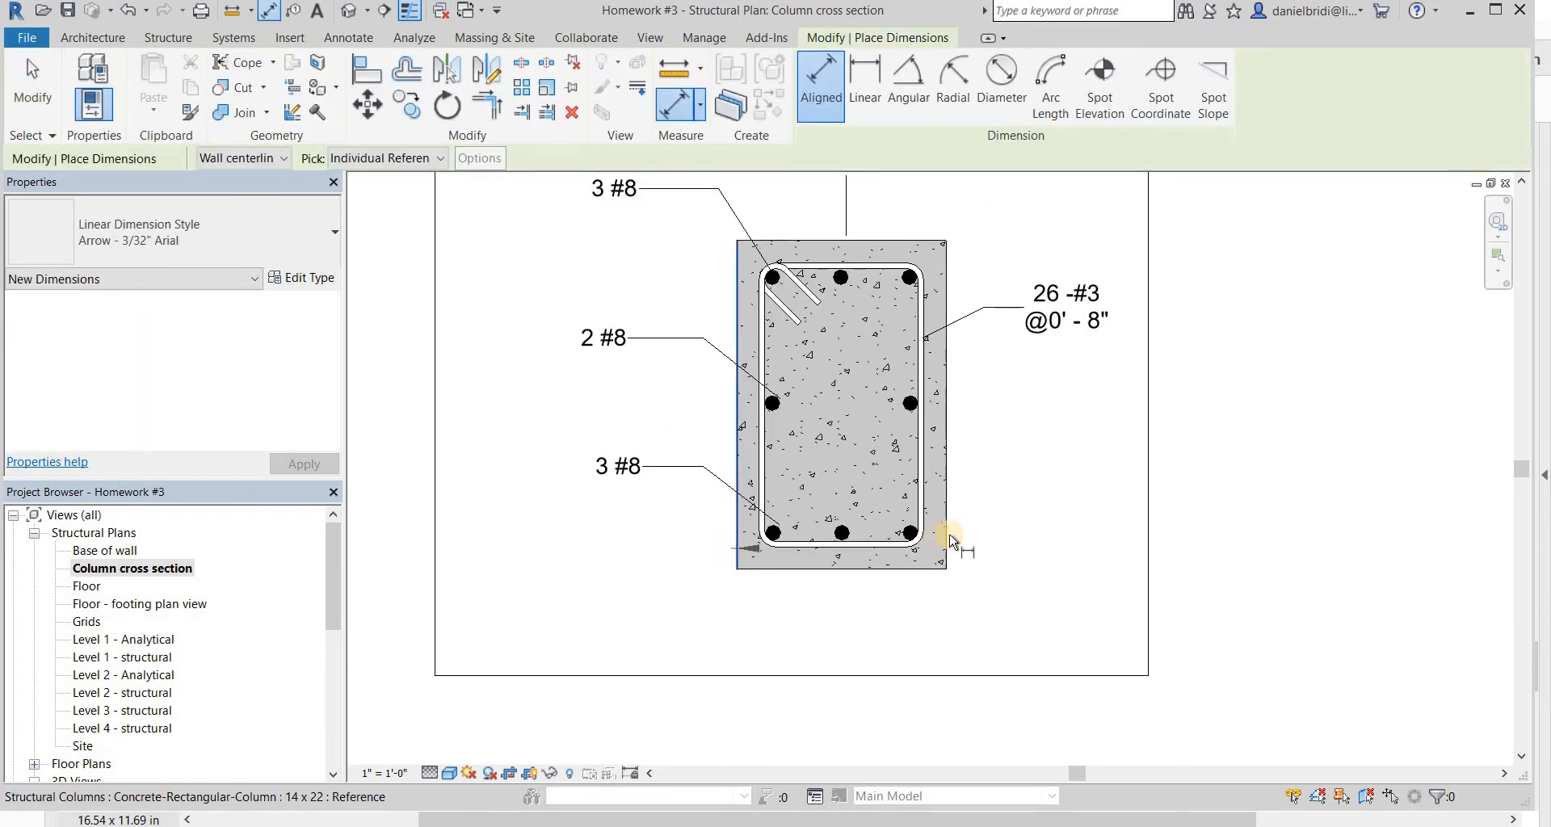
pyautogui.click(948, 535)
pyautogui.click(915, 635)
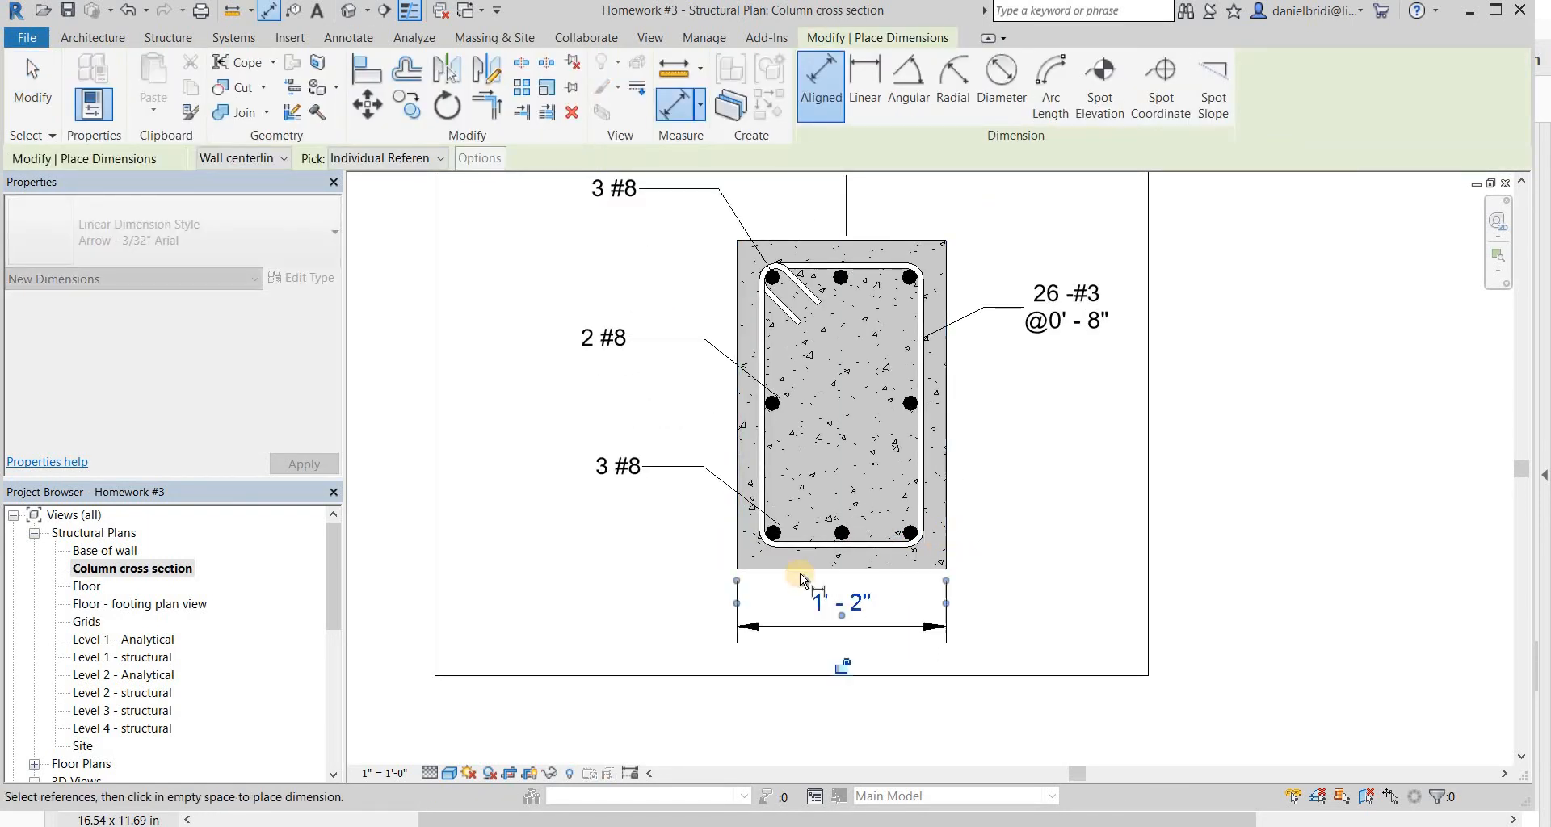
# - Dimension the concrete cover between the tie's bottom edge and the column's bottom face, left of the column
pyautogui.scroll(2, 790, 553)
pyautogui.scroll(1, 789, 554)
pyautogui.click(790, 542)
pyautogui.click(583, 550)
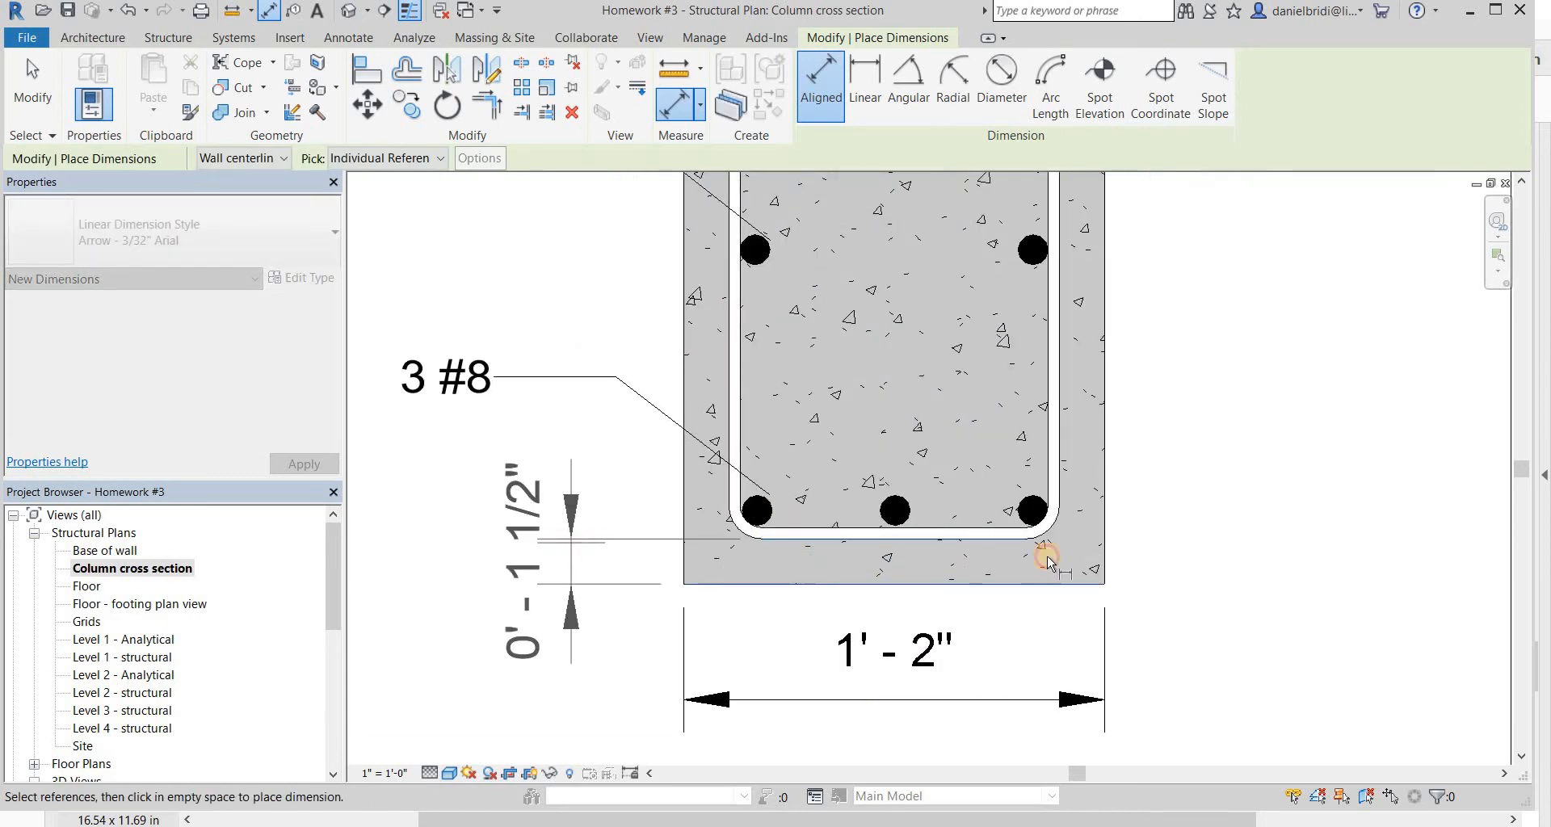
# - Dimension the column's full height to the right of the cross section and move the #3 tie tag outward past the dimension
pyautogui.click(1042, 539)
pyautogui.click(1045, 582)
pyautogui.scroll(-3, 986, 627)
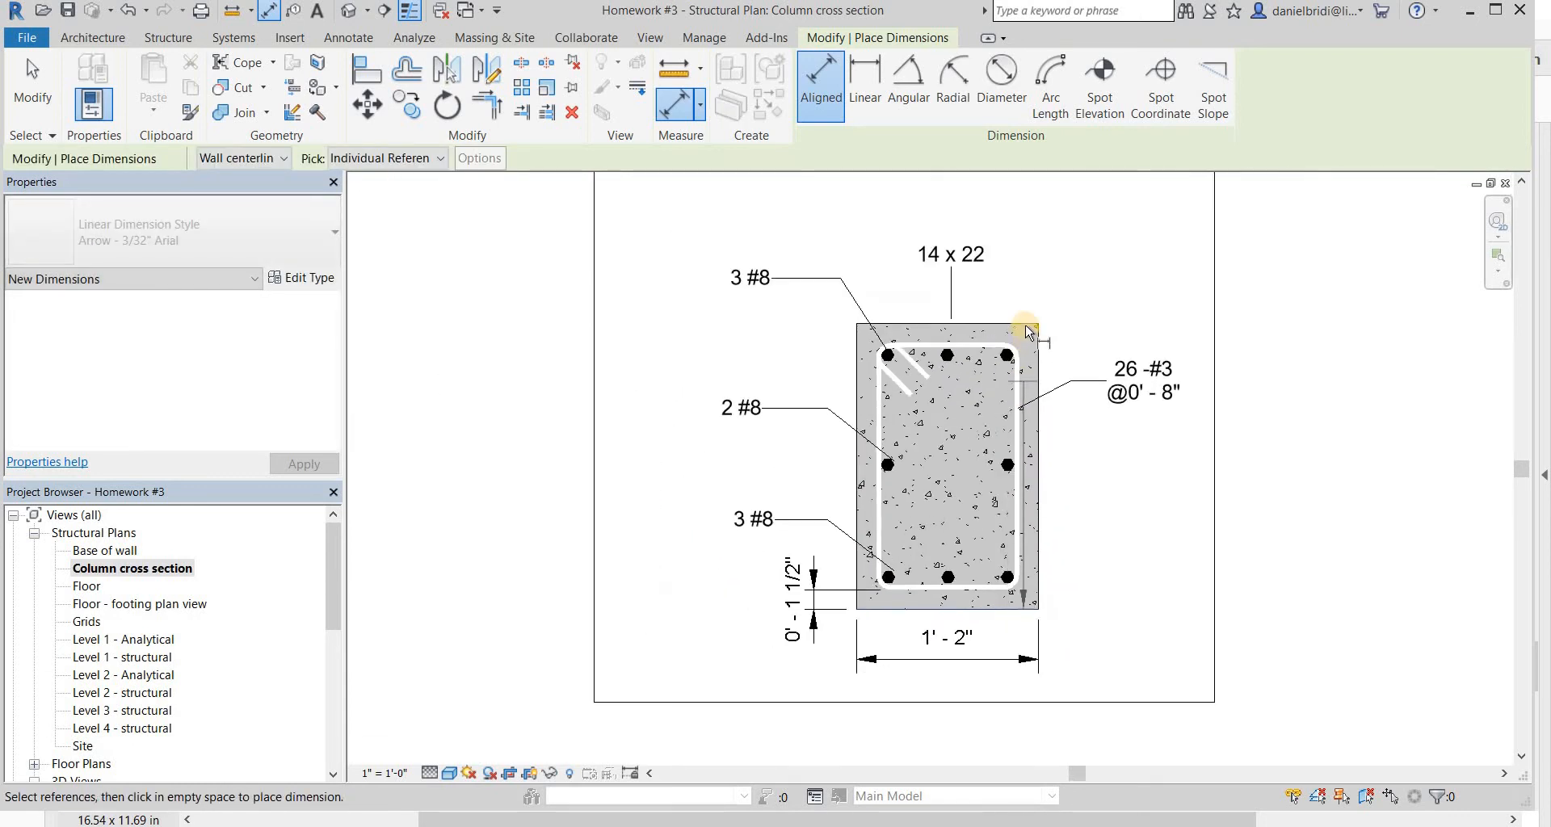
pyautogui.click(1024, 323)
pyautogui.click(1082, 330)
pyautogui.press('Escape')
pyautogui.press('Escape')
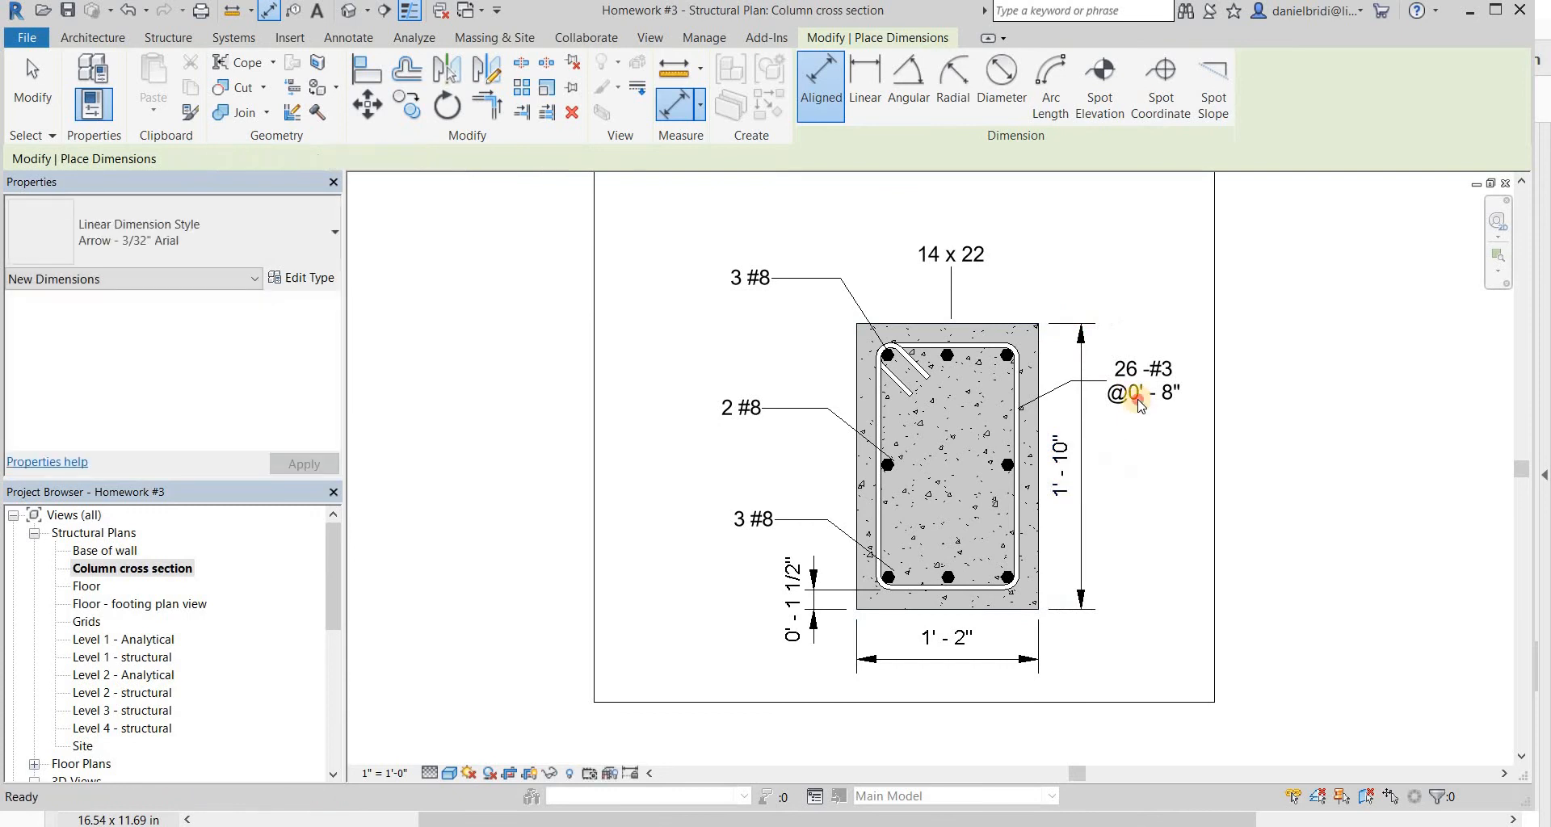
pyautogui.click(1162, 408)
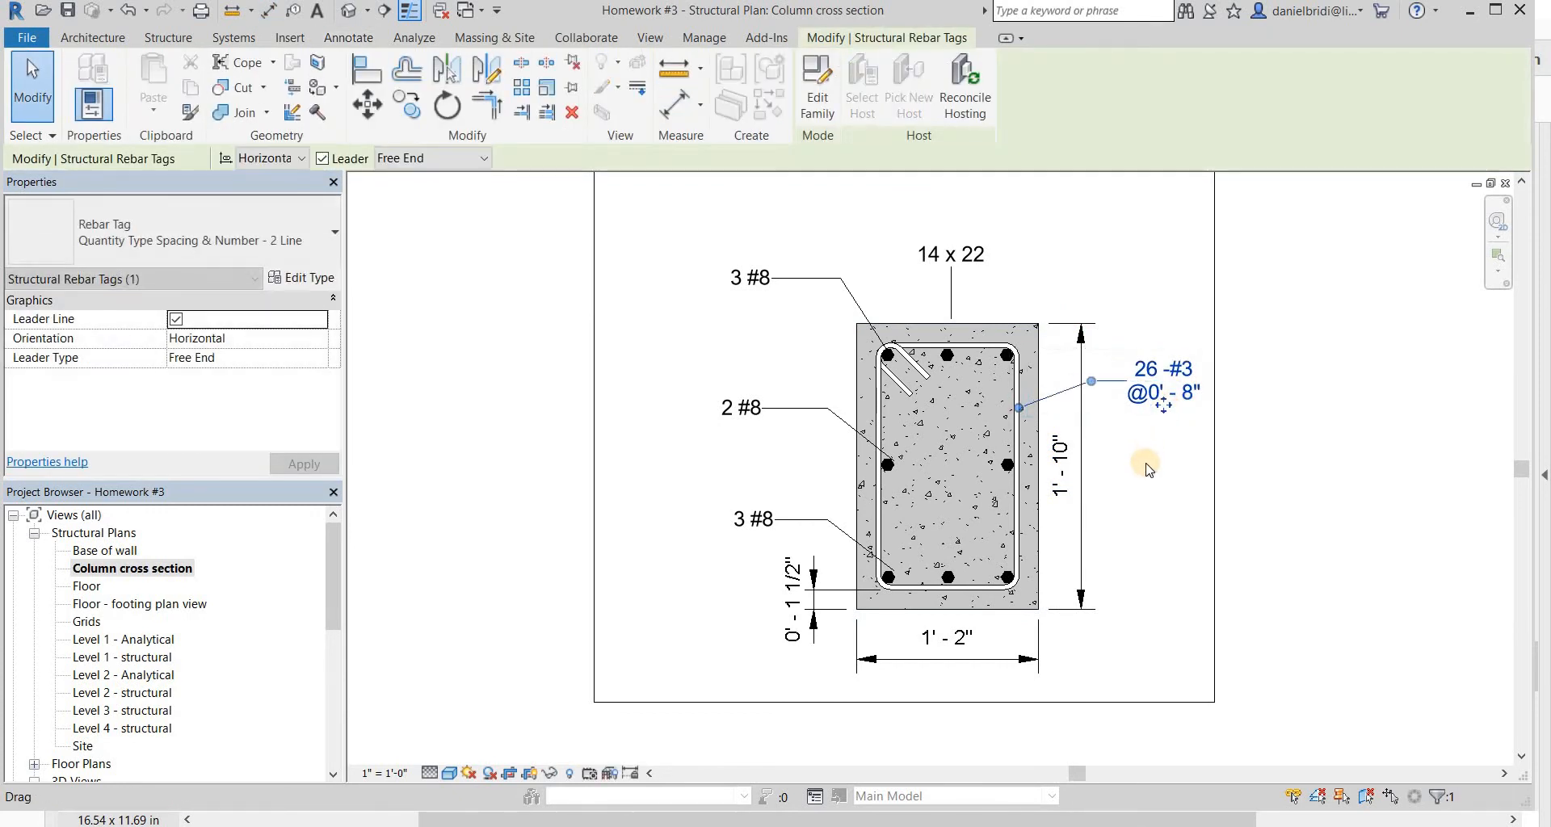
pyautogui.press('Escape')
# - Switch to Adobe Acrobat Reader and compare the column cross section with the reference detail in the Homework #4 PDF
pyautogui.hotkey('alt', 'Tab')
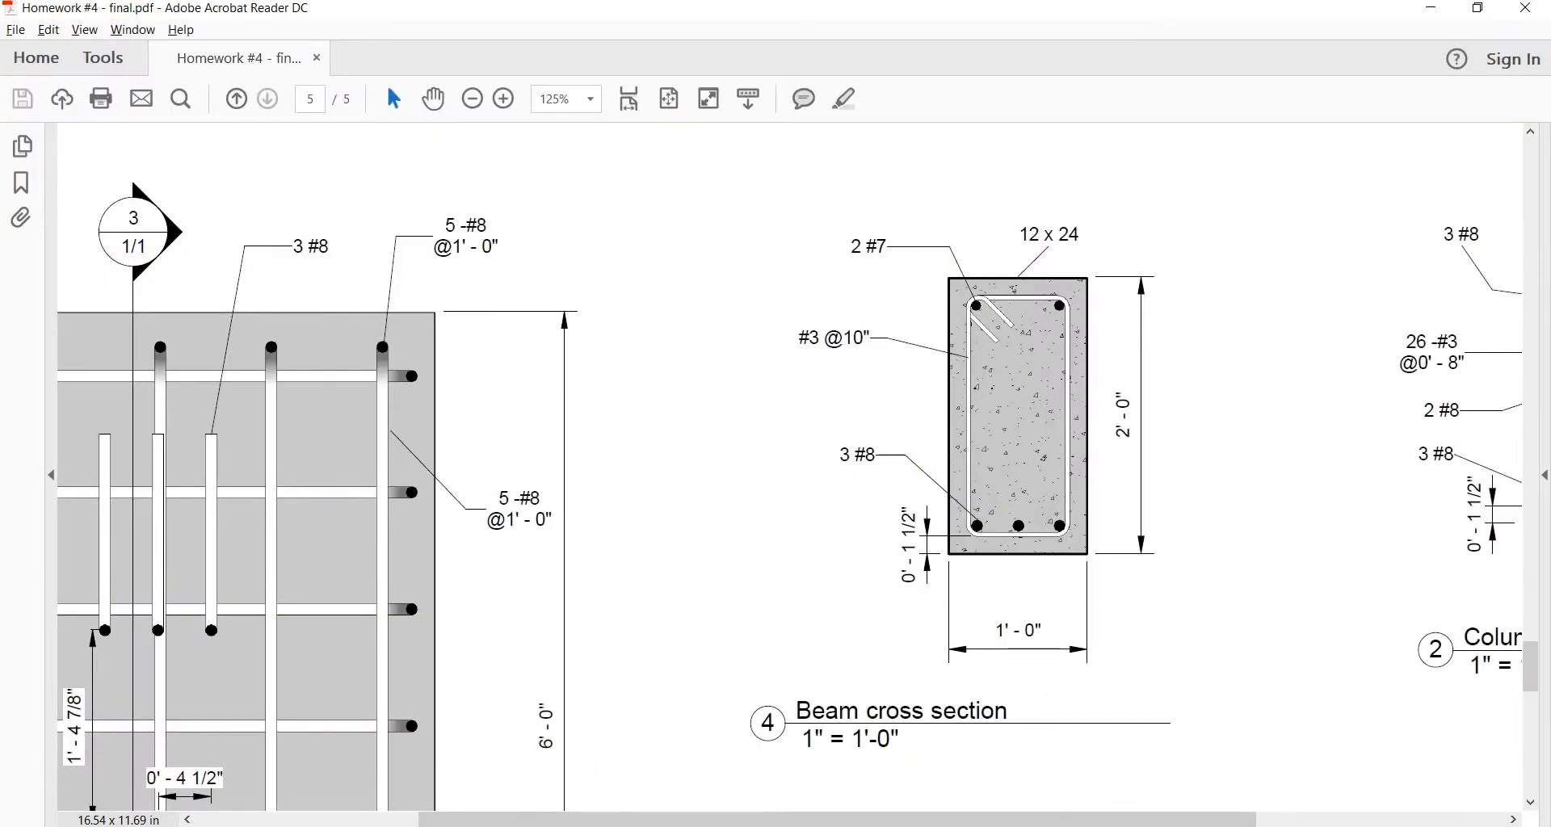
pyautogui.moveTo(1070, 820); pyautogui.dragTo(1317, 818)
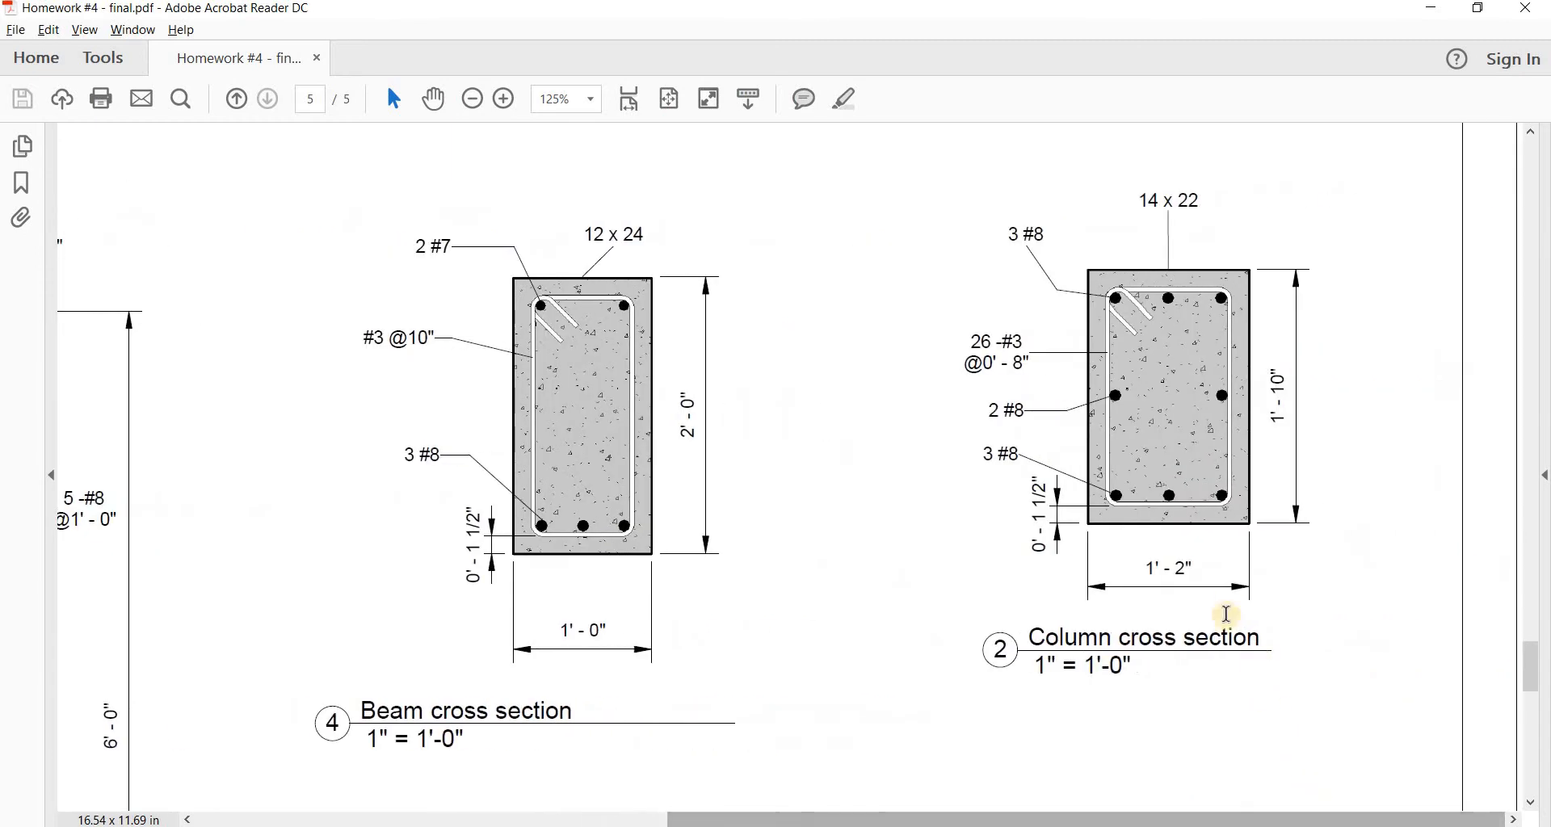
pyautogui.hotkey('alt', 'Tab')
# - Back in Revit, shrink the column cross section view's crop region to fit closely around the tagged and dimensioned column
pyautogui.scroll(-2, 1153, 672)
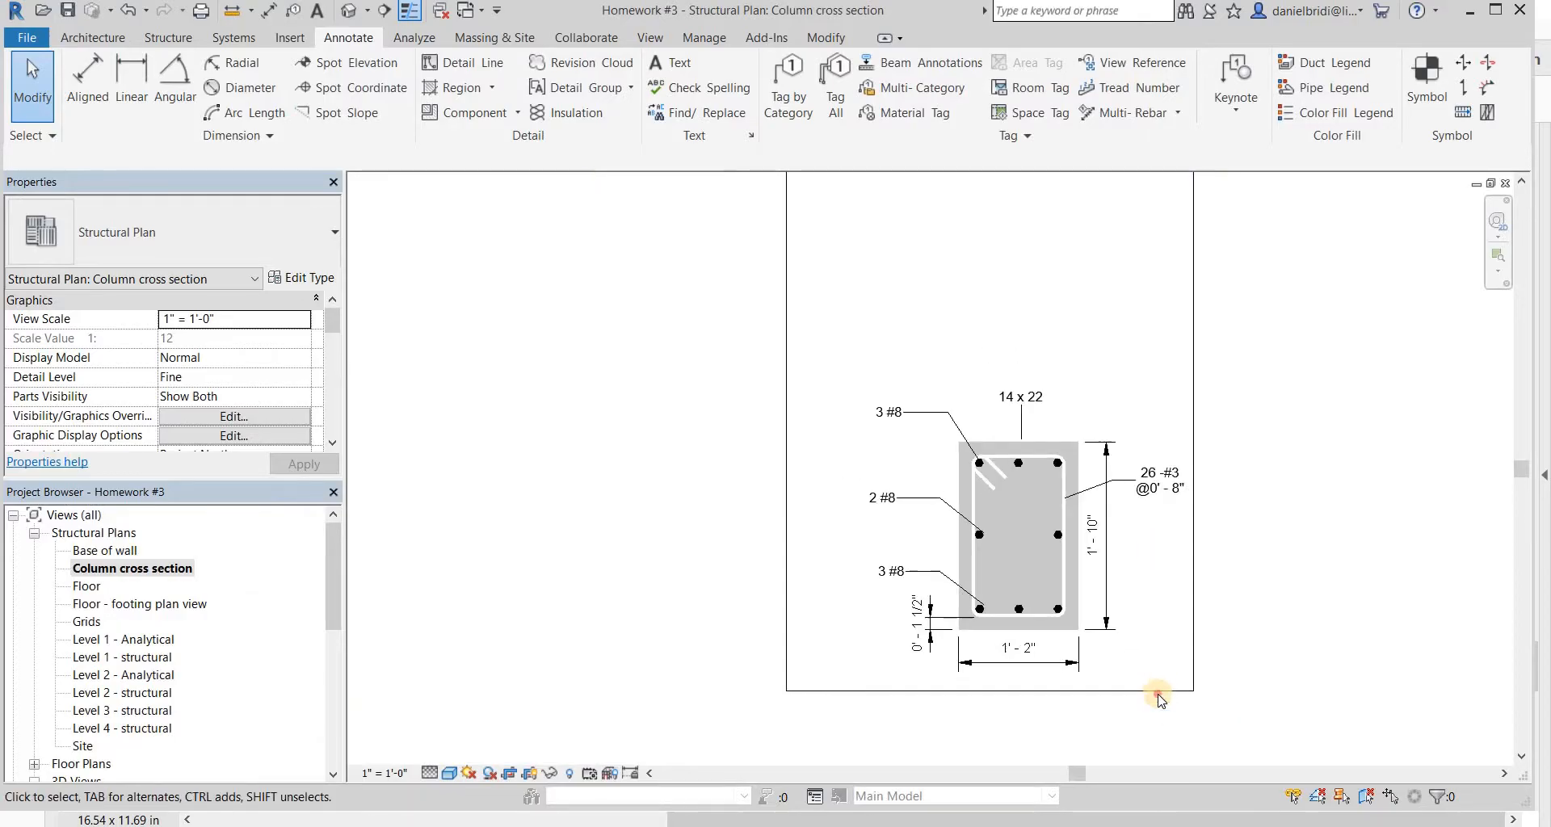
pyautogui.click(998, 692)
pyautogui.moveTo(992, 691); pyautogui.dragTo(999, 678)
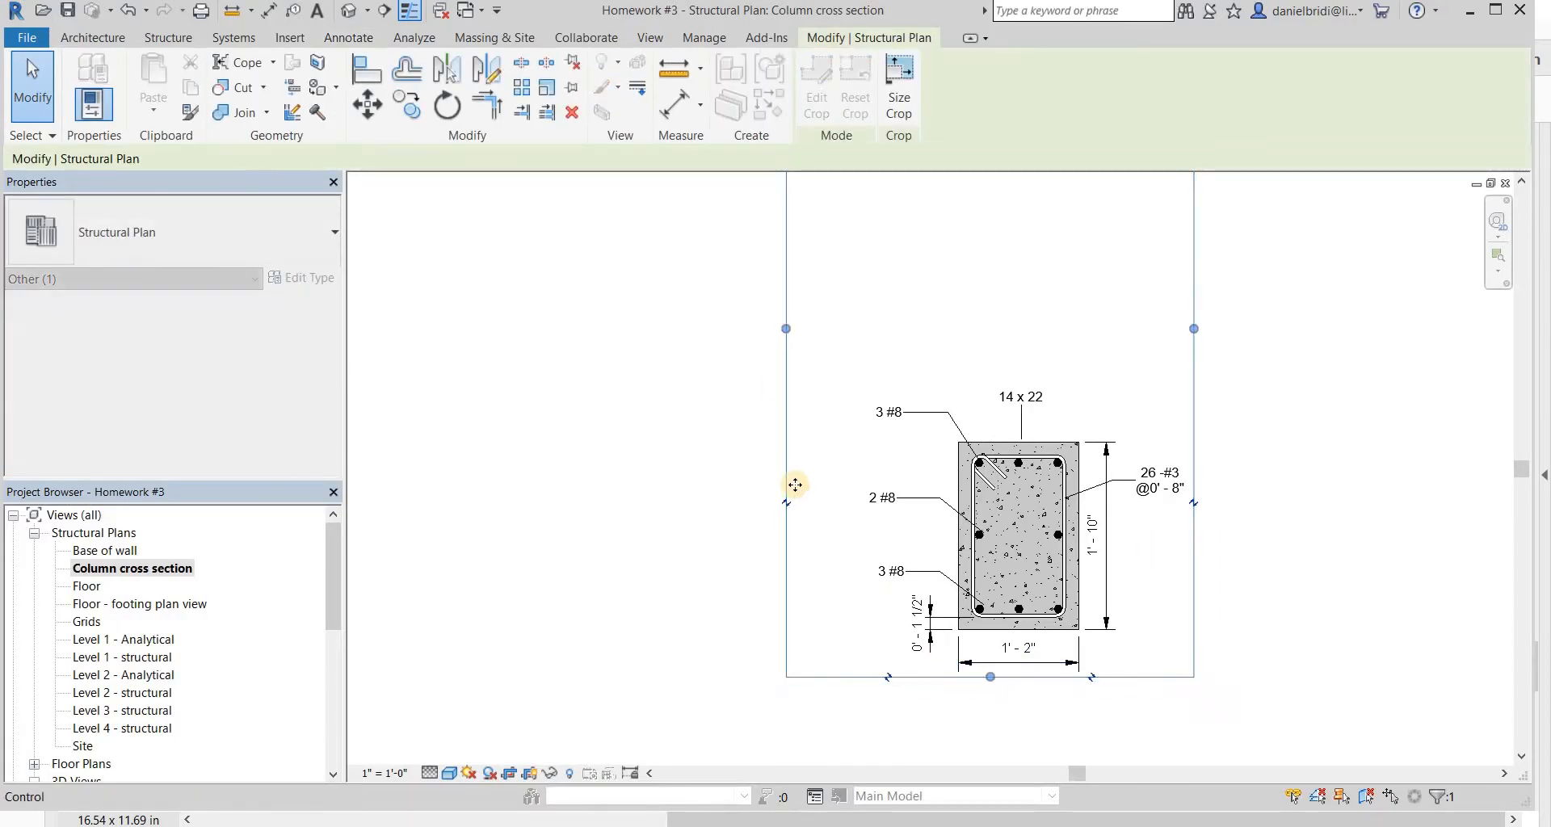
pyautogui.moveTo(786, 332); pyautogui.dragTo(863, 334)
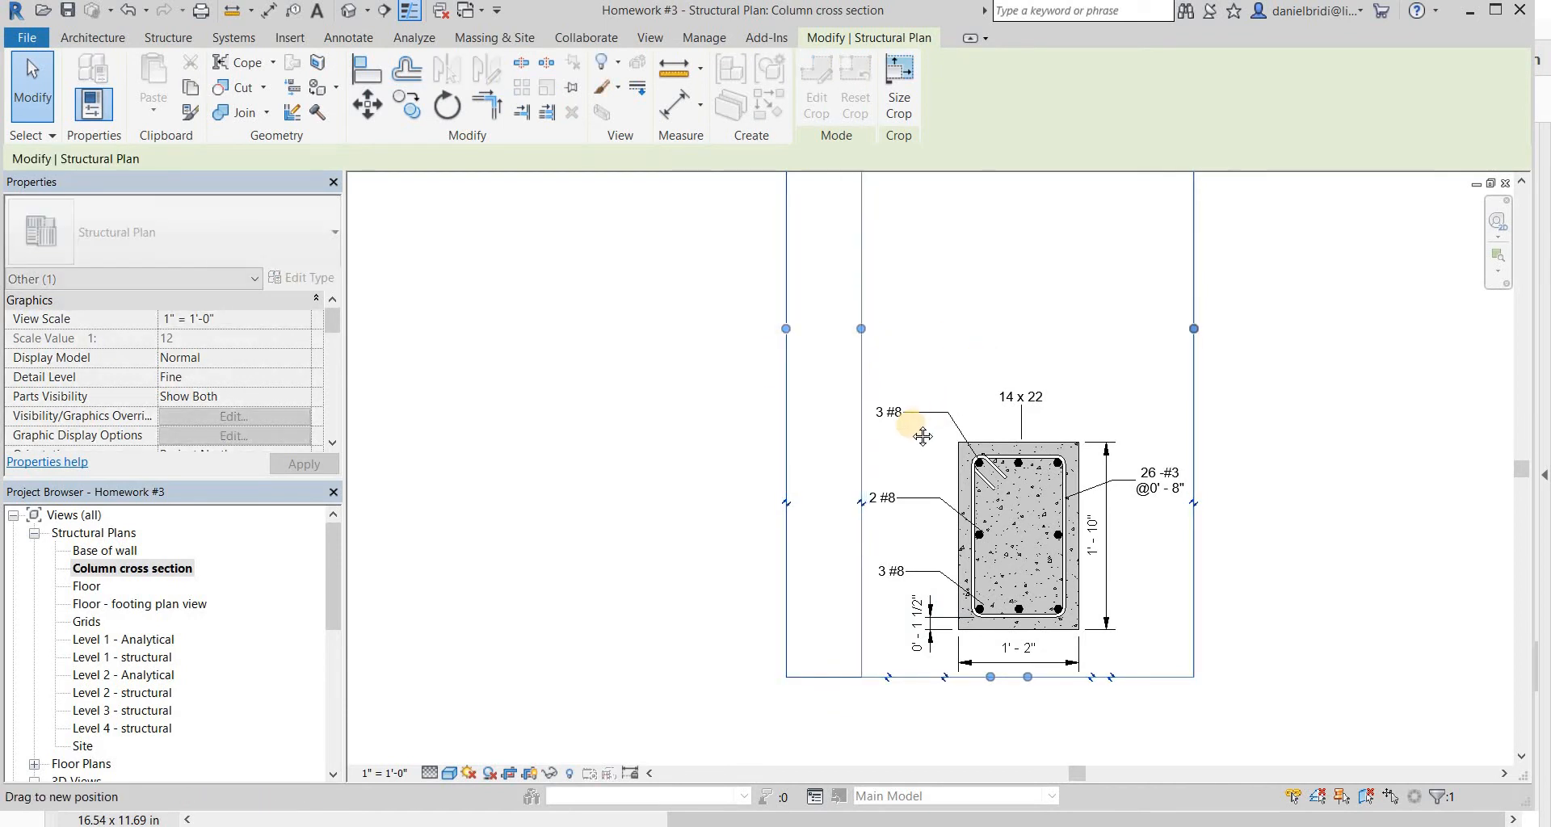
pyautogui.scroll(-2, 935, 336)
pyautogui.moveTo(936, 179)
pyautogui.mouseDown()
pyautogui.moveTo(942, 426)
pyautogui.moveTo(976, 436)
pyautogui.moveTo(937, 446)
pyautogui.mouseUp()
pyautogui.click(374, 643)
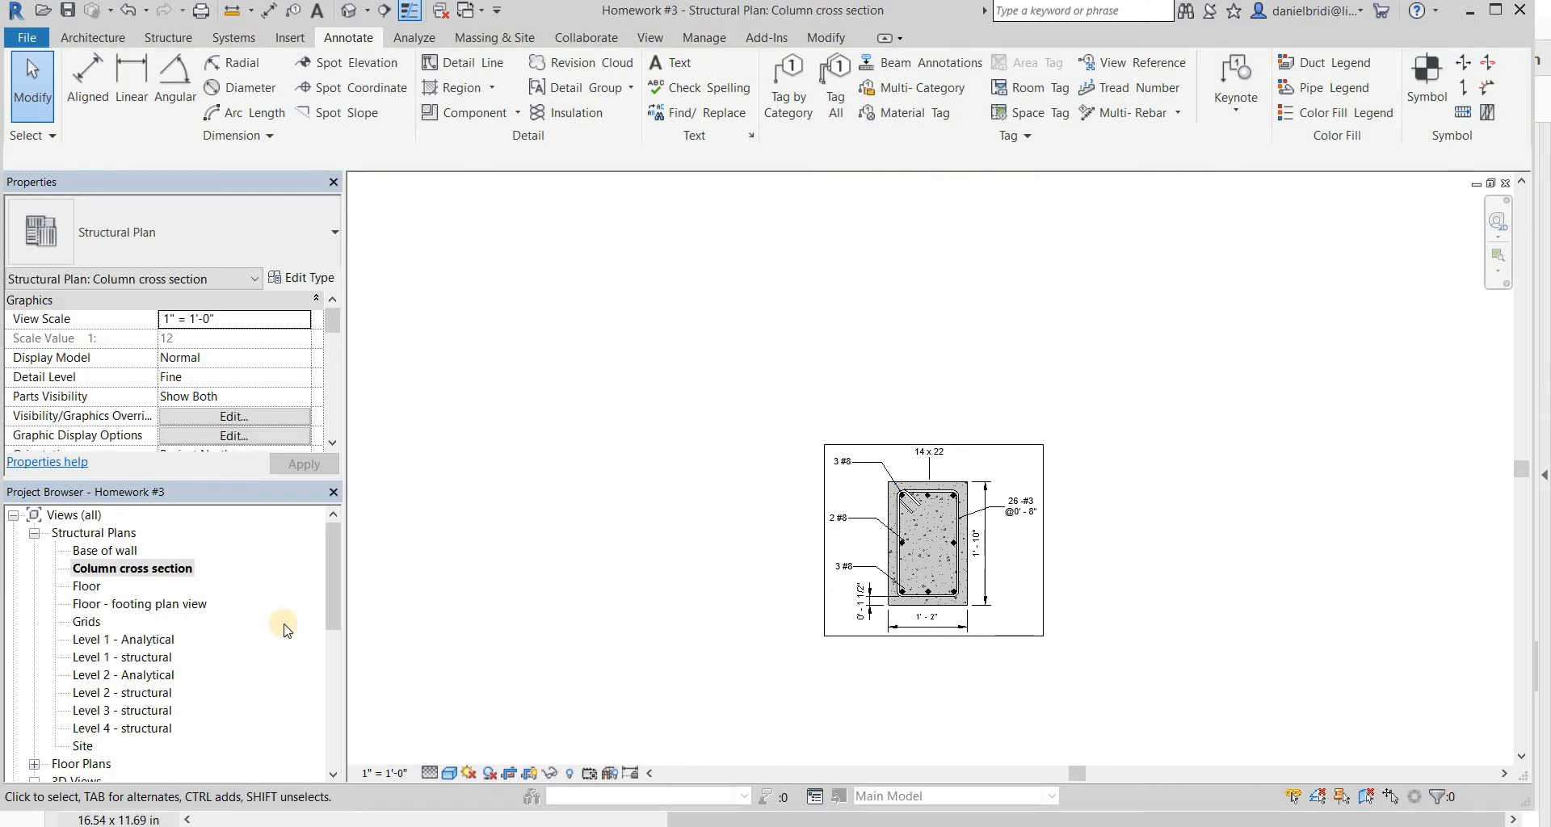
# - Open the 3D view and orbit the whole structural model to look at the reinforced column, footing and wall
pyautogui.press('d')
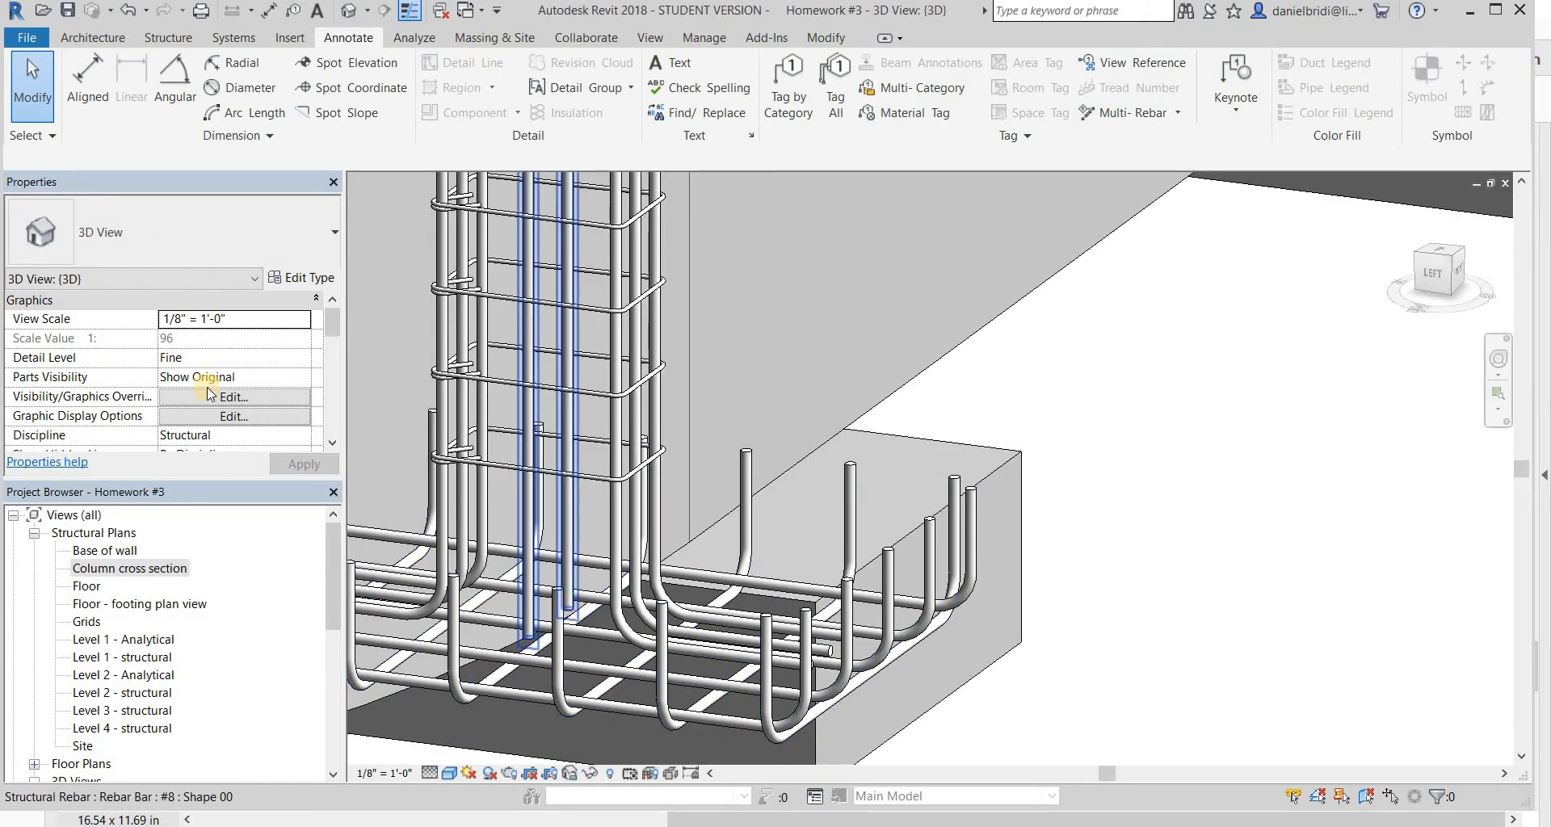
pyautogui.middleClick(533, 453)
pyautogui.middleClick(533, 452)
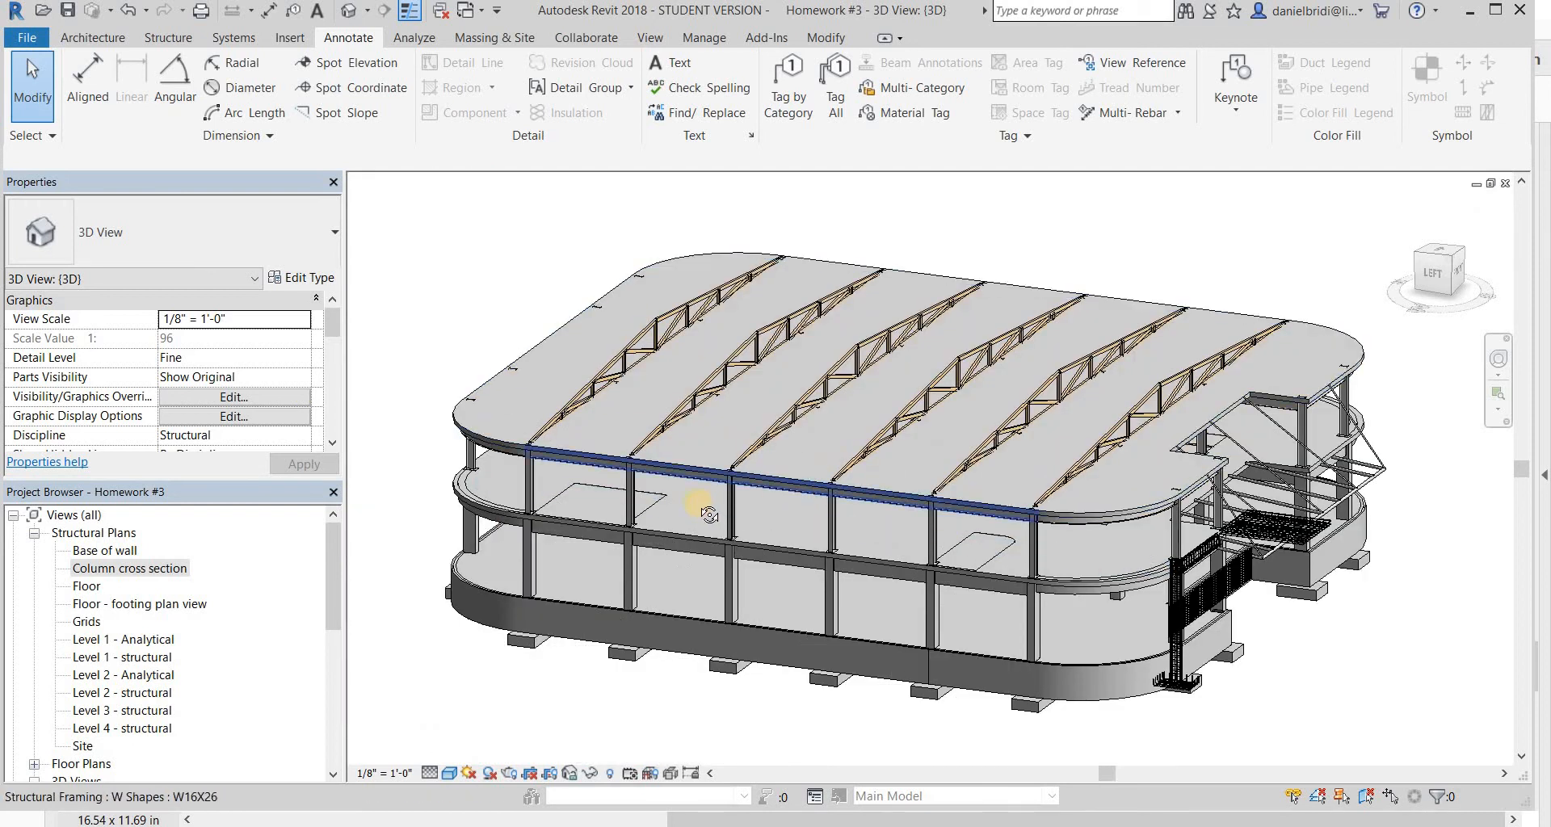
pyautogui.keyDown('shift'); pyautogui.moveTo(895, 418); pyautogui.dragTo(868, 471, button='middle'); pyautogui.keyUp('shift')
# - Switch to Acrobat Reader and examine the footing plan view and footing cross section details on the Homework #4 sheet
pyautogui.hotkey('alt', 'Tab')
pyautogui.scroll(-2, 870, 469)
pyautogui.keyDown('ctrl'); pyautogui.scroll(-3, 873, 470); pyautogui.keyUp('ctrl')
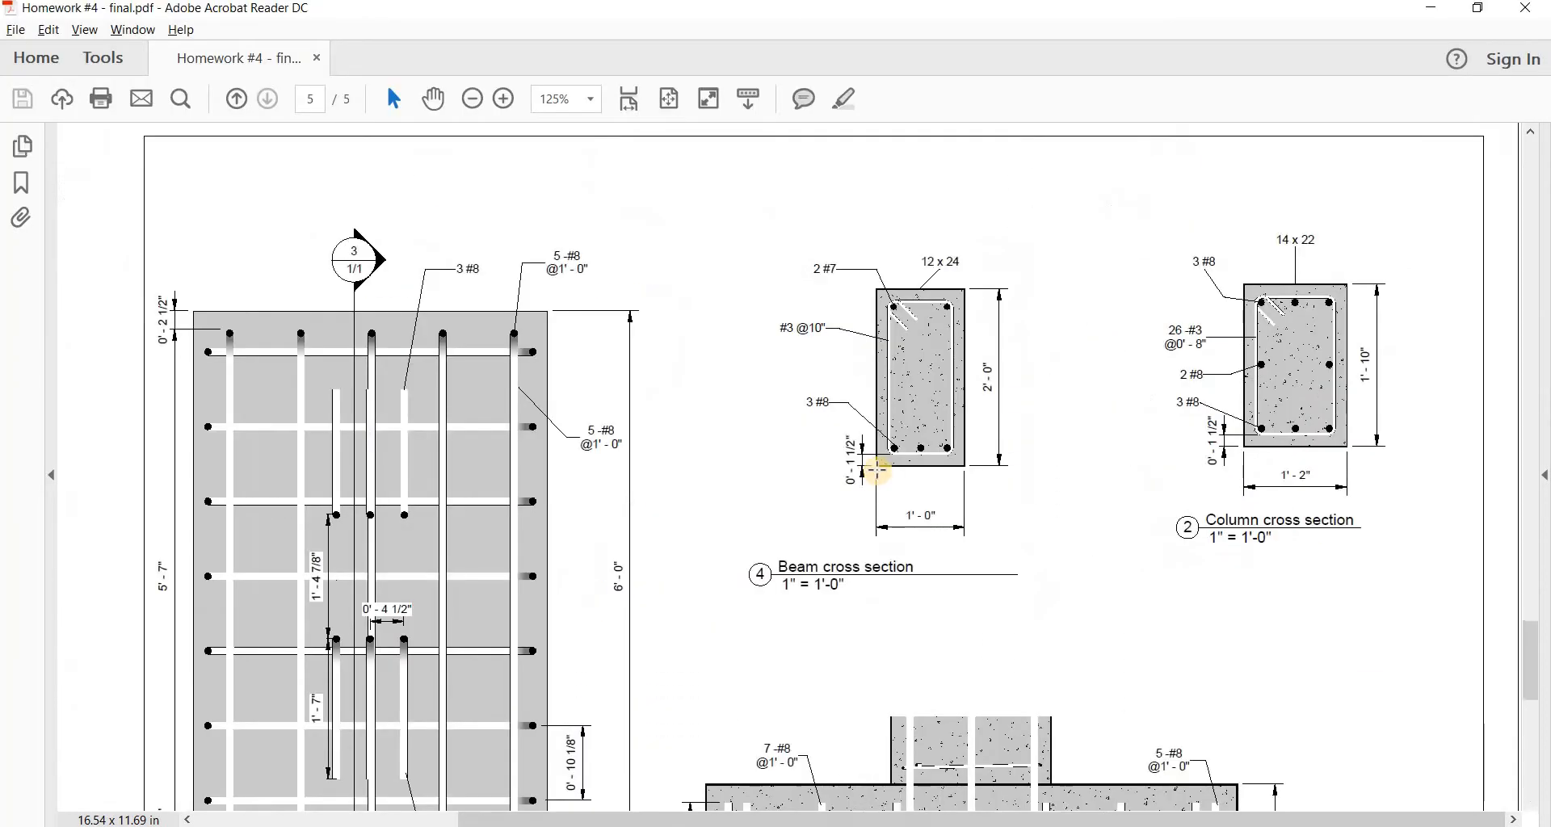
pyautogui.scroll(-3, 973, 612)
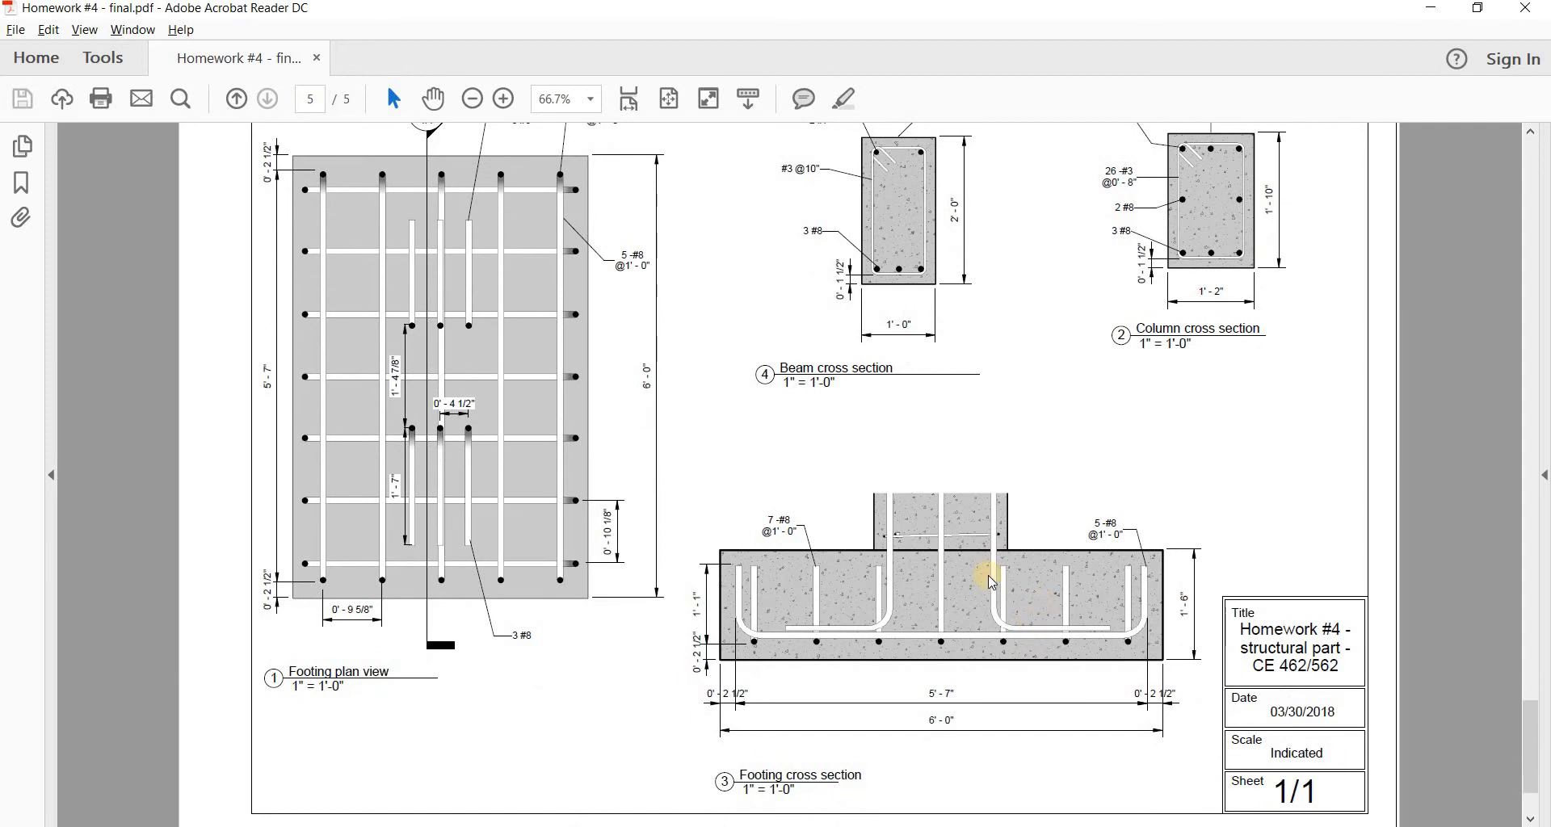
# - Return to Revit and open the Level 1 - structural plan at the reinforced column on grid 1
pyautogui.hotkey('alt', 'Tab')
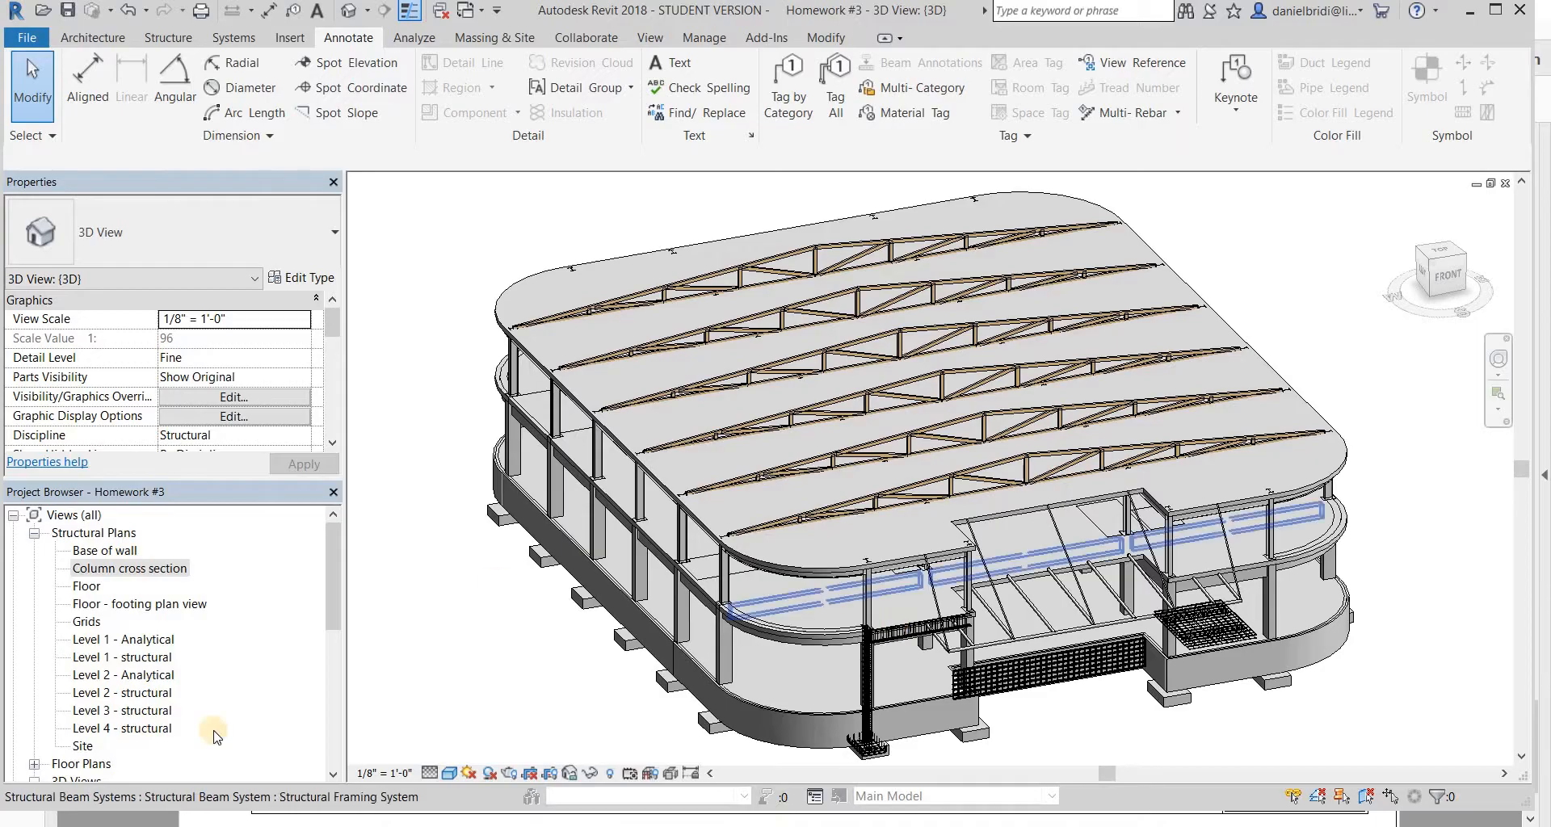
pyautogui.doubleClick(185, 651)
pyautogui.scroll(-5, 939, 472)
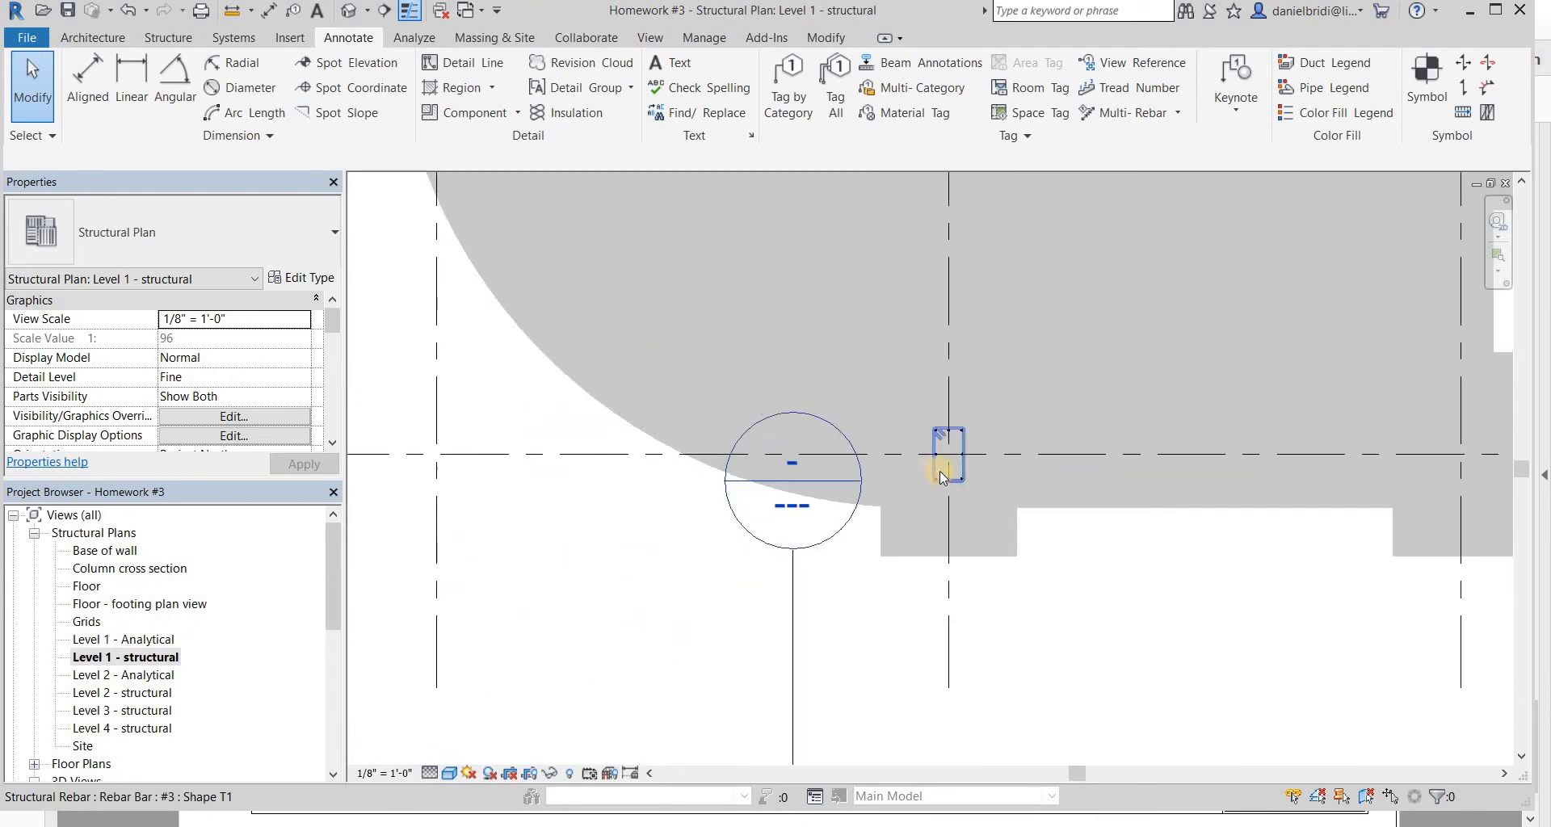
pyautogui.scroll(-3, 939, 472)
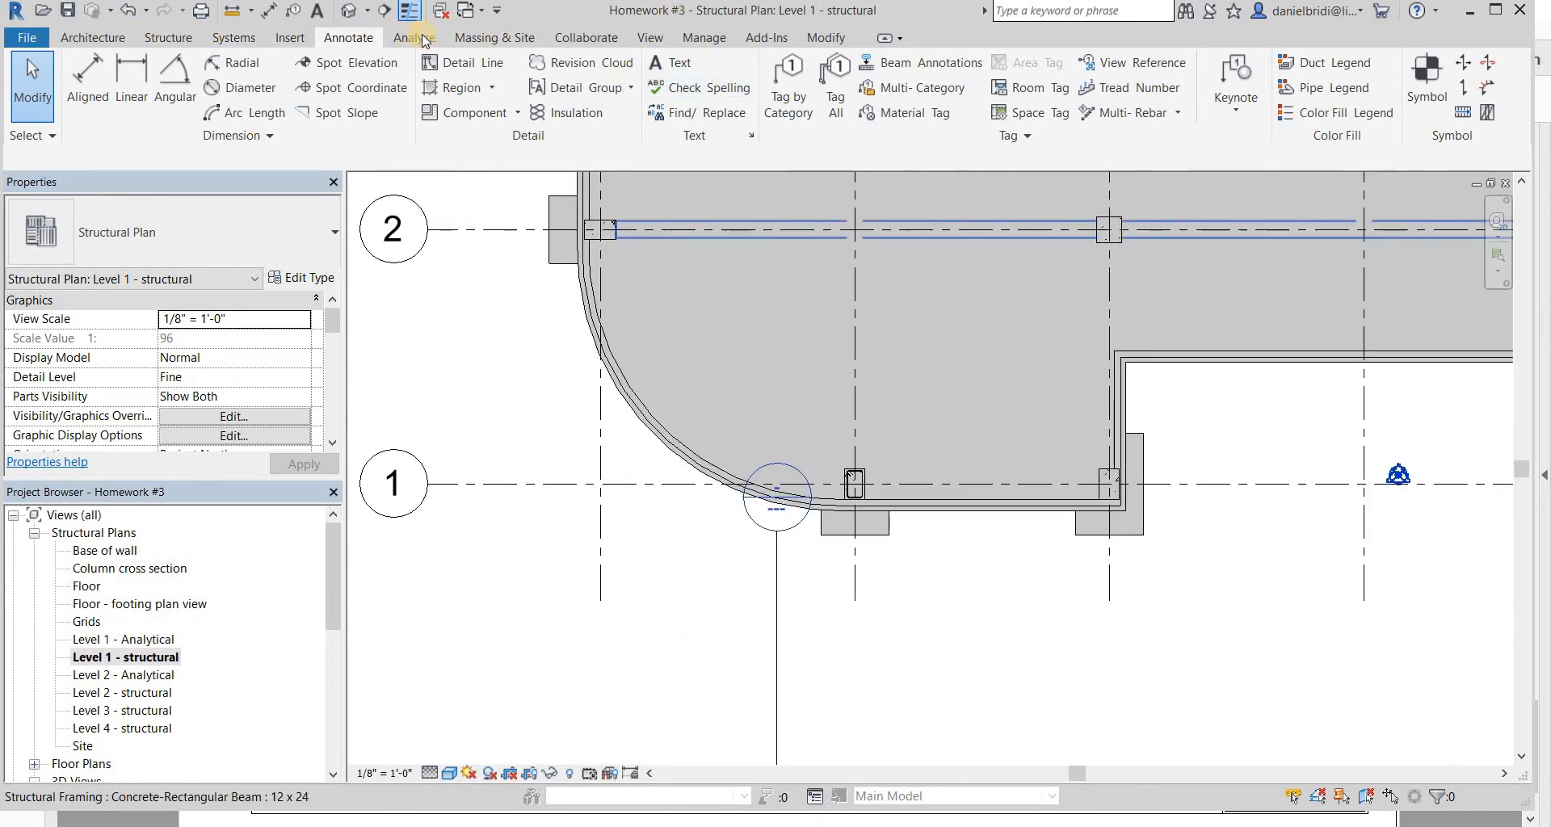
# - Draw a vertical building section through the reinforced column and its footing at grids B and 1
pyautogui.click(651, 38)
pyautogui.click(672, 85)
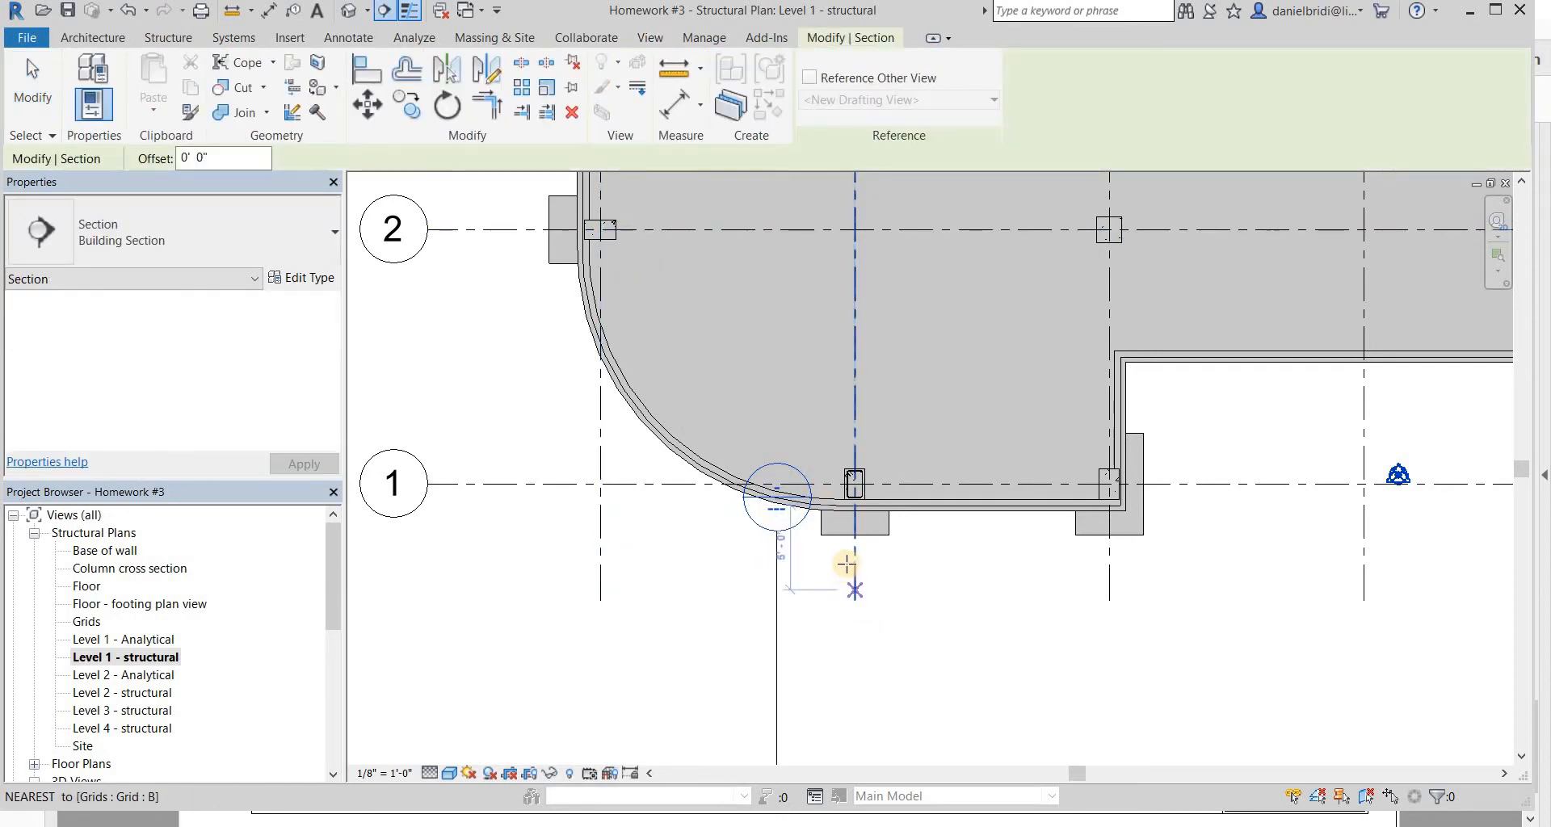
pyautogui.scroll(5, 850, 542)
pyautogui.click(853, 533)
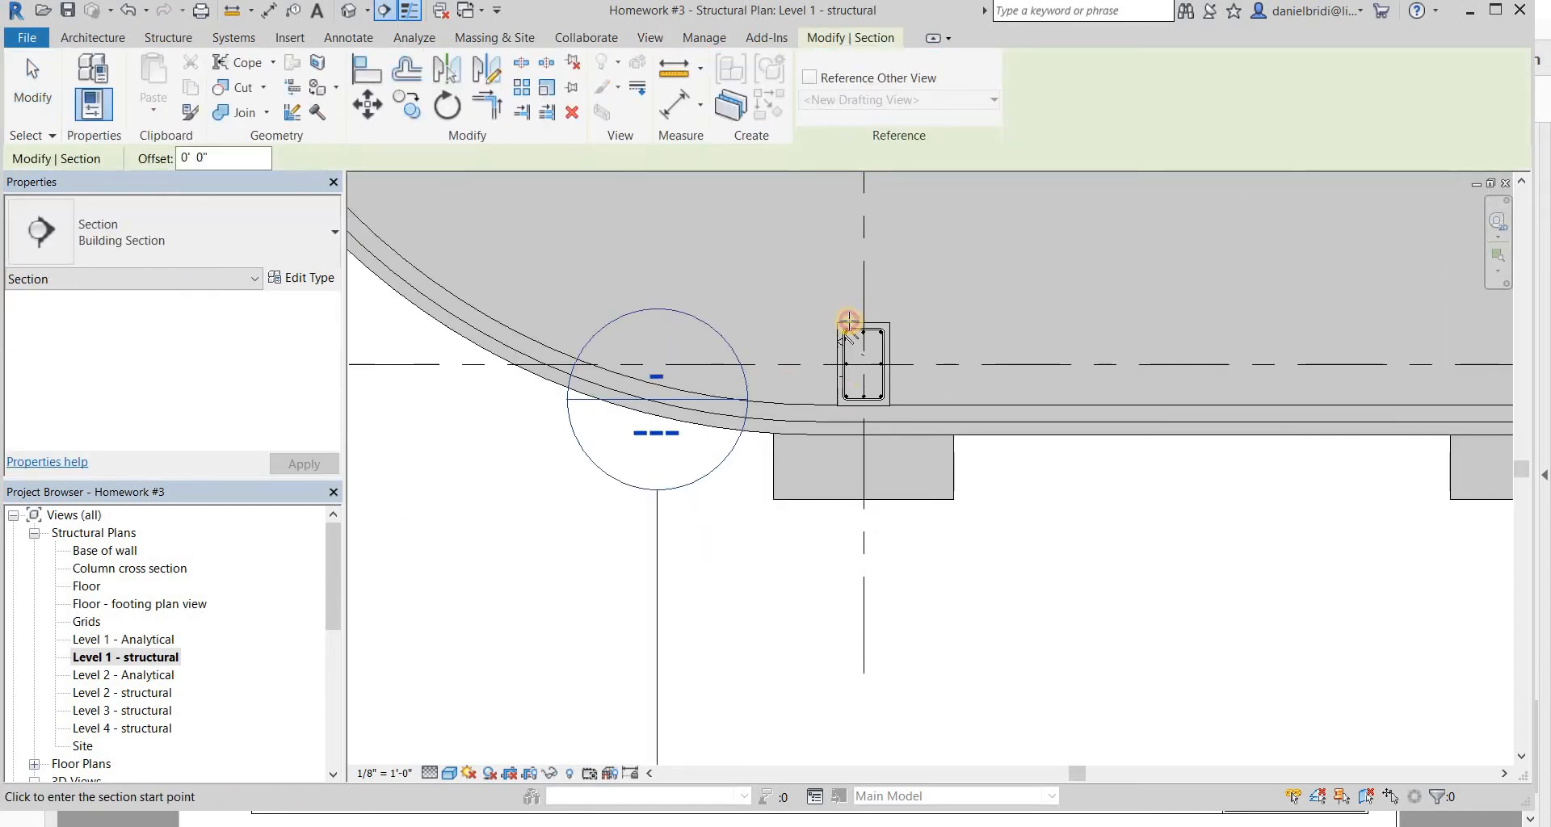
pyautogui.press('Escape')
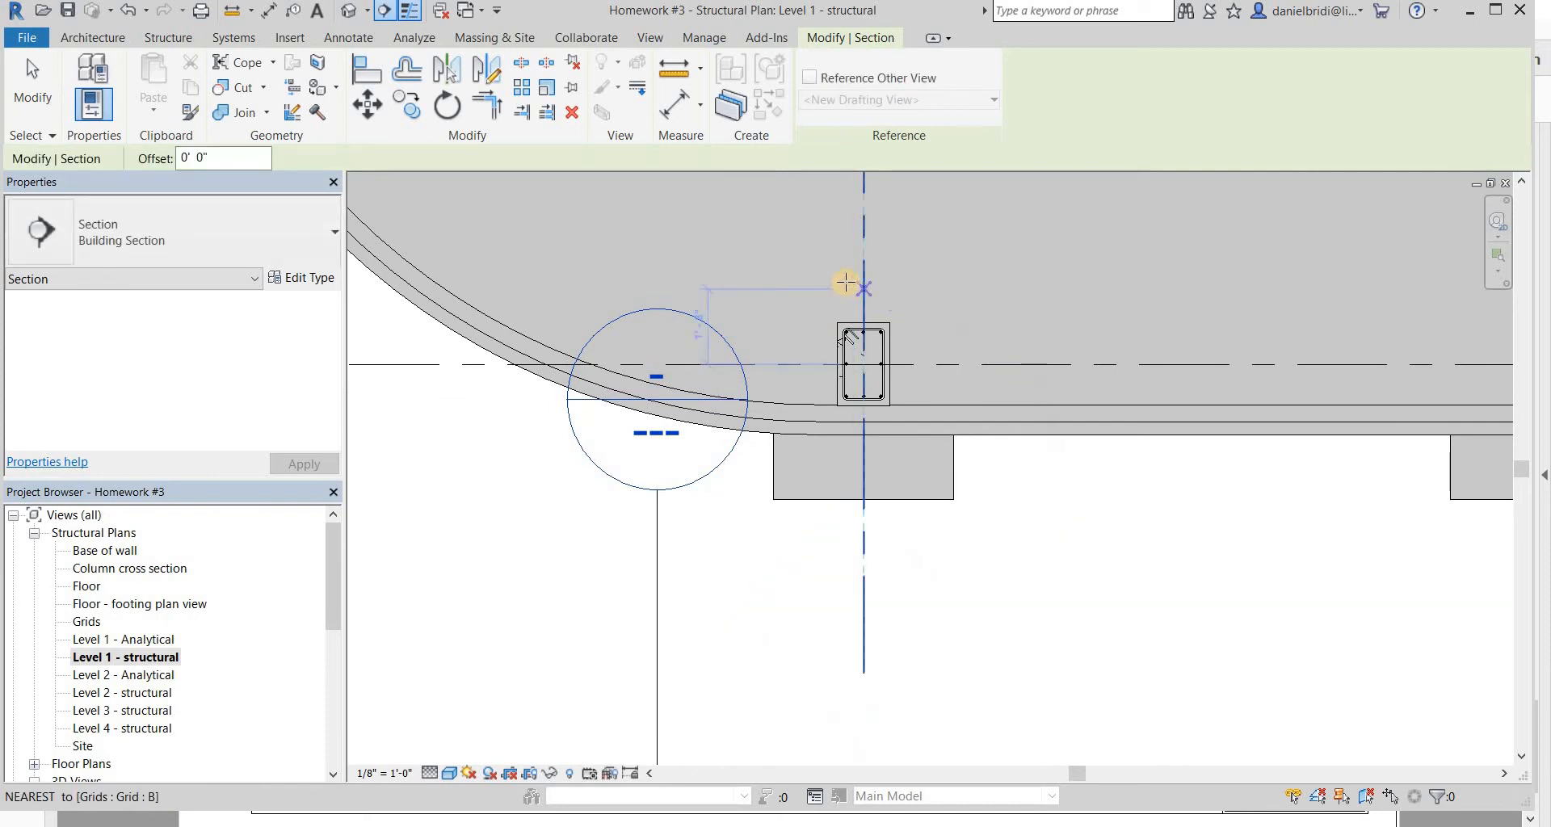
pyautogui.click(852, 283)
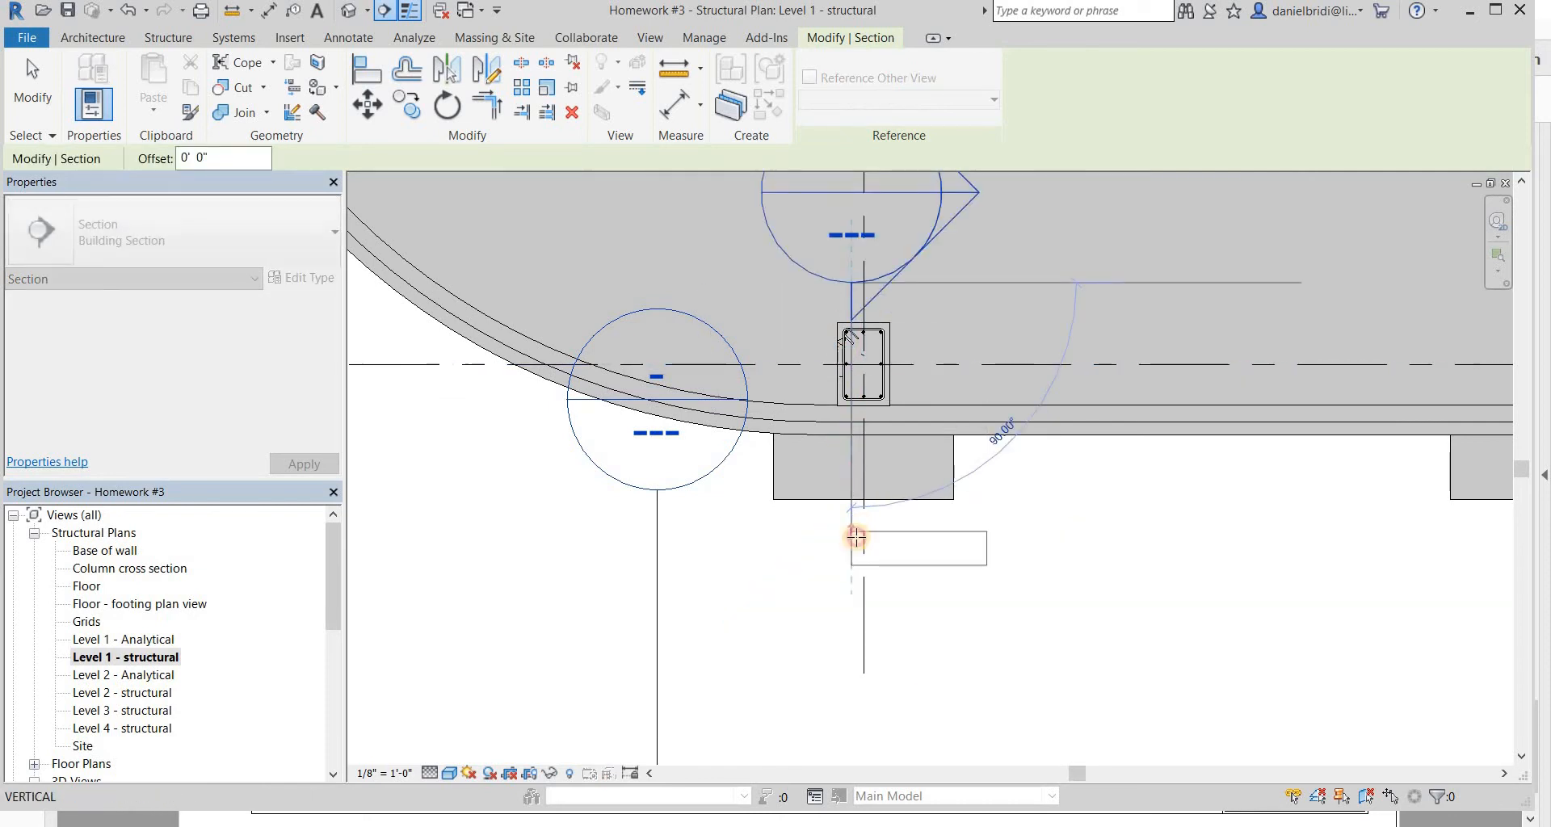
pyautogui.click(908, 283)
pyautogui.press('Escape')
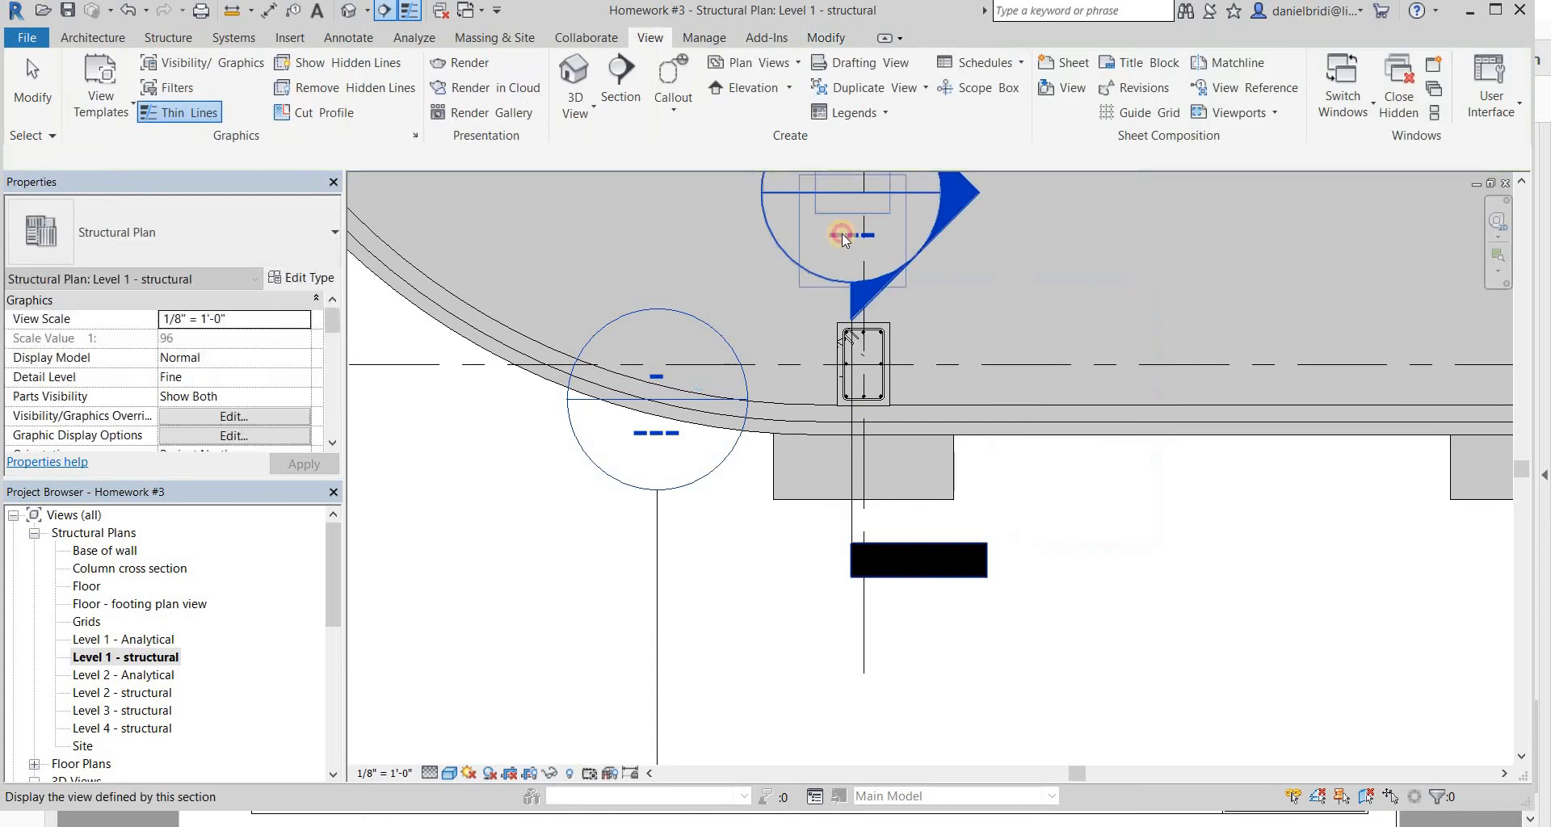
# - Open the new section view and widen its crop region to include the footing's full width
pyautogui.doubleClick(842, 237)
pyautogui.scroll(3, 803, 679)
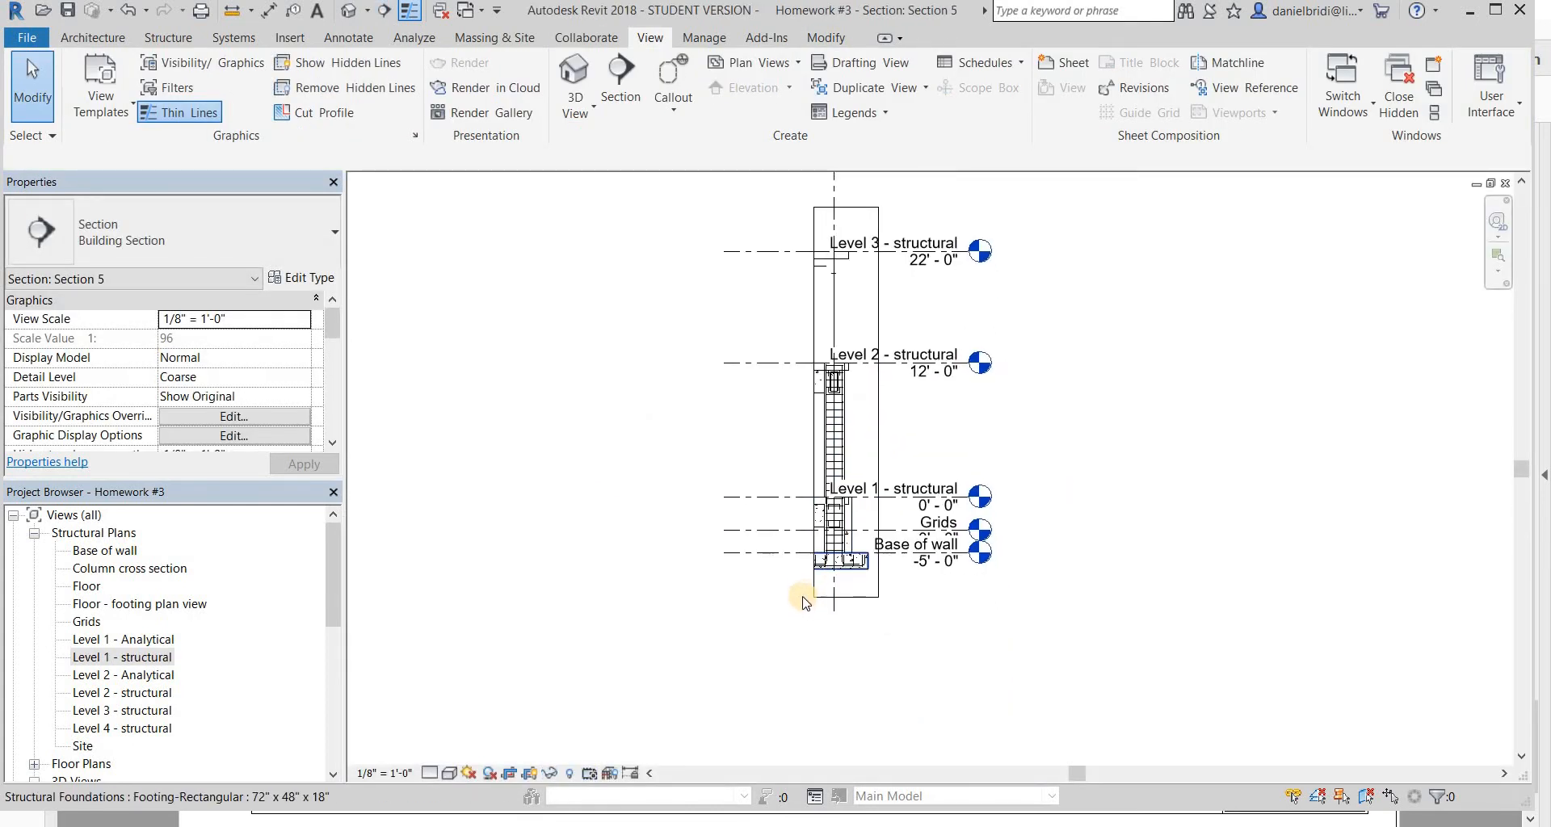
pyautogui.click(796, 278)
pyautogui.moveTo(796, 279); pyautogui.dragTo(764, 277)
pyautogui.moveTo(795, 416); pyautogui.dragTo(747, 543, button='middle')
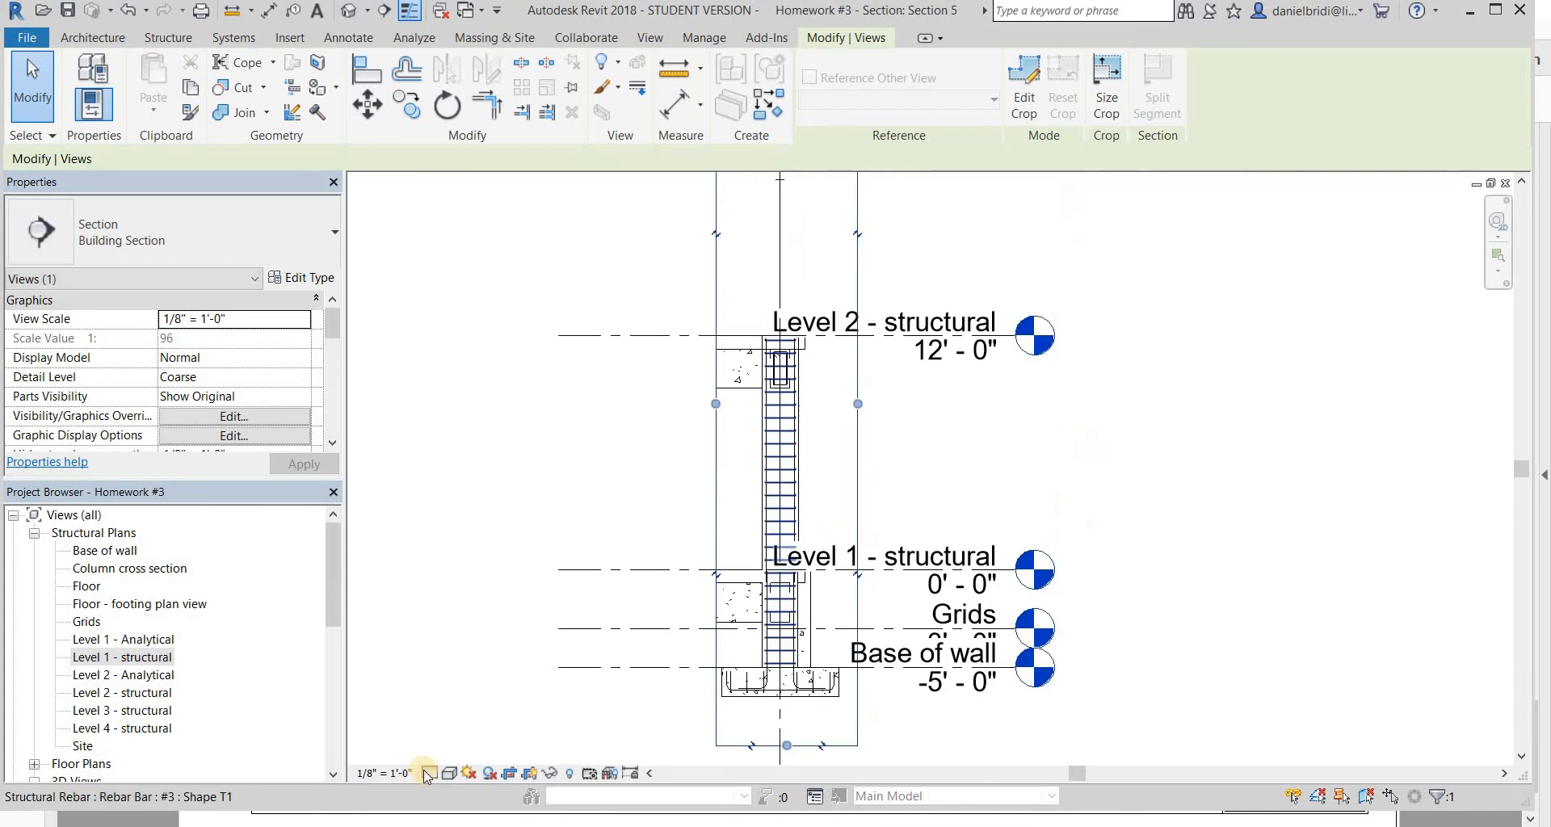
# - Set the section view's detail level to Fine and give it a shaded visual style
pyautogui.press('Escape')
pyautogui.click(435, 775)
pyautogui.click(454, 753)
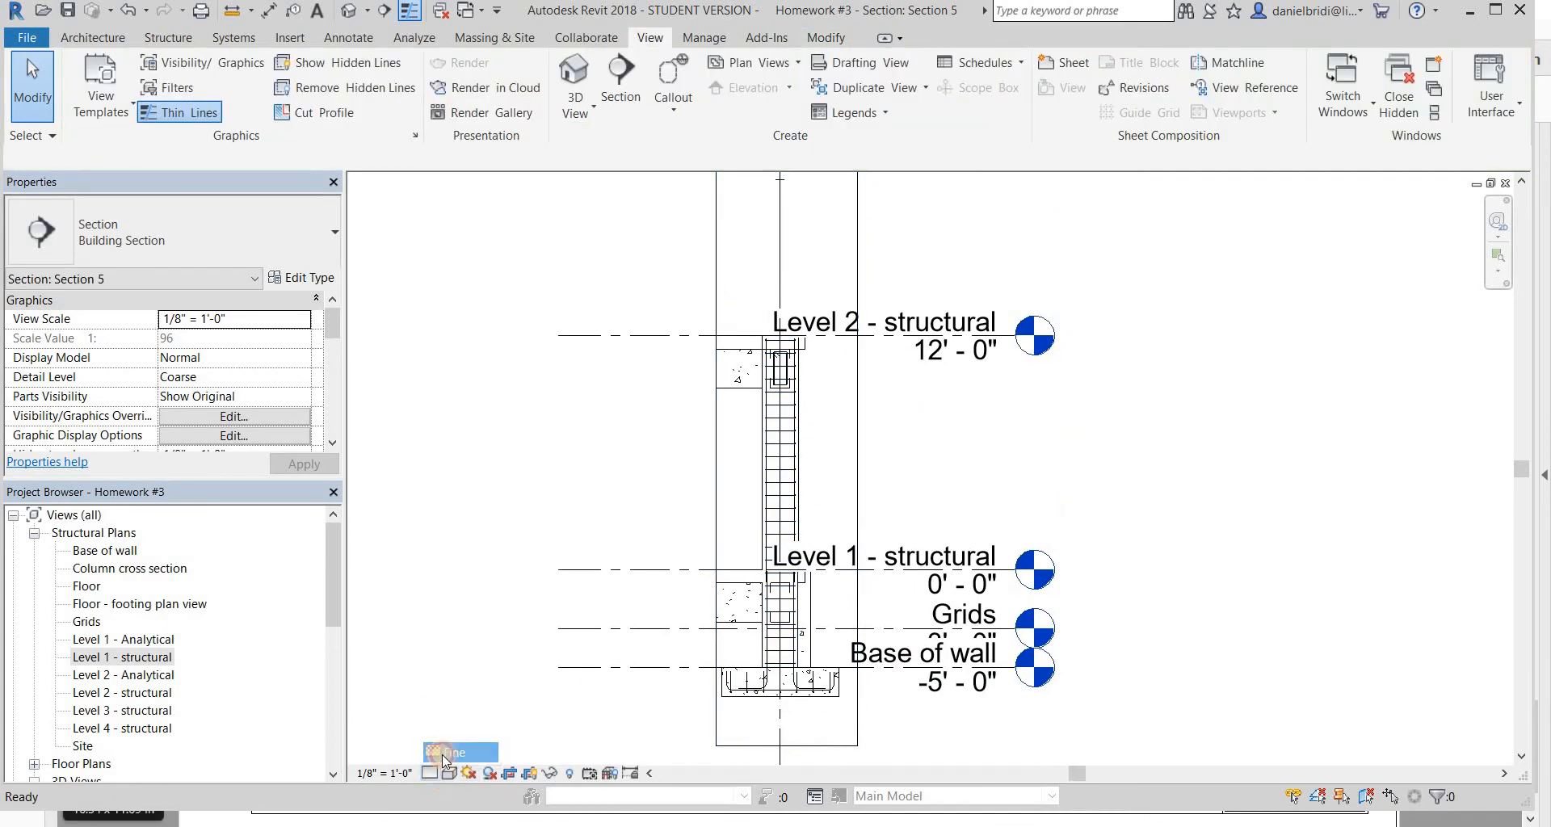
pyautogui.click(448, 773)
pyautogui.click(477, 693)
pyautogui.moveTo(828, 614); pyautogui.dragTo(745, 585, button='middle')
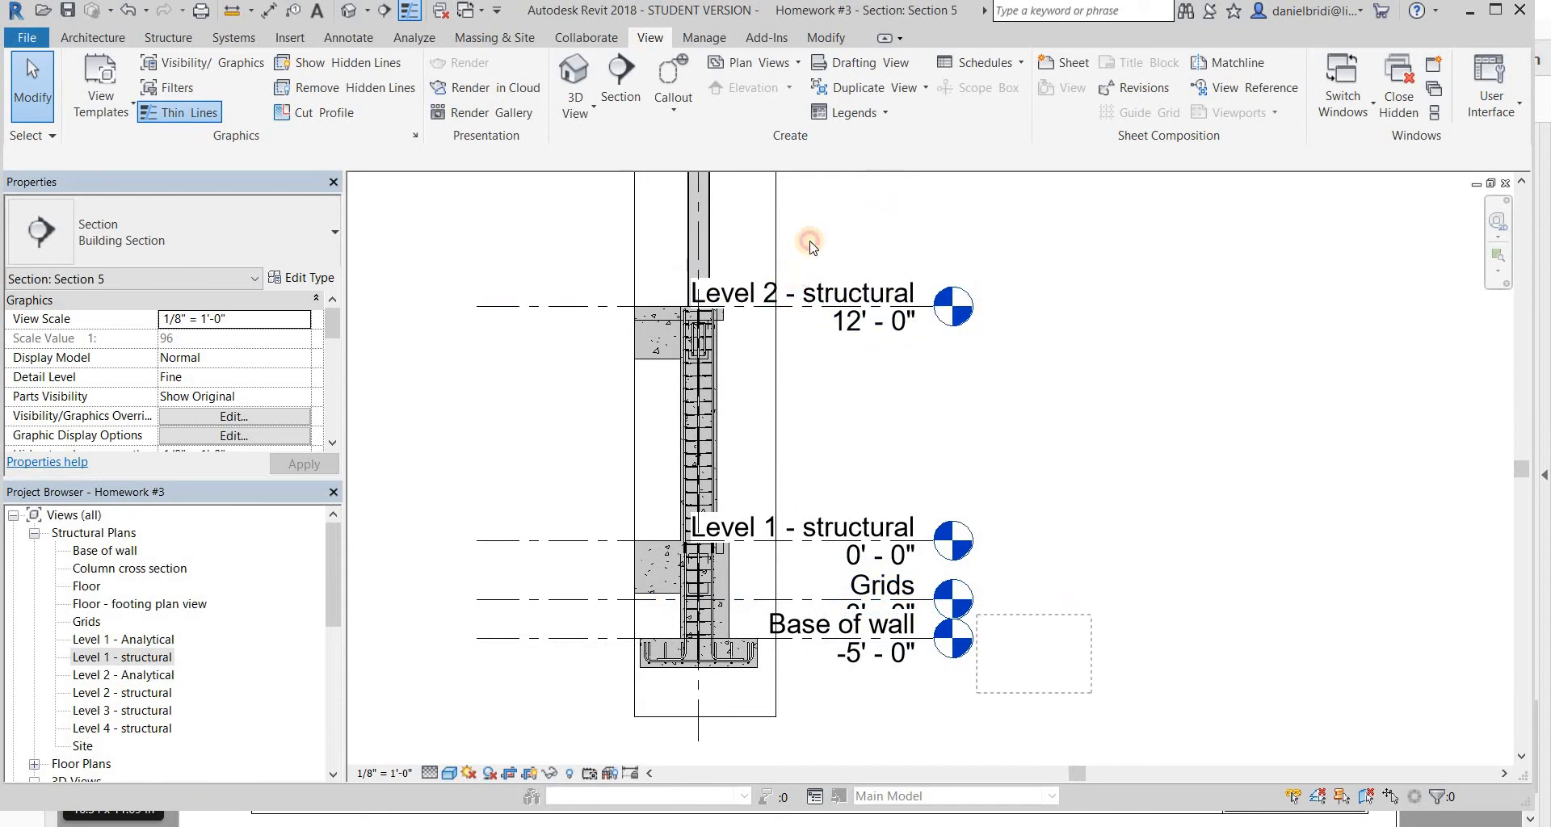
# - Hide the level lines and the Level 2 floor and beam in the section view
pyautogui.moveTo(811, 247); pyautogui.dragTo(818, 262)
pyautogui.press('h')
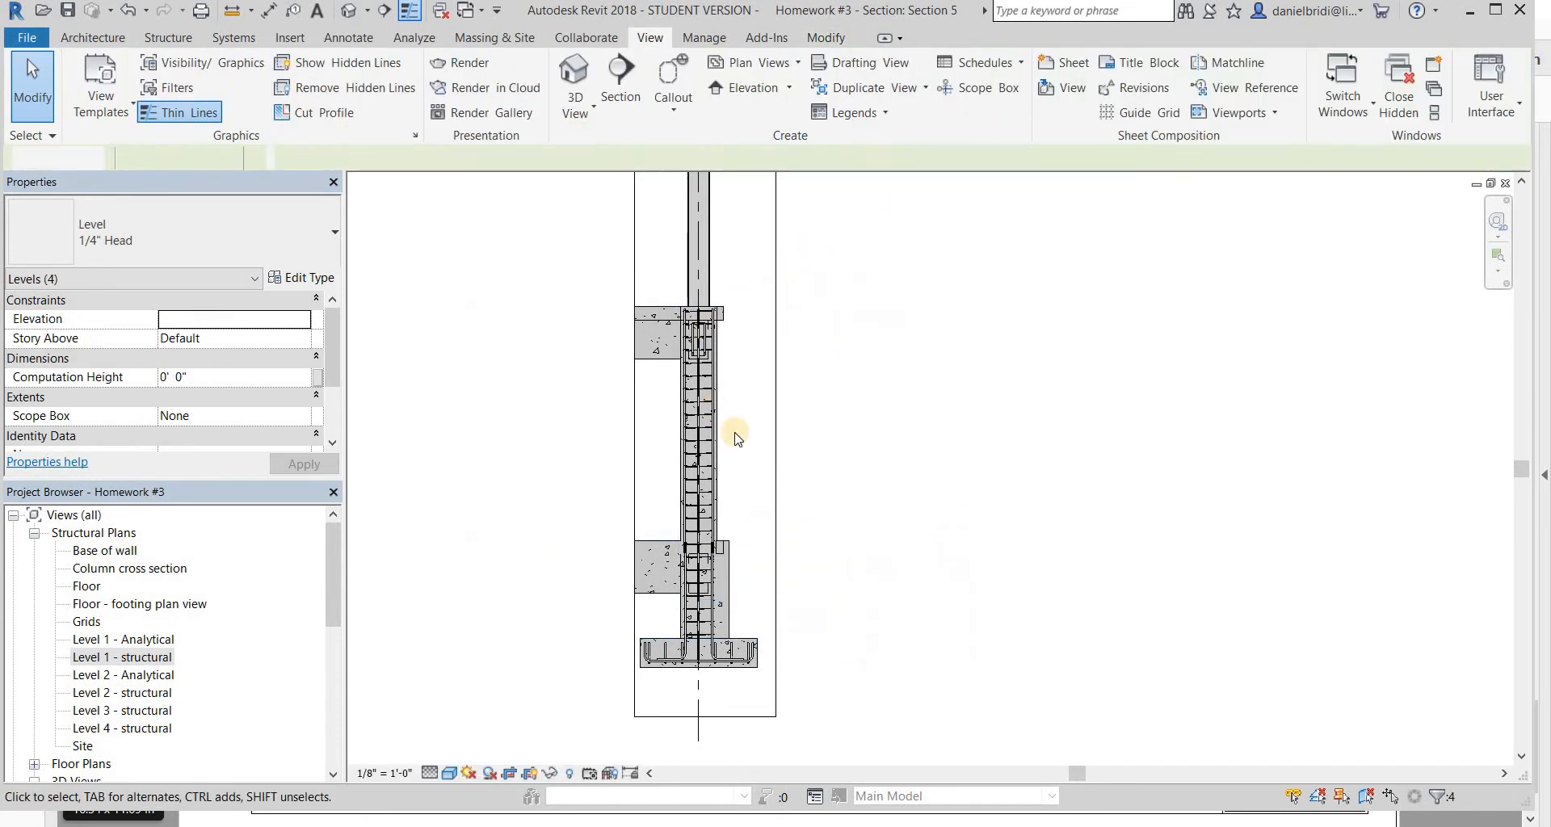
pyautogui.moveTo(634, 261); pyautogui.dragTo(659, 391)
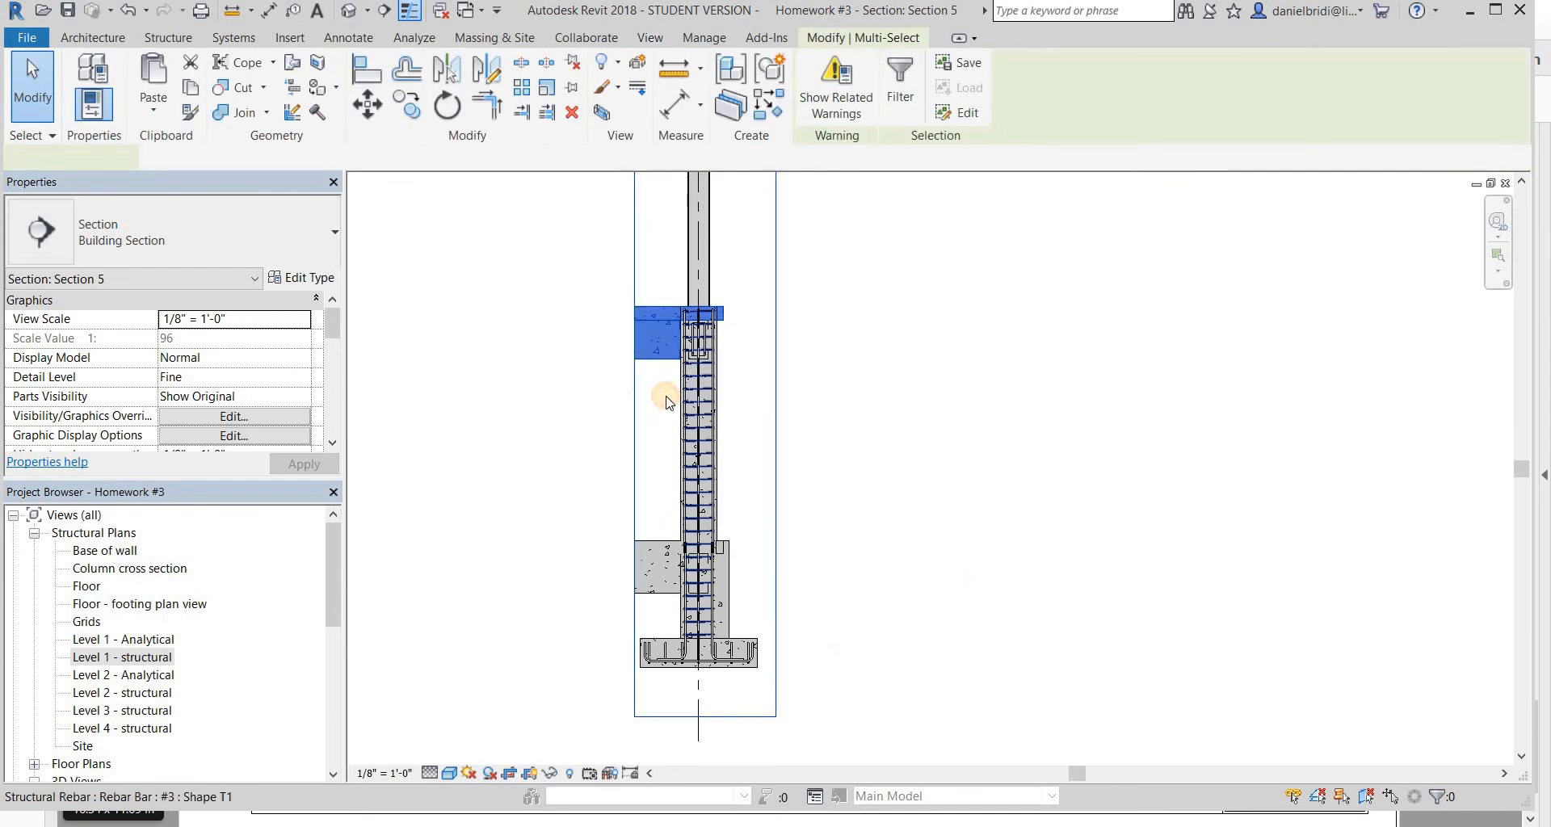
pyautogui.click(652, 310)
pyautogui.click(701, 257)
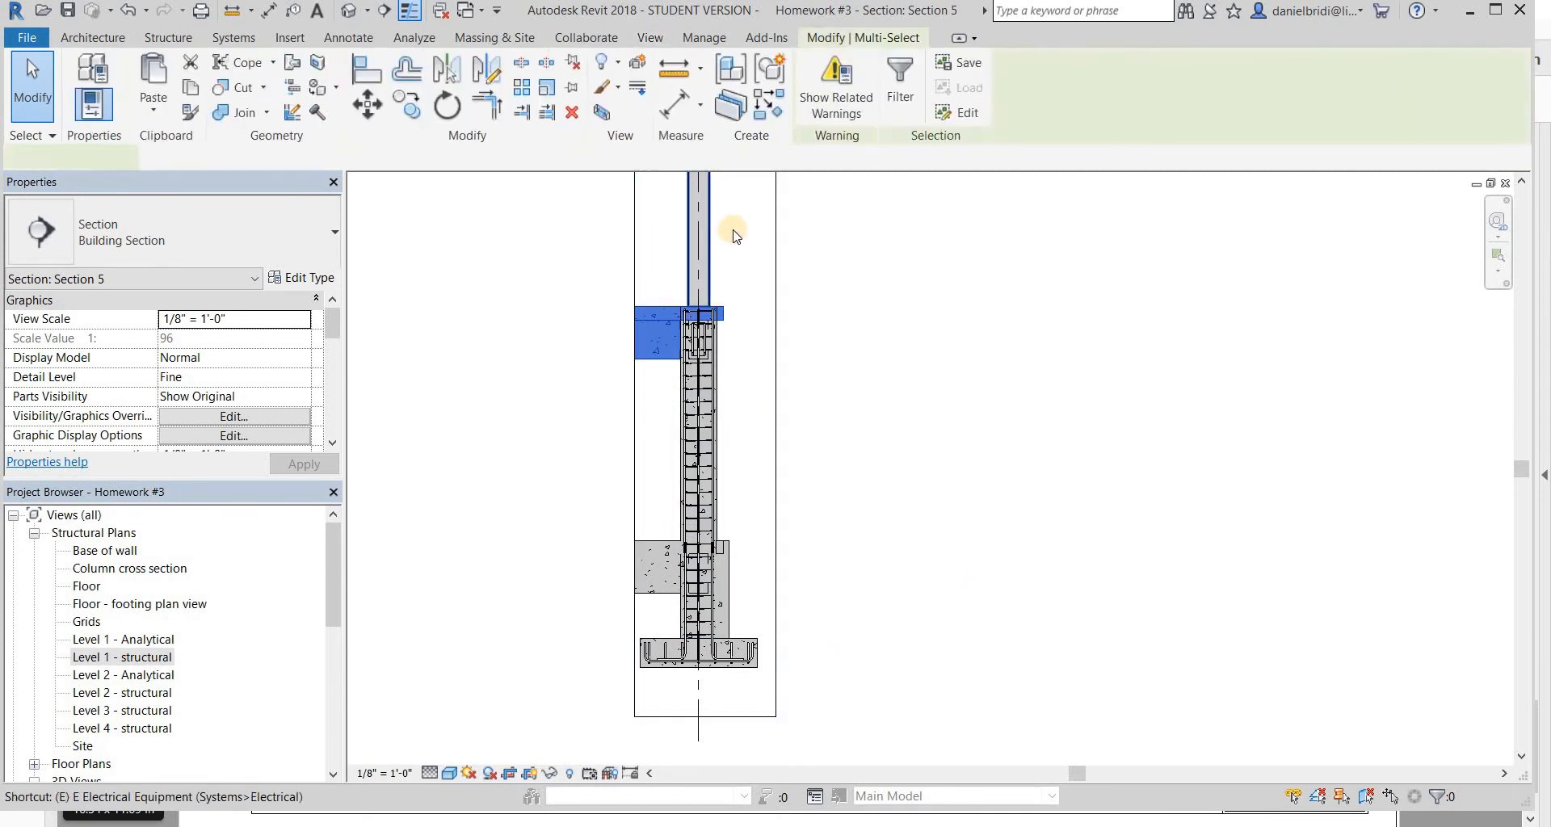
# - Lower the top of the section's crop region to just above the footing, keeping only the column's base
pyautogui.click(768, 298)
pyautogui.click(768, 308)
pyautogui.scroll(-2, 751, 291)
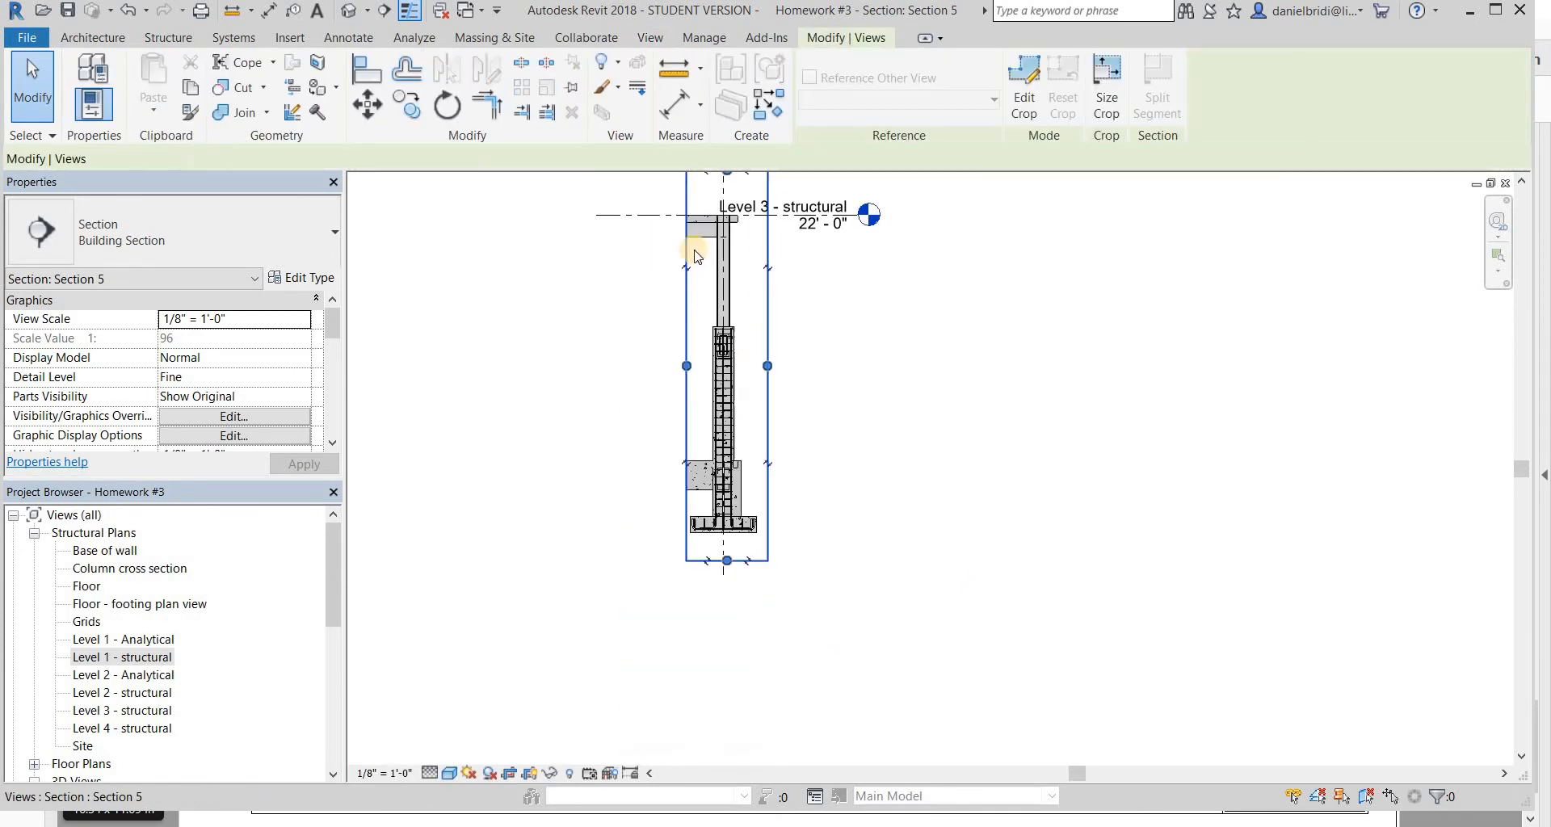
pyautogui.moveTo(689, 490); pyautogui.dragTo(700, 431)
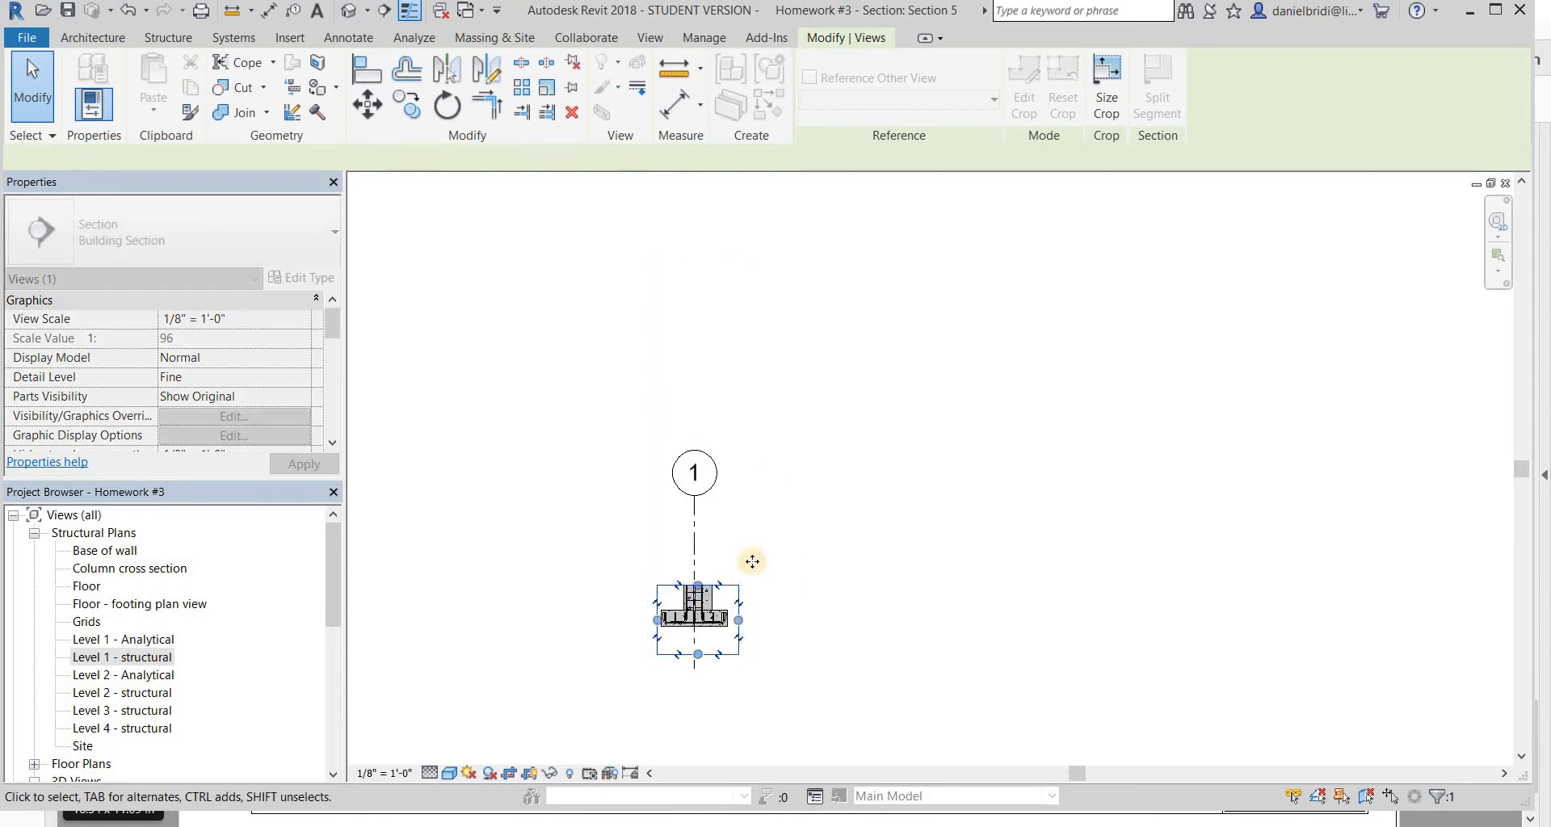
pyautogui.click(793, 520)
# - Hide grid line 1 in the section view
pyautogui.click(700, 498)
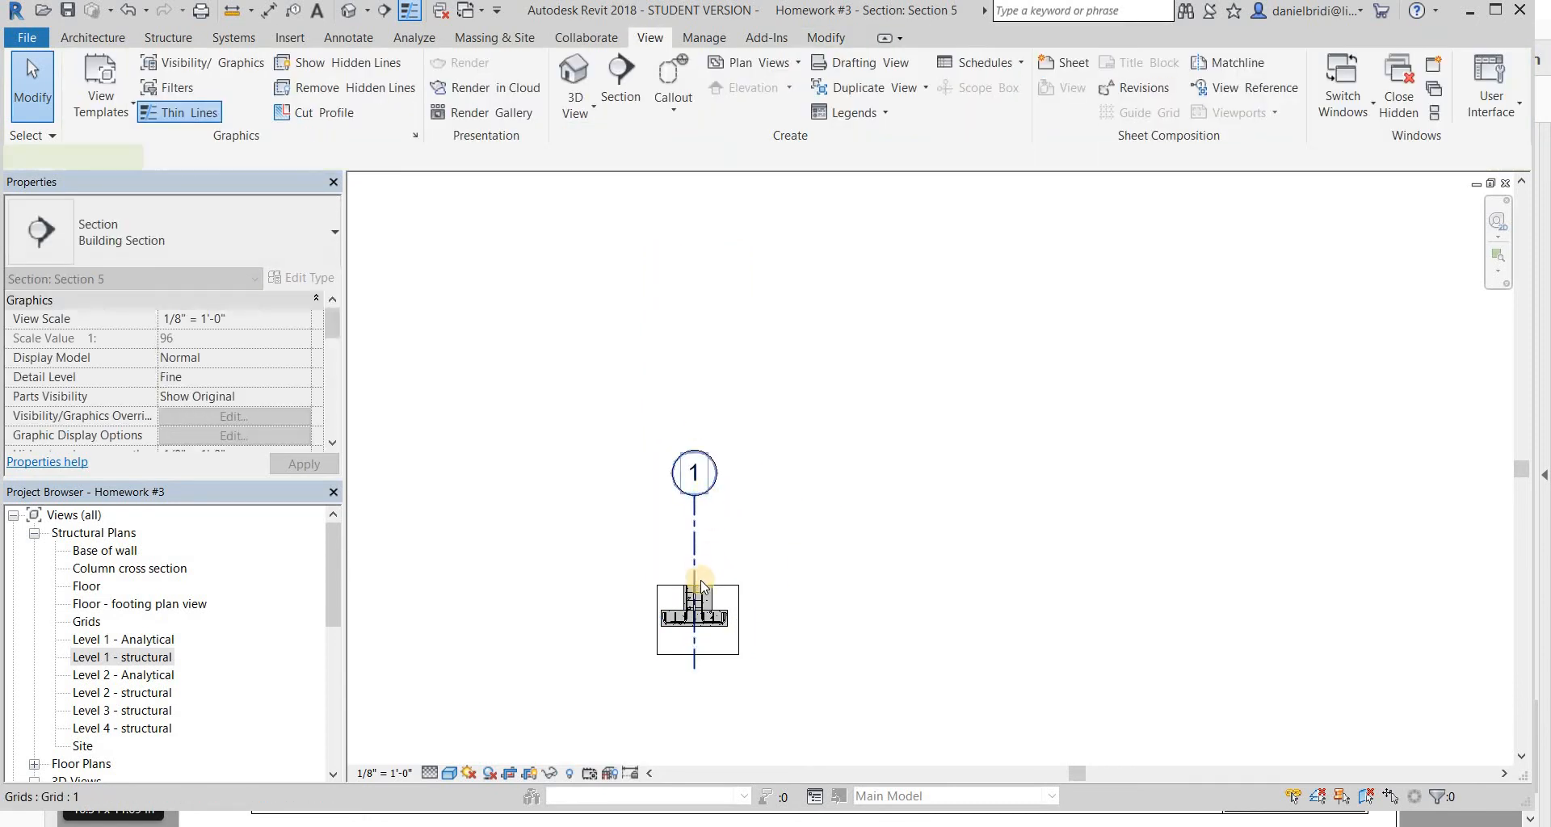
pyautogui.press('e')
pyautogui.press('h')
pyautogui.scroll(2, 703, 595)
# - Check the footing cross section in the reference PDF and hide the 8" exterior concrete wall in the Revit section view
pyautogui.hotkey('alt', 'Tab')
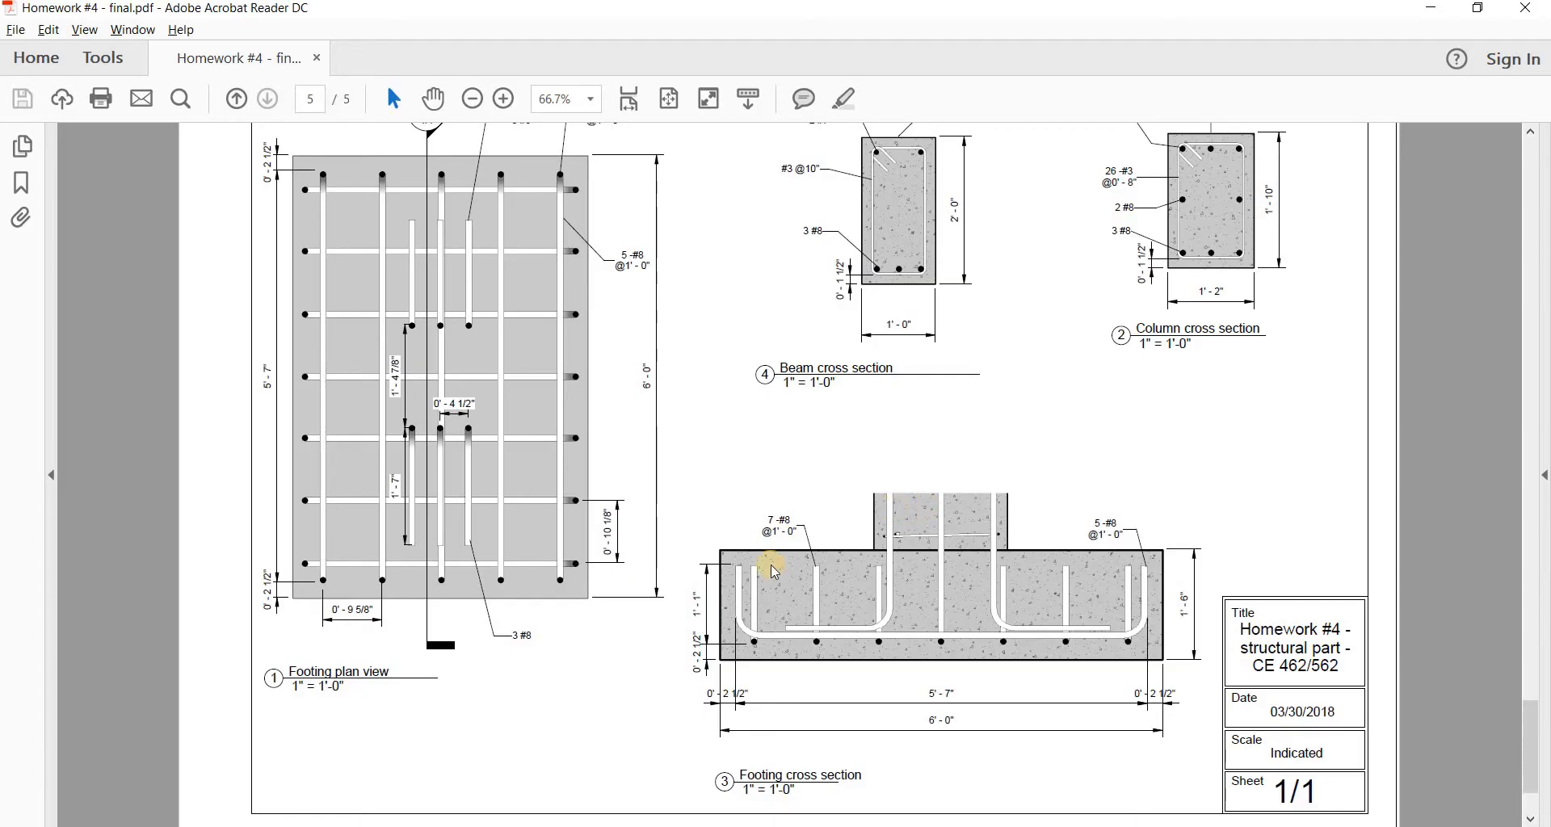
pyautogui.hotkey('alt', 'Tab')
pyautogui.scroll(5, 840, 495)
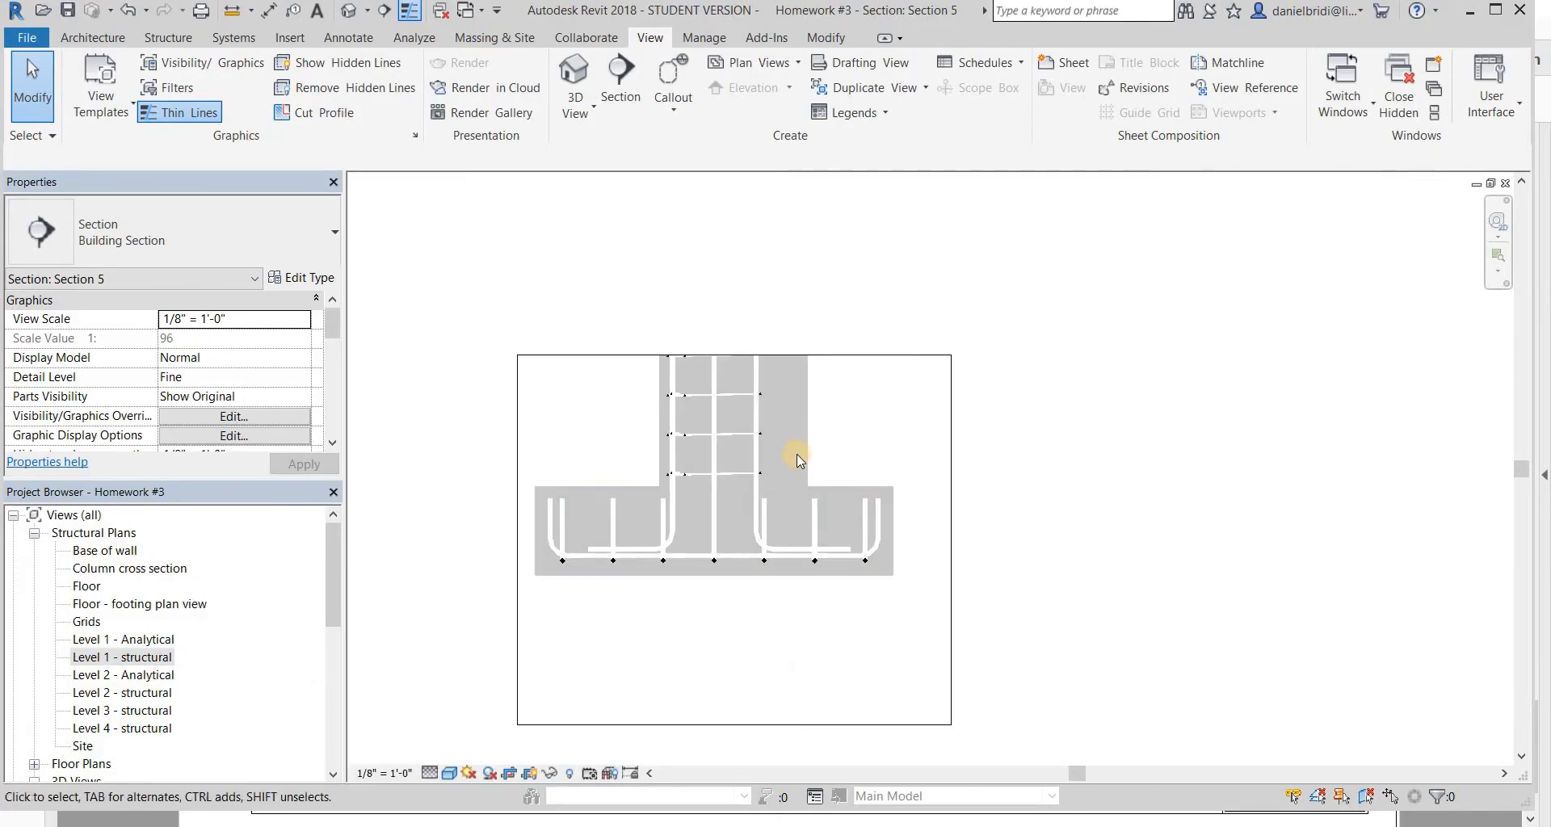
pyautogui.click(807, 444)
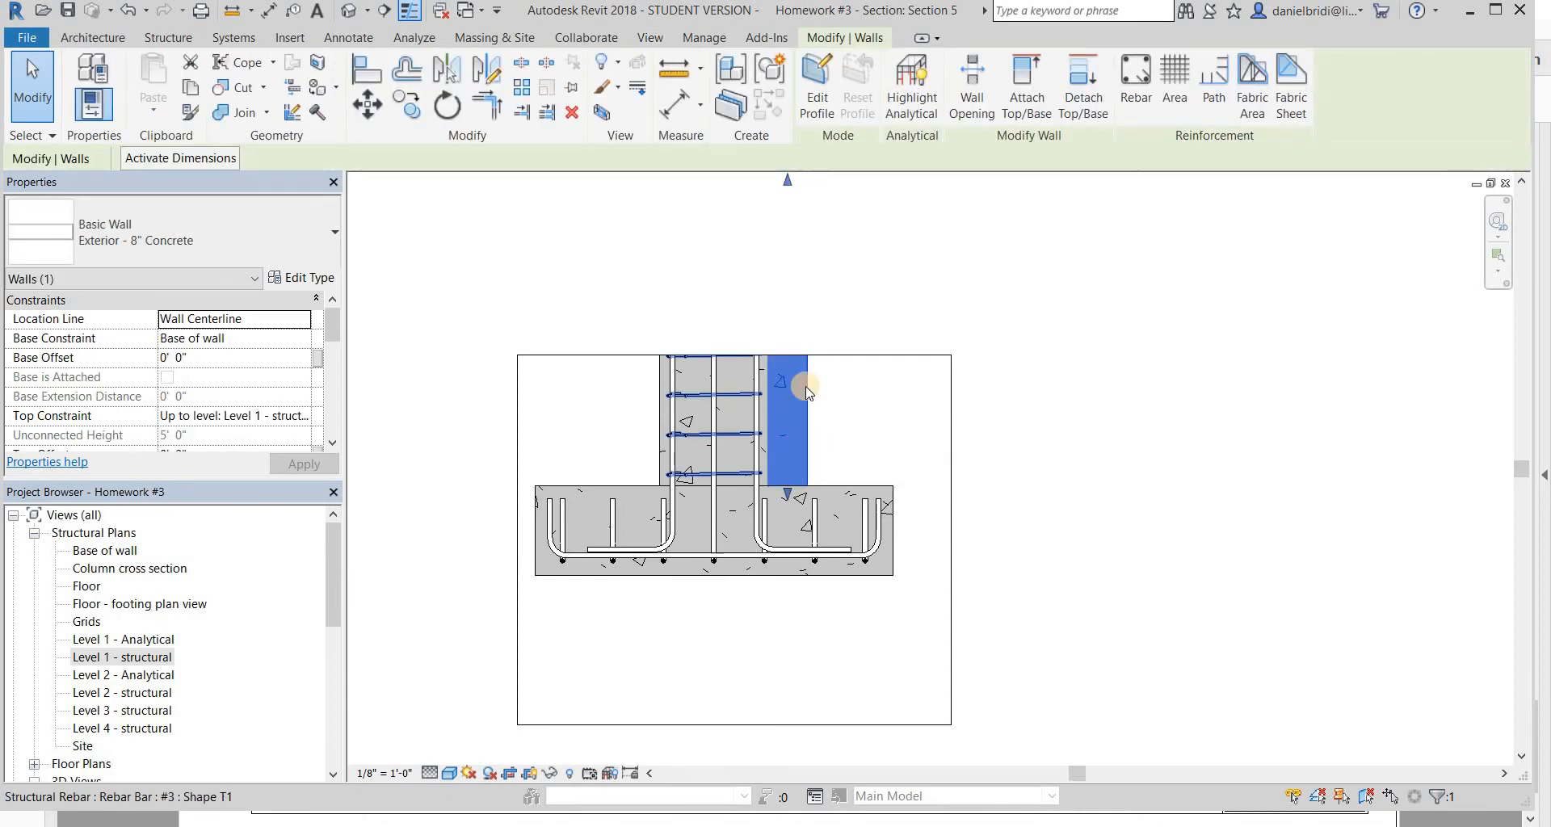
pyautogui.press('e')
pyautogui.press('h')
# - Lower the top edge of the section's crop region slightly and check the footing cross section in the reference PDF
pyautogui.click(742, 355)
pyautogui.moveTo(735, 357)
pyautogui.mouseDown()
pyautogui.moveTo(735, 386)
pyautogui.moveTo(739, 374)
pyautogui.mouseUp()
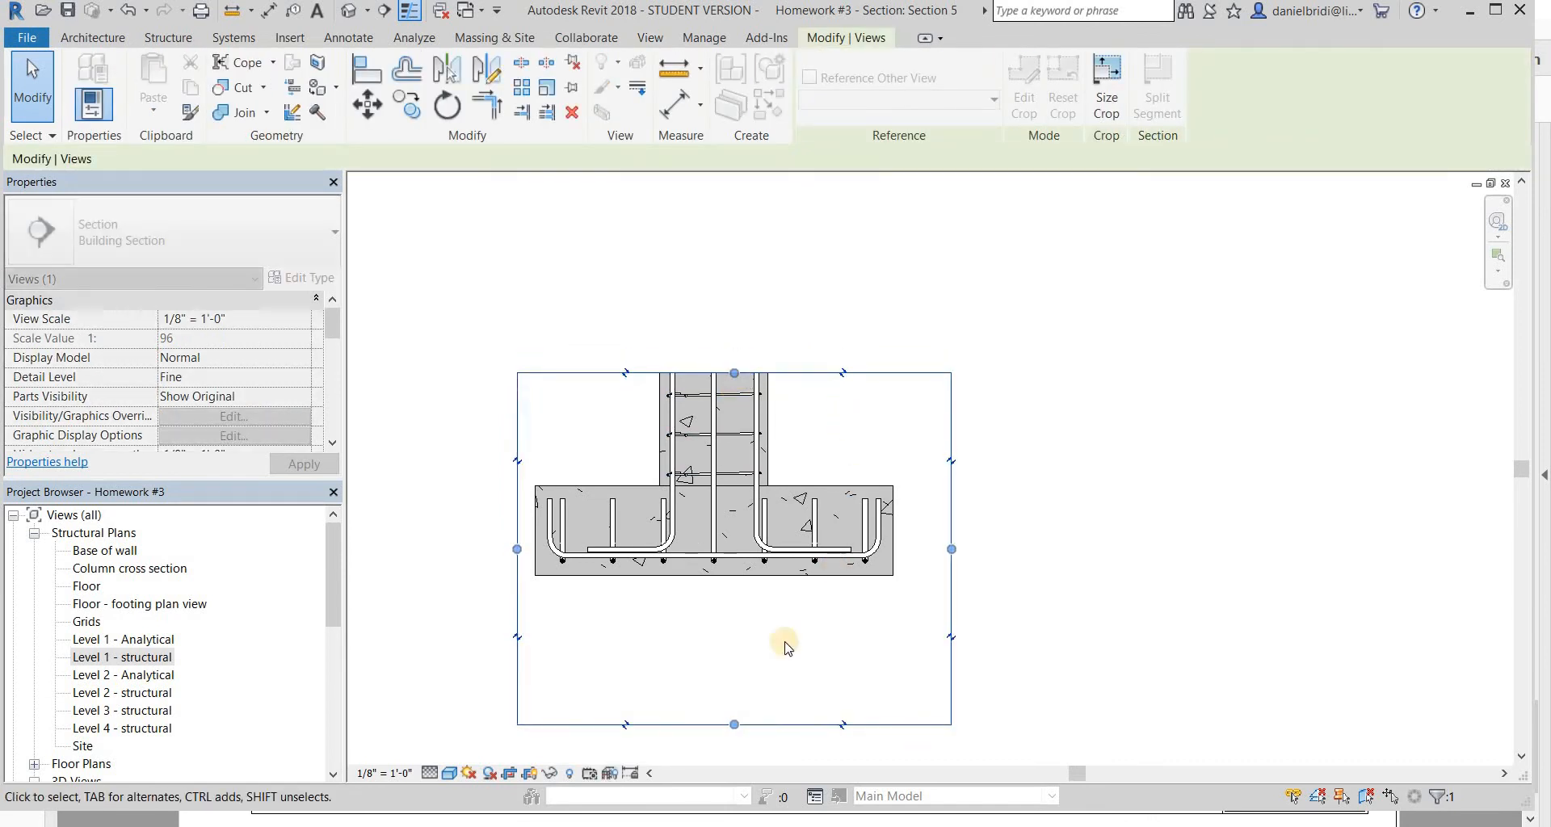
pyautogui.click(719, 619)
pyautogui.moveTo(811, 590); pyautogui.dragTo(970, 528, button='middle')
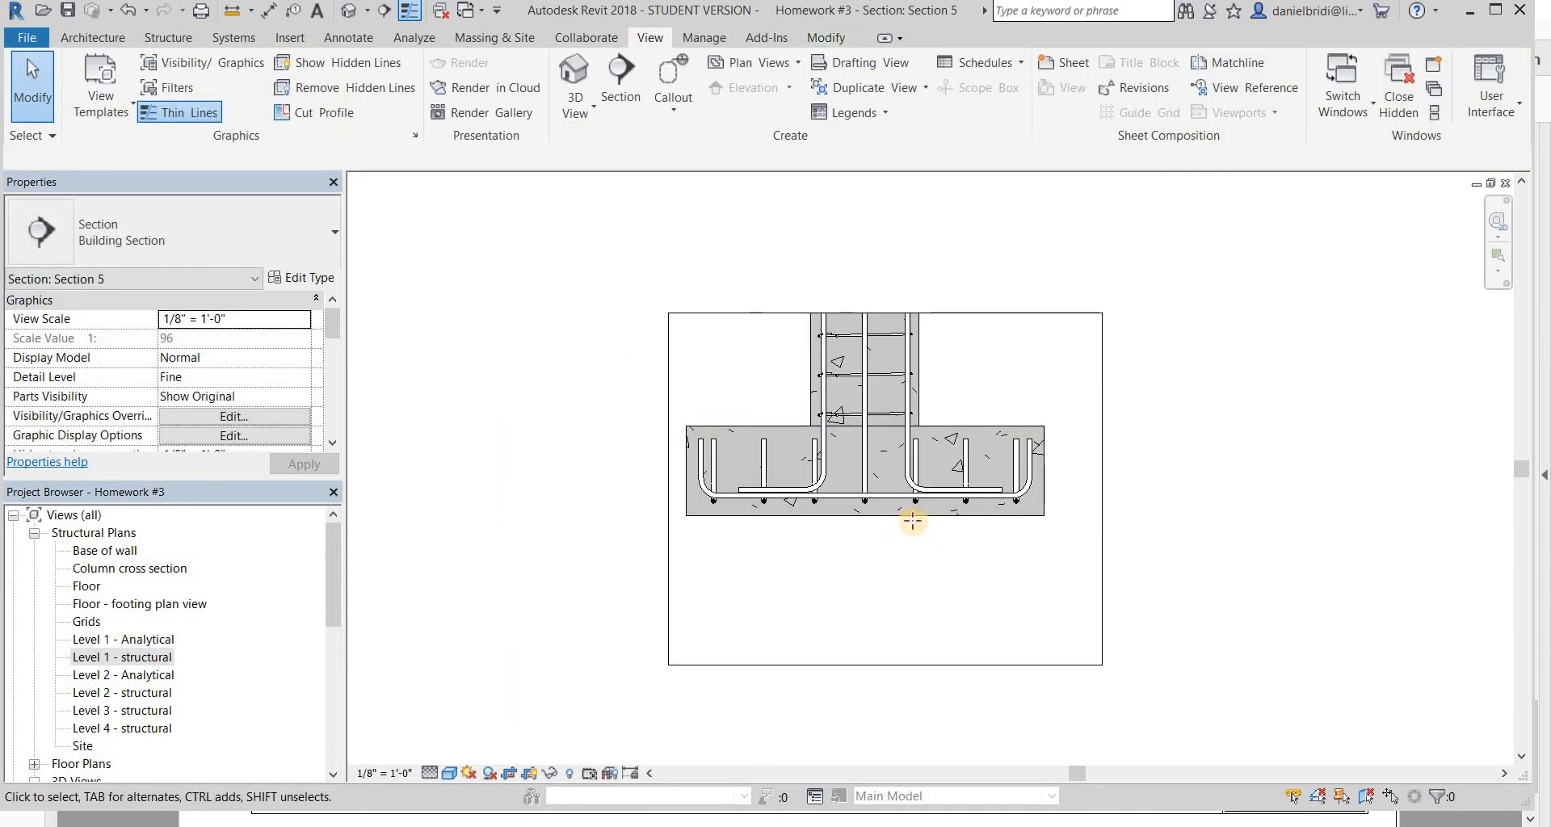
pyautogui.hotkey('alt', 'Tab')
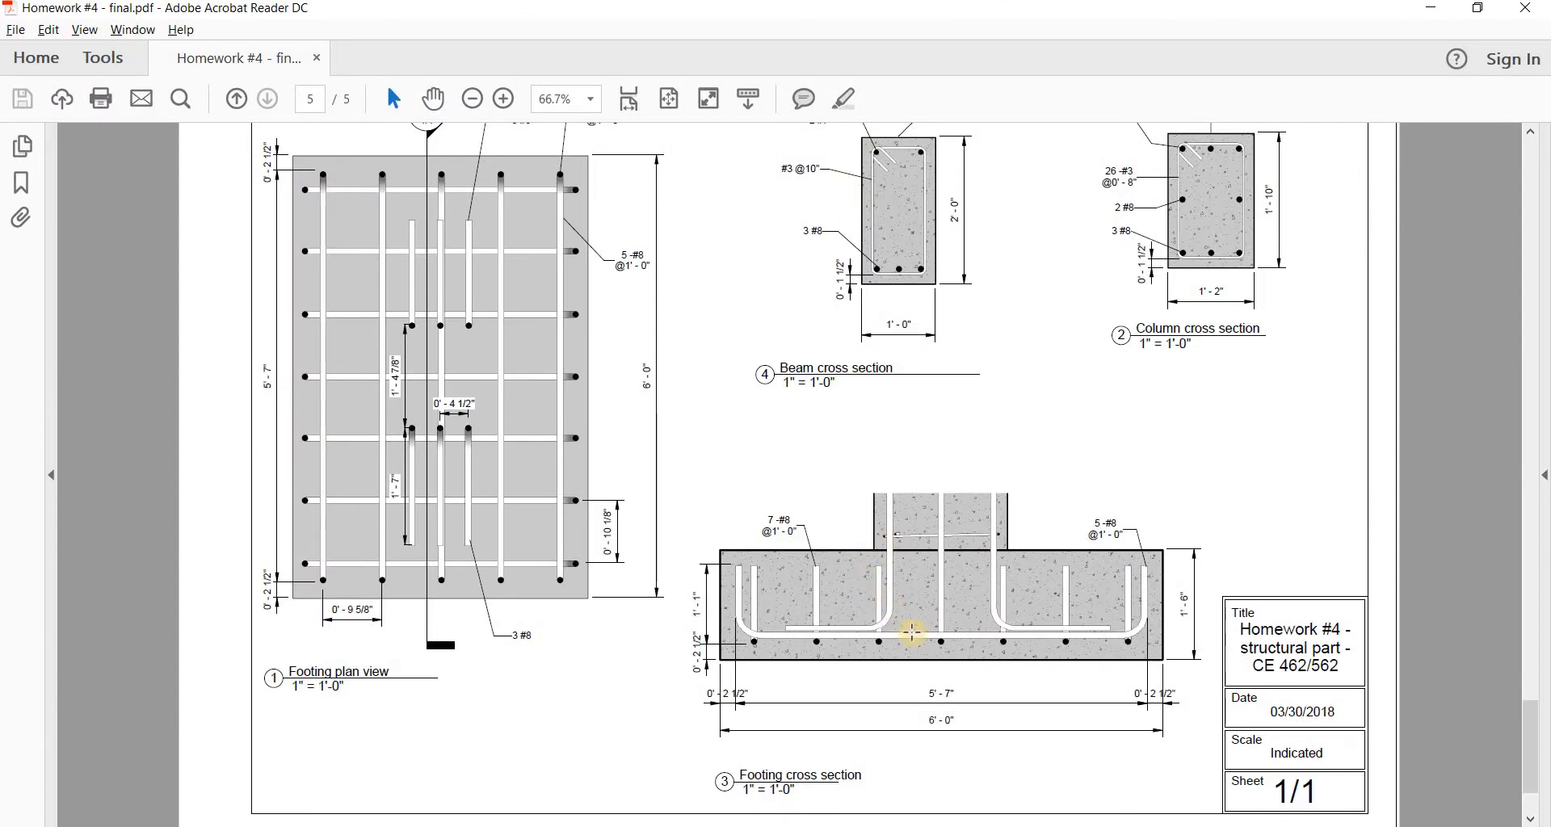
pyautogui.hotkey('alt', 'Tab')
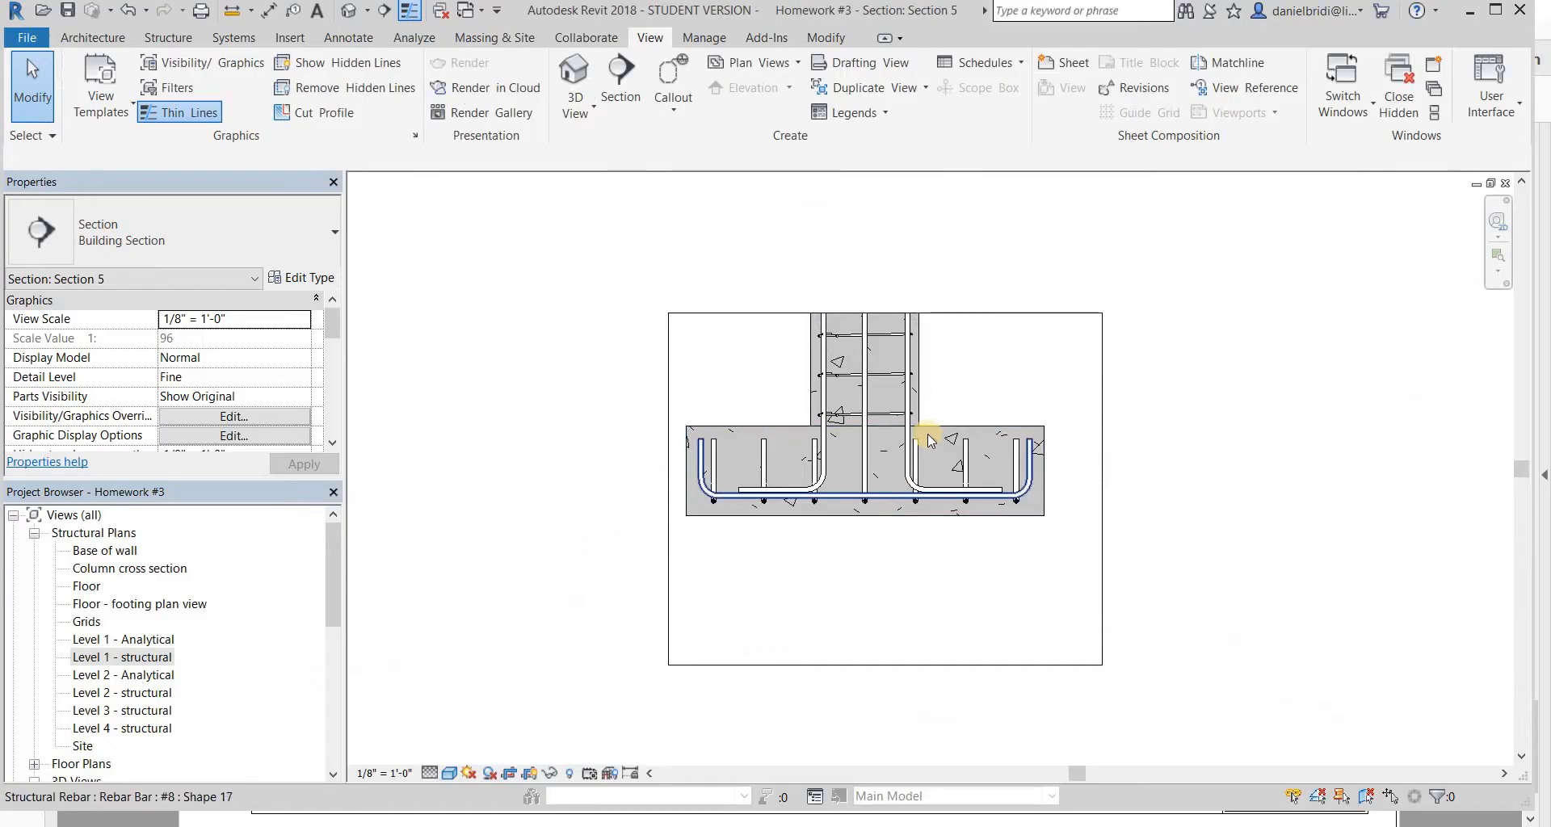
pyautogui.press('t')
pyautogui.press('g')
pyautogui.scroll(3, 998, 452)
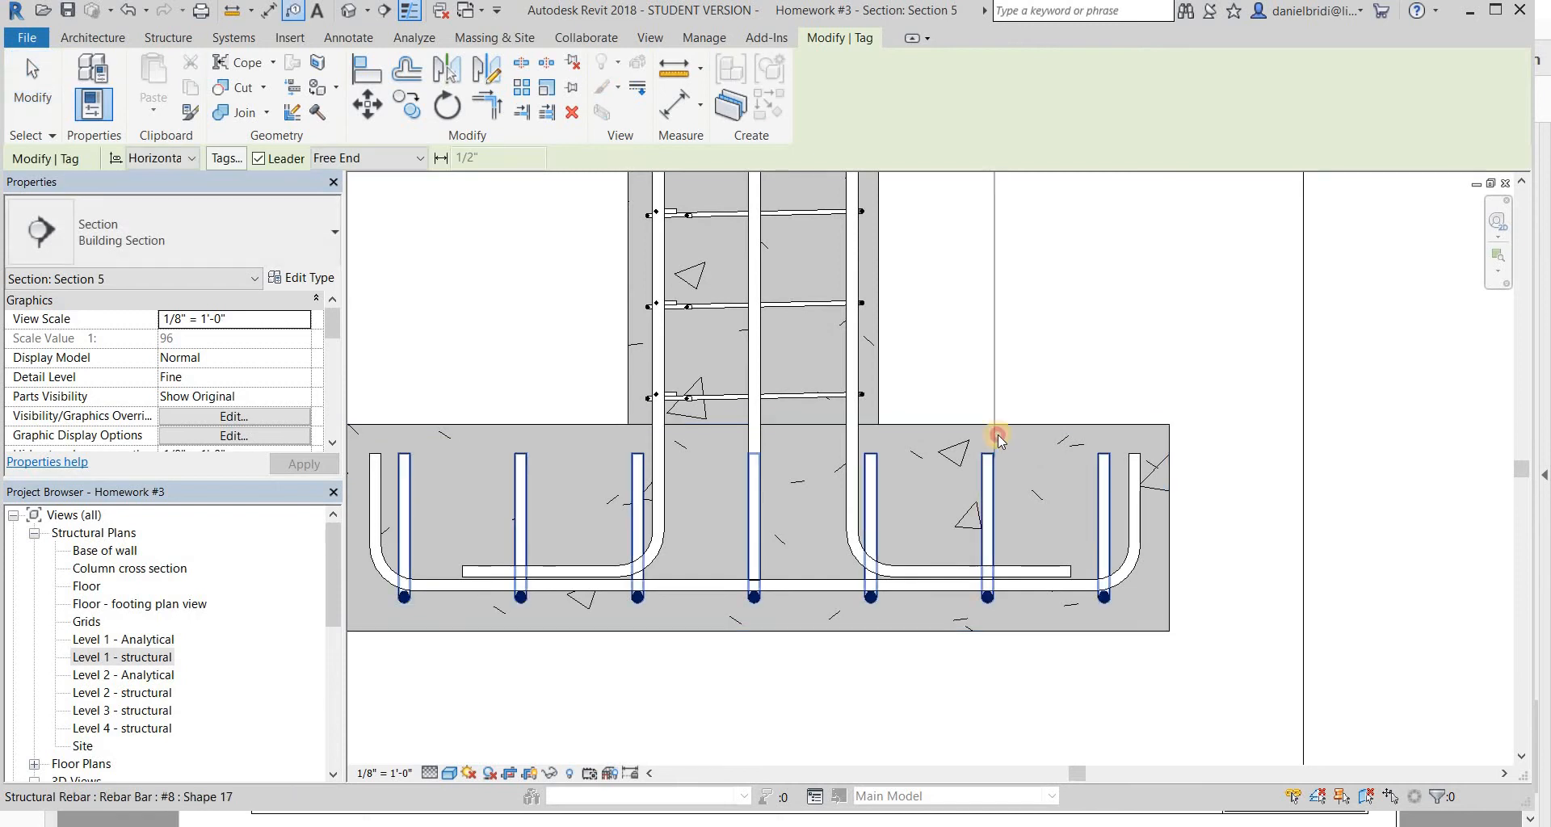
pyautogui.click(1013, 386)
pyautogui.press('Escape')
pyautogui.press('Escape')
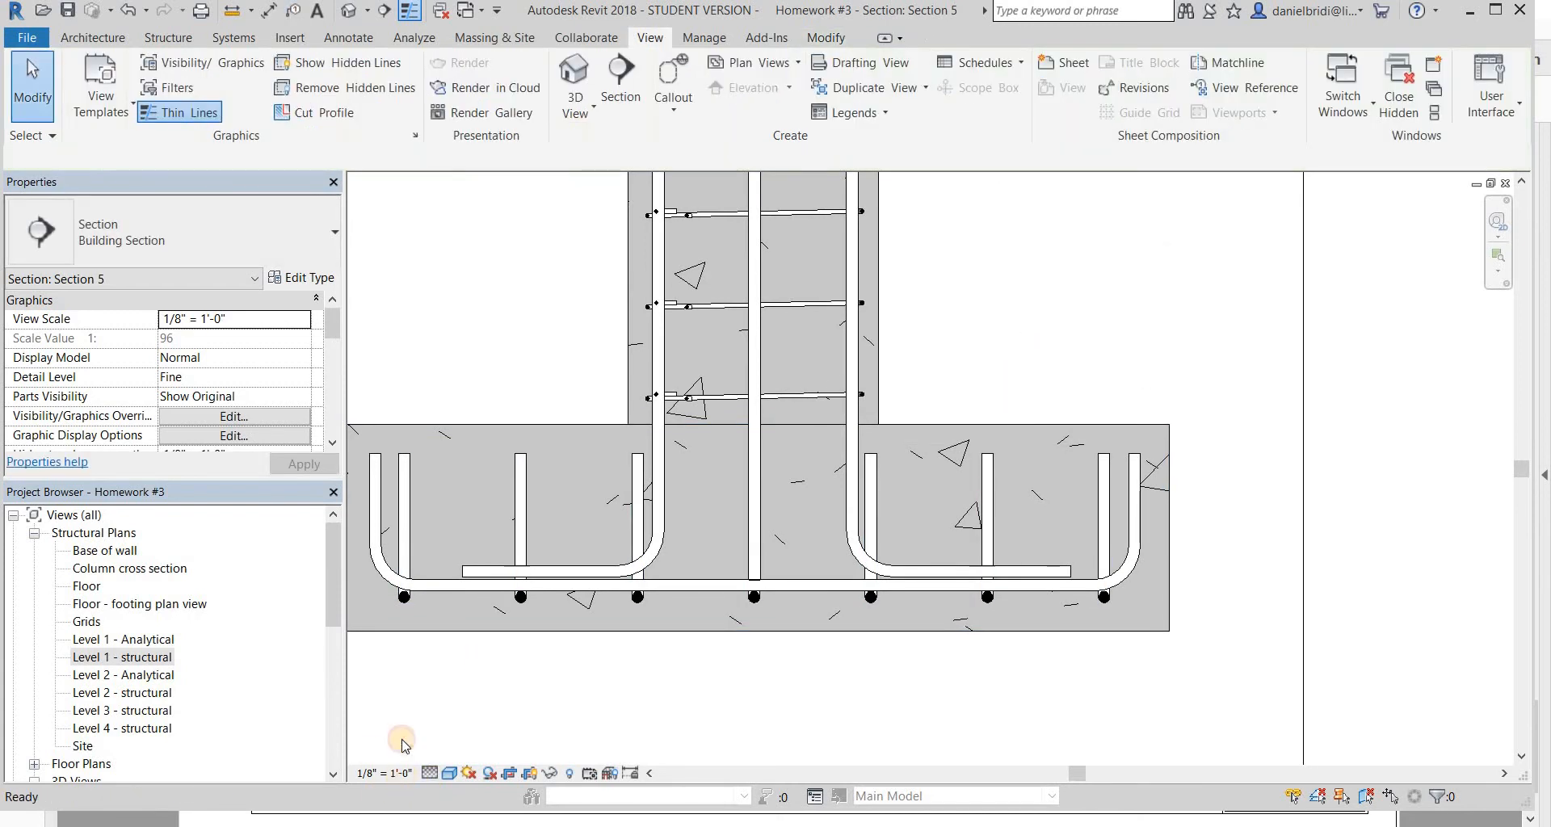
# - Set the view scale to 1" = 1'-0" and tag the row of upright #8 footing bars with a leader, placing it above the footing's right side
pyautogui.click(384, 773)
pyautogui.click(408, 307)
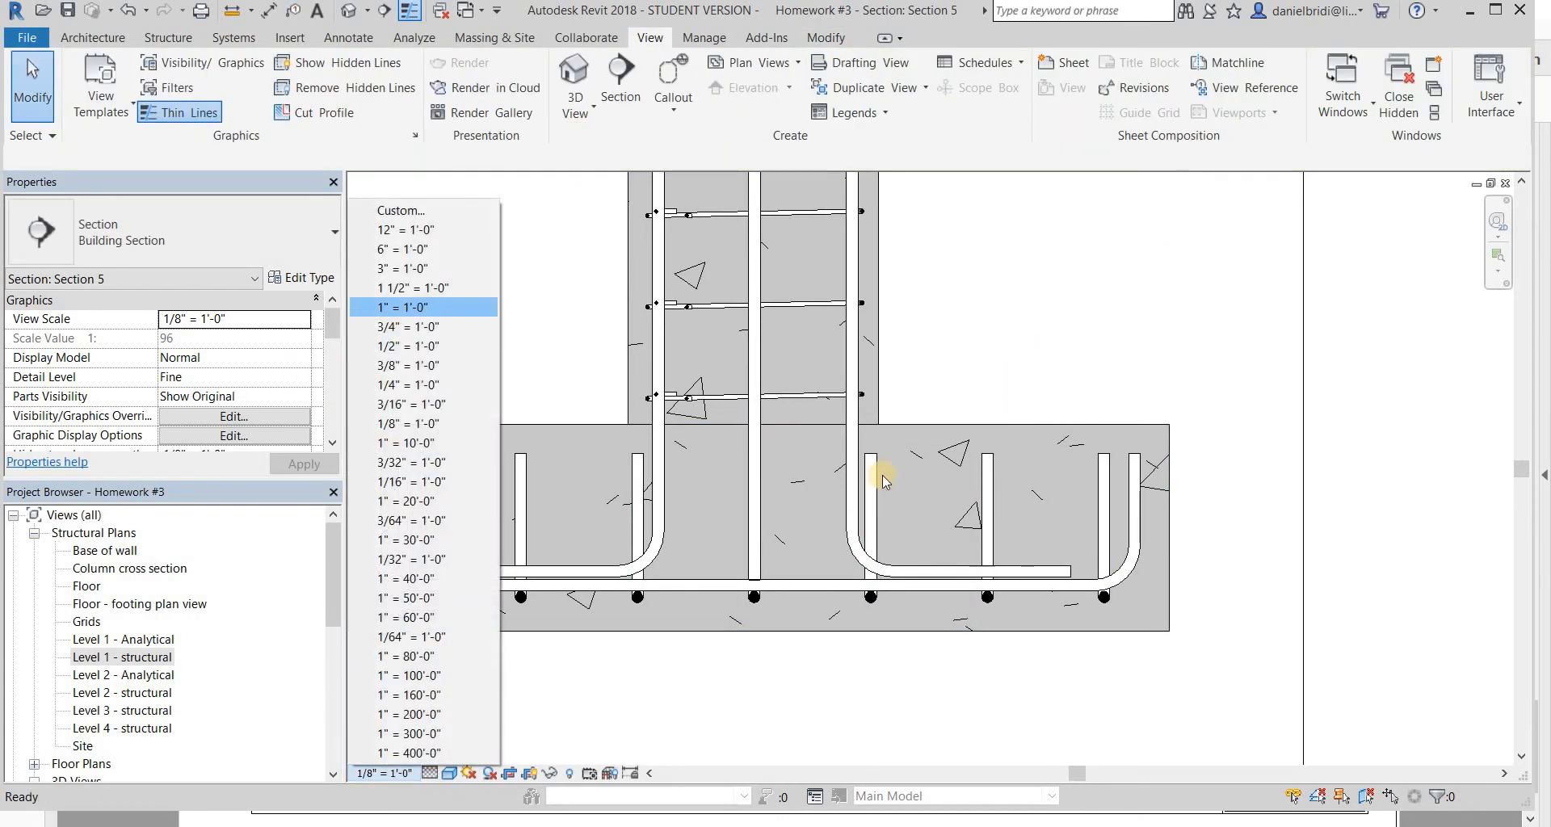
pyautogui.press('t')
pyautogui.press('g')
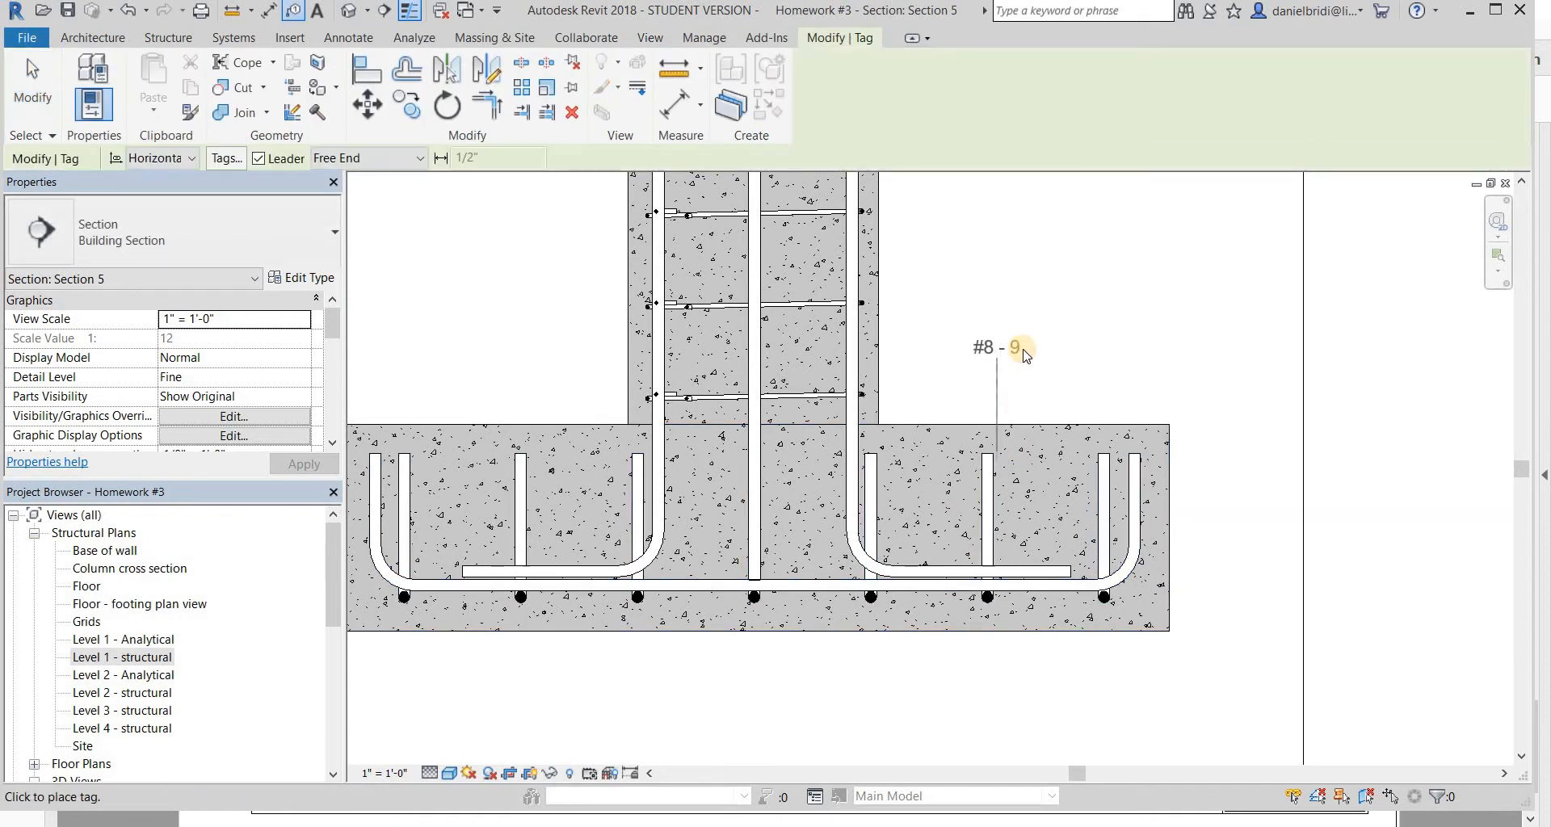
pyautogui.click(1073, 348)
pyautogui.press('Escape')
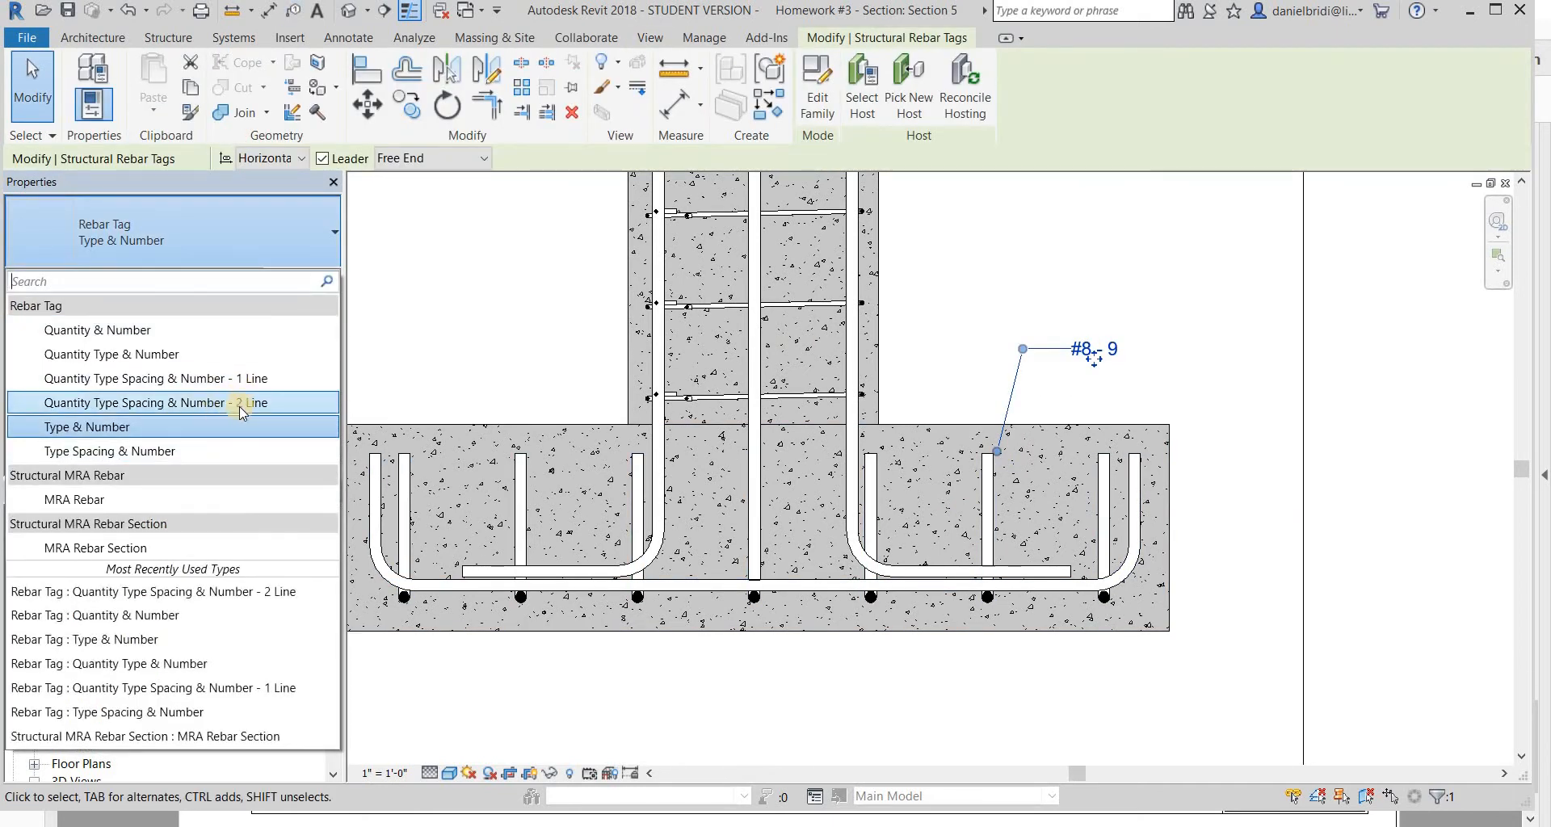
# - Try the Quantity Type Spacing & Number - 2 Line type on the right footing bar tag and undo the change
pyautogui.click(240, 408)
pyautogui.moveTo(602, 413); pyautogui.dragTo(838, 409, button='middle')
pyautogui.click(741, 420)
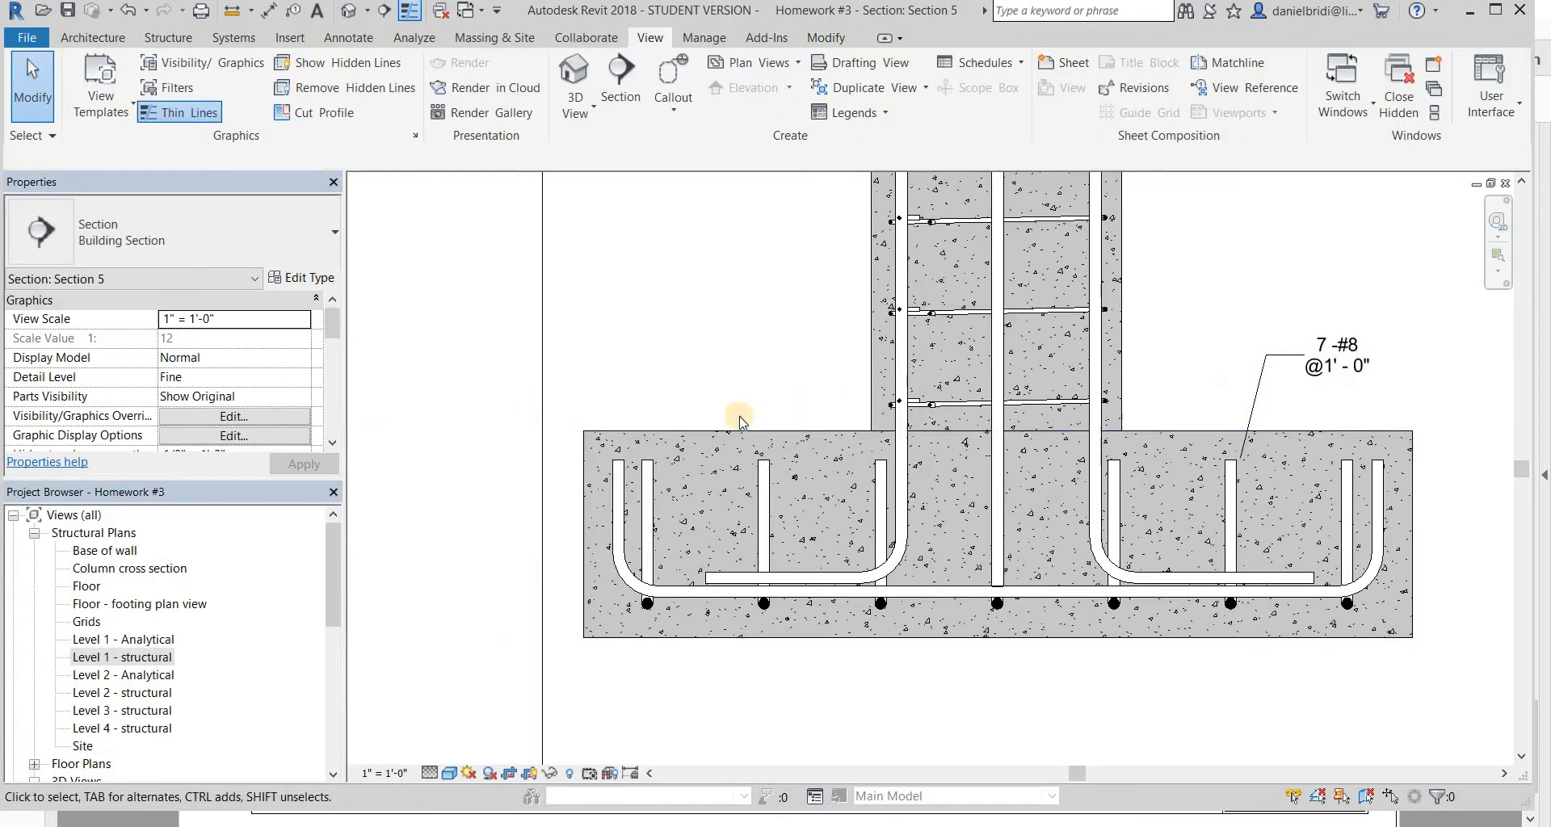
pyautogui.press('t')
pyautogui.press('g')
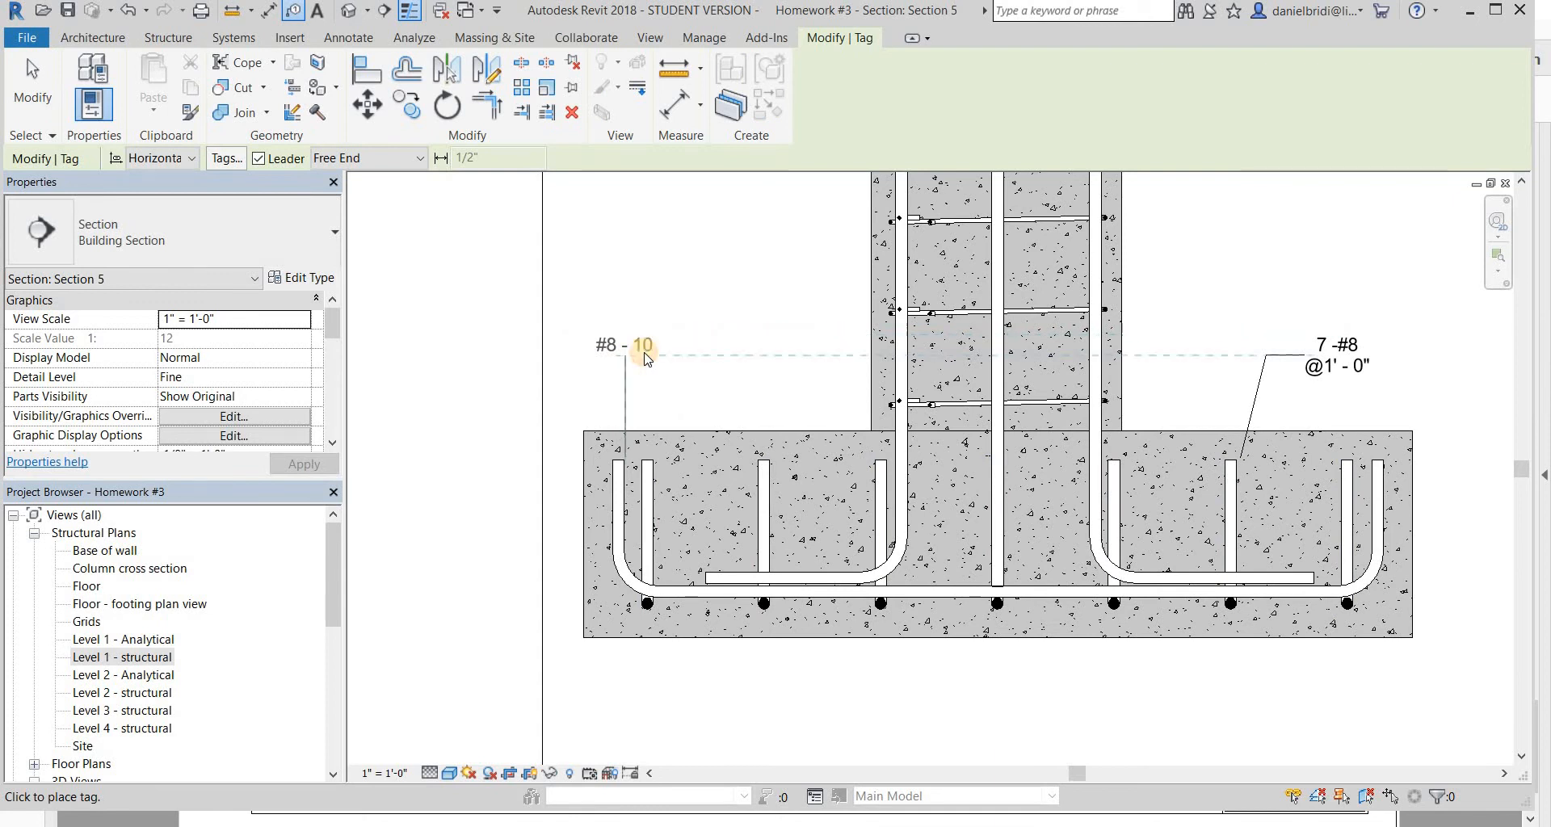
pyautogui.hotkey('ctrl', 'z')
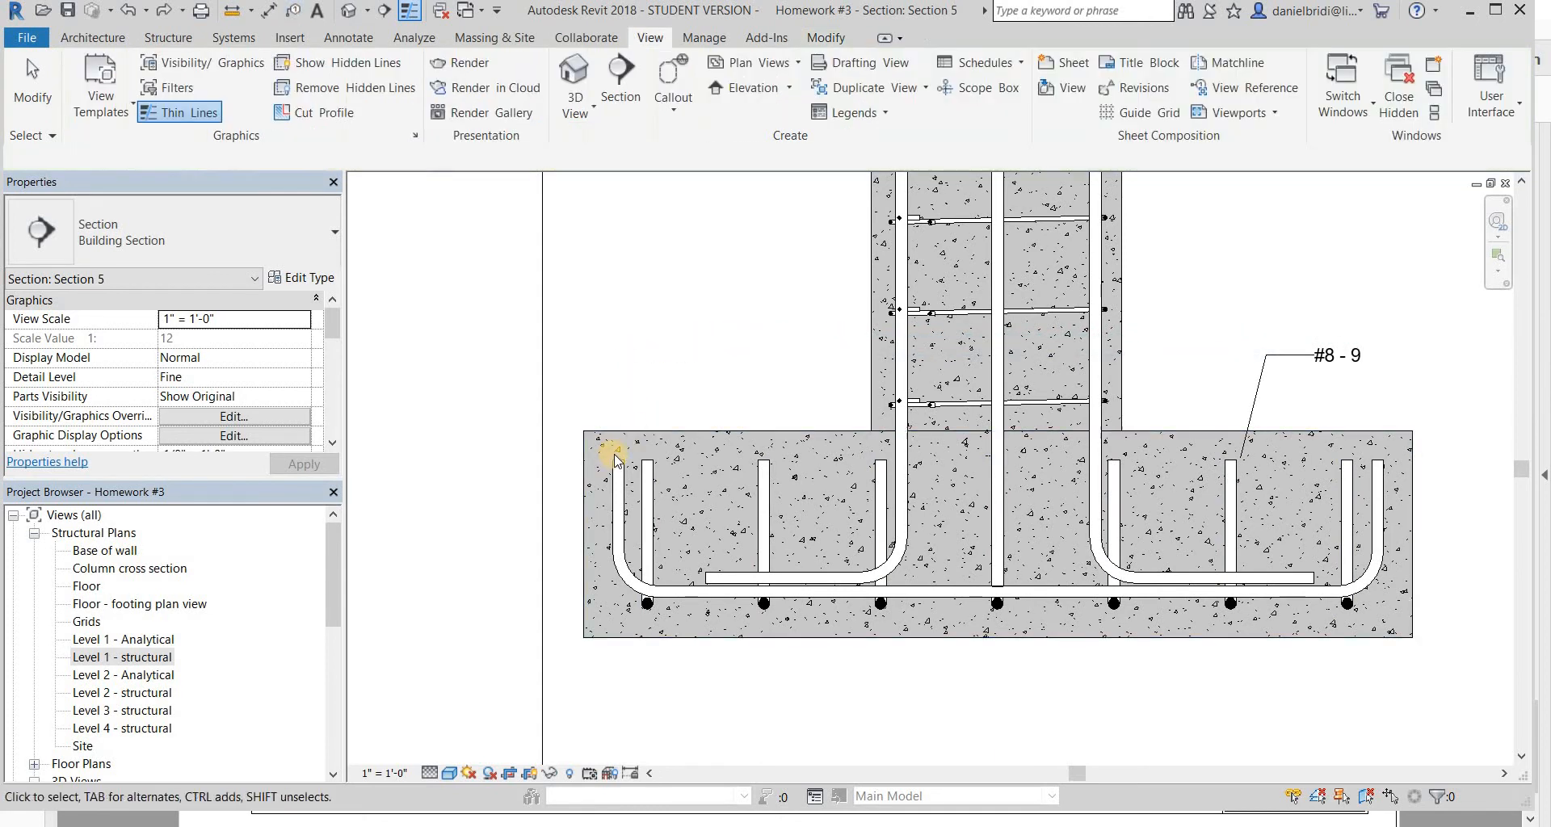
# - Tag the long U-shaped #8 footing bar at its left end, using the Quantity Type Spacing & Number - 2 Line tag type
pyautogui.press('t')
pyautogui.press('g')
pyautogui.click(621, 437)
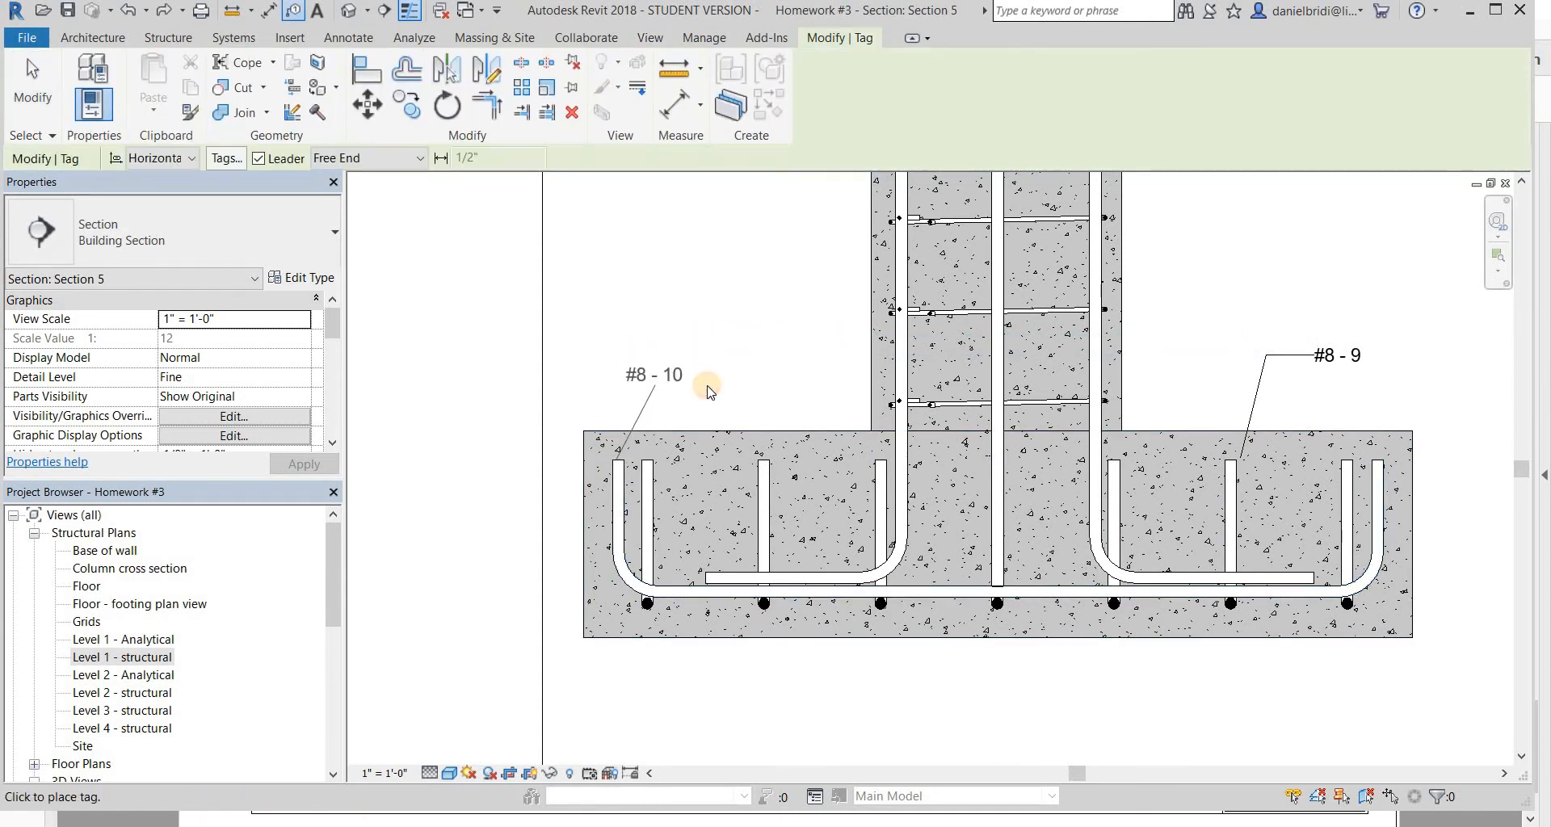
pyautogui.click(718, 390)
pyautogui.press('Escape')
pyautogui.click(735, 395)
pyautogui.click(235, 241)
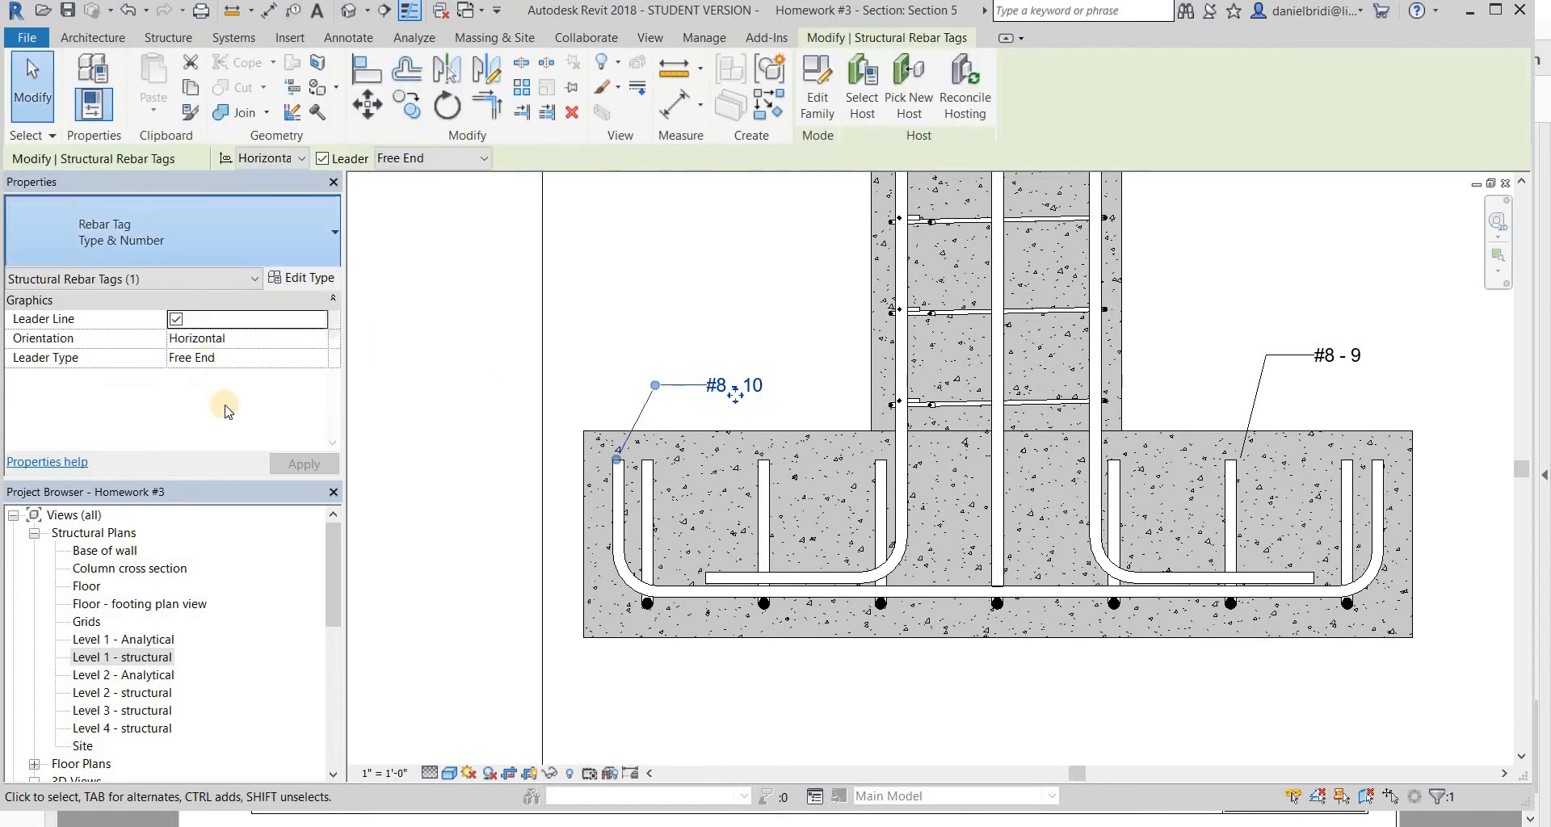
pyautogui.click(245, 403)
pyautogui.scroll(-3, 824, 466)
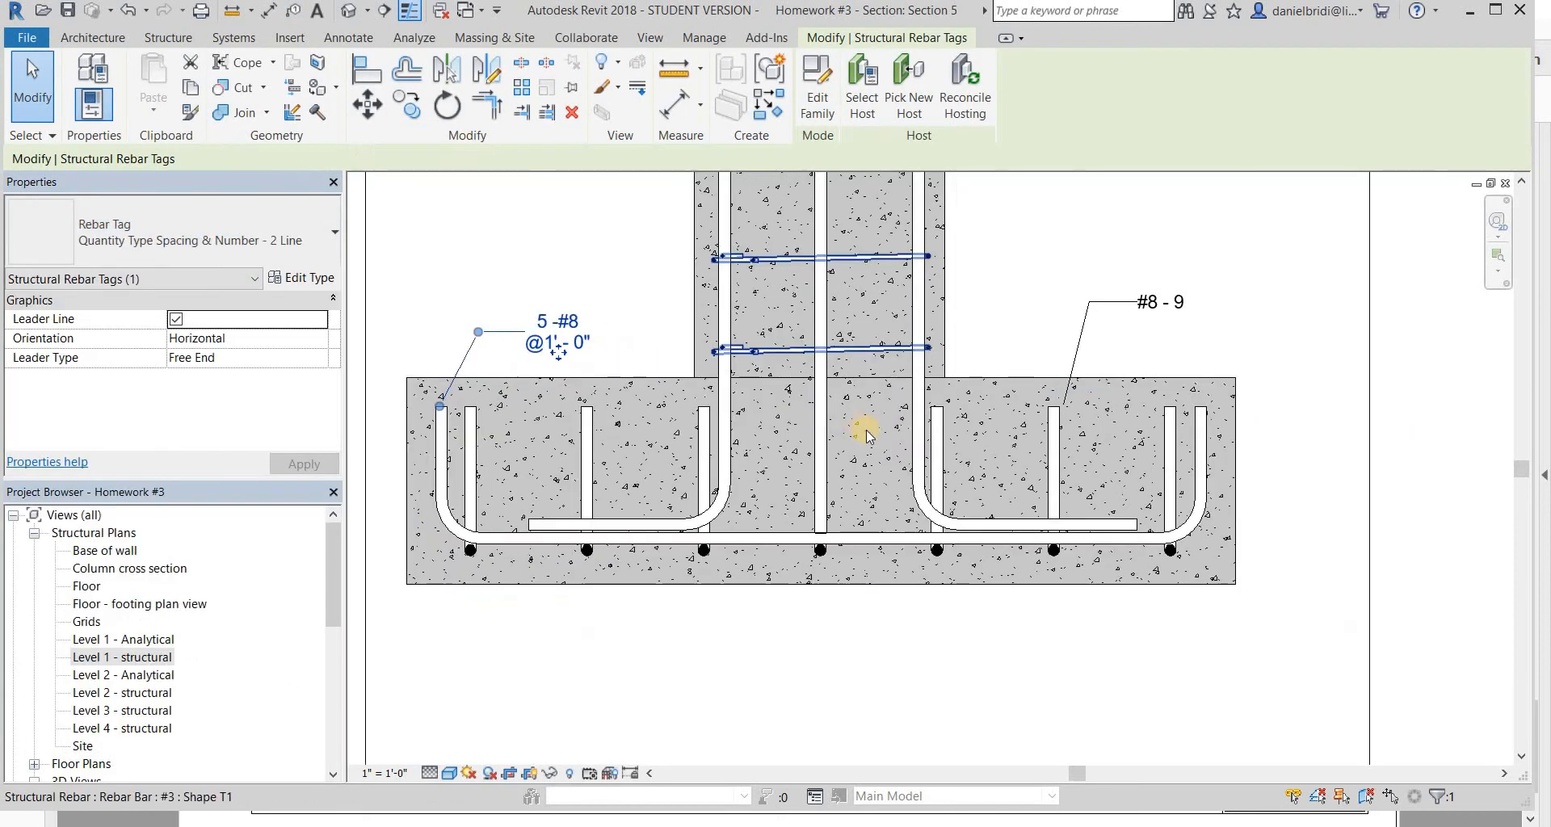
pyautogui.press('Escape')
pyautogui.moveTo(758, 544); pyautogui.dragTo(677, 681, button='middle')
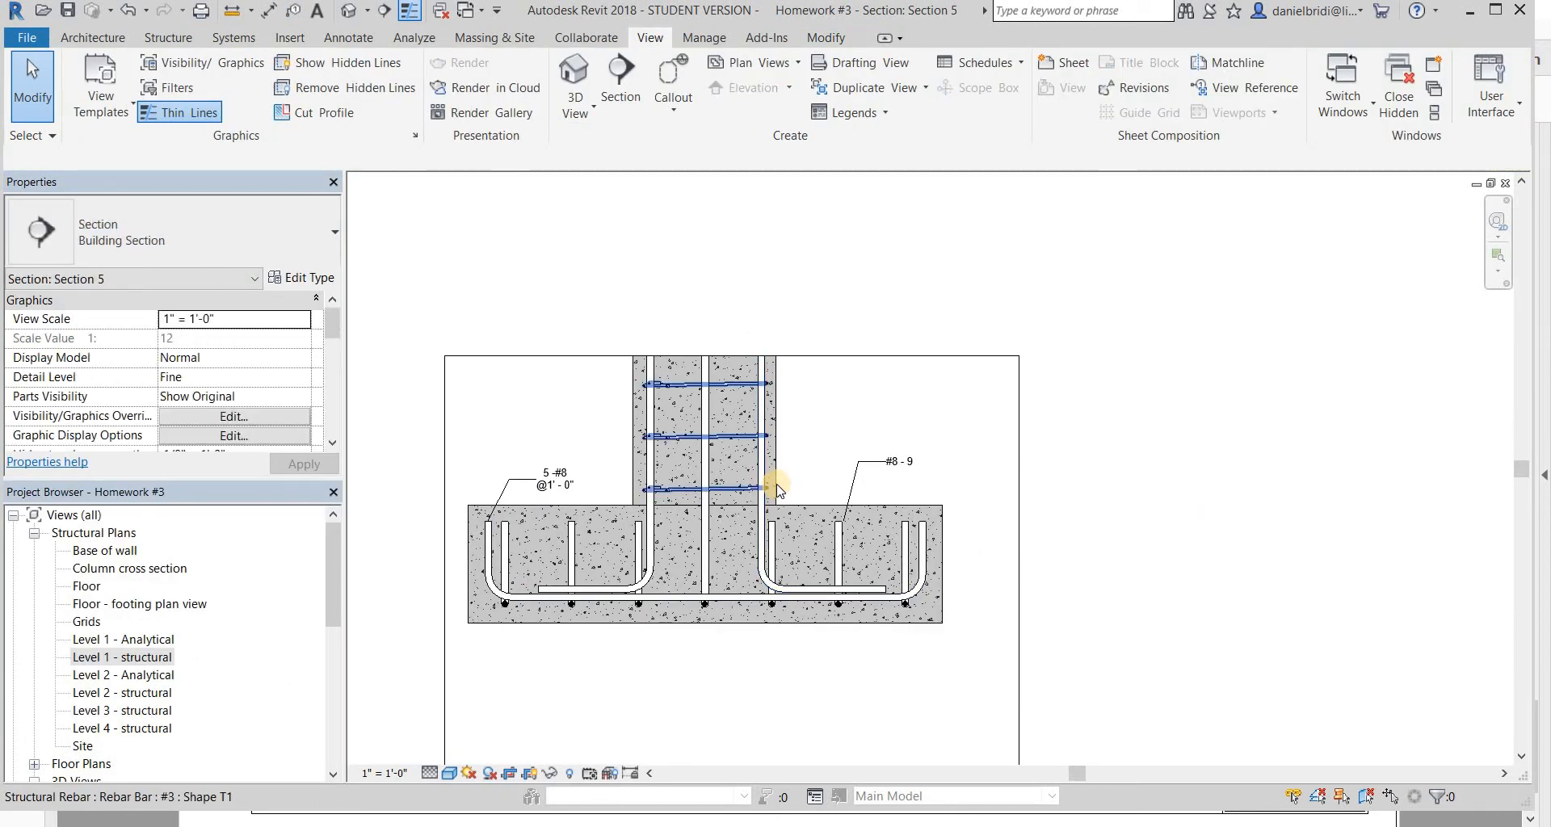
# - Check the reference PDF's dimensions and add an aligned dimension for the footing's overall width below it
pyautogui.hotkey('alt', 'Tab')
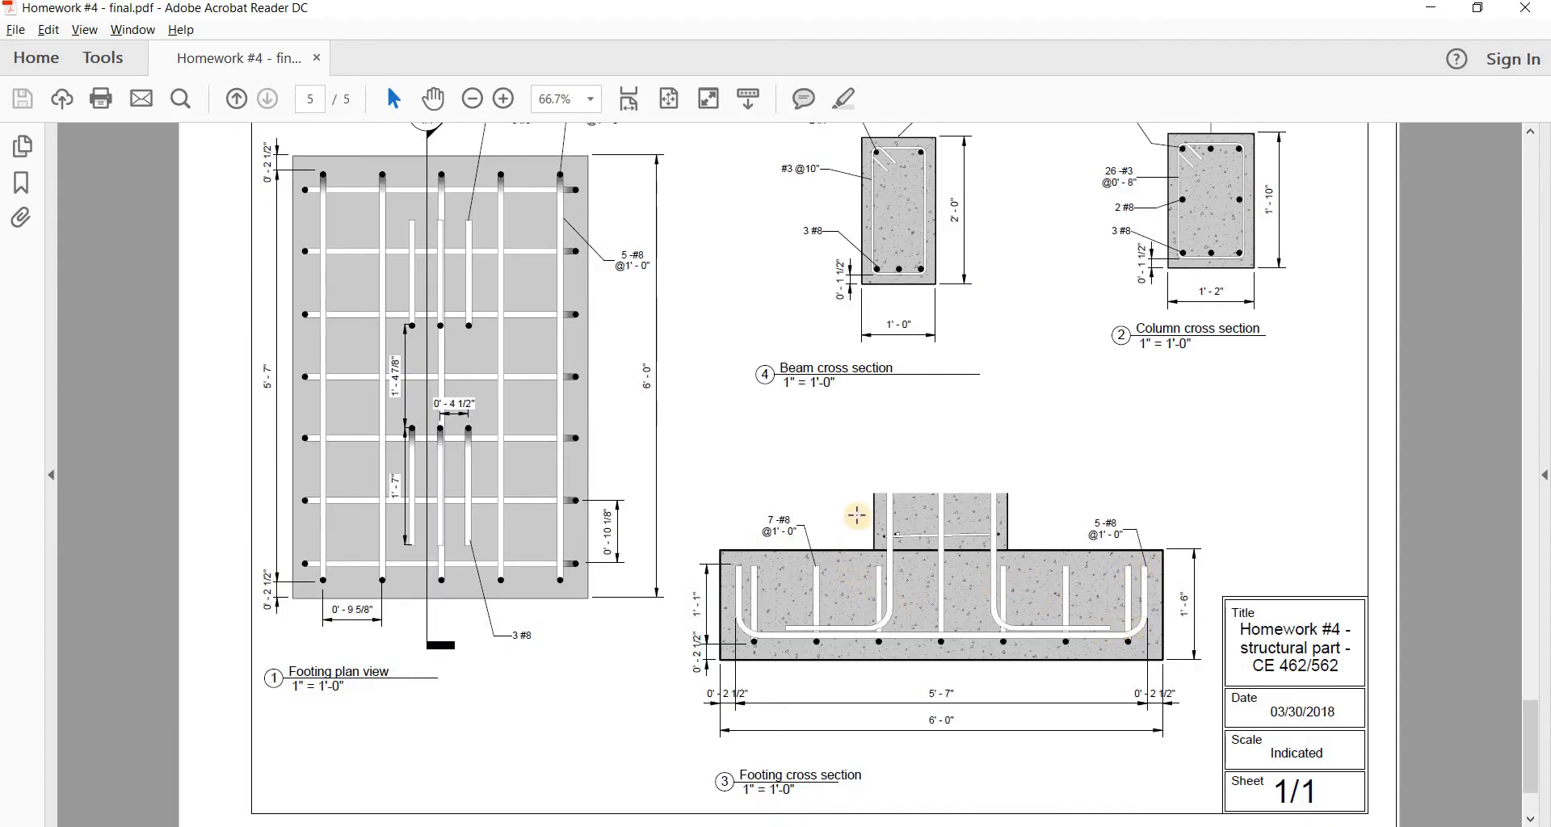
pyautogui.hotkey('alt', 'Tab')
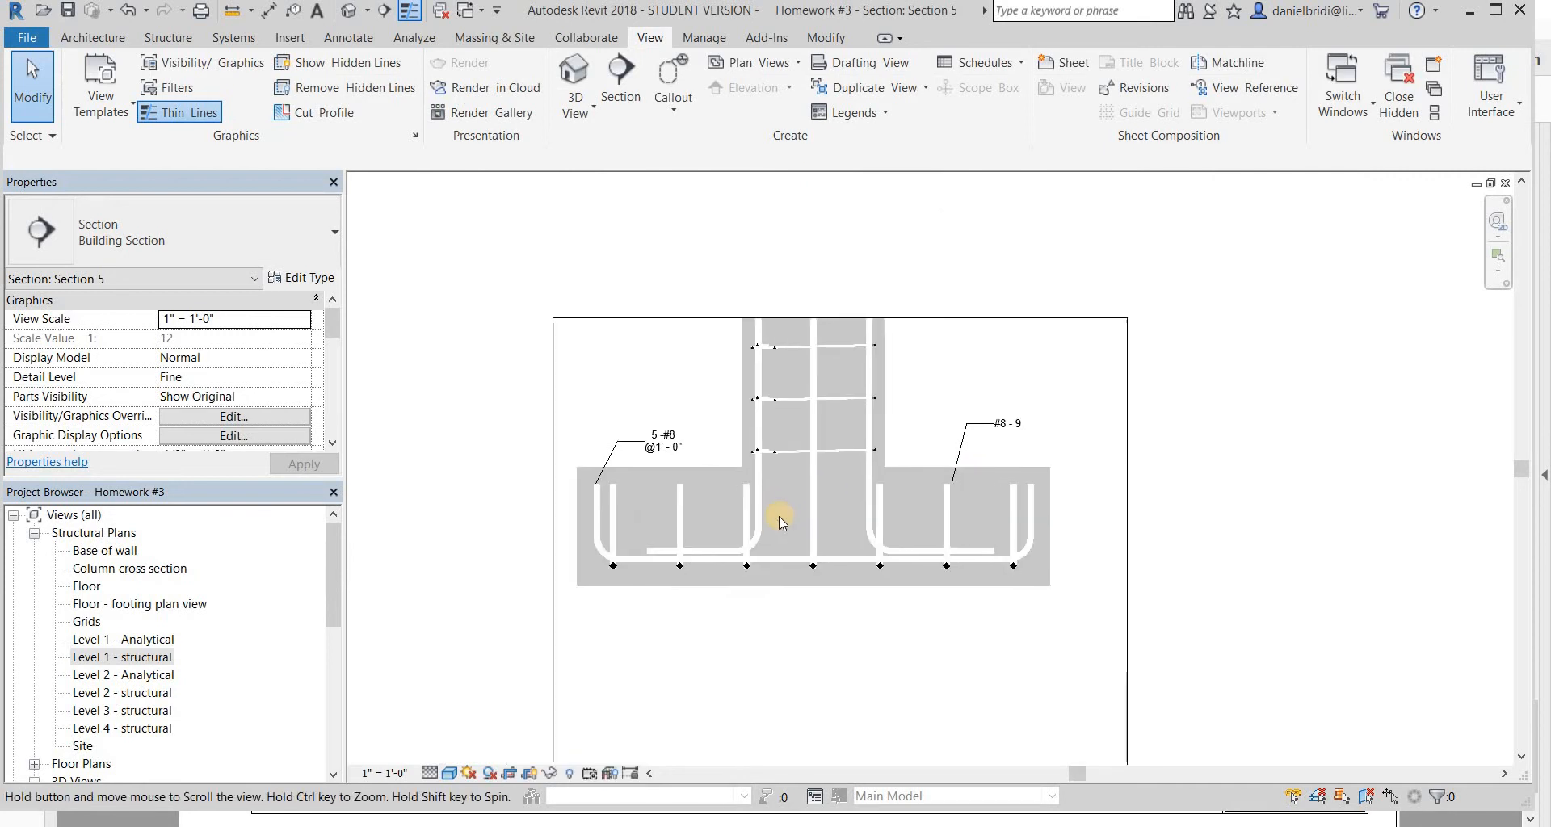
pyautogui.press('d')
pyautogui.press('i')
pyautogui.click(1051, 570)
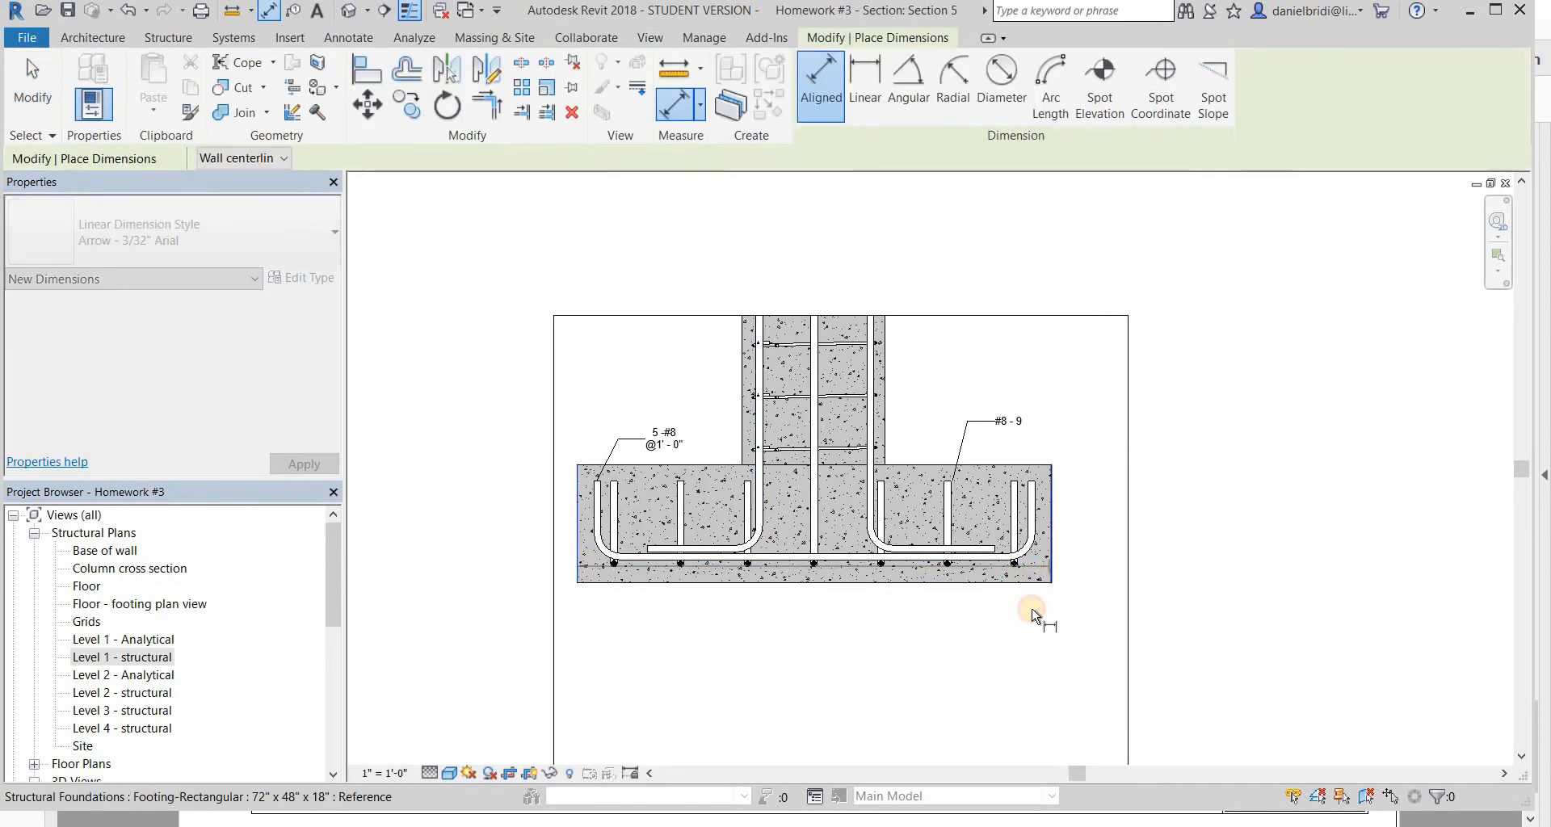
pyautogui.click(1032, 612)
pyautogui.scroll(3, 1066, 572)
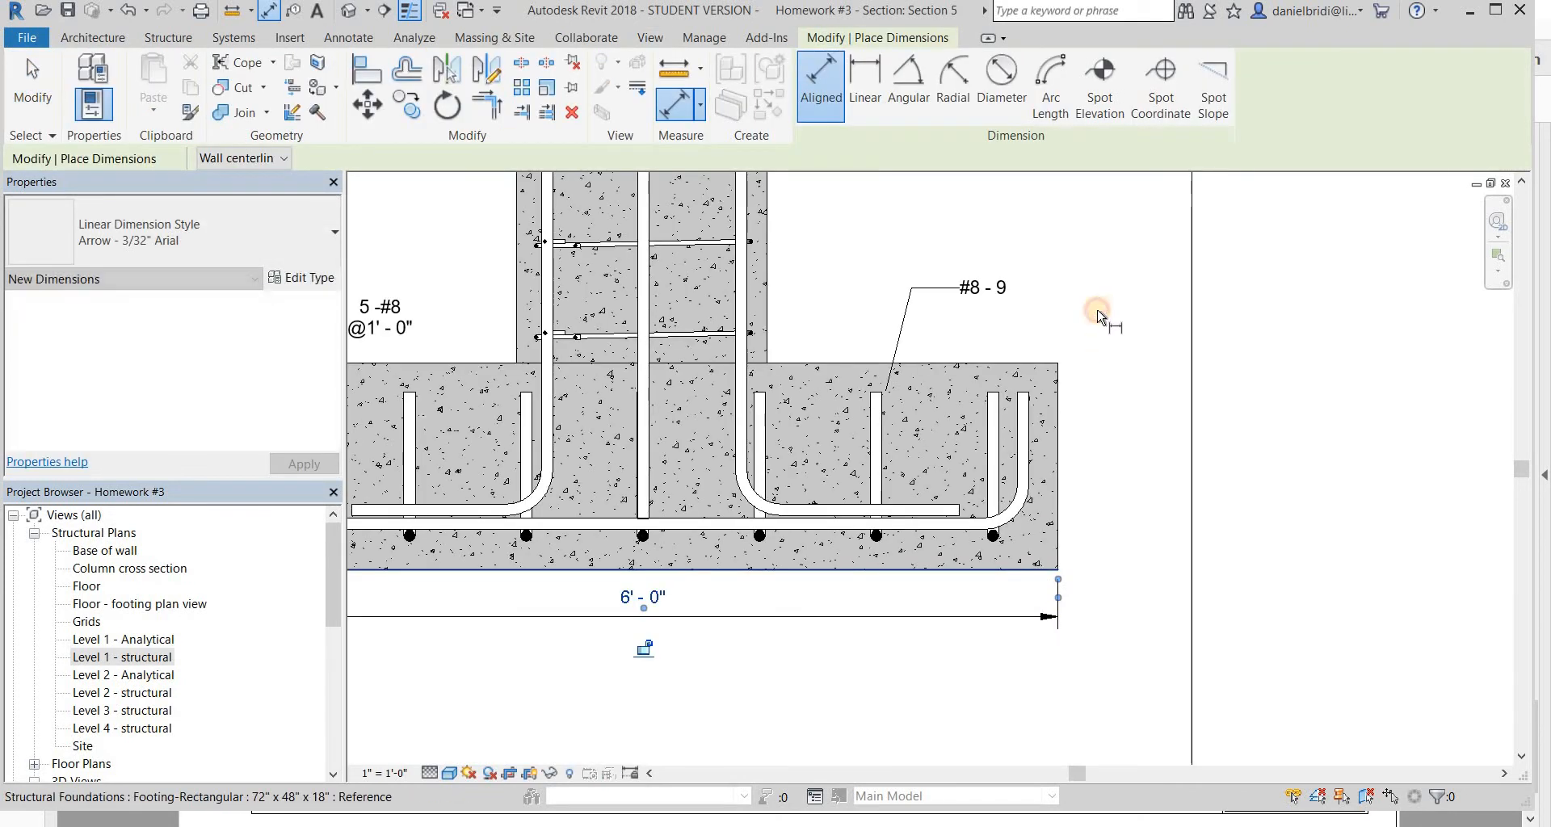
# - Add a vertical dimension chain right of the footing from its underside through the rebar's bottom and top to its top face
pyautogui.scroll(3, 996, 536)
pyautogui.click(1082, 540)
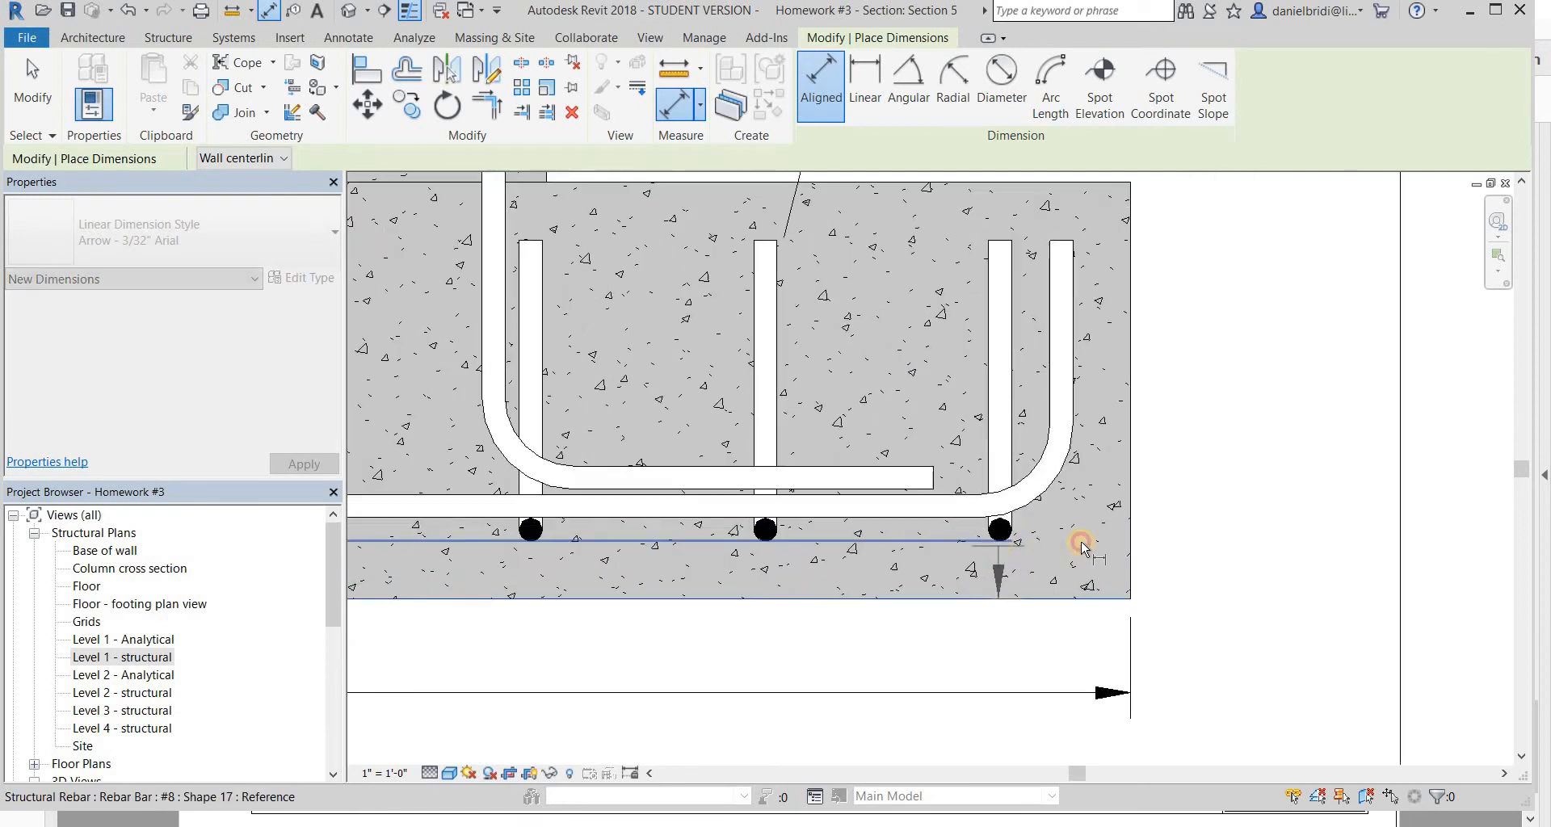
pyautogui.scroll(-2, 1198, 511)
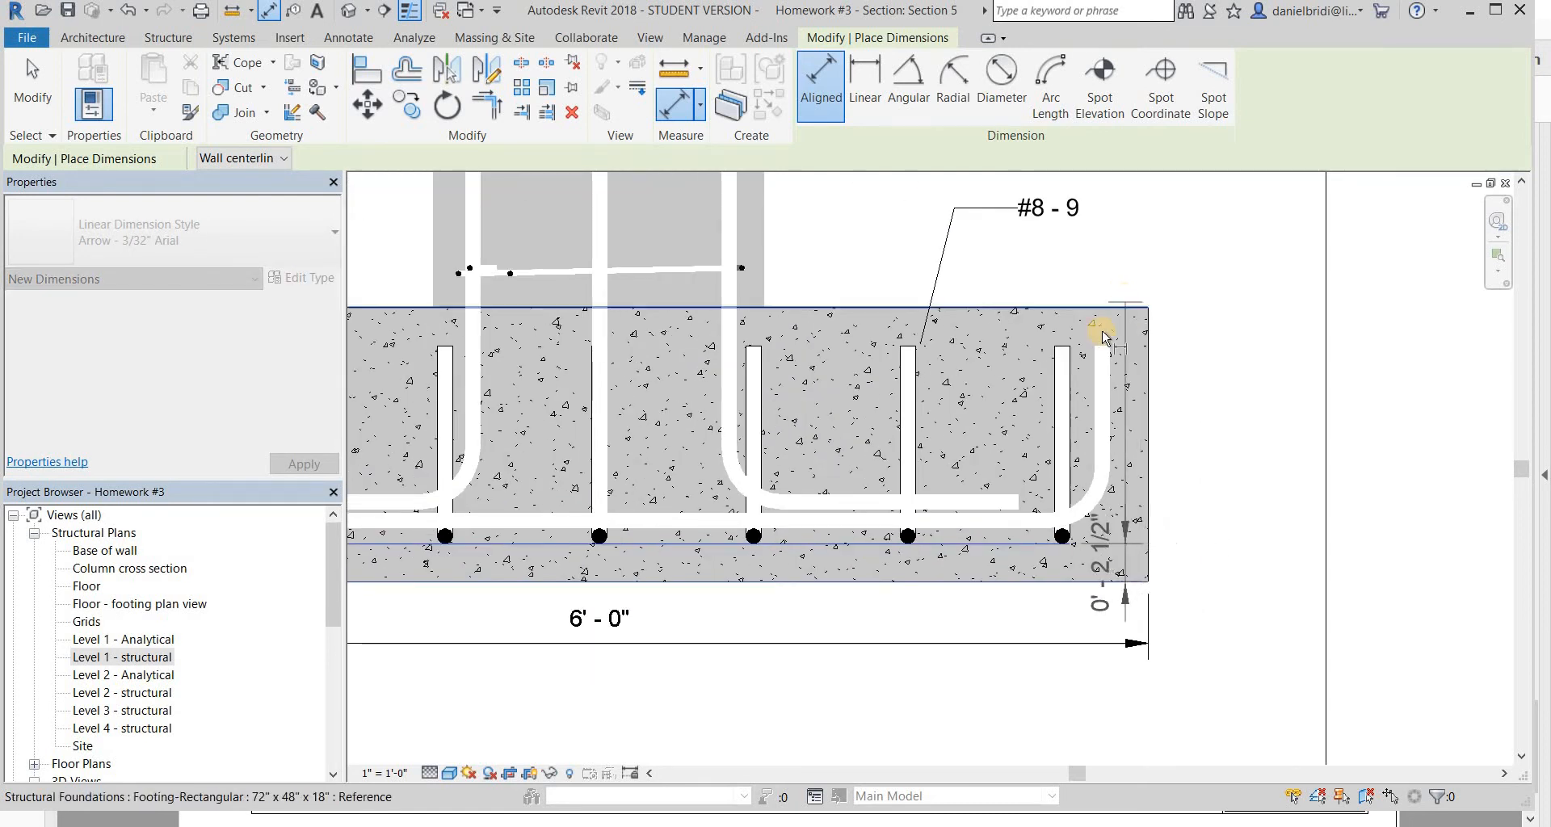
pyautogui.click(1102, 345)
pyautogui.click(1129, 307)
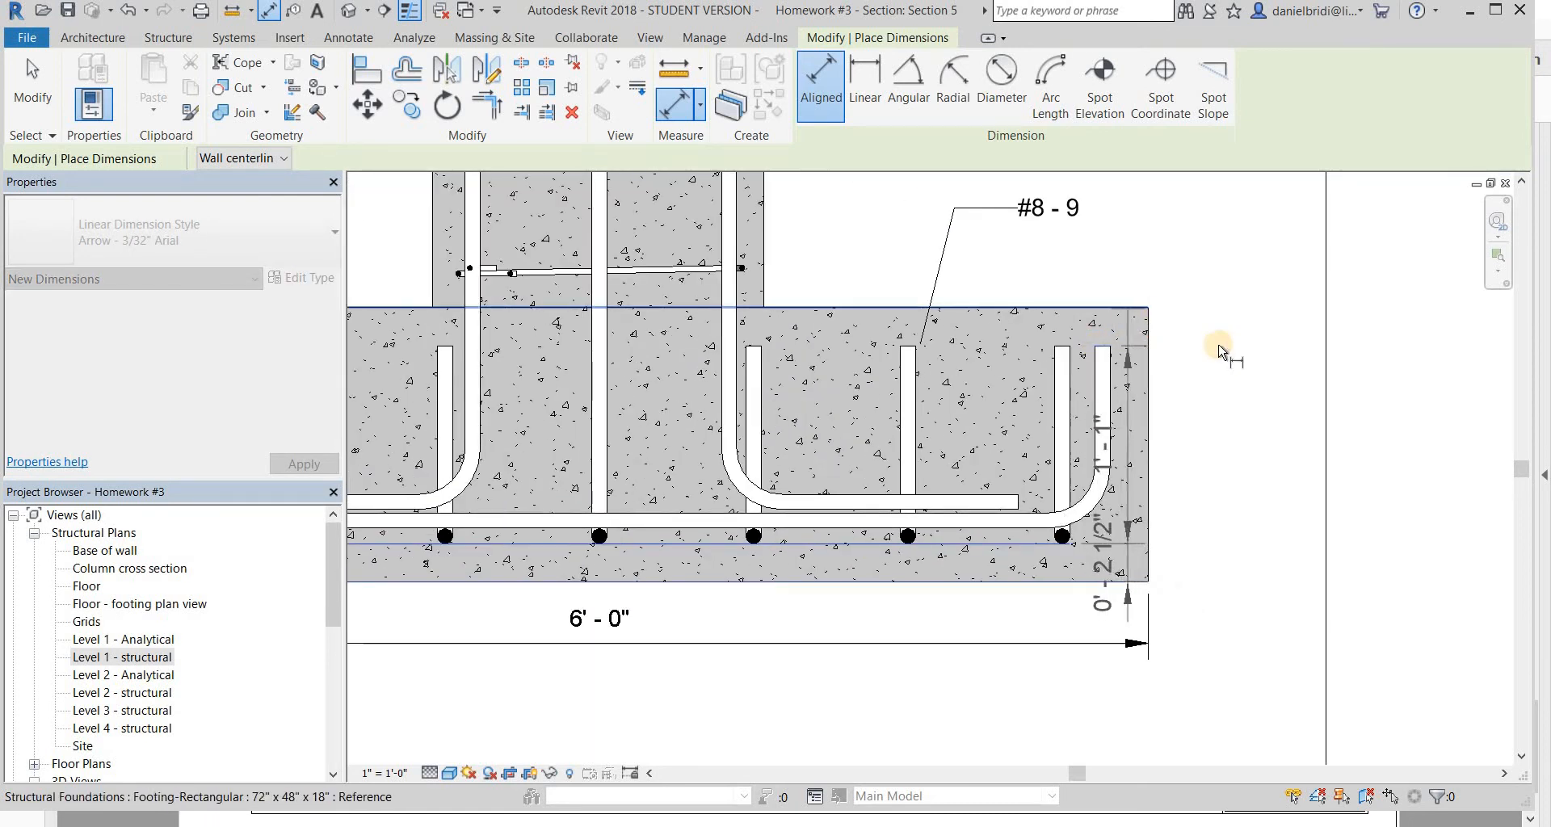
pyautogui.click(1301, 401)
# - Dimension the footing's overall height on its left side and move the crop region's left edge outward to clear the dimension
pyautogui.scroll(-2, 1298, 408)
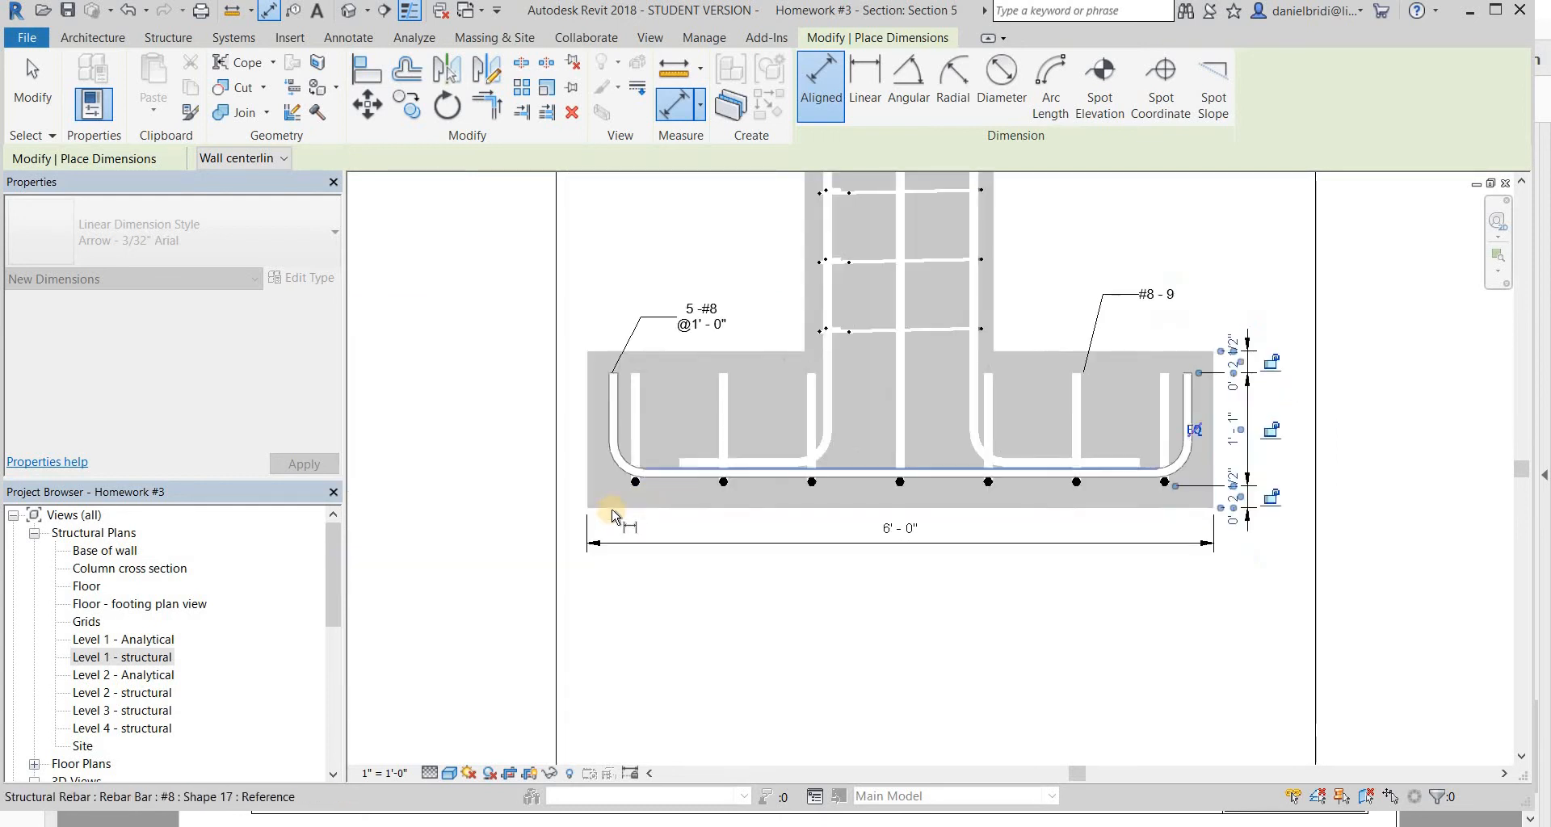
pyautogui.click(601, 351)
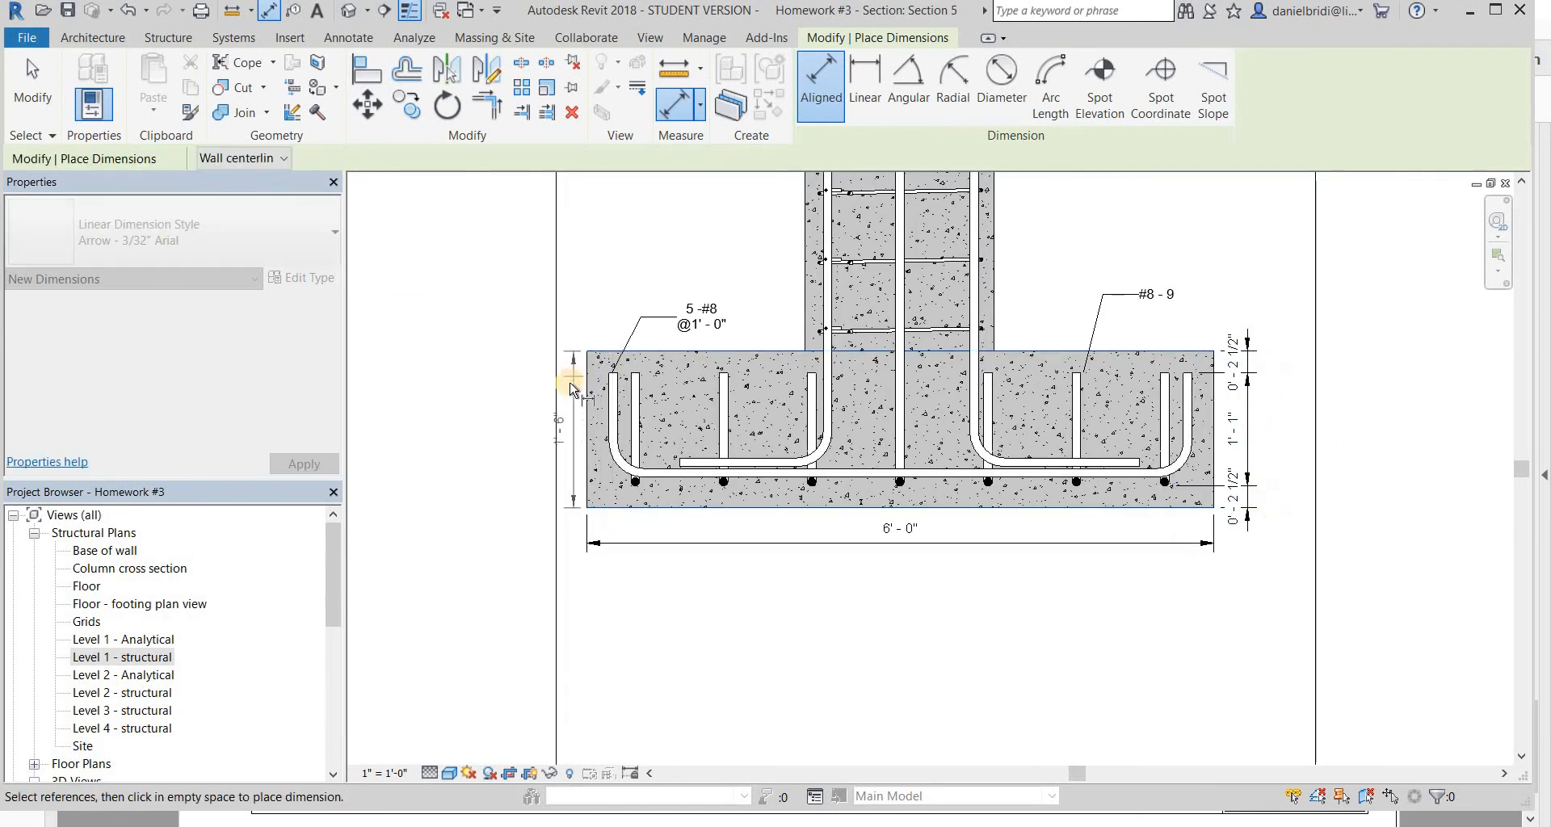
pyautogui.scroll(2, 569, 380)
pyautogui.click(572, 381)
pyautogui.press('Escape')
pyautogui.click(551, 404)
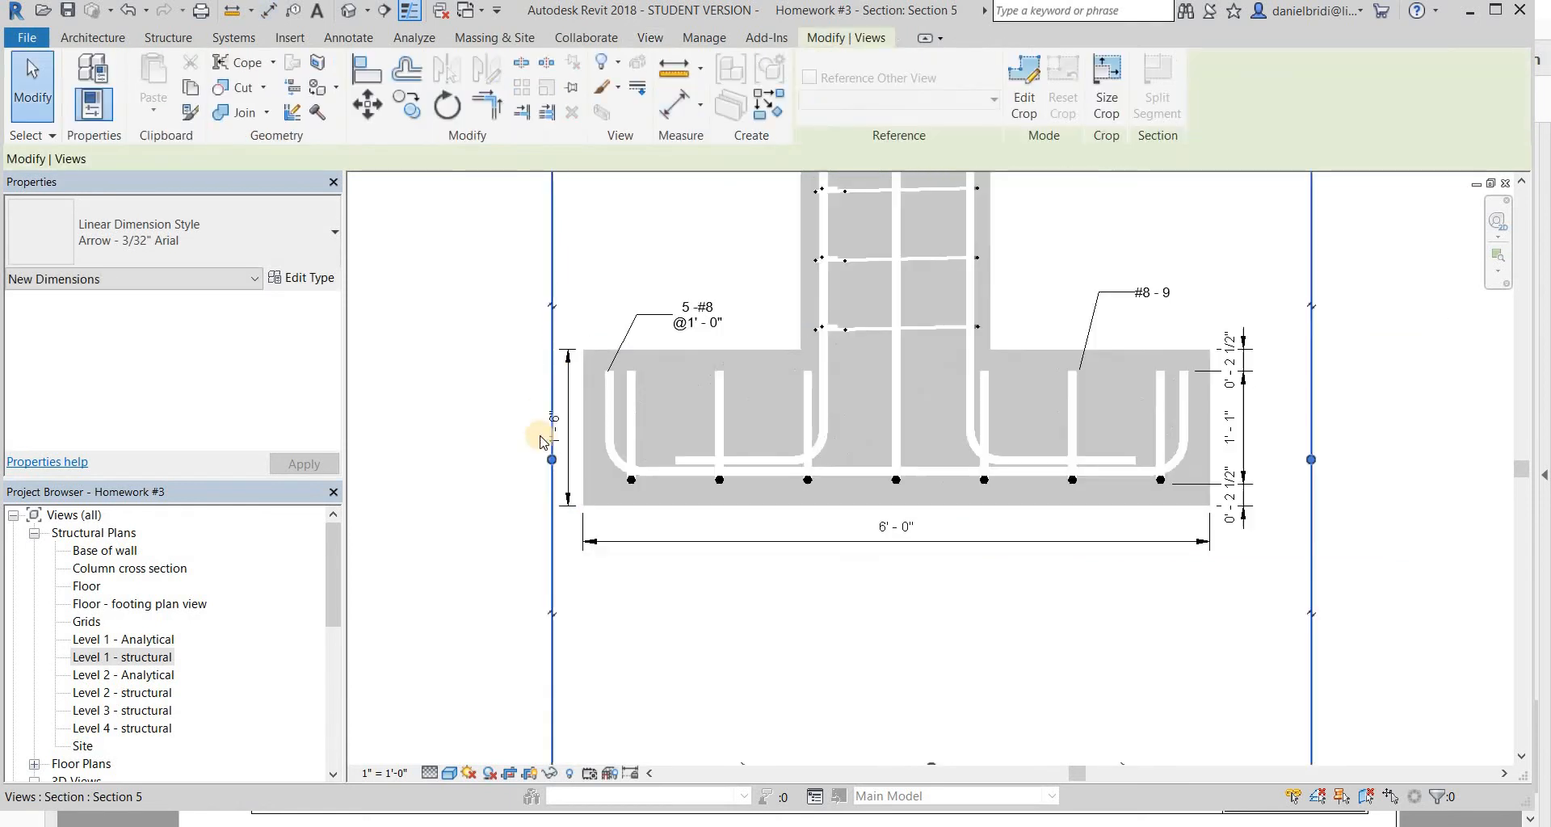
pyautogui.scroll(-2, 549, 428)
pyautogui.moveTo(561, 466); pyautogui.dragTo(538, 460)
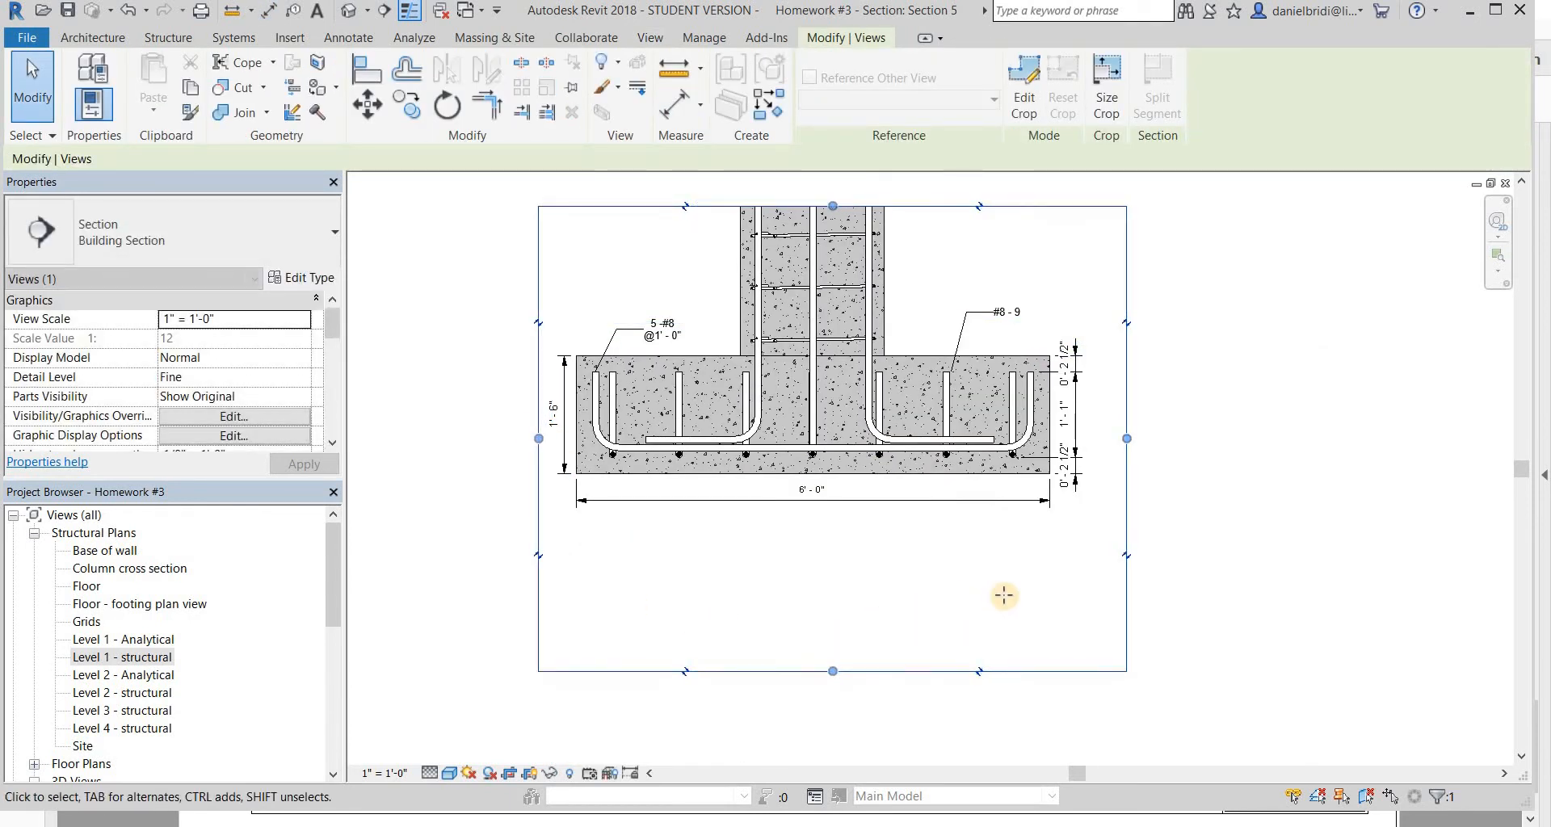
# - Compare with the reference PDF and add a horizontal dimension chain below the footing between its side faces and the U-bar's outer edges
pyautogui.hotkey('alt', 'Tab')
pyautogui.hotkey('alt', 'Tab')
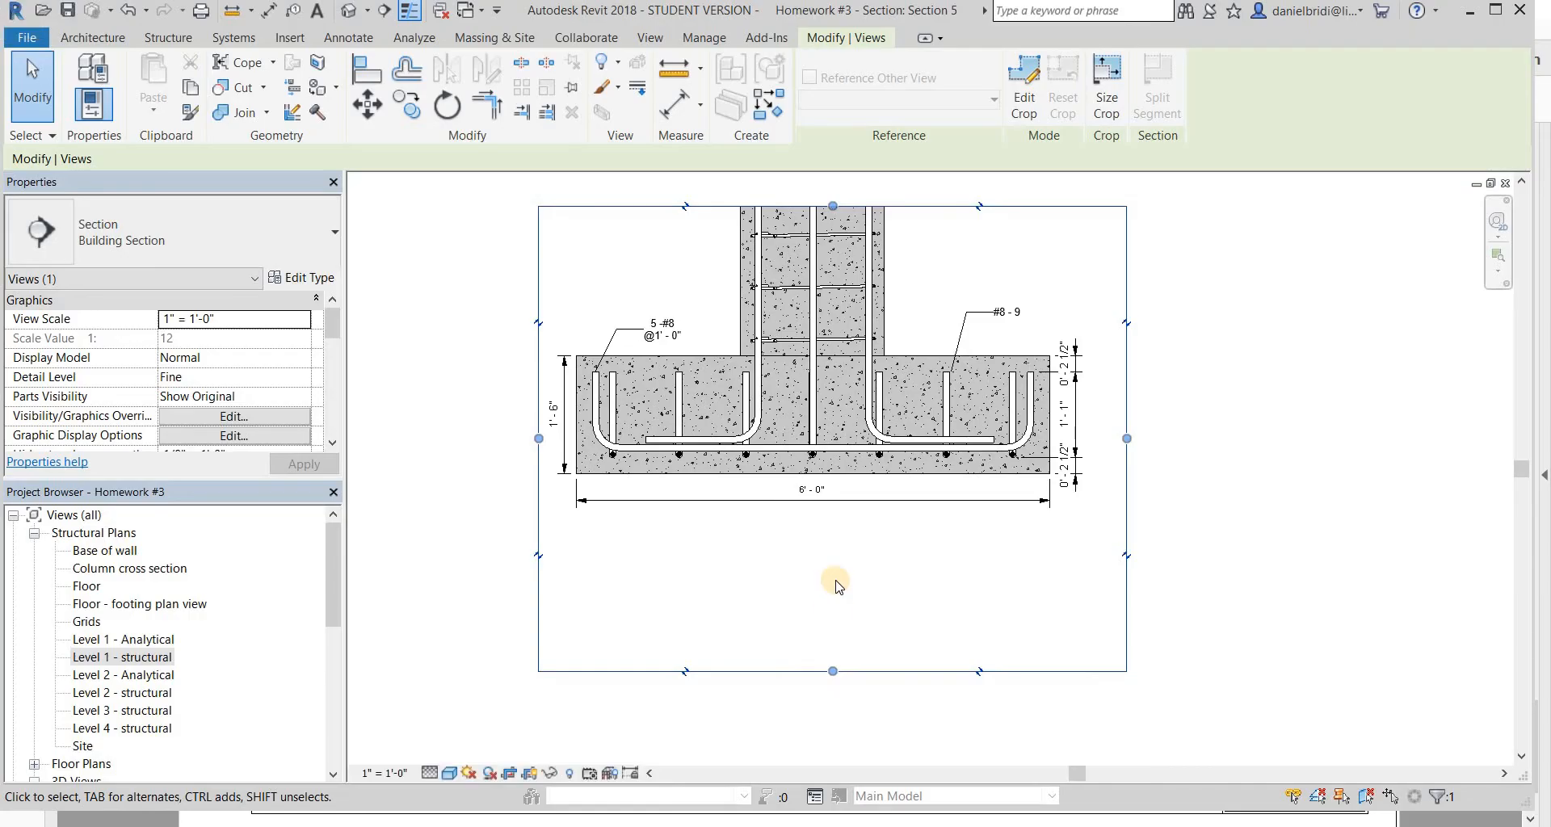
pyautogui.hotkey('alt', 'Tab')
pyautogui.hotkey('alt', 'Tab')
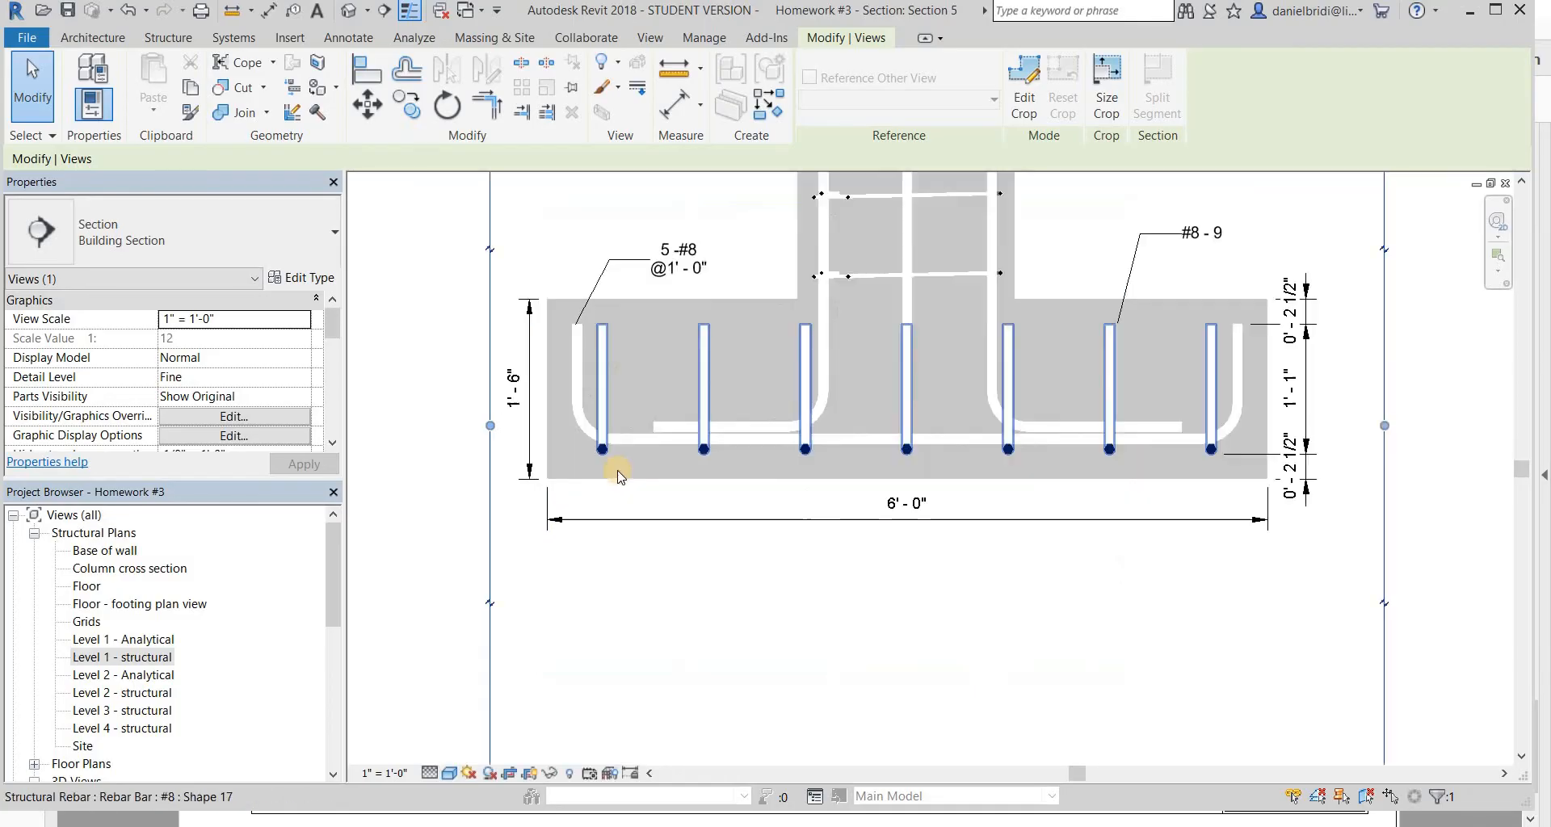
pyautogui.press('Escape')
pyautogui.press('d')
pyautogui.press('i')
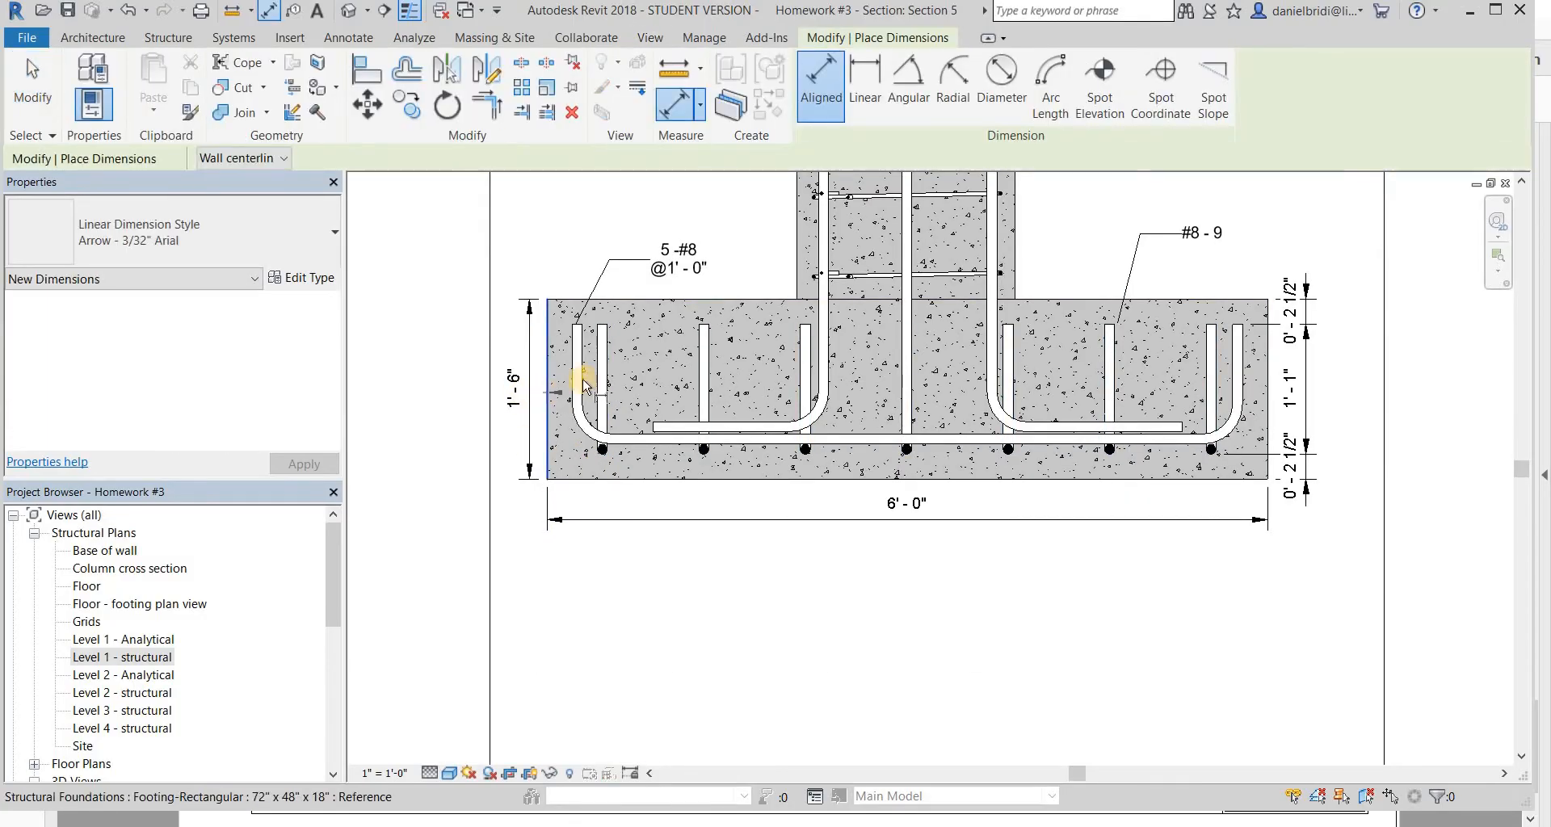
pyautogui.scroll(4, 570, 382)
pyautogui.click(571, 382)
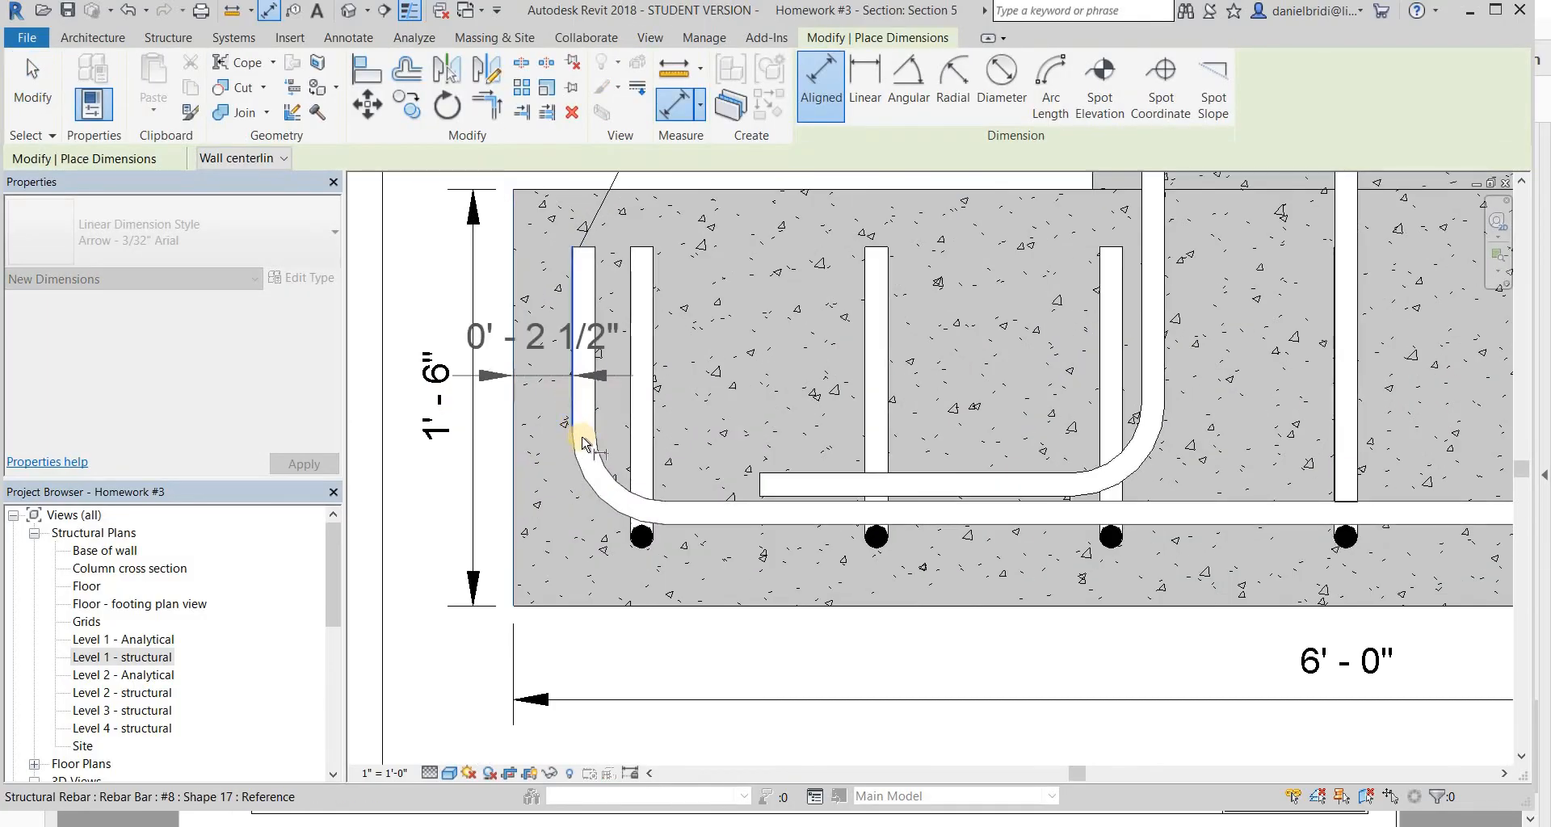
pyautogui.scroll(-5, 1186, 436)
pyautogui.scroll(3, 1146, 419)
pyautogui.click(1178, 419)
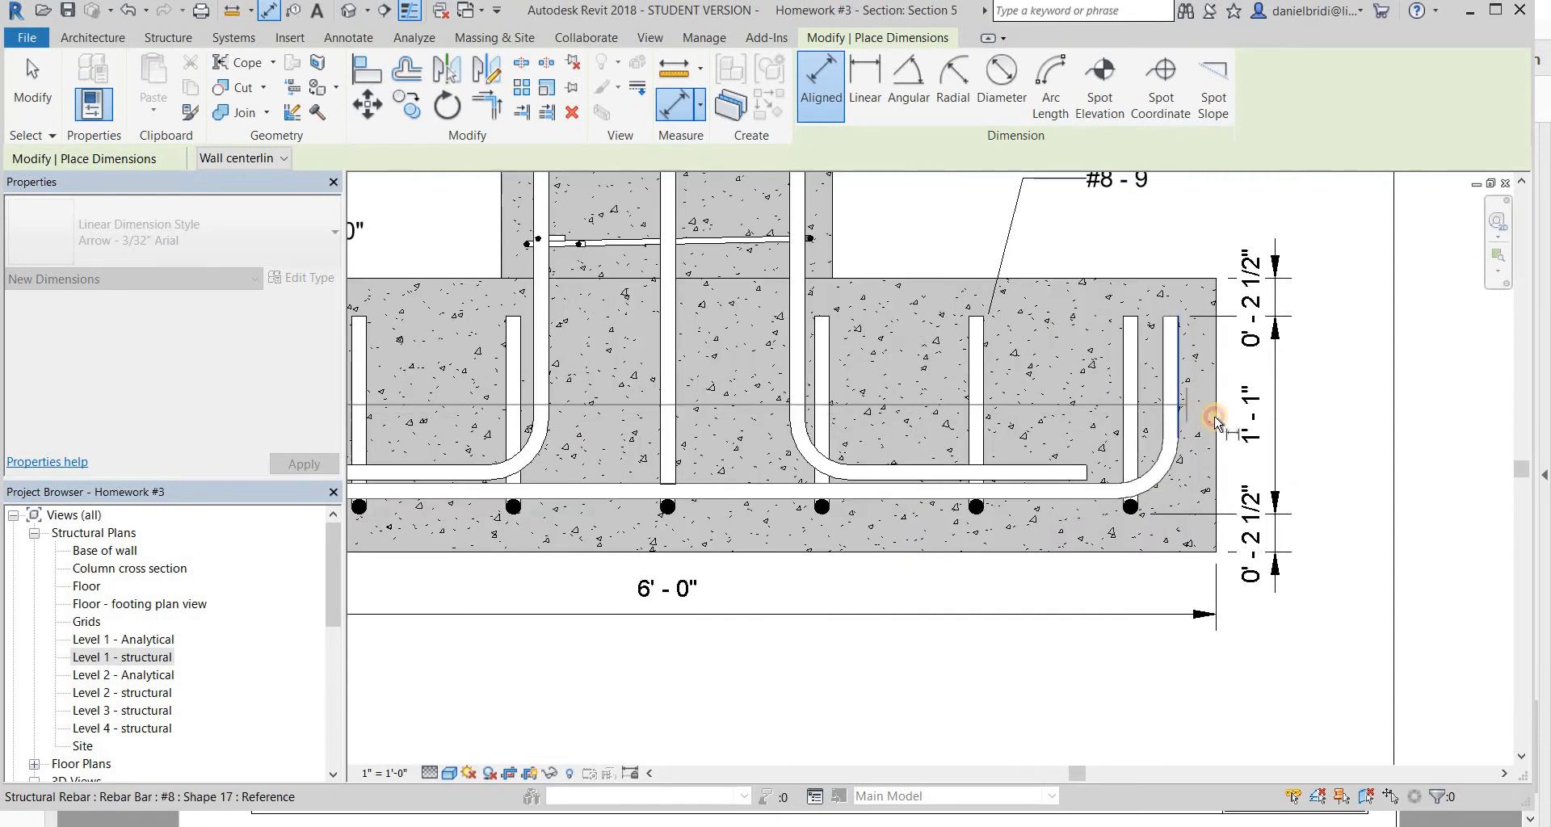
pyautogui.click(1216, 417)
pyautogui.click(794, 643)
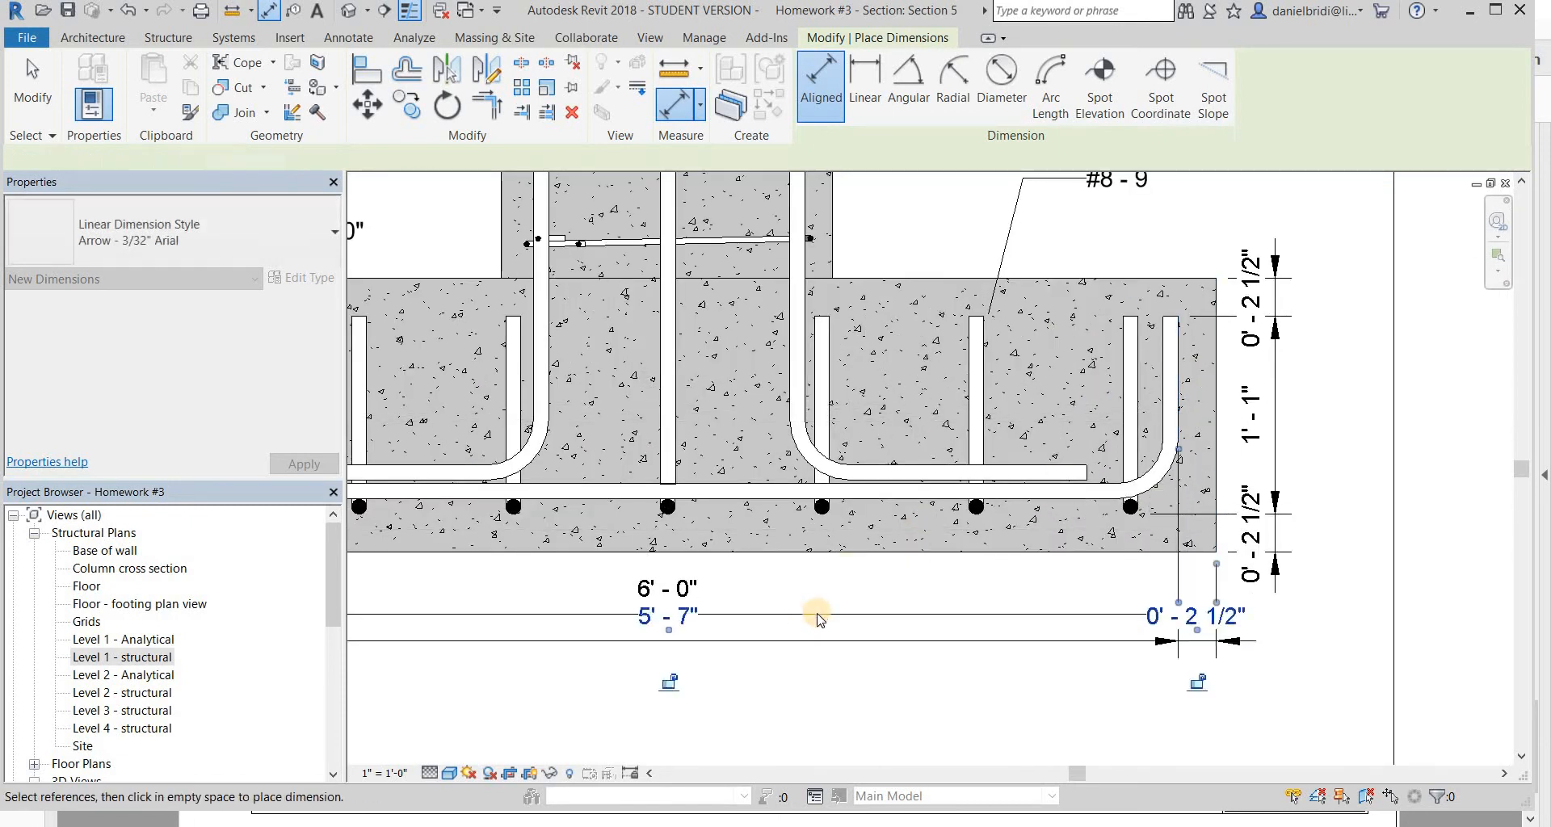
pyautogui.press('Escape')
# - Move the footing's overall width dimension below the rebar cover dimension chain and compare the layout with the reference PDF
pyautogui.moveTo(790, 617); pyautogui.dragTo(882, 458, button='middle')
pyautogui.moveTo(883, 459); pyautogui.dragTo(952, 565)
pyautogui.scroll(-3, 1026, 544)
pyautogui.scroll(-2, 966, 566)
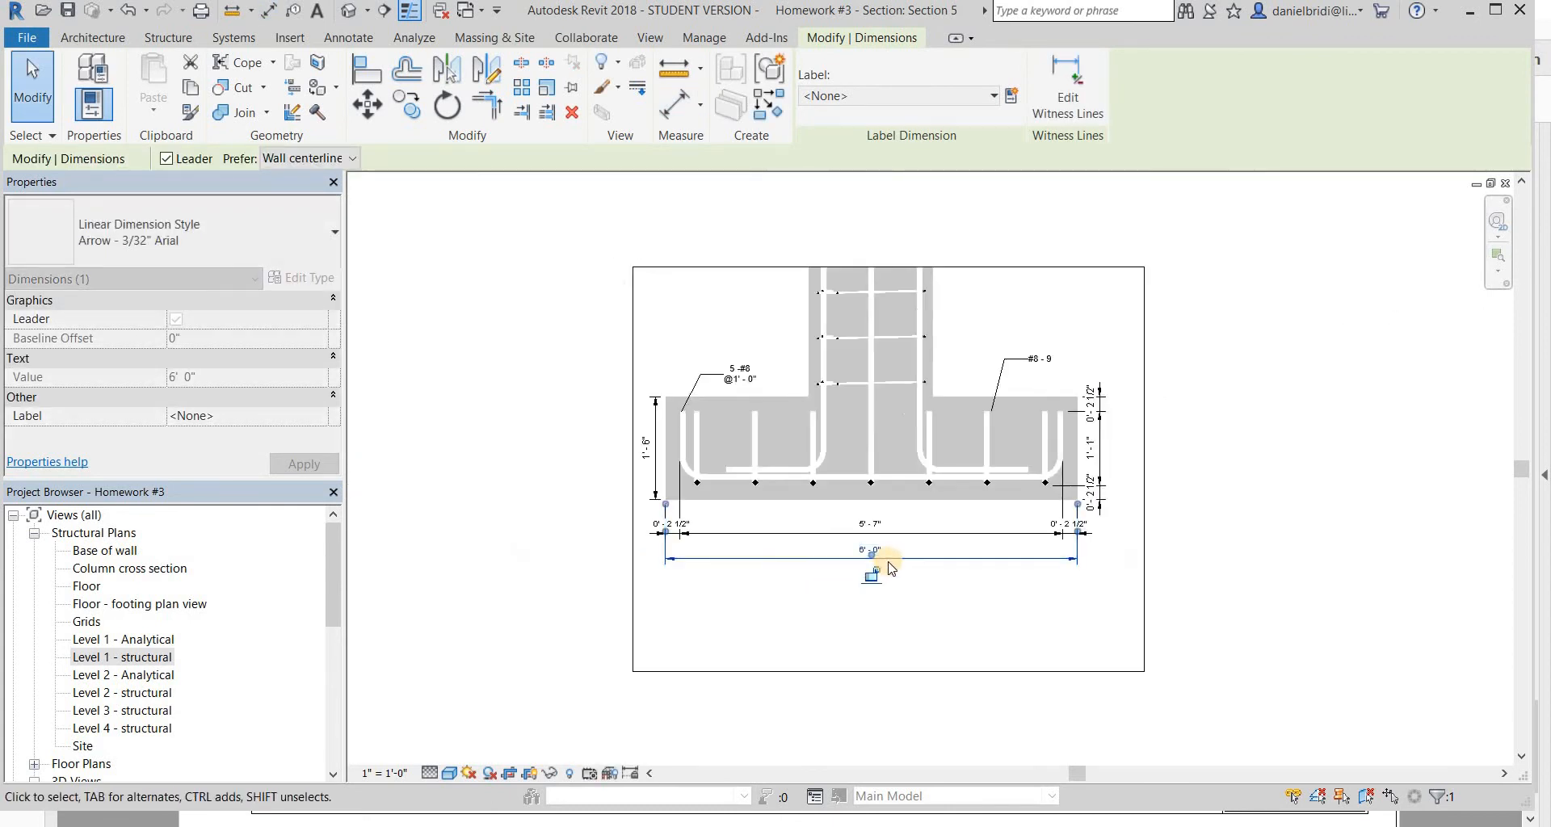
pyautogui.press('Escape')
pyautogui.hotkey('alt', 'Tab')
pyautogui.hotkey('alt', 'Tab')
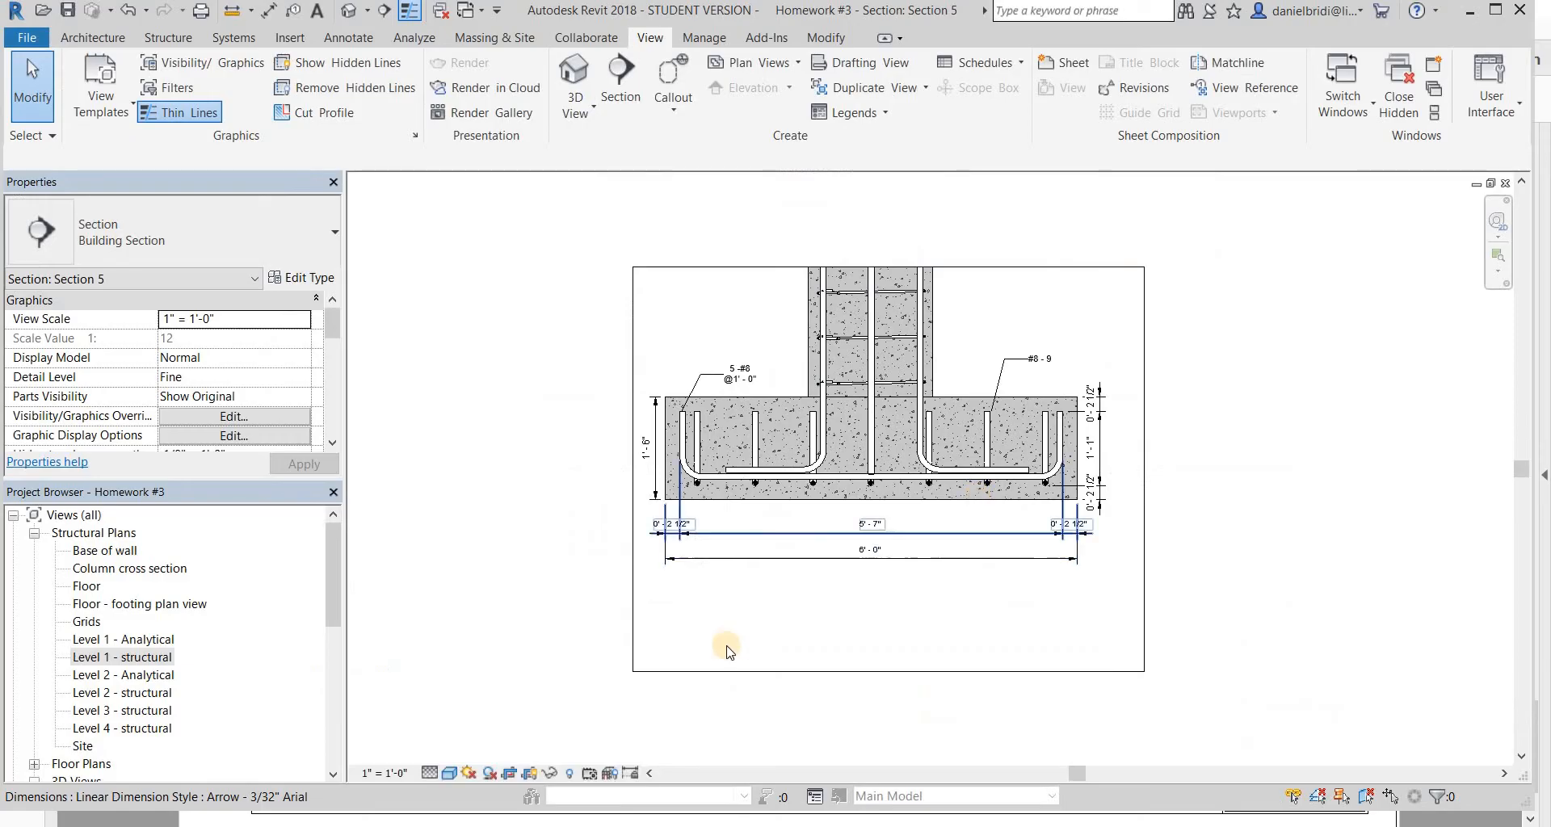
# - Raise the crop region's bottom edge to just below the footing's overall width dimension and compare the section with the reference PDF
pyautogui.click(892, 669)
pyautogui.moveTo(892, 669); pyautogui.dragTo(903, 574)
pyautogui.click(598, 556)
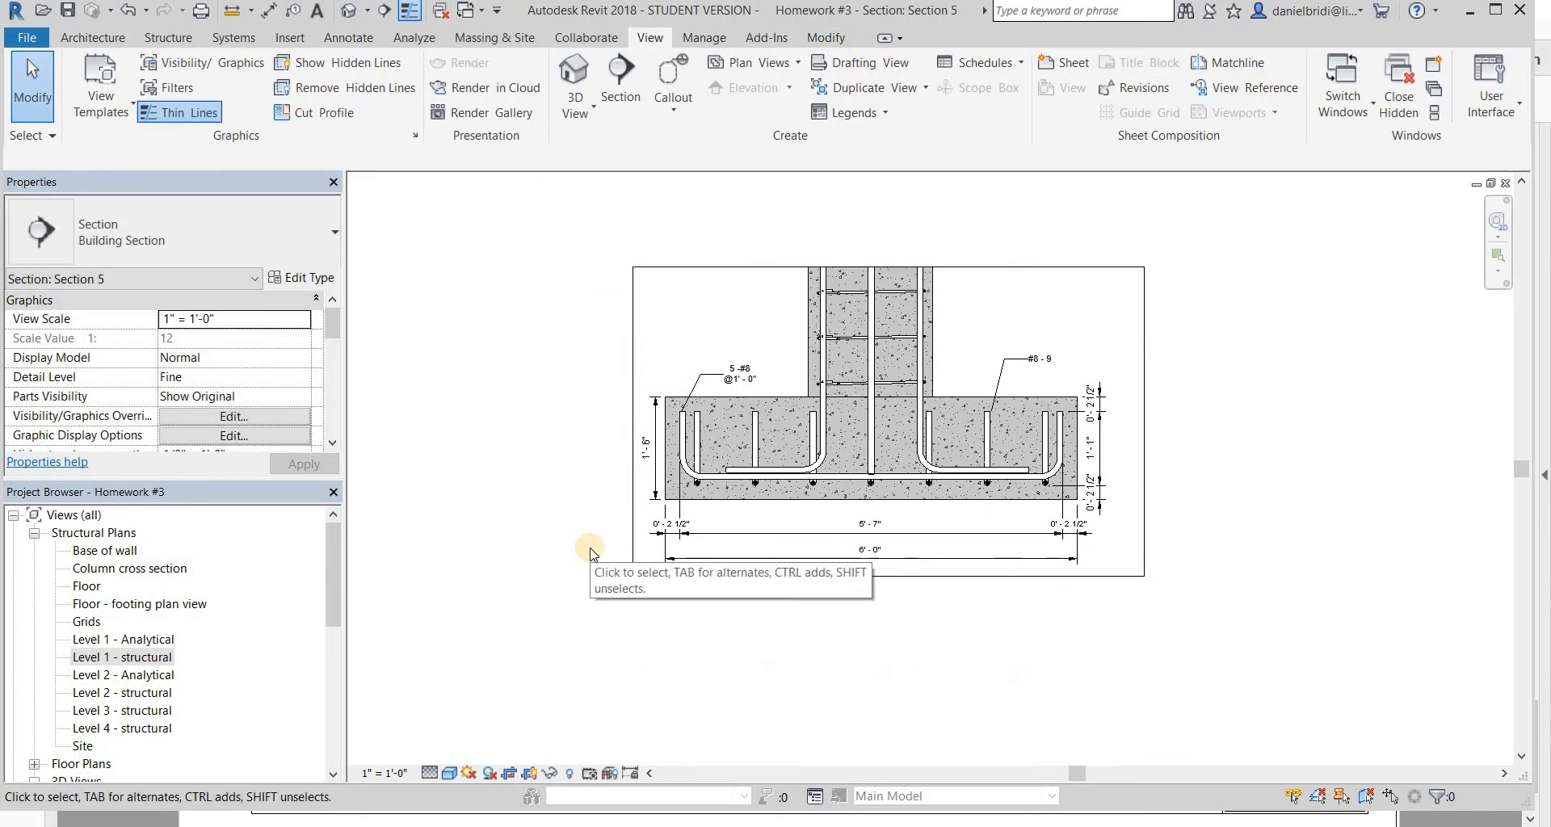
pyautogui.middleClick(589, 550)
pyautogui.middleClick(589, 550)
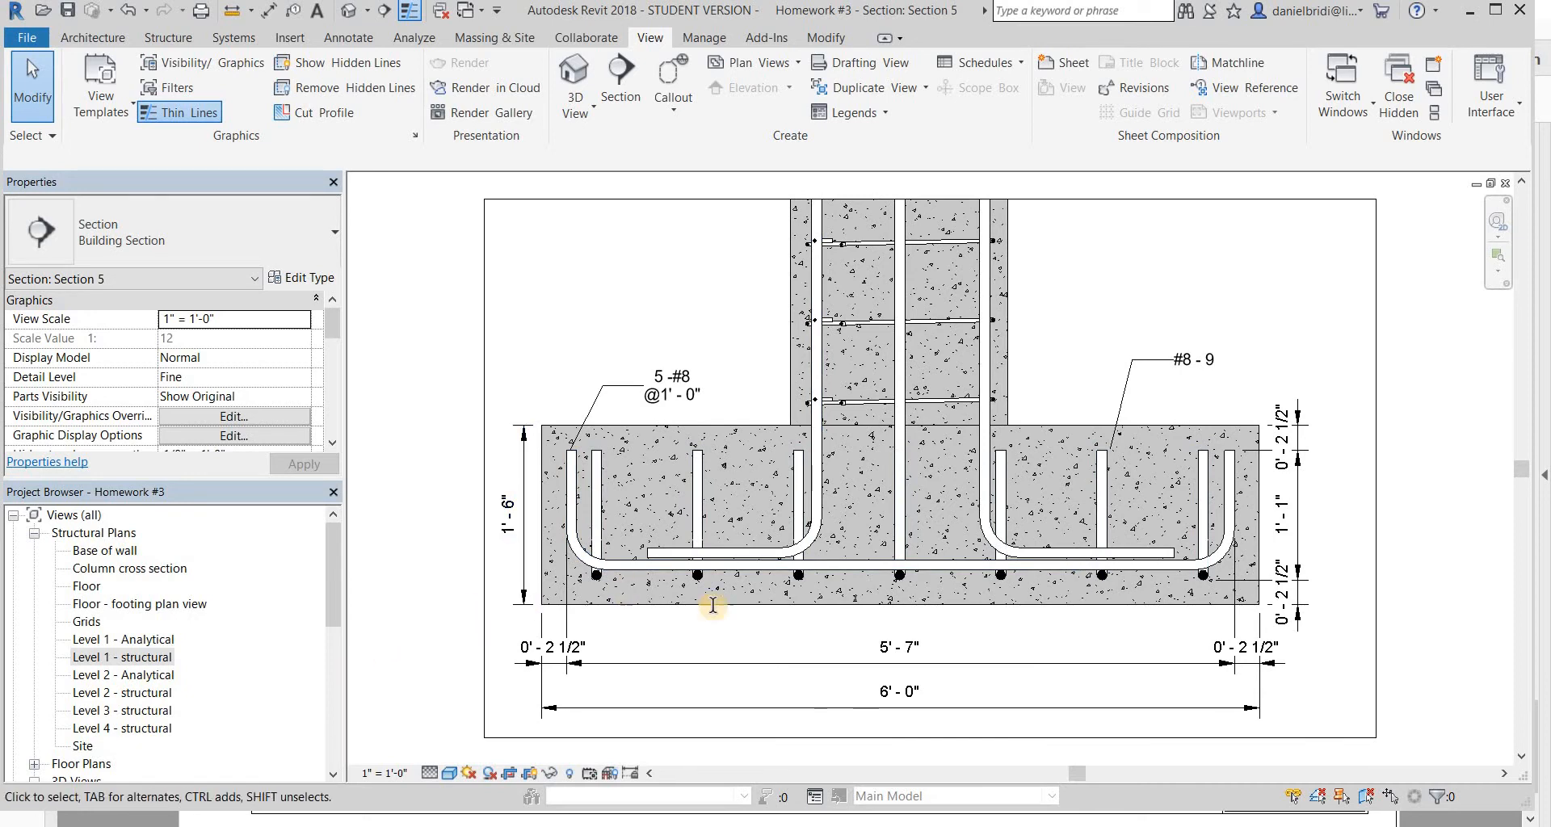
pyautogui.hotkey('alt', 'Tab')
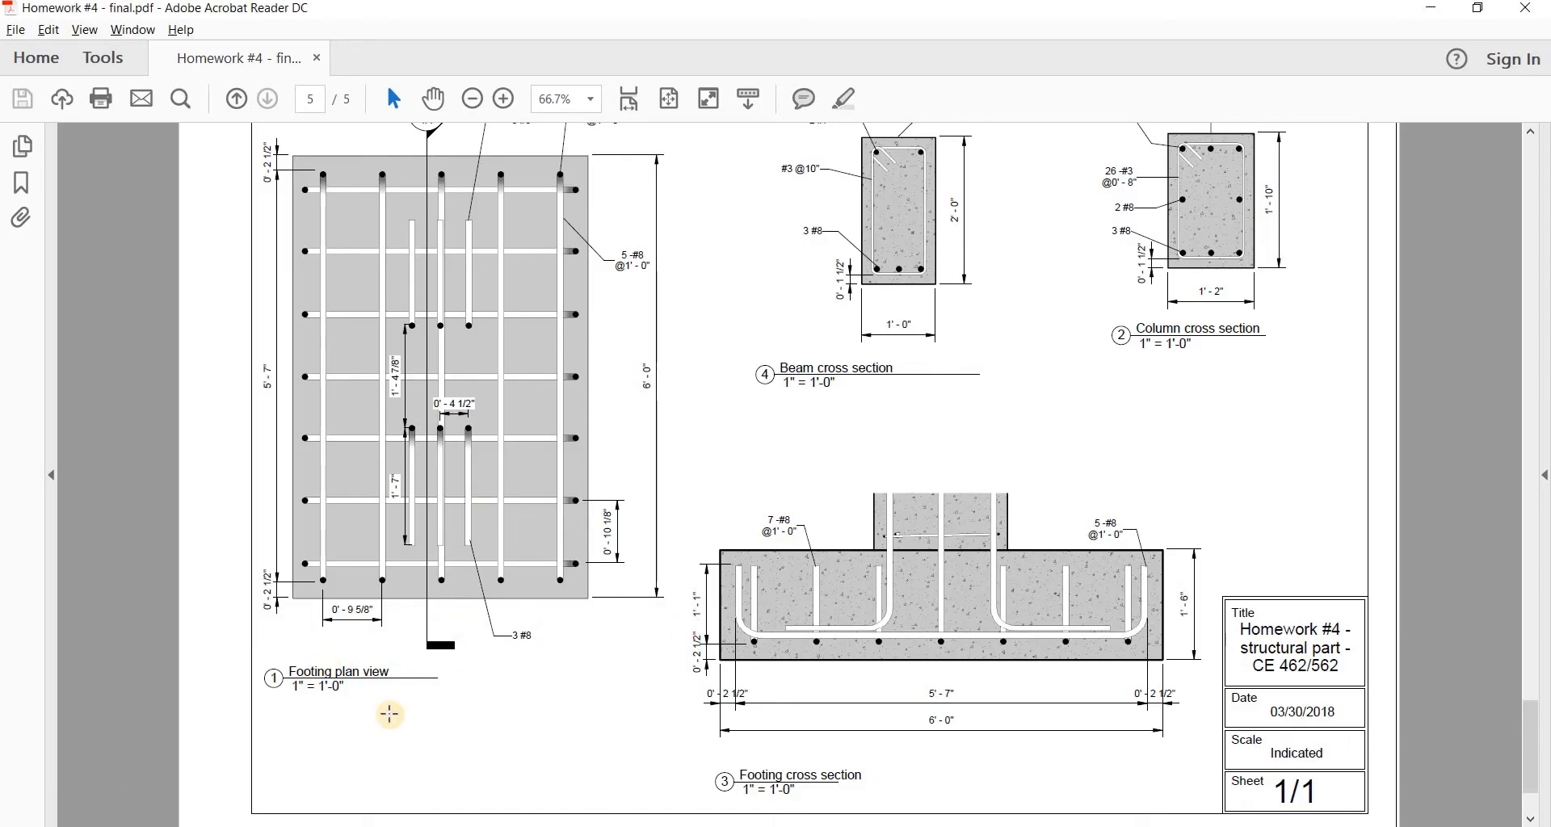
pyautogui.hotkey('alt', 'Tab')
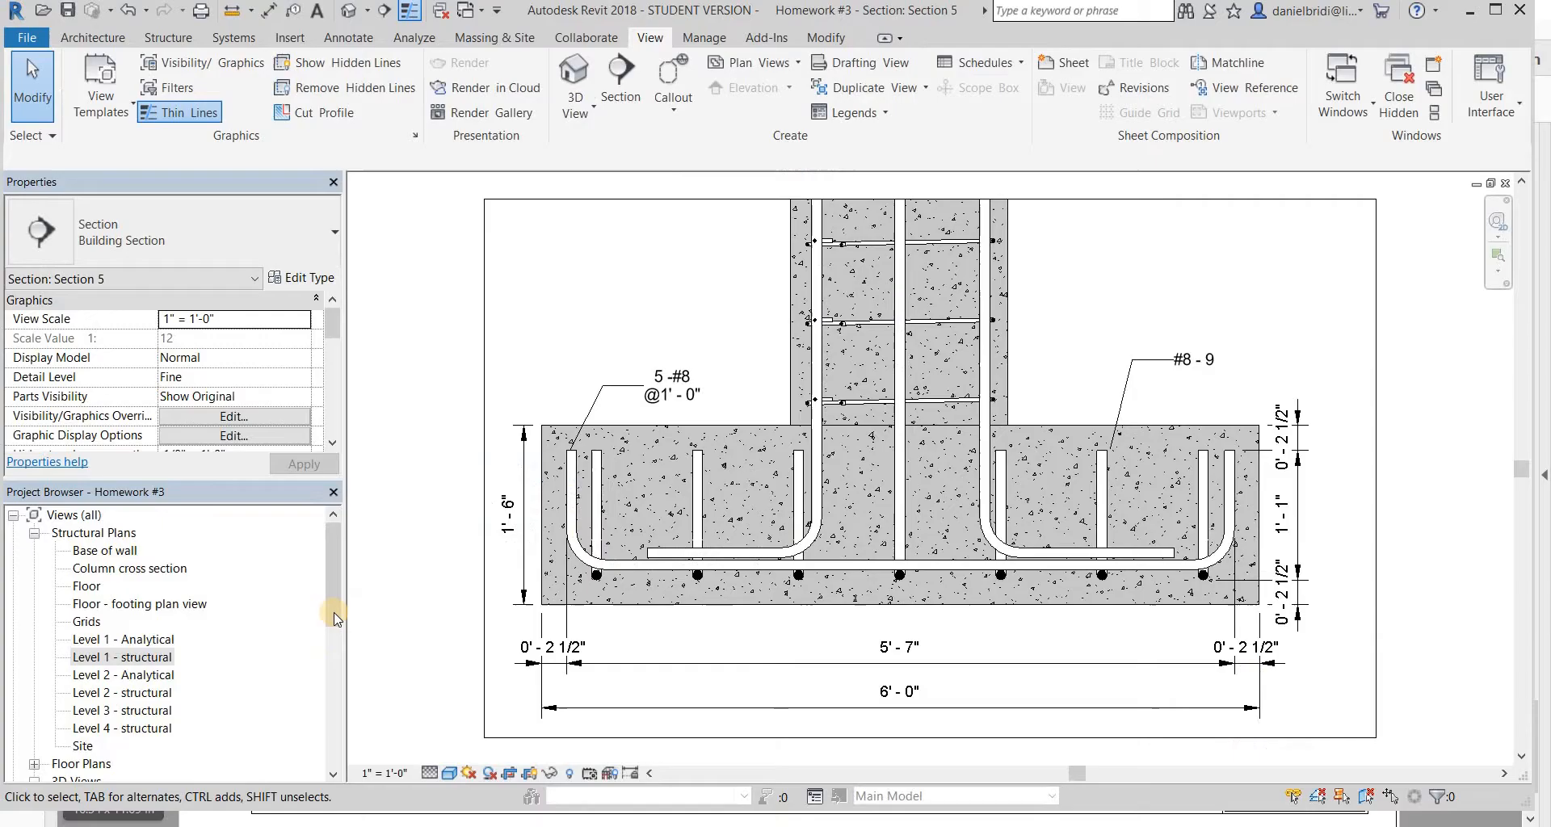
# - Duplicate the Level 1 - structural plan without detailing and rename the copy as Footing plan view
pyautogui.click(150, 642)
pyautogui.rightClick(125, 658)
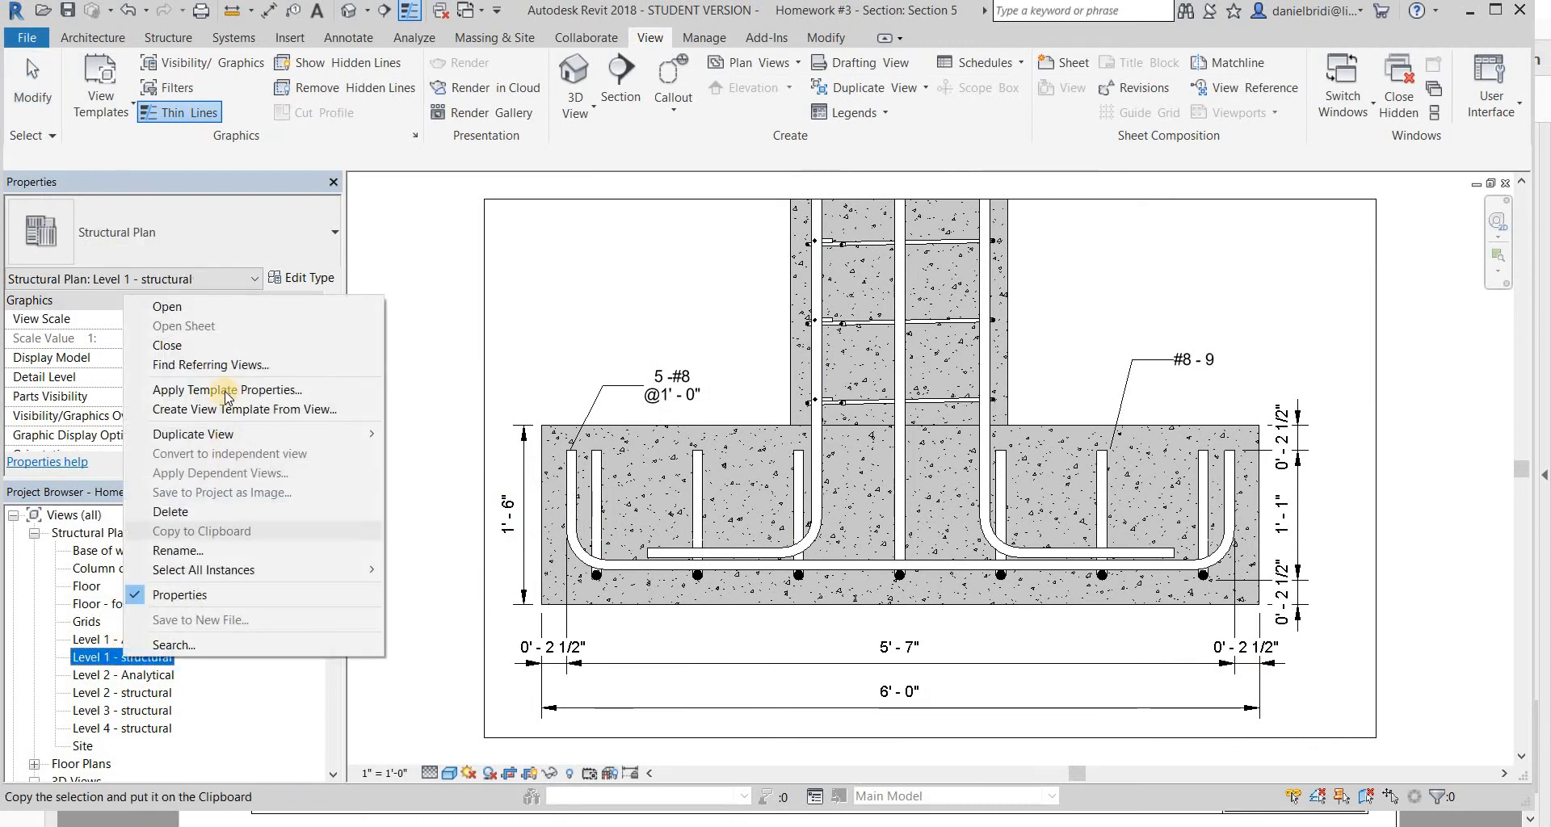
pyautogui.moveTo(232, 439)
pyautogui.click(456, 434)
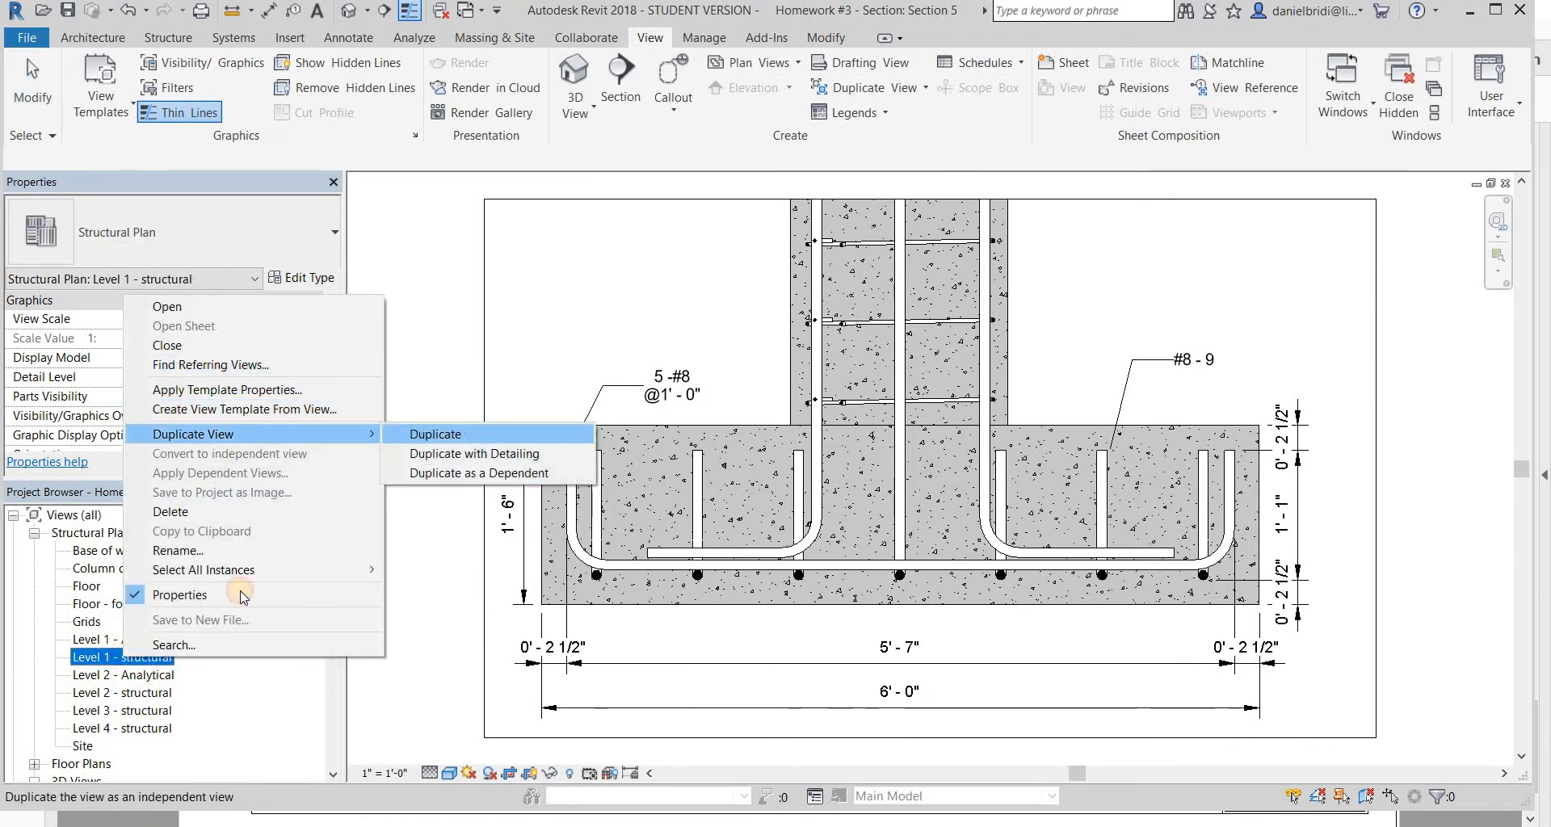
pyautogui.click(164, 675)
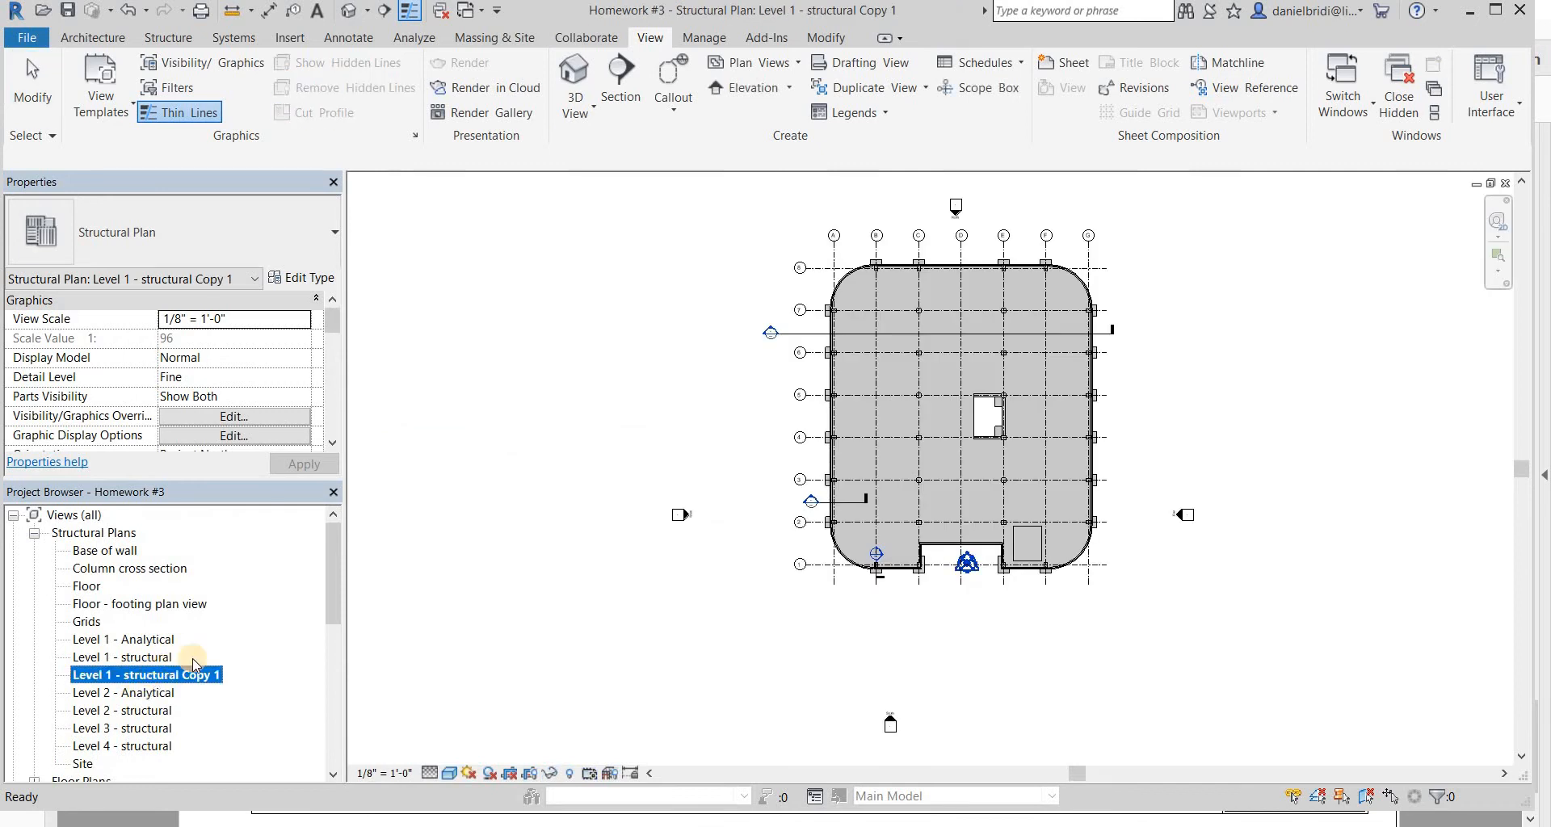
pyautogui.press('F2')
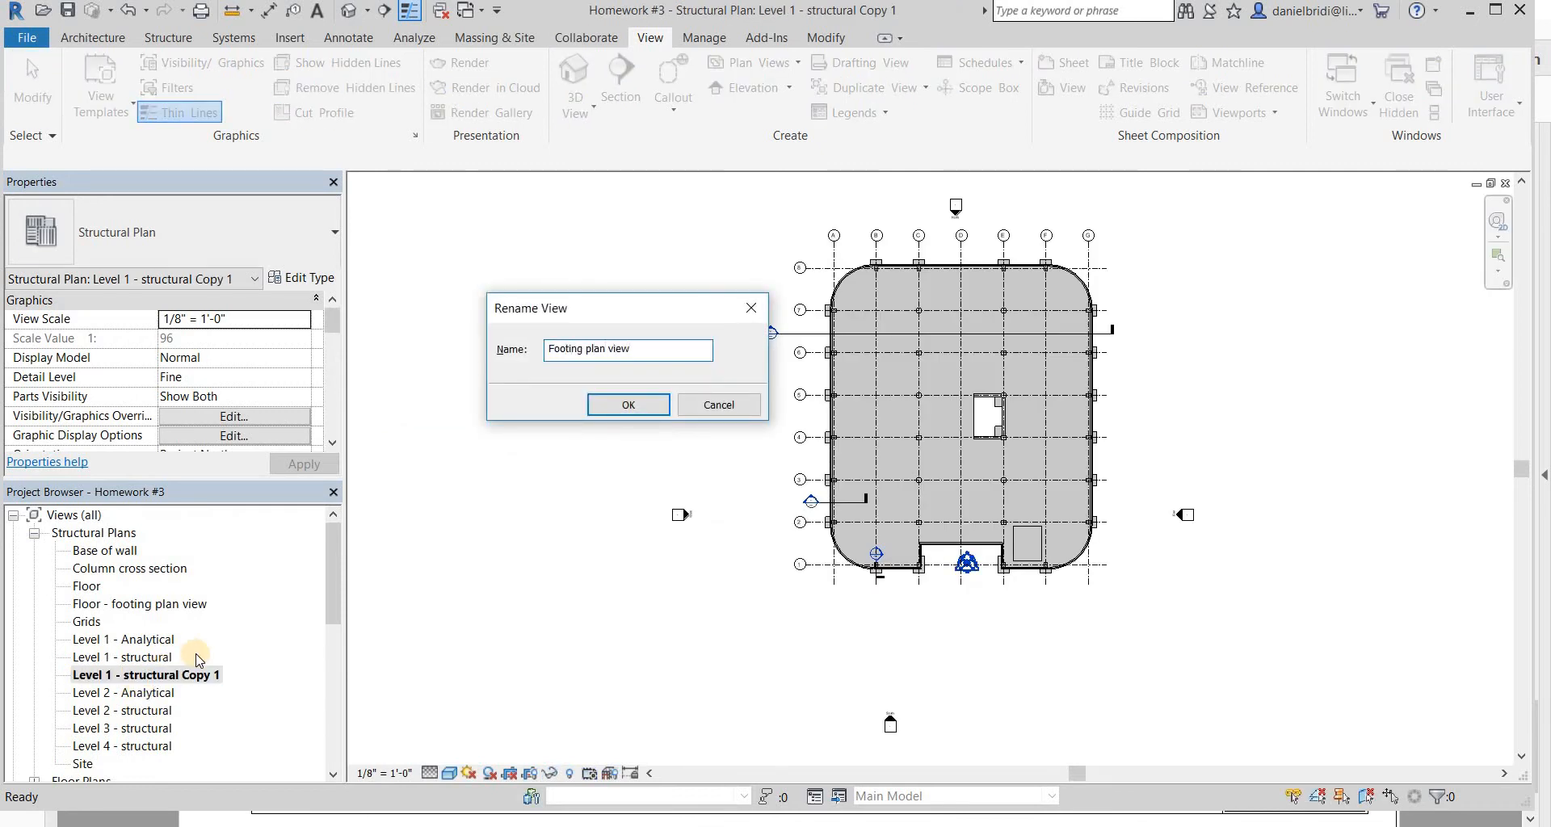
pyautogui.write('Footing plan view')
pyautogui.press('Return')
pyautogui.scroll(5, 895, 609)
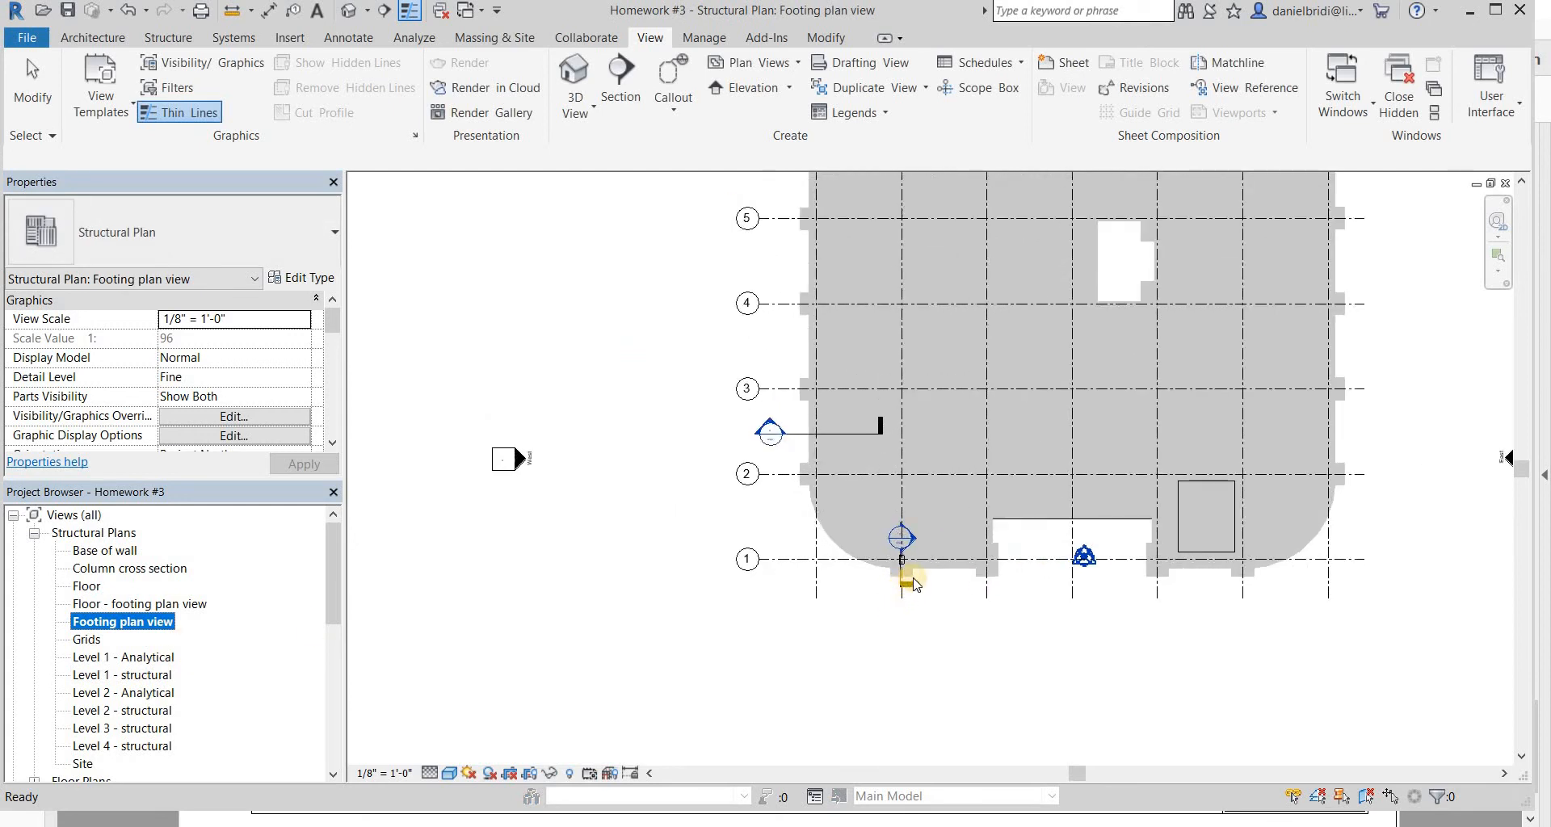
pyautogui.moveTo(661, 590); pyautogui.dragTo(416, 590, button='middle')
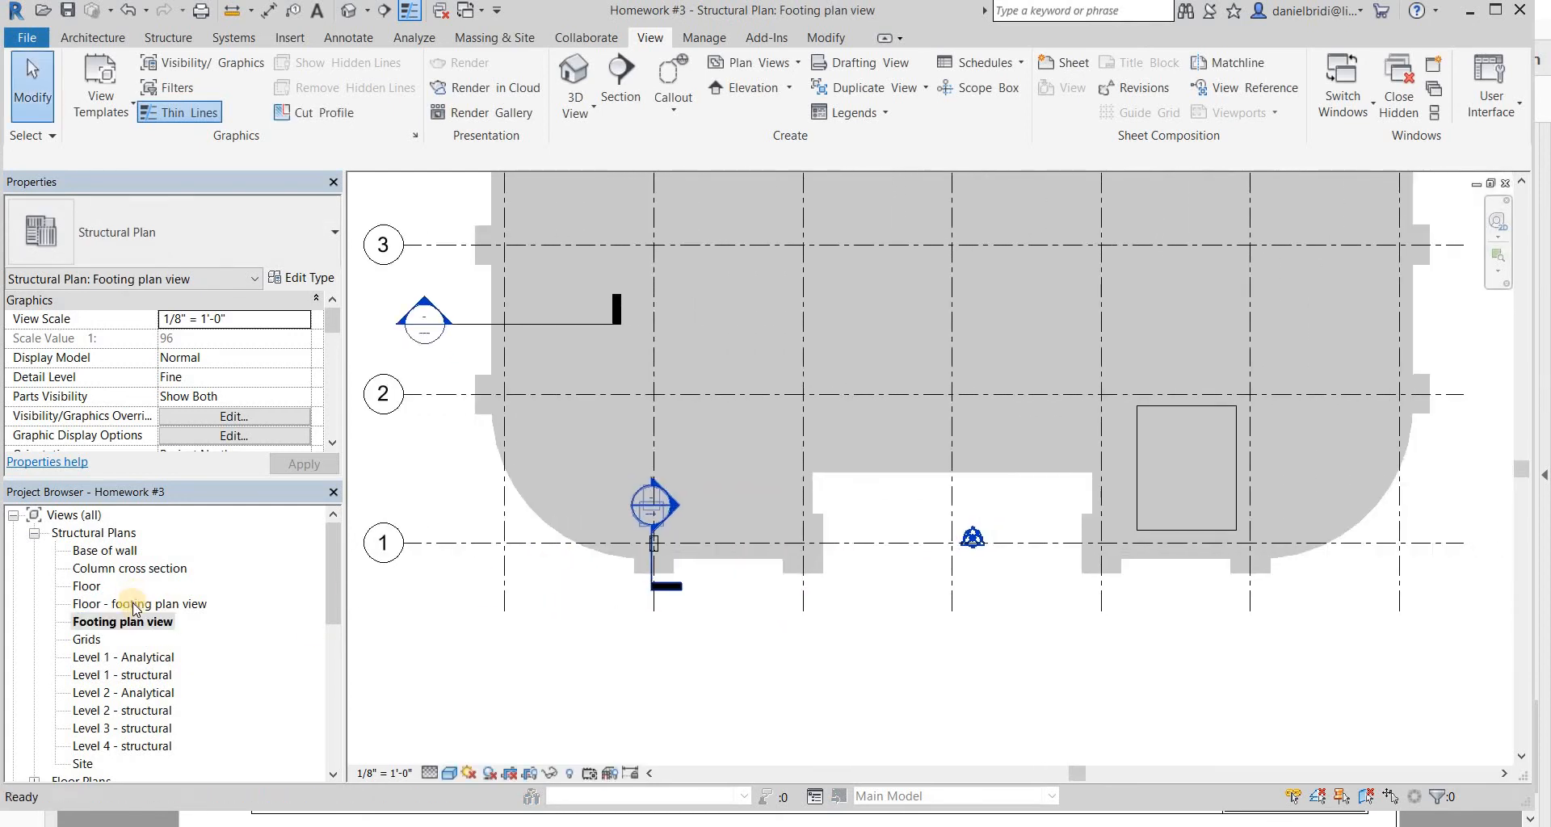
# - Open the South elevation and examine which level lies closest to the footings
pyautogui.scroll(-10, 121, 662)
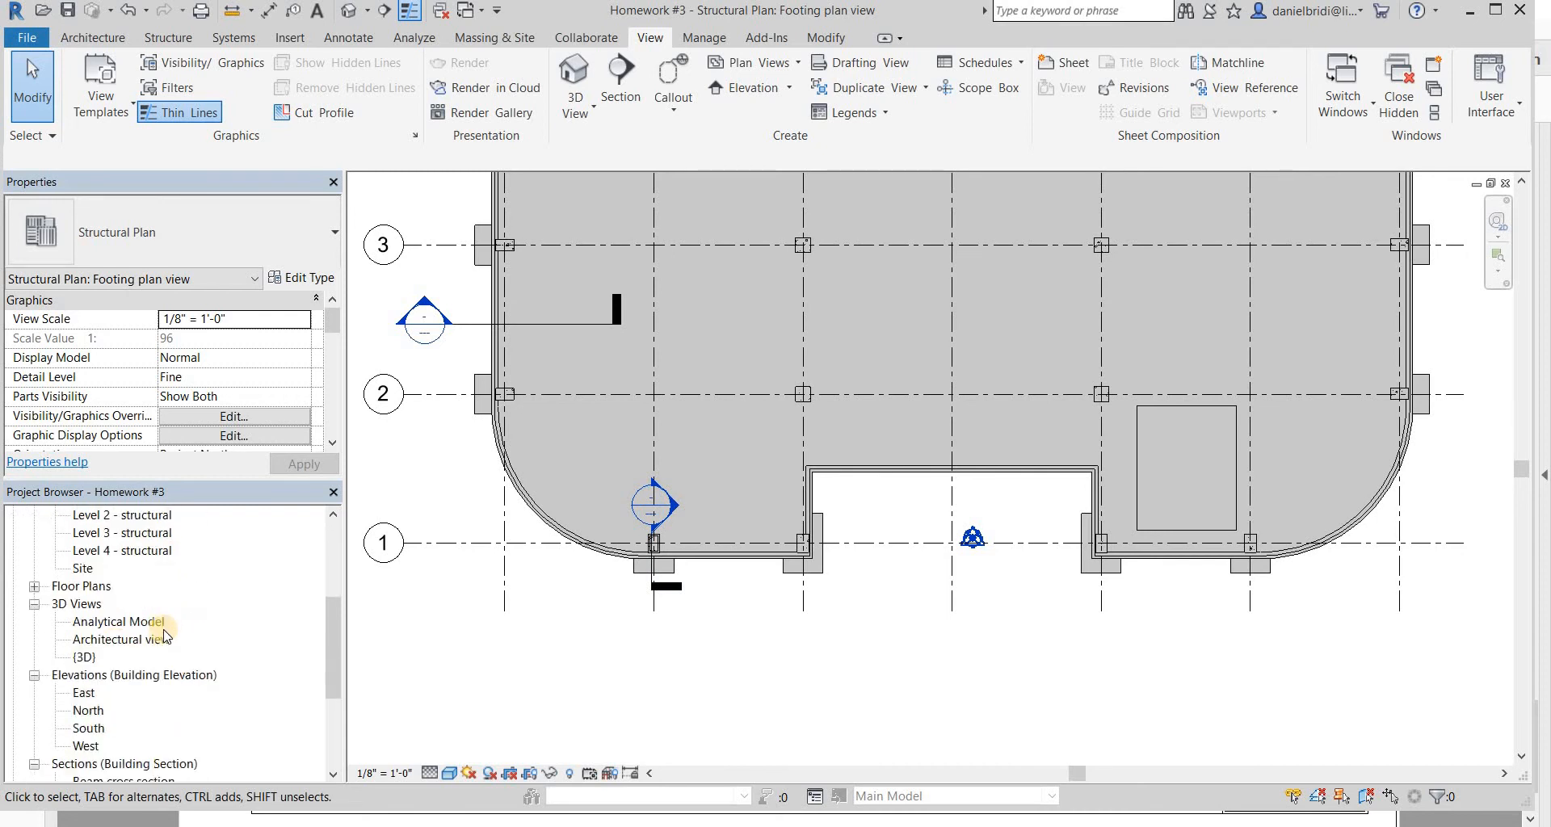
pyautogui.scroll(1, 87, 603)
pyautogui.doubleClick(87, 604)
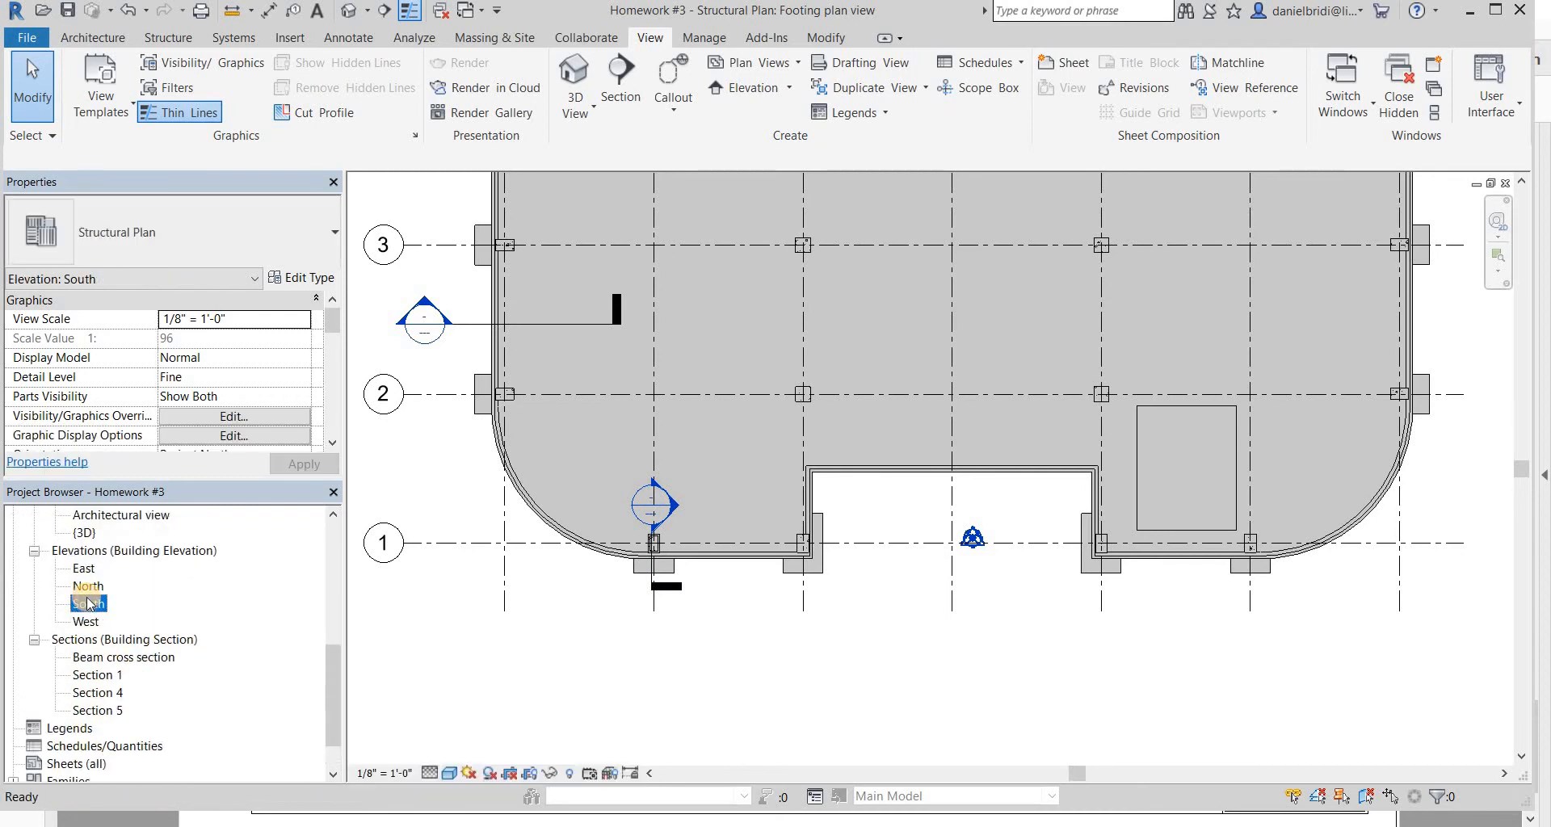
pyautogui.scroll(4, 1188, 526)
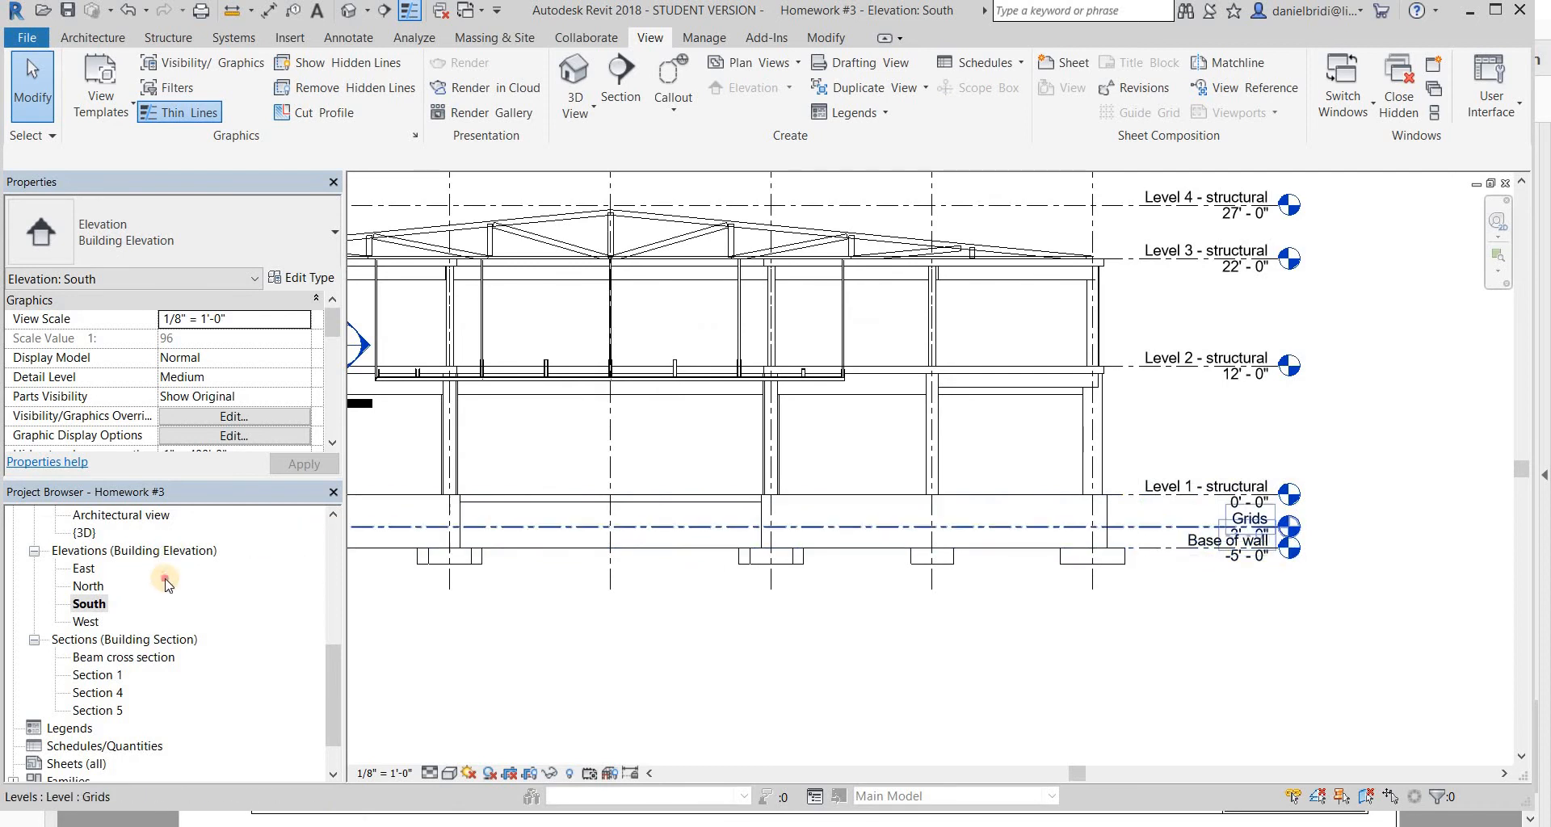
pyautogui.scroll(5, 186, 582)
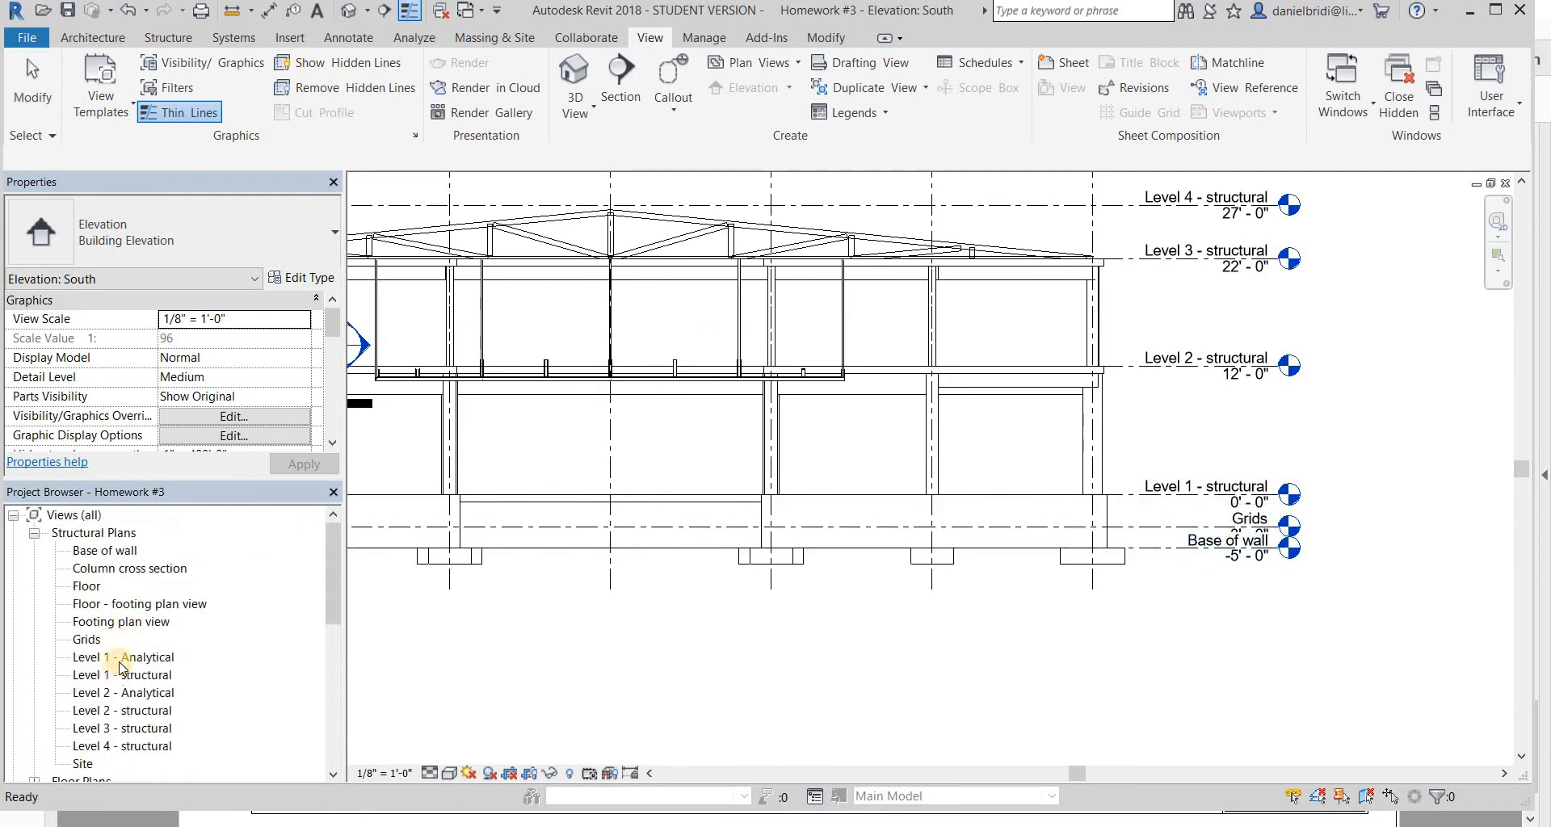
# - Delete the Footing plan view made from the Level 1 - structural plan
pyautogui.click(125, 659)
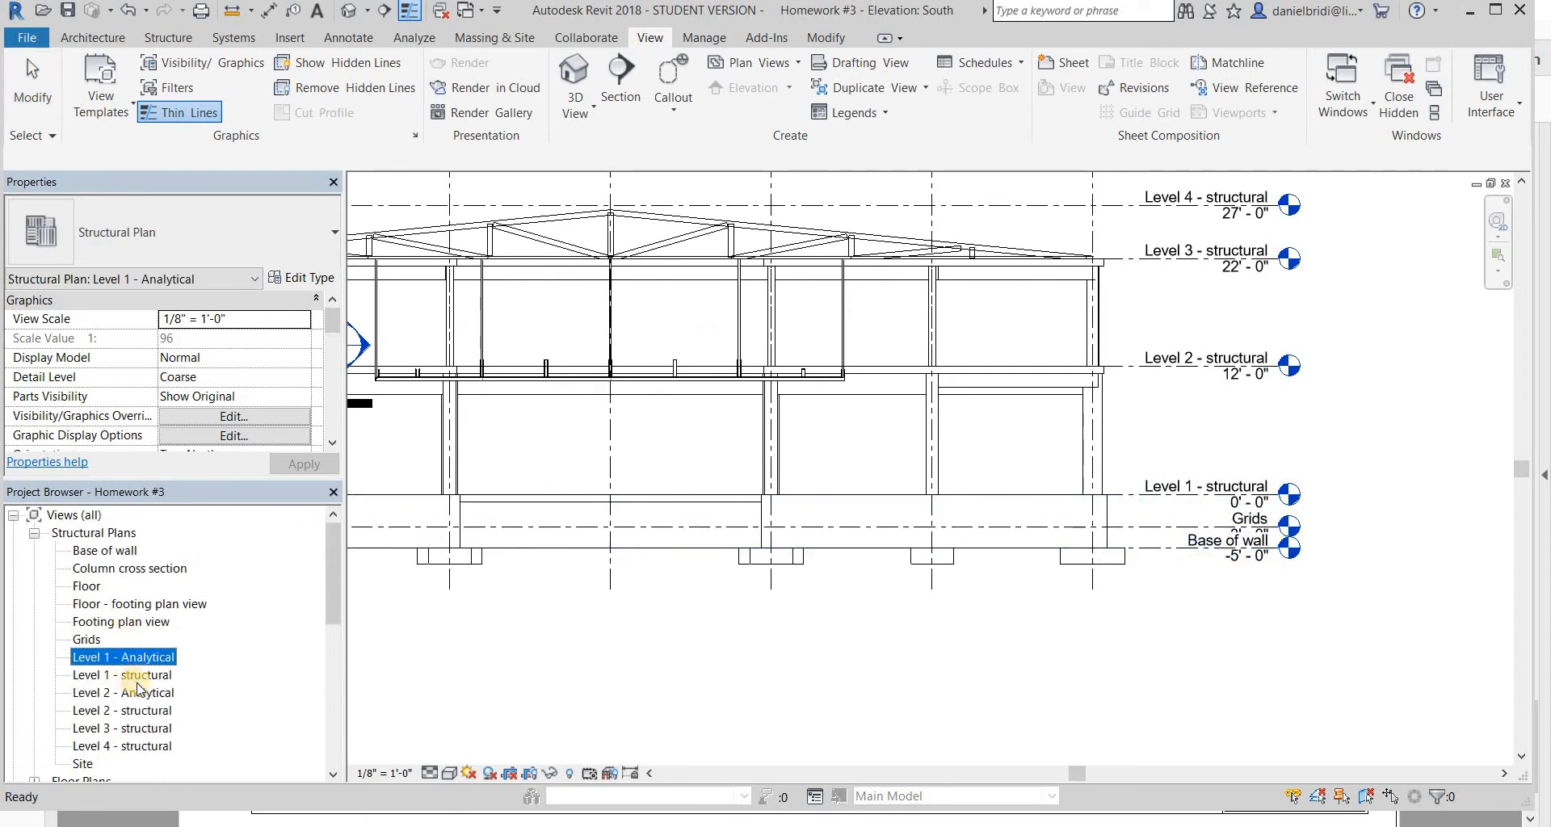
pyautogui.doubleClick(148, 629)
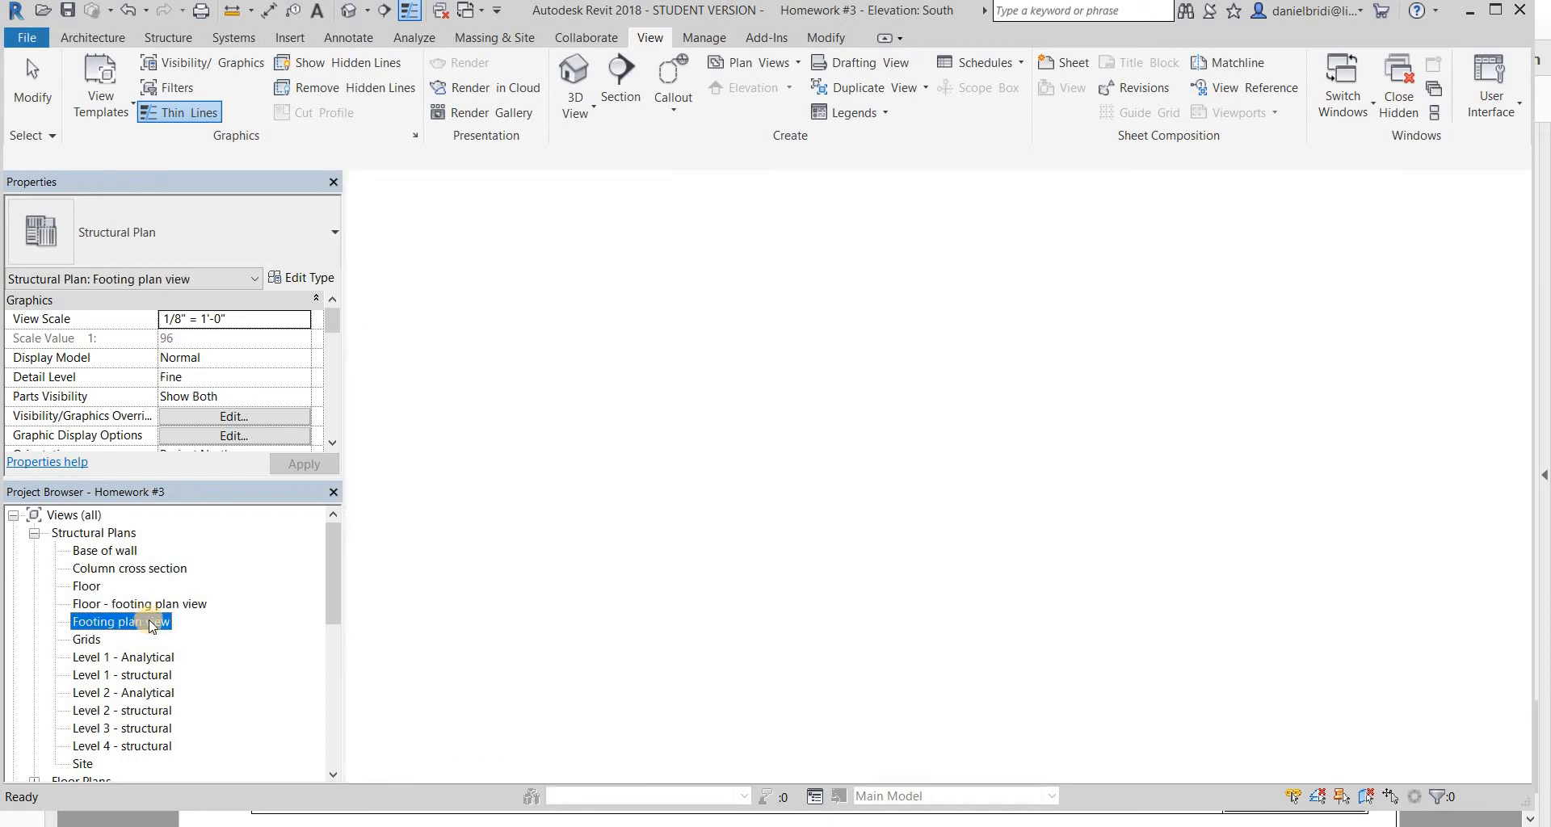
pyautogui.press('Delete')
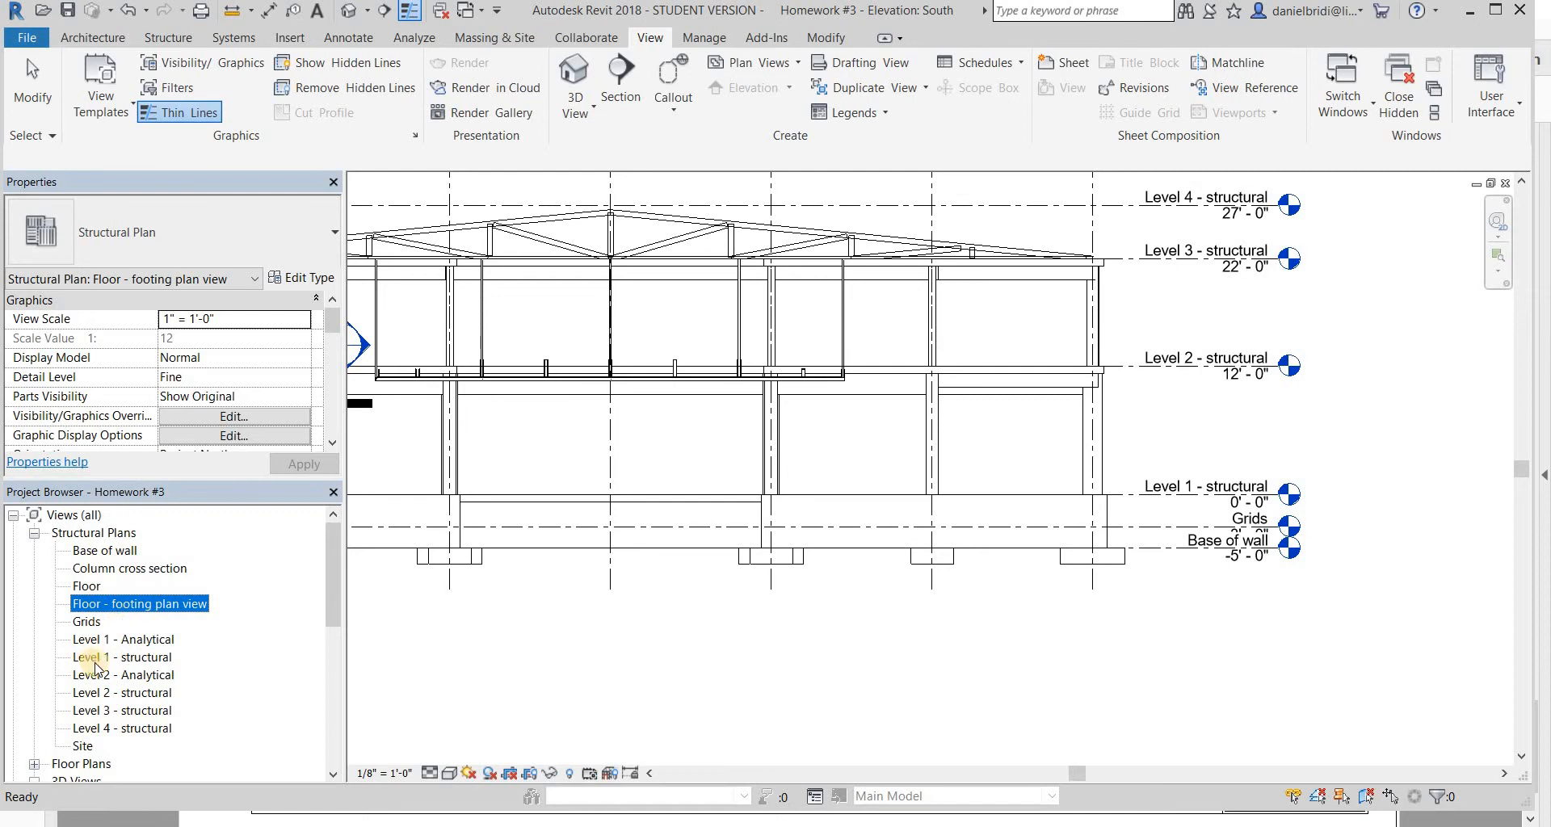
# - Duplicate the Base of wall structural plan and rename the copy as Footing plan view
pyautogui.click(108, 556)
pyautogui.rightClick(112, 558)
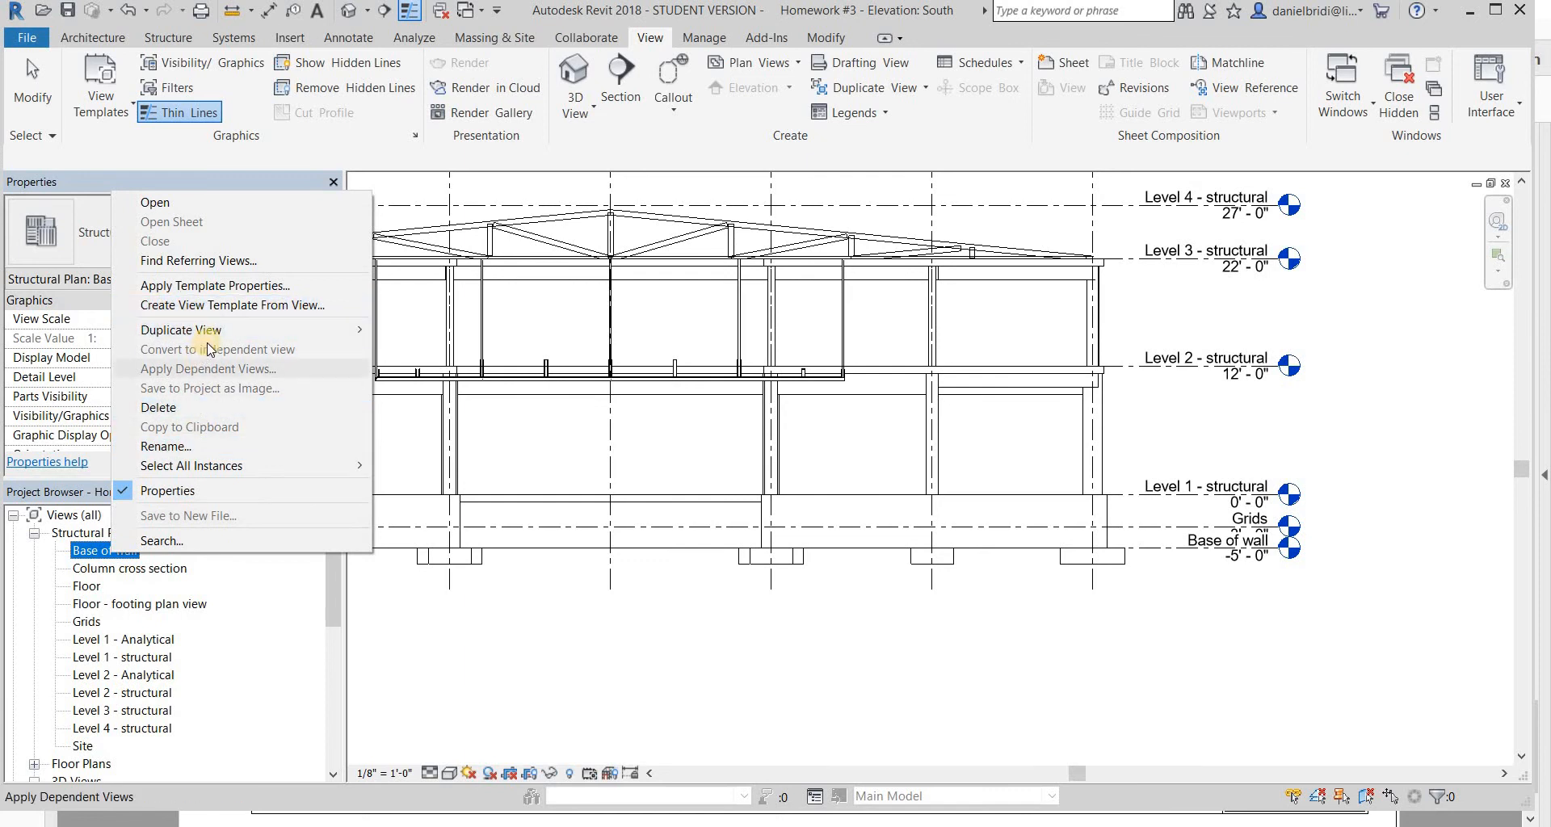
pyautogui.moveTo(216, 330)
pyautogui.click(419, 336)
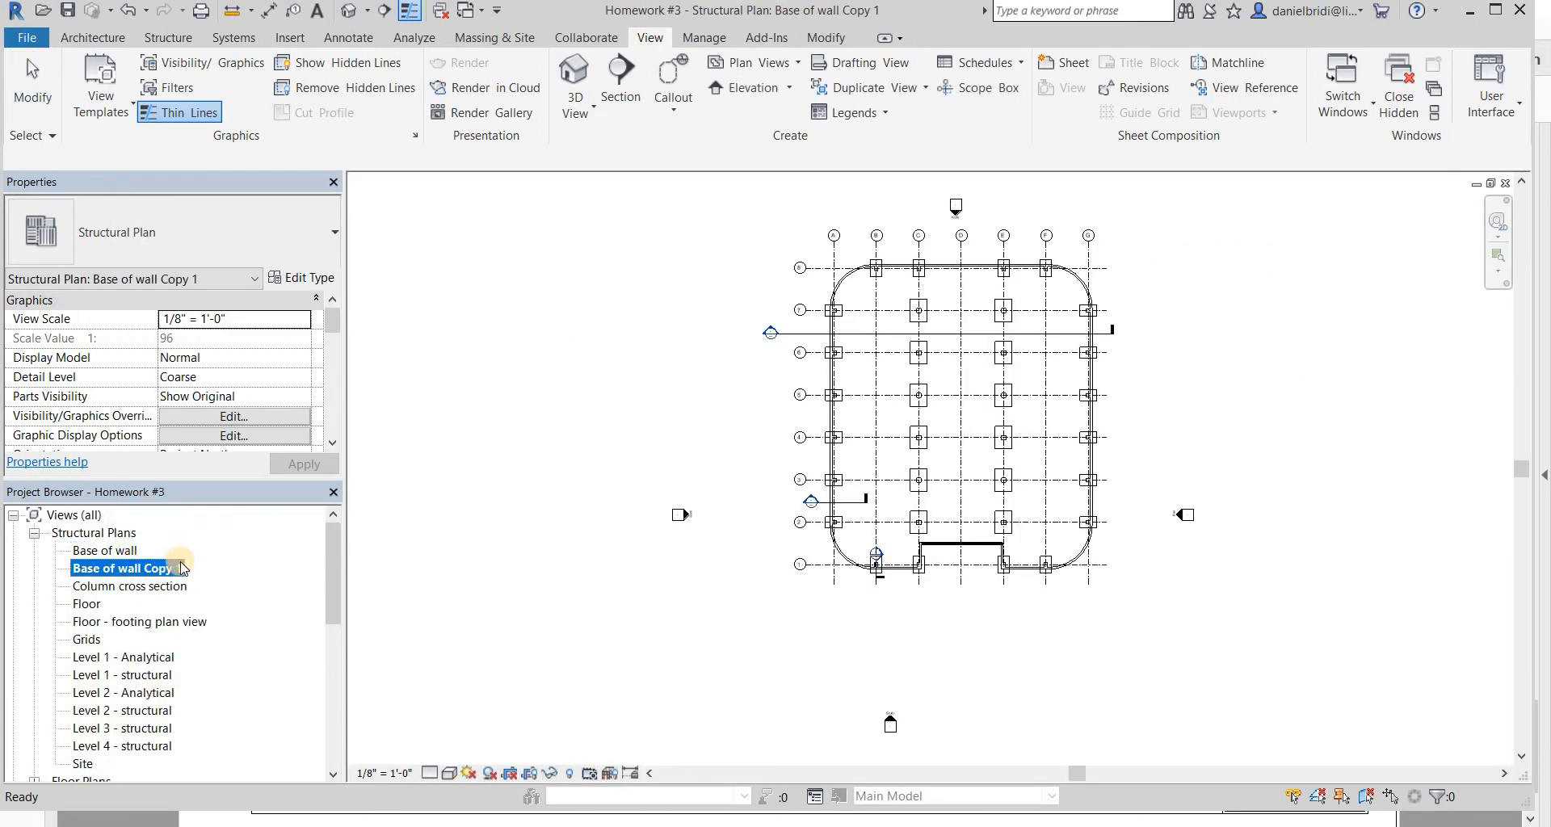
pyautogui.press('F2')
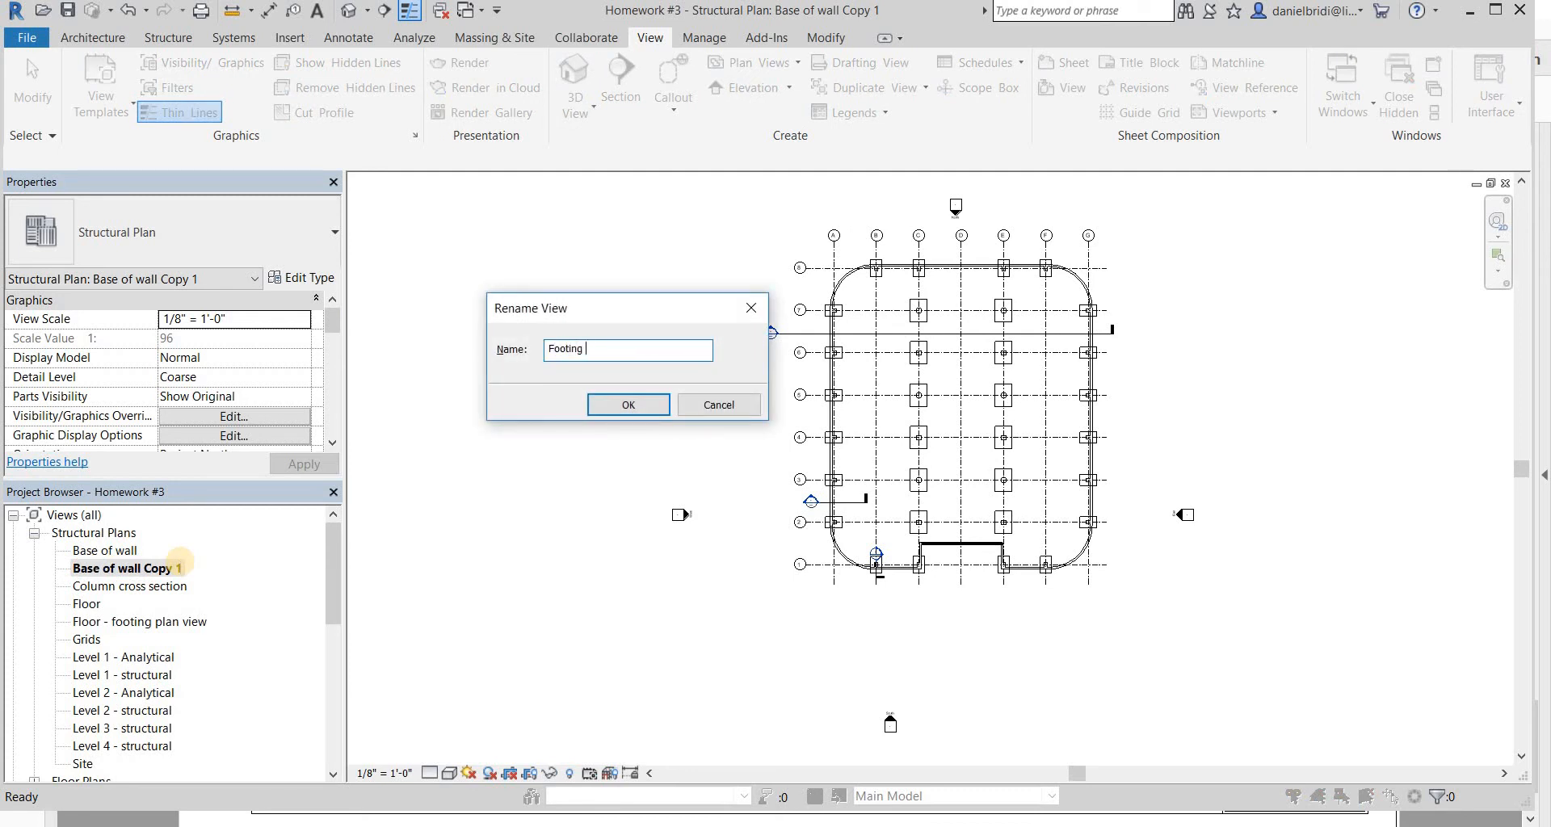
pyautogui.write('Footing plan view')
pyautogui.press('Return')
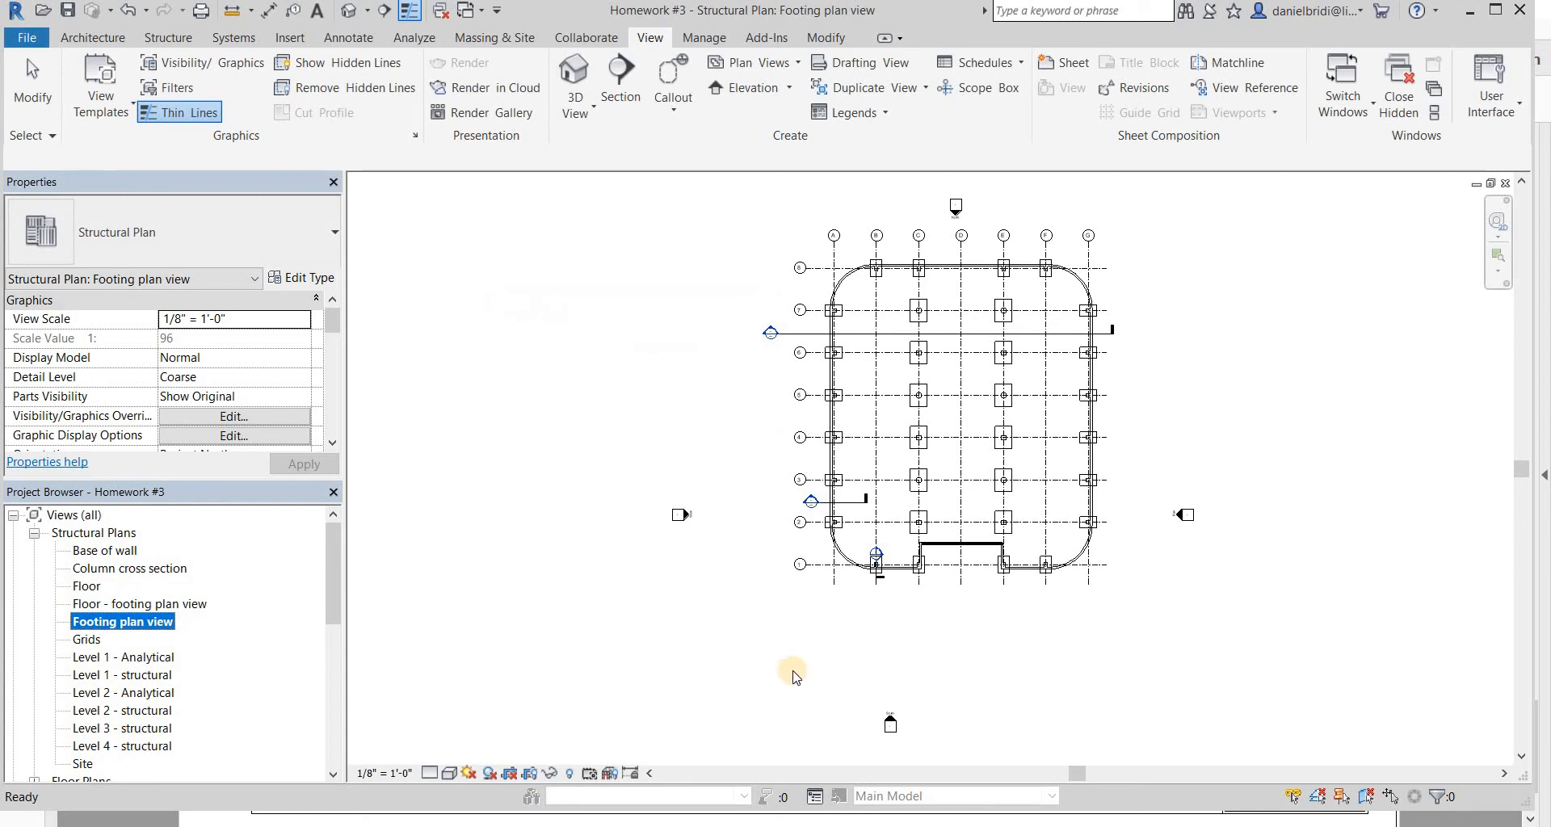
# - Set the Footing plan view's detail level to Fine and change its visual style to a shaded display around the reinforced footing
pyautogui.scroll(5, 784, 624)
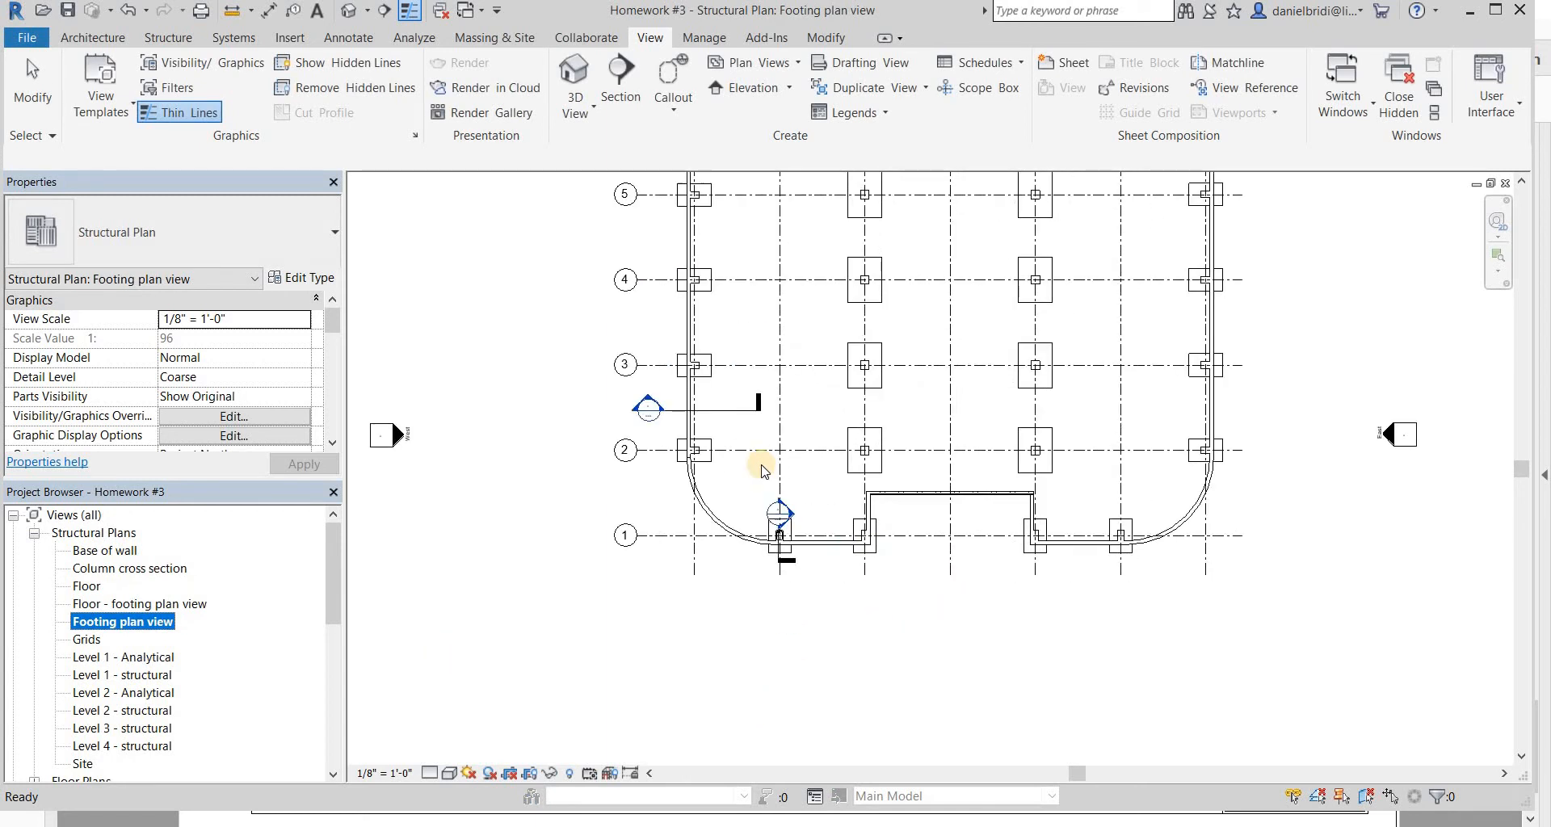
pyautogui.click(440, 774)
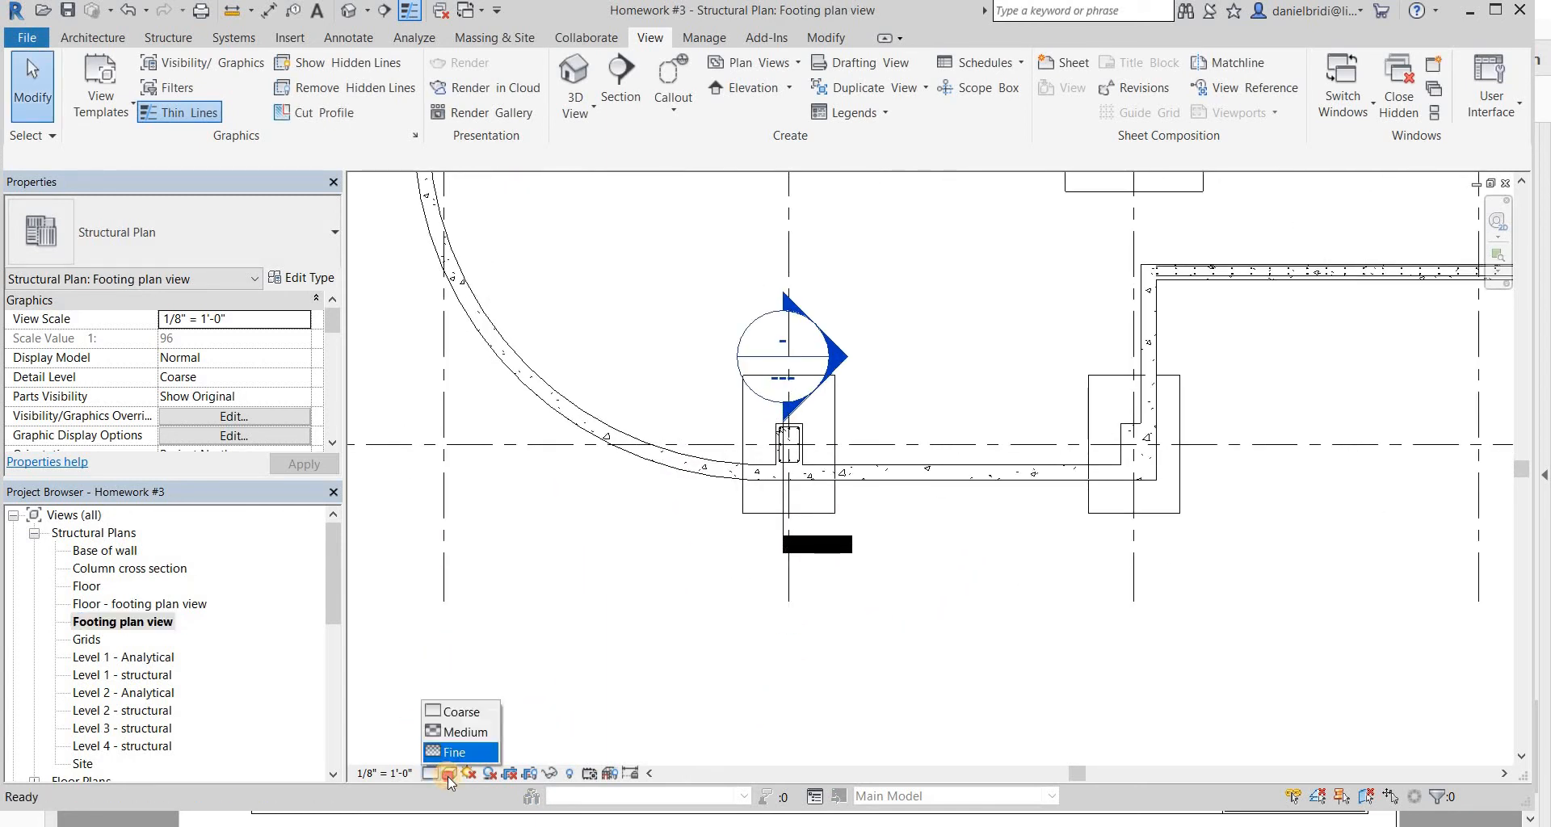
pyautogui.click(447, 777)
pyautogui.click(473, 694)
pyautogui.moveTo(775, 486)
pyautogui.mouseDown(button='middle')
pyautogui.moveTo(616, 490)
pyautogui.moveTo(735, 517)
pyautogui.mouseUp(button='middle')
pyautogui.scroll(2, 630, 491)
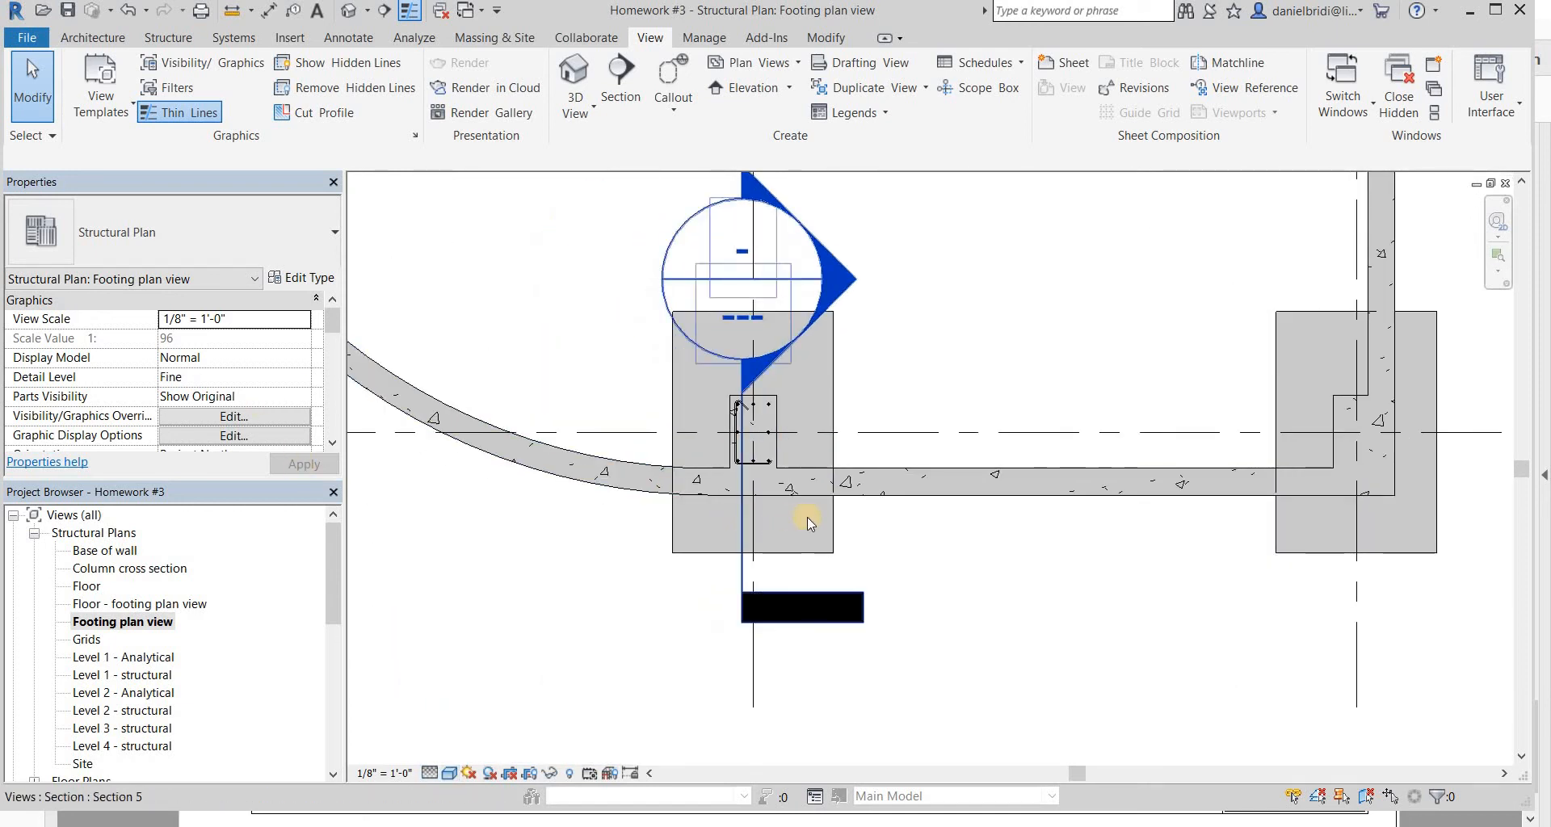
# - Set the Footing plan view's view range cut plane offset to -0.6 and inspect the reinforced footing
pyautogui.click(683, 405)
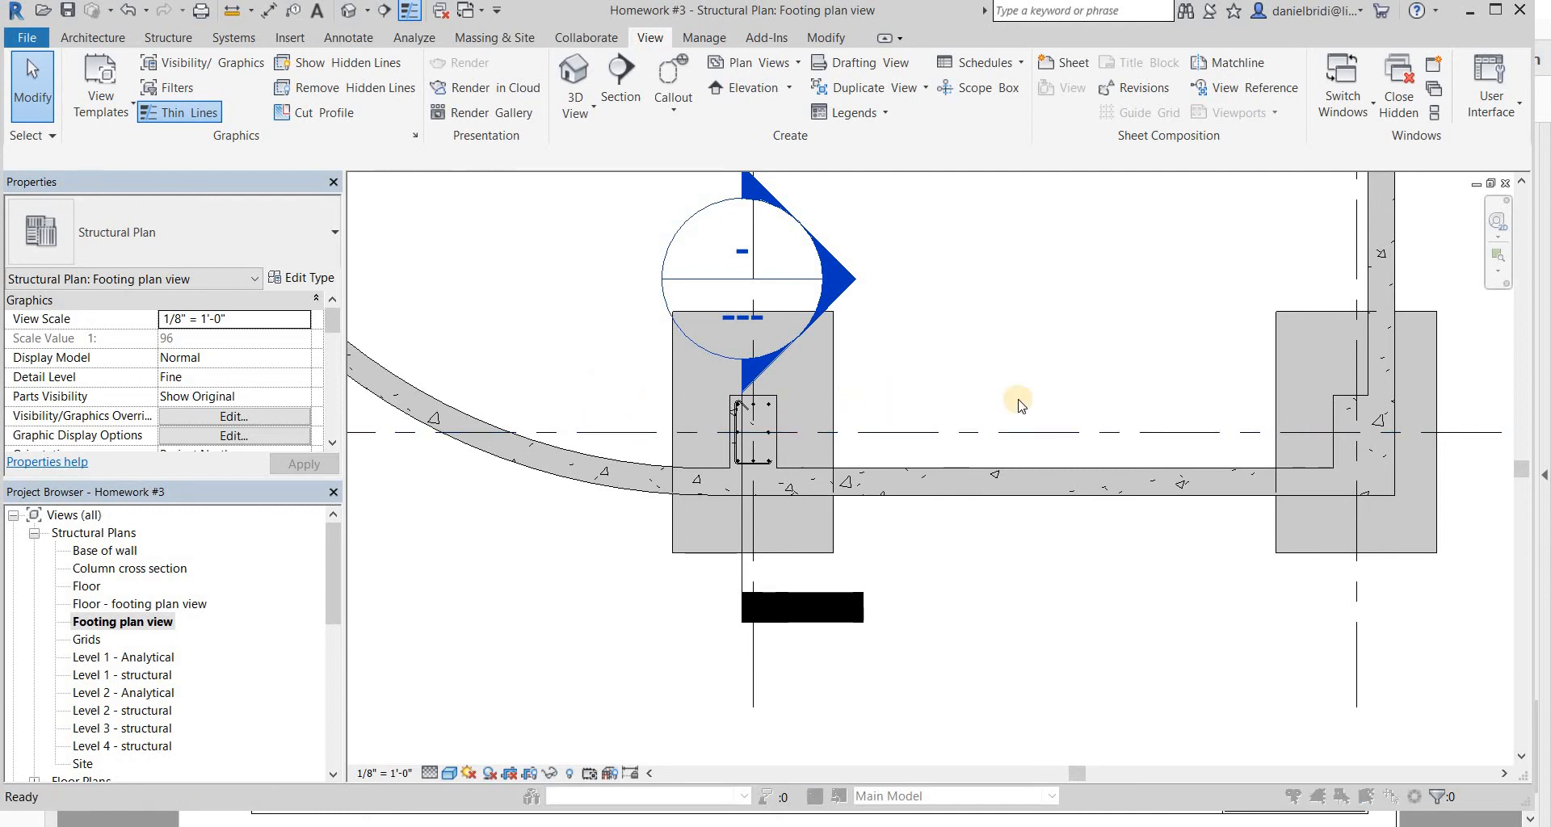
pyautogui.press('v')
pyautogui.press('r')
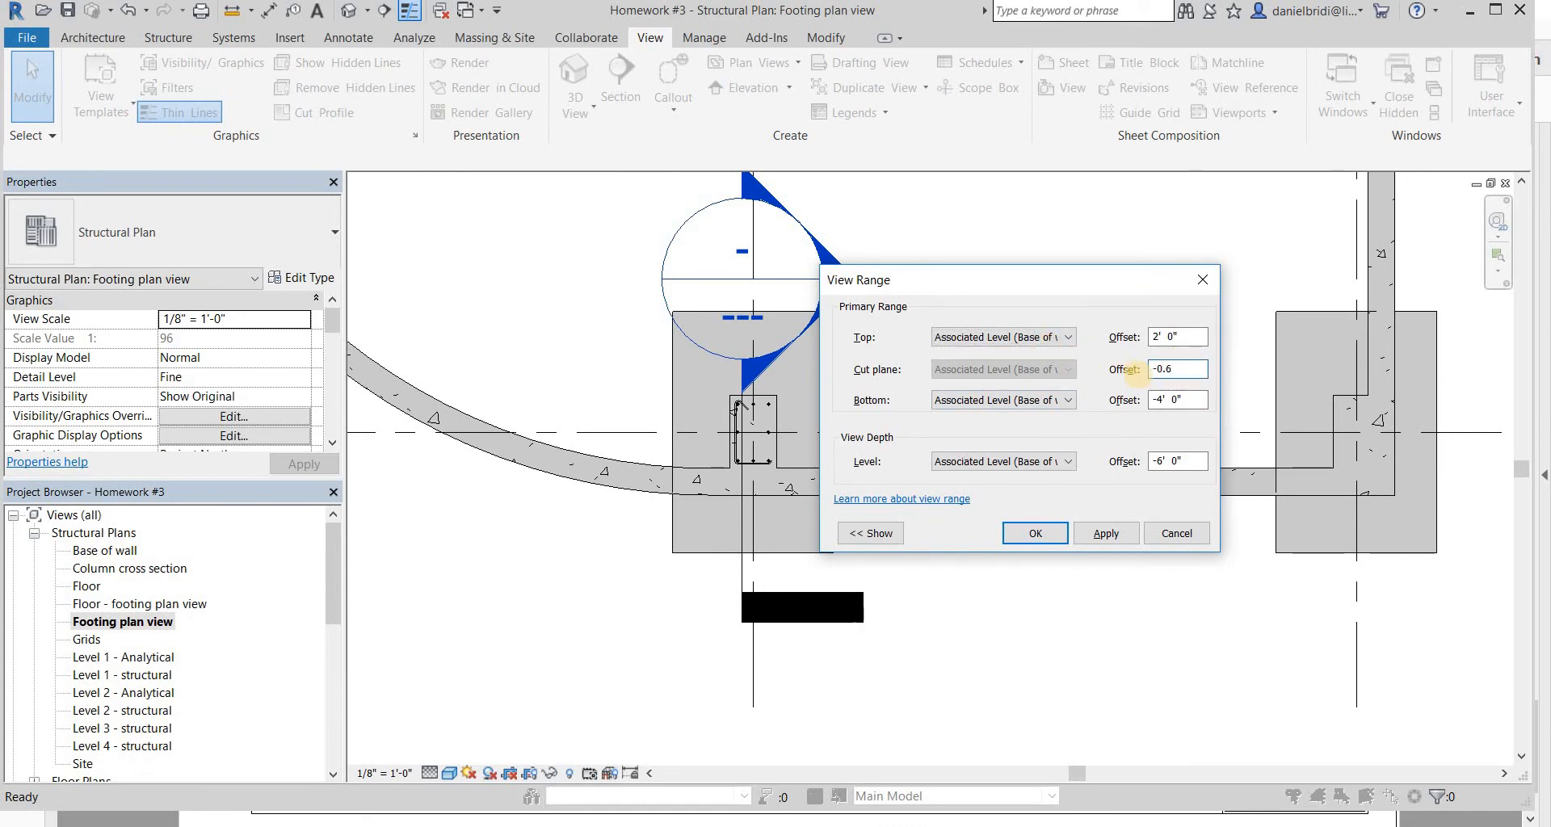
pyautogui.press('Return')
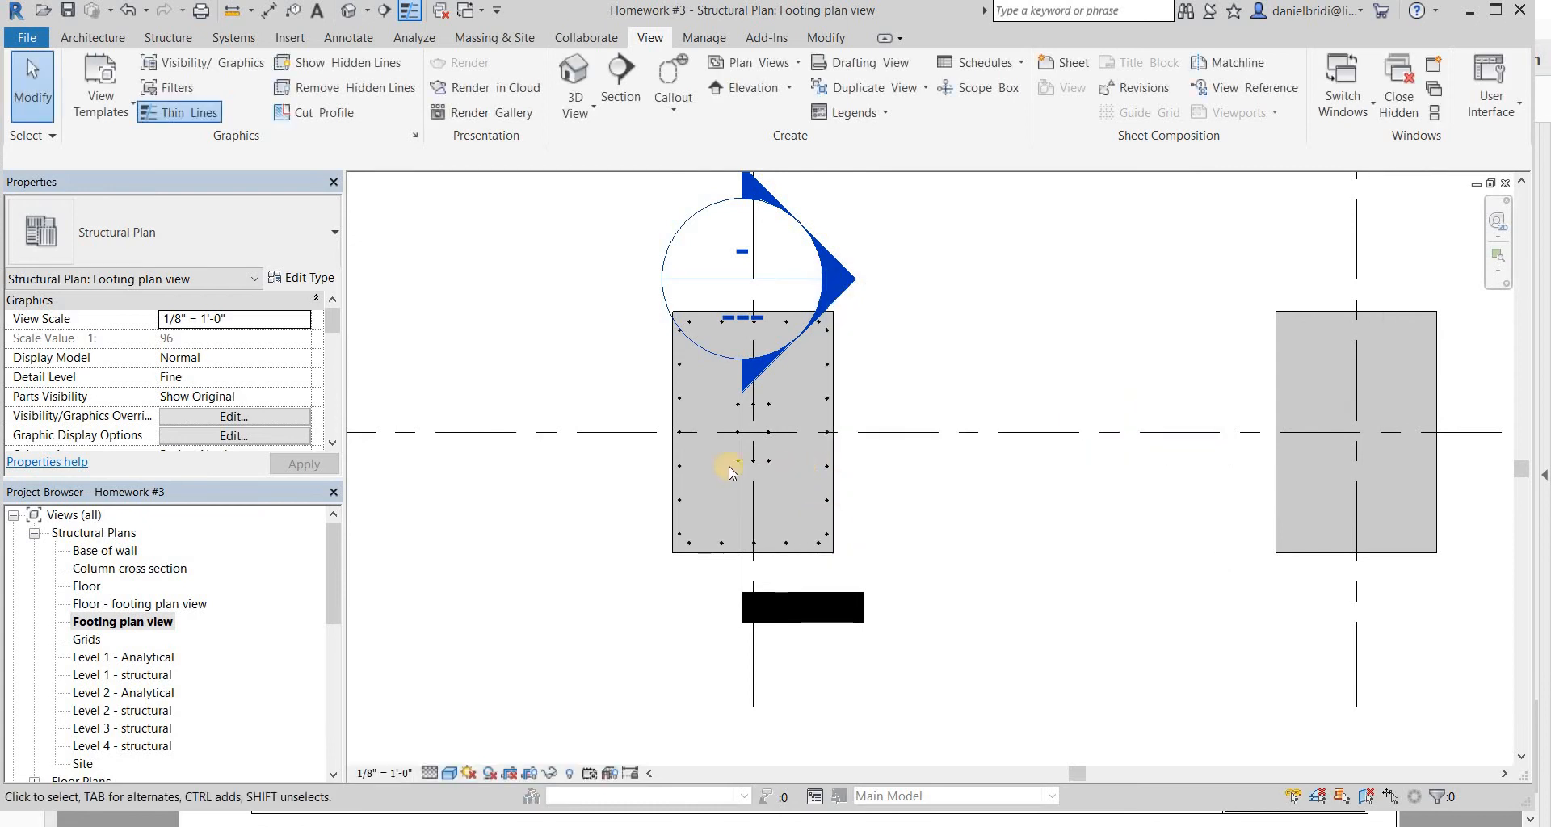
pyautogui.scroll(4, 729, 471)
pyautogui.scroll(-2, 760, 478)
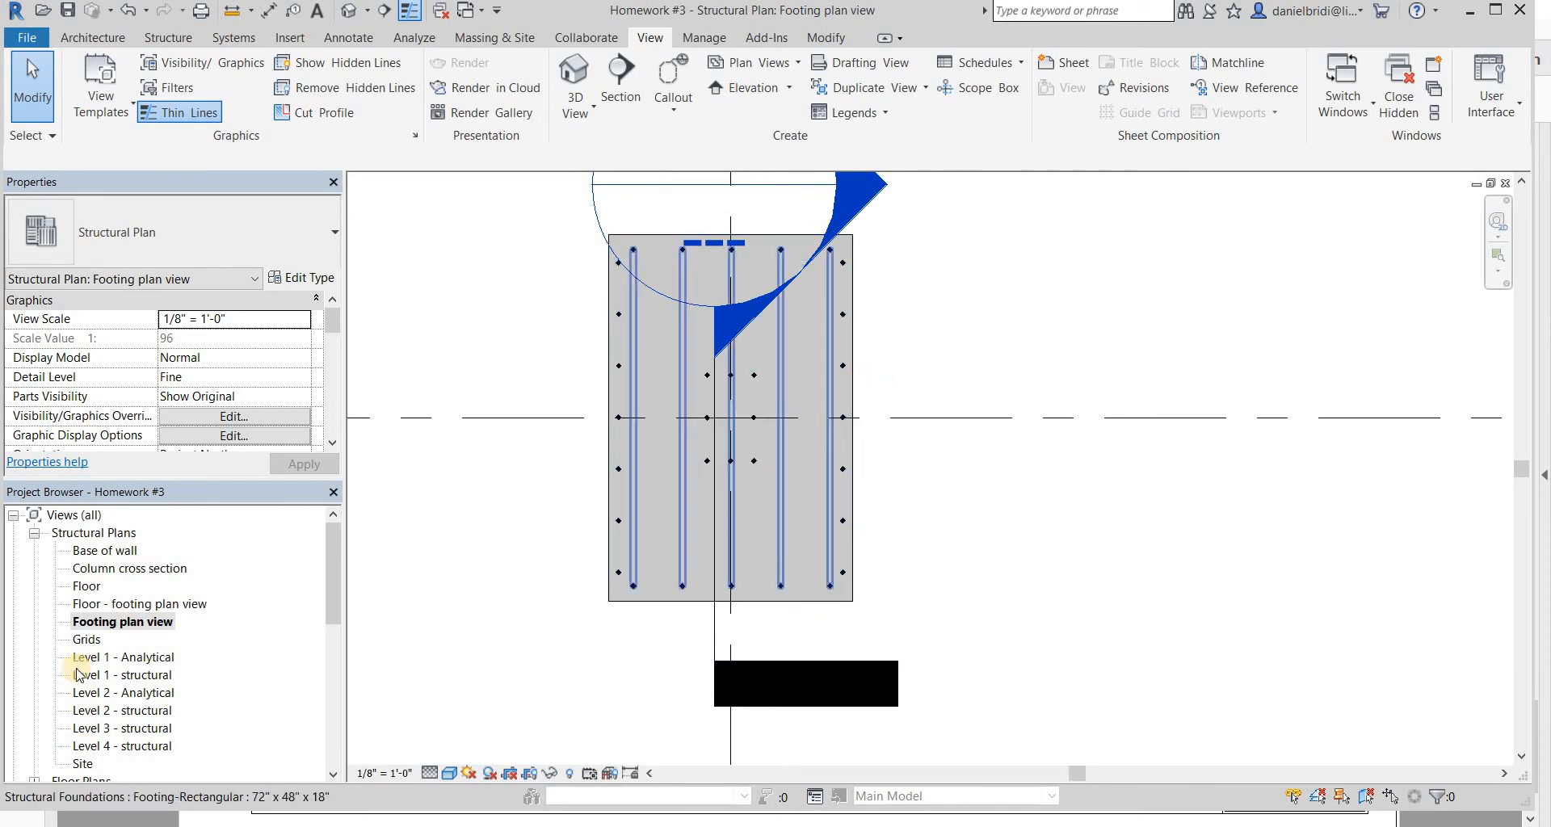
# - Open the South elevation and examine the footing's depth relative to the Base of wall level
pyautogui.scroll(-5, 93, 670)
pyautogui.doubleClick(97, 673)
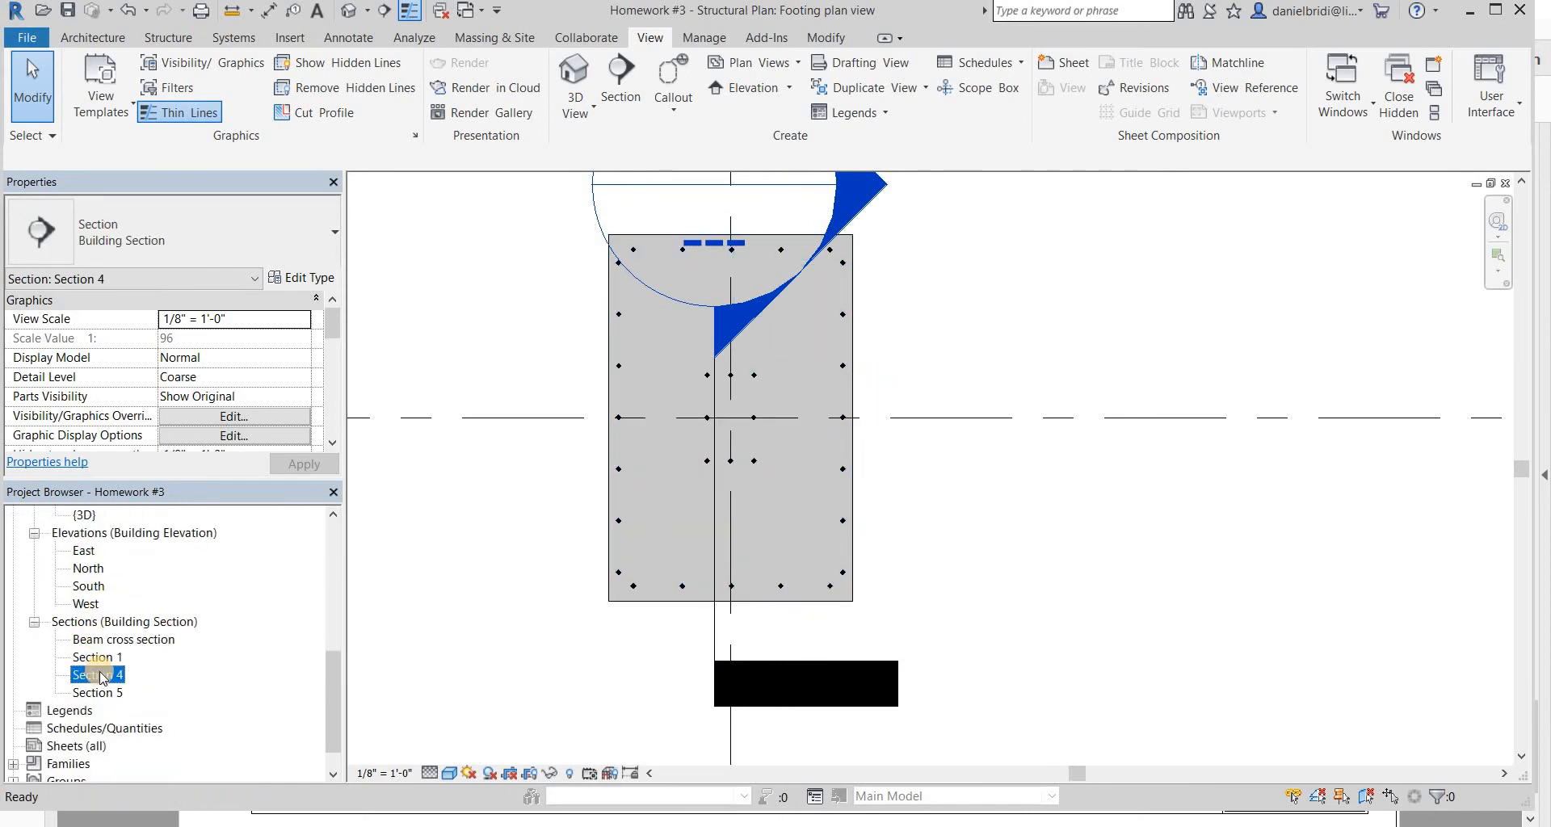
pyautogui.doubleClick(89, 585)
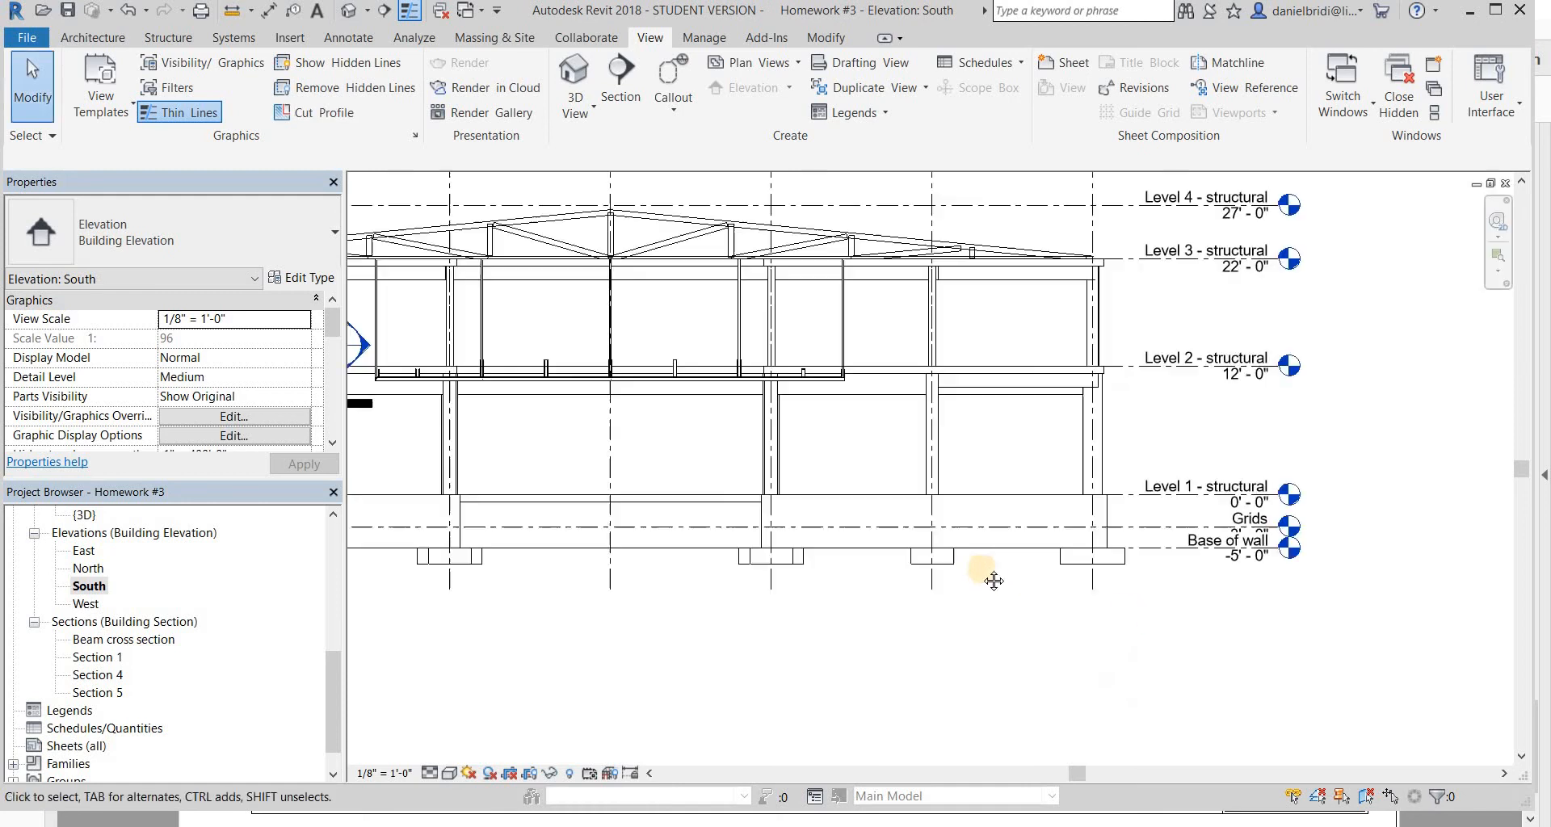
pyautogui.scroll(5, 981, 515)
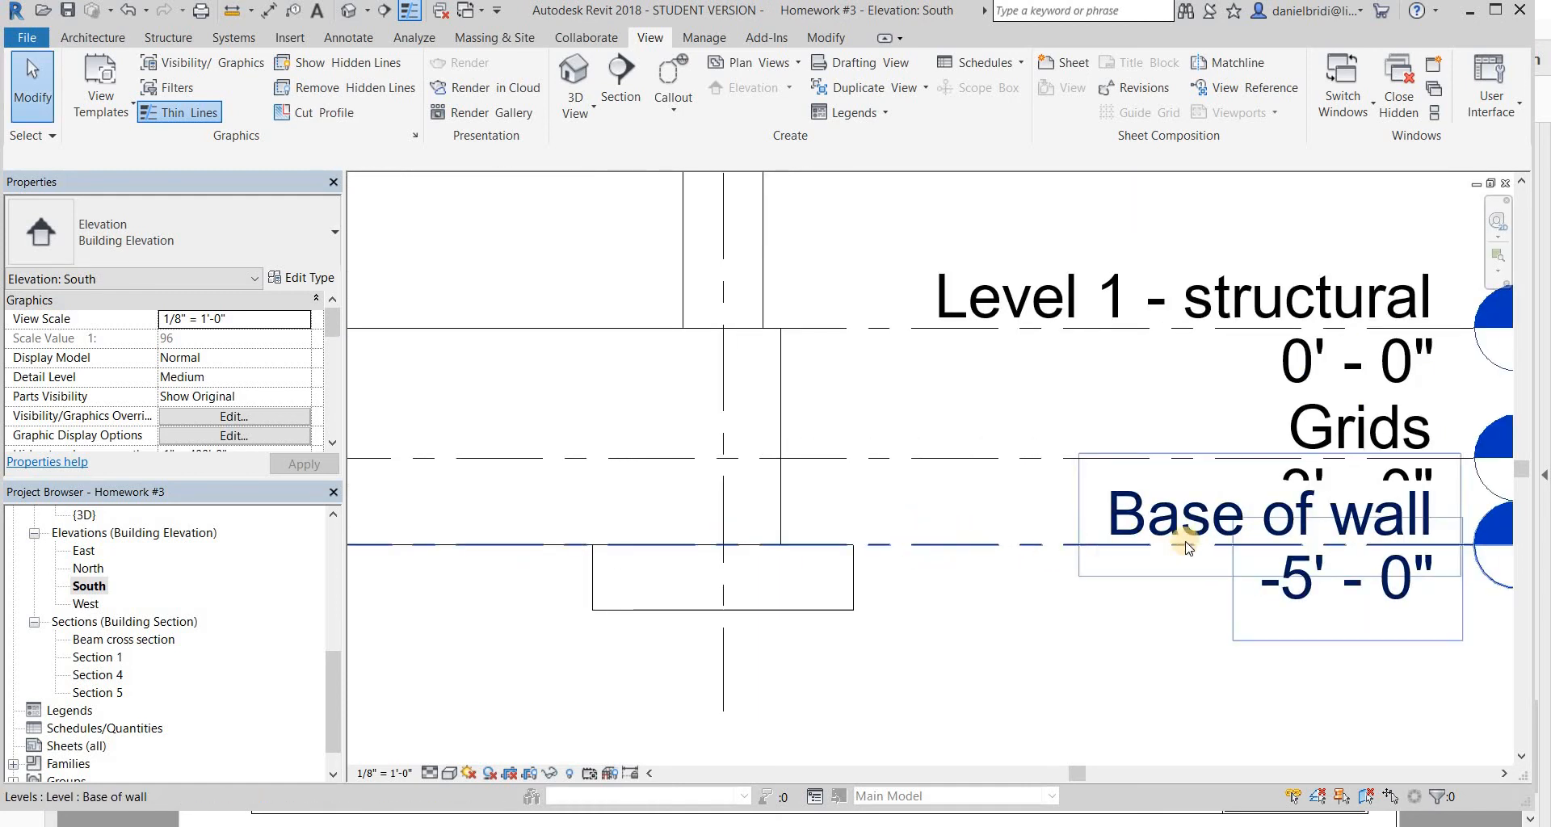
pyautogui.moveTo(840, 552); pyautogui.dragTo(727, 552, button='middle')
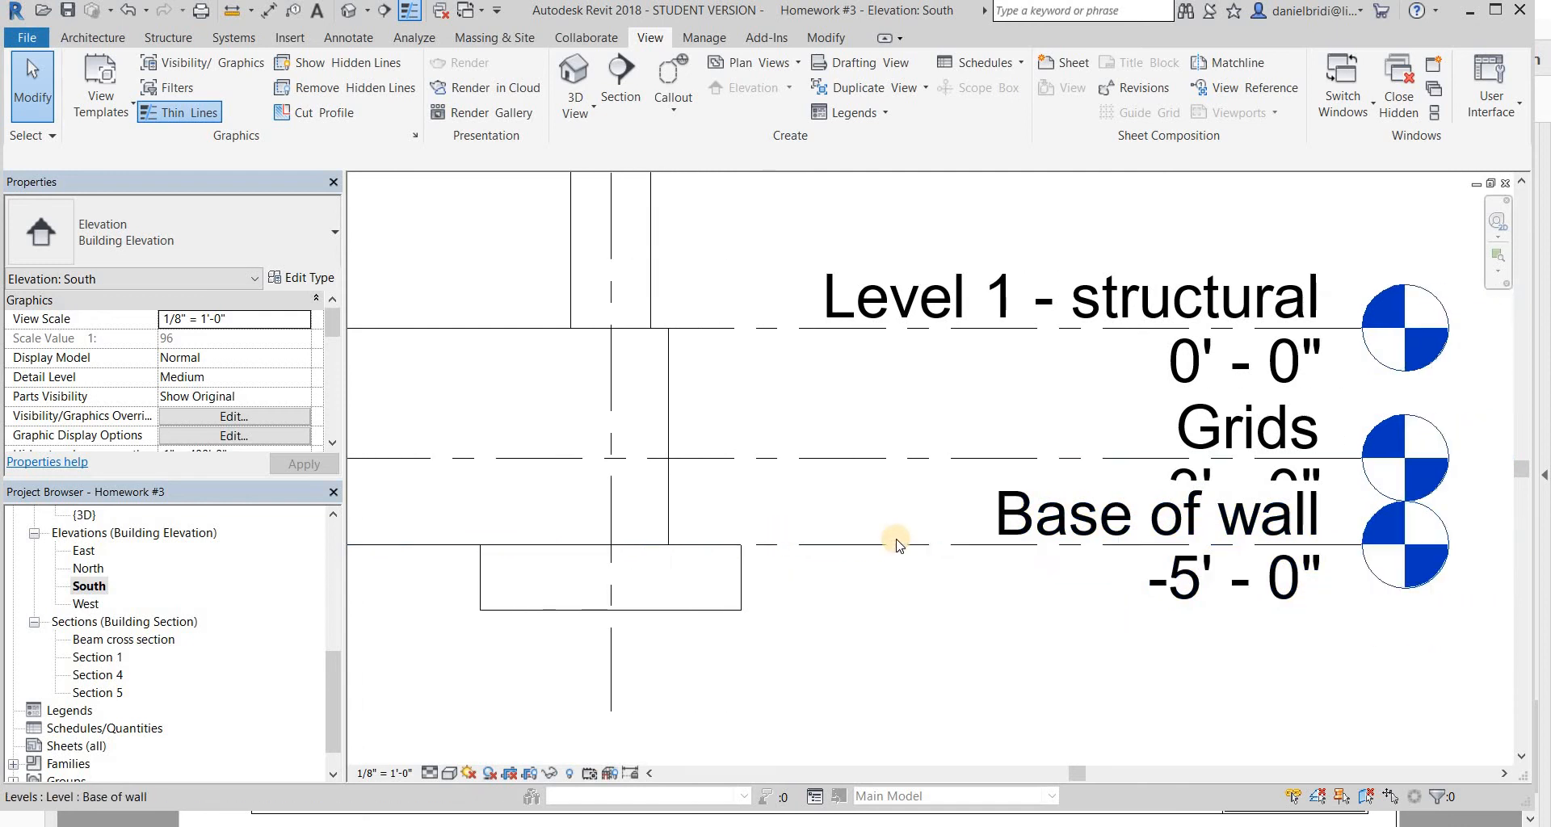
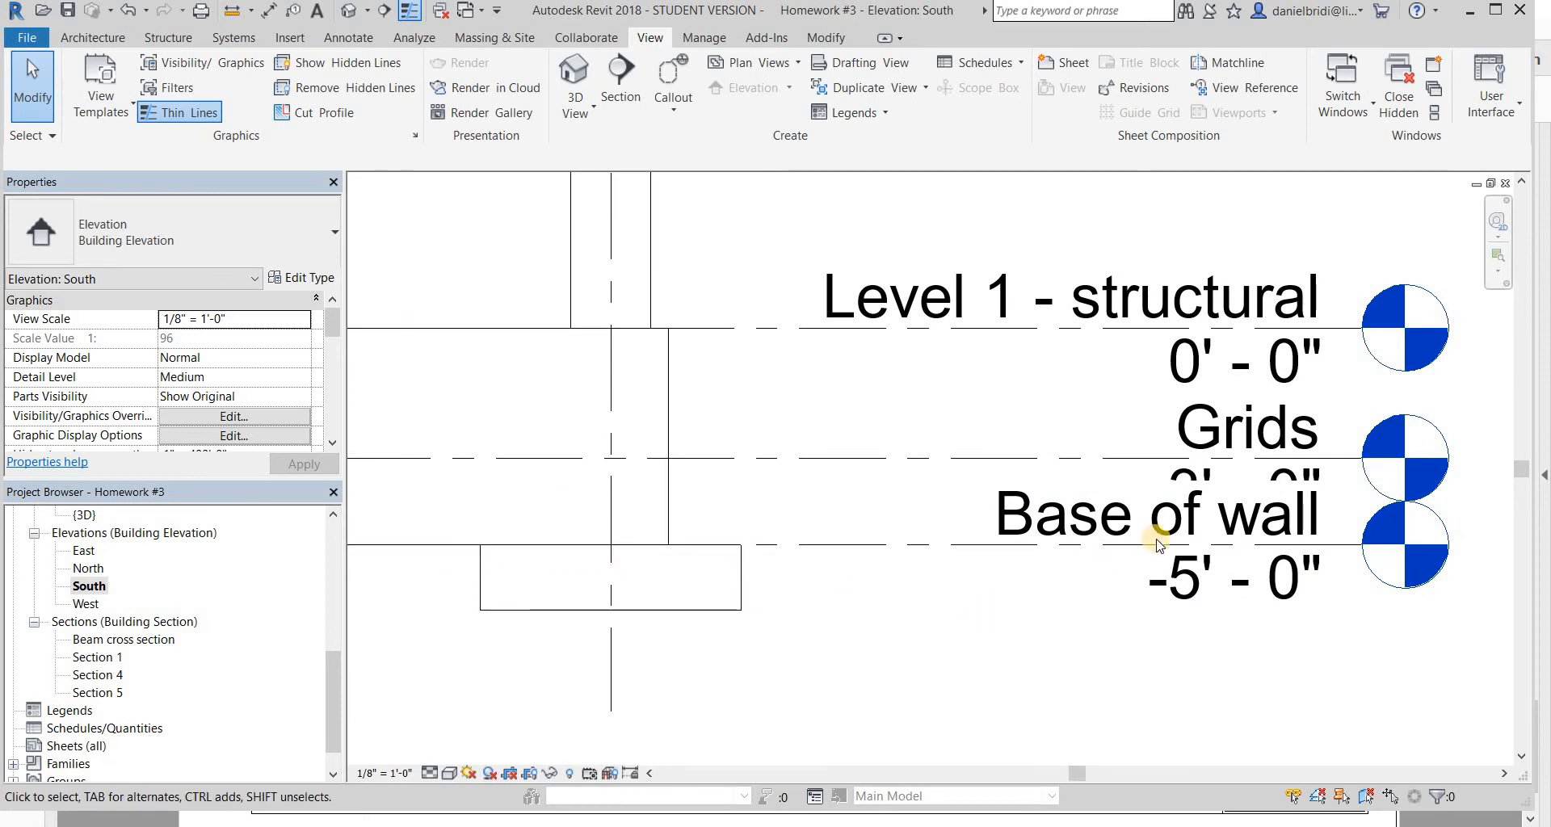
# - Open the existing Floor - footing plan view to examine how it displays the footings
pyautogui.click(133, 534)
pyautogui.scroll(10, 130, 557)
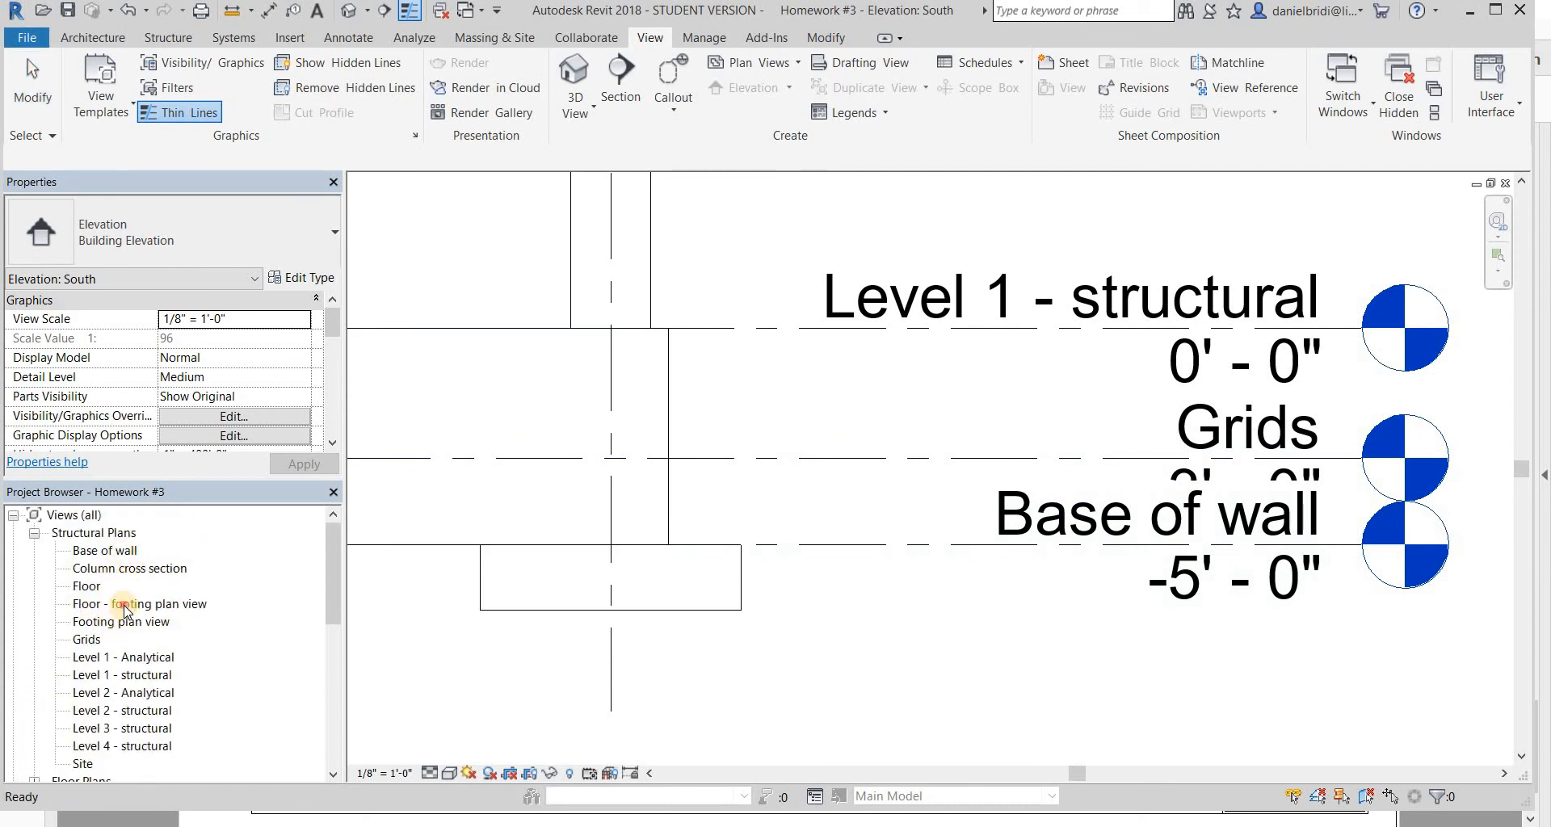
pyautogui.doubleClick(125, 606)
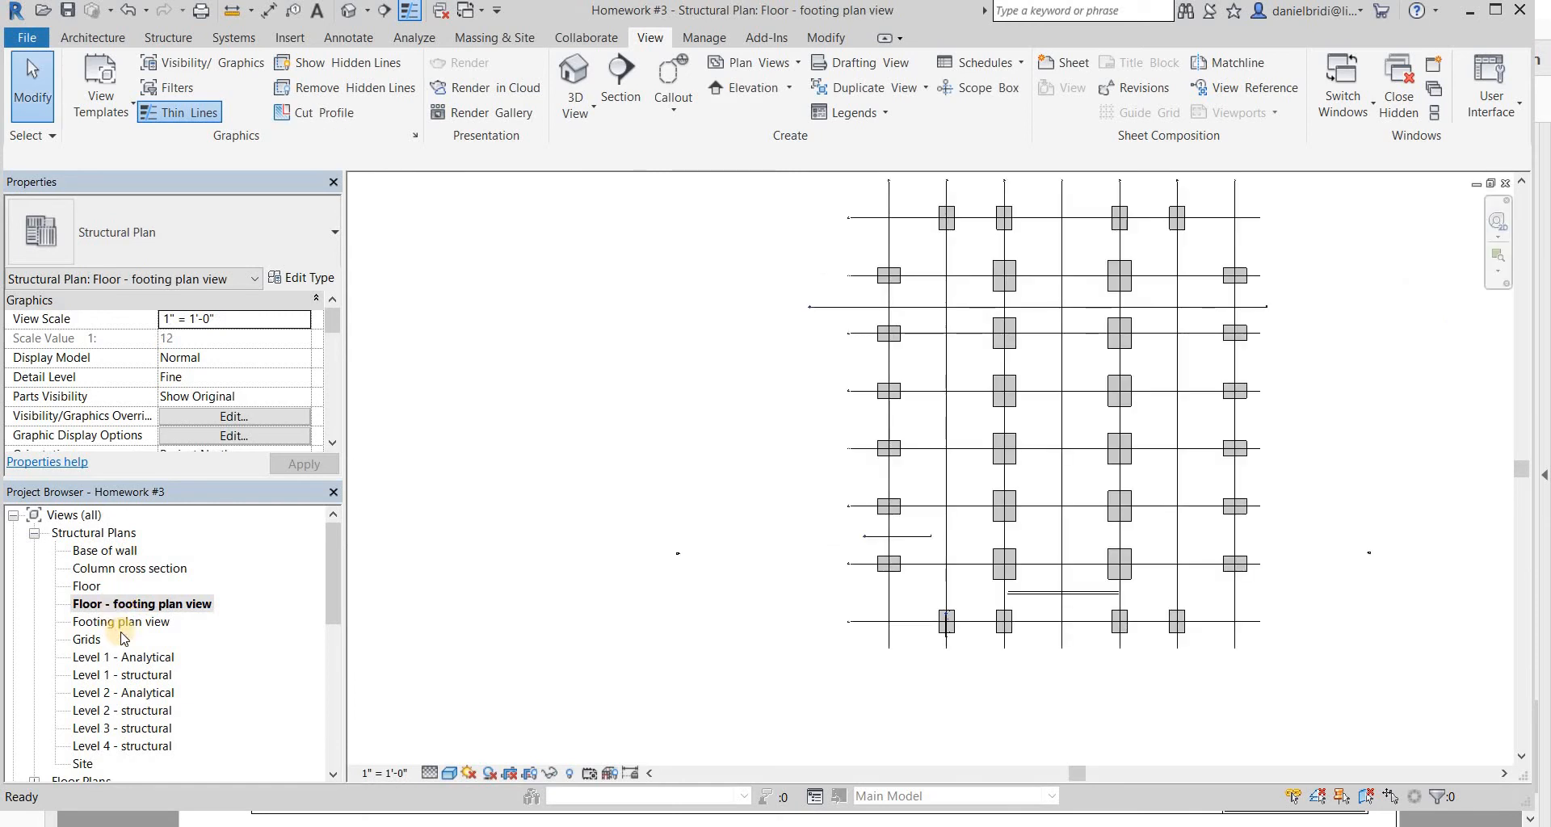
# - Reopen the Footing plan view and make all of the footing's rebar sets display unobscured in that view
pyautogui.doubleClick(121, 622)
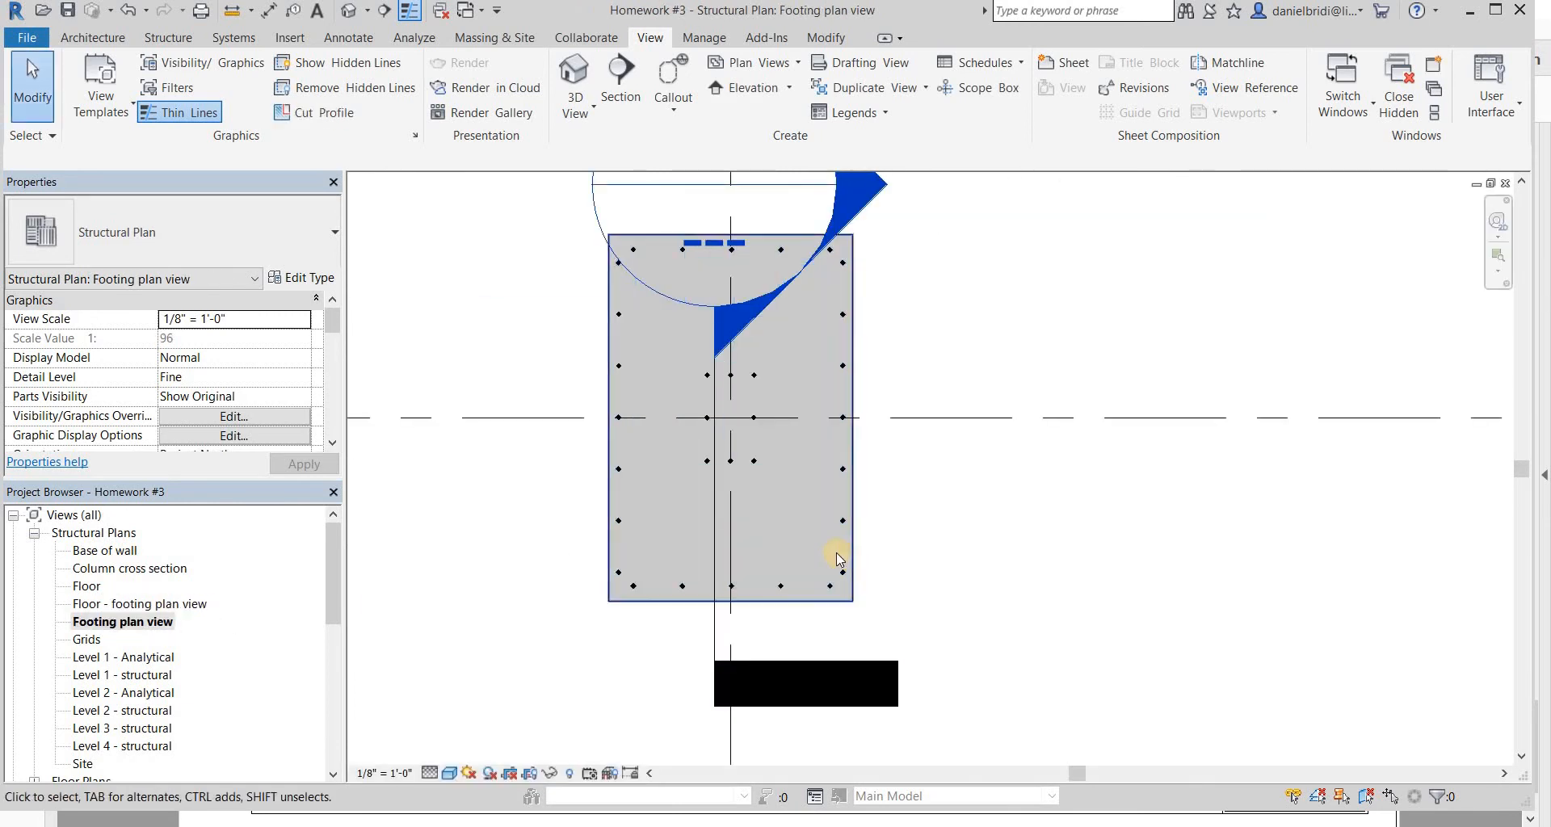
pyautogui.moveTo(495, 221); pyautogui.dragTo(920, 612)
pyautogui.click(816, 81)
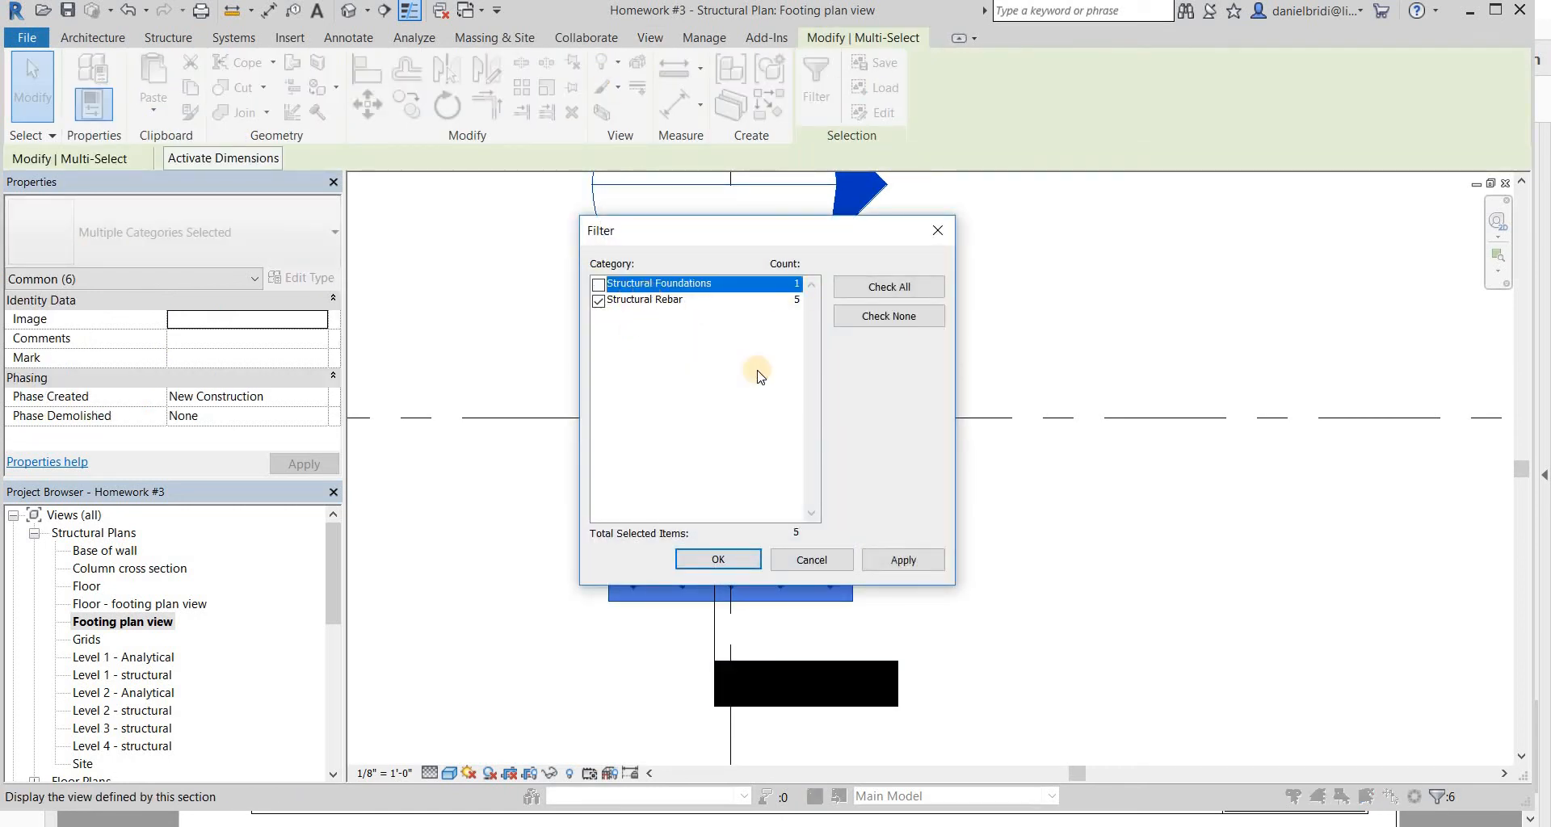
pyautogui.press('Return')
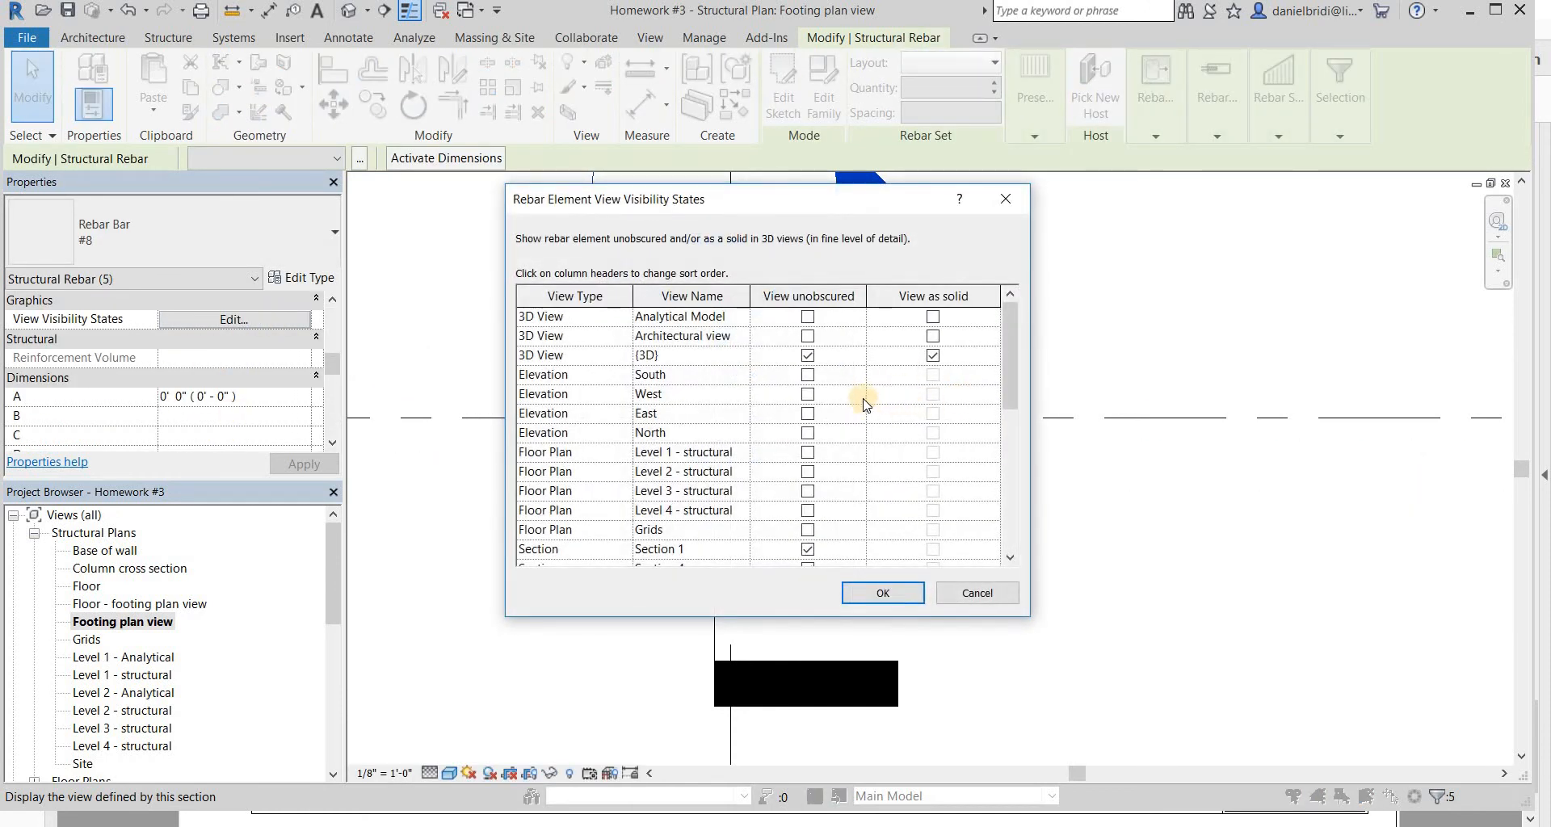
pyautogui.scroll(-6, 742, 515)
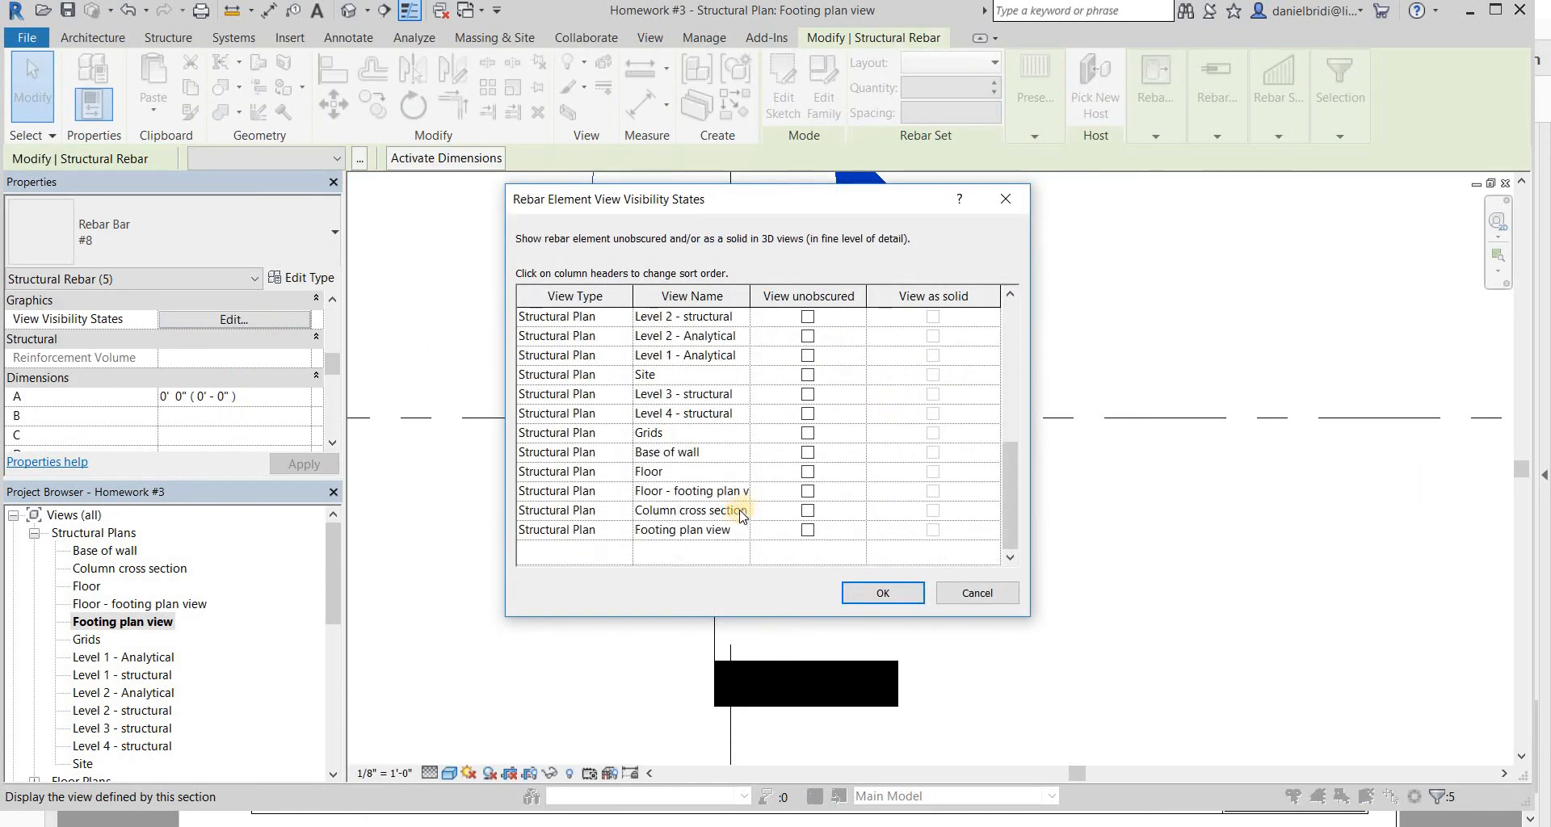
pyautogui.click(807, 529)
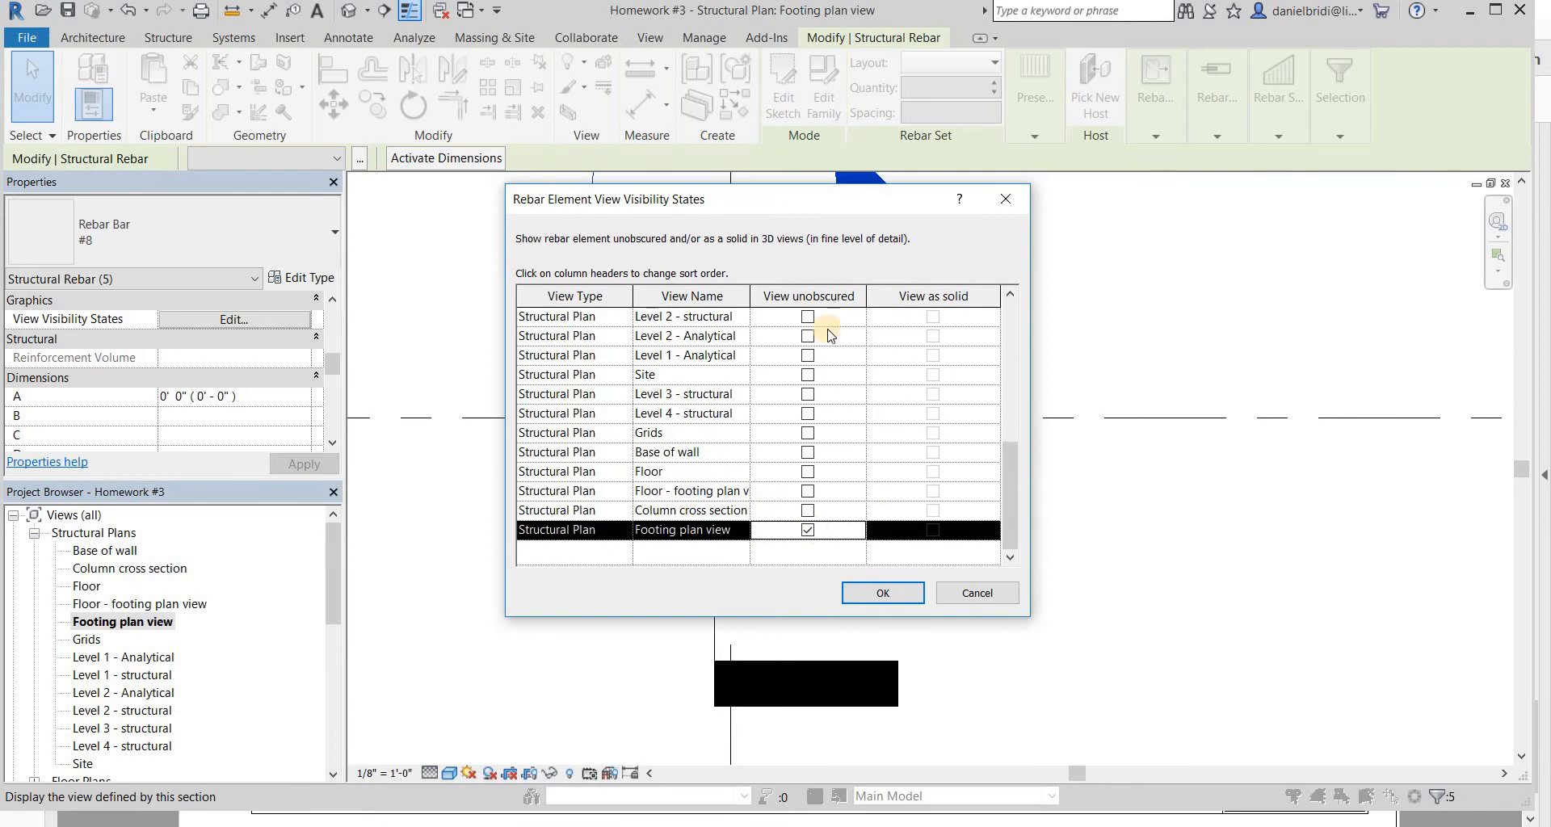
pyautogui.click(883, 592)
pyautogui.click(934, 492)
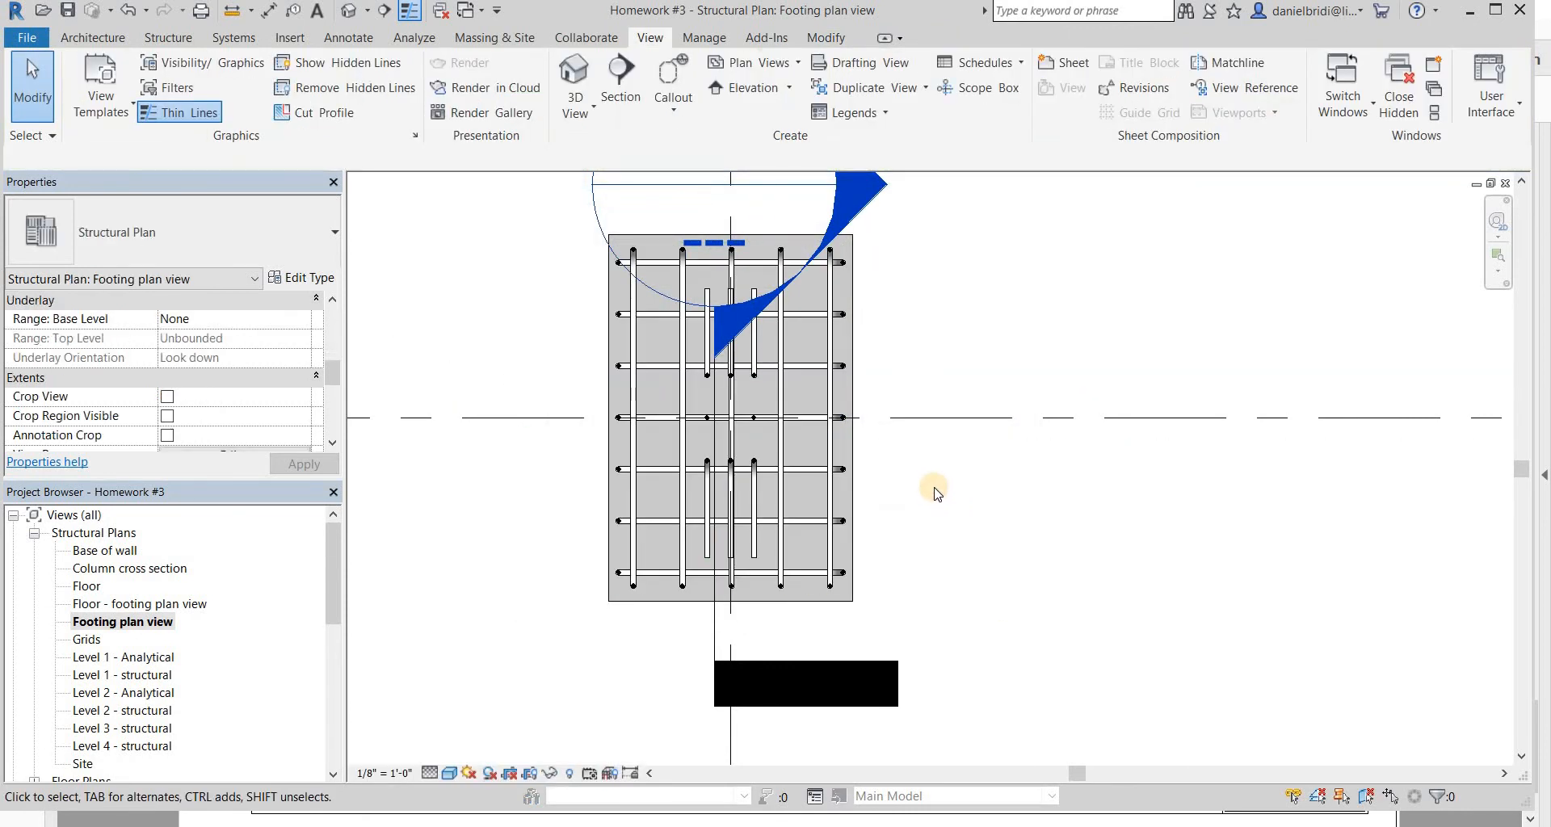
# - Turn on the view's crop and visible crop region, and shrink it tightly around the reinforced footing at grids B and 1
pyautogui.scroll(-5, 949, 493)
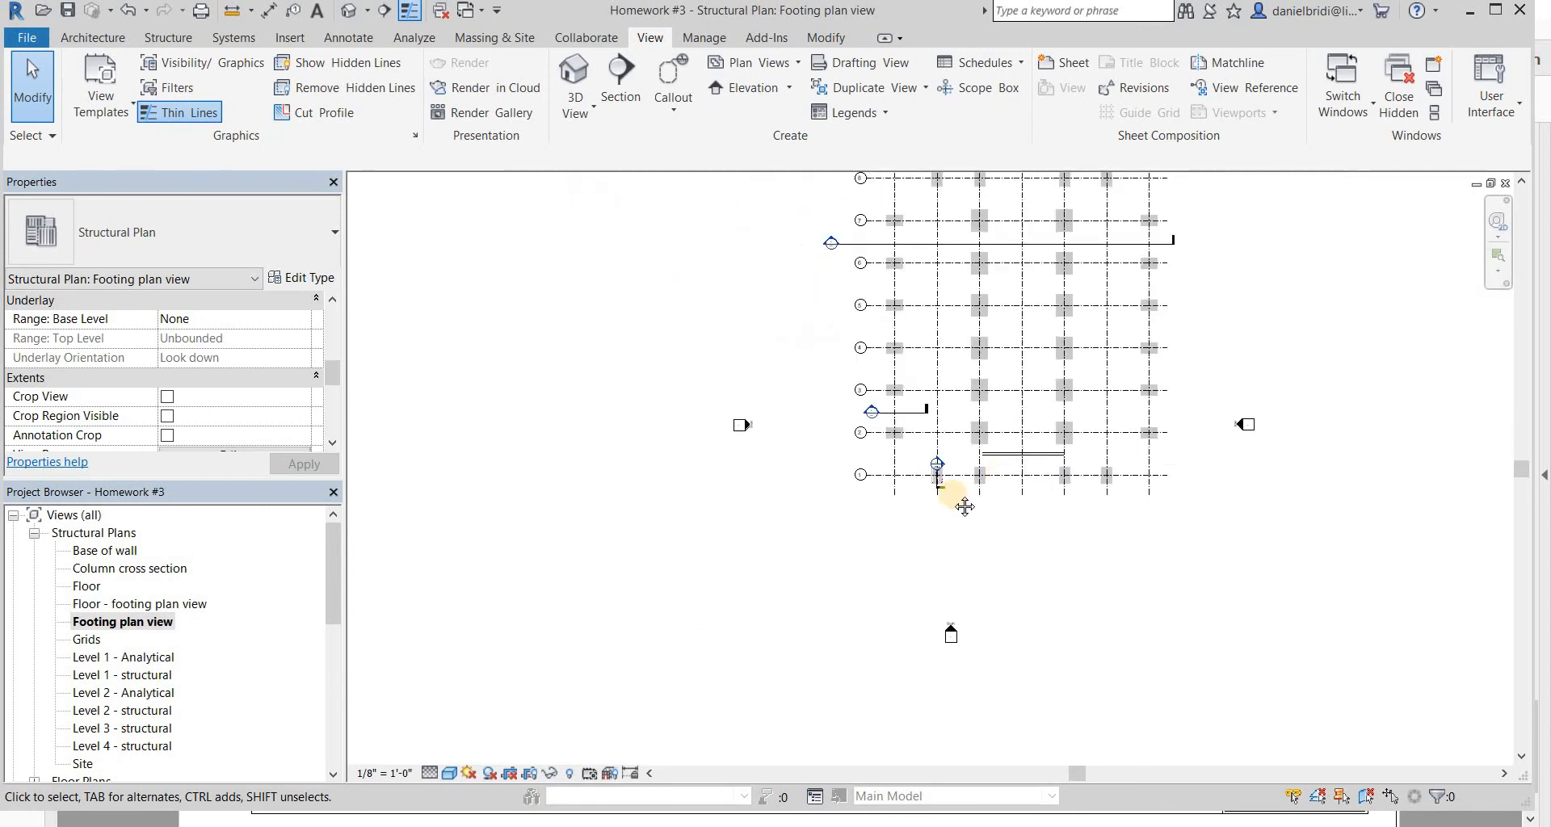
pyautogui.moveTo(531, 680); pyautogui.dragTo(454, 701, button='middle')
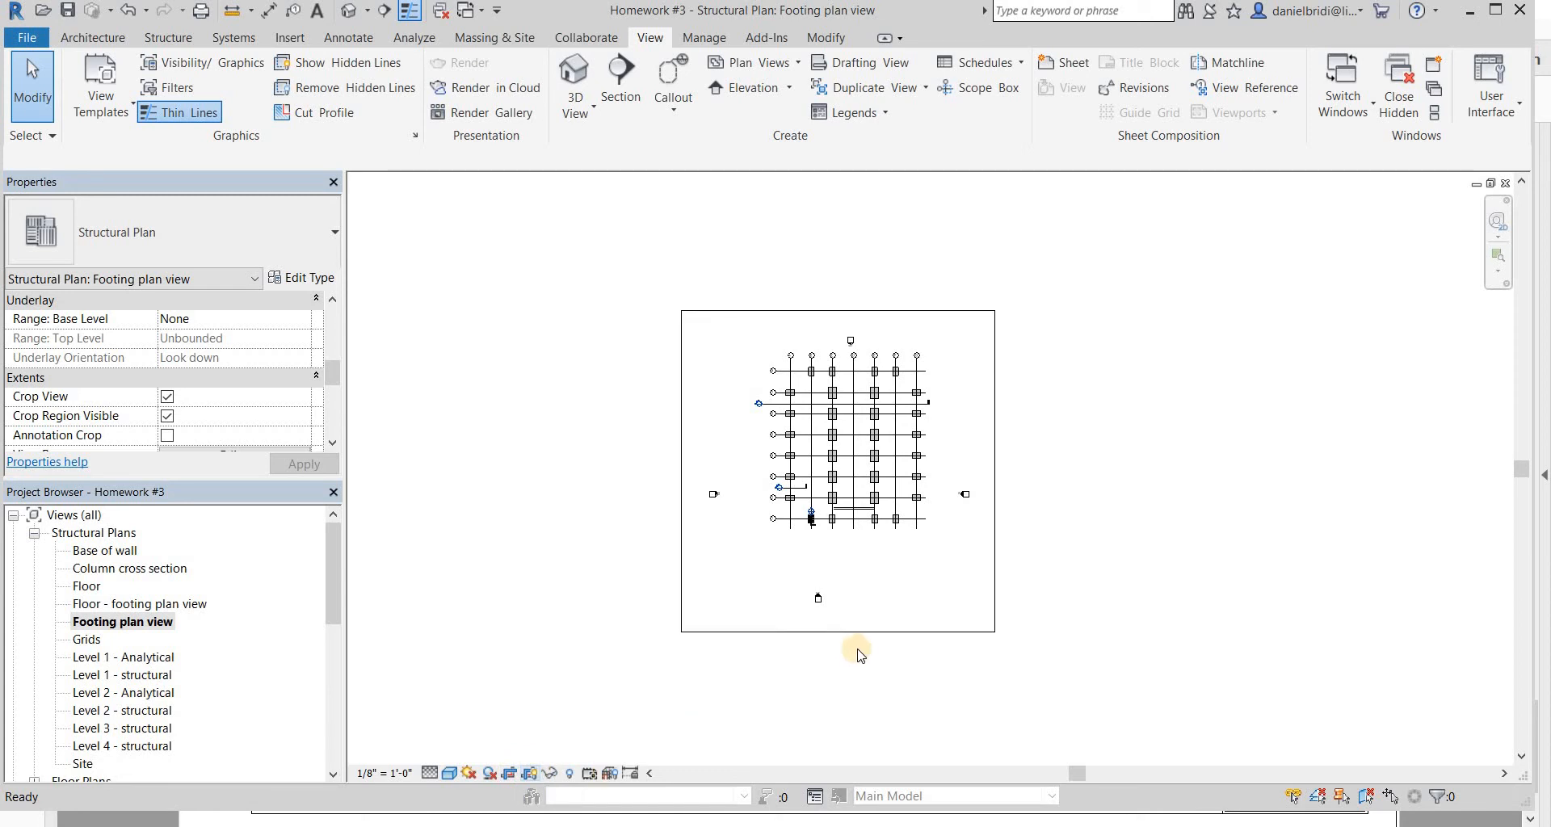
pyautogui.click(833, 631)
pyautogui.moveTo(838, 631); pyautogui.dragTo(854, 526)
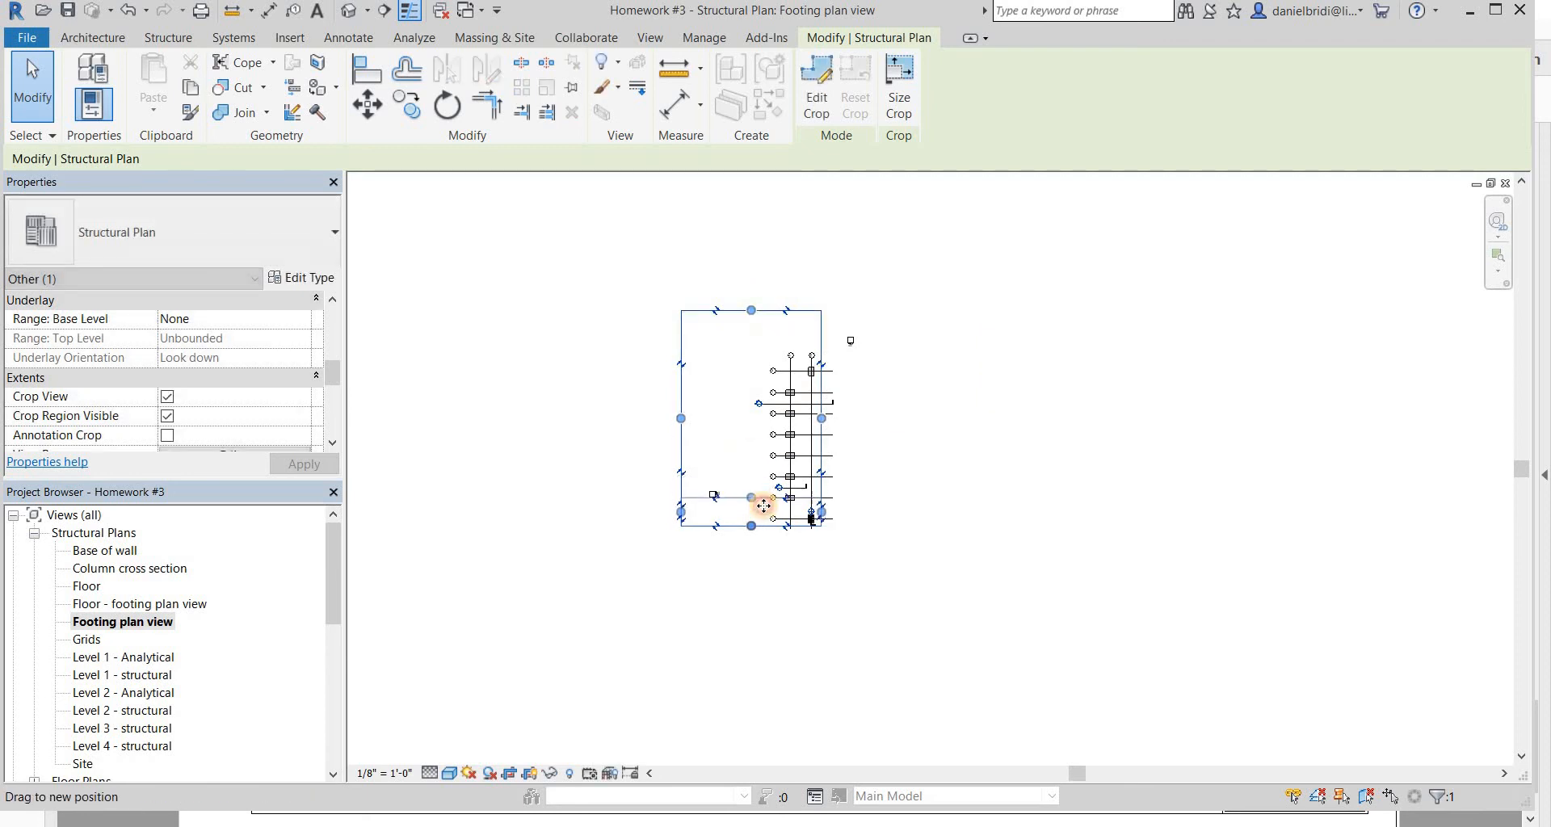
pyautogui.moveTo(764, 506); pyautogui.dragTo(791, 514)
pyautogui.scroll(5, 791, 515)
pyautogui.moveTo(633, 516); pyautogui.dragTo(682, 518, button='middle')
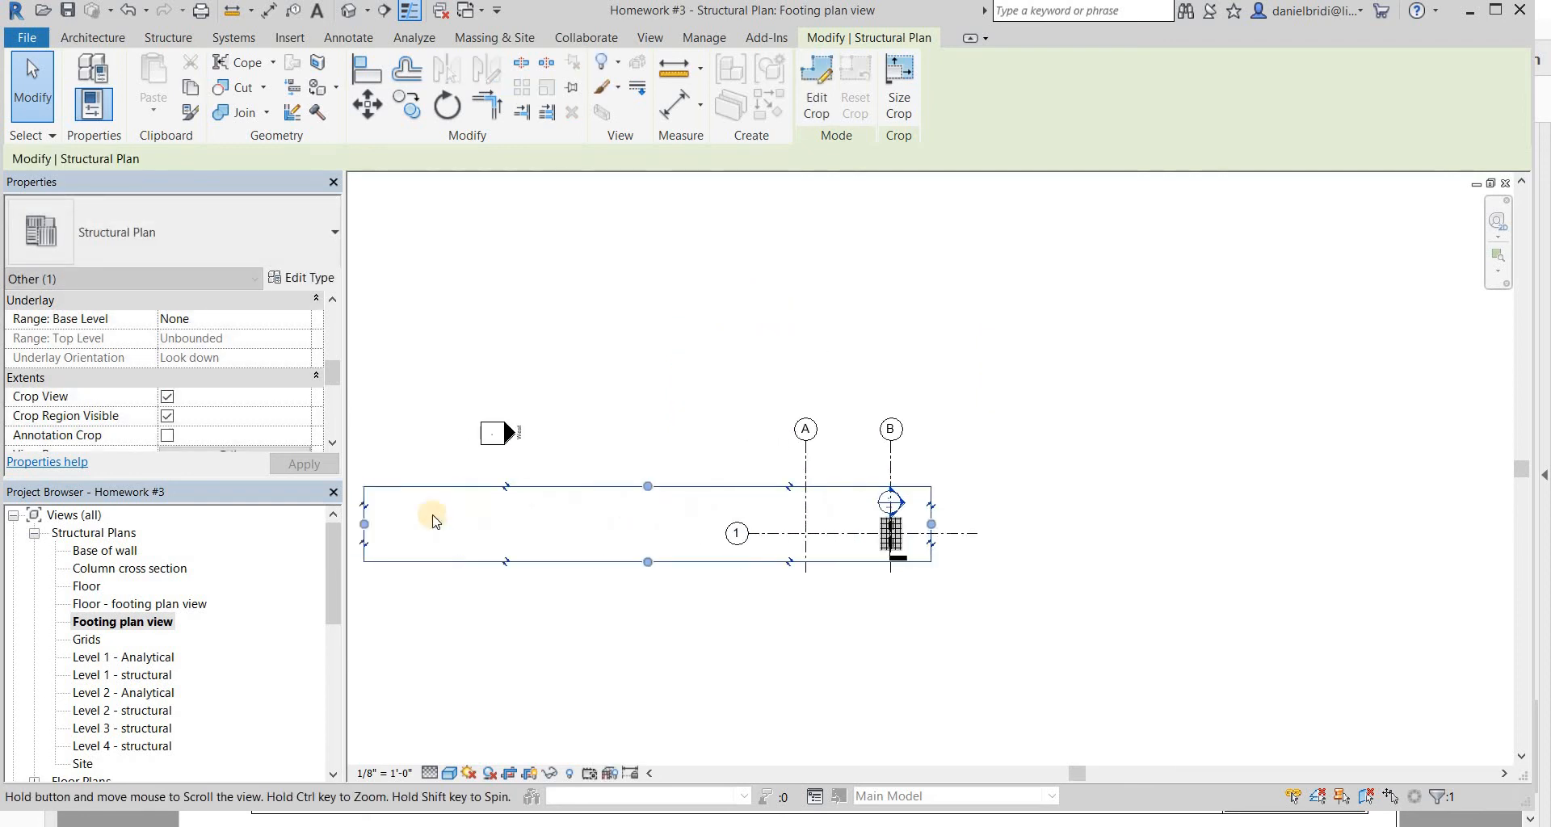
pyautogui.moveTo(432, 521); pyautogui.dragTo(449, 526, button='middle')
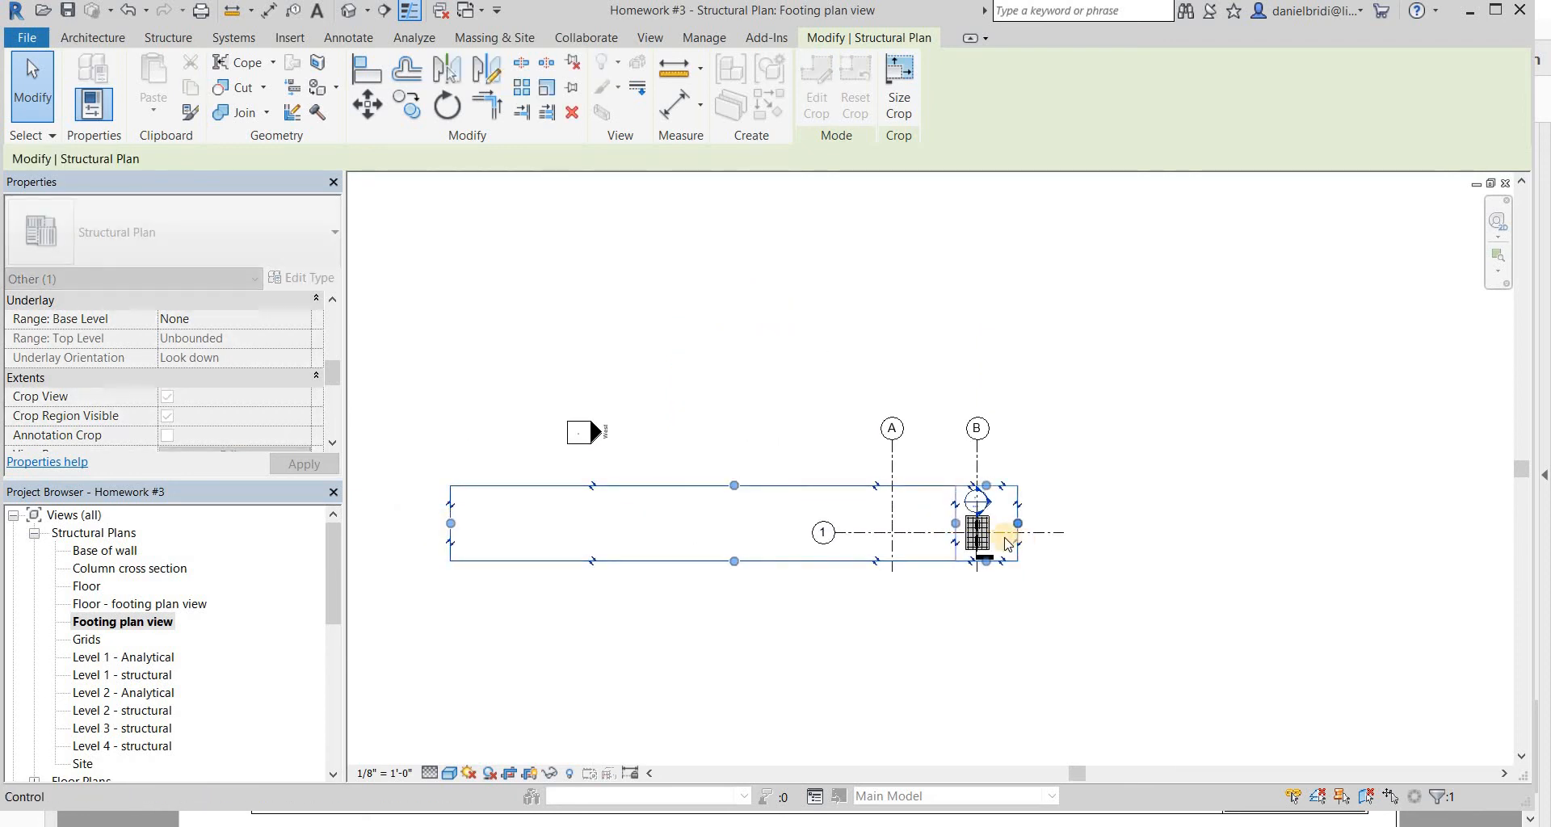
pyautogui.scroll(5, 970, 529)
pyautogui.click(974, 561)
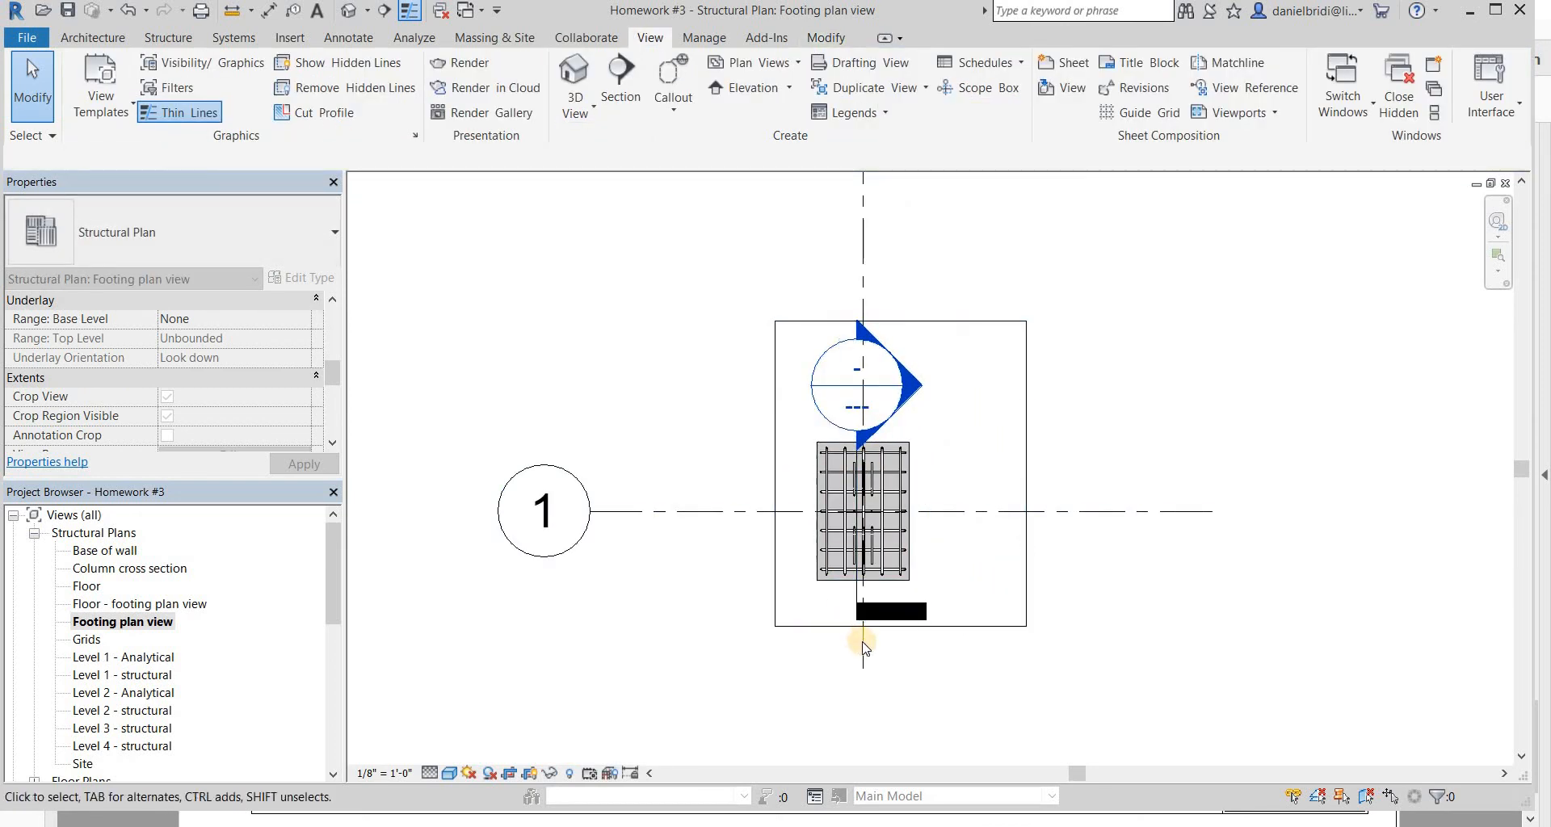
# - Hide grid line B in the cropped Footing plan view
pyautogui.click(863, 647)
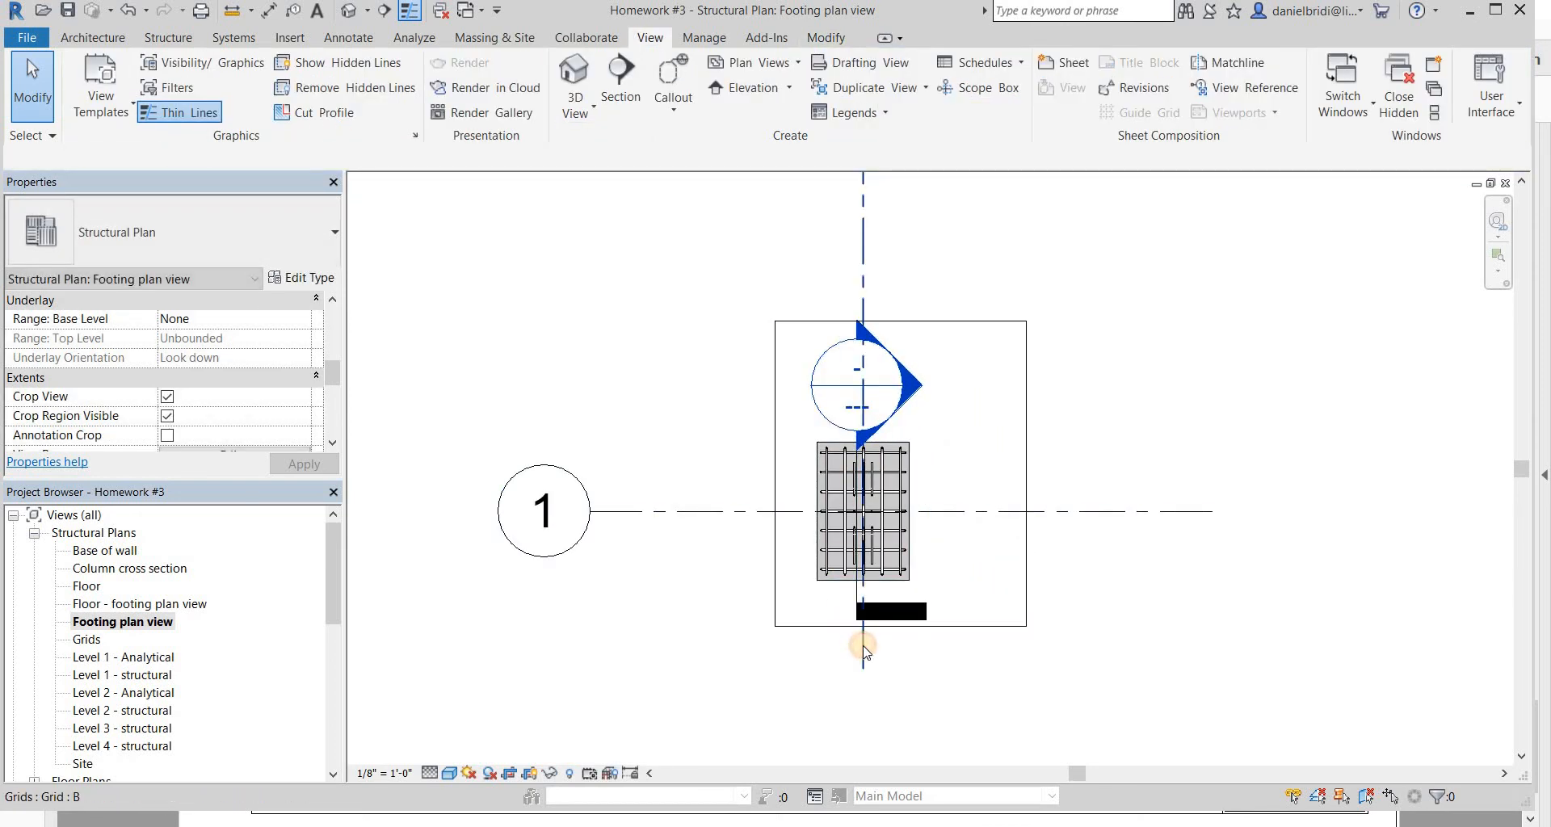
pyautogui.click(897, 482)
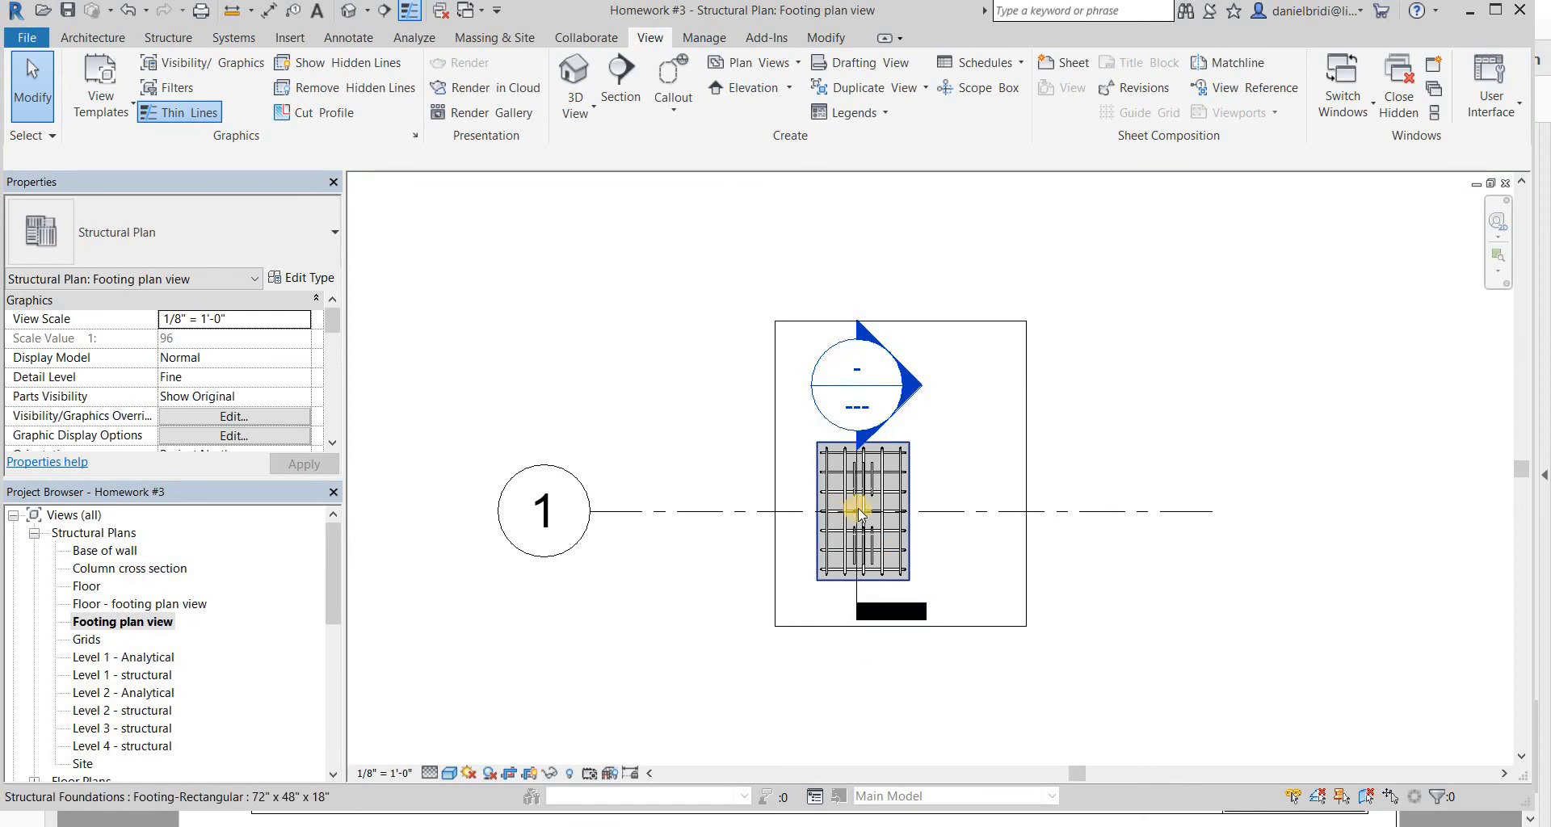
pyautogui.scroll(2, 899, 549)
# - Set the Footing plan view's scale to 1" = 1'-0"
pyautogui.click(917, 592)
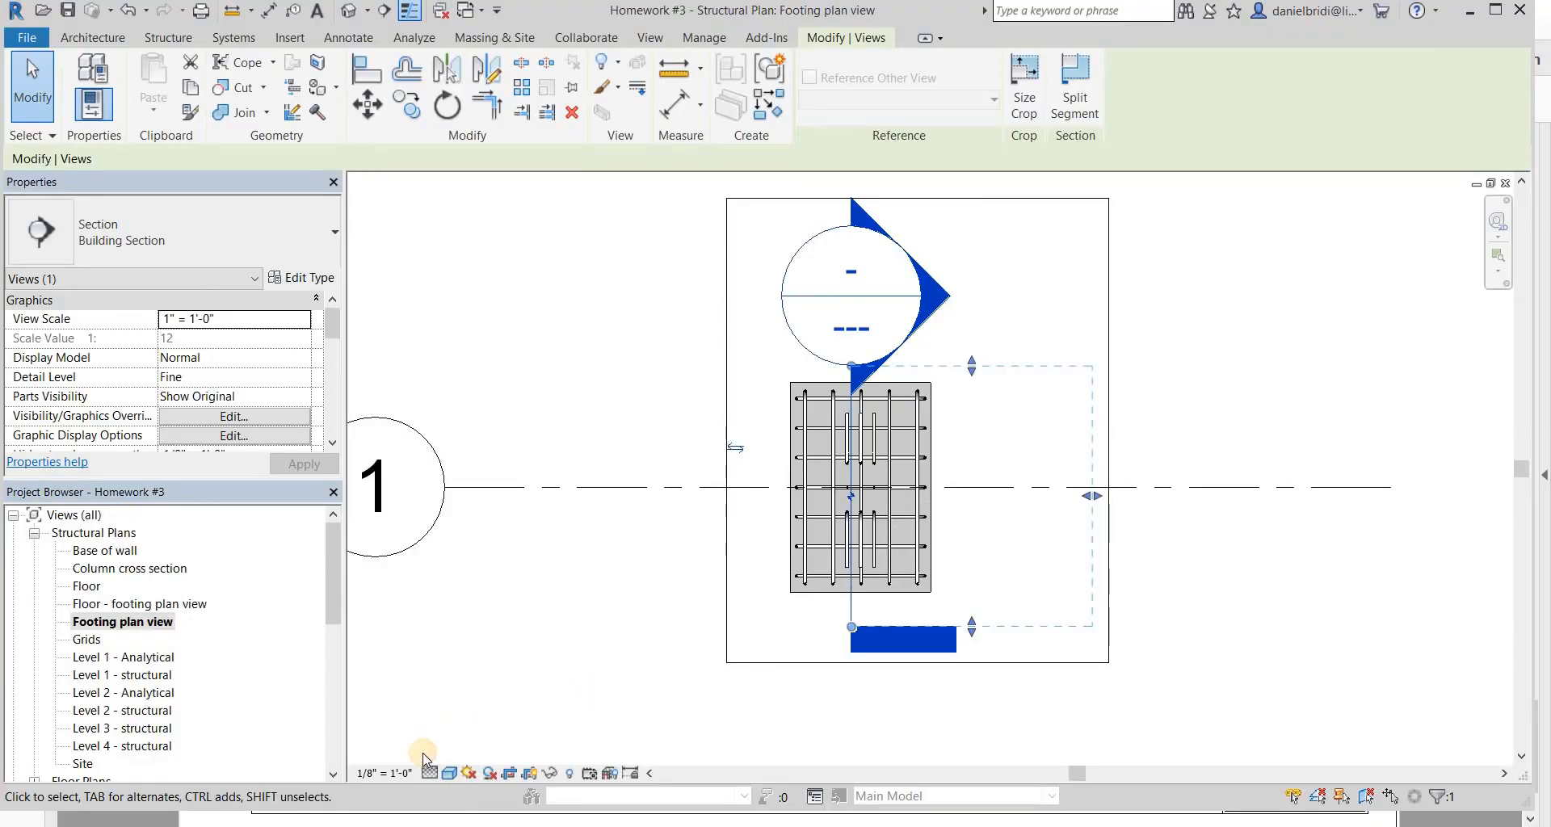
pyautogui.click(415, 755)
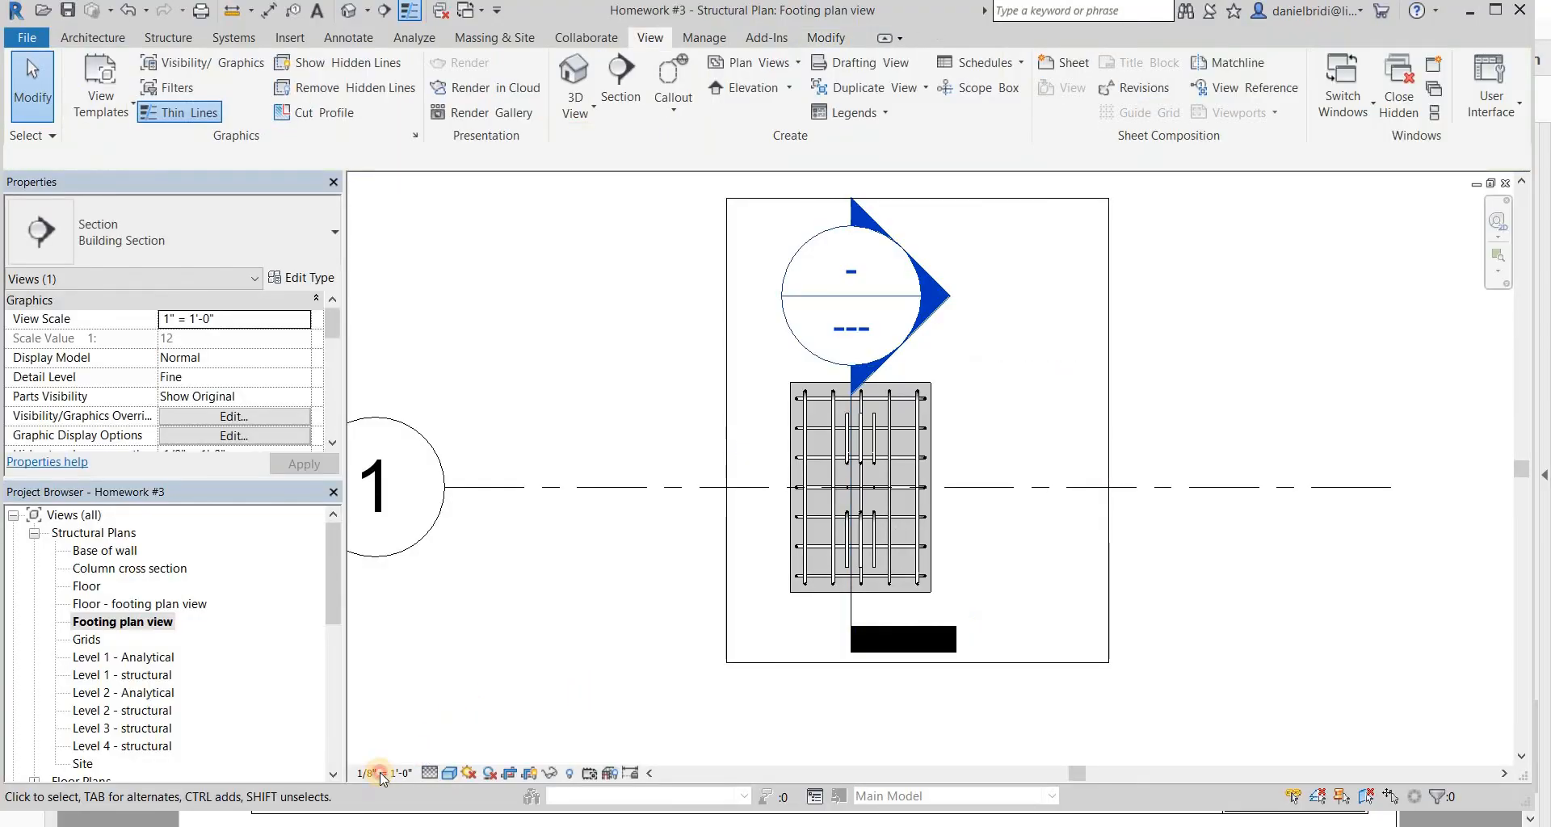
pyautogui.click(384, 774)
pyautogui.click(404, 307)
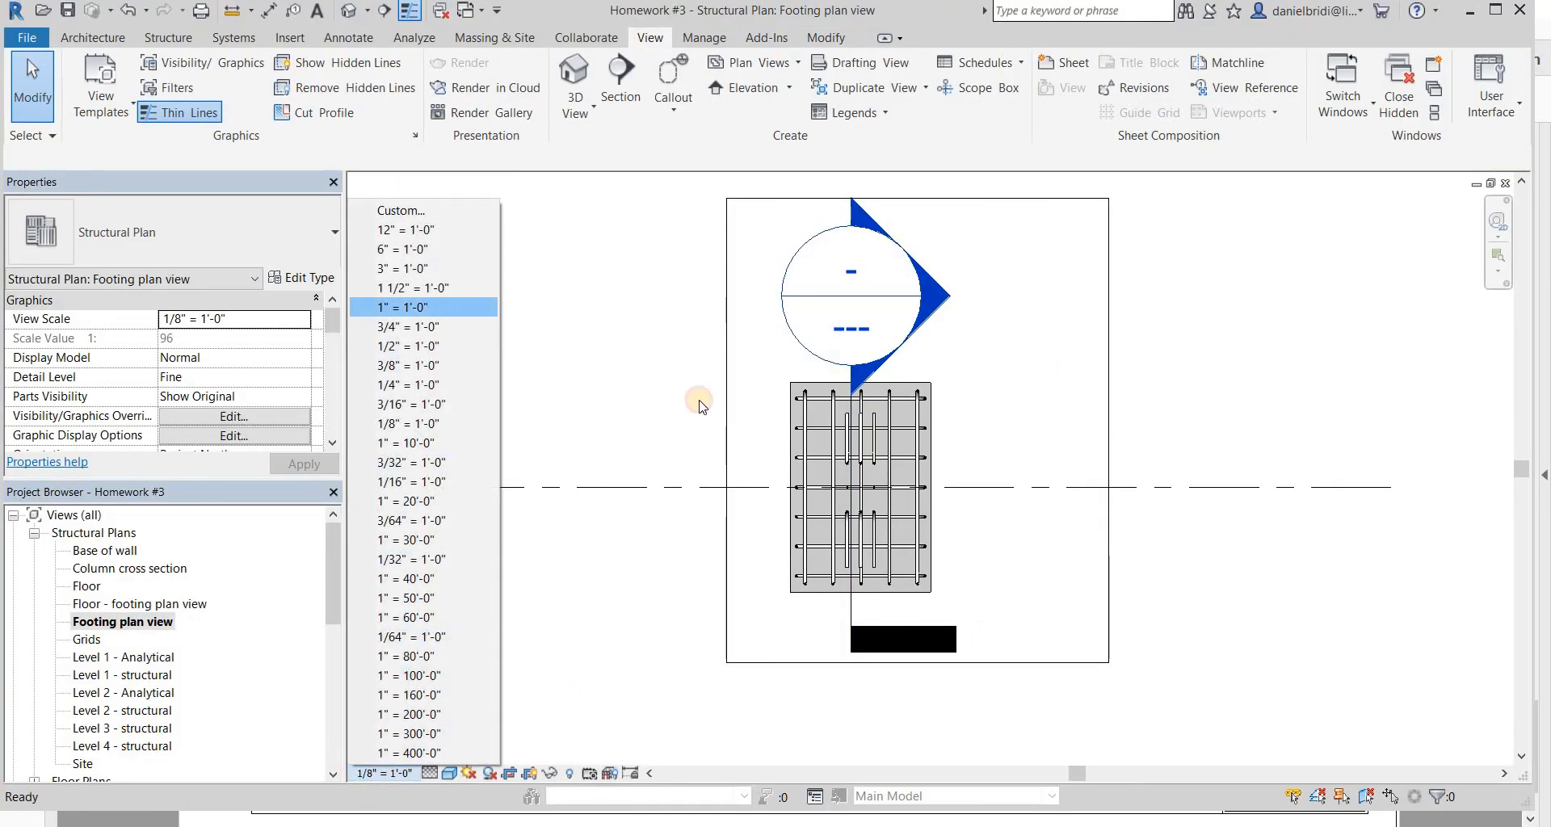
pyautogui.scroll(2, 889, 517)
pyautogui.moveTo(719, 461); pyautogui.dragTo(699, 374, button='middle')
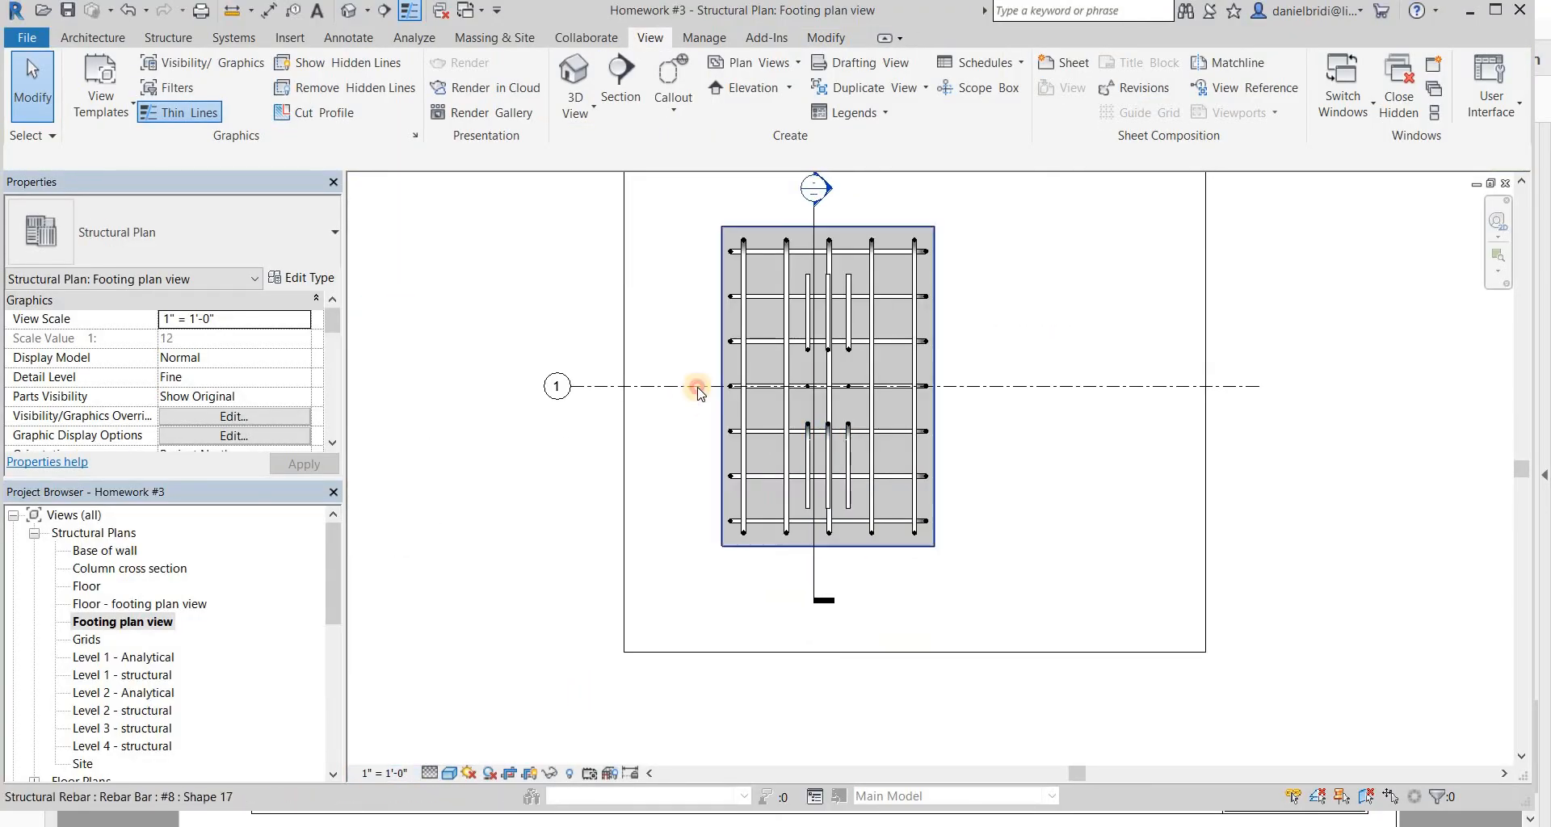
# - Hide grid line 1 in the Footing plan view
pyautogui.click(703, 389)
pyautogui.press('Escape')
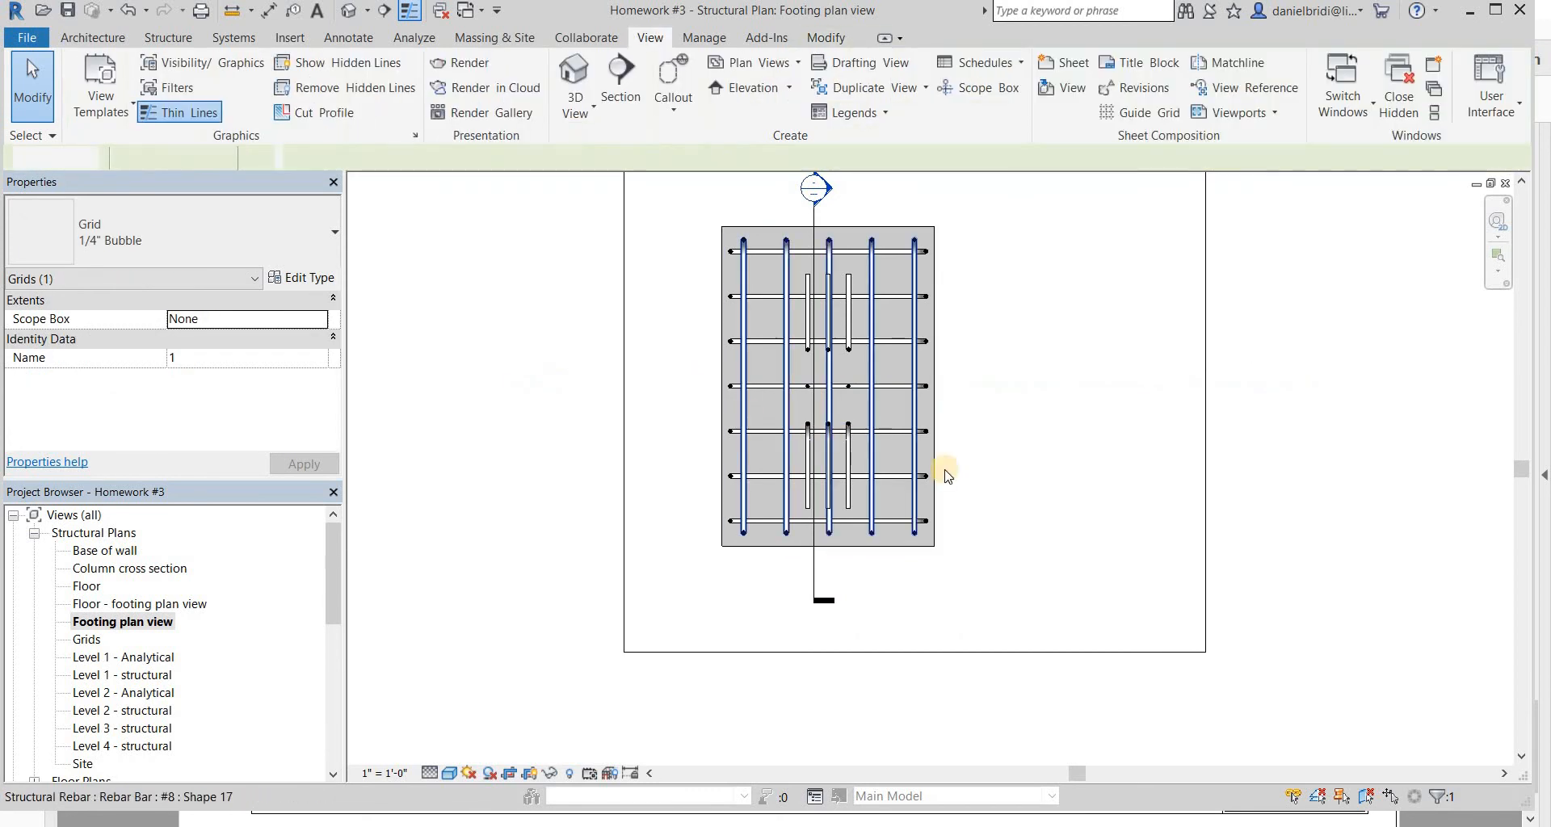
pyautogui.scroll(3, 1077, 453)
# - Check the footing plan in the Homework #4 PDF, then tag the footing's horizontal bars in Revit with the leader attached to the lowest bar's end
pyautogui.hotkey('alt', 'Tab')
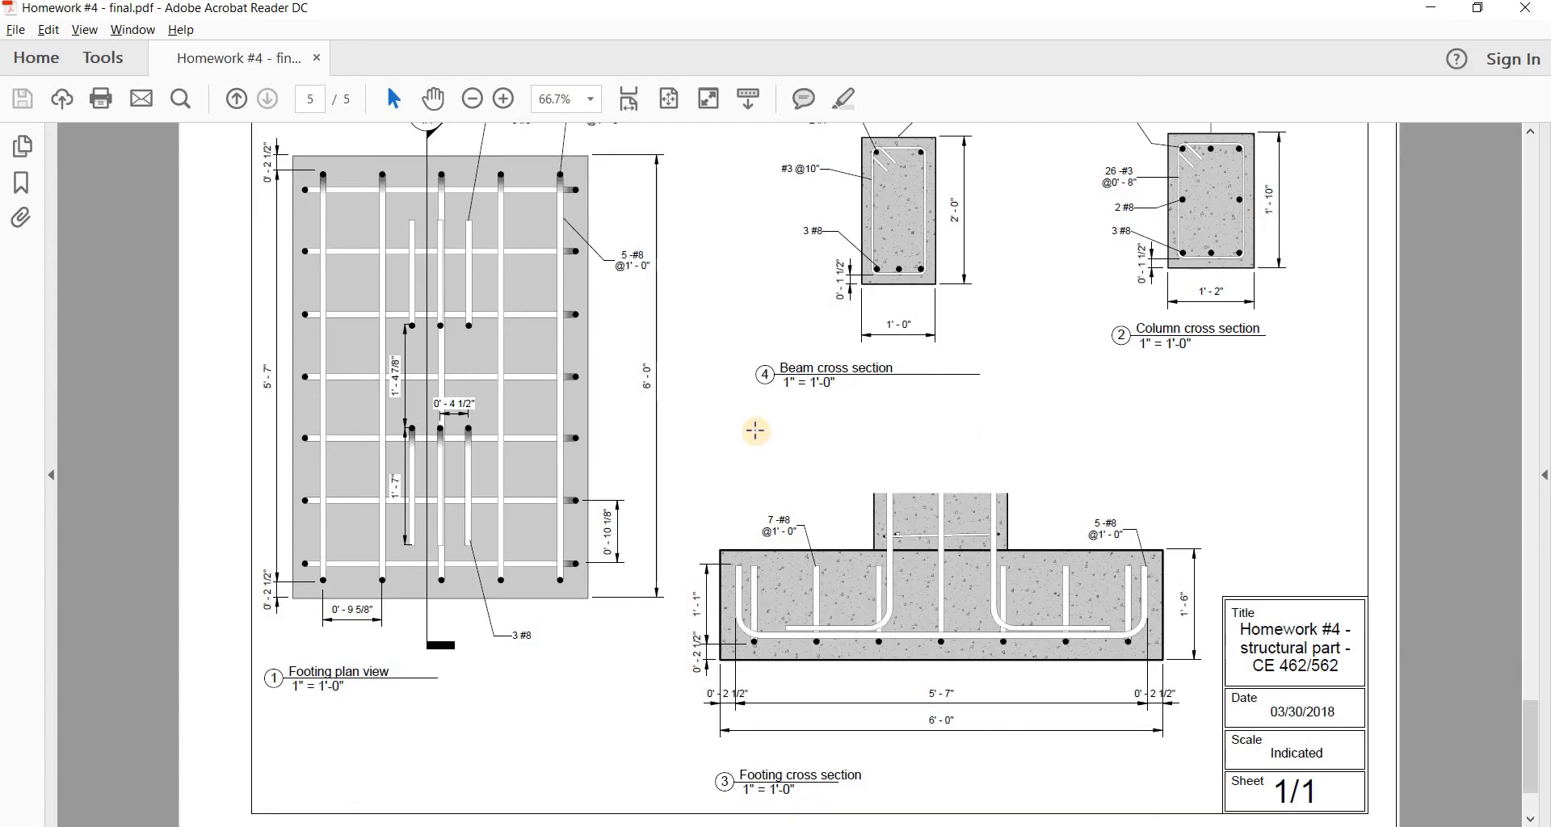
pyautogui.hotkey('alt', 'Tab')
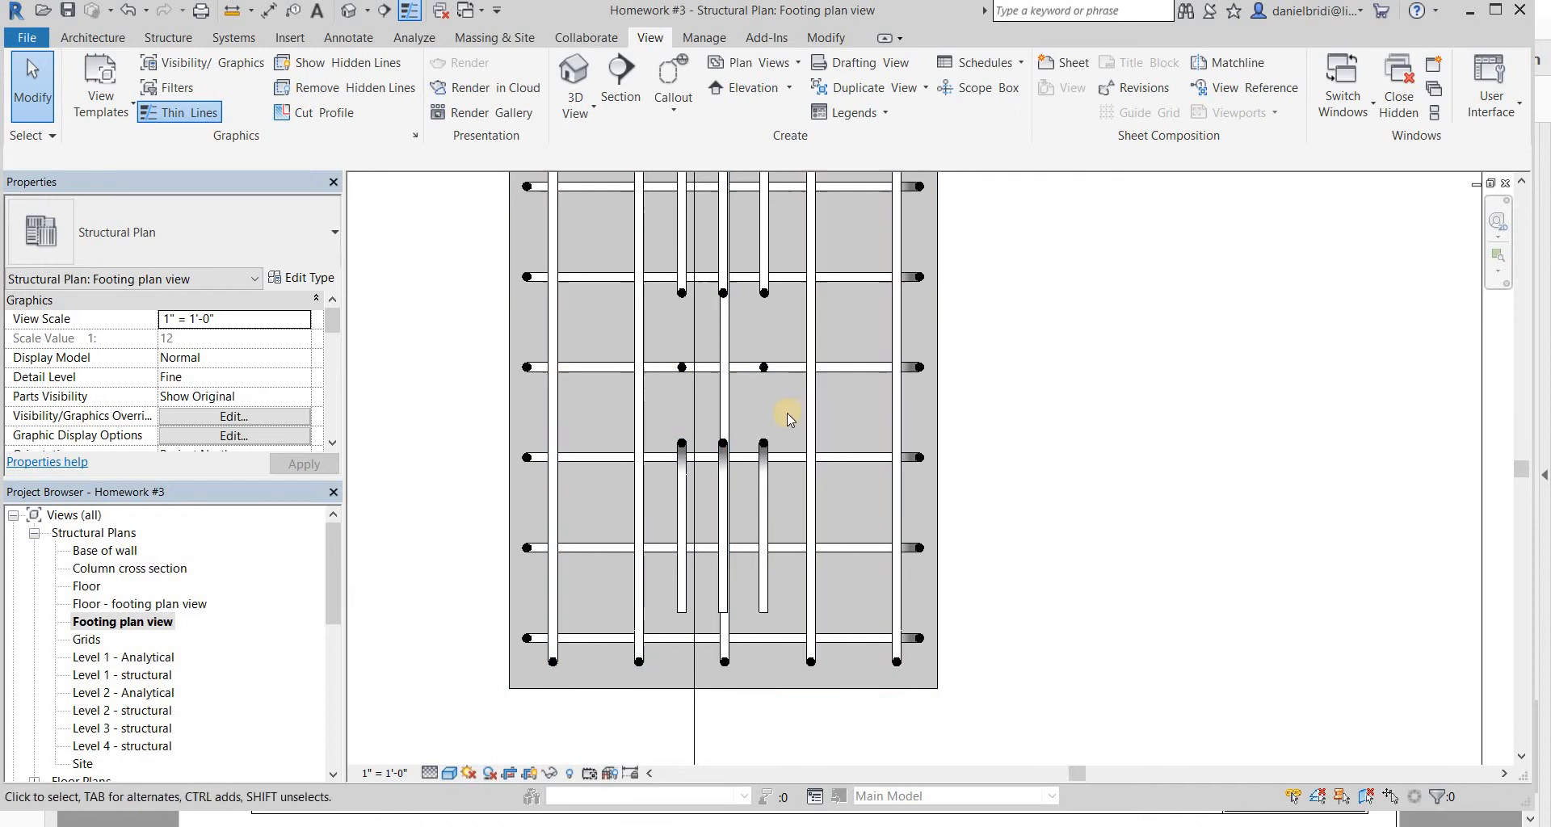
pyautogui.scroll(3, 784, 408)
pyautogui.press('t')
pyautogui.press('g')
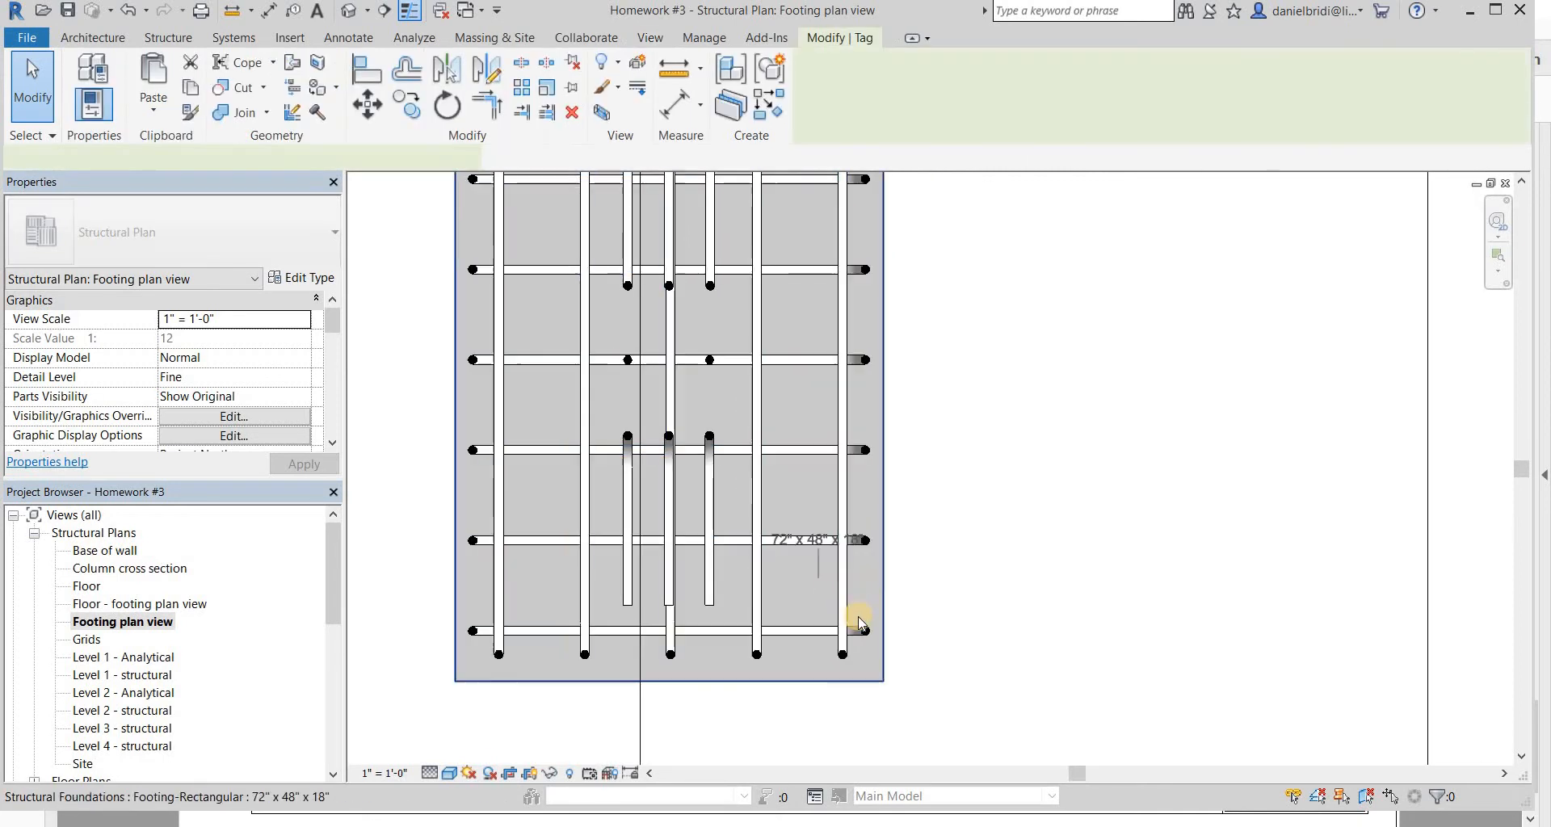
pyautogui.scroll(1, 863, 619)
pyautogui.click(968, 614)
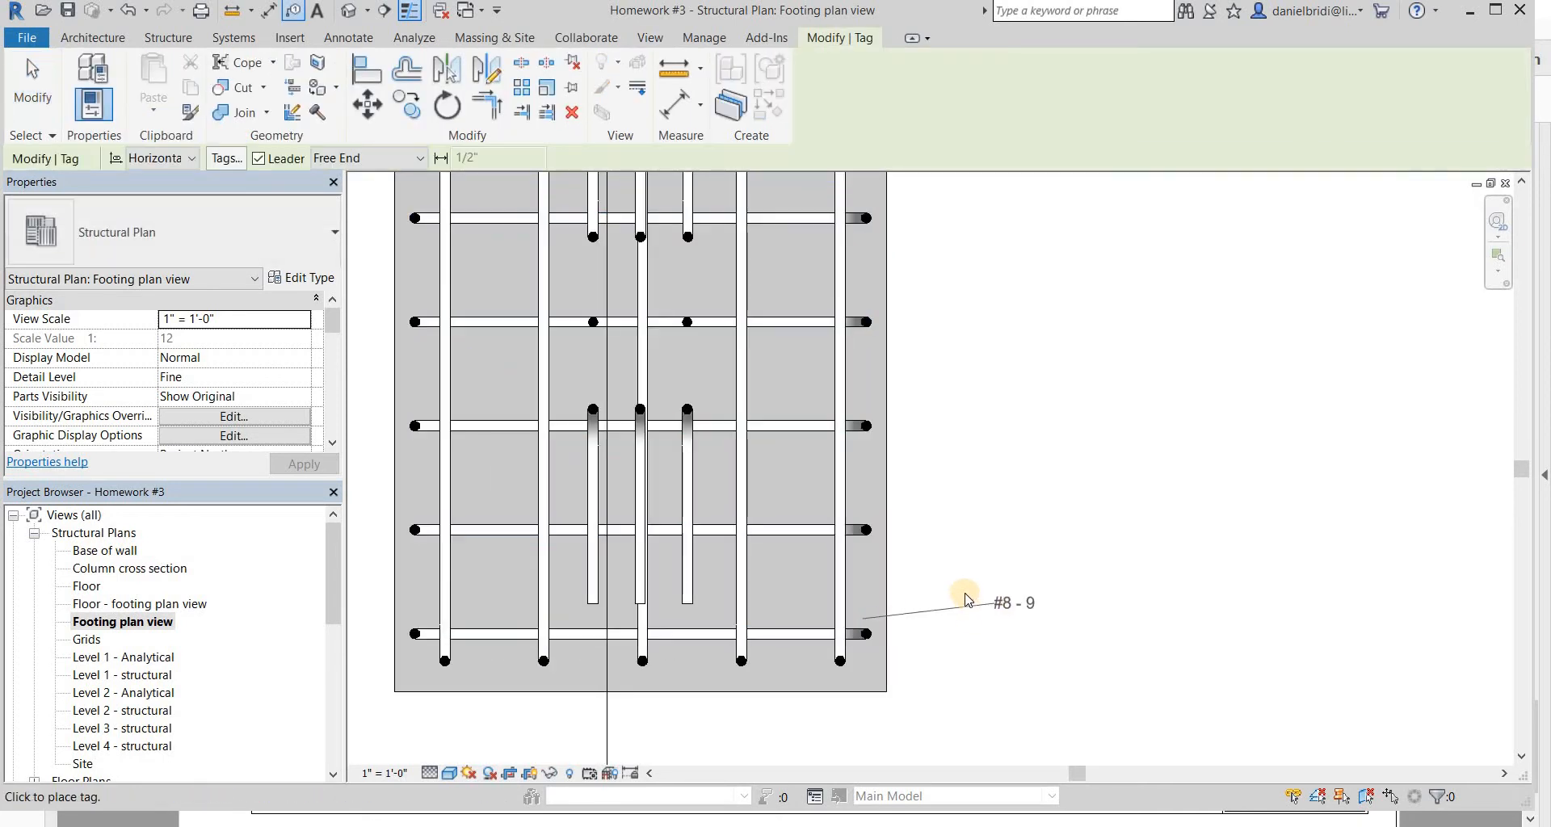
pyautogui.press('Escape')
pyautogui.click(861, 620)
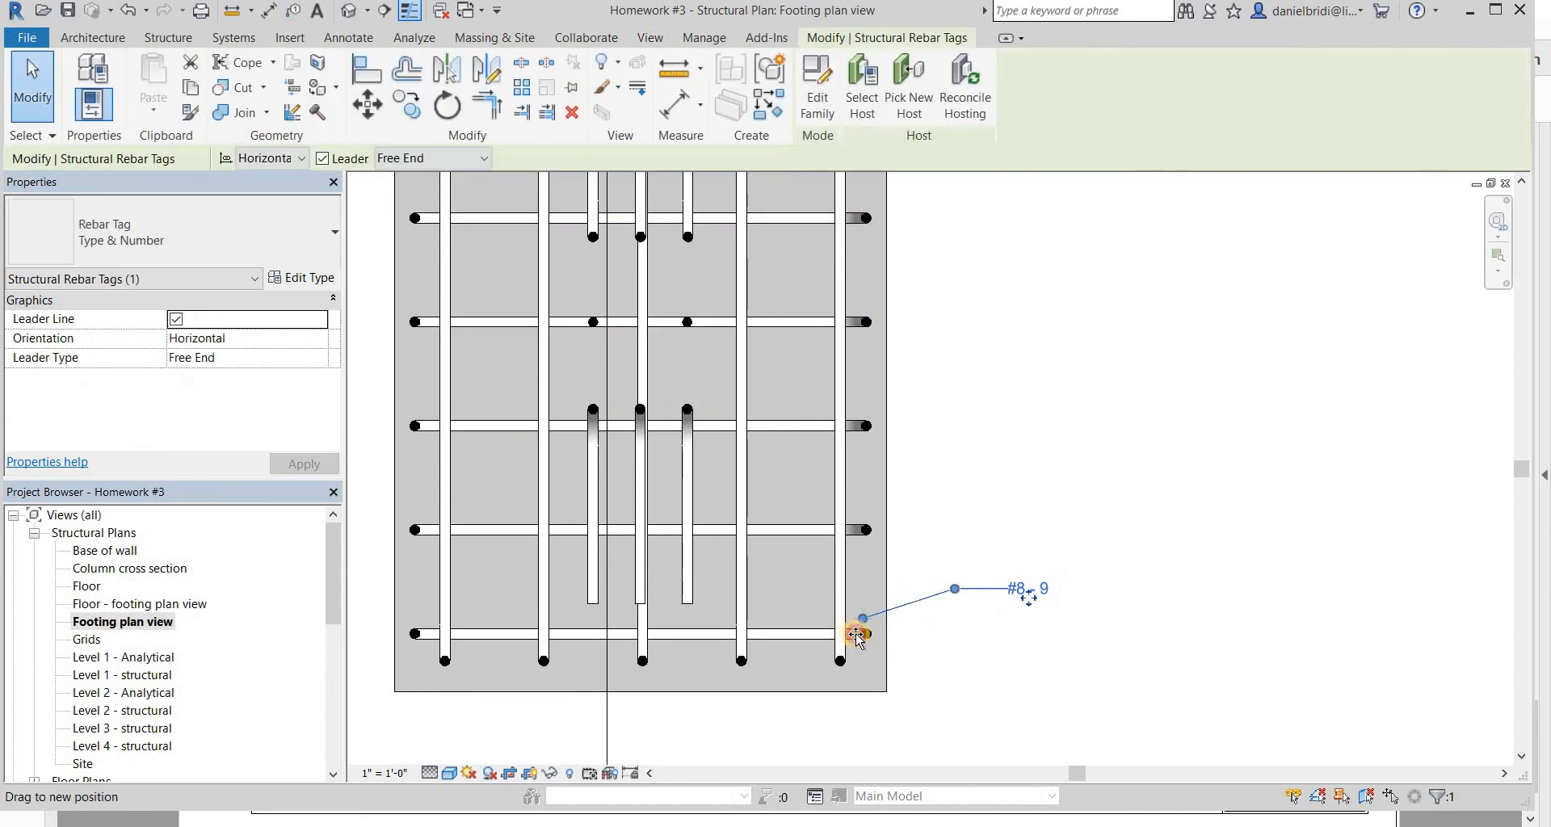
pyautogui.moveTo(857, 636); pyautogui.dragTo(859, 635)
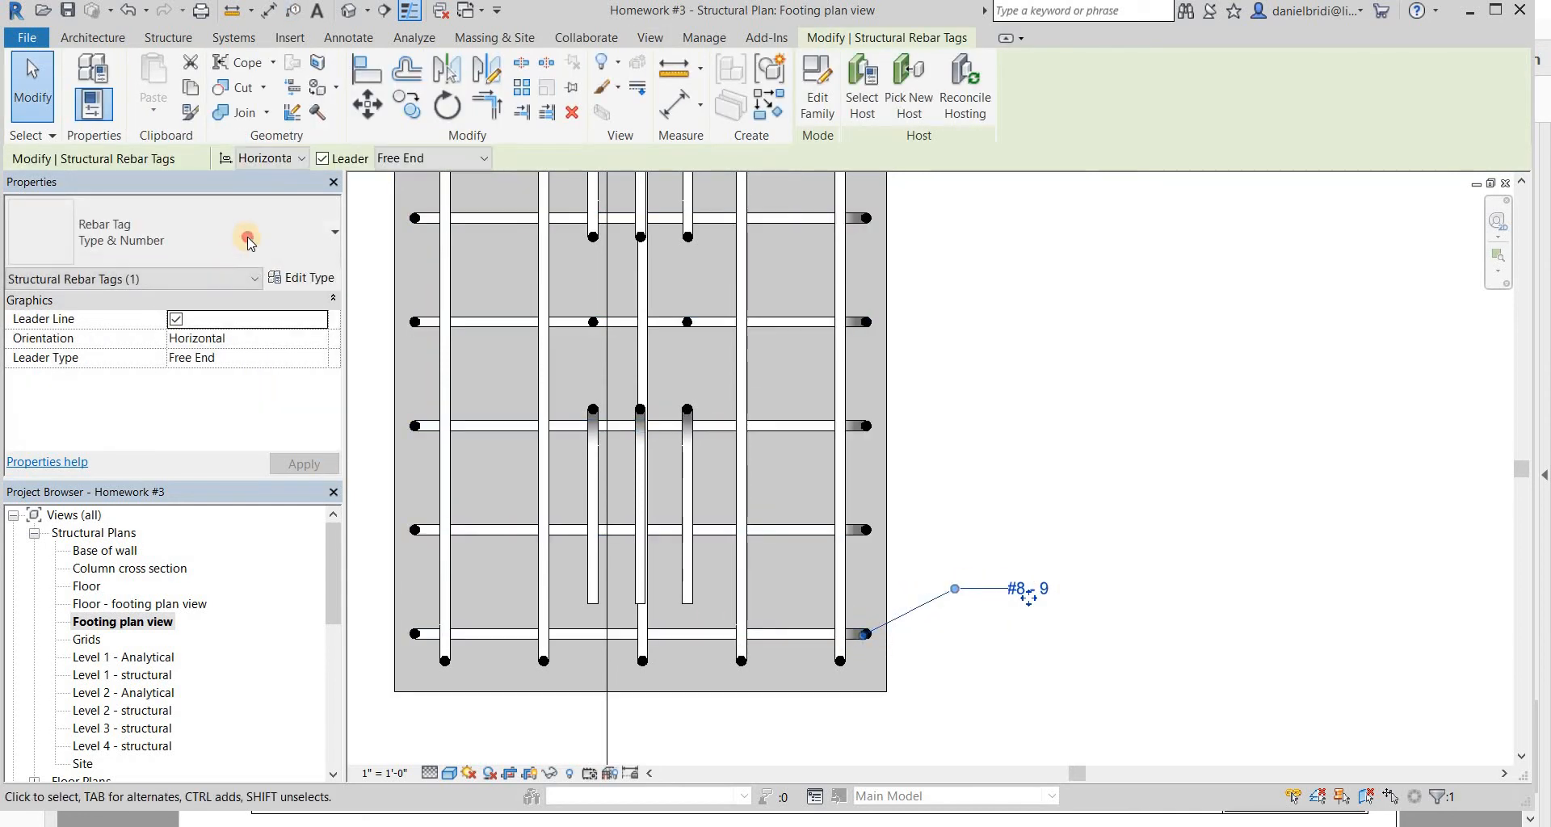
# - Change the horizontal bars' tag to the Quantity Type Spacing & Number - 1 Line type
pyautogui.click(247, 238)
pyautogui.click(207, 401)
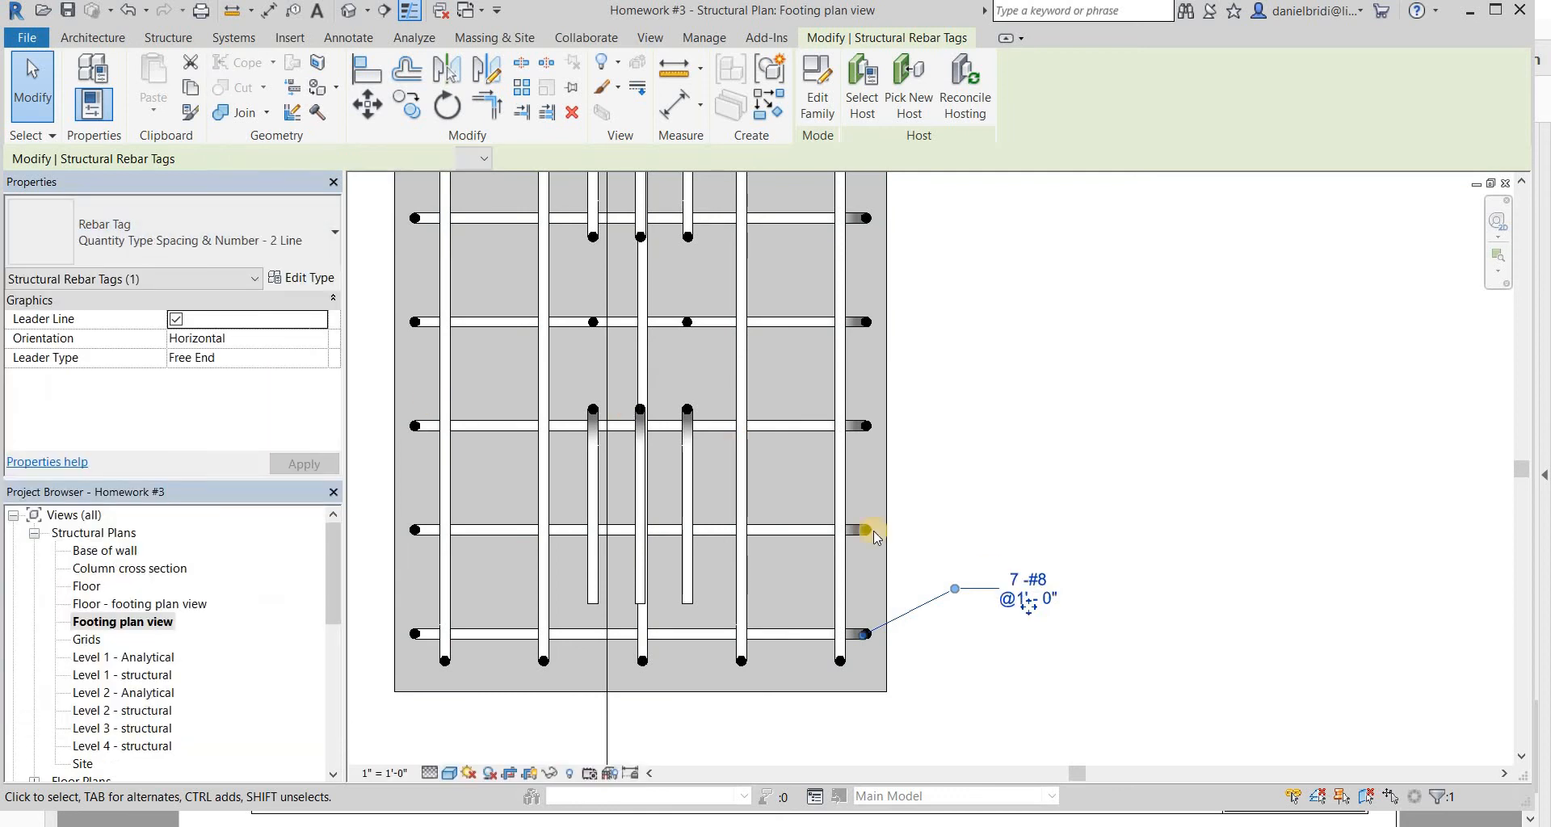
pyautogui.click(275, 236)
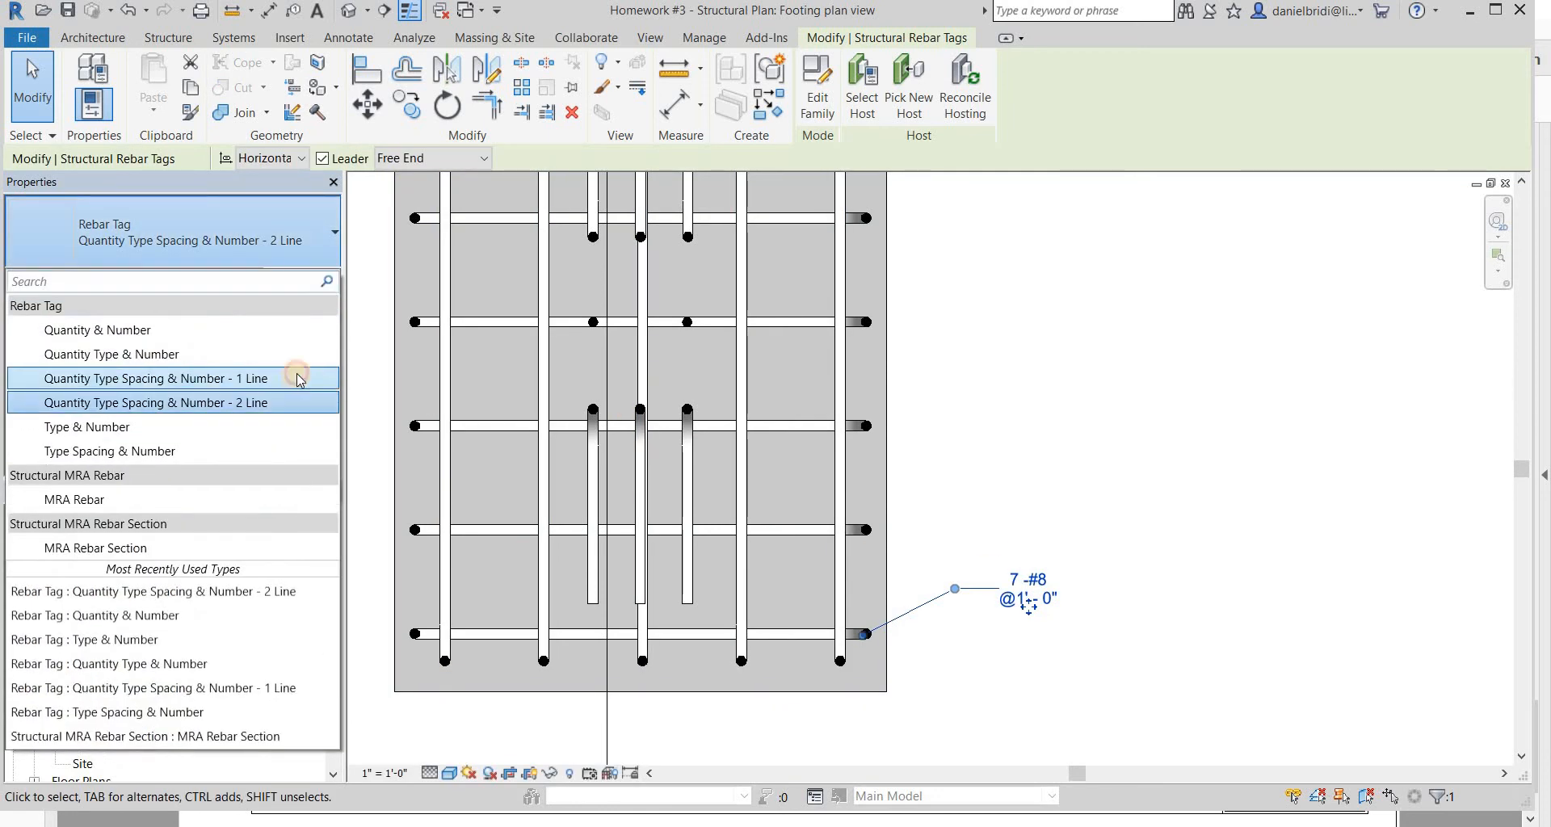
pyautogui.click(299, 380)
pyautogui.click(911, 566)
pyautogui.moveTo(911, 568); pyautogui.dragTo(979, 567, button='middle')
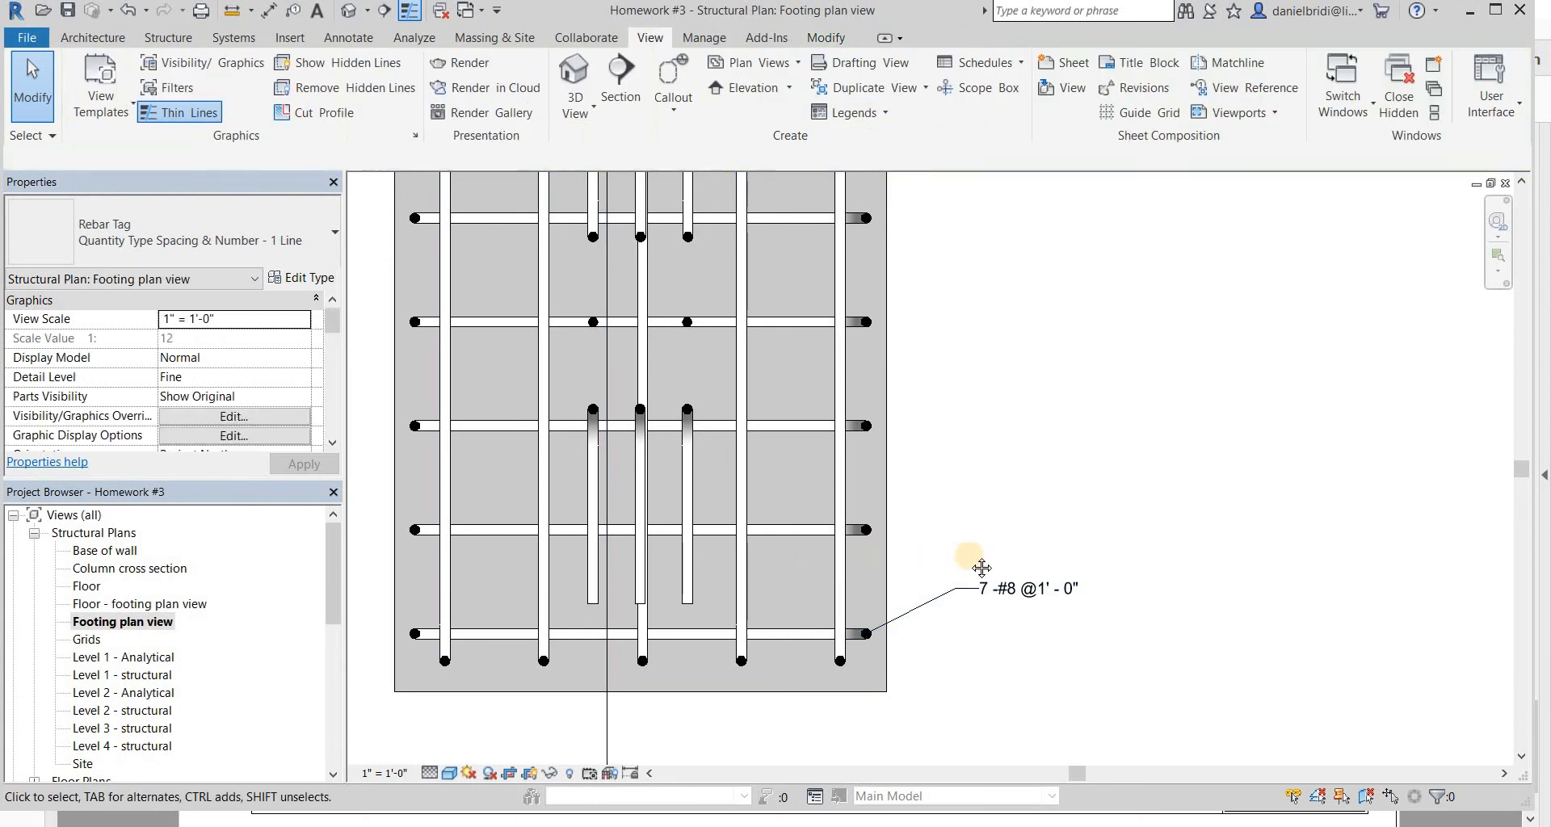
# - Tag the footing's long vertical bars in plan, placing the tag outside the footing above the horizontal bars' tag
pyautogui.press('t')
pyautogui.press('g')
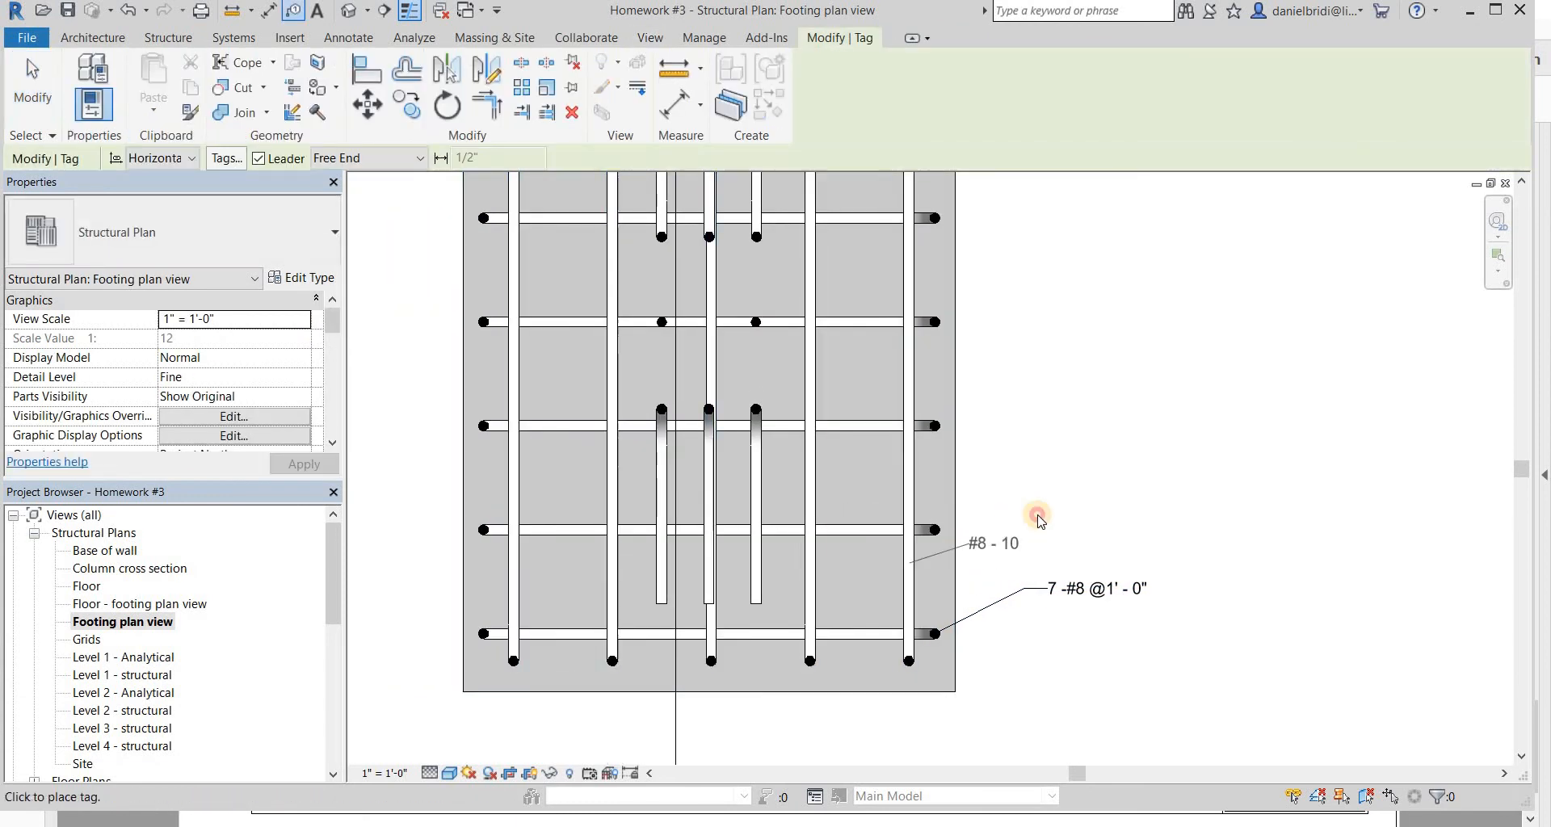
pyautogui.click(1105, 519)
pyautogui.press('Escape')
pyautogui.press('Escape')
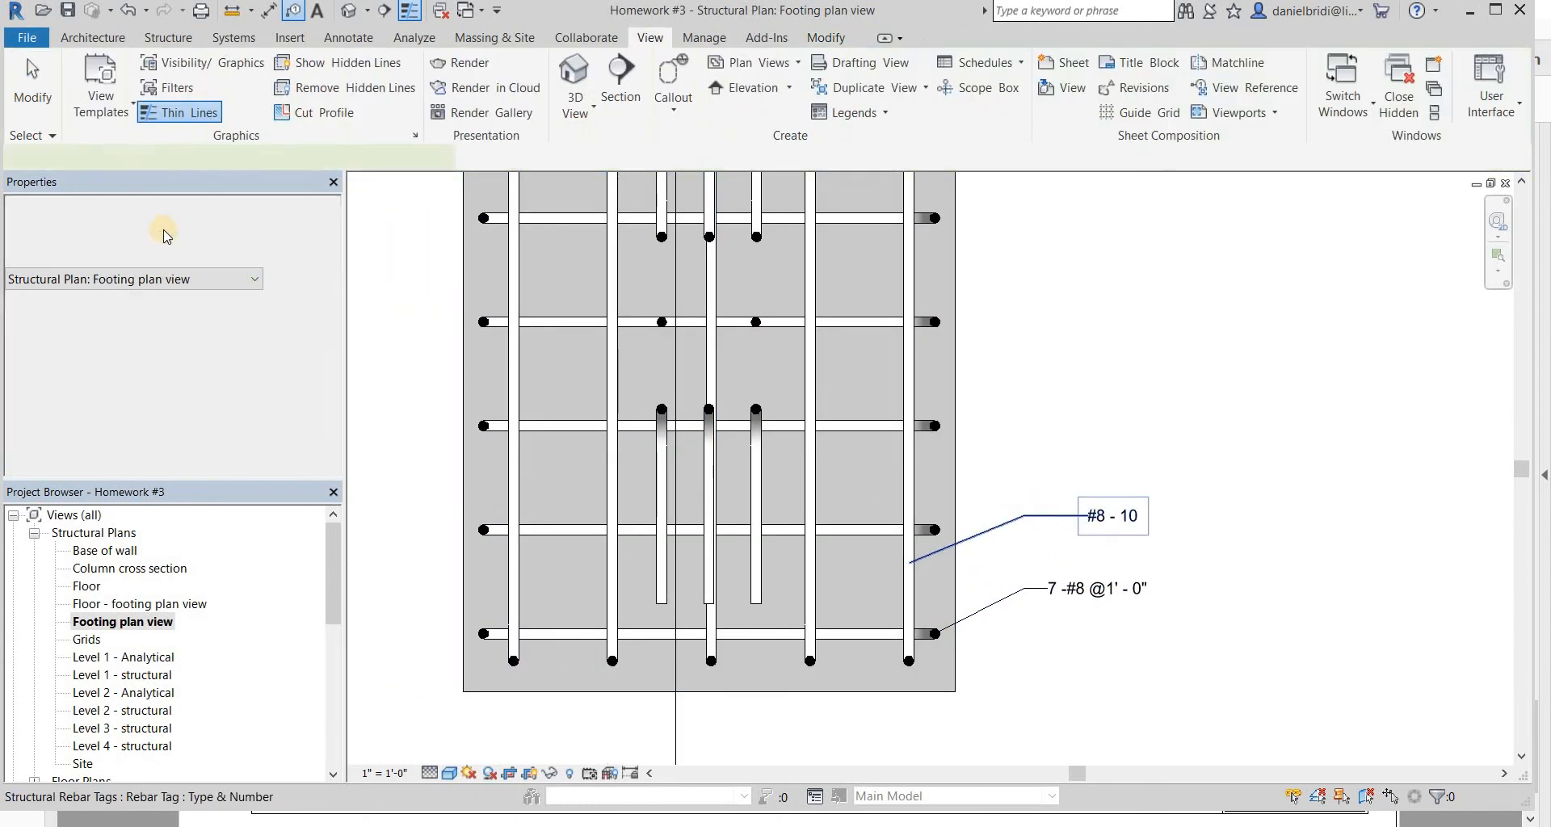
# - Change the long vertical bars' tag to the Quantity Type Spacing & Number - 1 Line type
pyautogui.click(1115, 517)
pyautogui.click(202, 234)
pyautogui.click(203, 406)
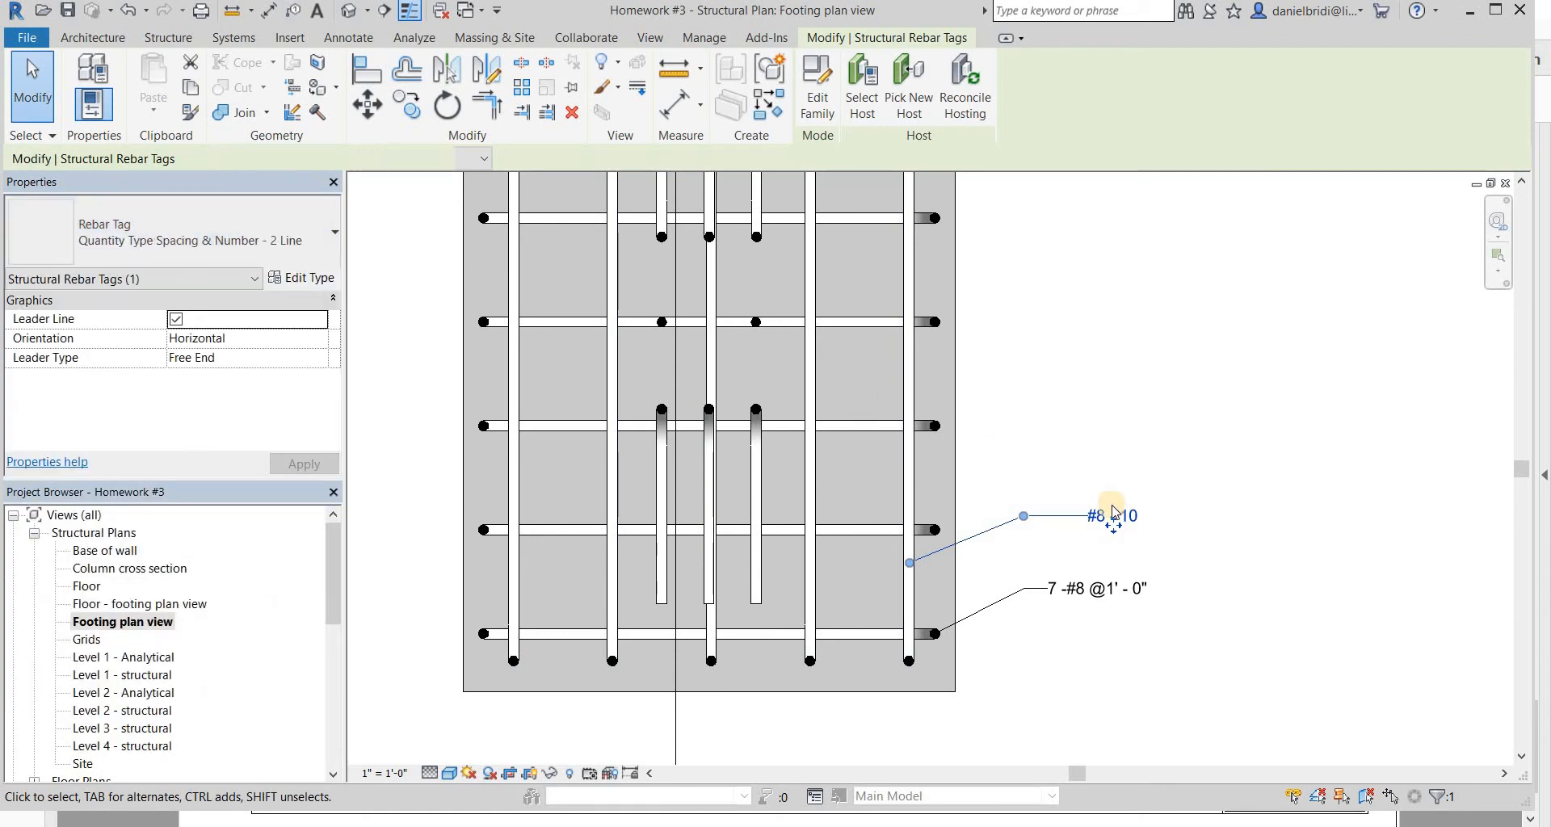
pyautogui.click(164, 240)
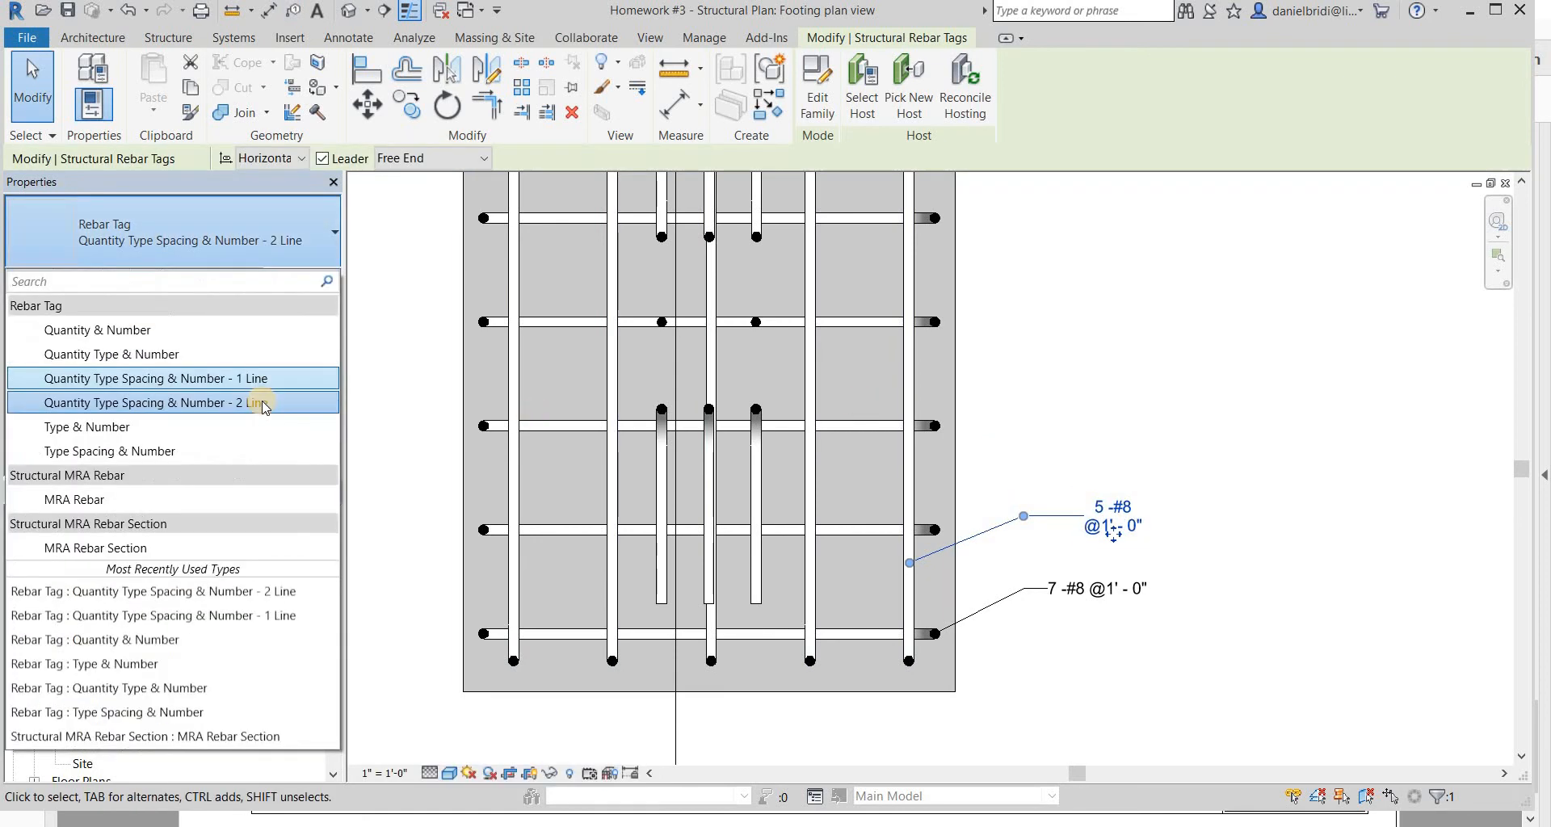
pyautogui.click(810, 476)
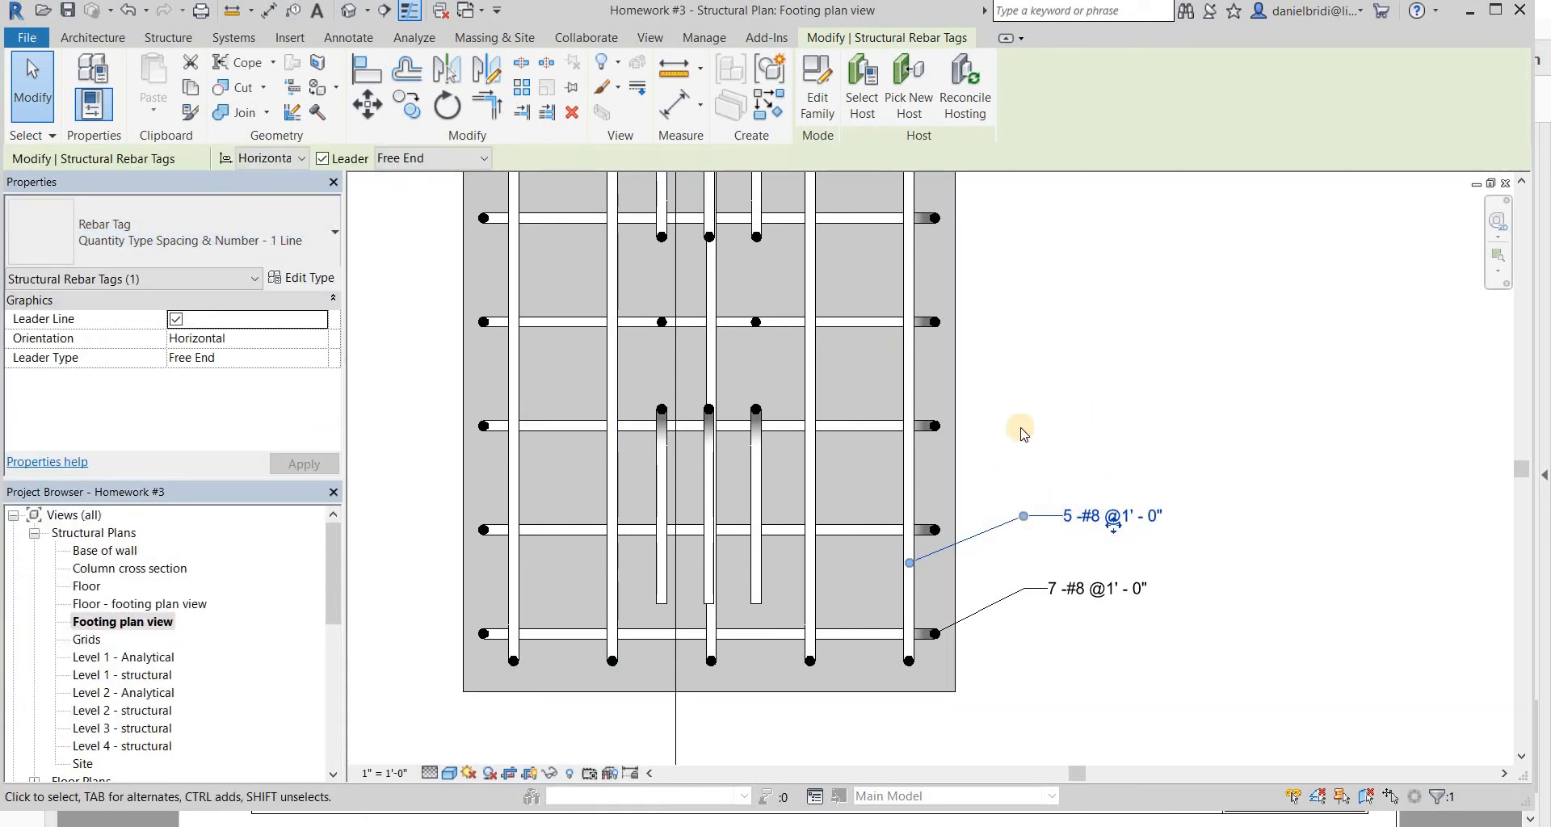
pyautogui.moveTo(812, 472); pyautogui.dragTo(860, 494, button='middle')
pyautogui.press('Escape')
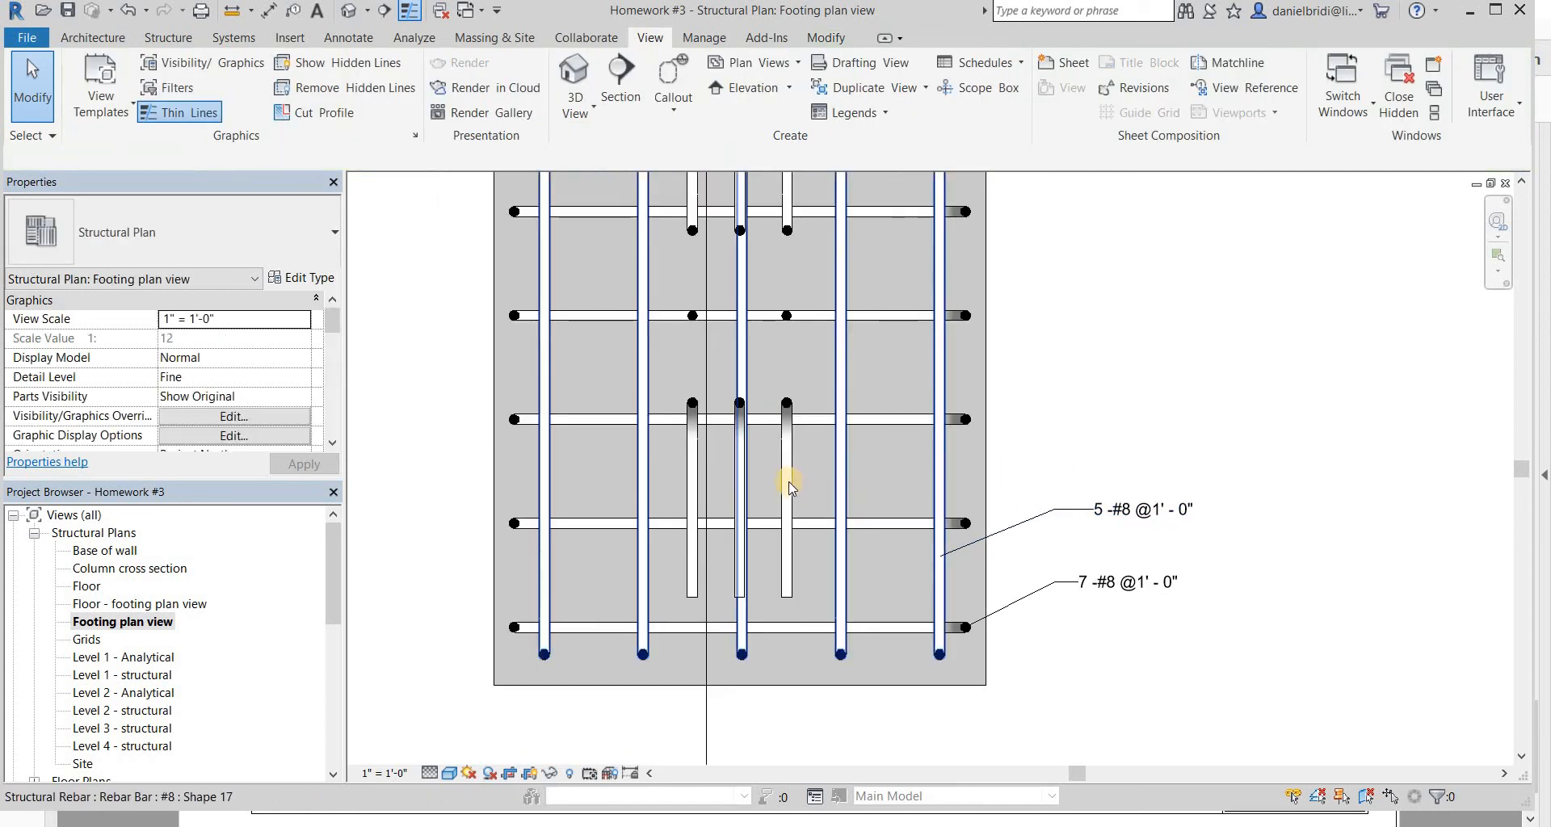
# - Tag the lower set of short vertical bars, placing the tag outside the footing above the other tags, and check the Homework #4 PDF
pyautogui.press('t')
pyautogui.press('g')
pyautogui.click(792, 467)
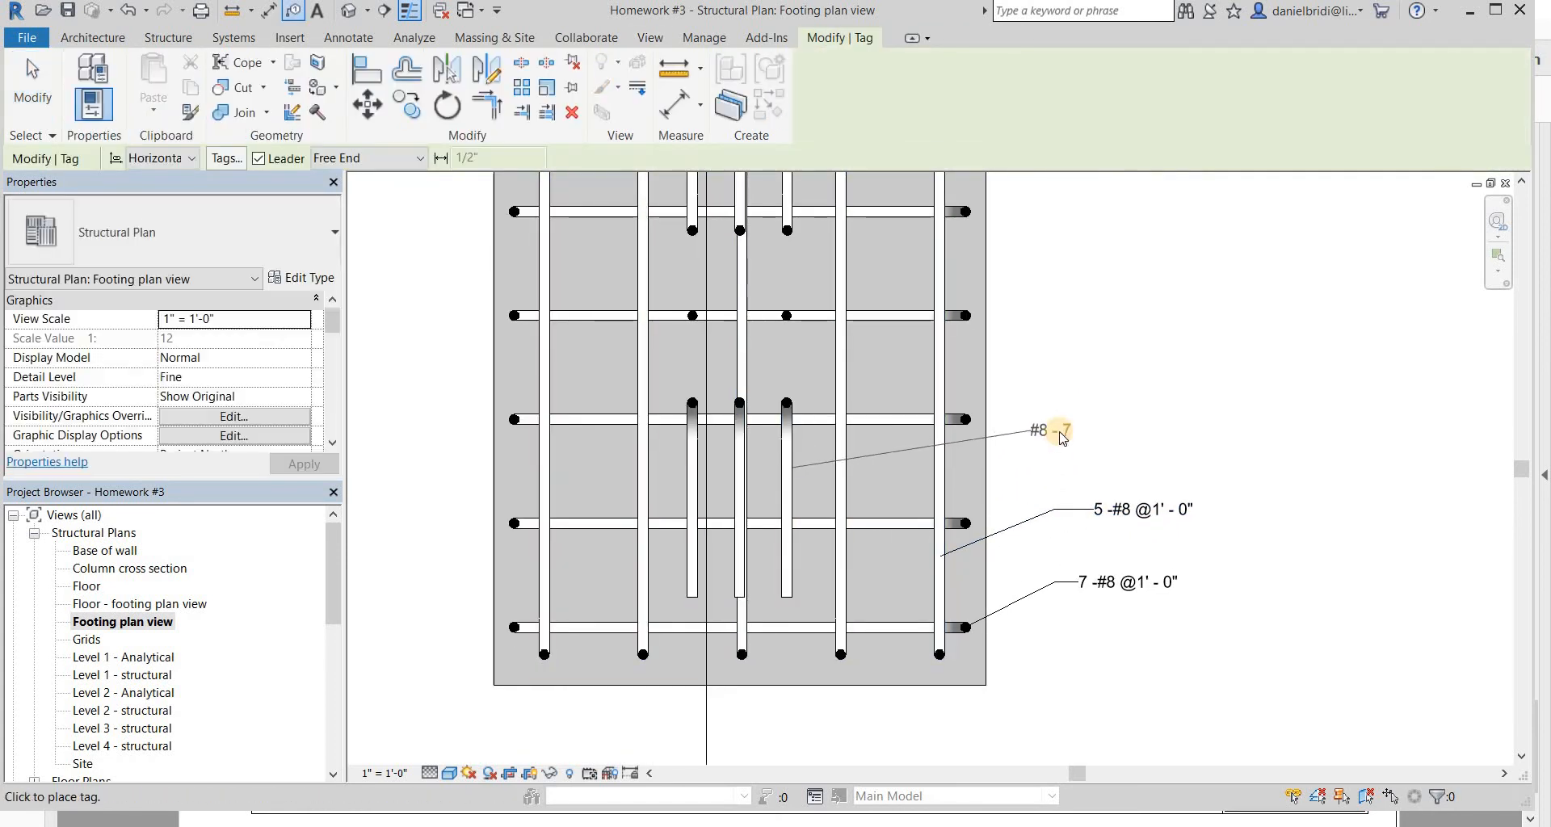
pyautogui.hotkey('alt', 'Tab')
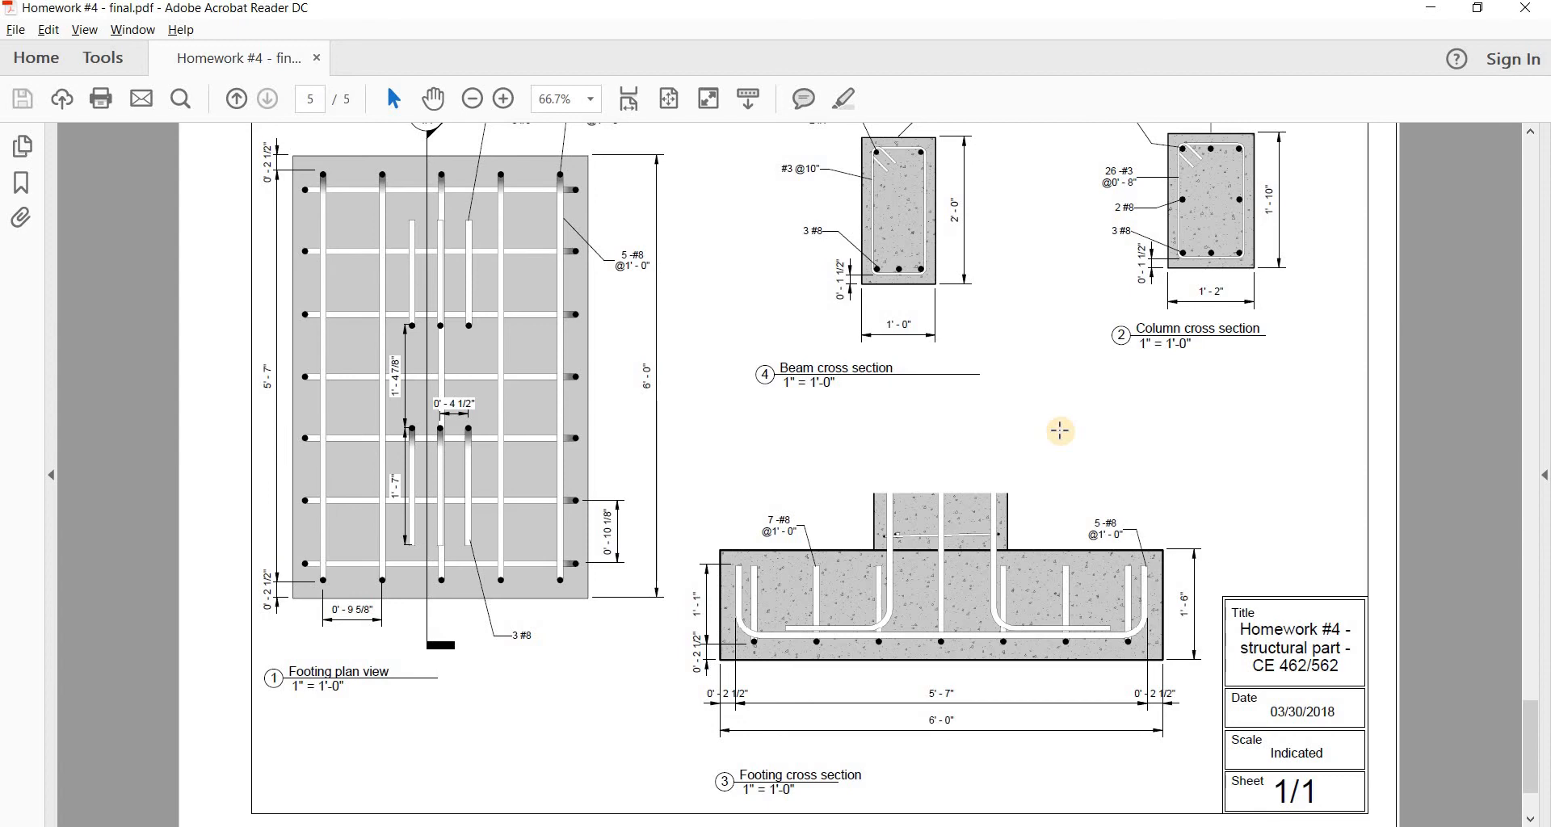
pyautogui.hotkey('alt', 'Tab')
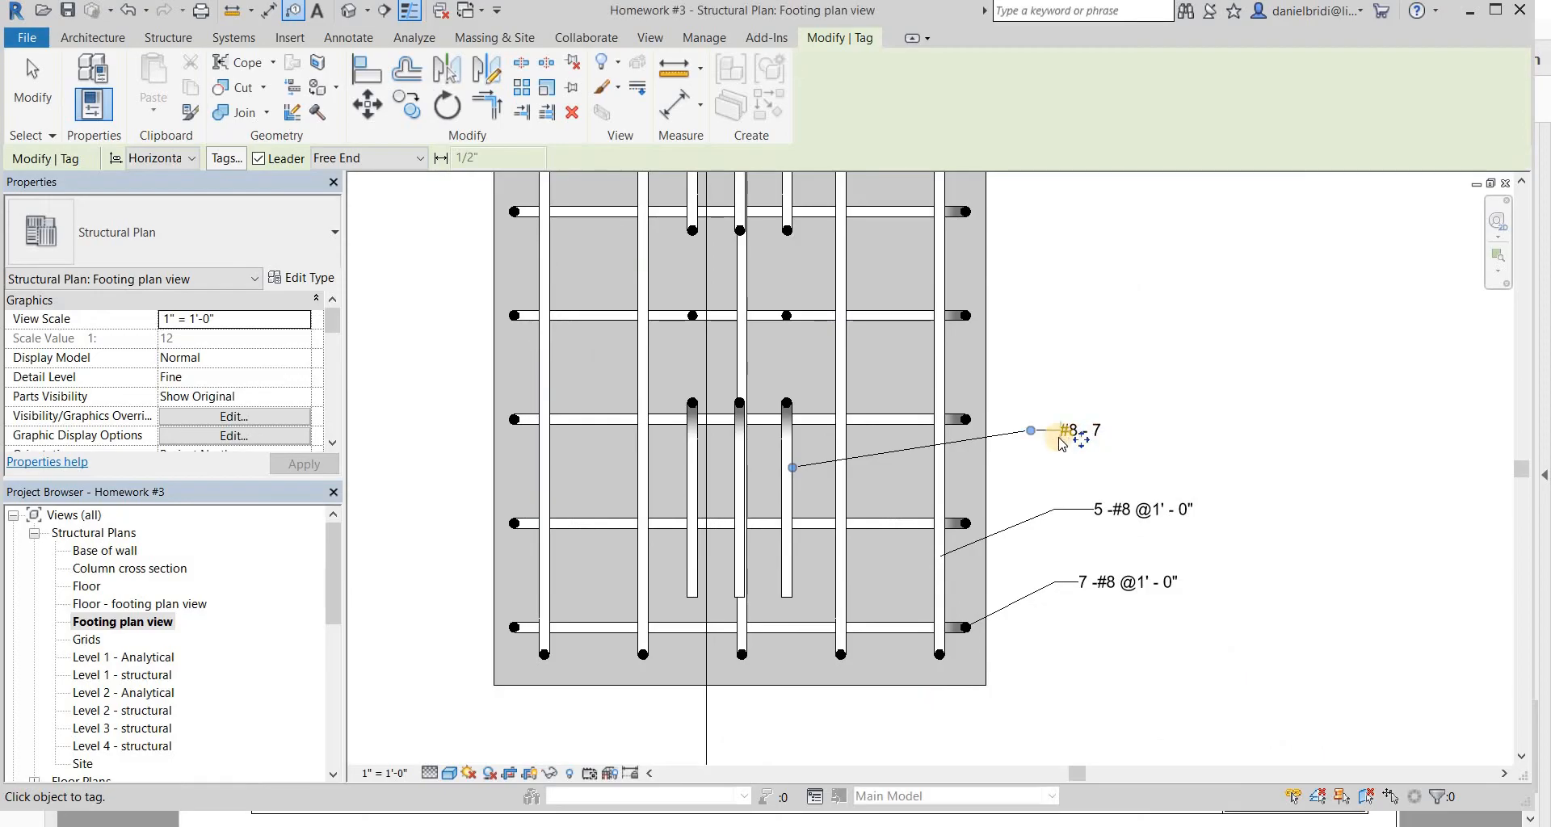
# - Change the short vertical bars' tag to the Quantity & Number type and compare it with the Homework #4 PDF
pyautogui.press('Escape')
pyautogui.click(174, 232)
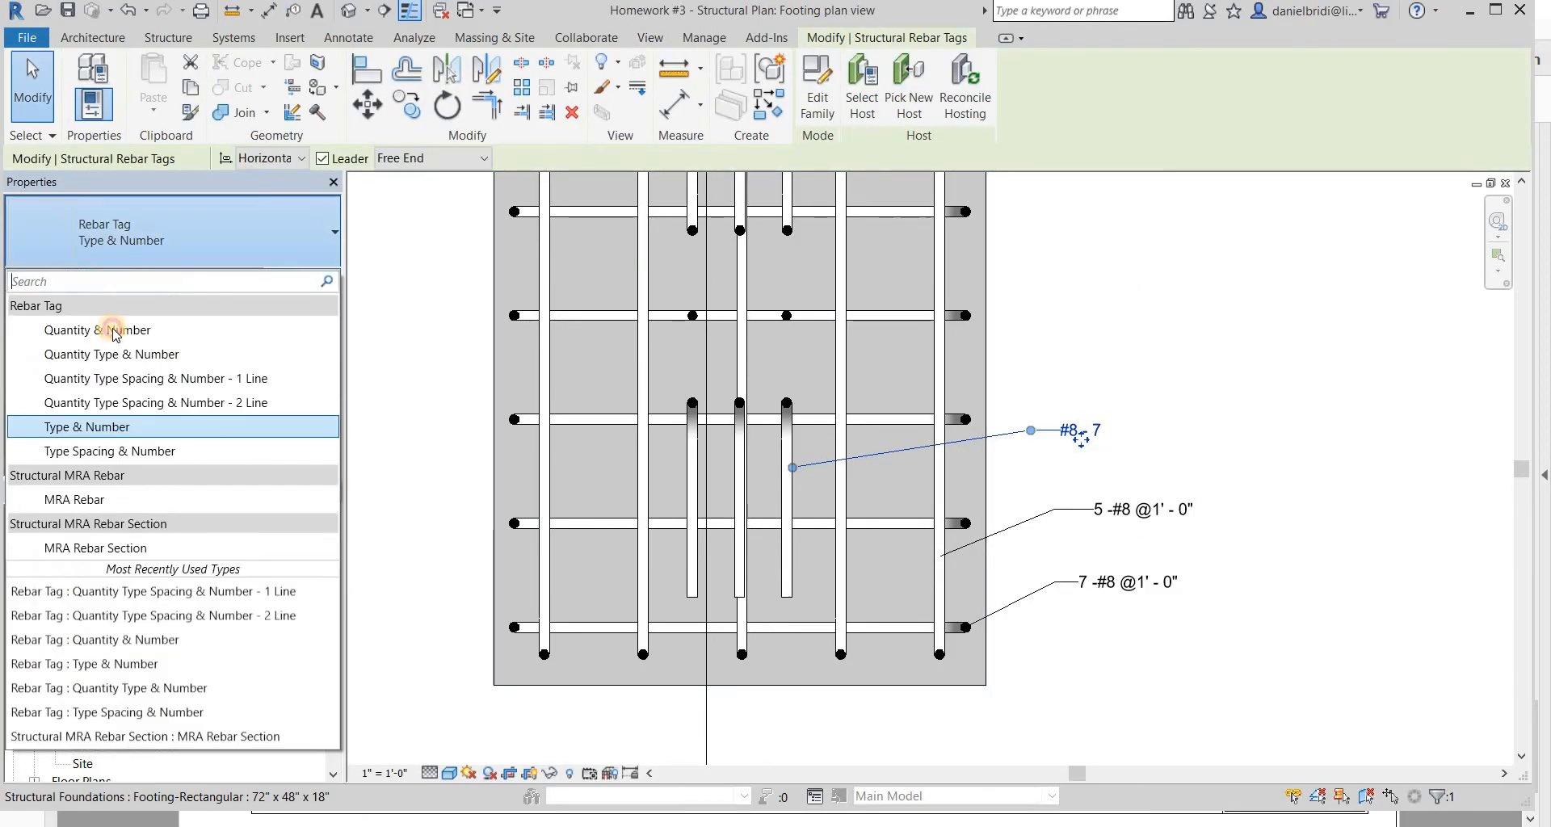
pyautogui.click(114, 330)
pyautogui.hotkey('alt', 'Tab')
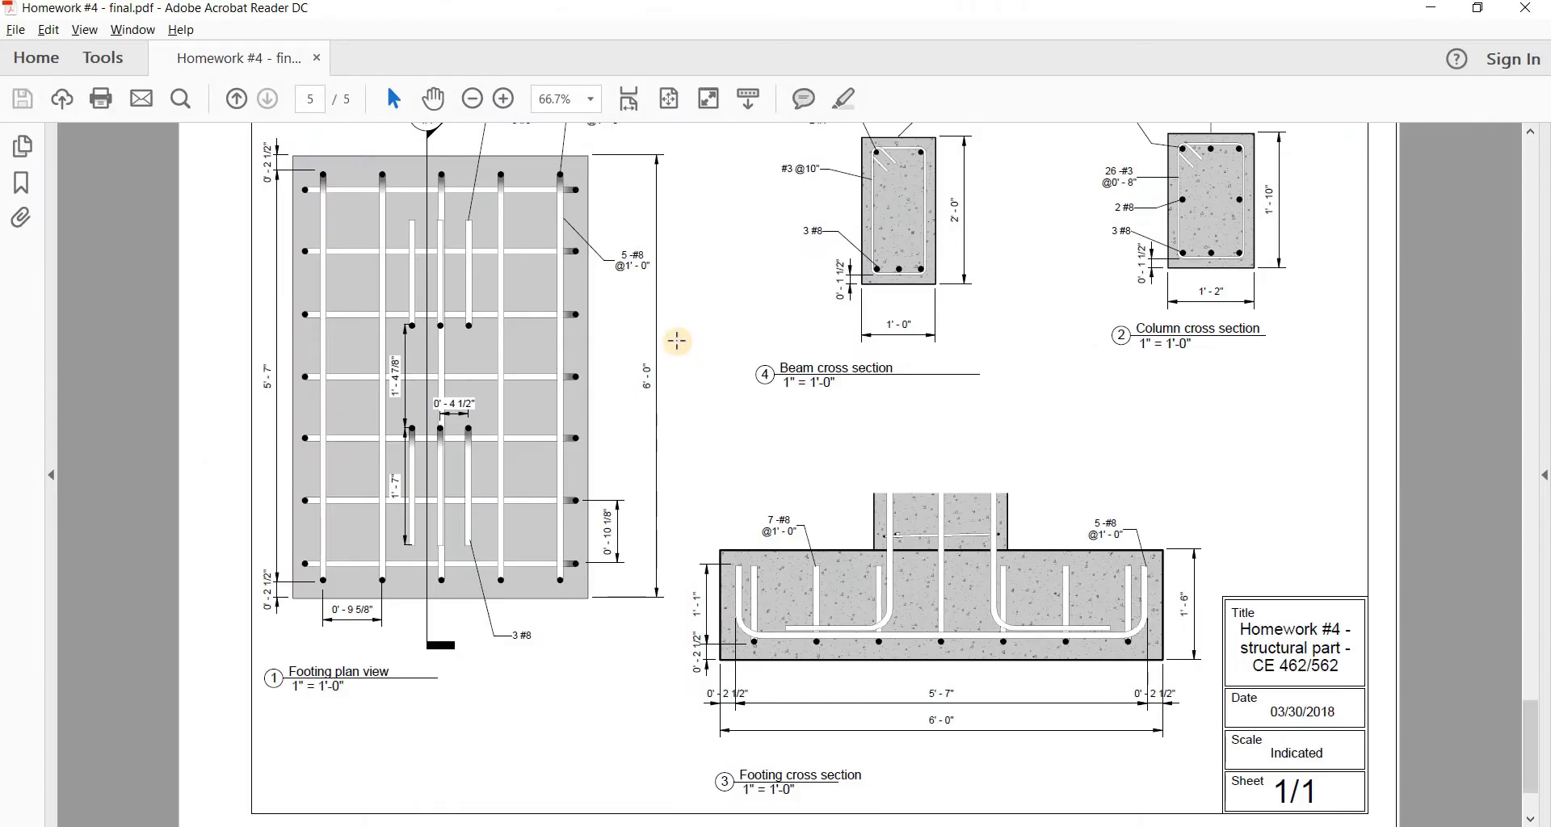
pyautogui.hotkey('alt', 'Tab')
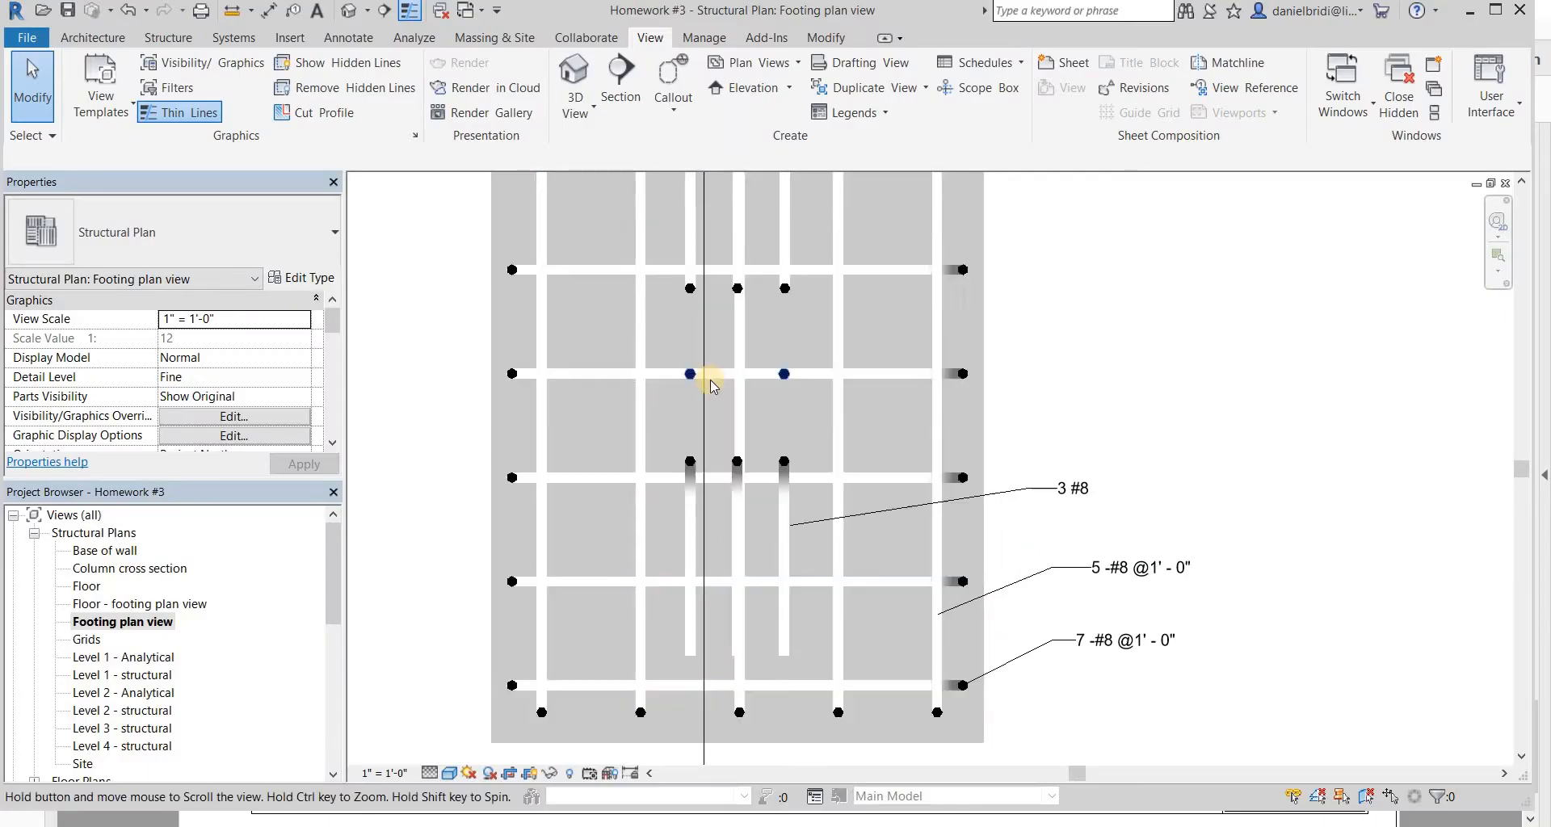
# - Add an aligned dimension chain below the footing from its left edge through the outer faces of the horizontal bars to its right edge
pyautogui.moveTo(484, 712); pyautogui.dragTo(555, 530, button='middle')
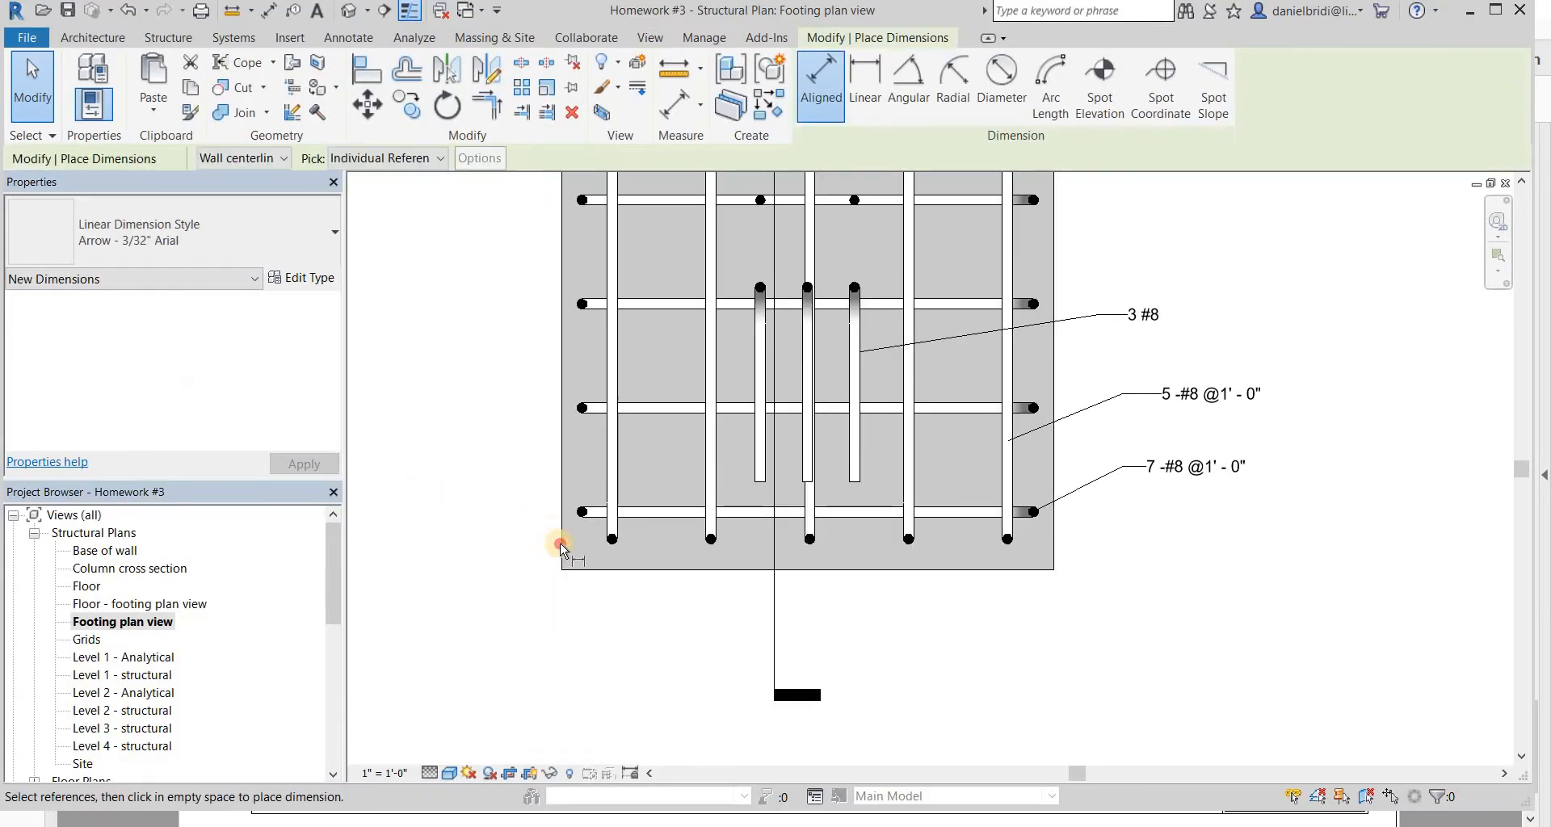
pyautogui.click(561, 546)
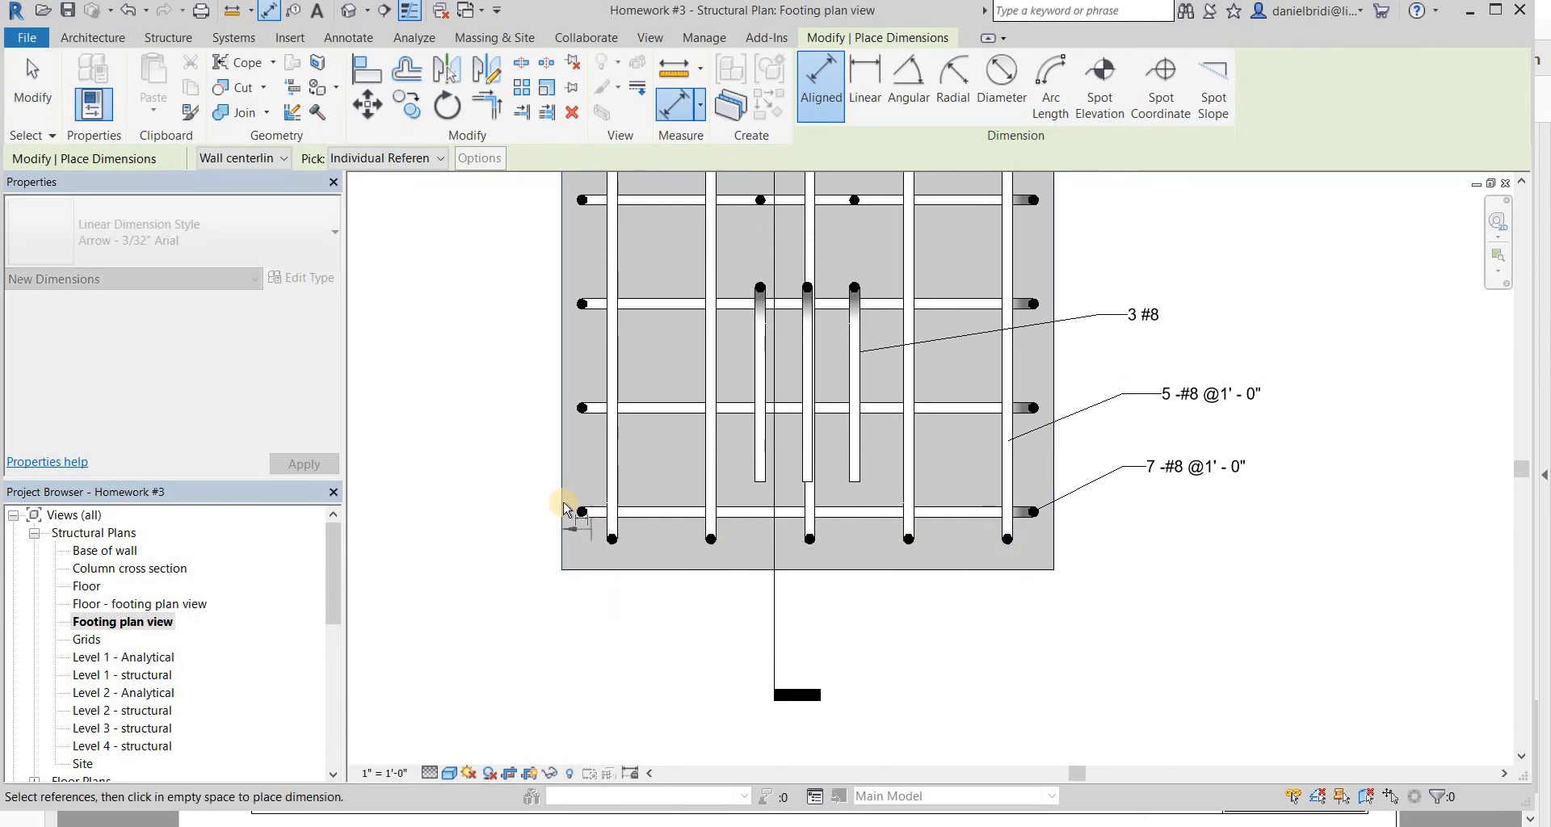
pyautogui.scroll(2, 566, 507)
pyautogui.scroll(3, 571, 506)
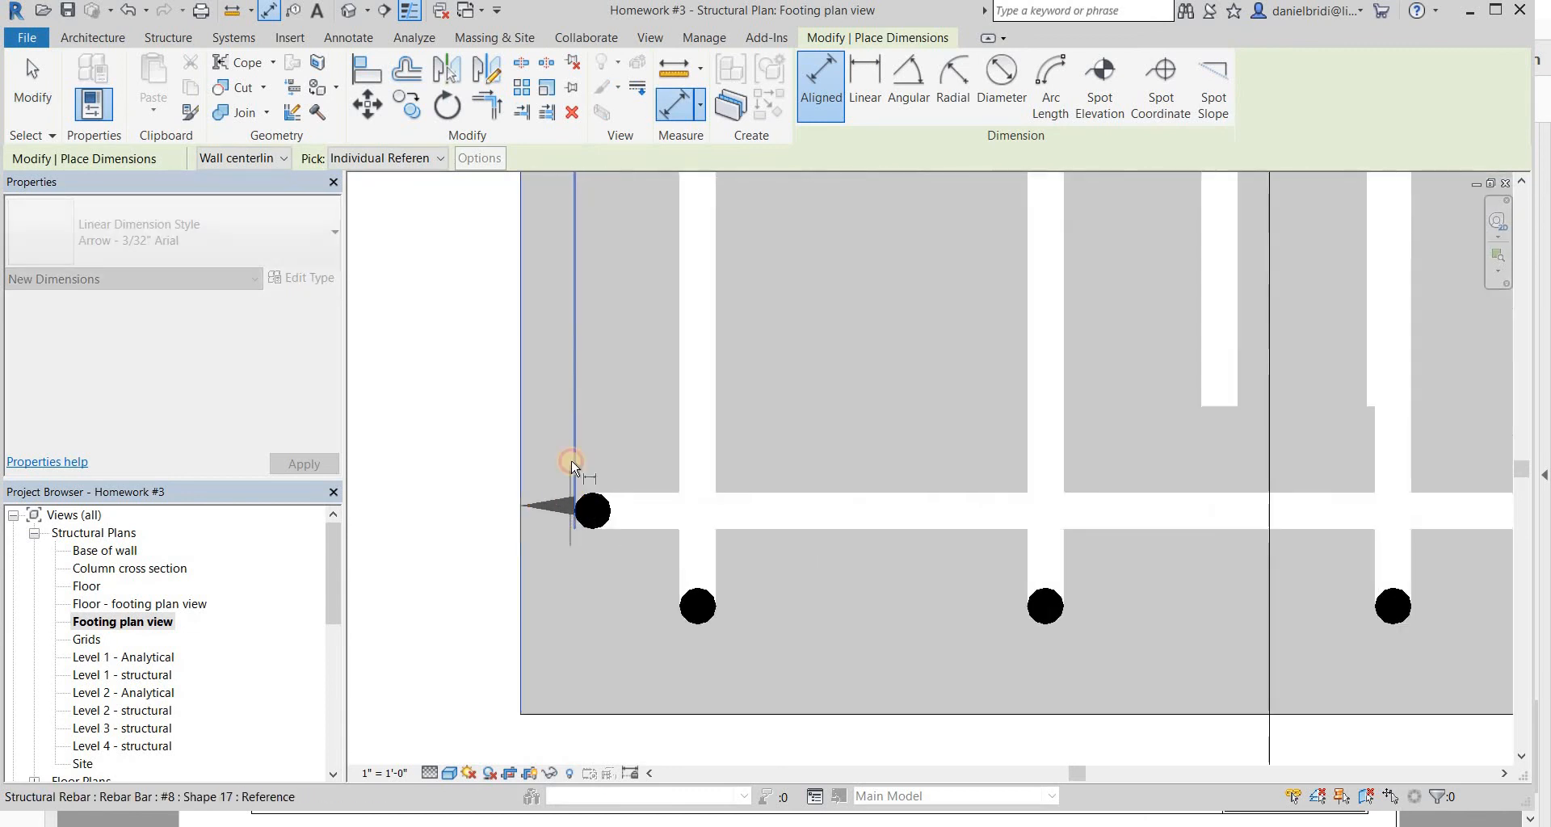
pyautogui.click(574, 464)
pyautogui.scroll(-4, 591, 430)
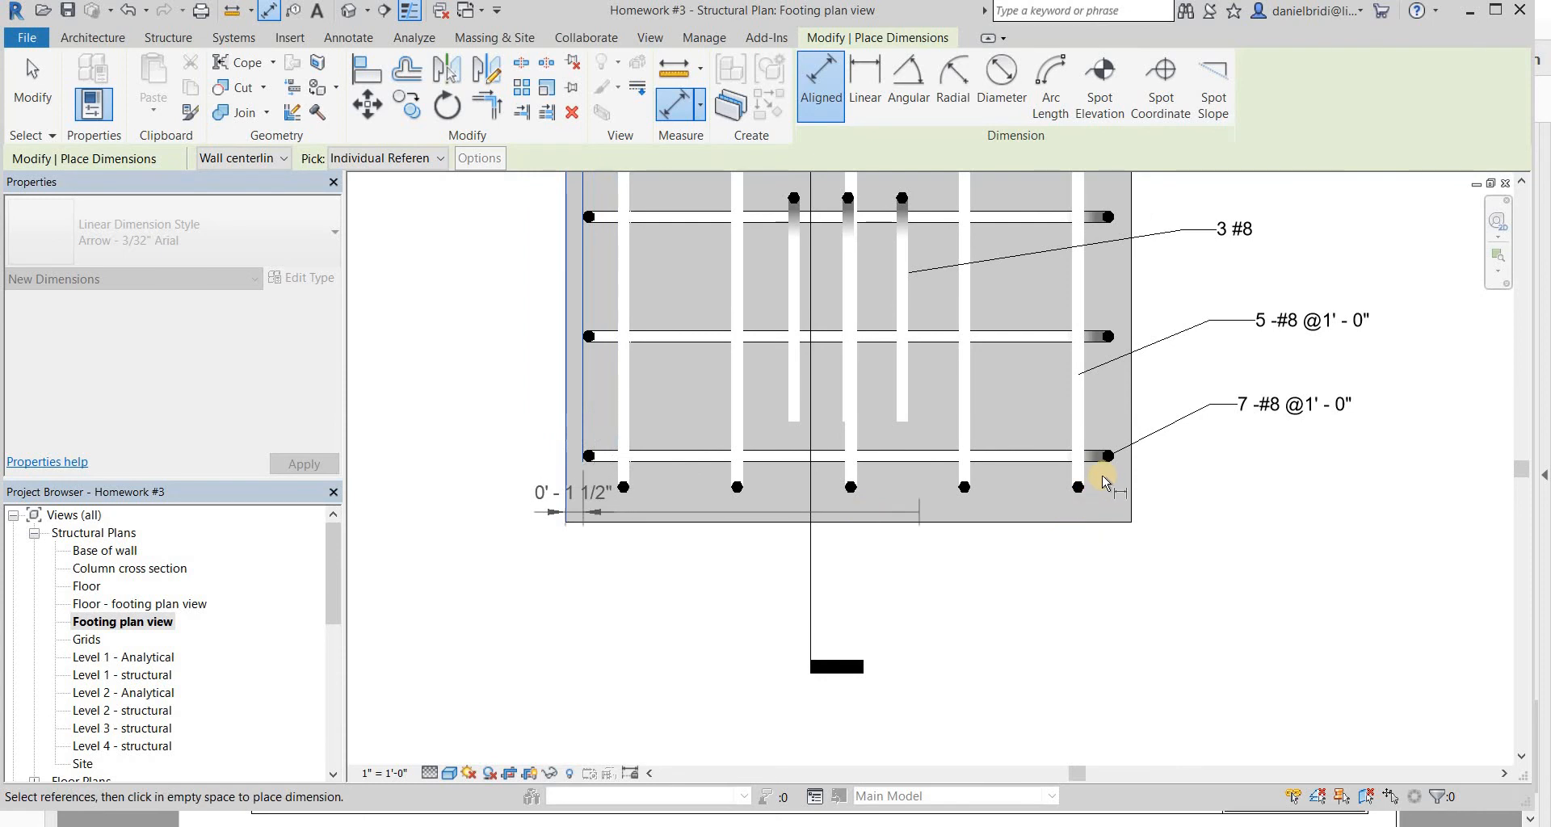
pyautogui.scroll(3, 1111, 487)
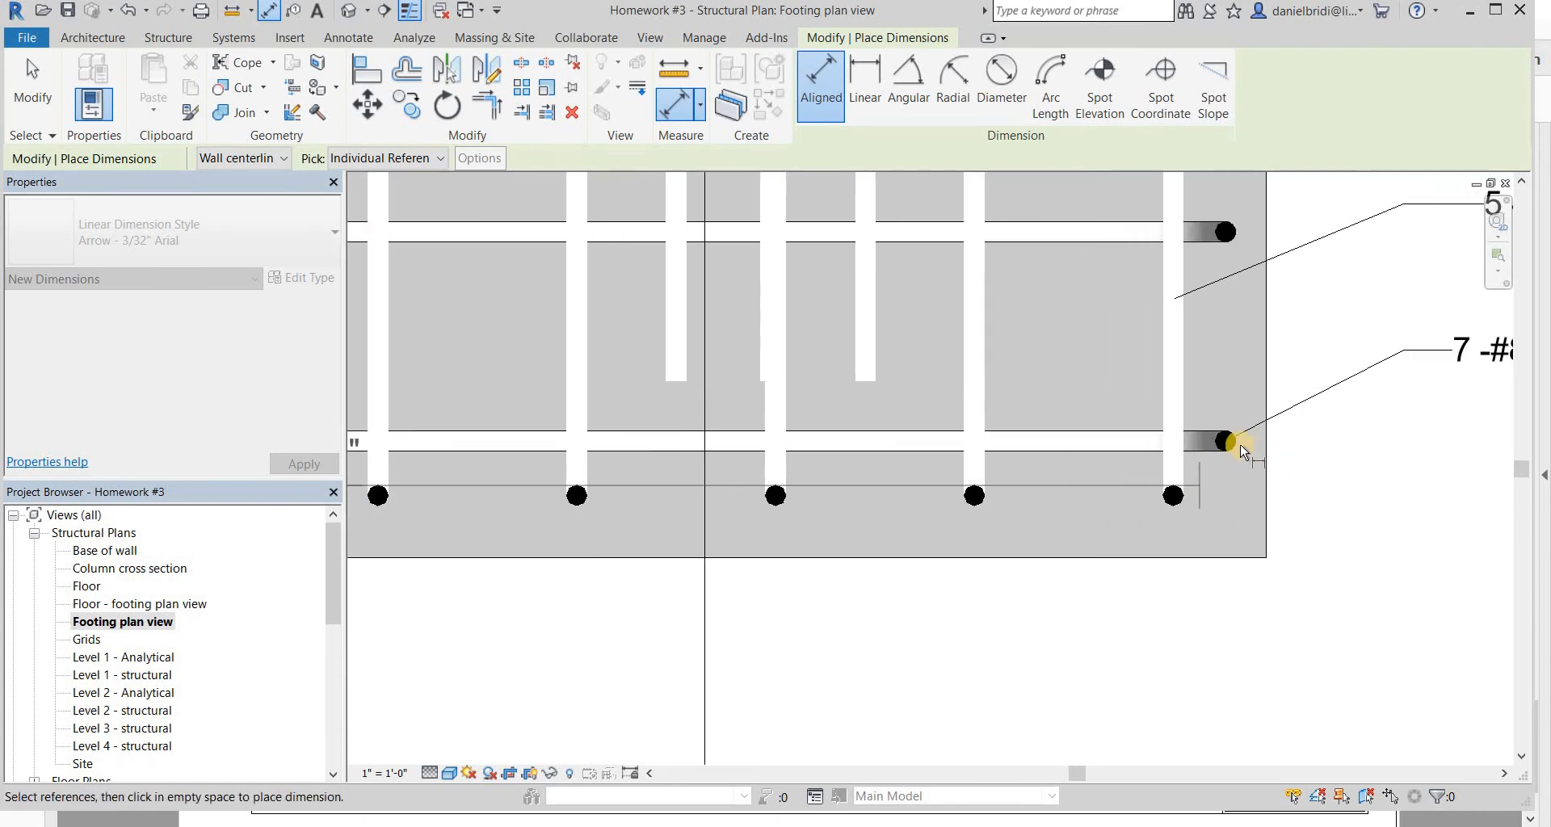
pyautogui.click(1235, 444)
pyautogui.click(1265, 455)
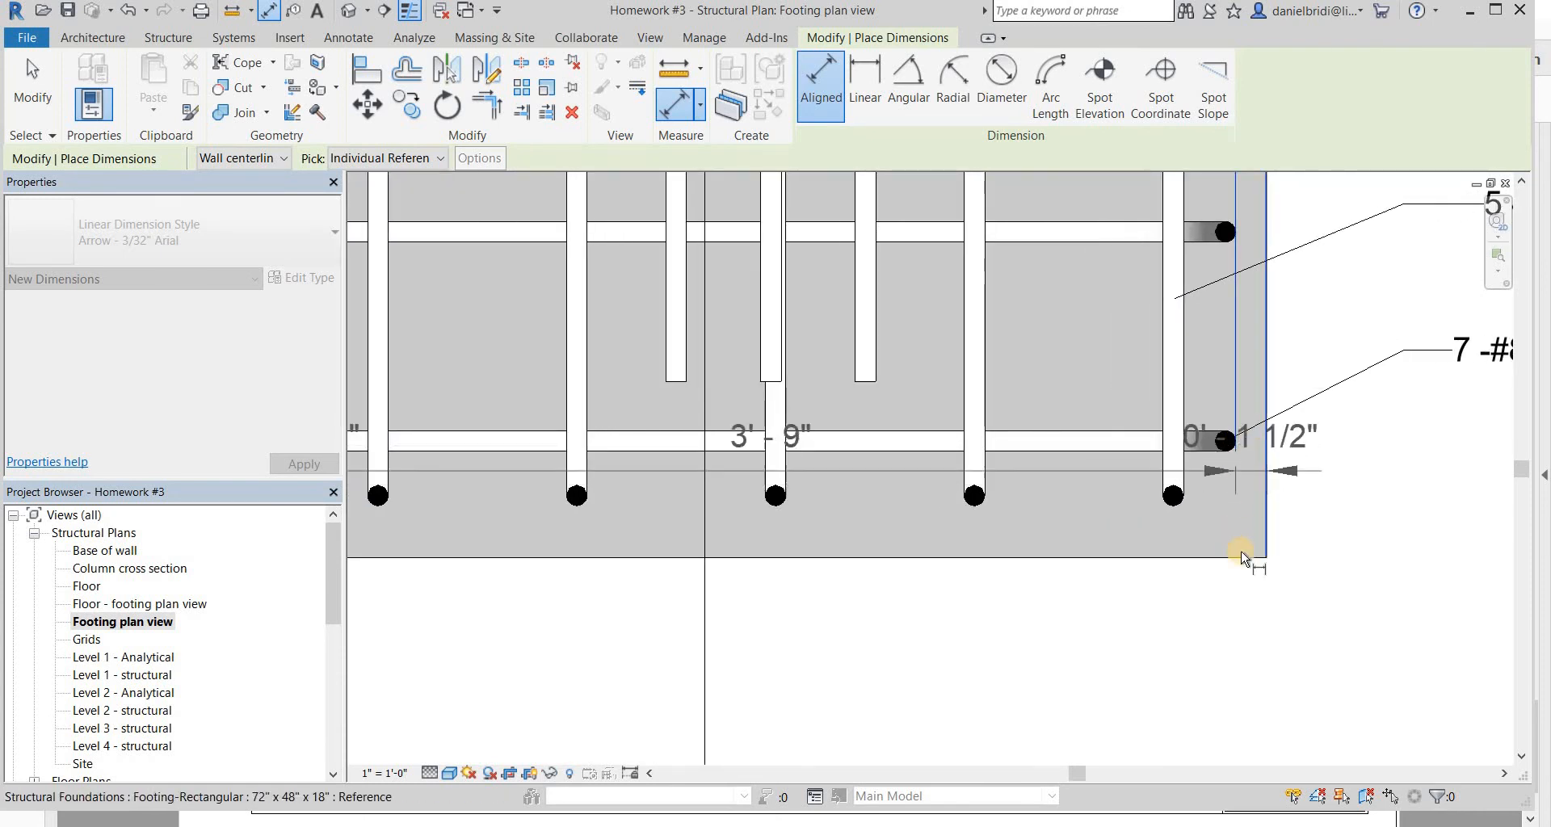
pyautogui.scroll(-2, 1257, 453)
pyautogui.click(1229, 548)
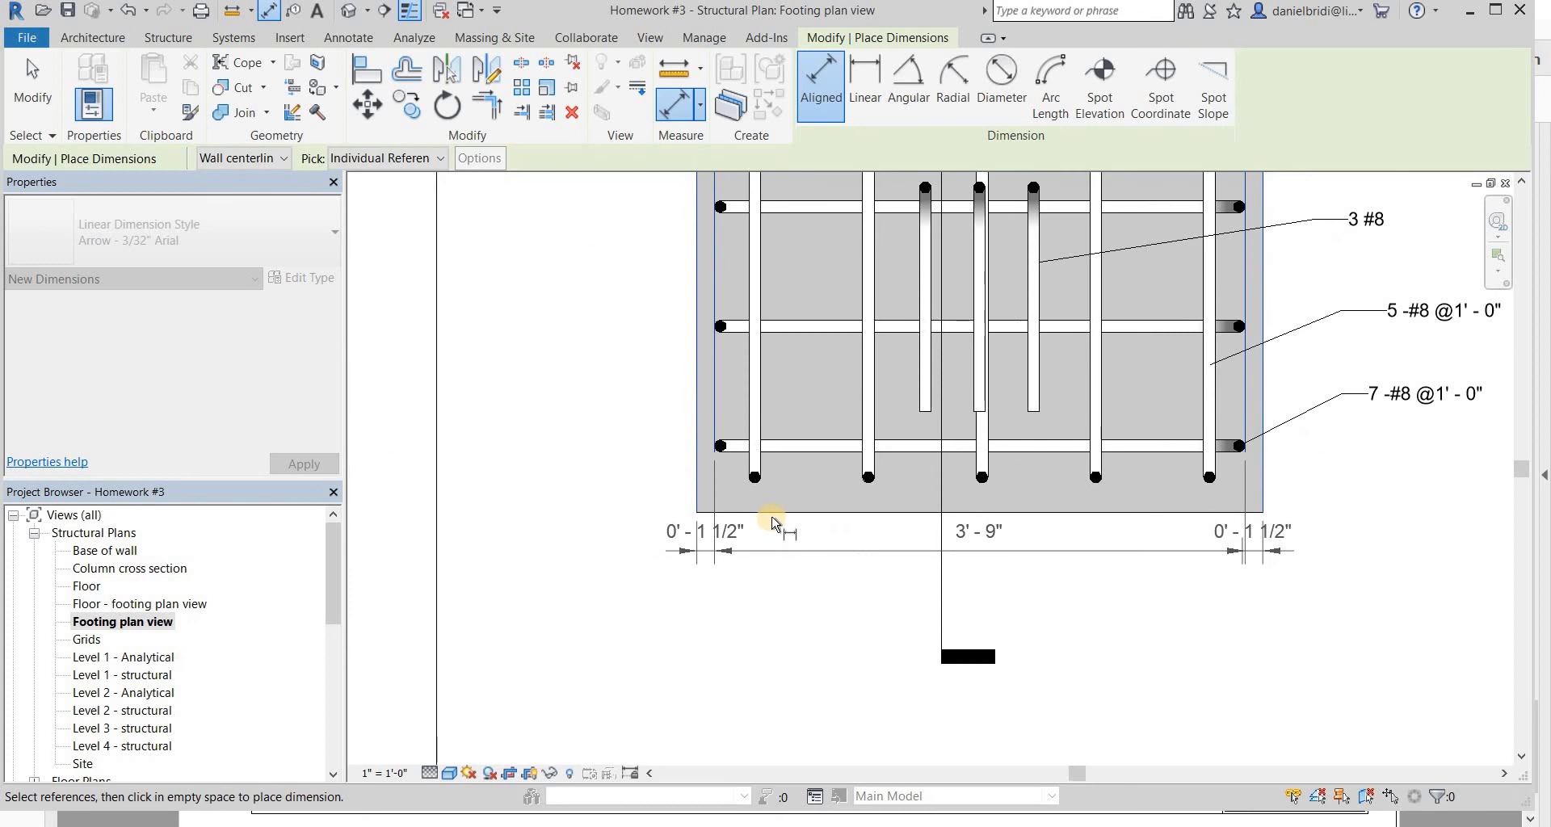
pyautogui.click(697, 478)
pyautogui.scroll(-3, 708, 492)
pyautogui.scroll(1, 704, 241)
pyautogui.moveTo(704, 241); pyautogui.dragTo(637, 461, button='middle')
pyautogui.press('Escape')
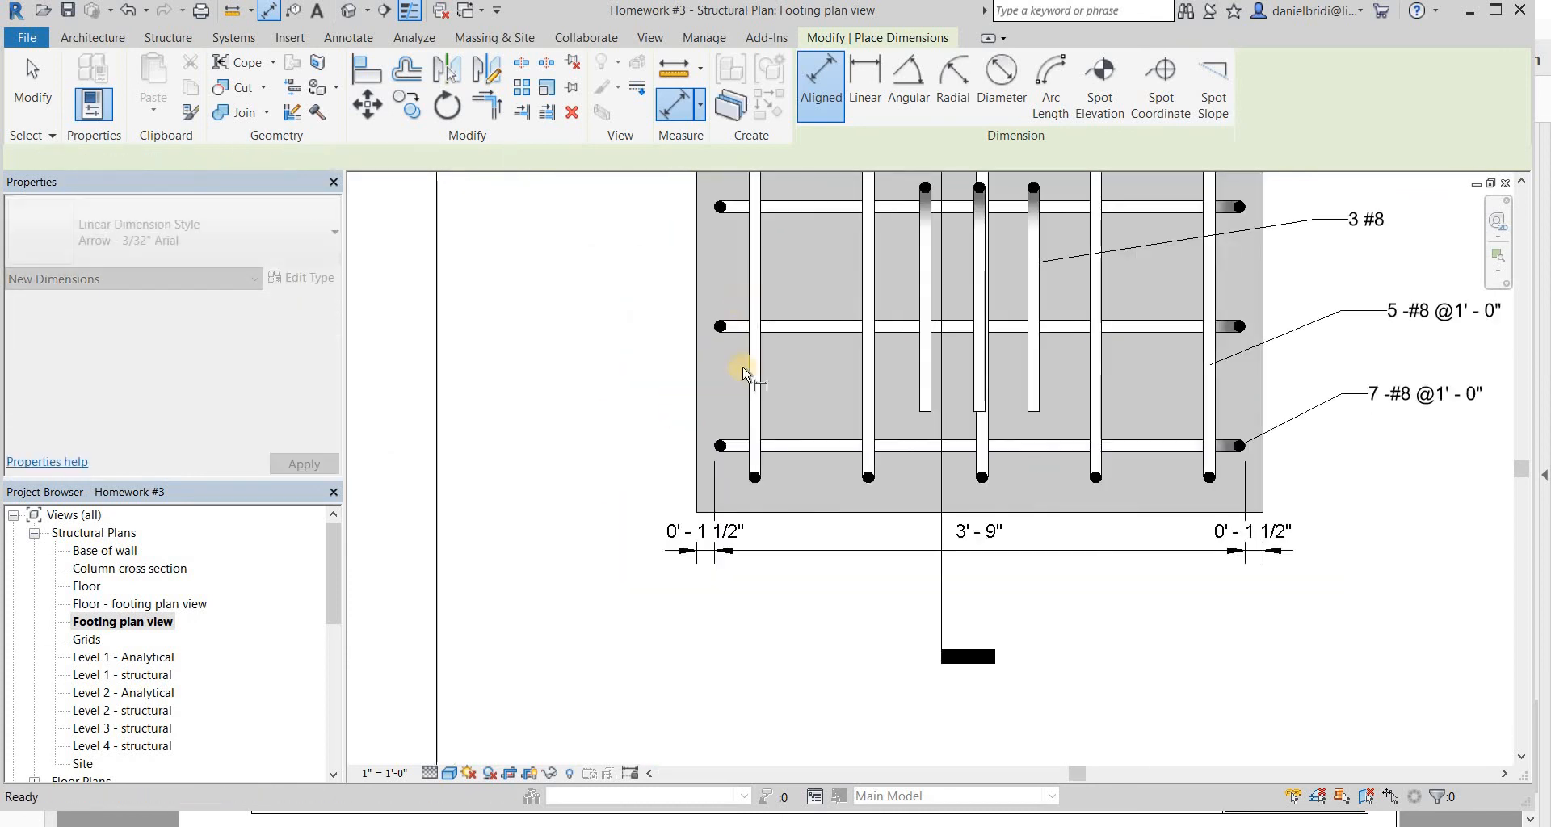
# - Dimension the footing's overall width between its side edges, placing the dimension above the footing
pyautogui.moveTo(744, 368); pyautogui.dragTo(681, 729, button='middle')
pyautogui.moveTo(689, 447); pyautogui.dragTo(554, 815, button='middle')
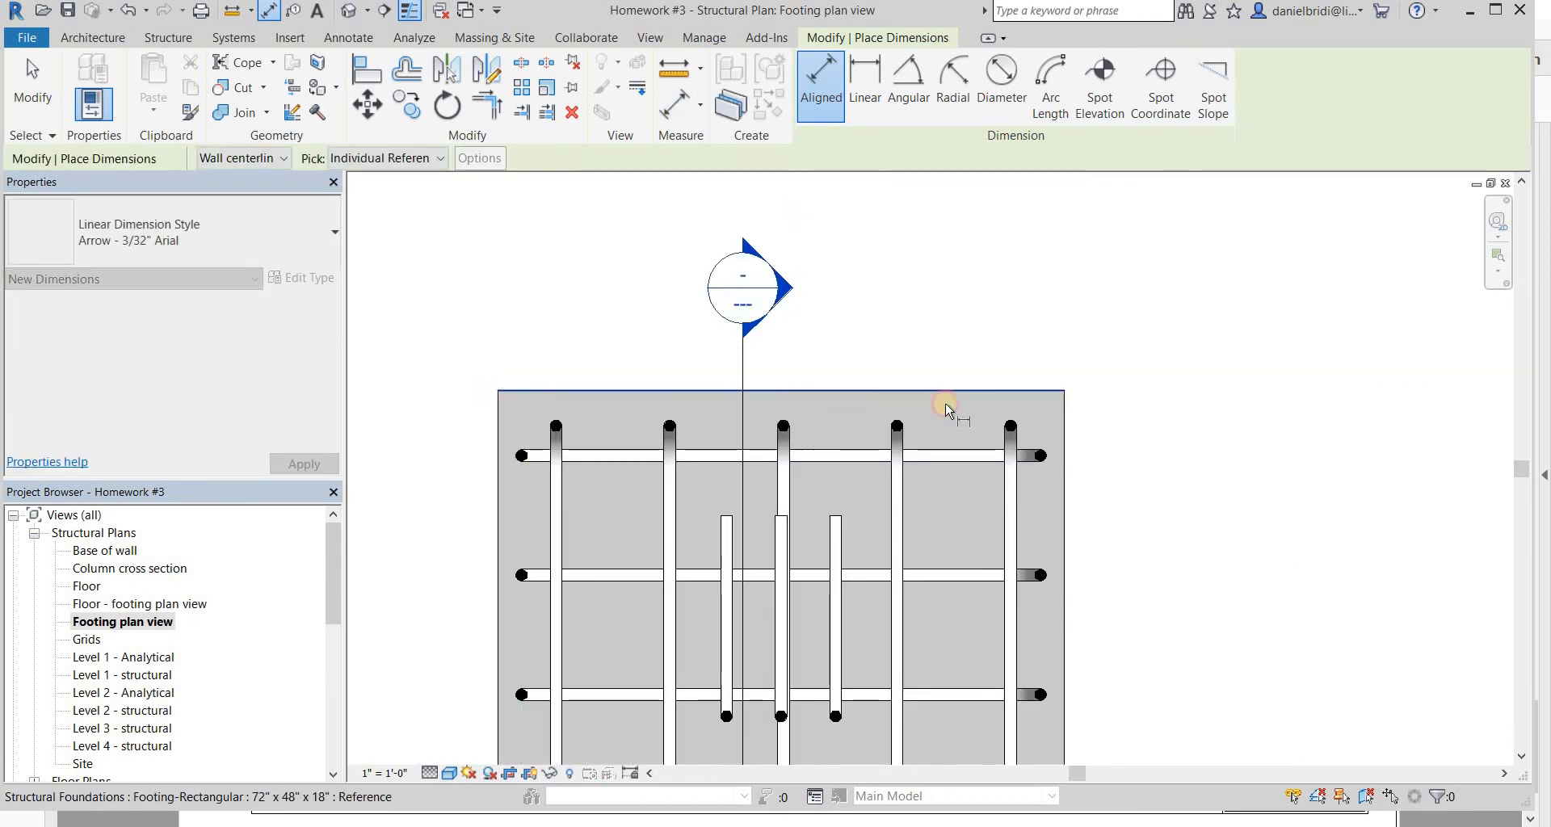
pyautogui.click(946, 404)
pyautogui.click(1063, 418)
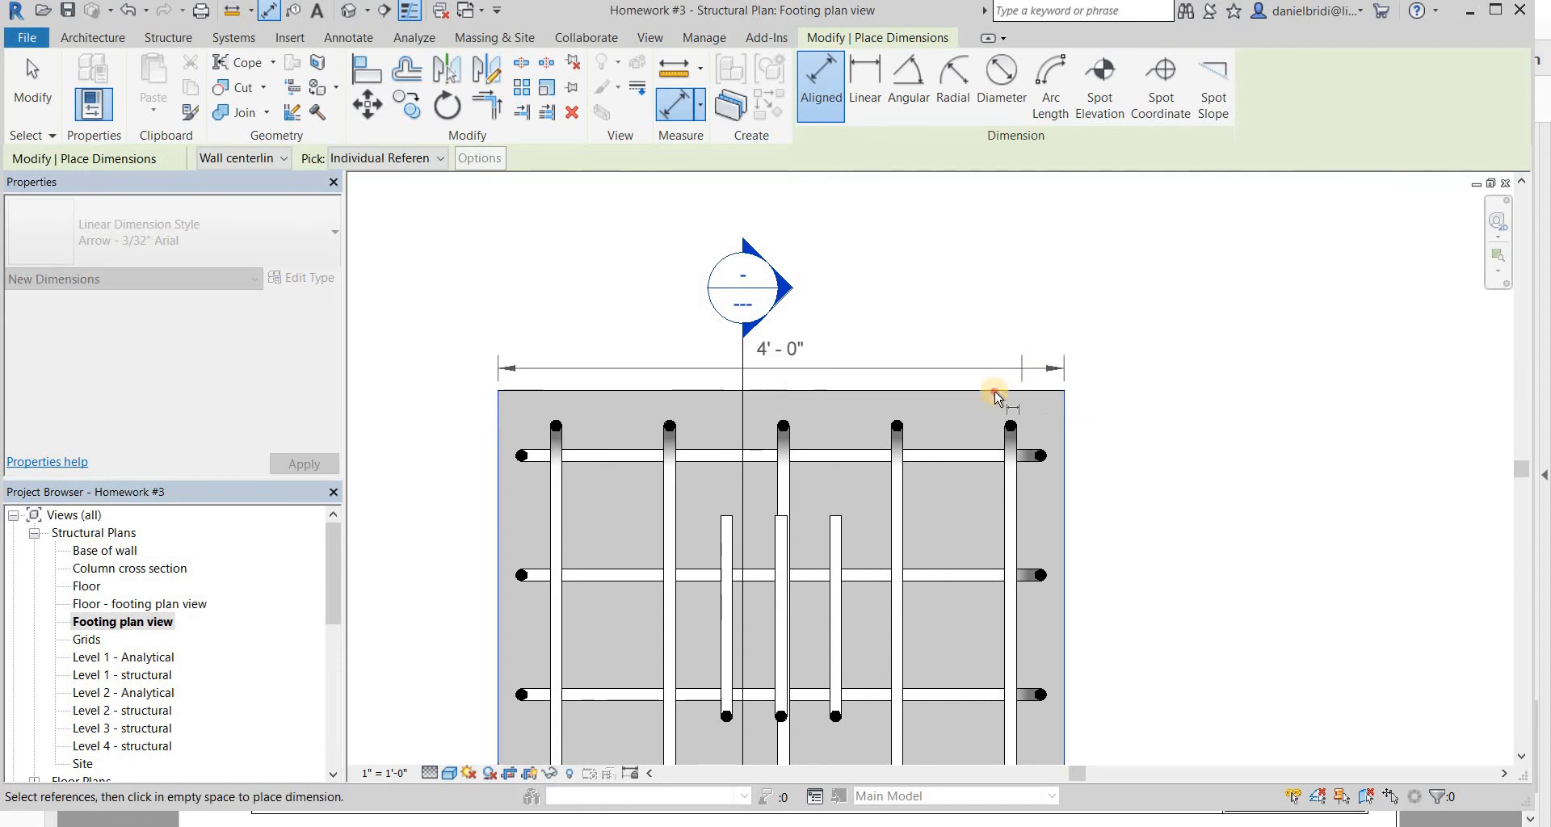
# - Add a vertical dimension chain left of the footing from its top edge through both ends of the long bars to its bottom edge
pyautogui.scroll(-3, 918, 260)
pyautogui.scroll(5, 747, 352)
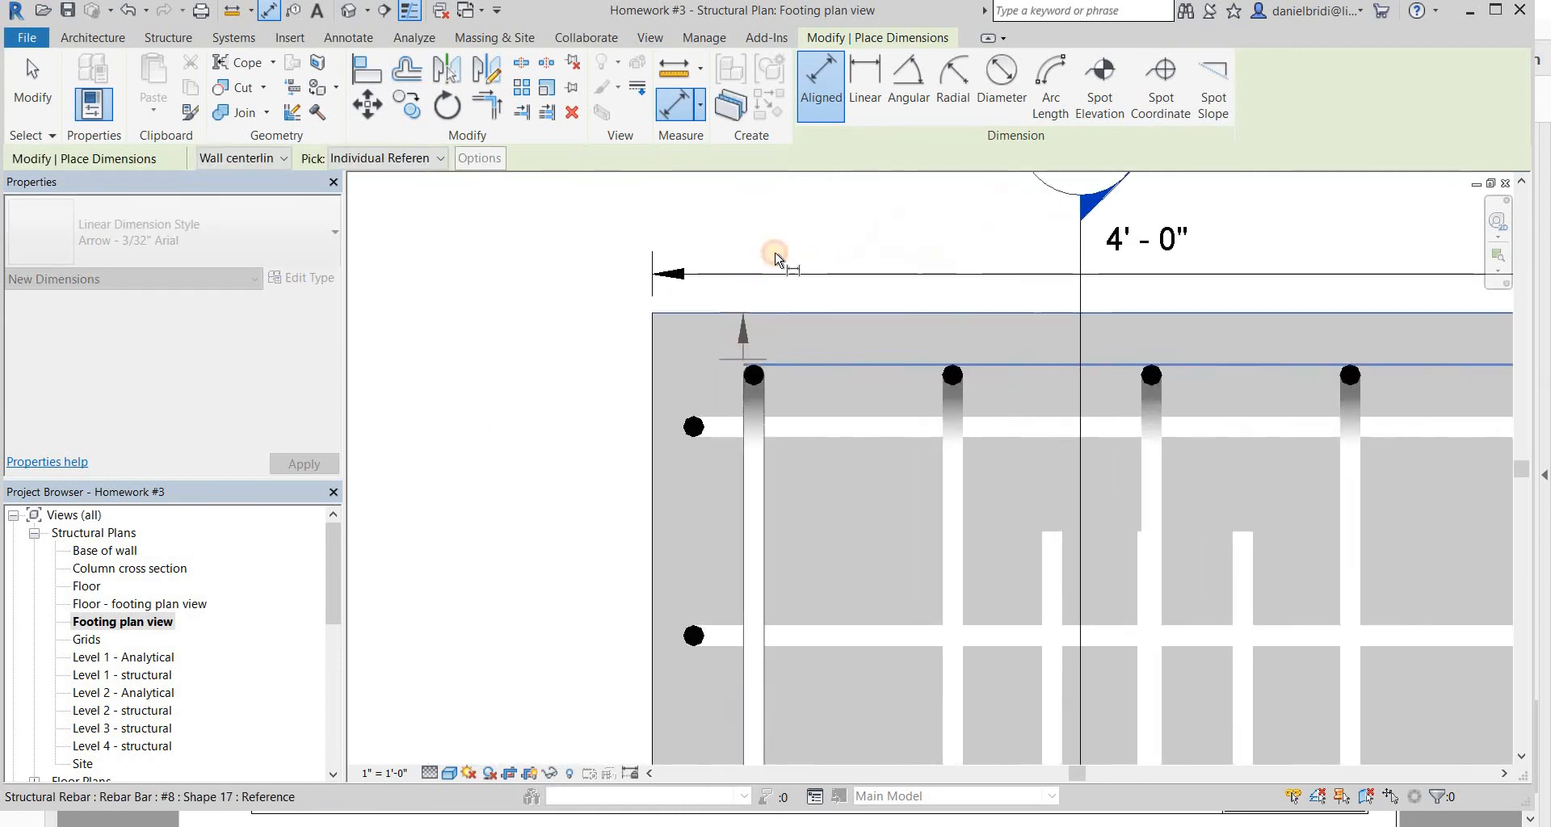
pyautogui.click(776, 259)
pyautogui.scroll(-5, 775, 258)
pyautogui.scroll(5, 766, 666)
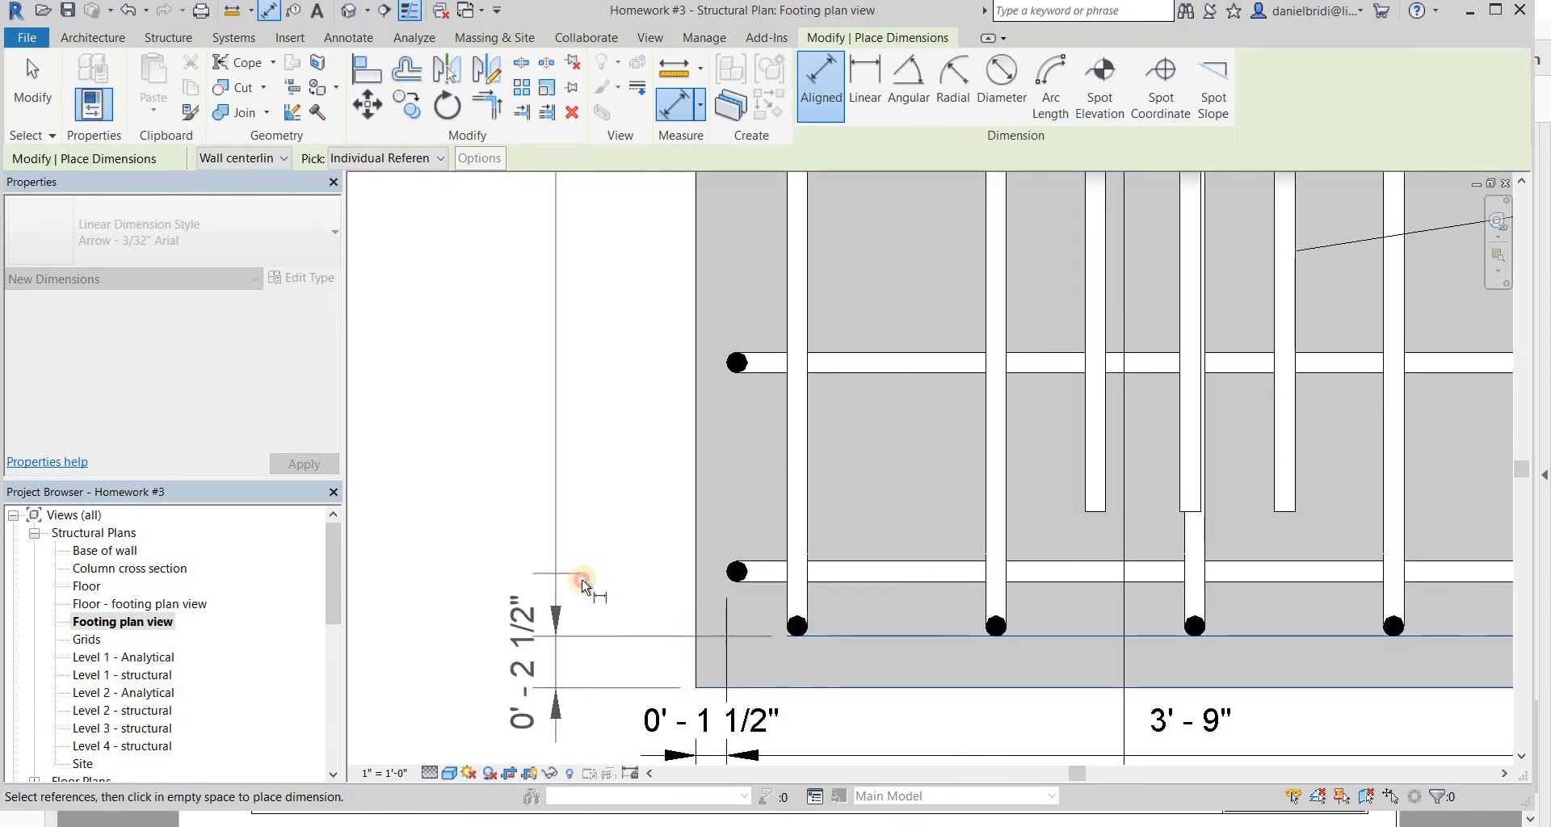
pyautogui.click(596, 562)
pyautogui.scroll(-4, 599, 557)
# - Dimension the footing's overall length from bottom to top edge, placing it left of the vertical dimension chain
pyautogui.click(658, 605)
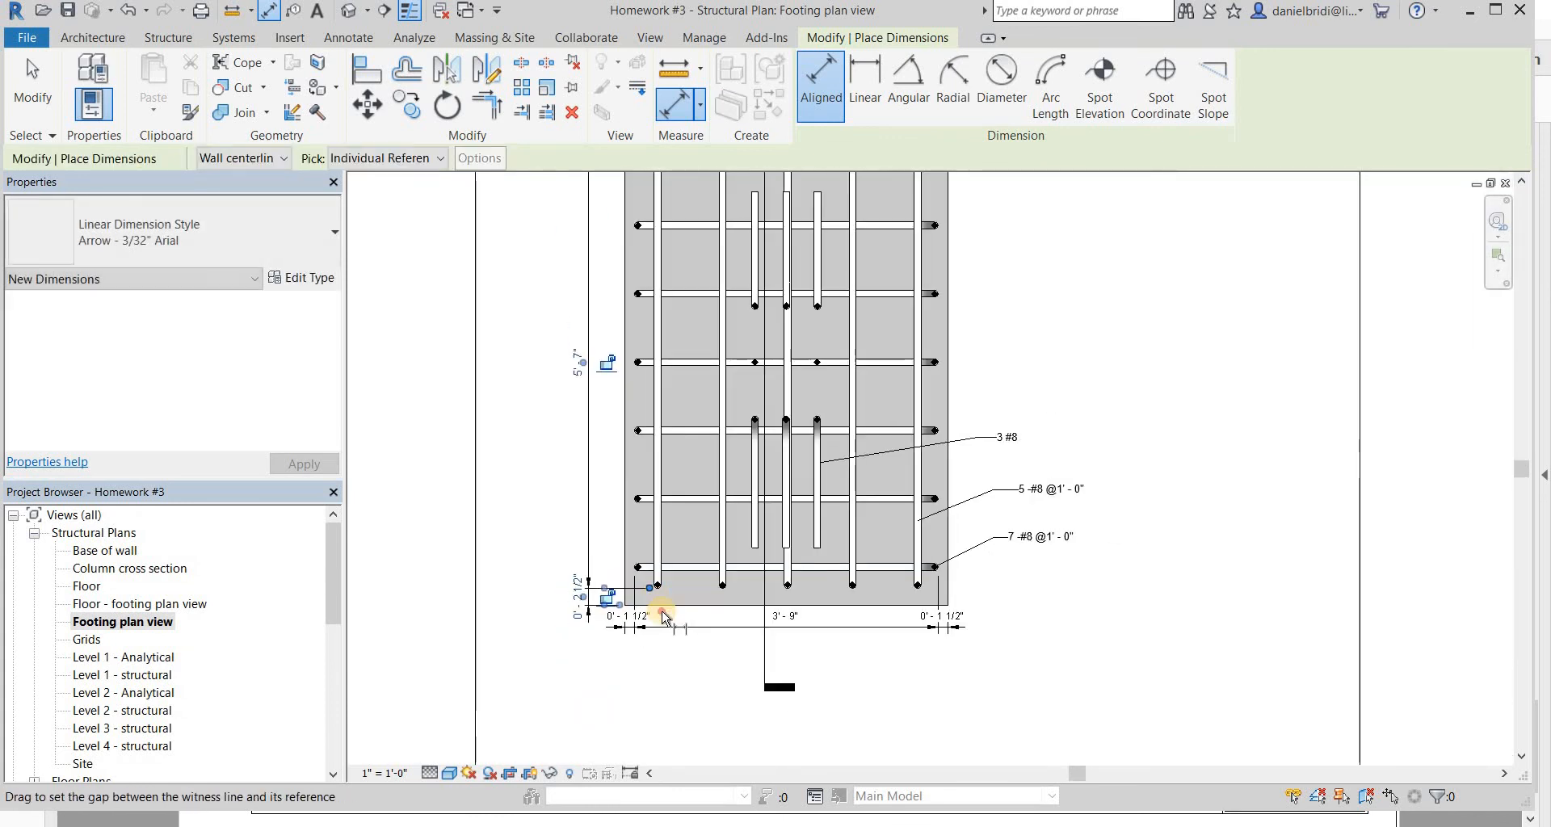
pyautogui.moveTo(671, 180); pyautogui.dragTo(675, 366, button='middle')
pyautogui.click(675, 307)
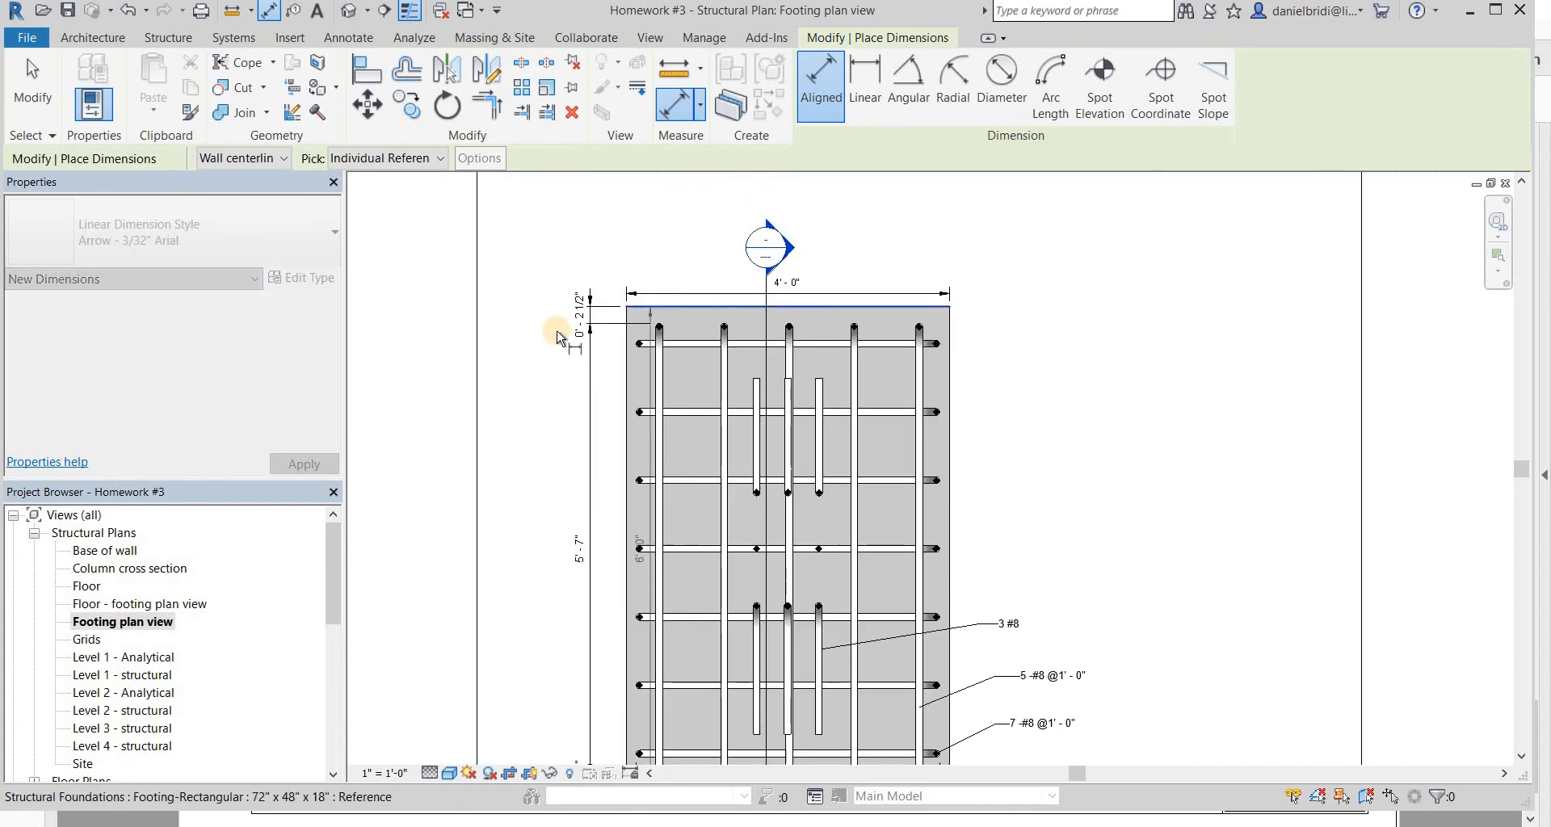
pyautogui.click(552, 330)
pyautogui.scroll(-2, 610, 338)
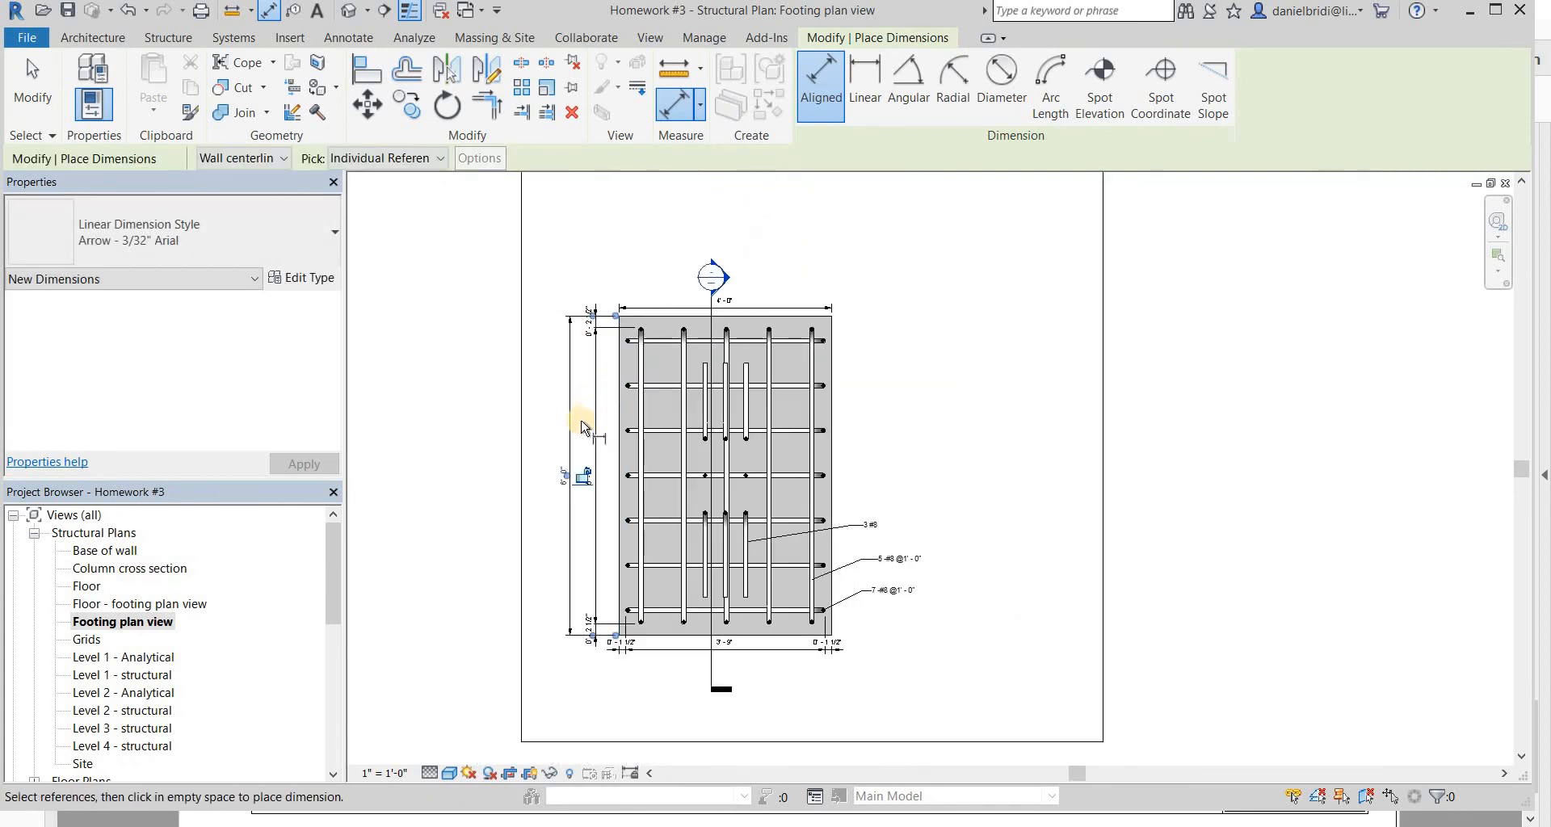
# - Delete the overall length dimension on the left side of the footing
pyautogui.press('Escape')
pyautogui.press('Escape')
pyautogui.click(569, 449)
pyautogui.press('Delete')
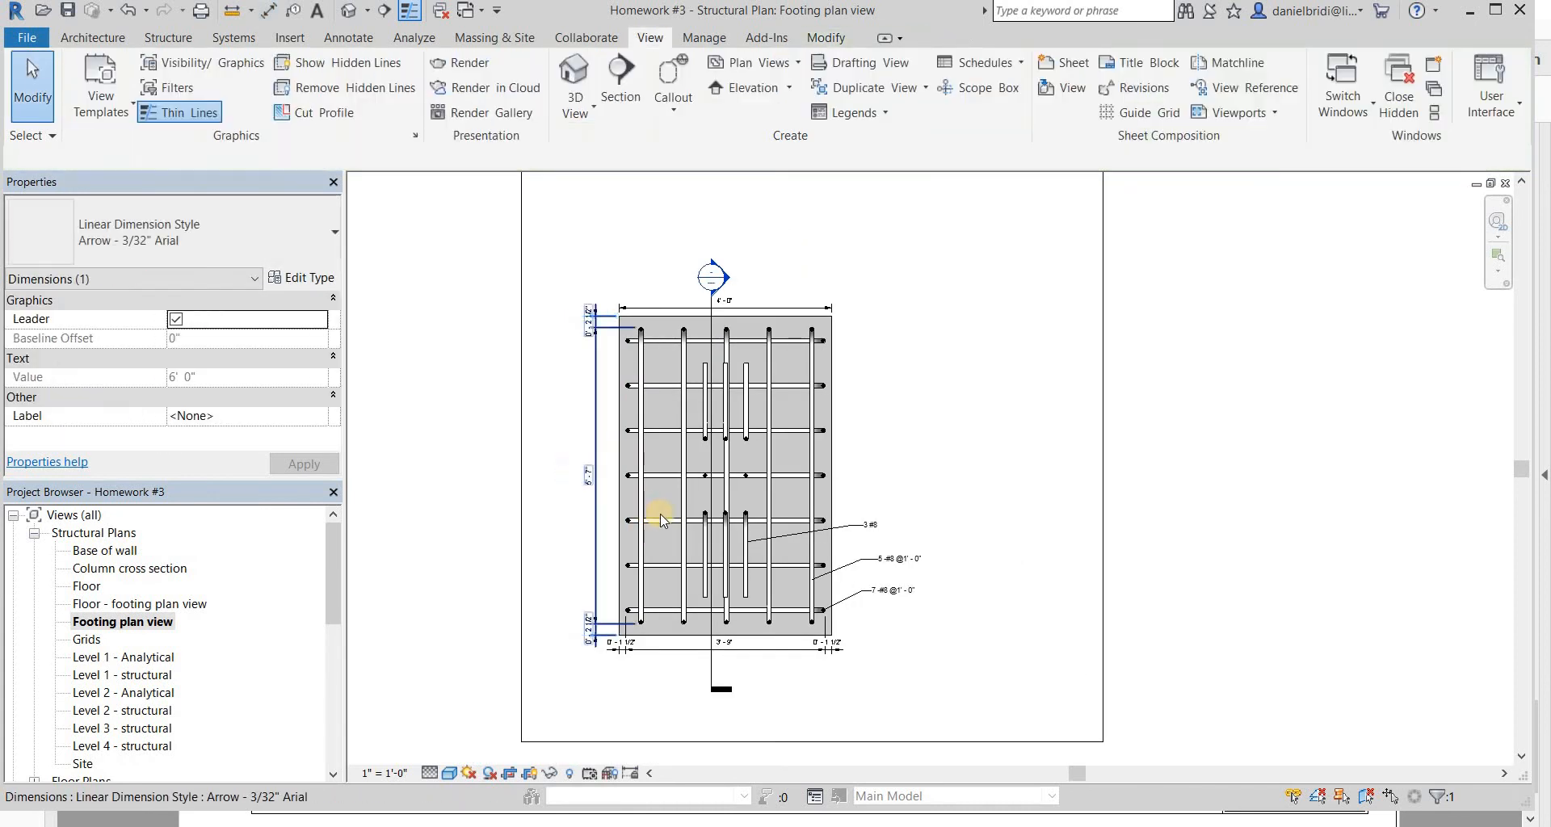
# - Dimension the footing's overall length between its bottom and top edges, placing the dimension right of the footing
pyautogui.press('d')
pyautogui.press('i')
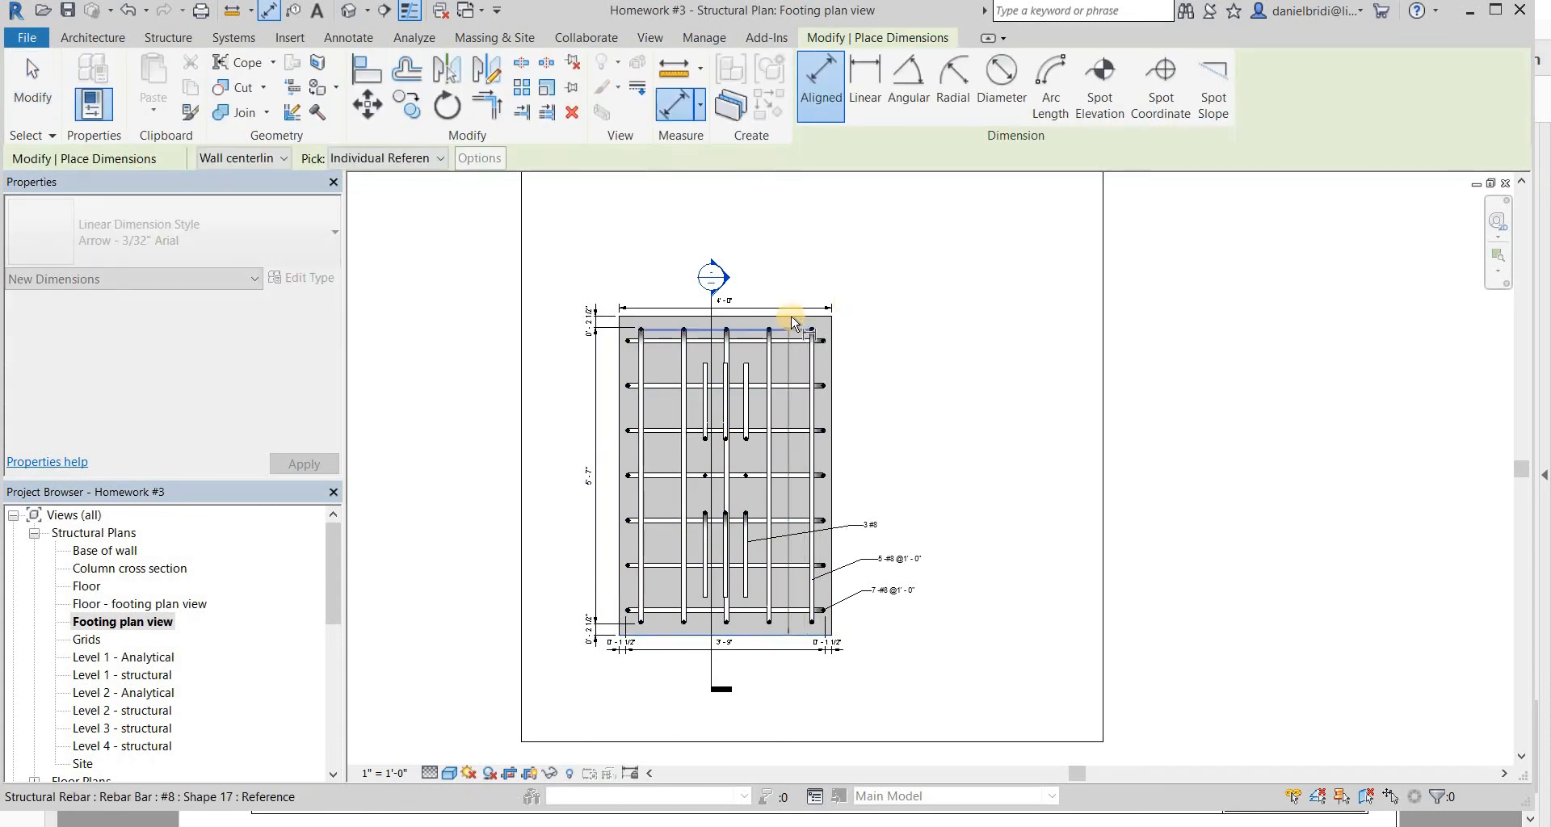
pyautogui.click(858, 404)
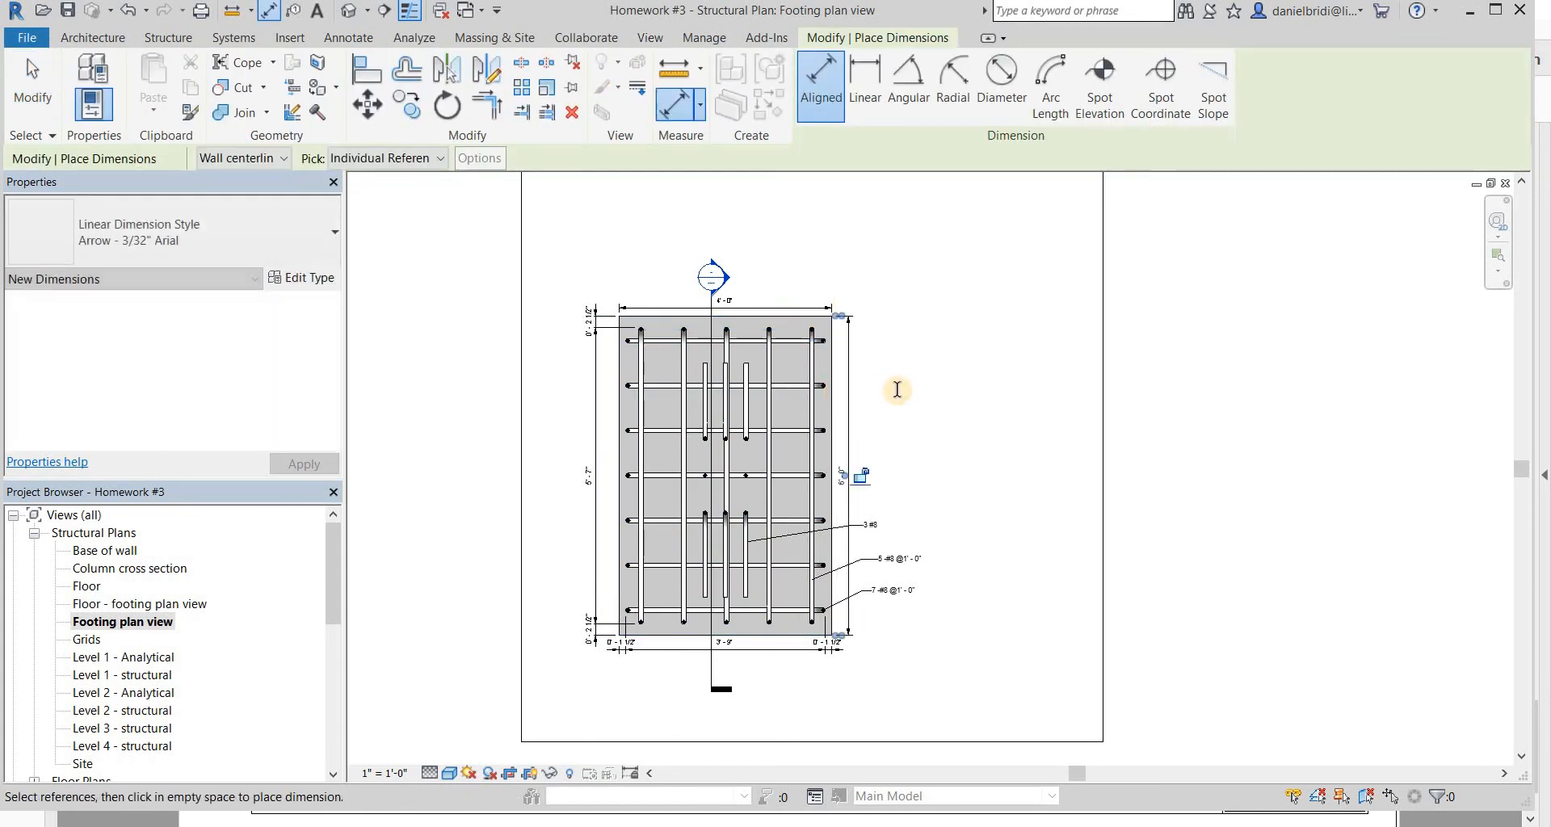
# - Check the Homework #4 PDF, then try to dimension the lower short bars' length from their bent end to their lower end
pyautogui.hotkey('alt', 'Tab')
pyautogui.hotkey('alt', 'Tab')
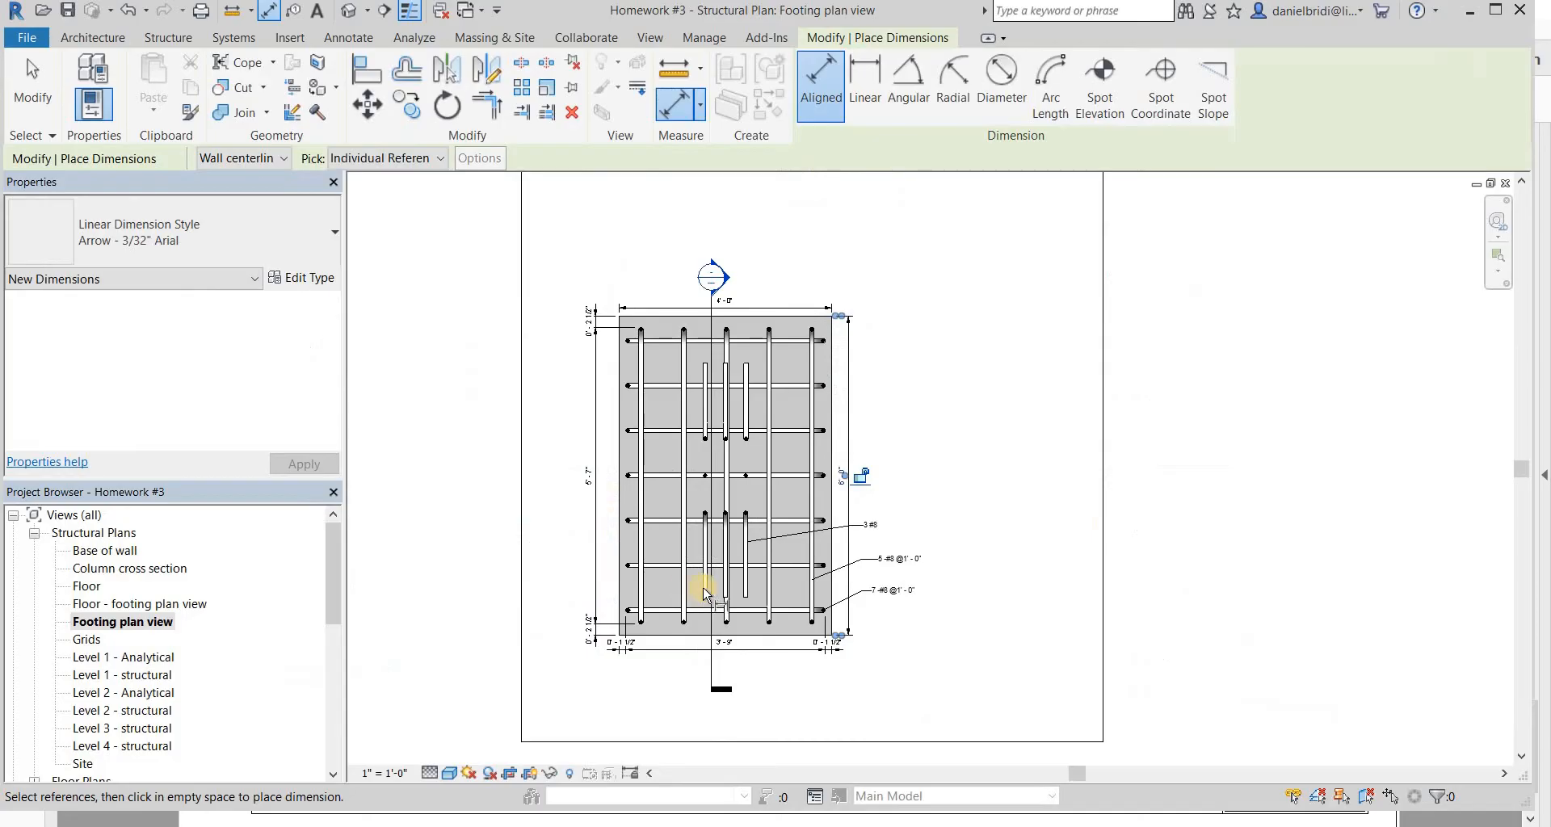
pyautogui.scroll(5, 711, 602)
pyautogui.scroll(4, 737, 618)
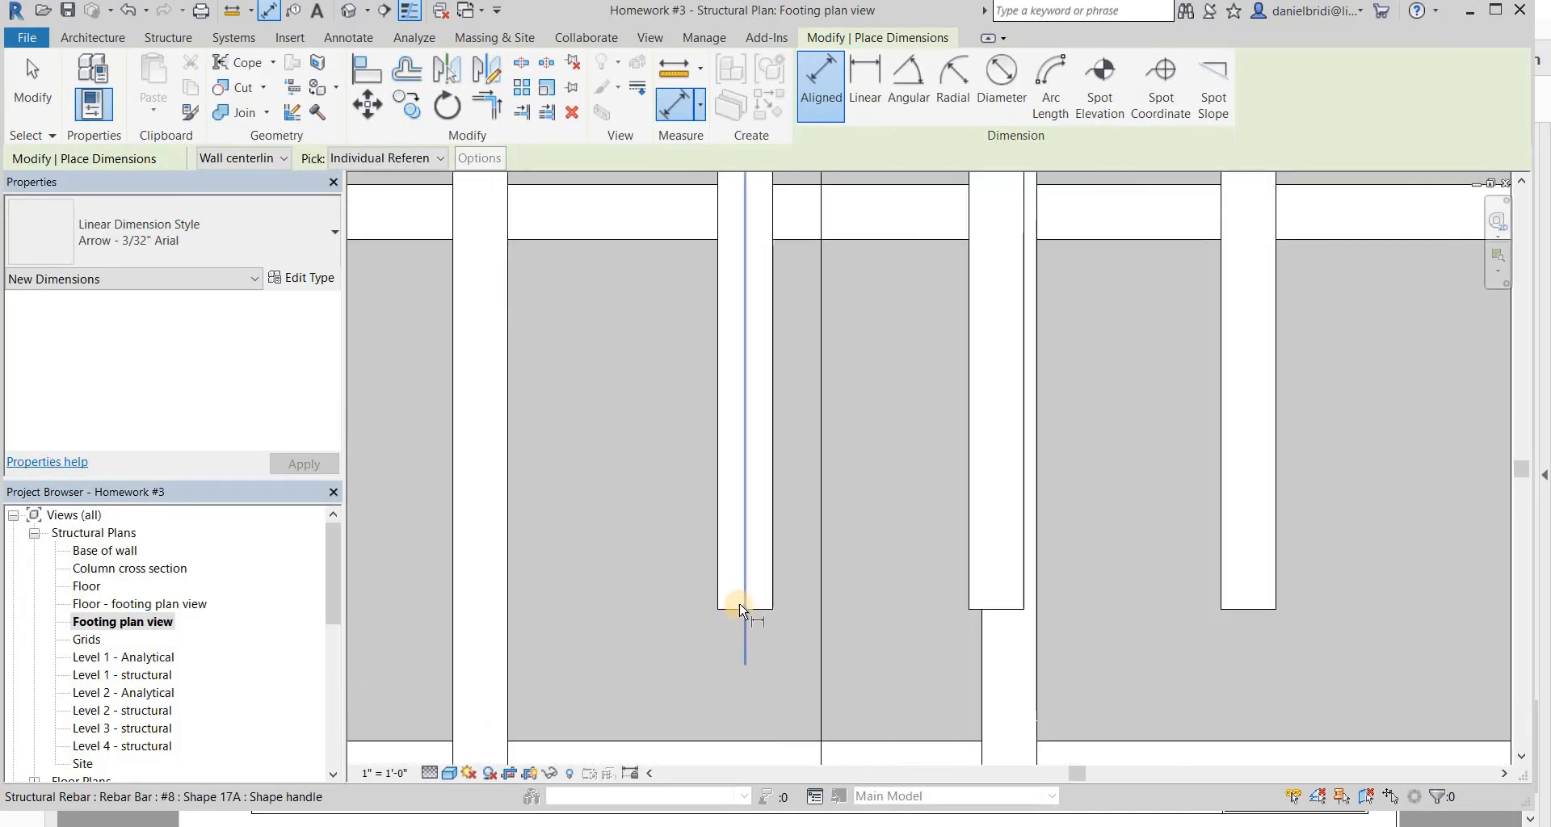
pyautogui.scroll(-4, 742, 610)
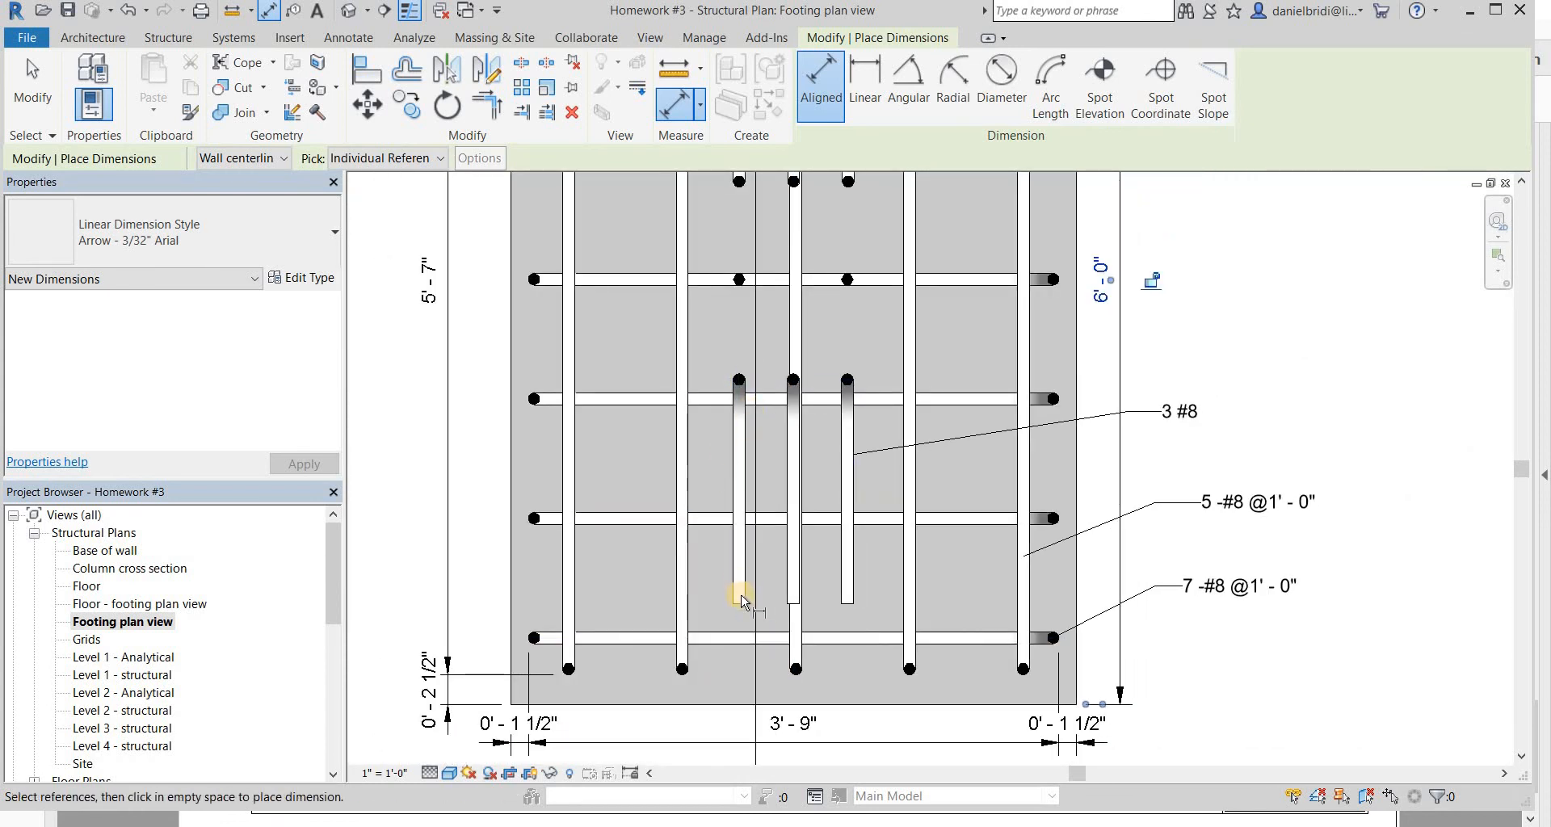
pyautogui.scroll(5, 741, 627)
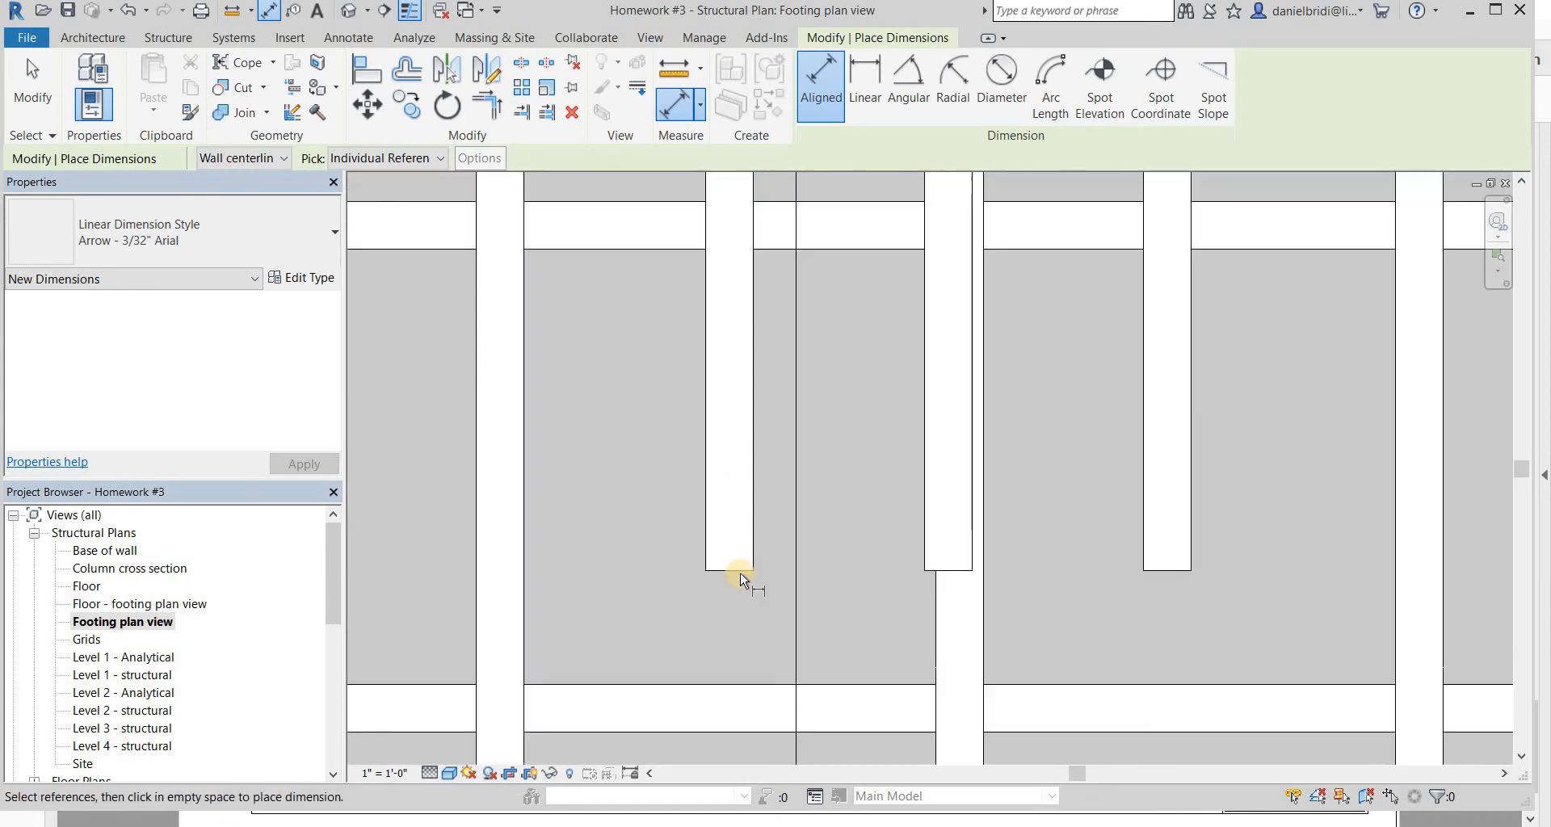
pyautogui.scroll(-5, 744, 437)
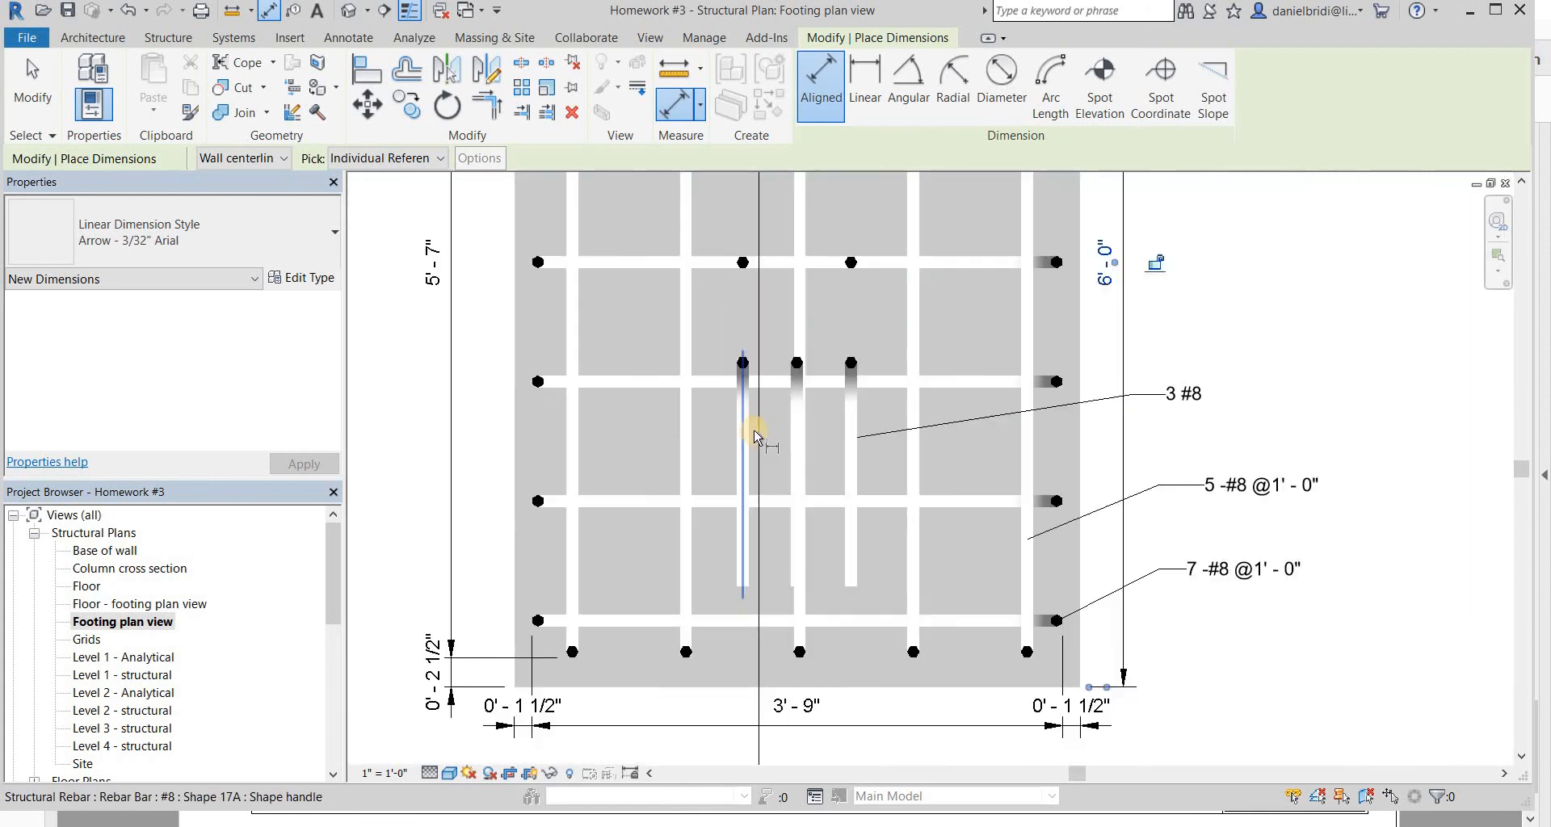
pyautogui.scroll(5, 737, 455)
pyautogui.click(741, 459)
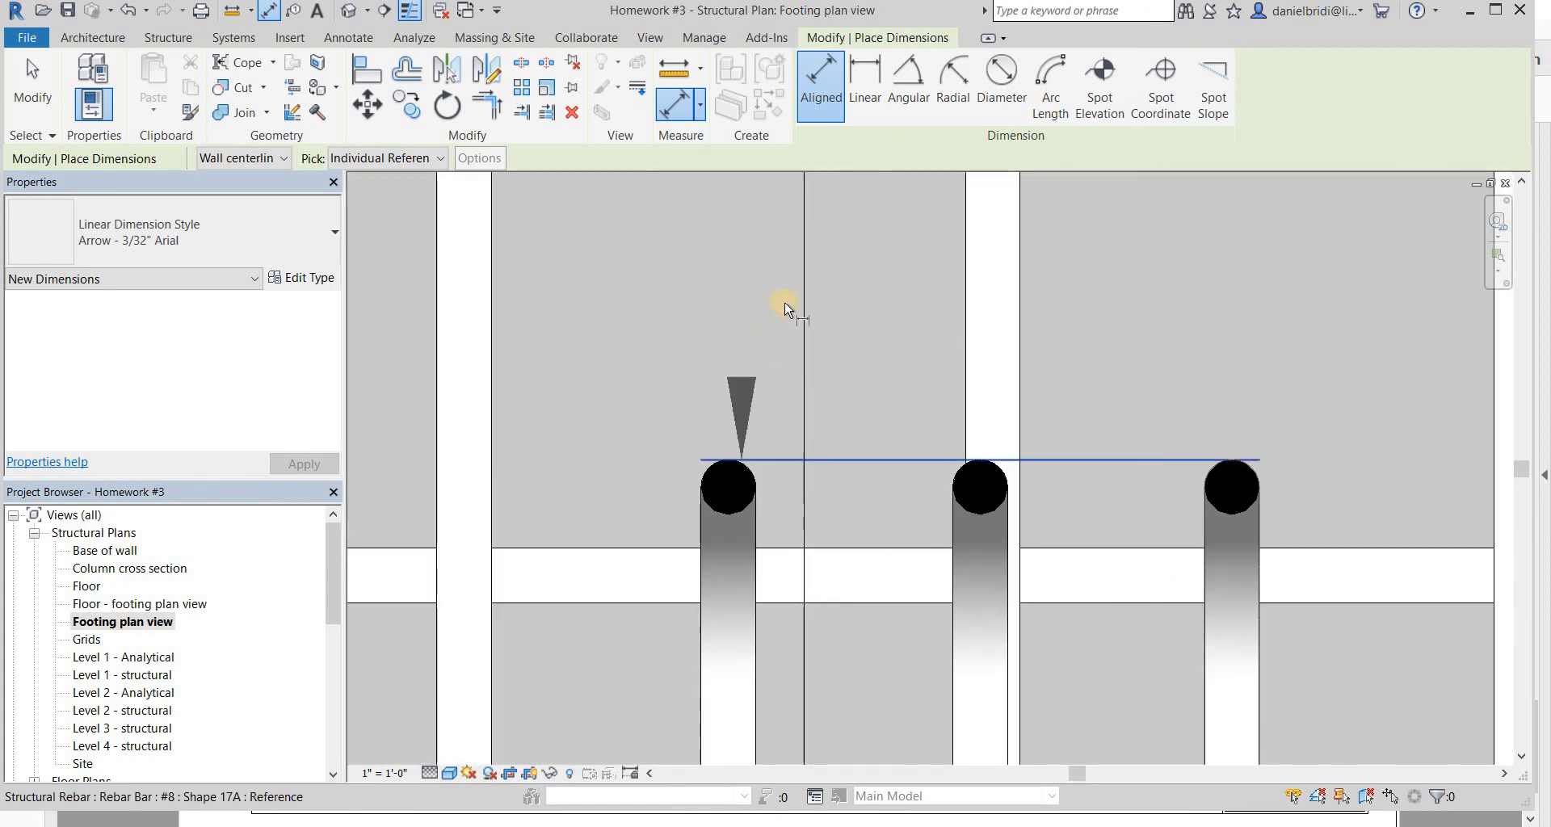
pyautogui.scroll(-5, 786, 339)
pyautogui.scroll(3, 782, 459)
pyautogui.scroll(3, 791, 467)
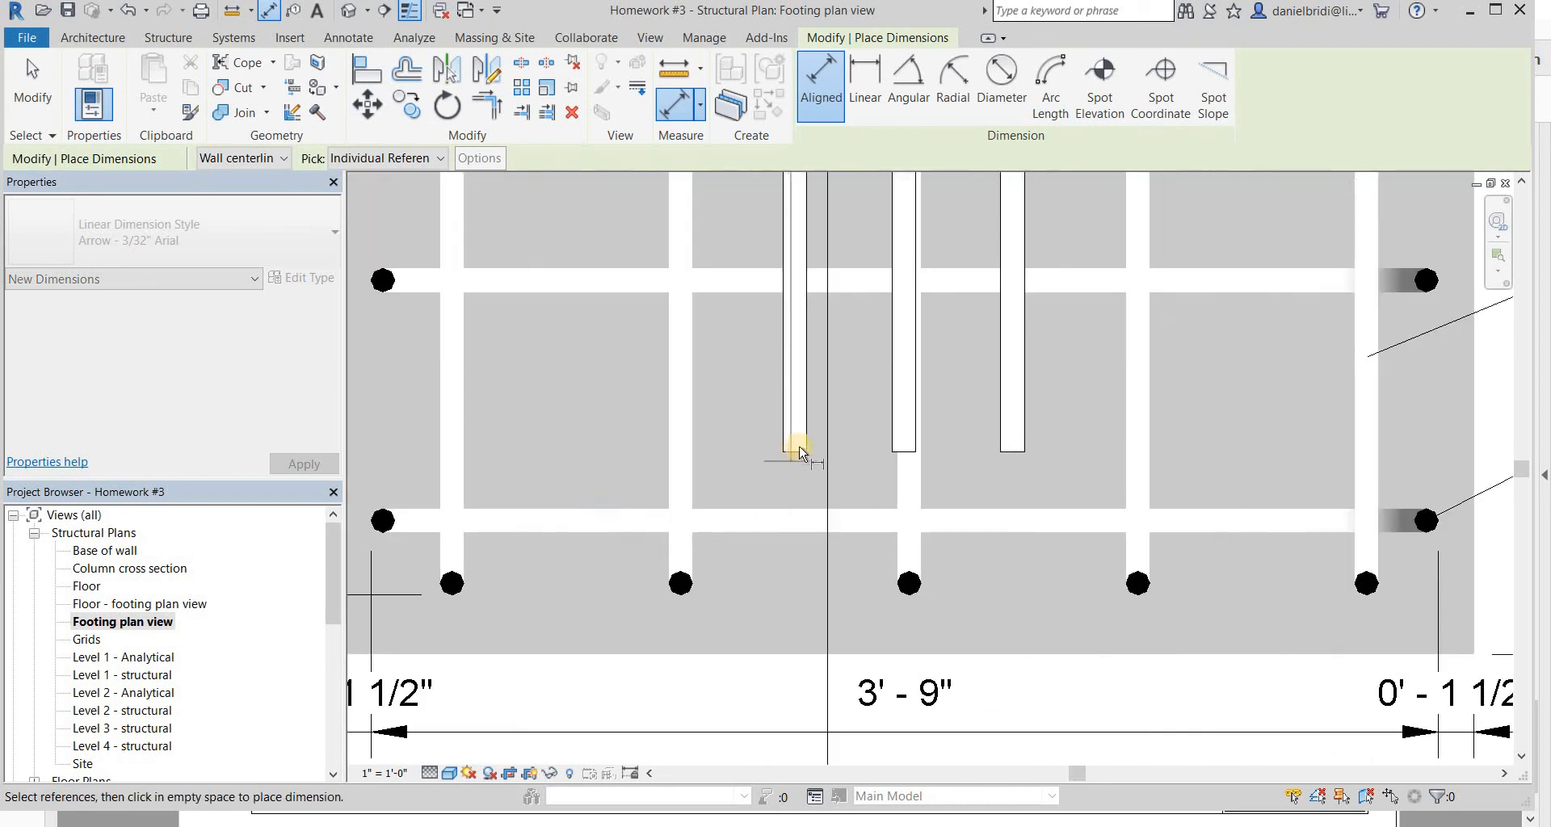
pyautogui.scroll(2, 790, 482)
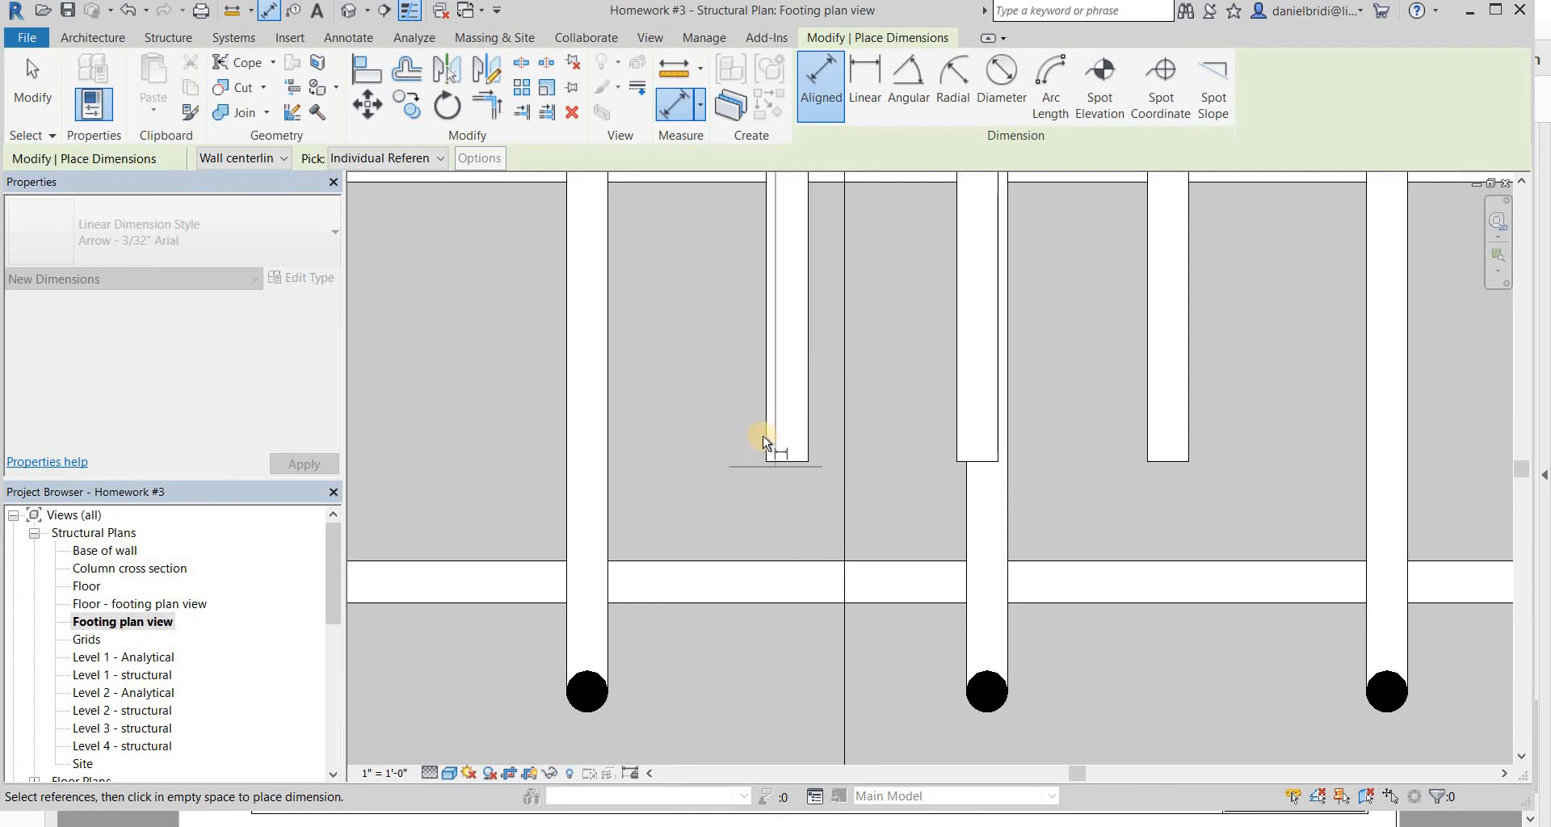
pyautogui.press('Escape')
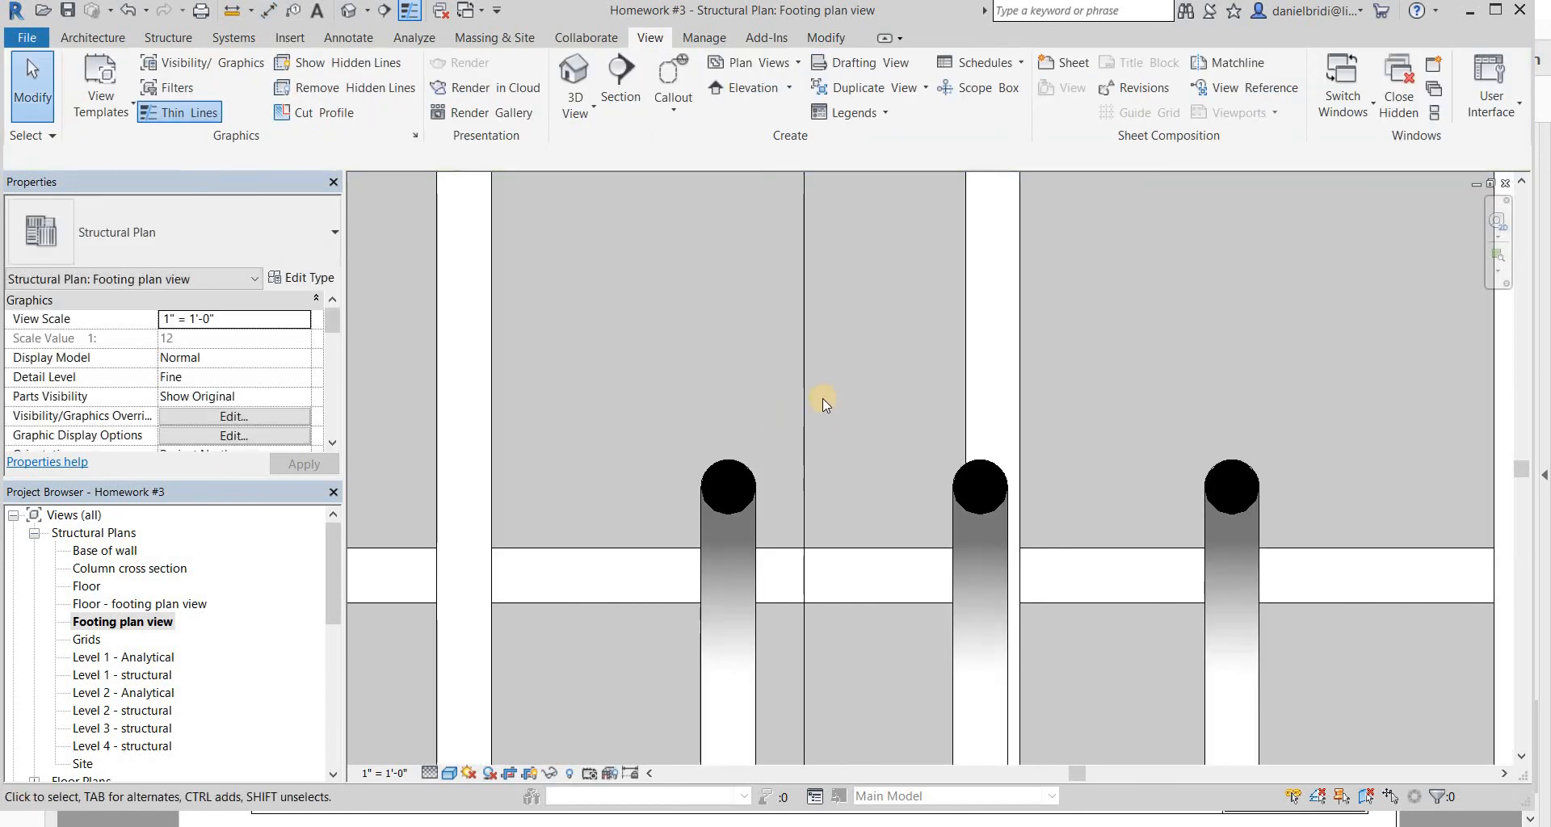
pyautogui.scroll(-4, 824, 401)
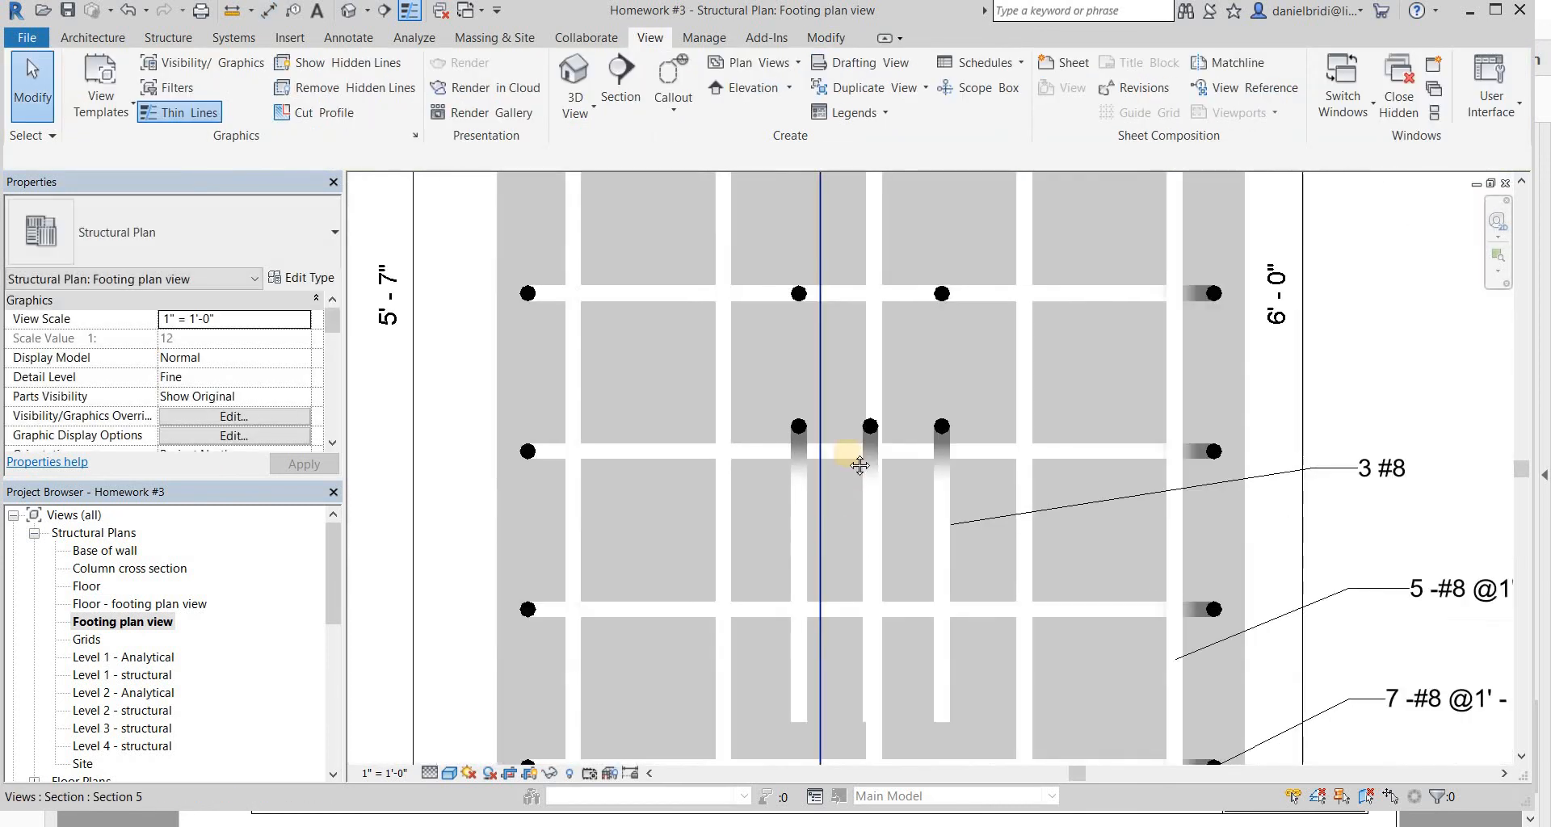
pyautogui.moveTo(859, 464); pyautogui.dragTo(564, 130, button='middle')
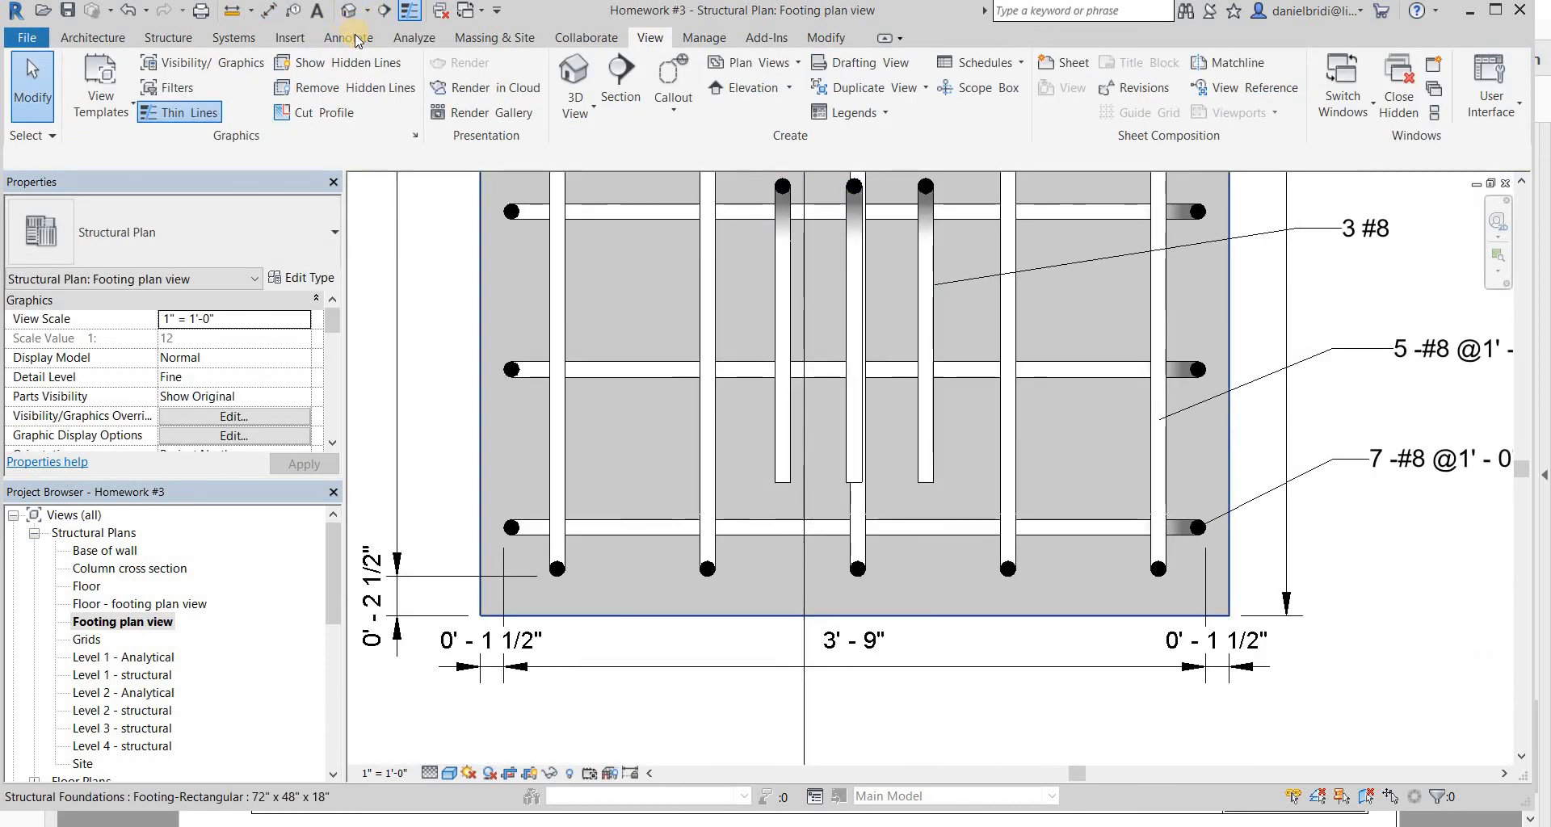
pyautogui.click(356, 39)
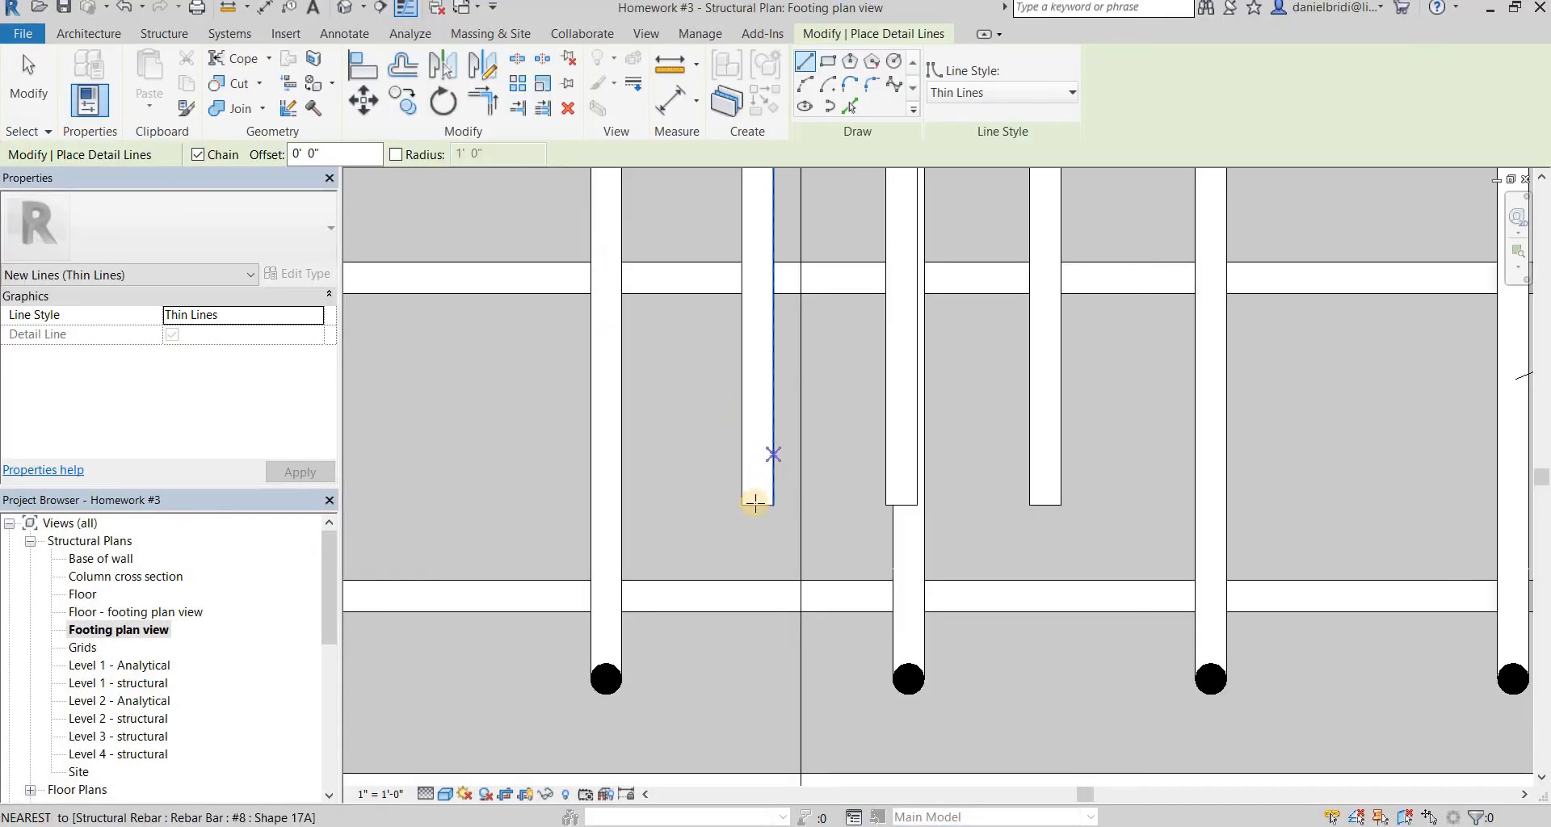
pyautogui.scroll(3, 755, 503)
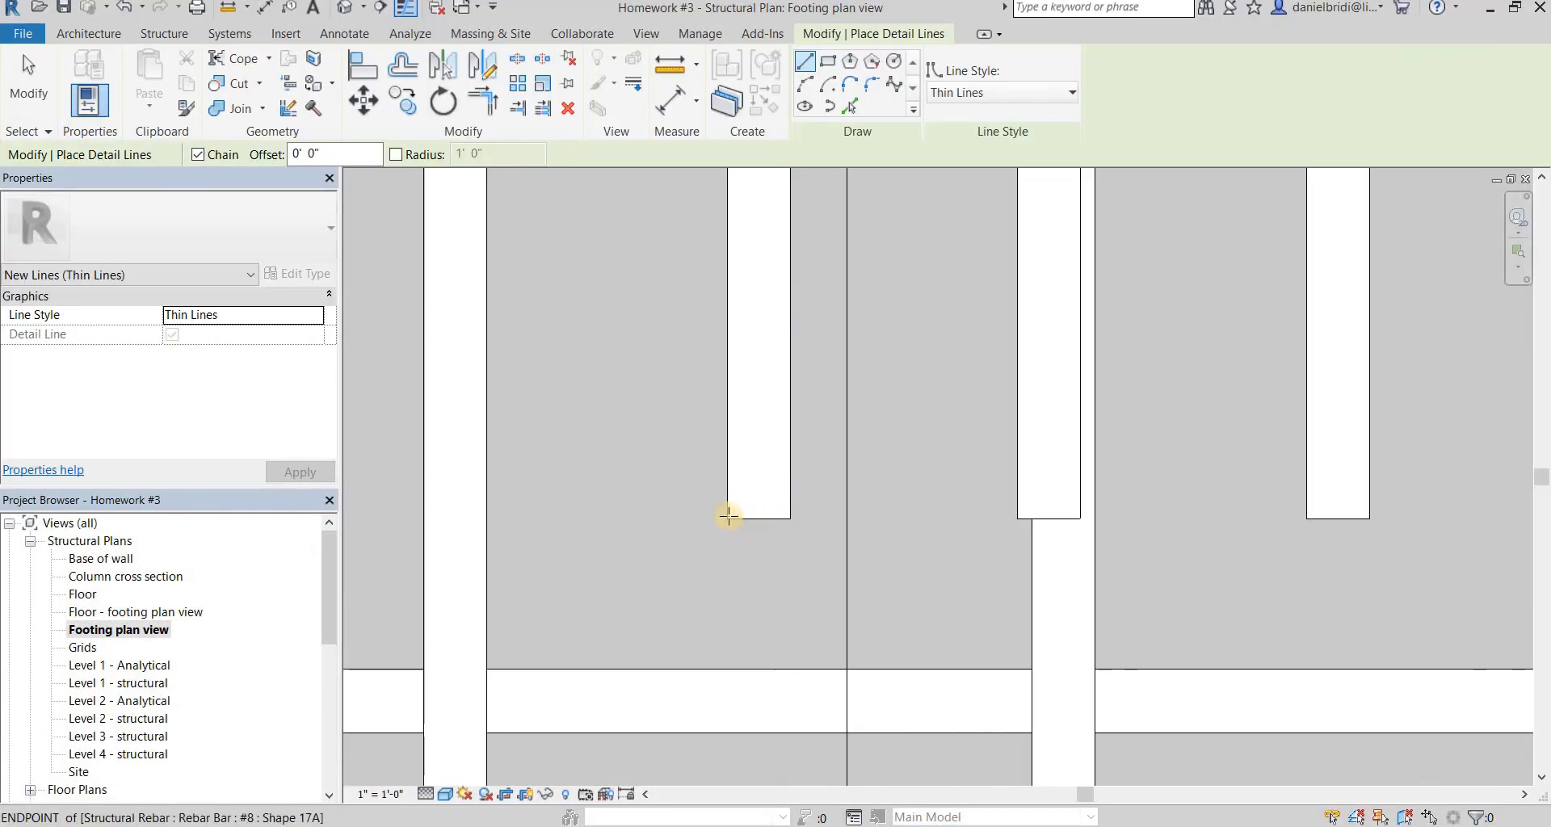
pyautogui.click(727, 517)
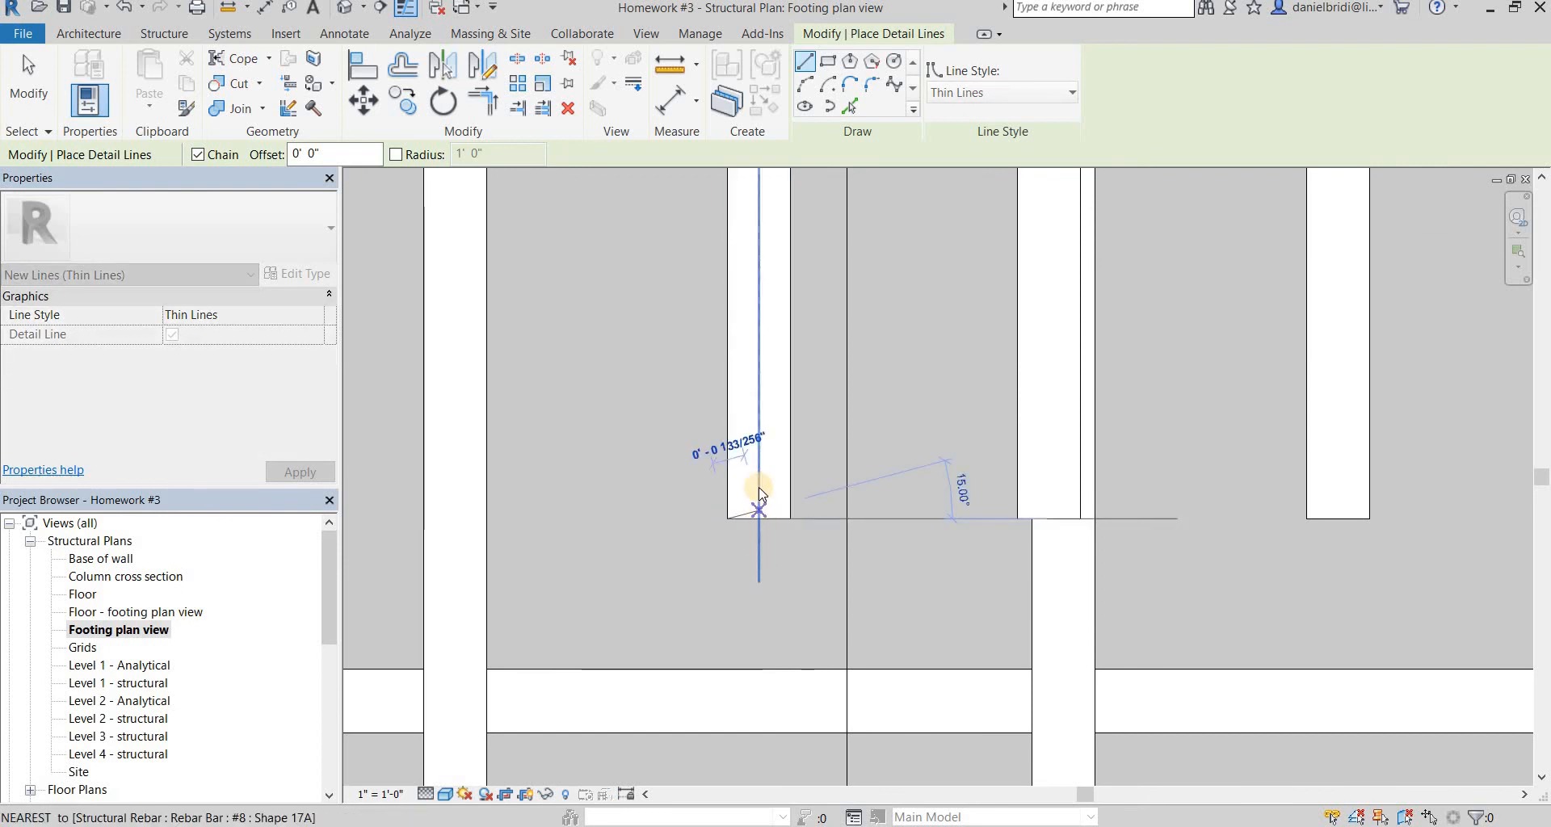
pyautogui.press('Escape')
pyautogui.press('Escape')
# - Dimension the lower short bars' length from their straight lower end to their bent upper end, placing it beside the leftmost bar
pyautogui.press('d')
pyautogui.press('i')
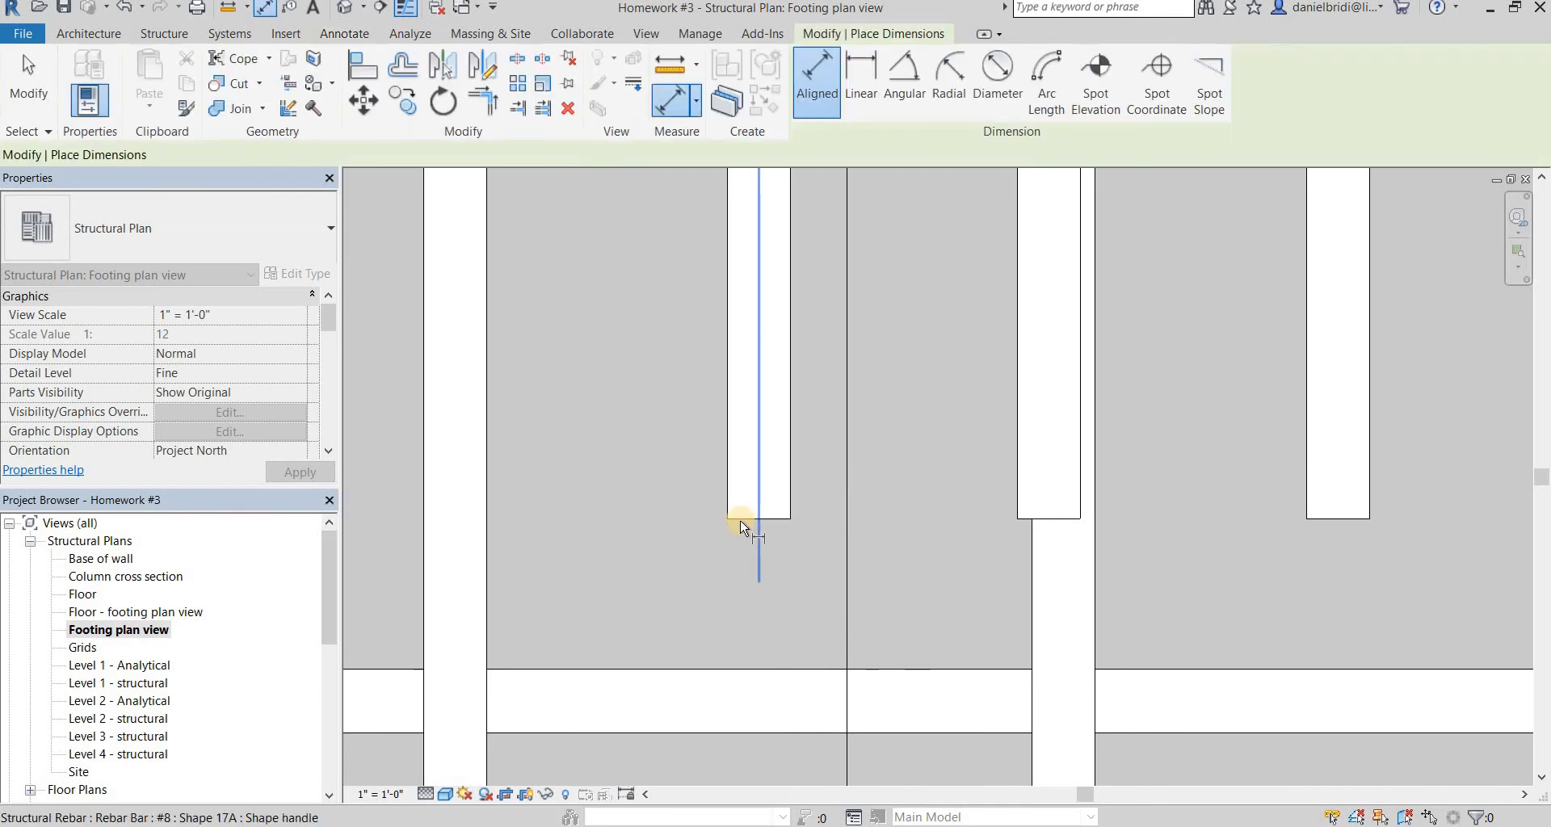
pyautogui.scroll(-5, 636, 596)
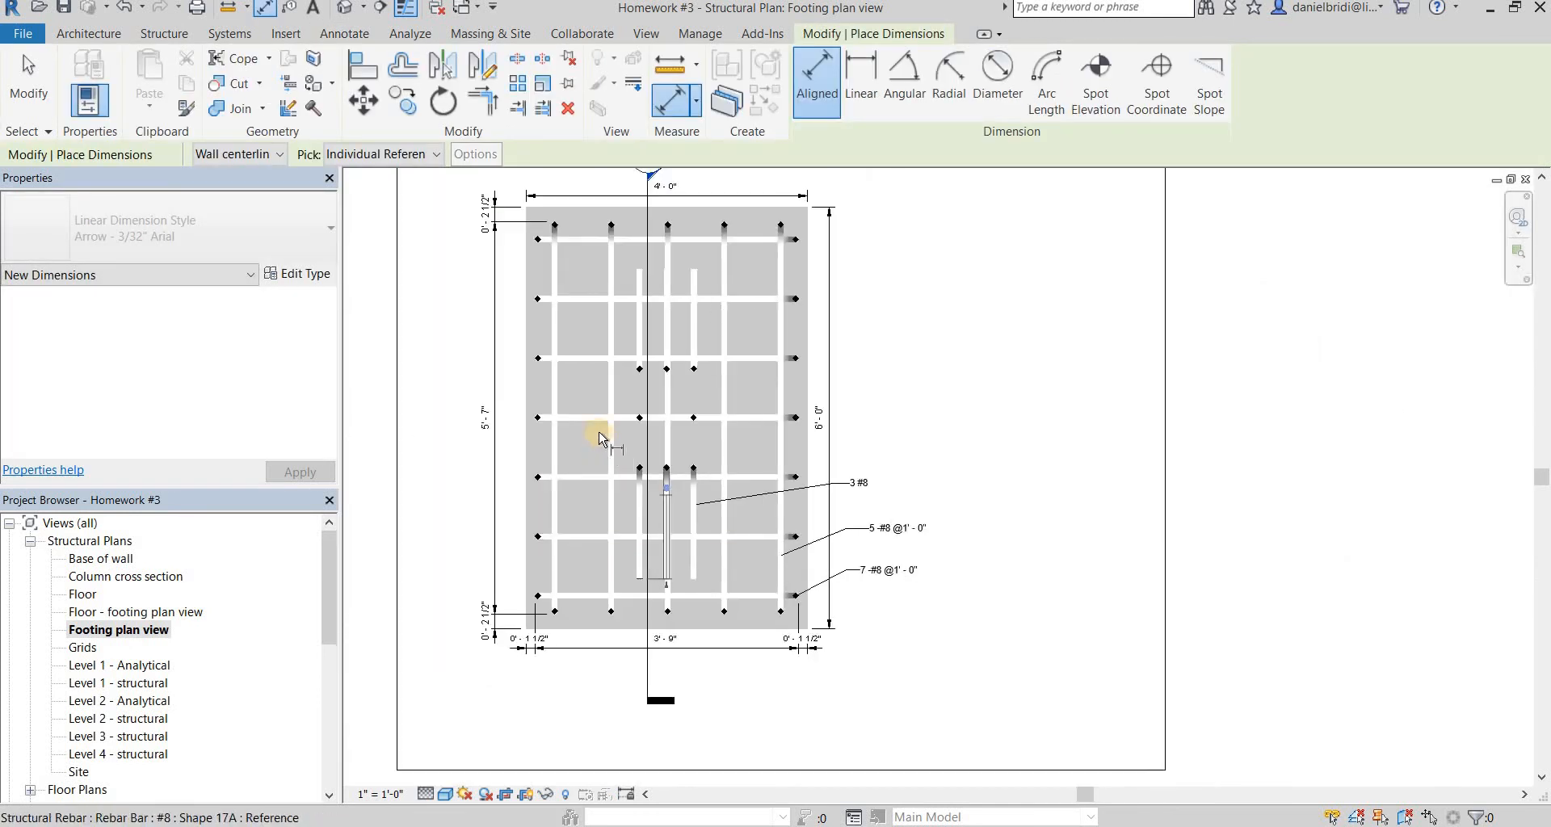
pyautogui.scroll(5, 602, 440)
pyautogui.click(602, 410)
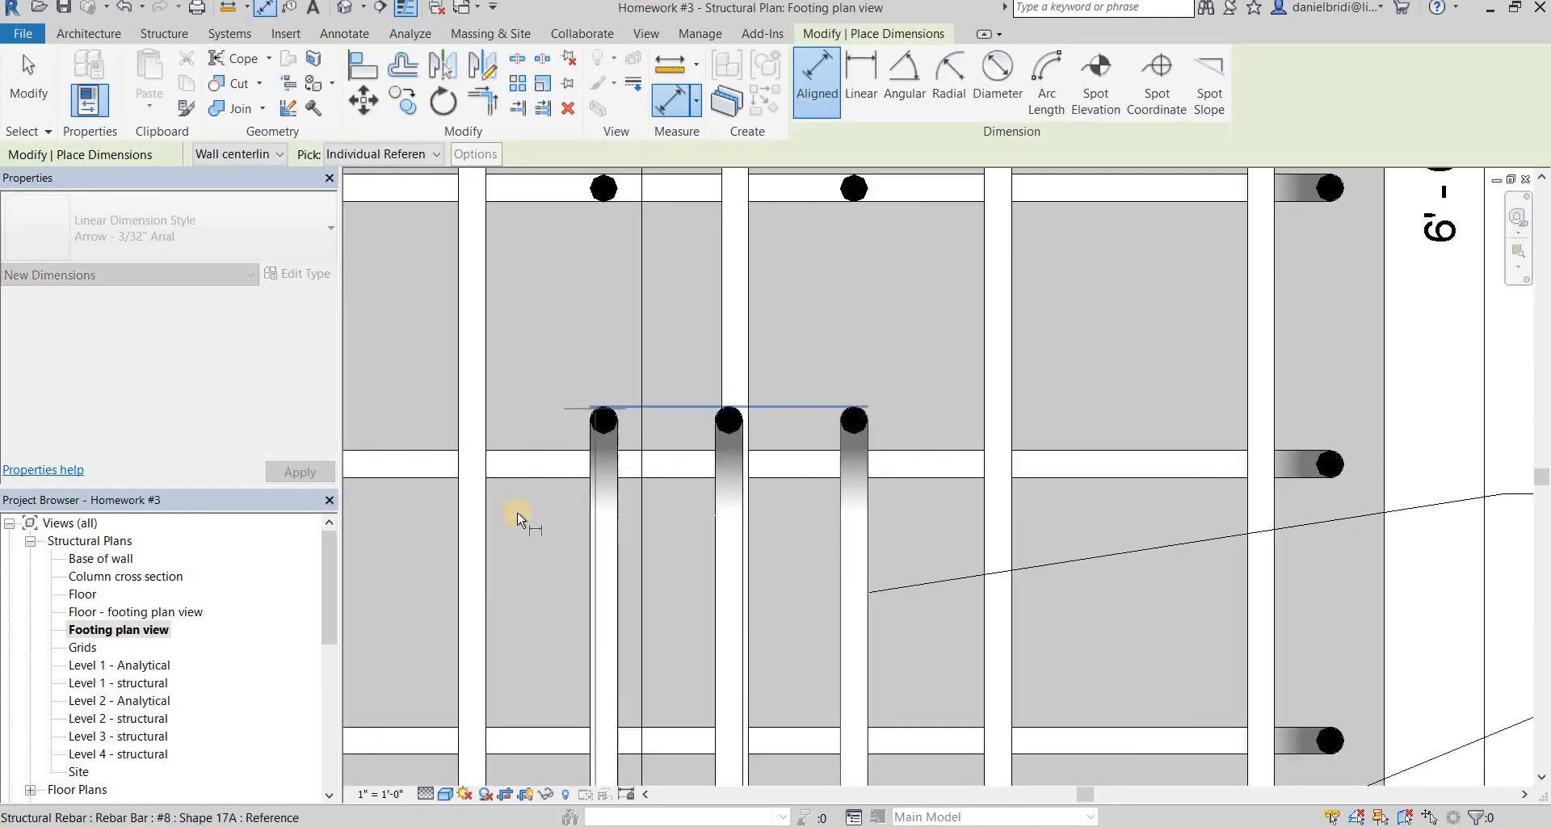
pyautogui.click(571, 587)
pyautogui.scroll(-2, 575, 586)
# - Dimension the spacing between the middle and right lower short bars, placing the dimension just above their bent ends
pyautogui.click(595, 476)
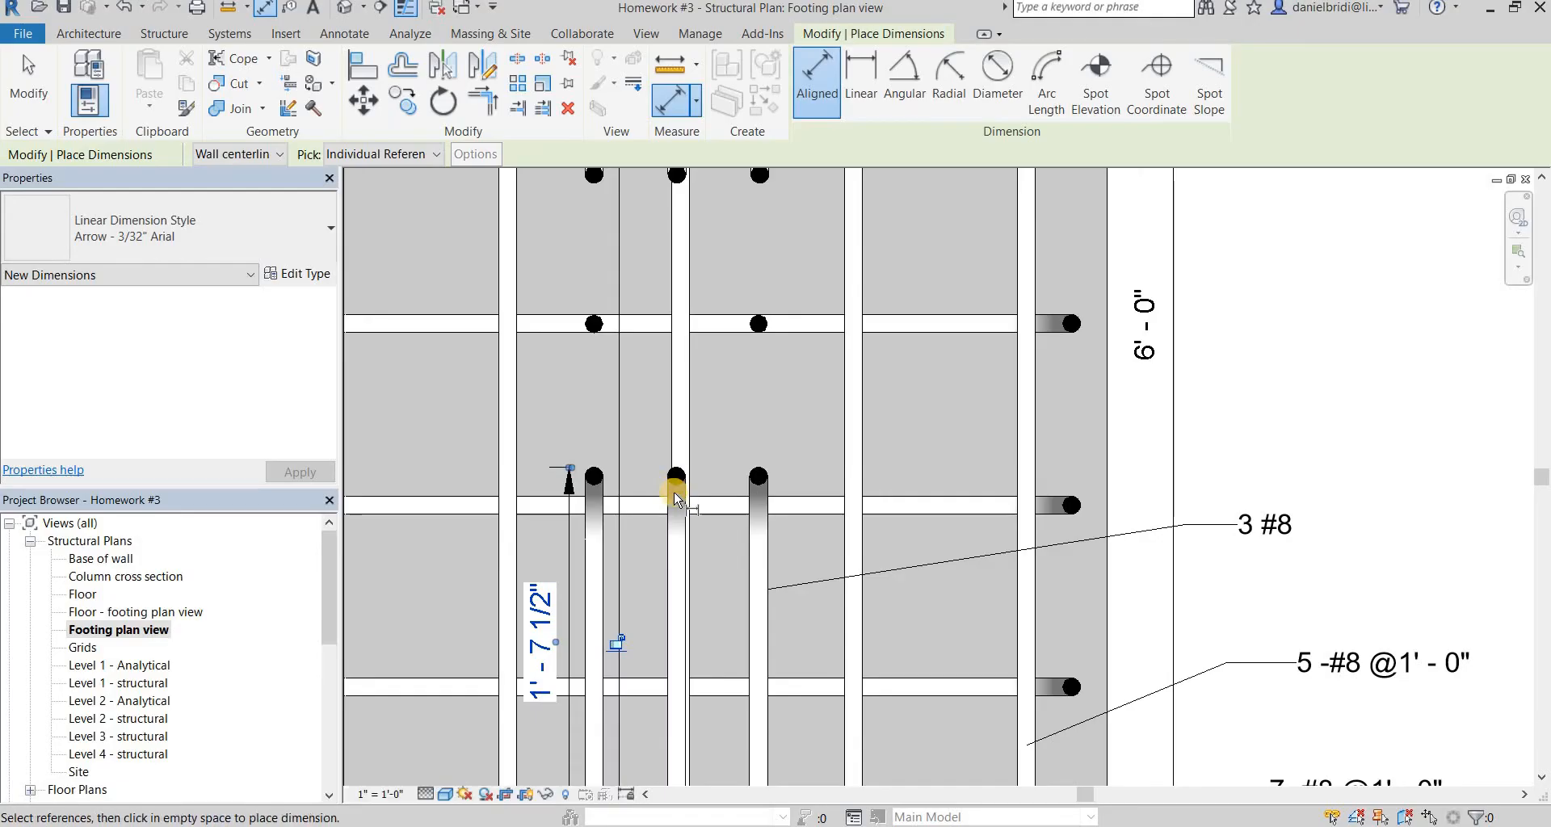
pyautogui.click(675, 489)
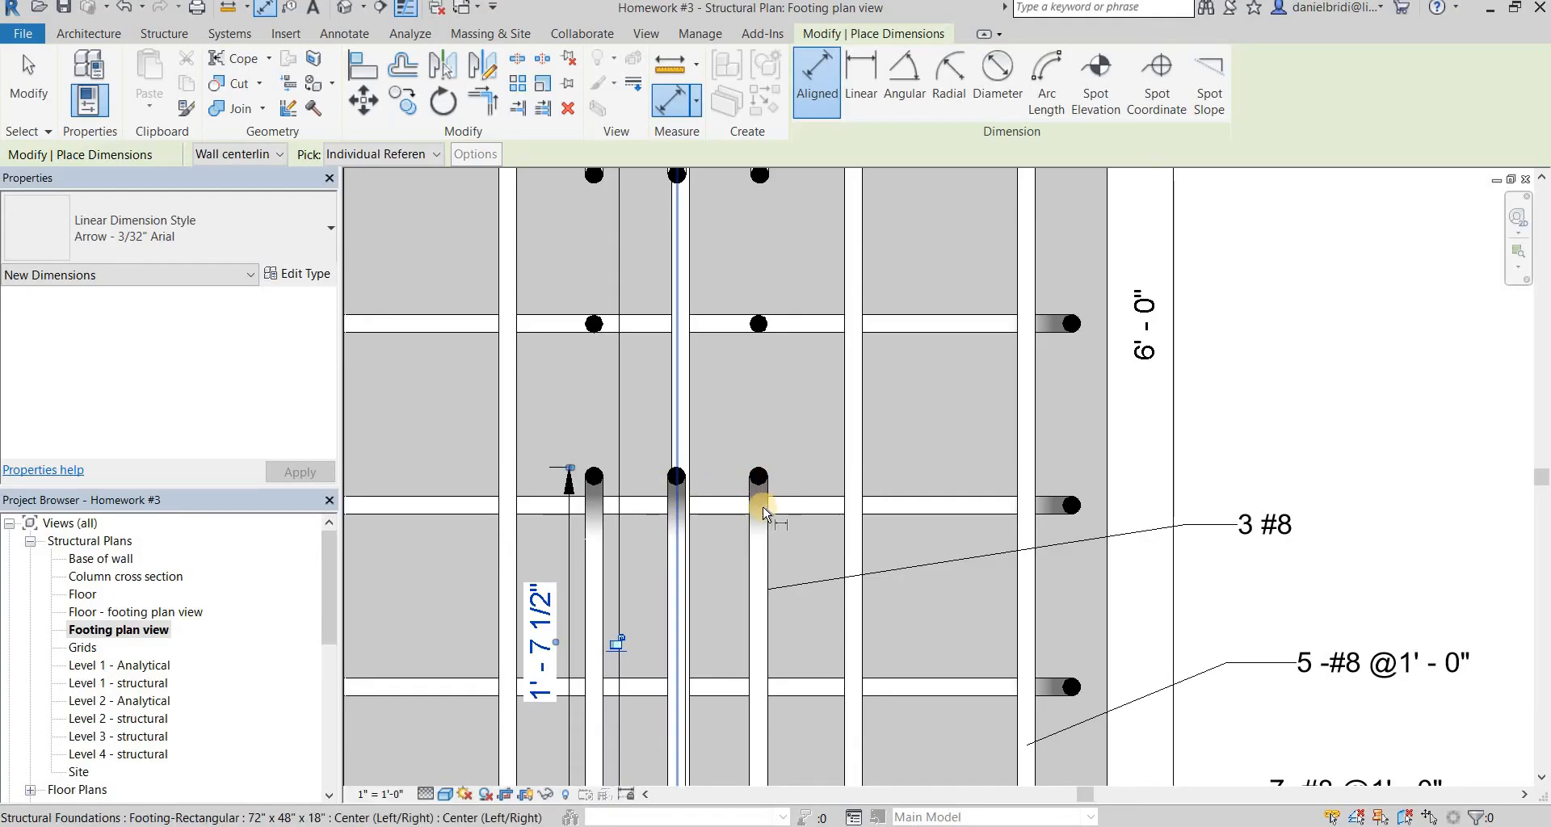
pyautogui.click(734, 440)
pyautogui.click(715, 443)
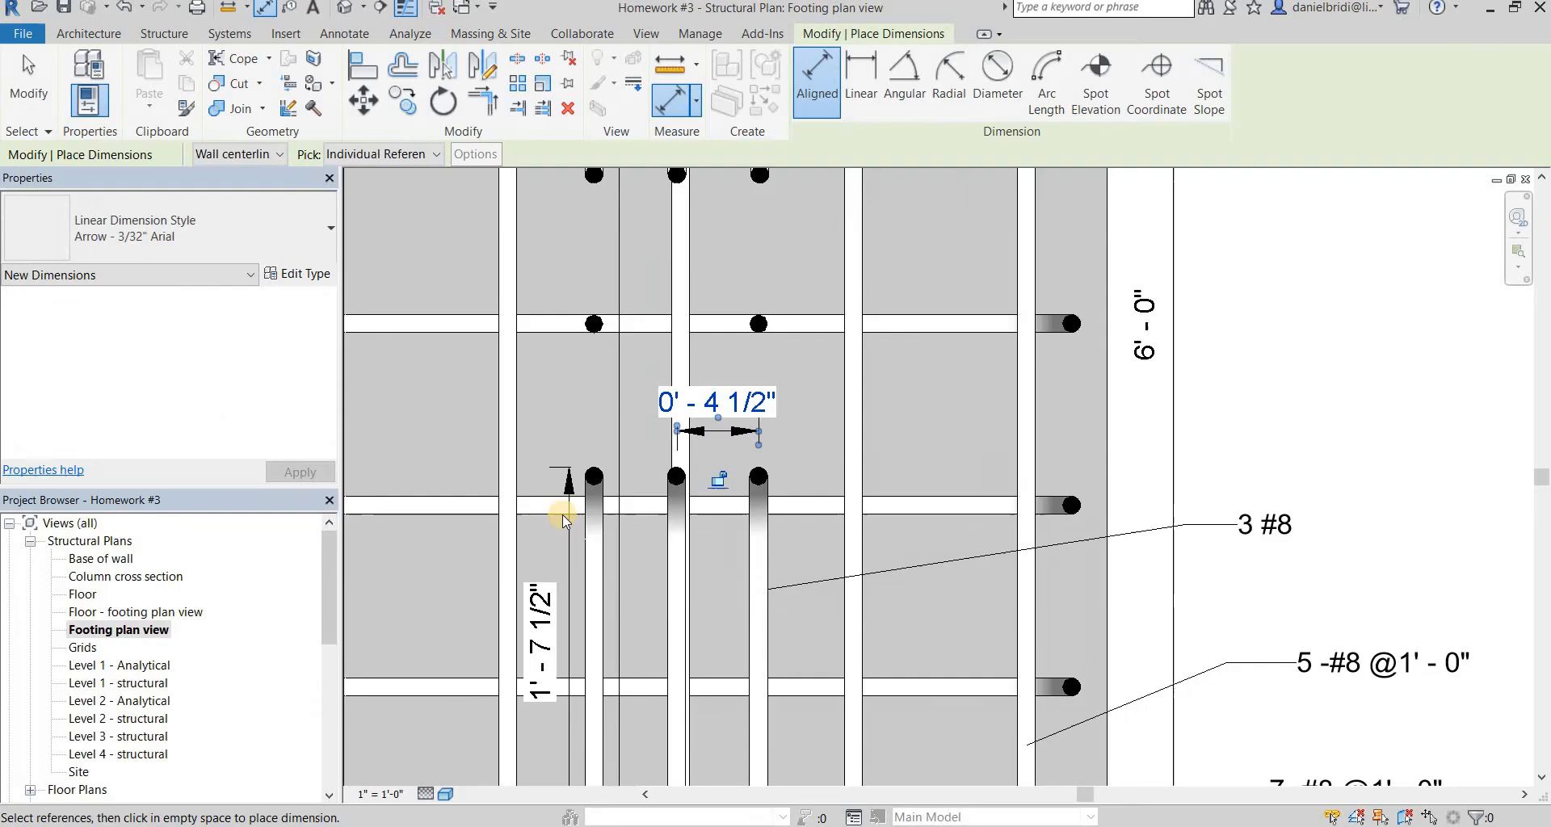
pyautogui.press('Escape')
pyautogui.press('Escape')
# - Extend the short bar length dimension with a witness line at the bent ends of the upper short bars
pyautogui.click(569, 536)
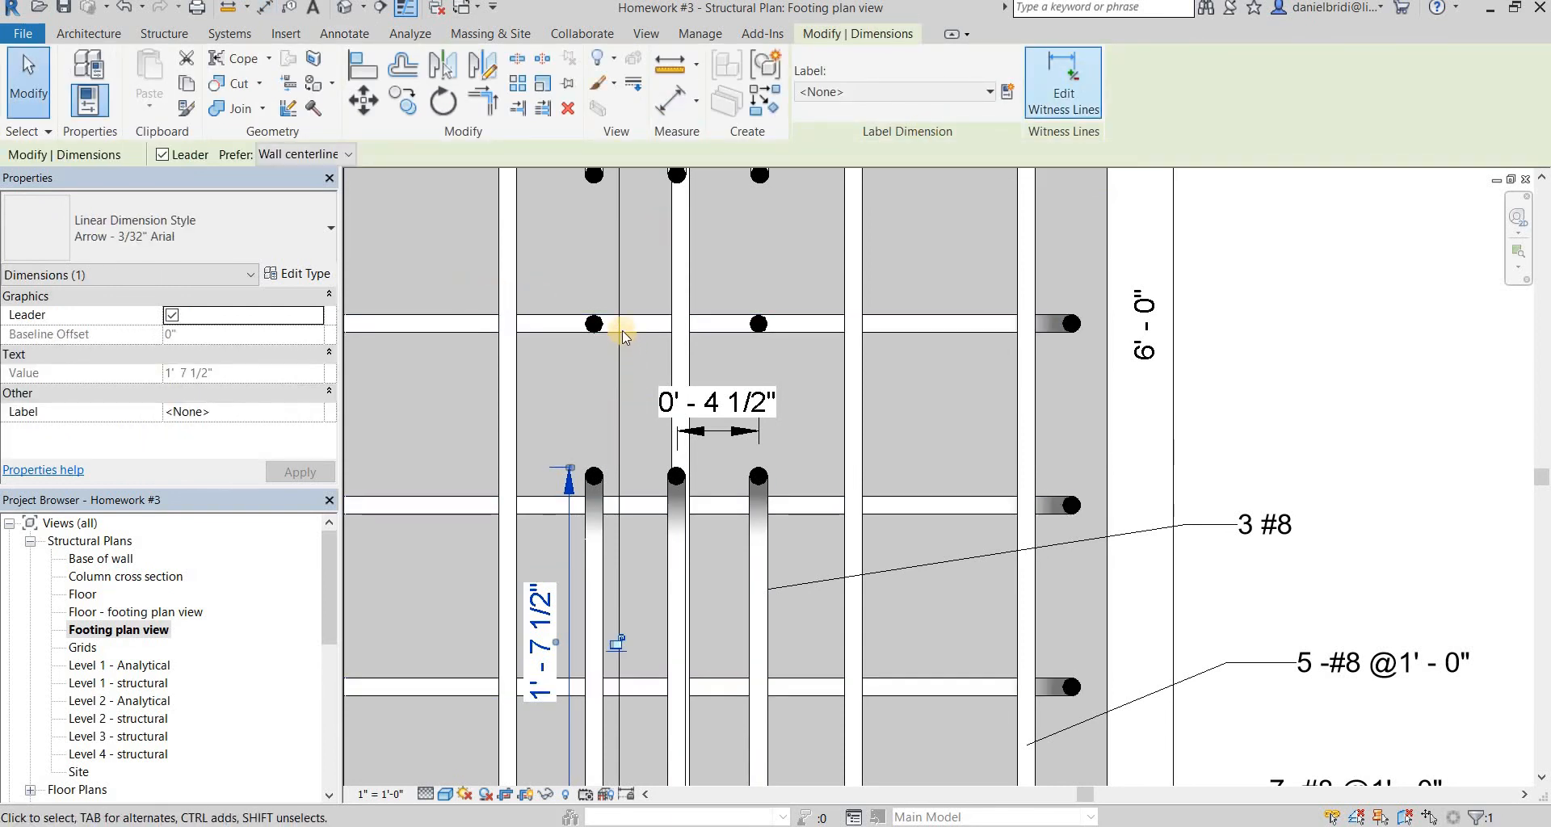
pyautogui.moveTo(593, 191); pyautogui.dragTo(687, 355, button='middle')
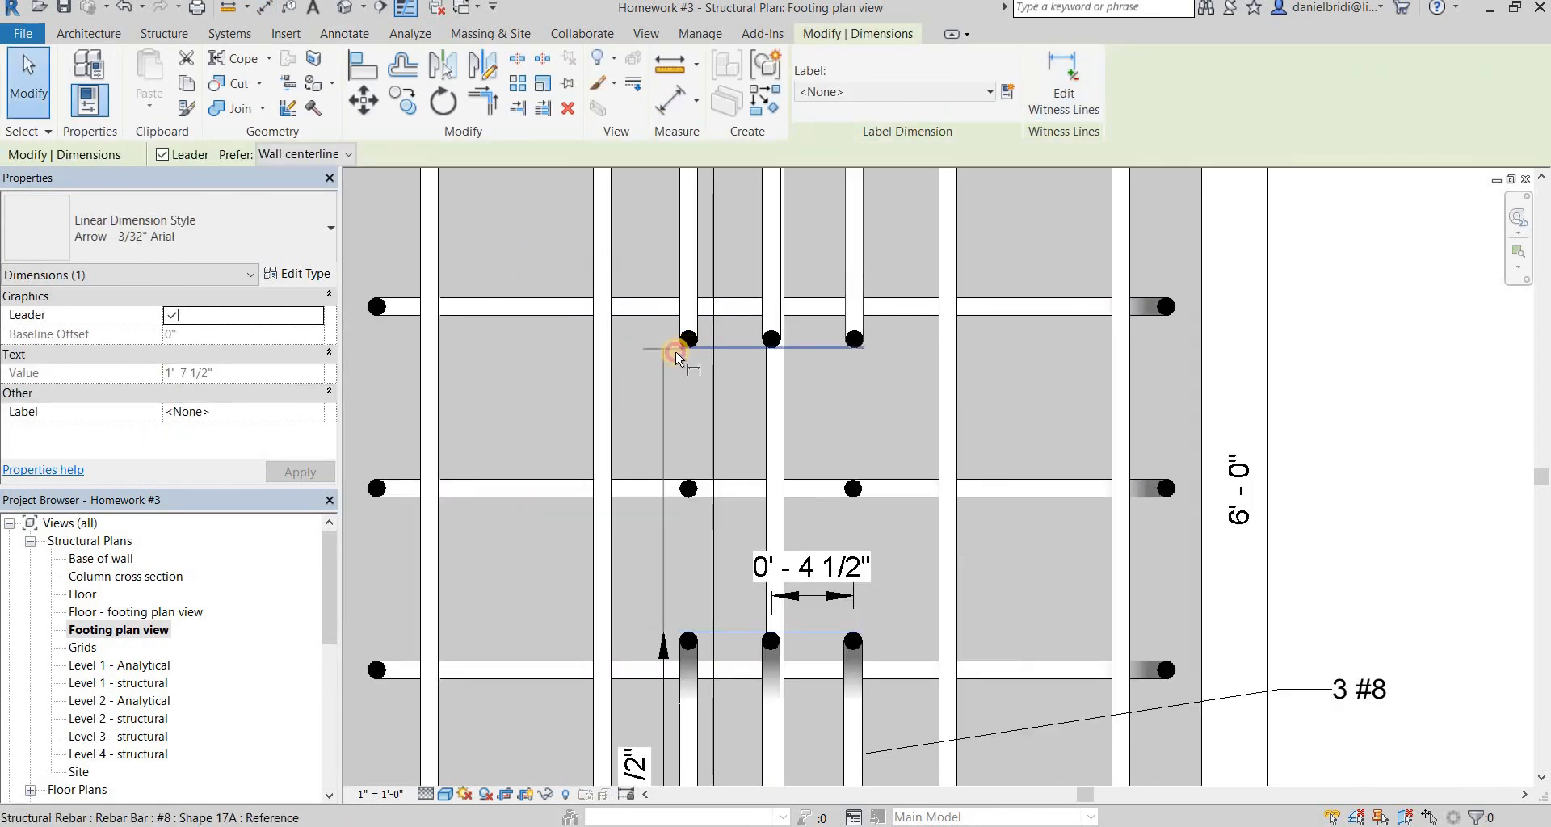
pyautogui.click(677, 358)
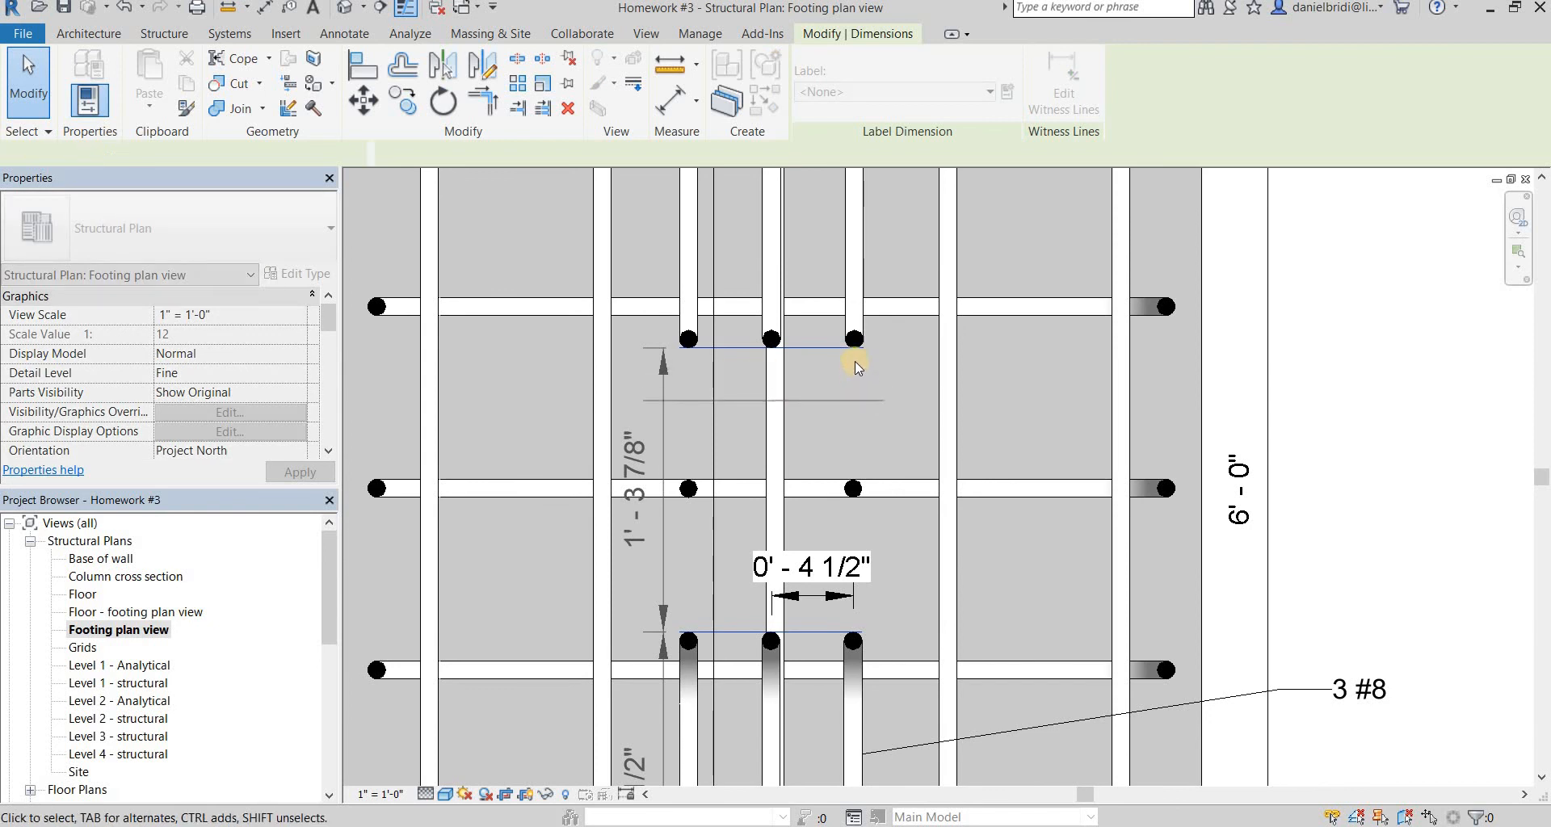
pyautogui.scroll(-5, 855, 361)
pyautogui.press('Escape')
pyautogui.moveTo(990, 343); pyautogui.dragTo(938, 425, button='middle')
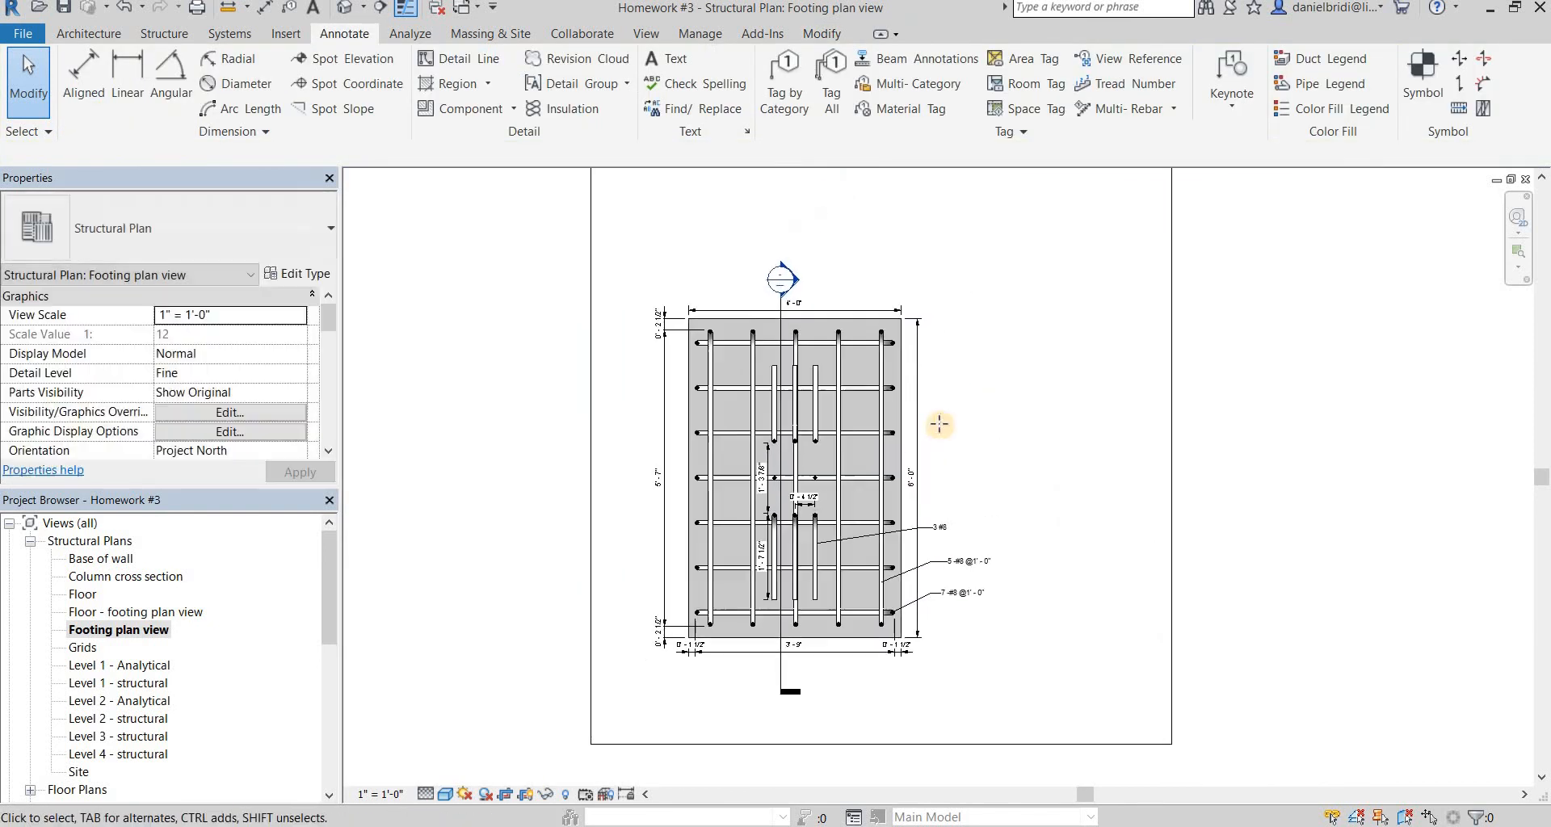
# - Switch to the Homework #4 PDF, compare its footing plan view on page 5 with the model's dimensions, and return to Revit
pyautogui.hotkey('alt', 'Tab')
pyautogui.scroll(-1, 921, 423)
pyautogui.scroll(3, 922, 423)
pyautogui.scroll(2, 926, 428)
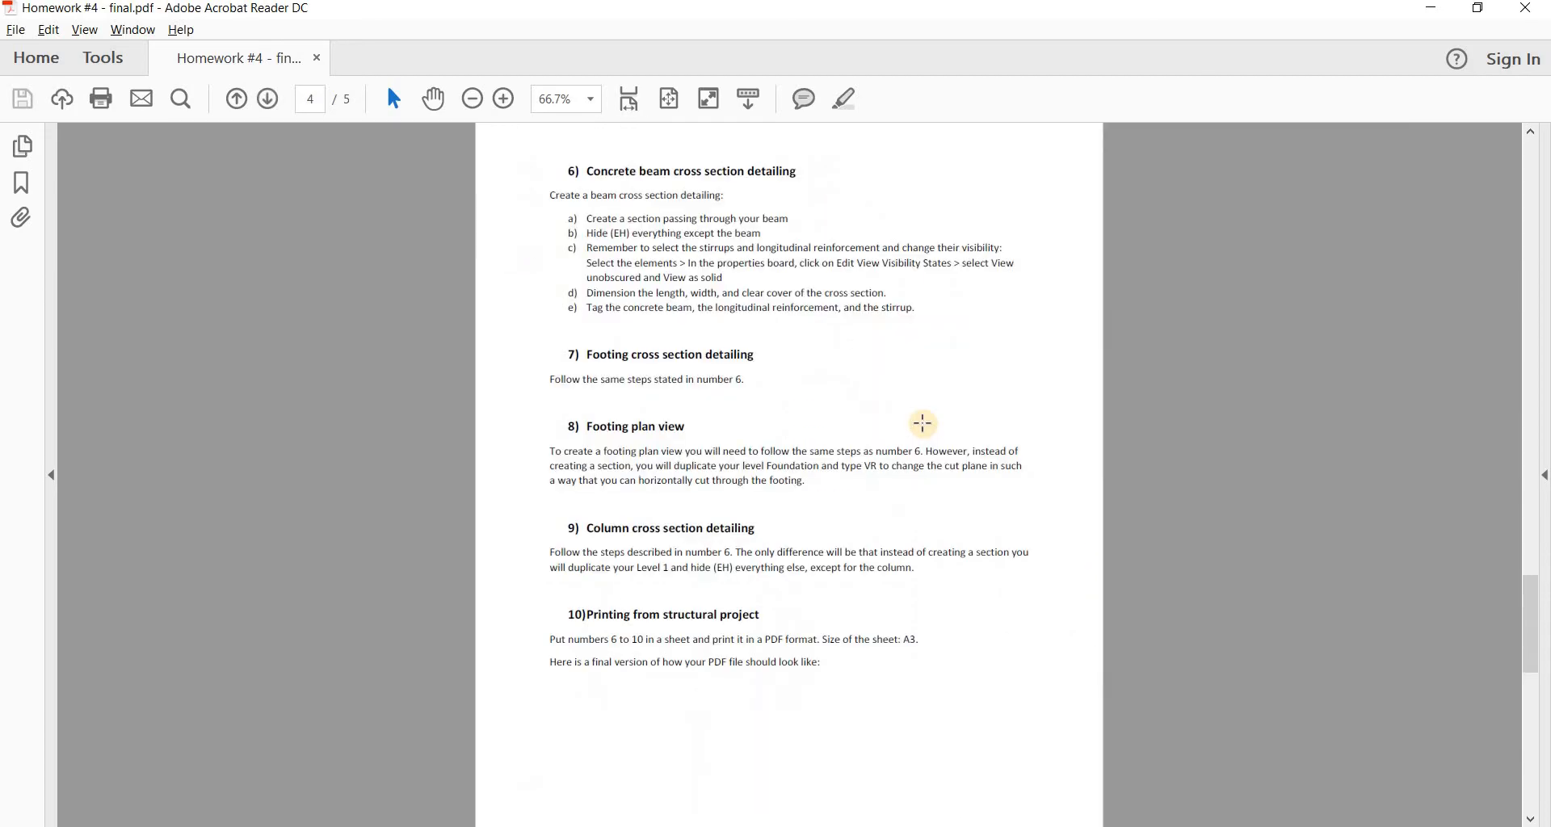
pyautogui.scroll(-2, 921, 425)
pyautogui.scroll(-1, 936, 421)
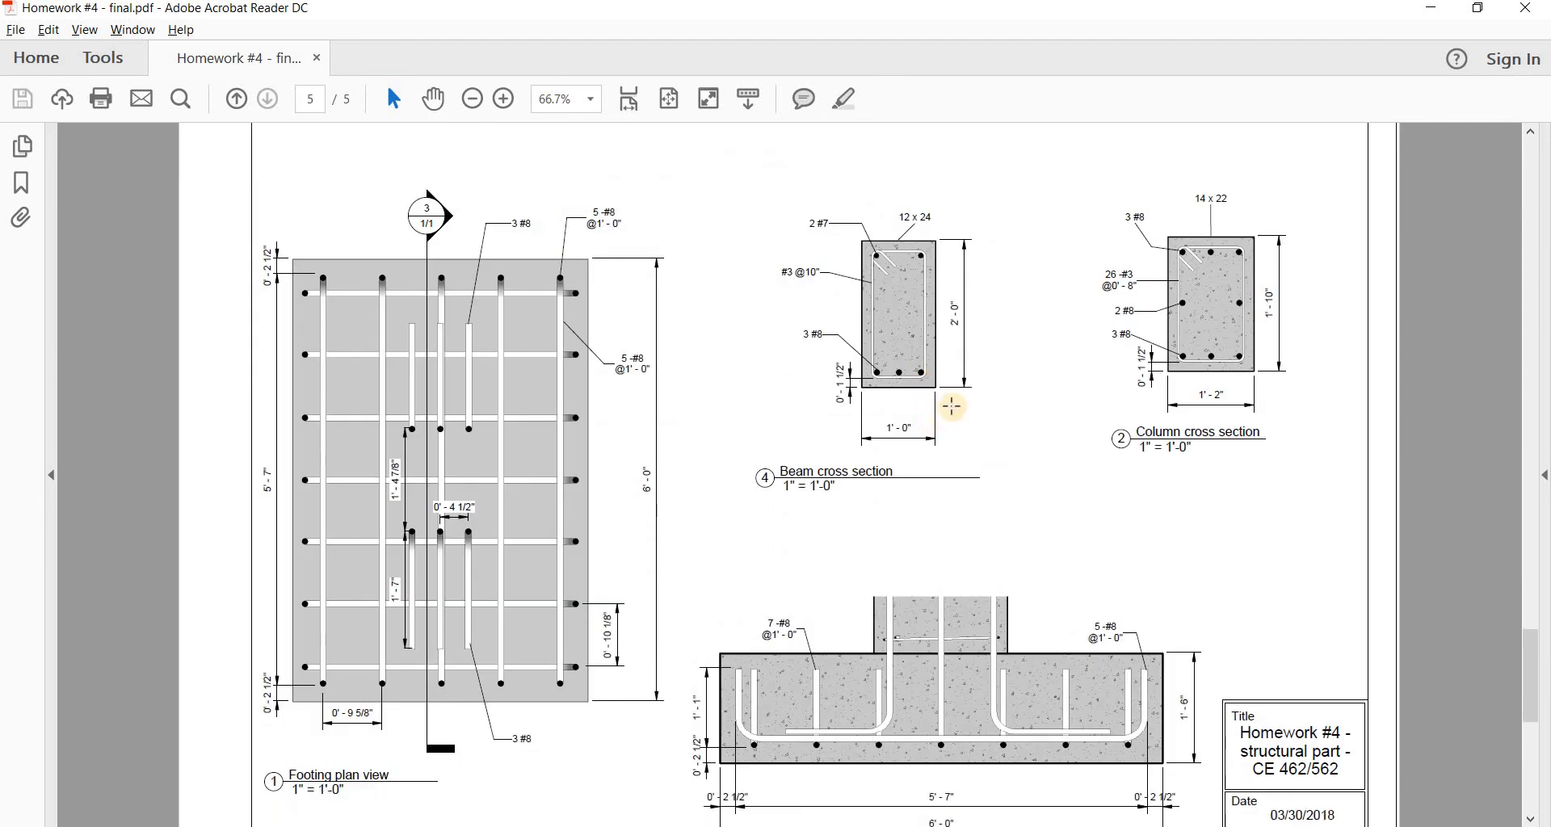
pyautogui.hotkey('alt', 'Tab')
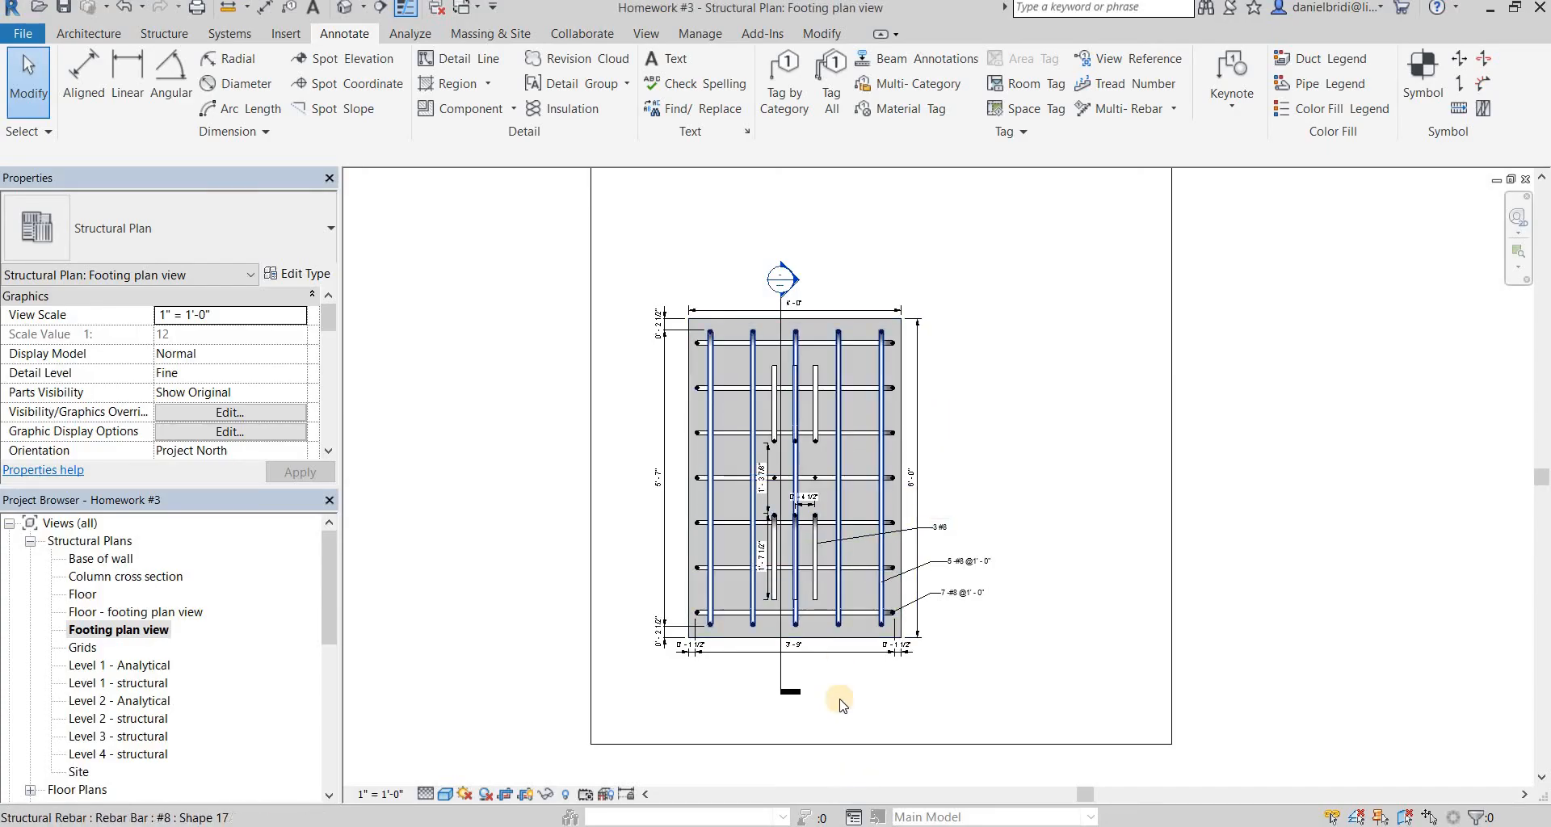
# - Tighten the lower, right and left edges of the view's crop region around the footing and its annotations
pyautogui.scroll(1, 840, 705)
pyautogui.click(891, 770)
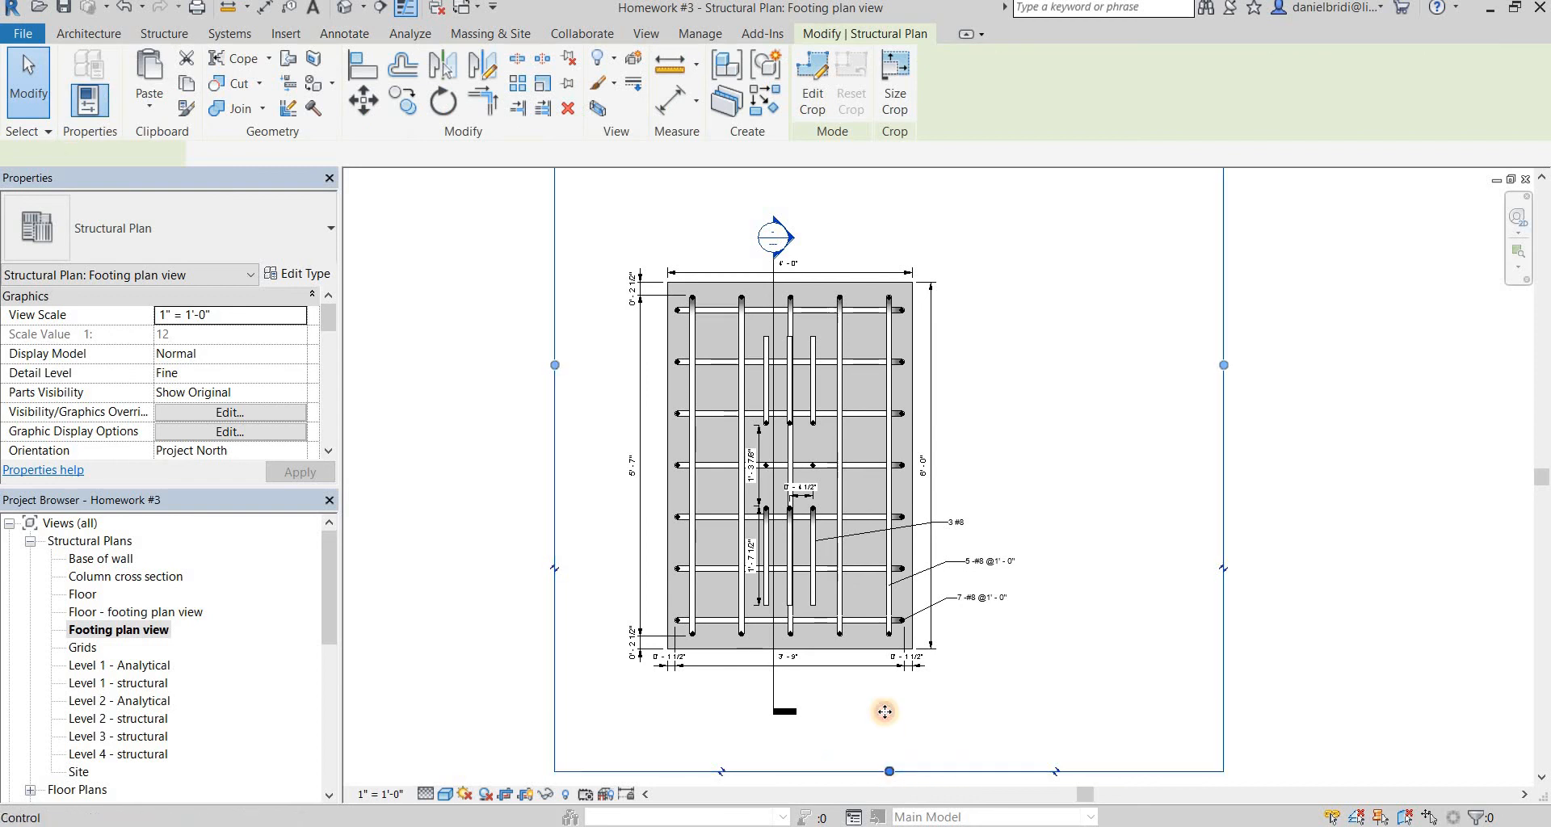
pyautogui.moveTo(886, 711); pyautogui.dragTo(887, 719)
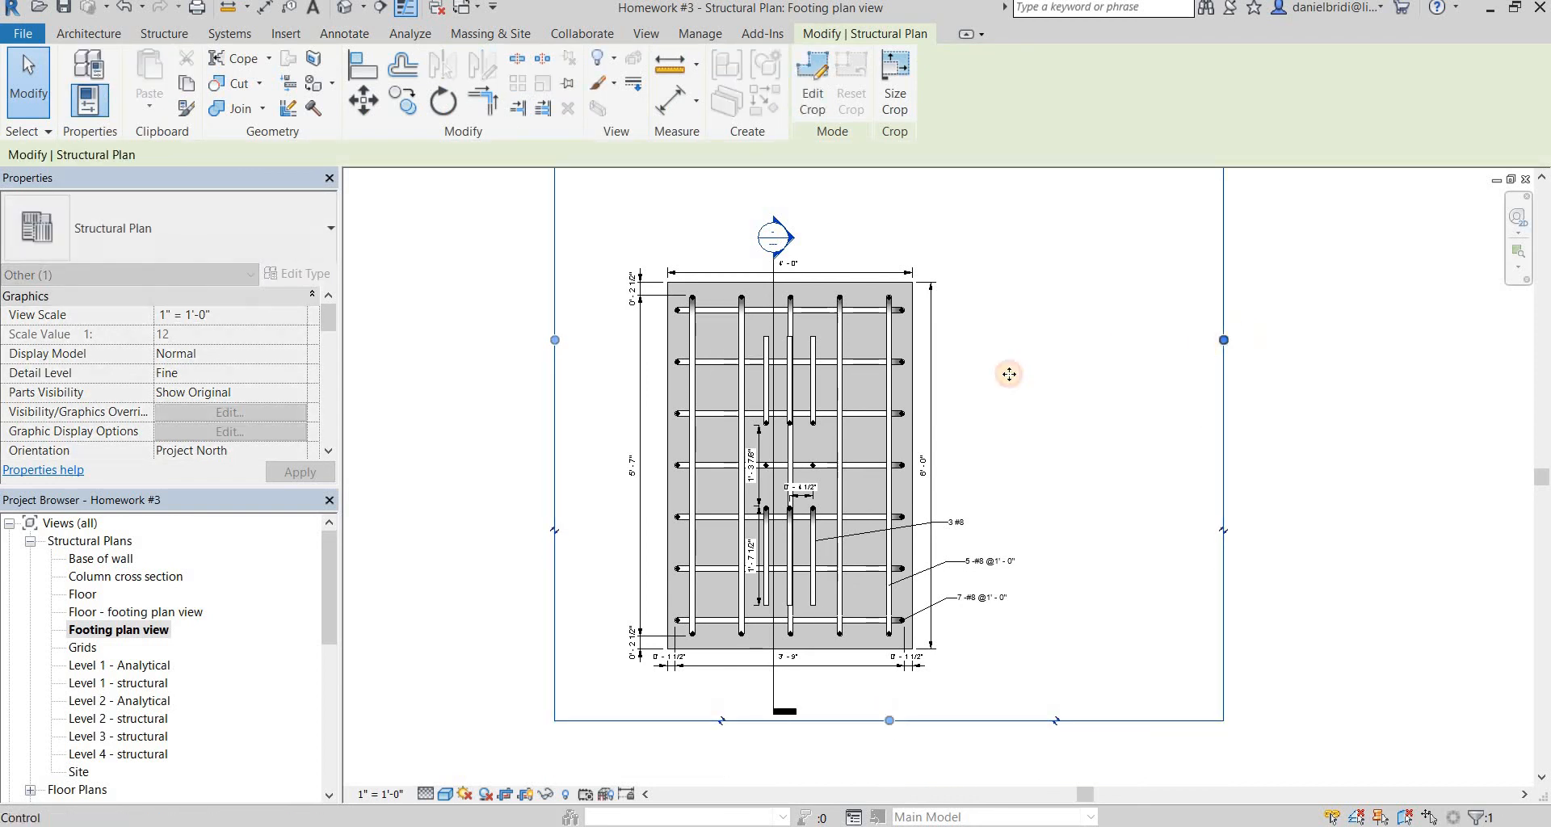
pyautogui.moveTo(1009, 374); pyautogui.dragTo(1020, 374)
pyautogui.moveTo(555, 340); pyautogui.dragTo(622, 340)
# - Lower the crop region's upper edge to just above the section marker, then hide the crop boundary
pyautogui.moveTo(764, 420); pyautogui.dragTo(655, 741, button='middle')
pyautogui.moveTo(702, 311); pyautogui.dragTo(694, 561)
pyautogui.click(675, 519)
pyautogui.scroll(-2, 626, 571)
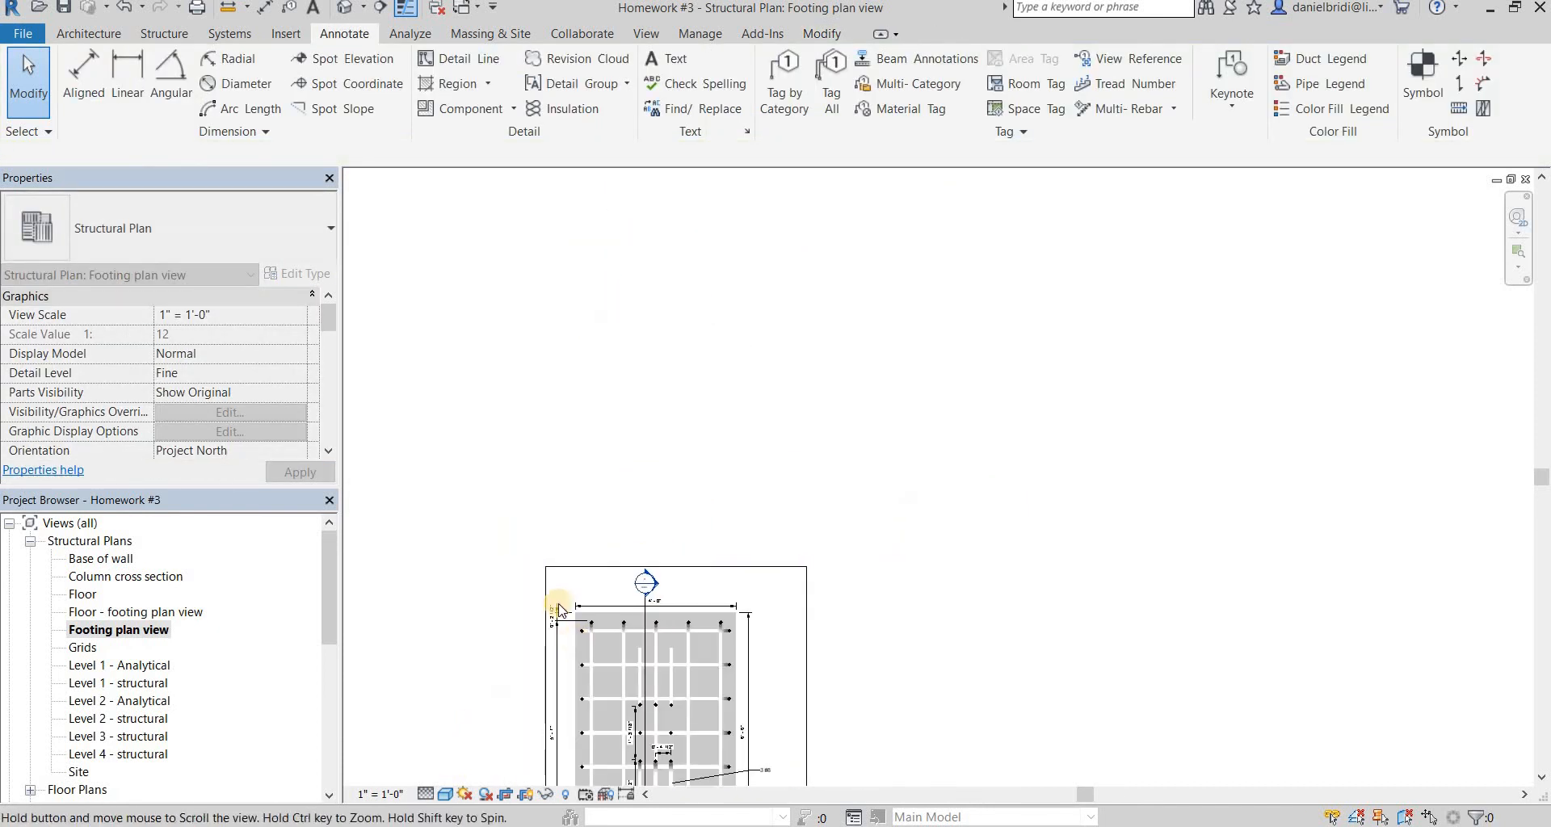
pyautogui.press('z')
pyautogui.press('f')
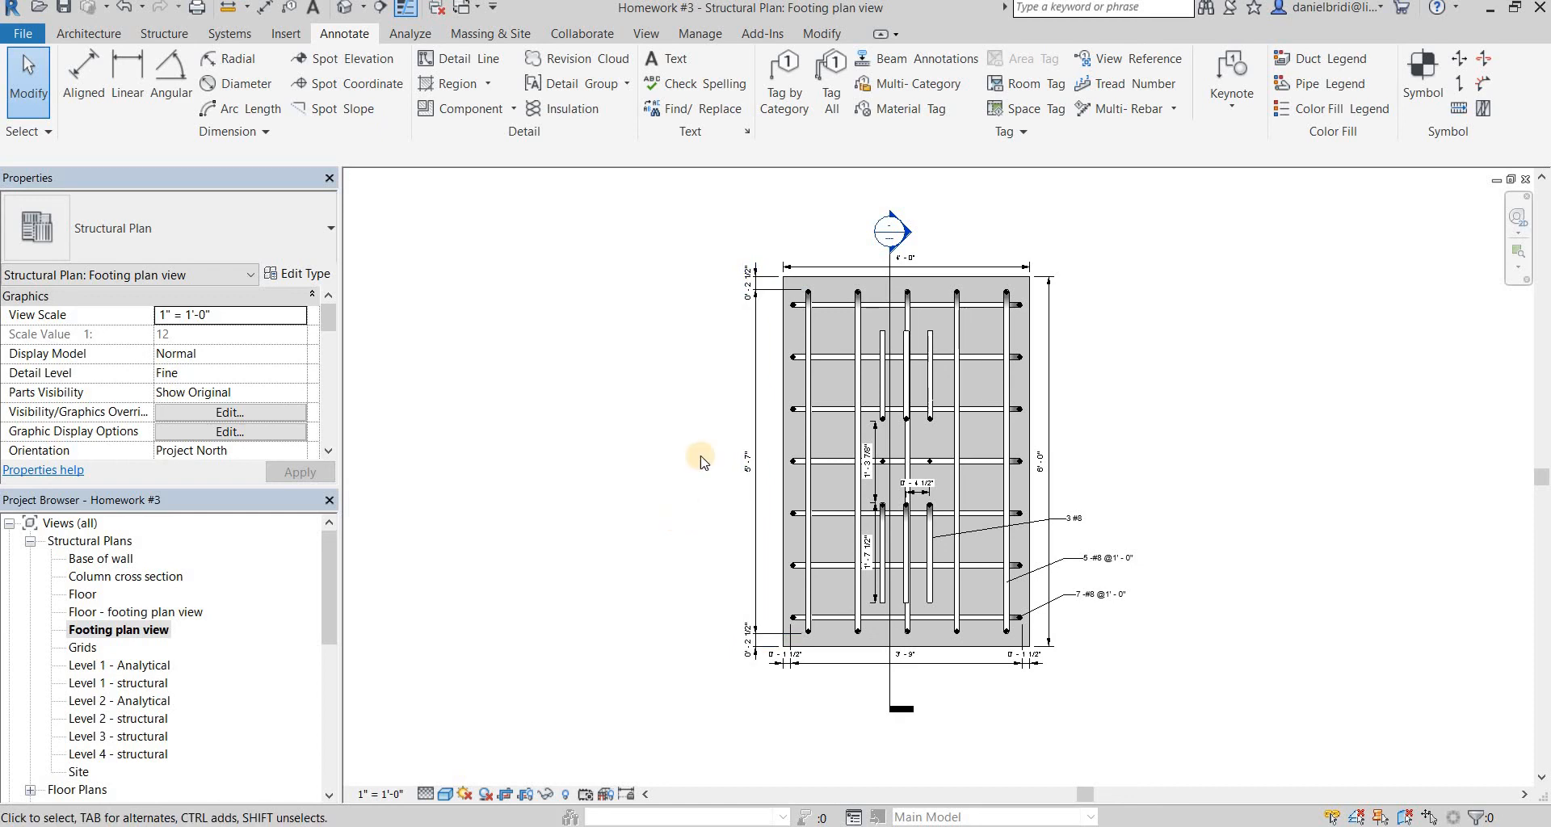
# - Switch to the Homework #4 PDF and review the final architectural and structural sheets on pages 3 and 5
pyautogui.hotkey('alt', 'Tab')
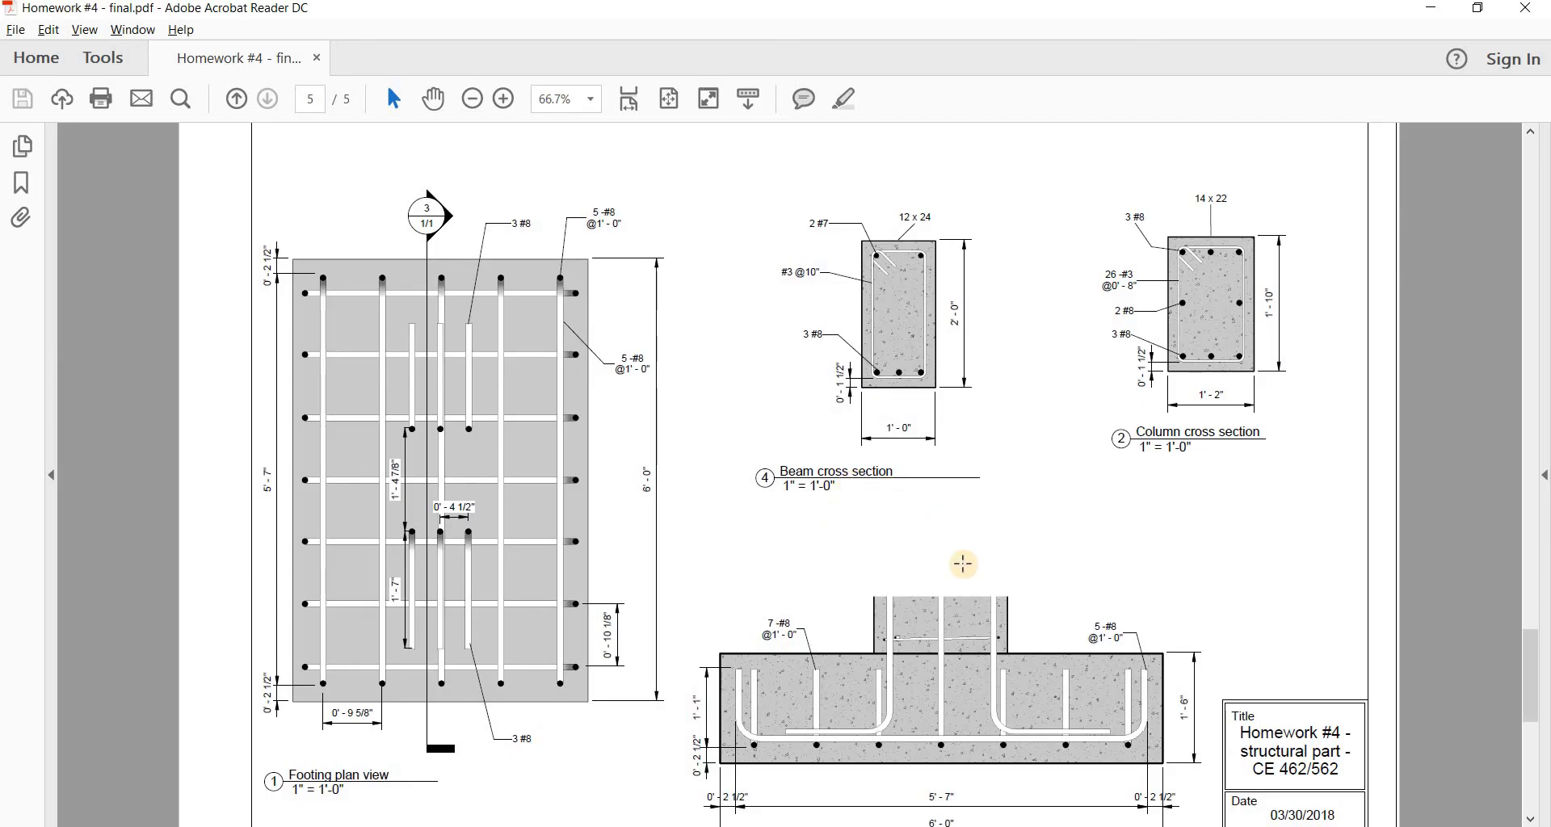
pyautogui.scroll(-1, 1063, 557)
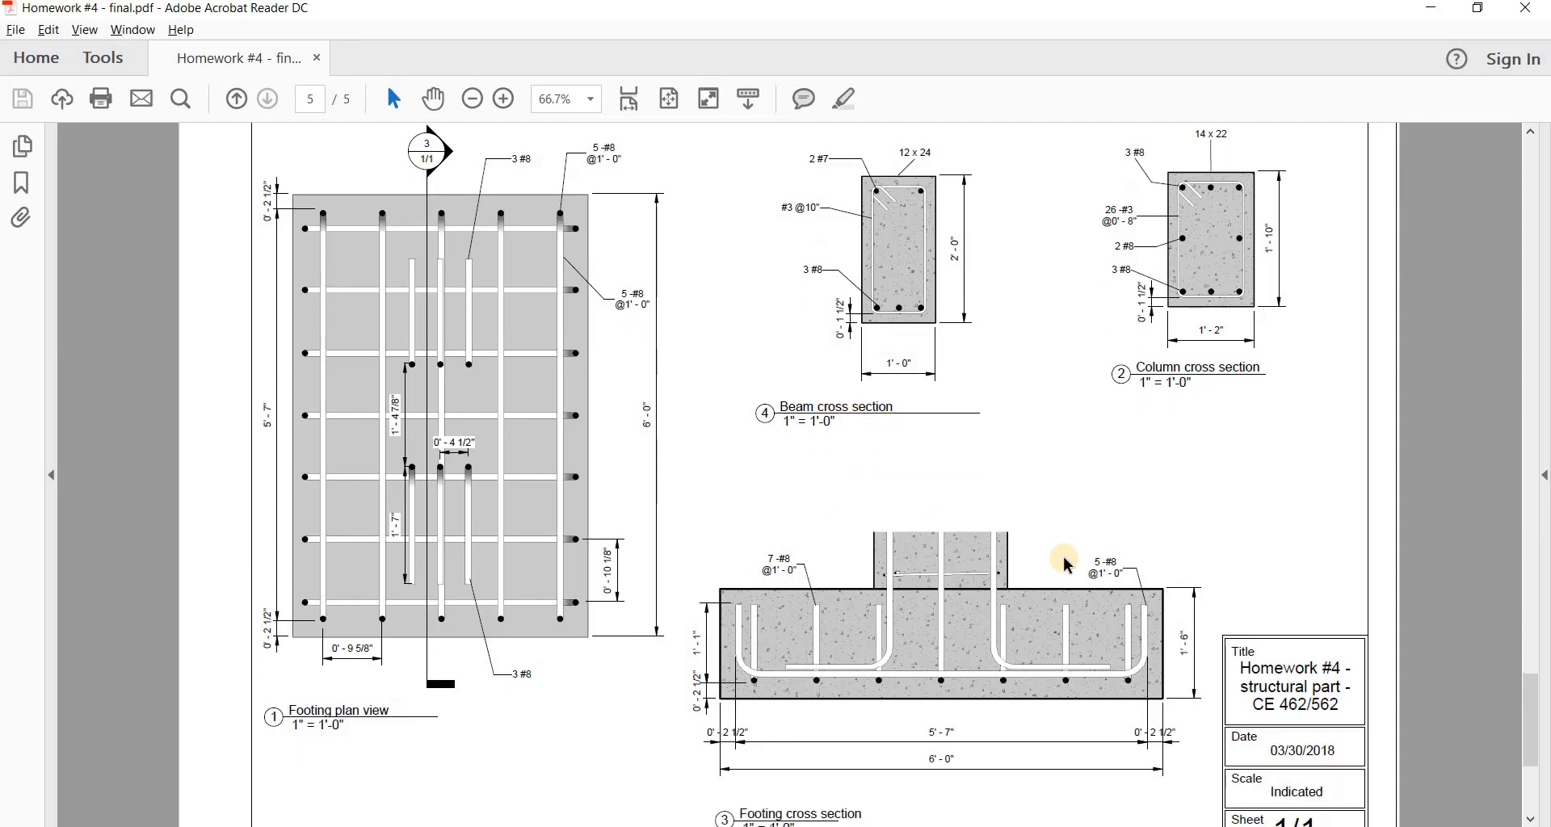
pyautogui.scroll(15, 1063, 557)
pyautogui.keyDown('ctrl'); pyautogui.scroll(-3, 1047, 638); pyautogui.keyUp('ctrl')
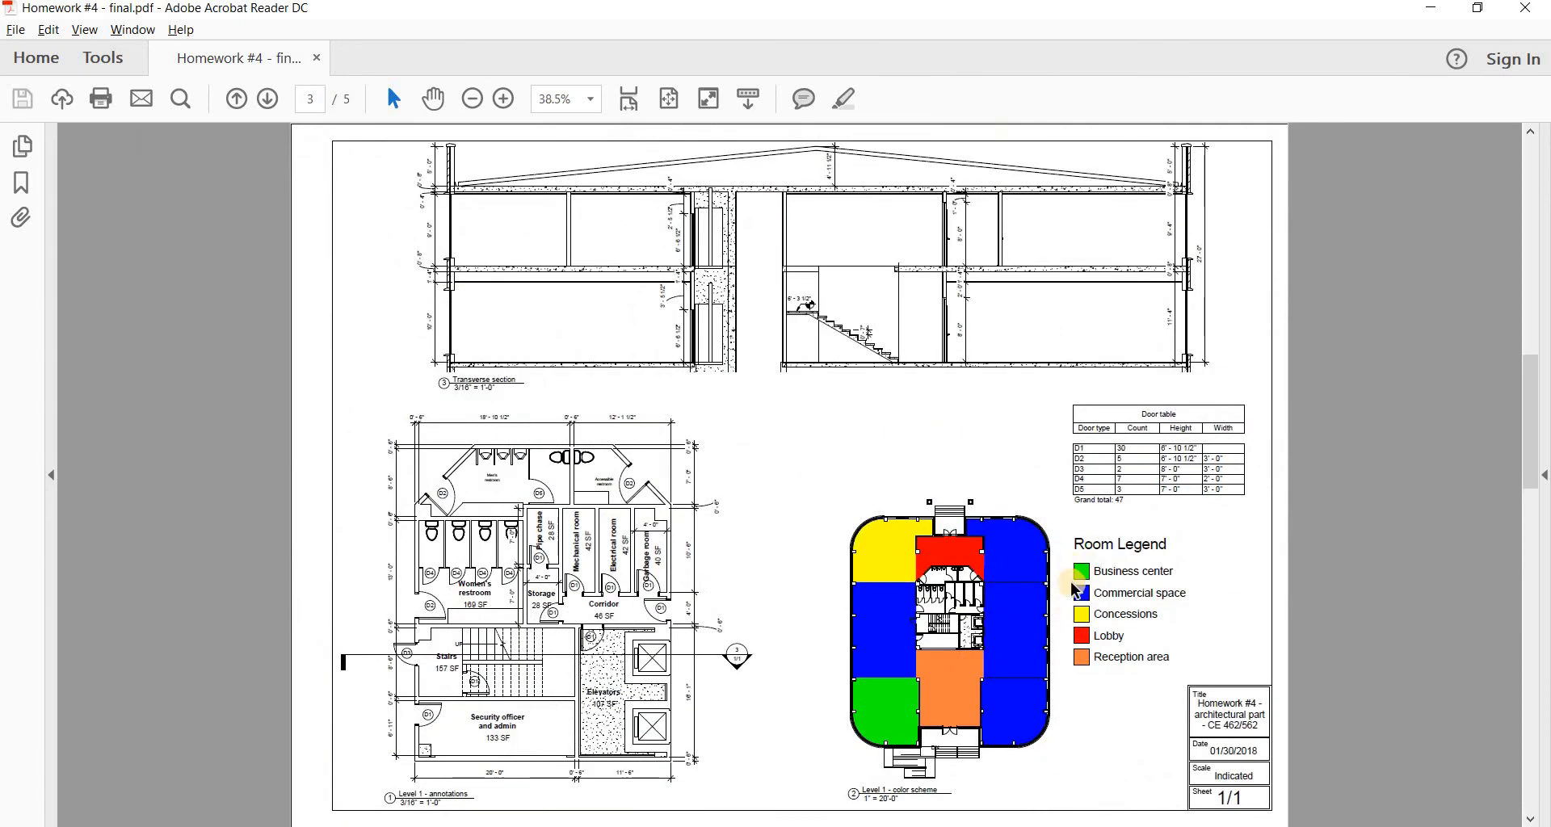
pyautogui.scroll(-10, 1179, 539)
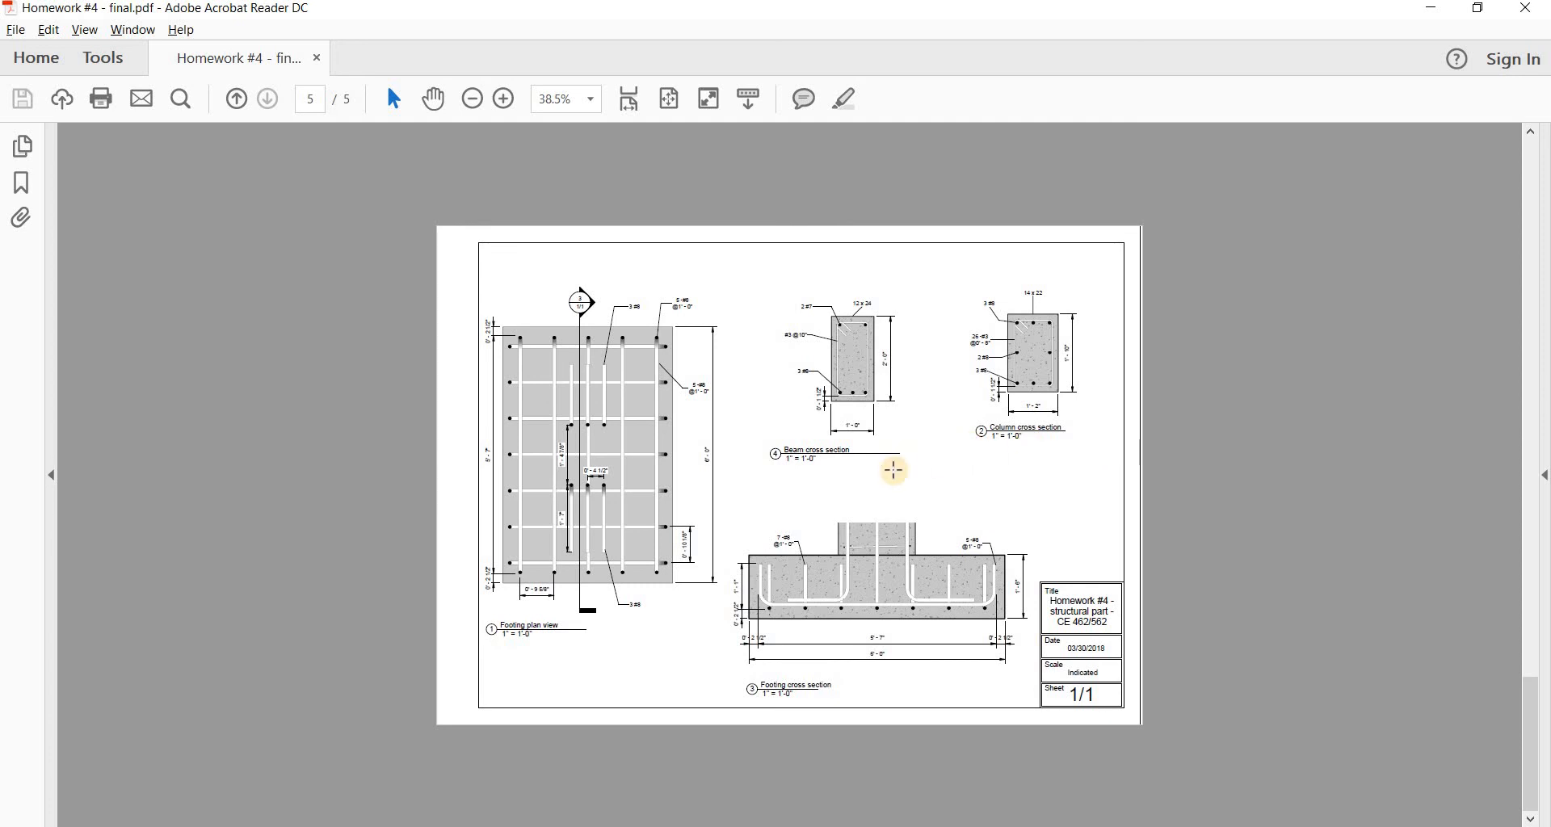
pyautogui.scroll(10, 898, 484)
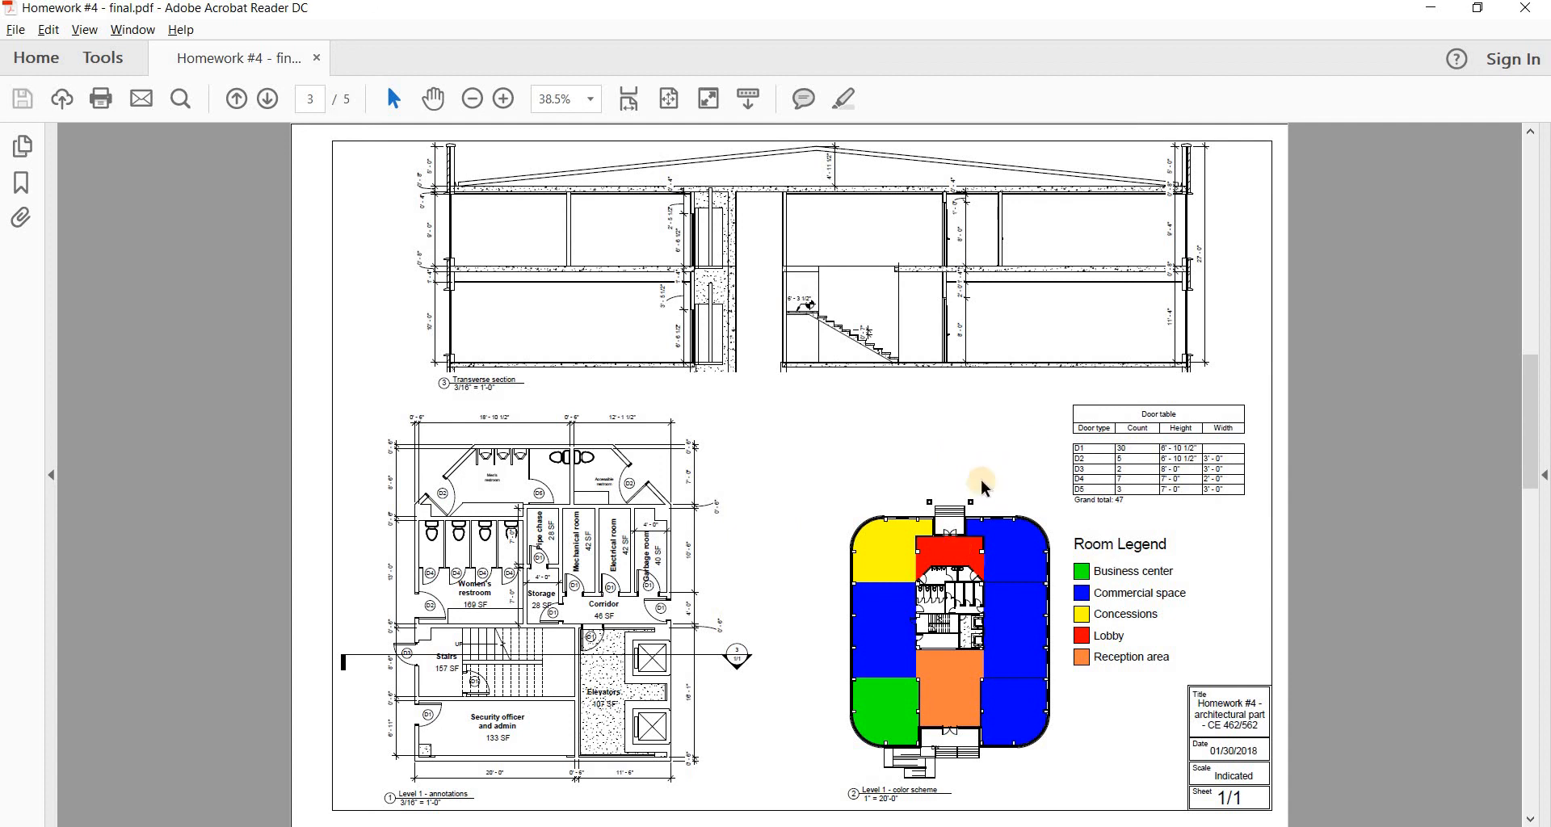
pyautogui.scroll(-10, 1042, 461)
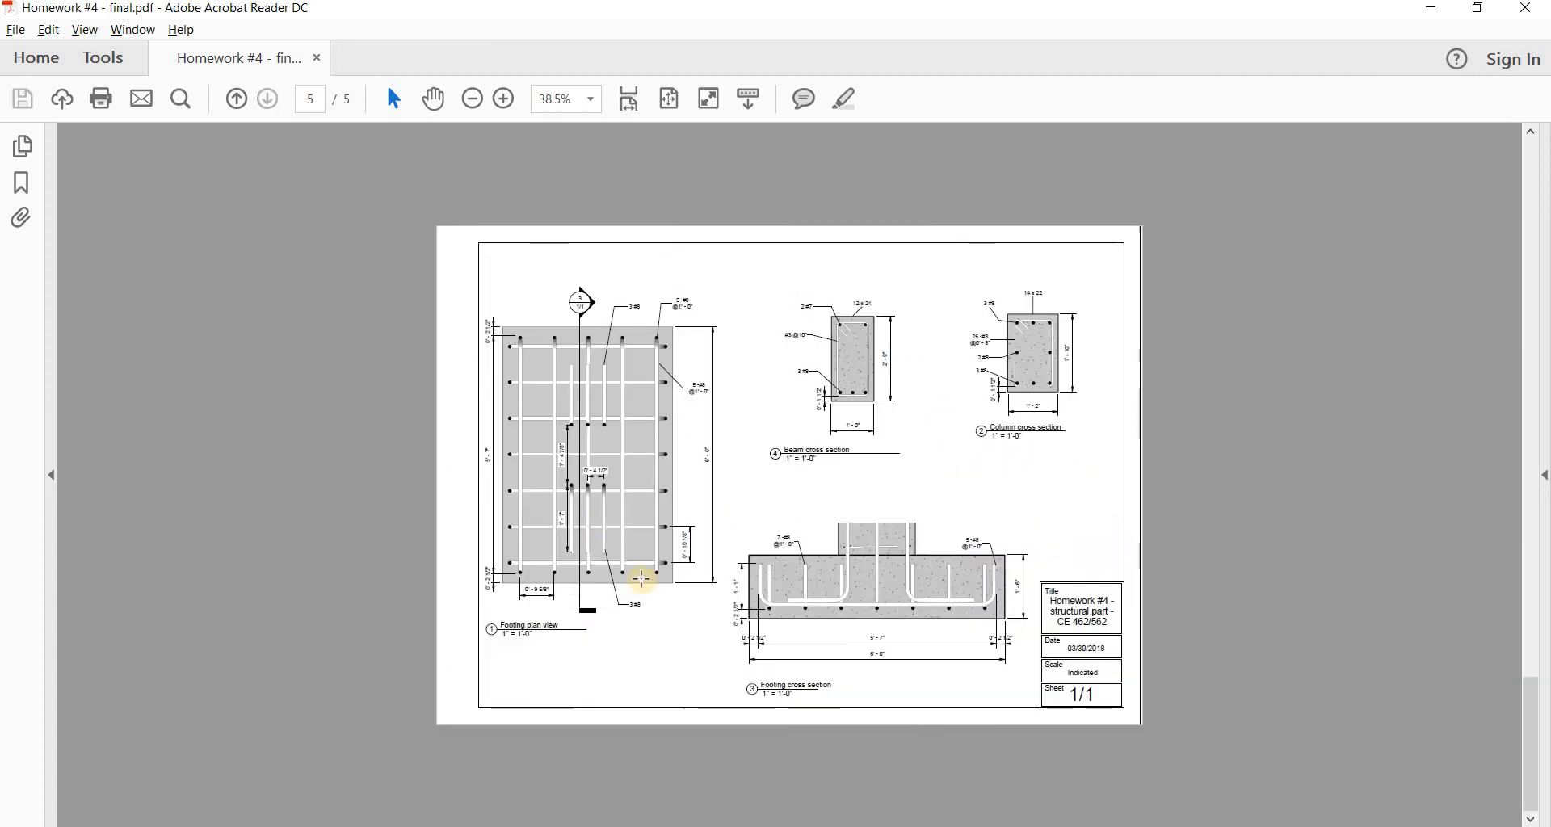